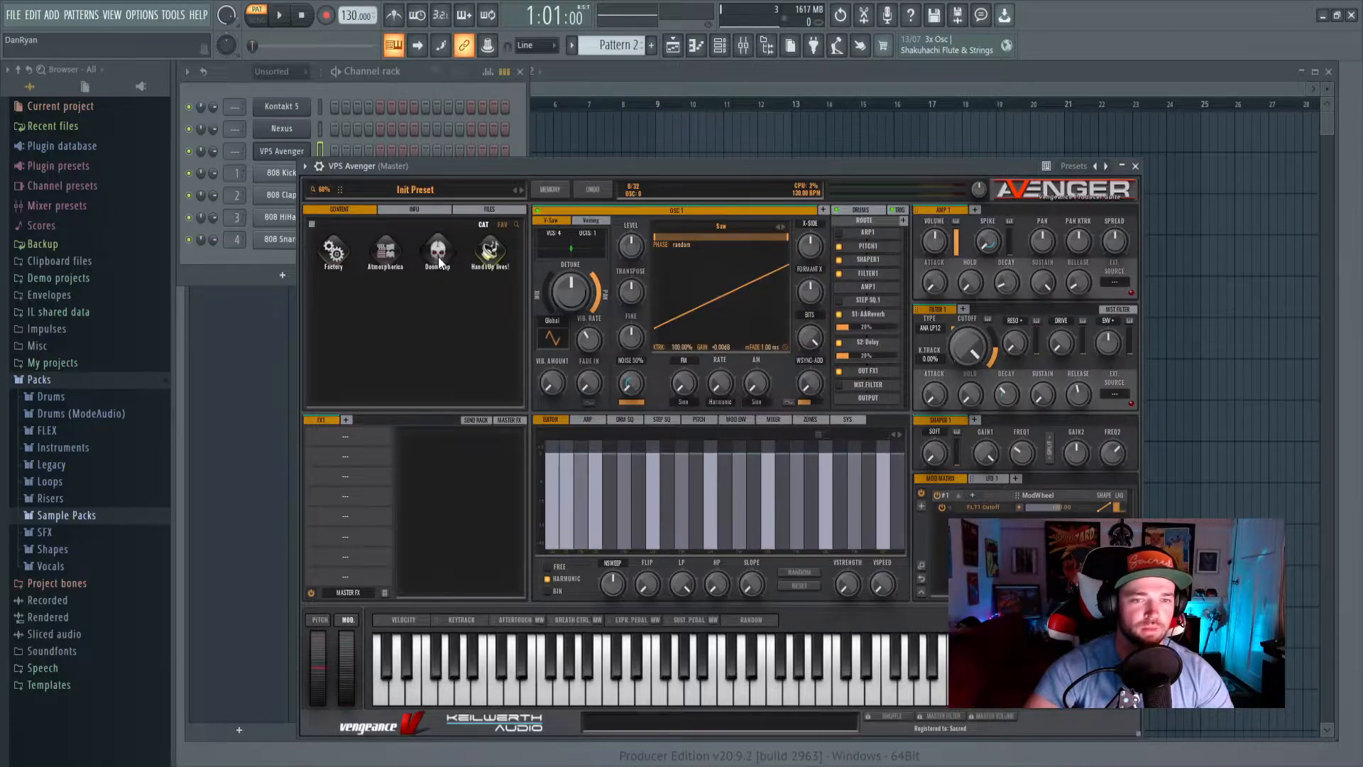
Load the AR Evil Machine preset from the Doomstep expansion into VPS Avenger and audition it.
{"action": "double_click", "coordinate": [439, 256]}
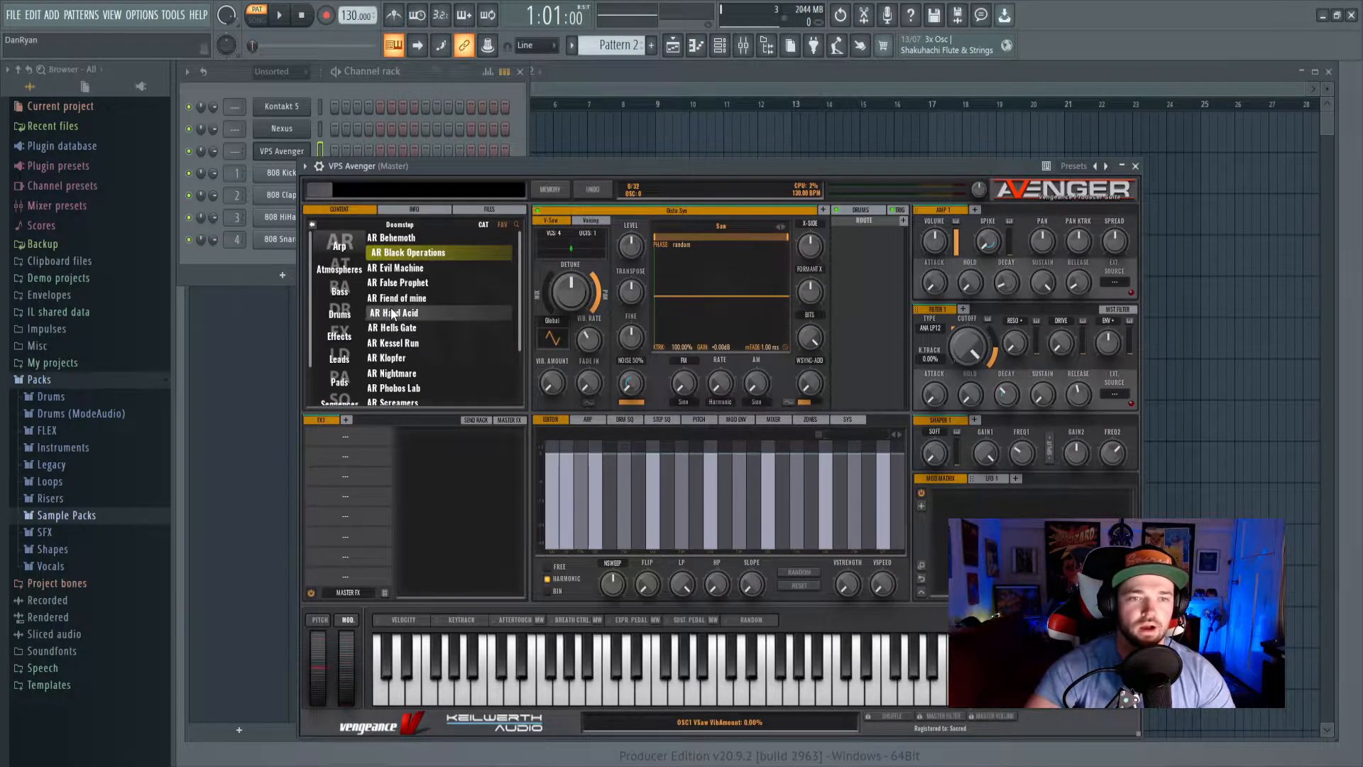
{"action": "double_click", "coordinate": [399, 268]}
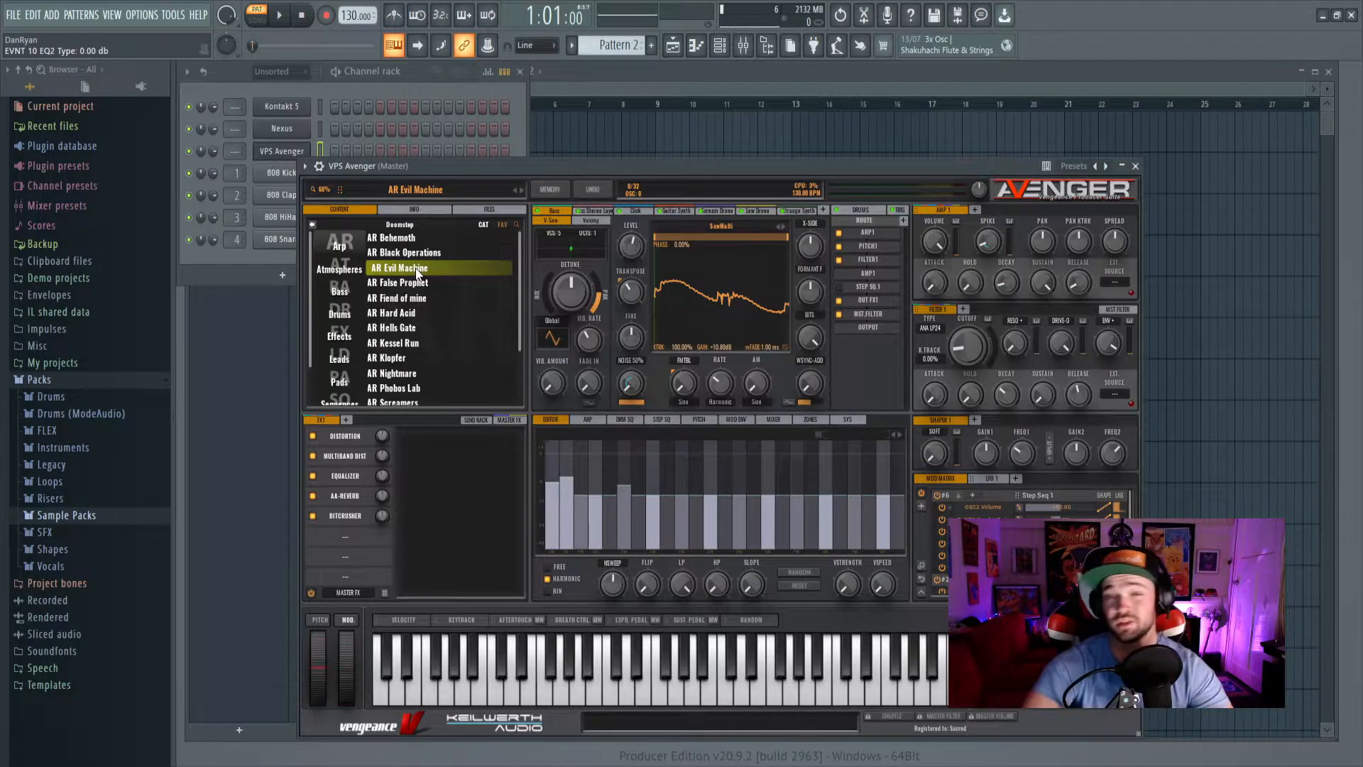
{"action": "left_click_drag", "start_coordinate": [601, 167], "coordinate": [646, 137]}
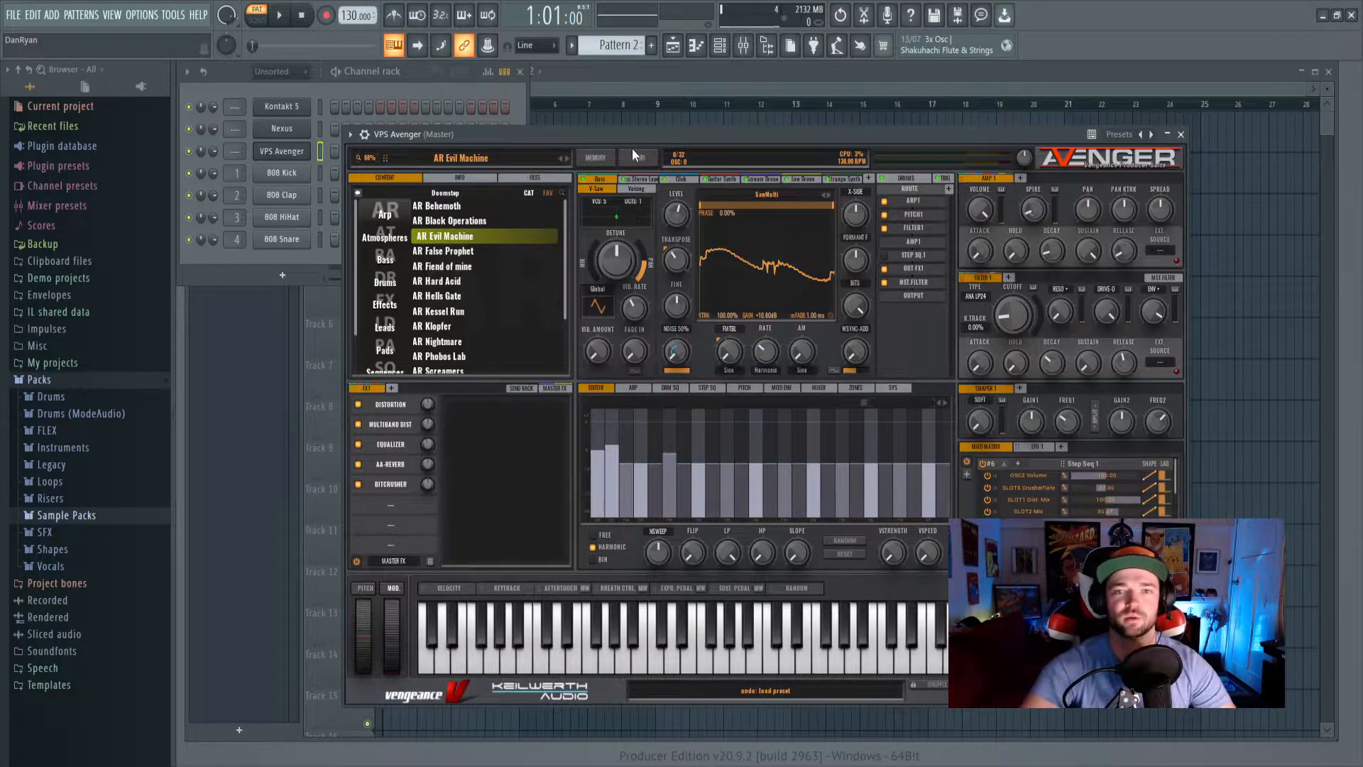
{"action": "left_click_drag", "start_coordinate": [646, 134], "coordinate": [638, 163]}
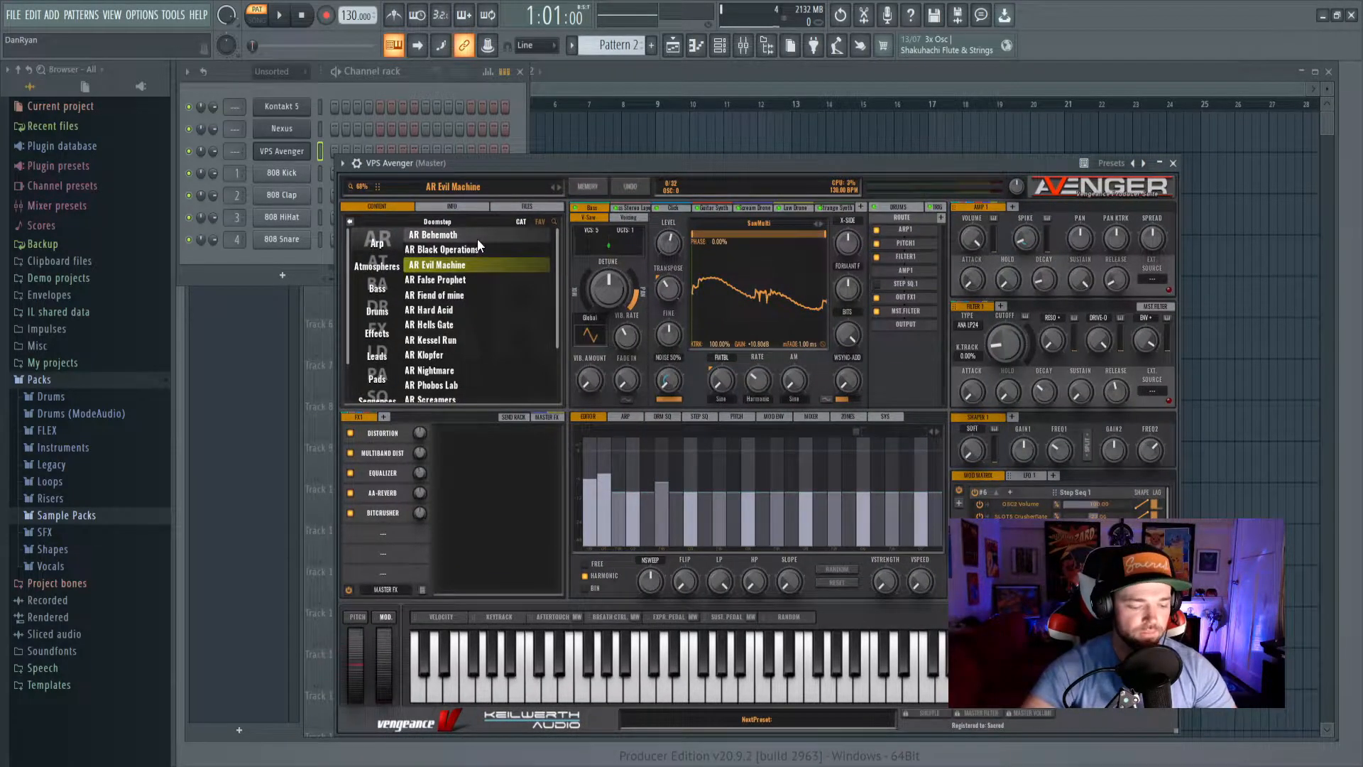
{"action": "key", "text": "n"}
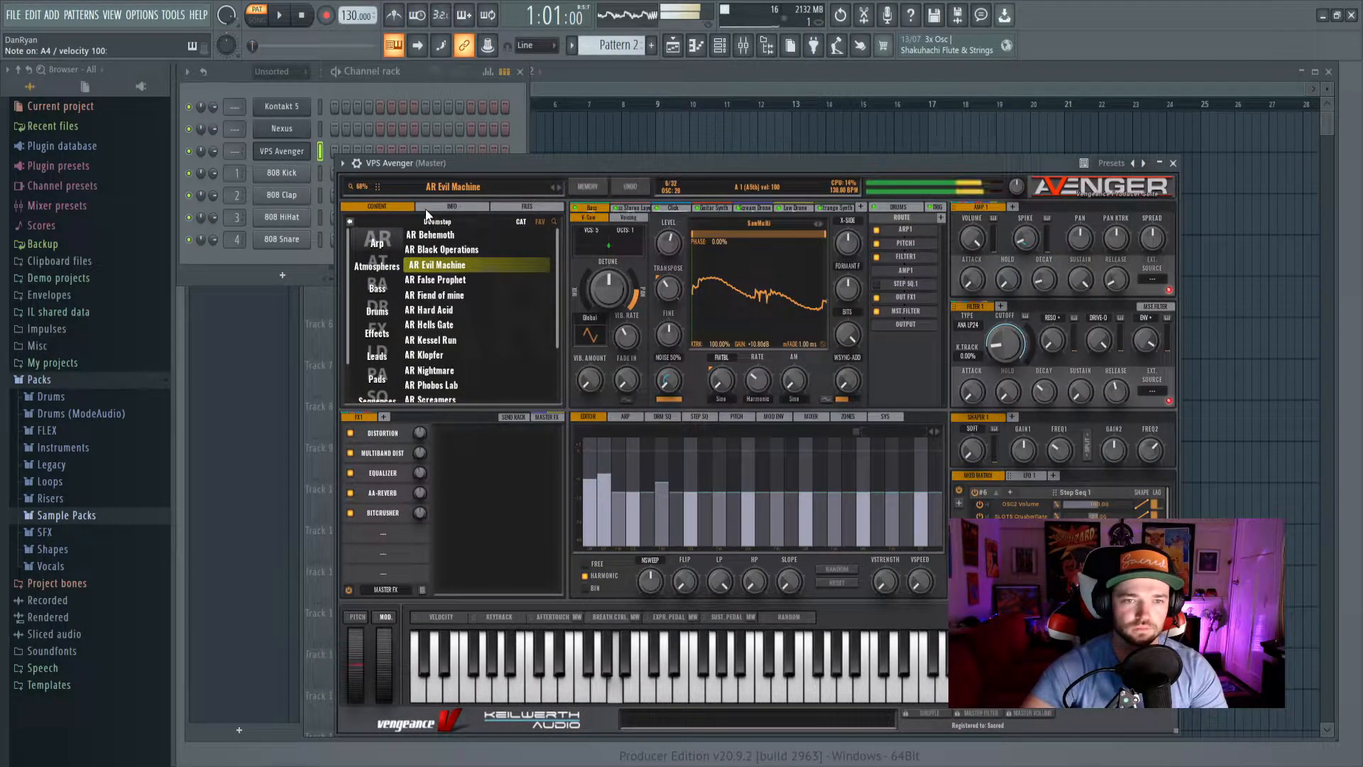
Audition AR Evil Machine again and inspect the VPS Avenger channel's miscellaneous functions, including its arpeggiator and polyphony settings.
{"action": "left_click_drag", "start_coordinate": [470, 162], "coordinate": [475, 151]}
{"action": "key", "text": "space"}
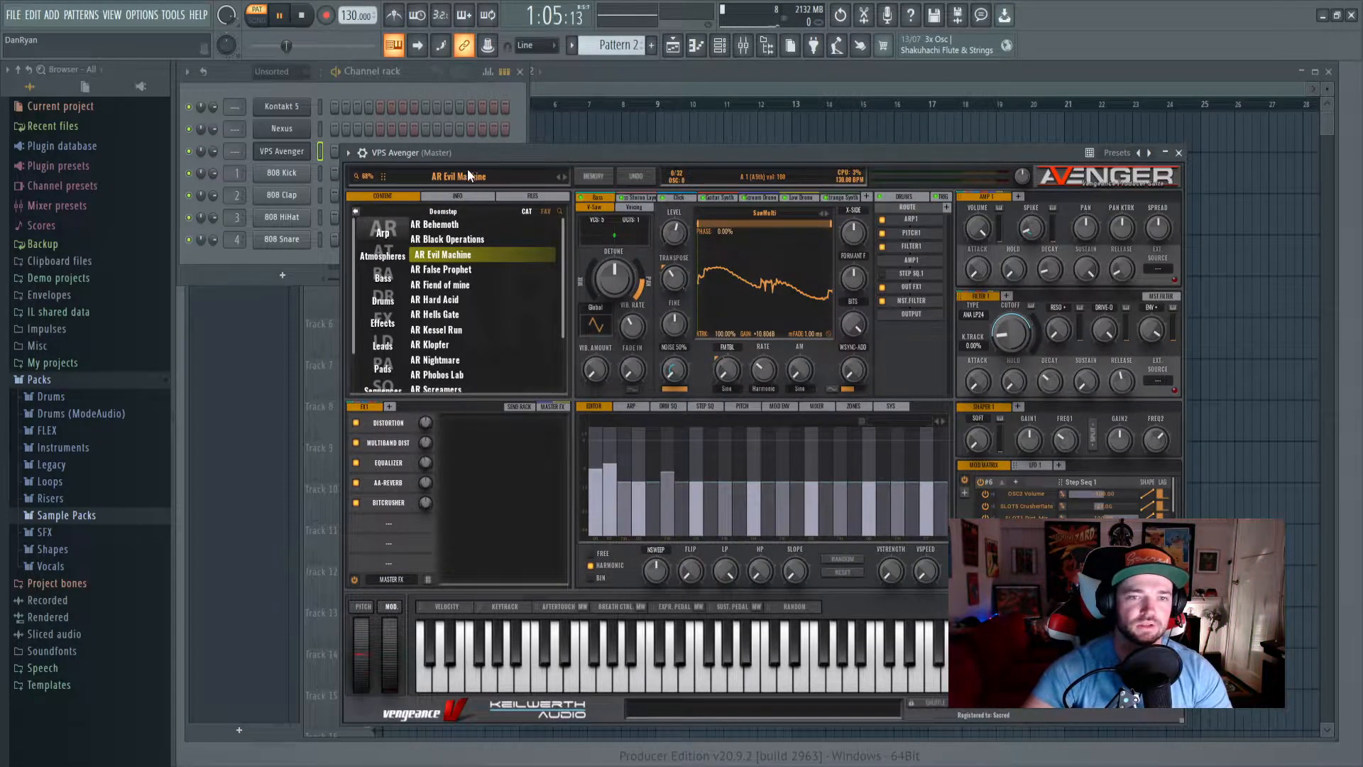
{"action": "left_click", "coordinate": [361, 152]}
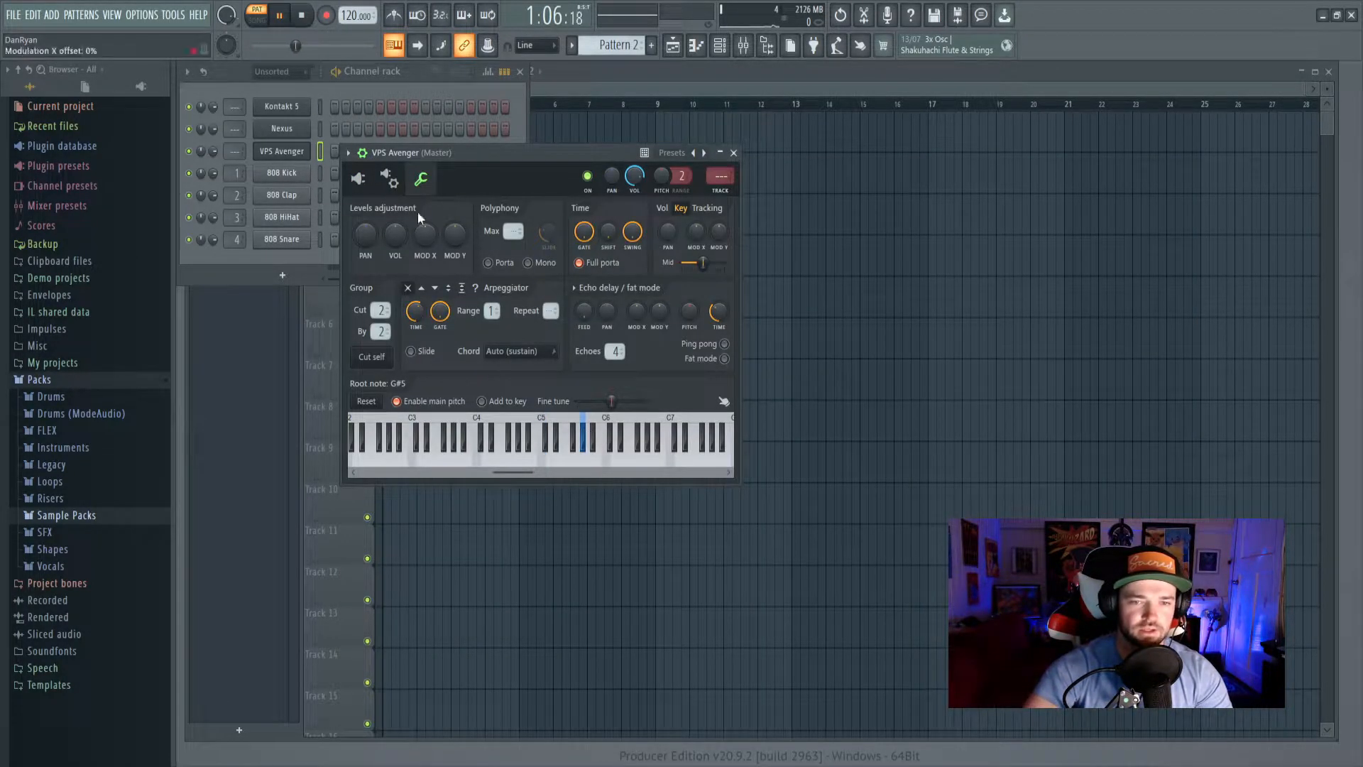
{"action": "left_click", "coordinate": [358, 178]}
{"action": "left_click_drag", "start_coordinate": [455, 154], "coordinate": [487, 161]}
{"action": "key", "text": "n"}
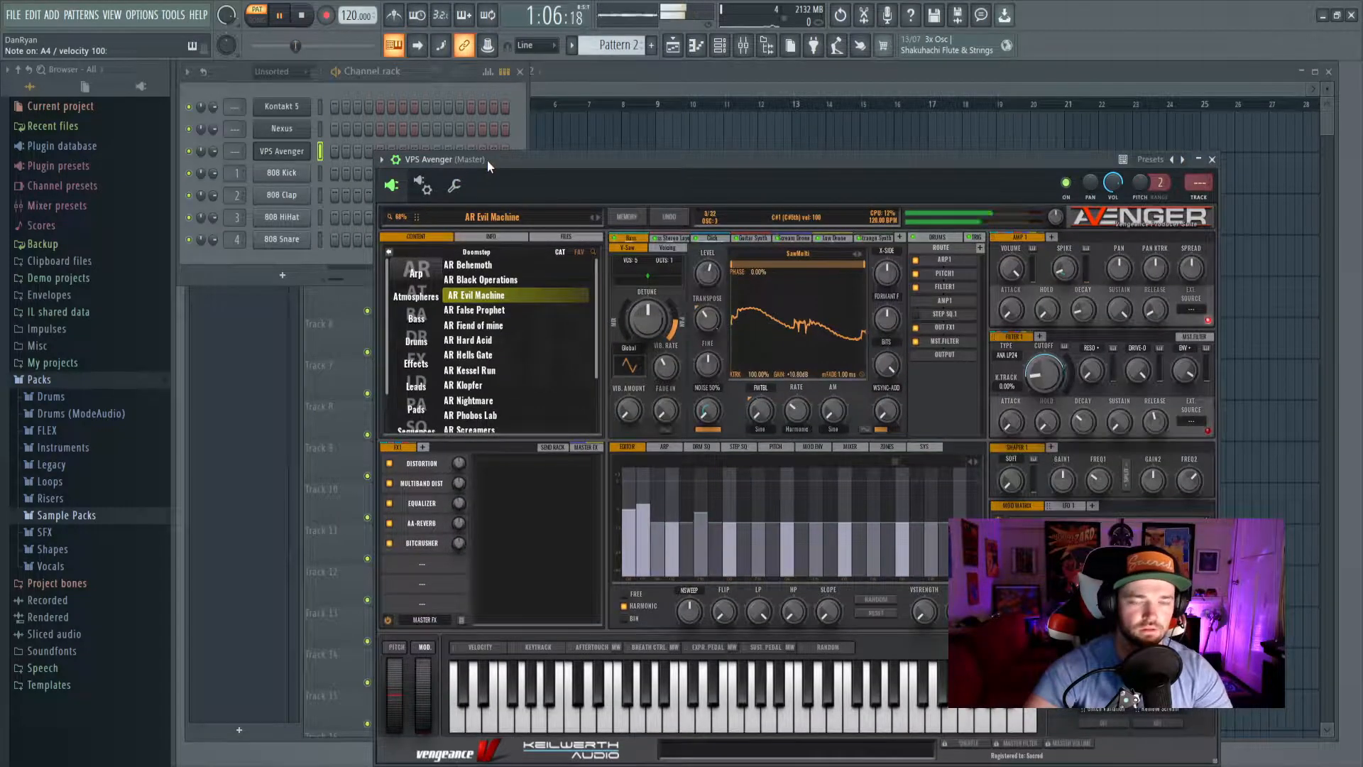
{"action": "left_click", "coordinate": [454, 185]}
{"action": "key", "text": "space"}
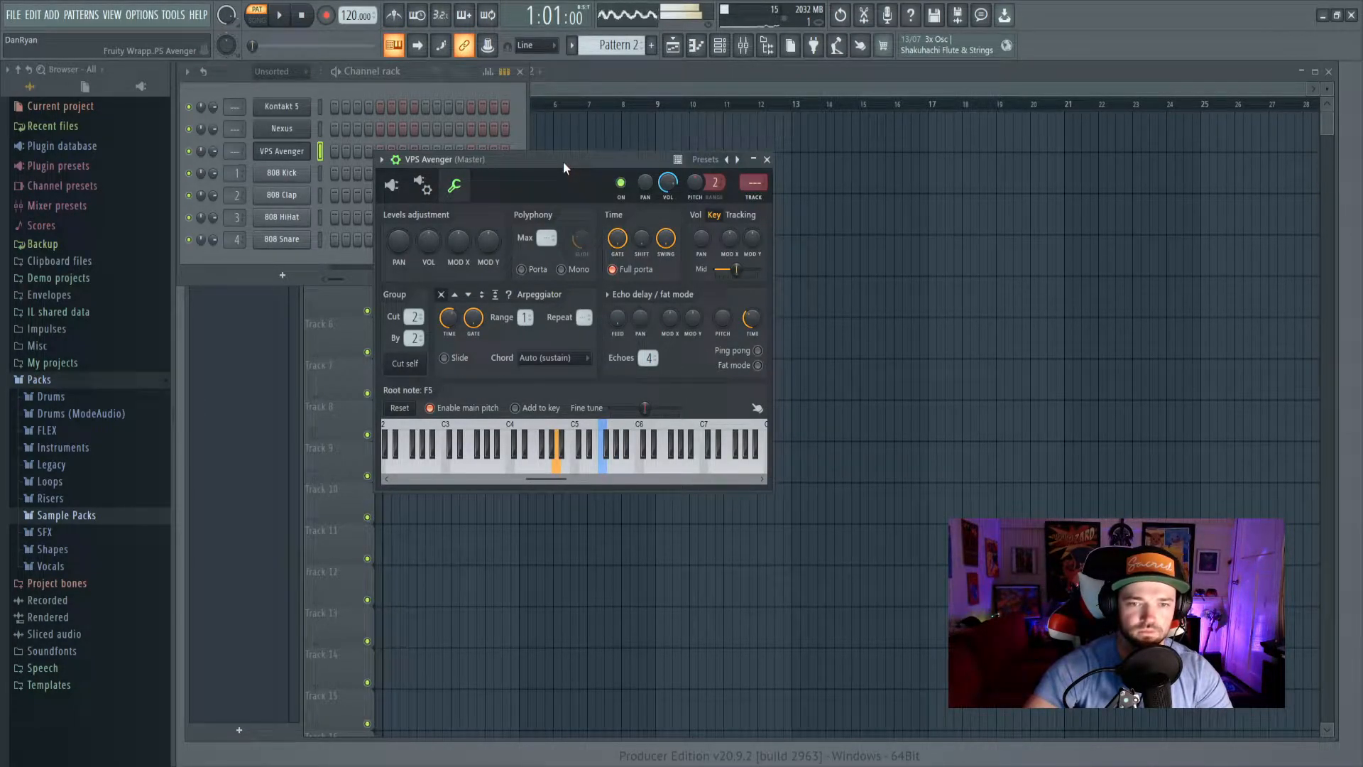
{"action": "left_click_drag", "start_coordinate": [565, 164], "coordinate": [568, 167]}
{"action": "key", "text": "space"}
Open the VPS Avenger channel's piano roll and place an A4 note at the start of the pattern.
{"action": "right_click", "coordinate": [304, 152]}
{"action": "left_click", "coordinate": [359, 164]}
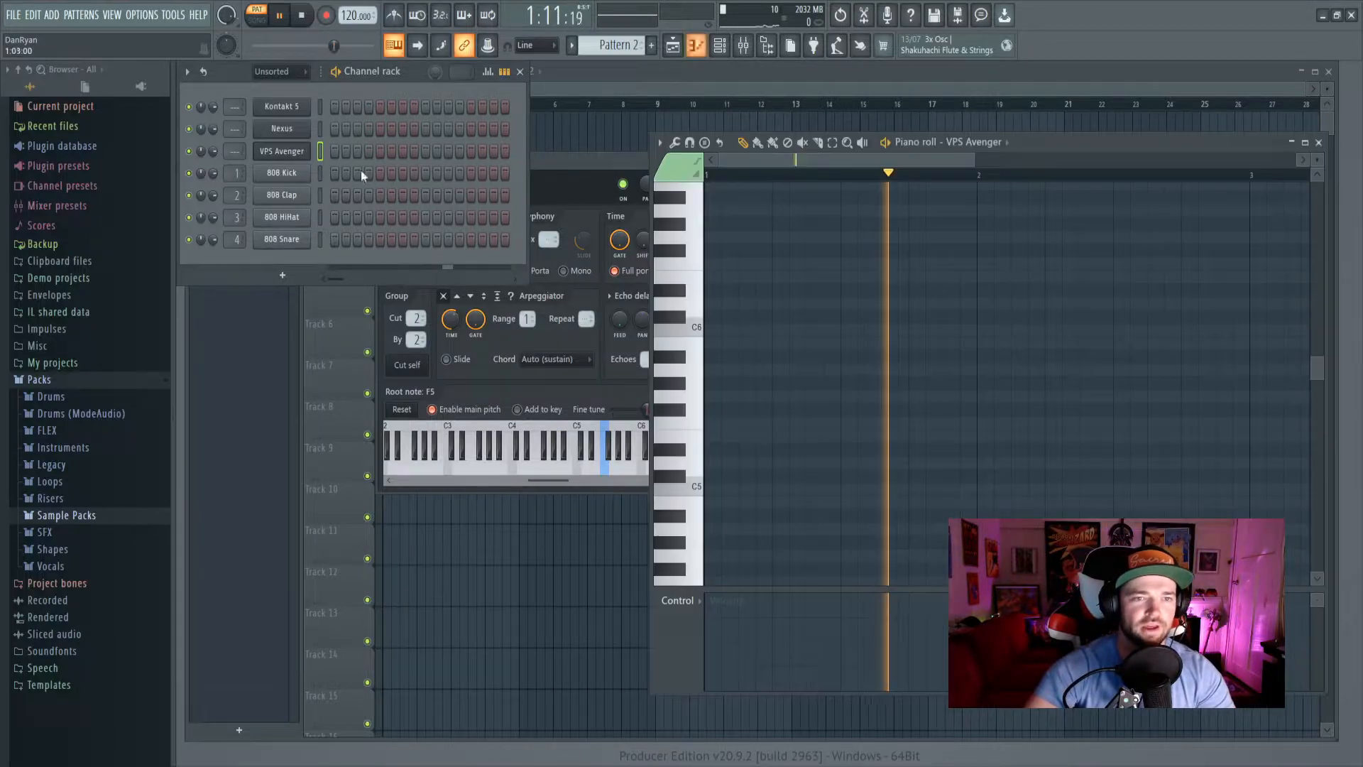
{"action": "scroll", "coordinate": [774, 408], "scroll_direction": "down", "scroll_amount": 1}
{"action": "left_click", "coordinate": [713, 489]}
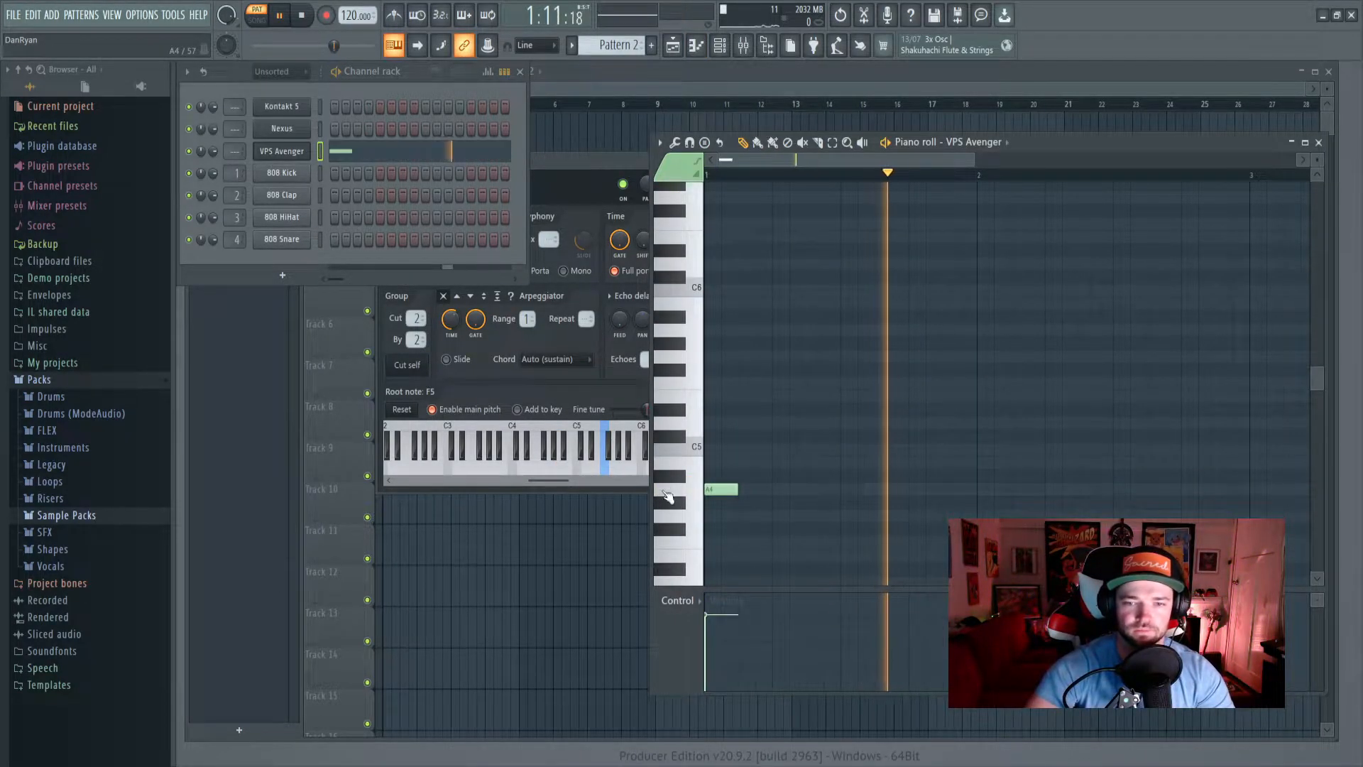
{"action": "key", "text": "space"}
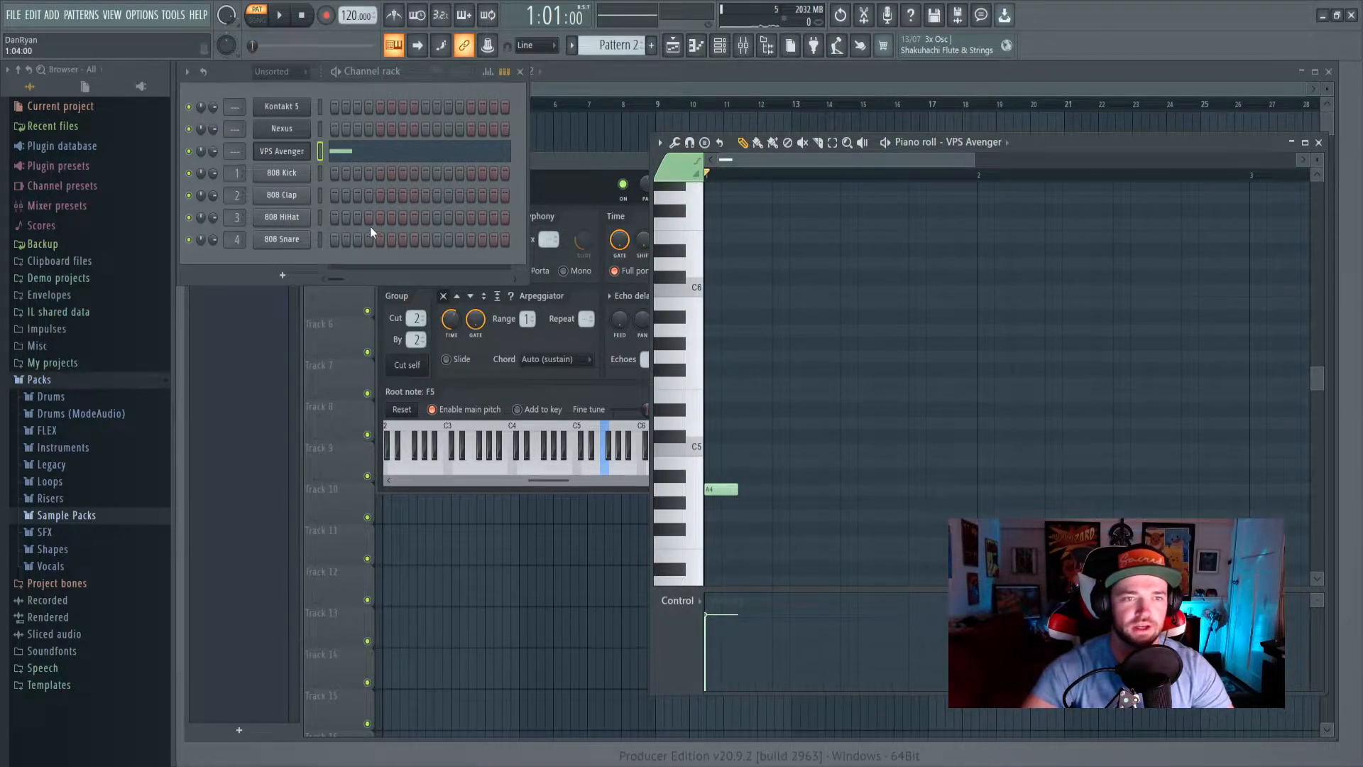
Bring VPS Avenger's synth interface back up and audition the loaded preset.
{"action": "left_click", "coordinate": [284, 151]}
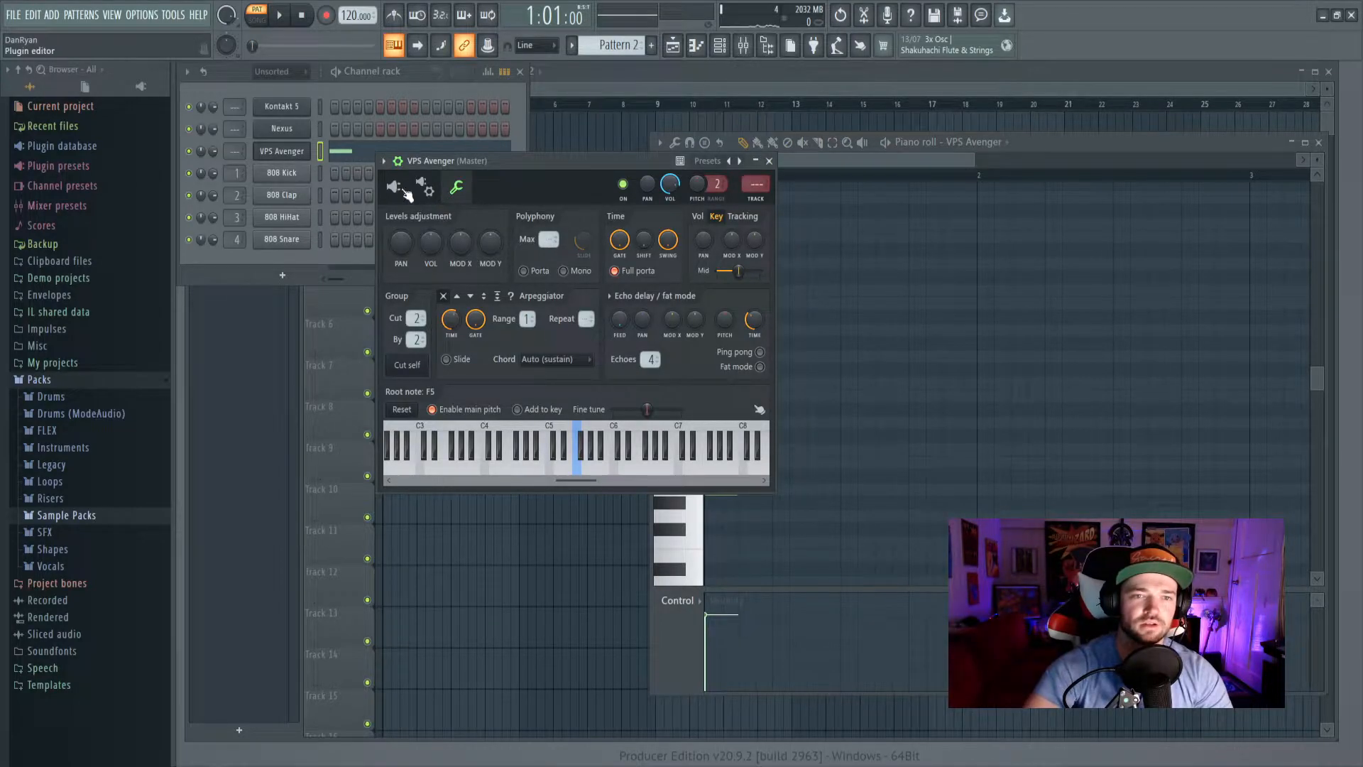
{"action": "left_click", "coordinate": [395, 187]}
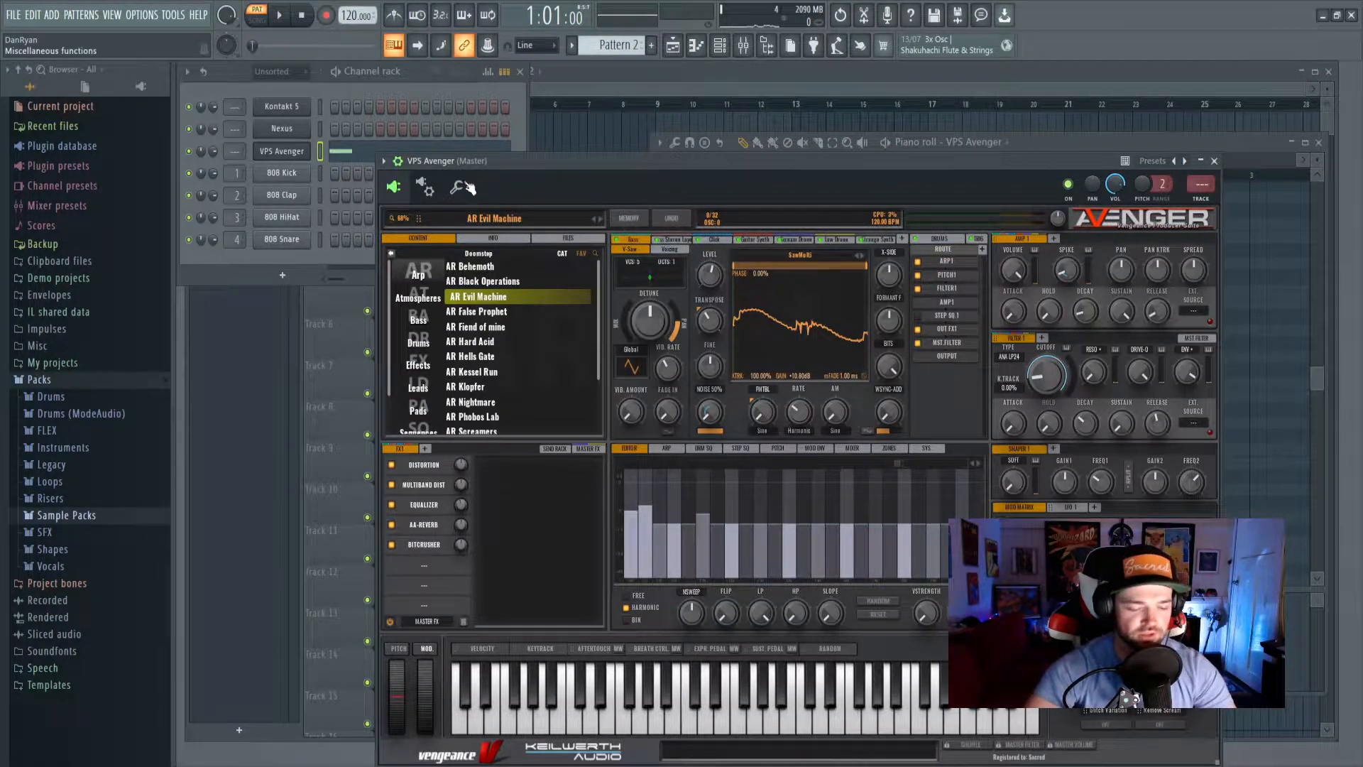
{"action": "key", "text": "q"}
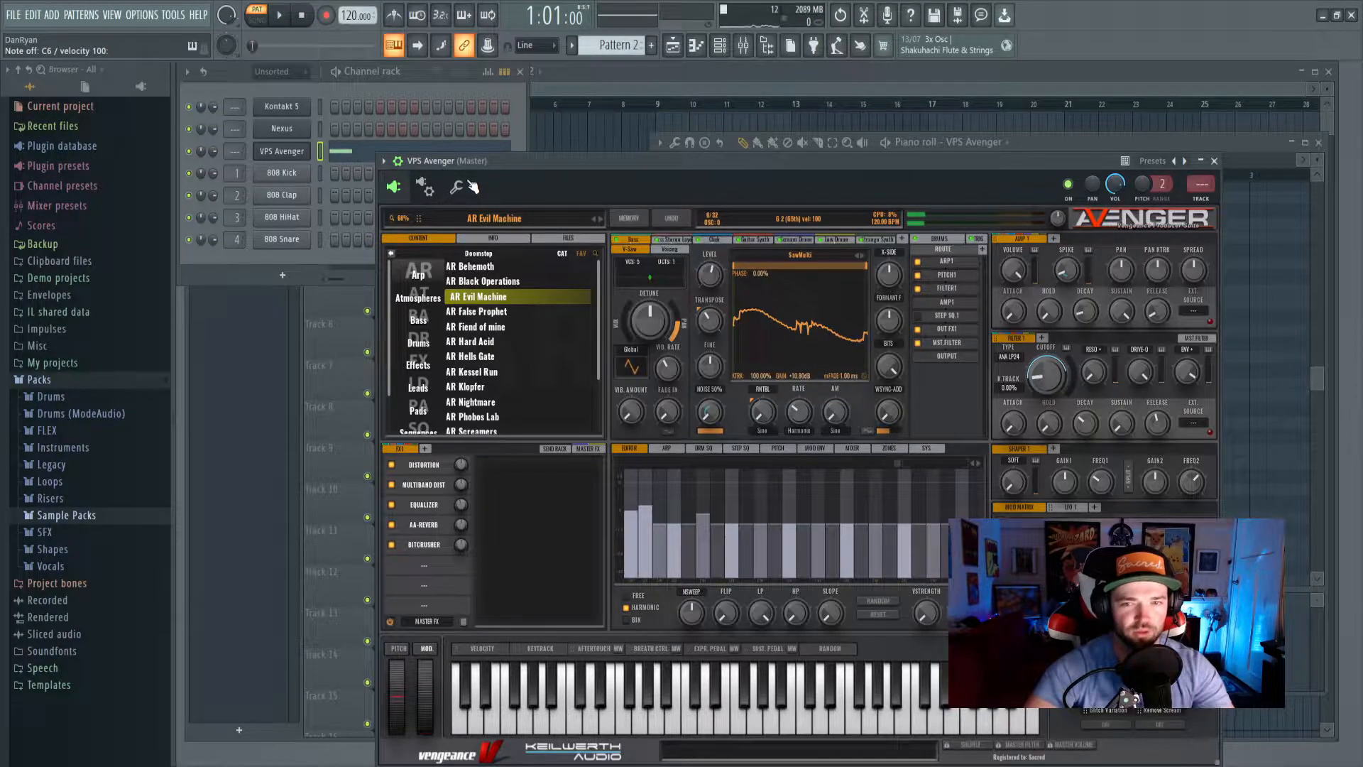
{"action": "left_click", "coordinate": [285, 155]}
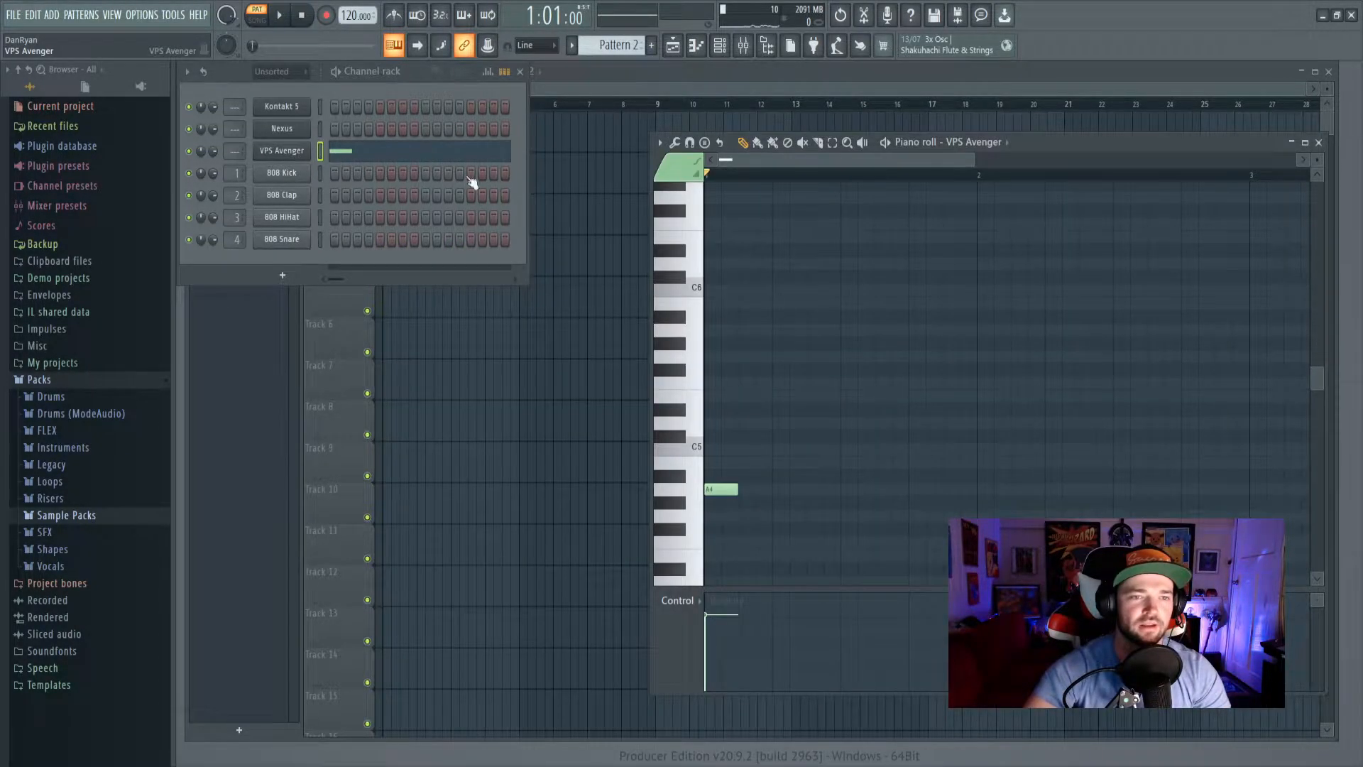
{"action": "left_click", "coordinate": [290, 153]}
Extend the A4 note in VPS Avenger's piano roll to four bars and play the pattern back.
{"action": "left_click", "coordinate": [334, 152]}
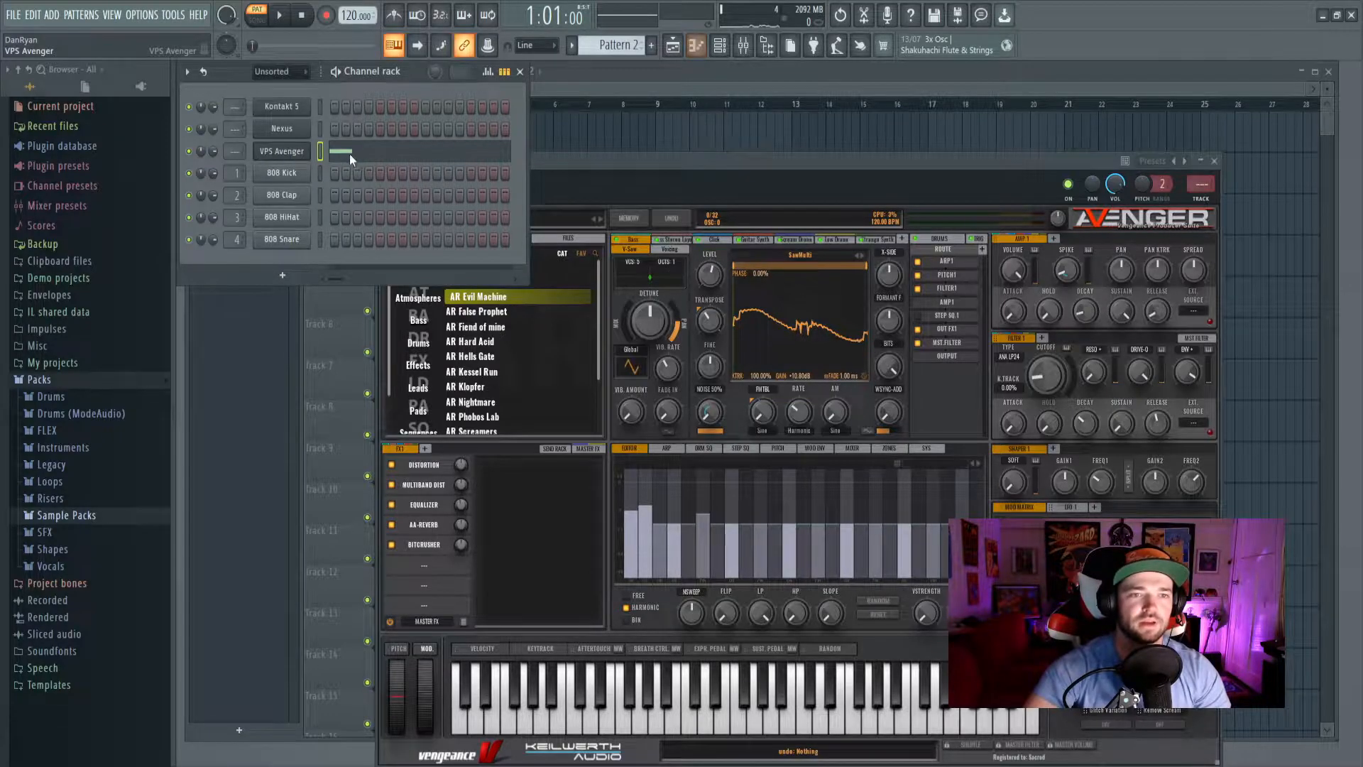
{"action": "left_click", "coordinate": [331, 154]}
{"action": "left_click_drag", "start_coordinate": [747, 491], "coordinate": [1089, 454]}
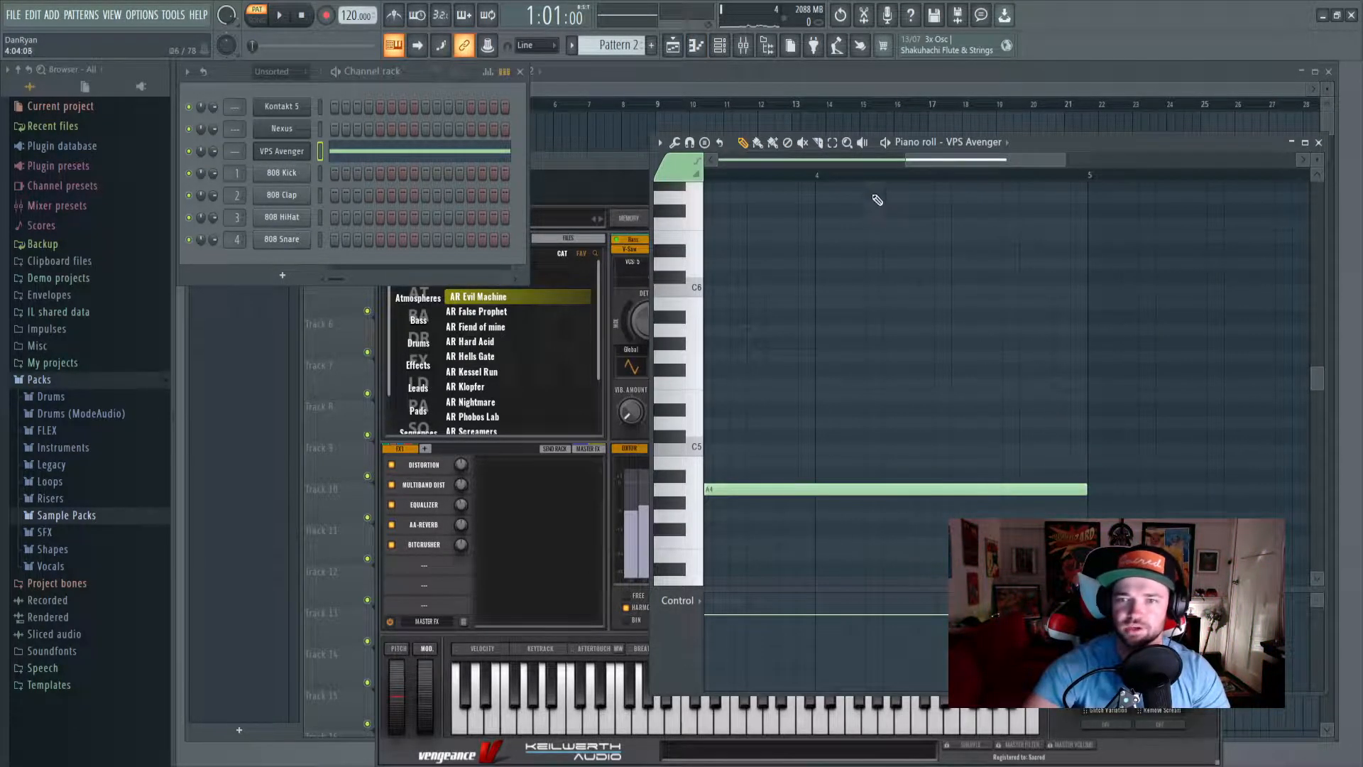
{"action": "scroll", "coordinate": [869, 182], "scroll_direction": "down", "scroll_amount": 4}
{"action": "key", "text": "space"}
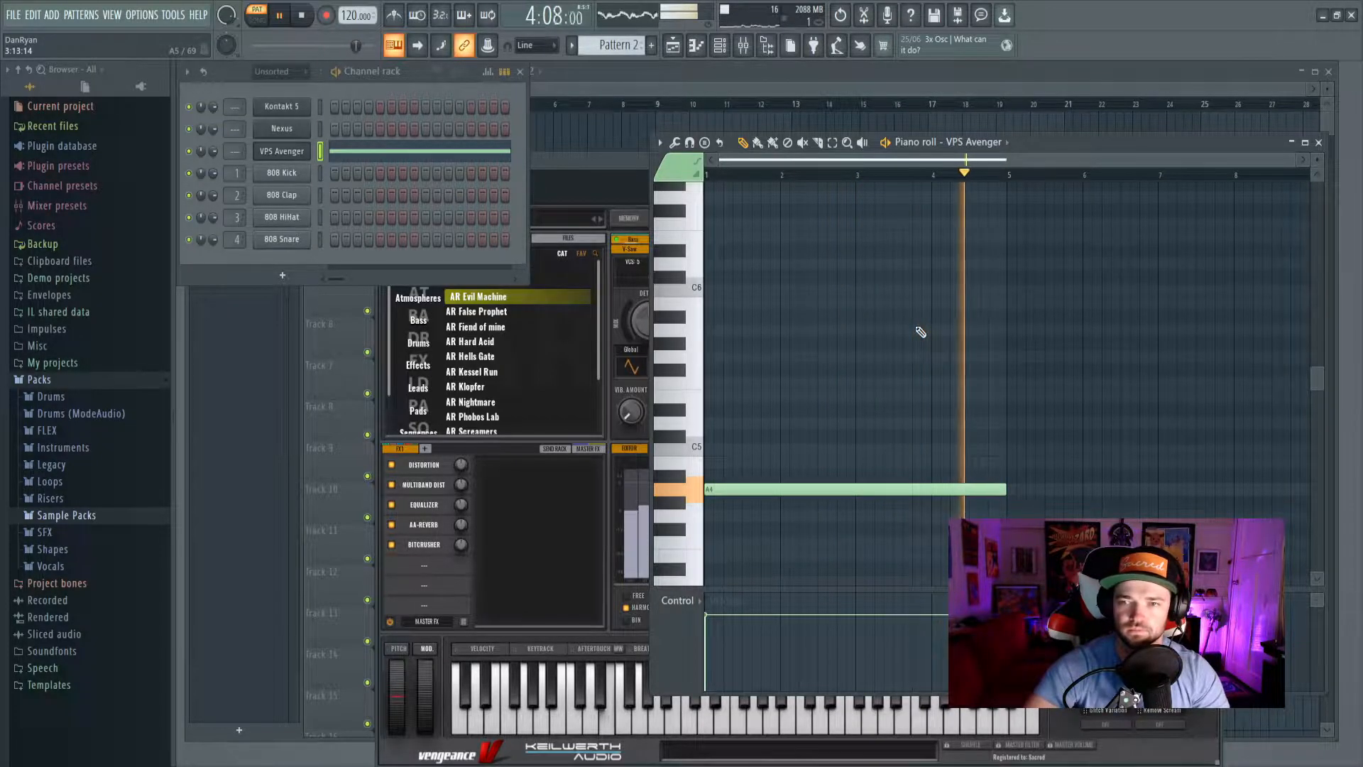
{"action": "key", "text": "space"}
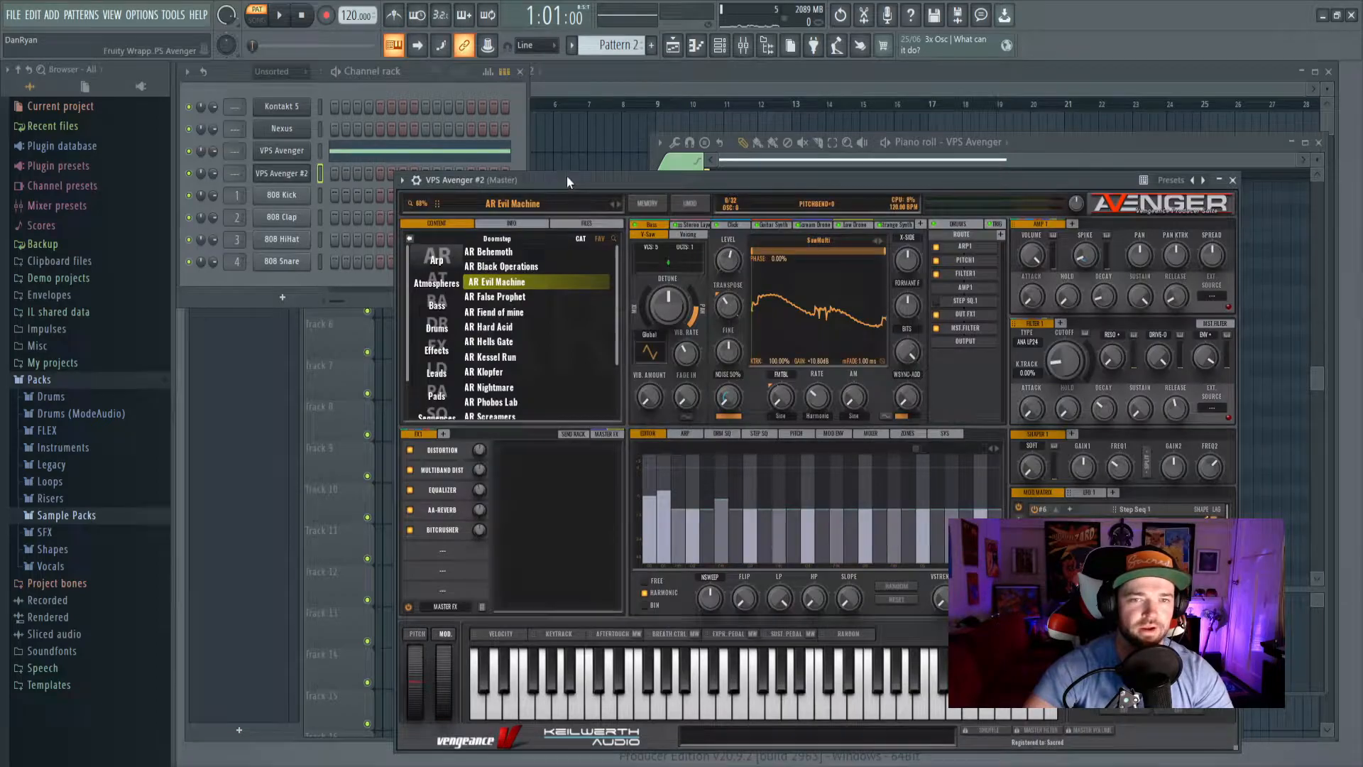
Audition the Click, Stereo Lead and Bass oscillators in VPS Avenger #2, muting the Stereo Lead oscillator.
{"action": "left_click_drag", "start_coordinate": [567, 177], "coordinate": [508, 173]}
{"action": "key", "text": "q"}
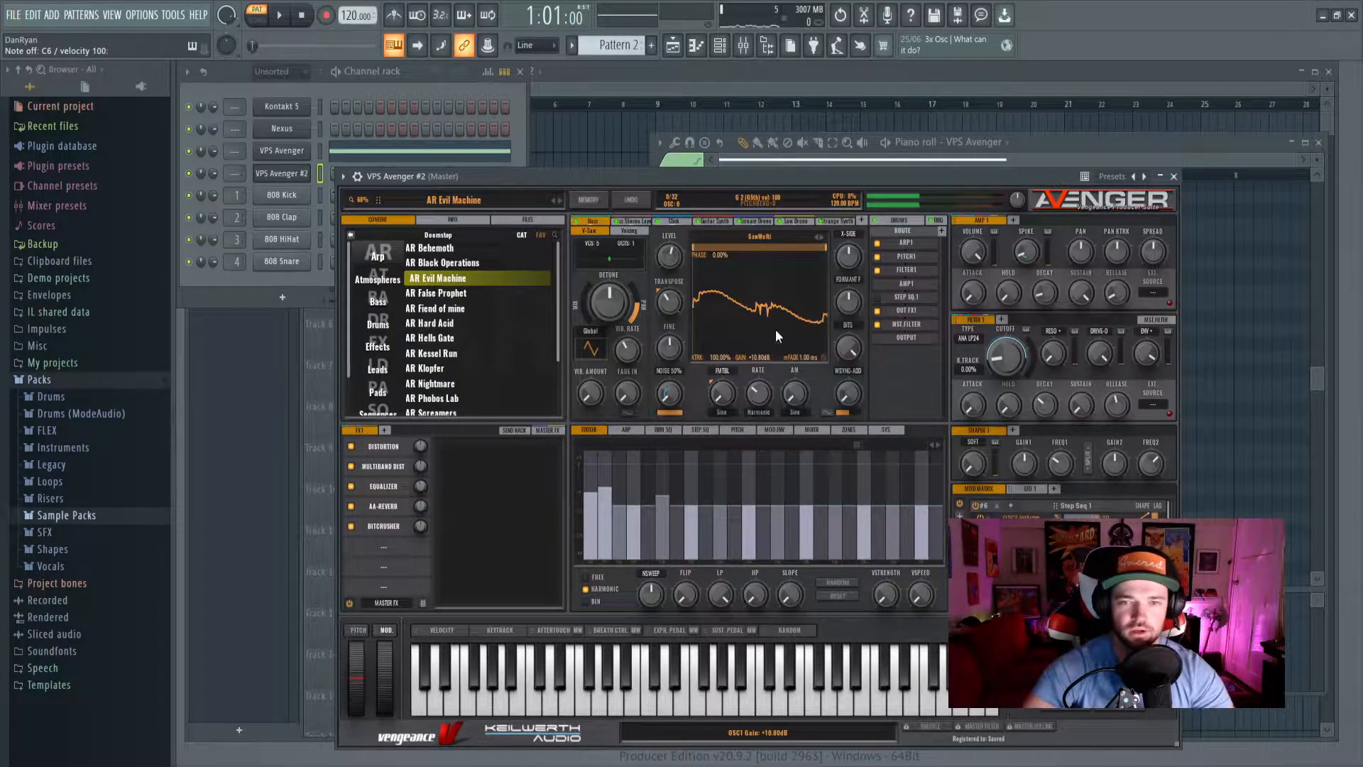
{"action": "left_click", "coordinate": [675, 222]}
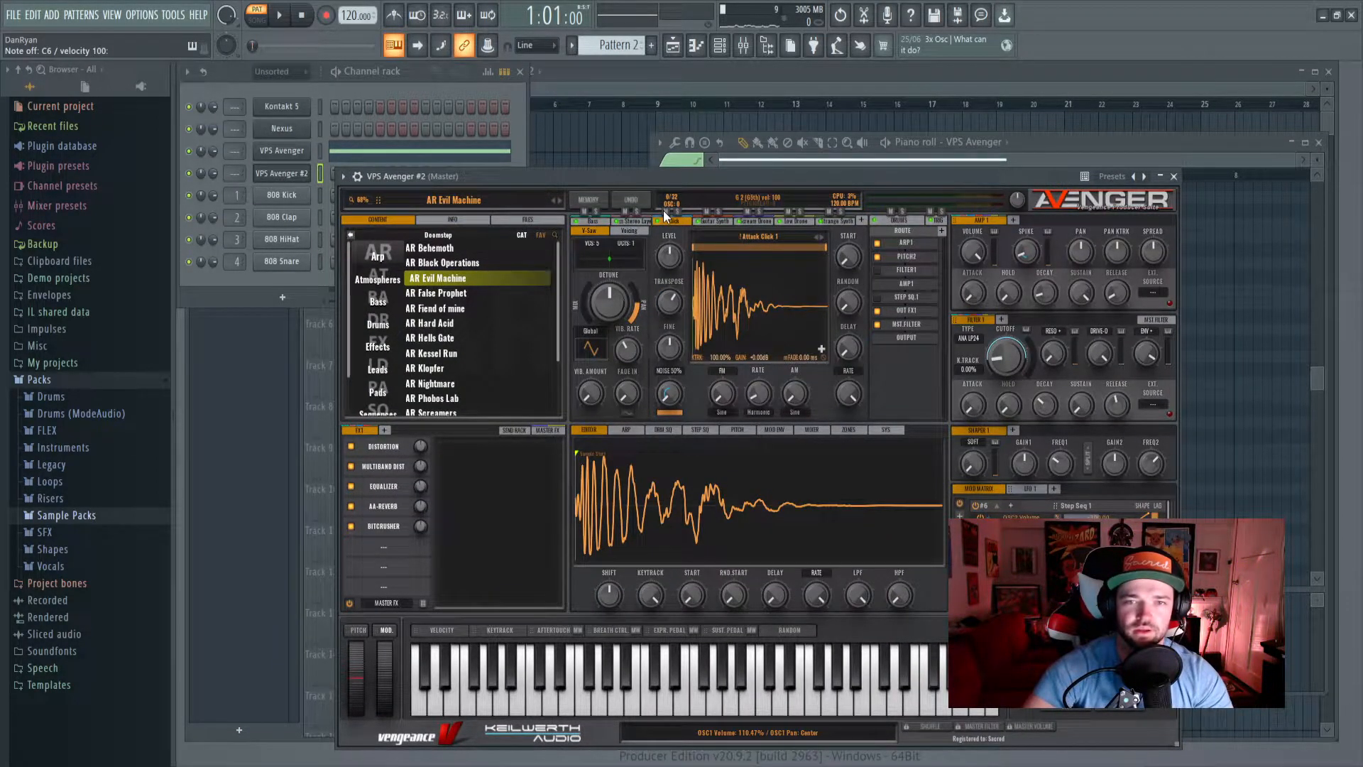
{"action": "left_click", "coordinate": [625, 222]}
{"action": "left_click", "coordinate": [625, 212]}
{"action": "key", "text": "q"}
{"action": "left_click", "coordinate": [593, 221]}
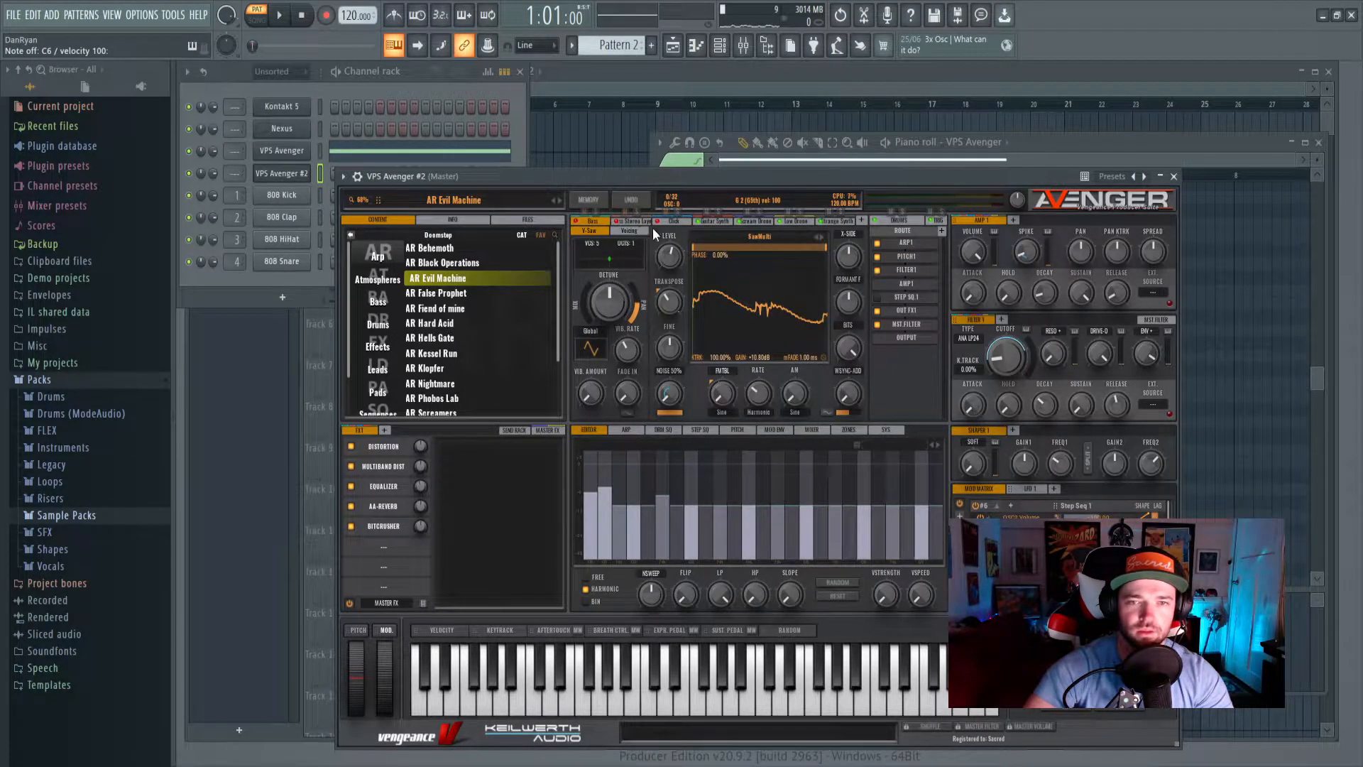
{"action": "key", "text": "q"}
Compare the Low Drone, Trance Synth and Scream Drone oscillators of VPS Avenger #2 by playing notes.
{"action": "left_click", "coordinate": [794, 220]}
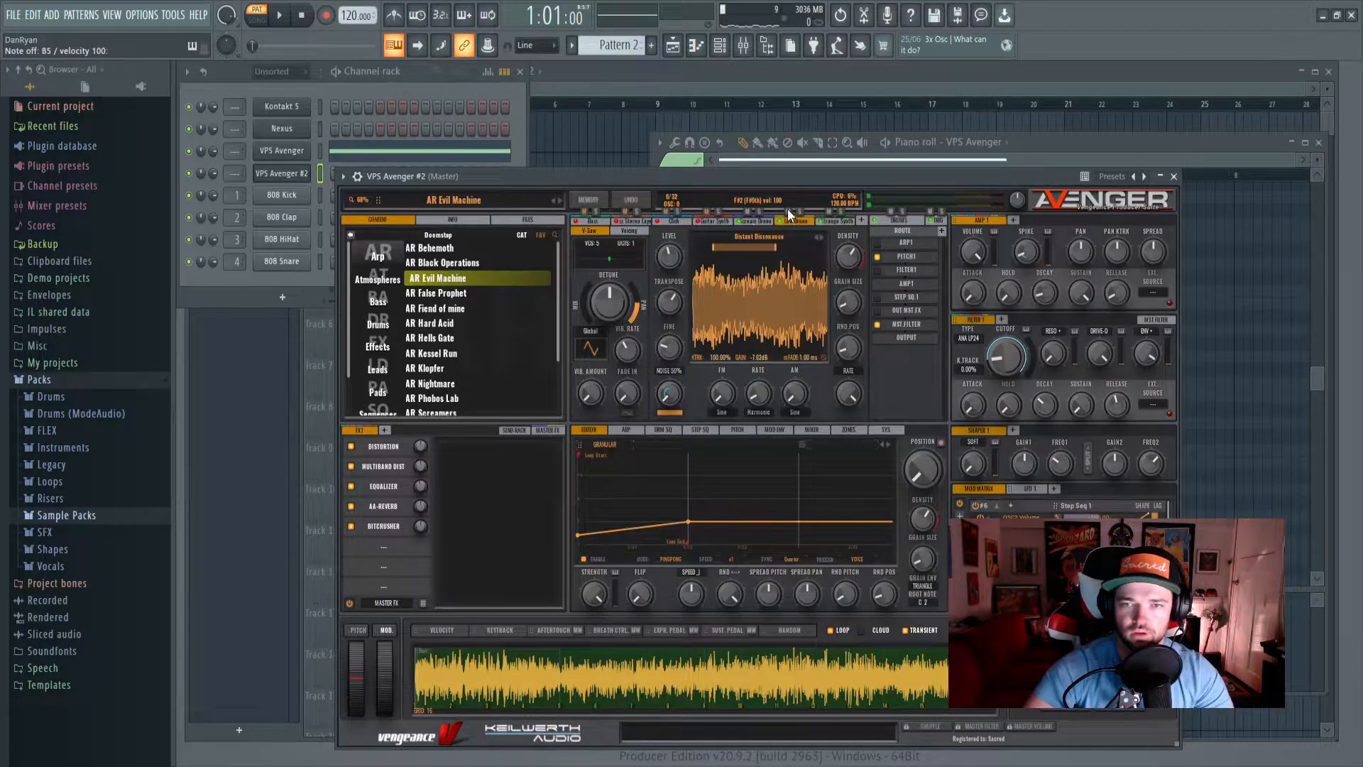
{"action": "left_click", "coordinate": [834, 221]}
{"action": "key", "text": "q"}
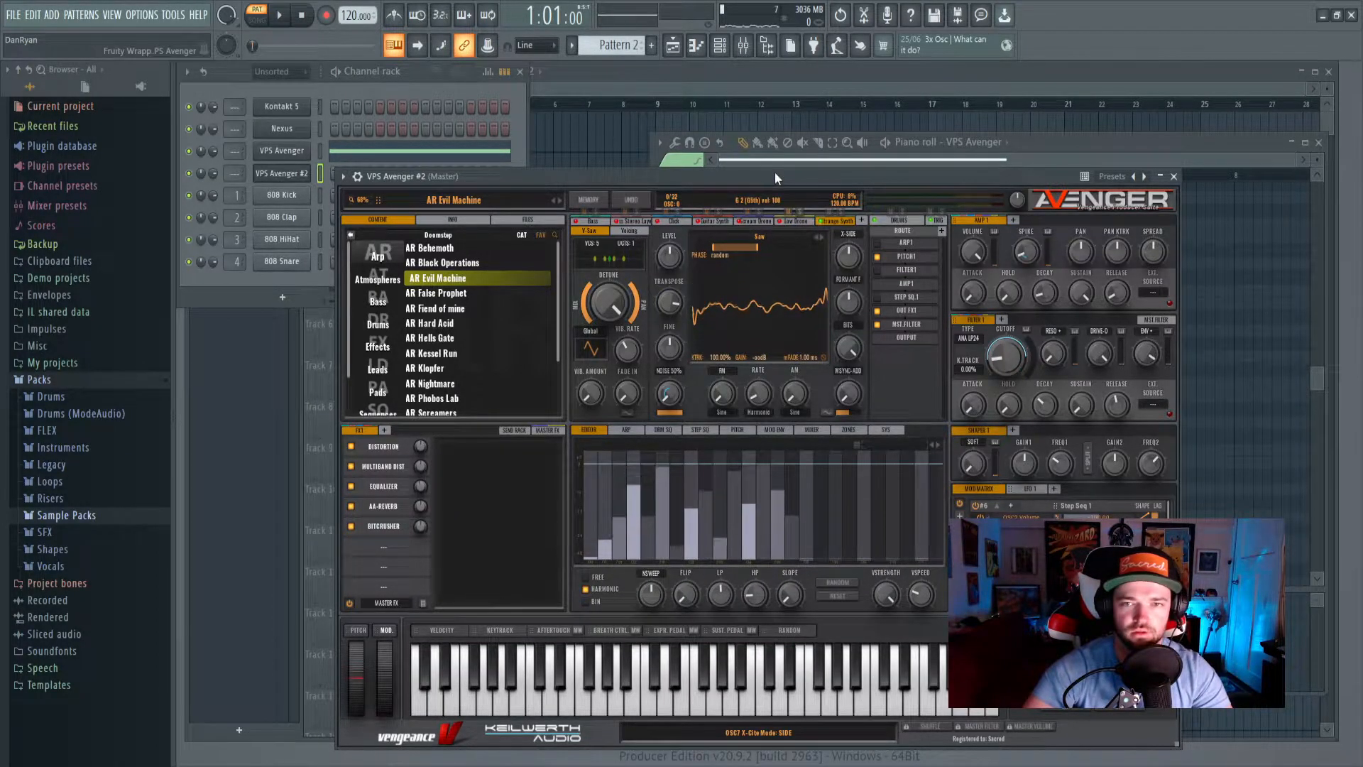
{"action": "left_click", "coordinate": [788, 221]}
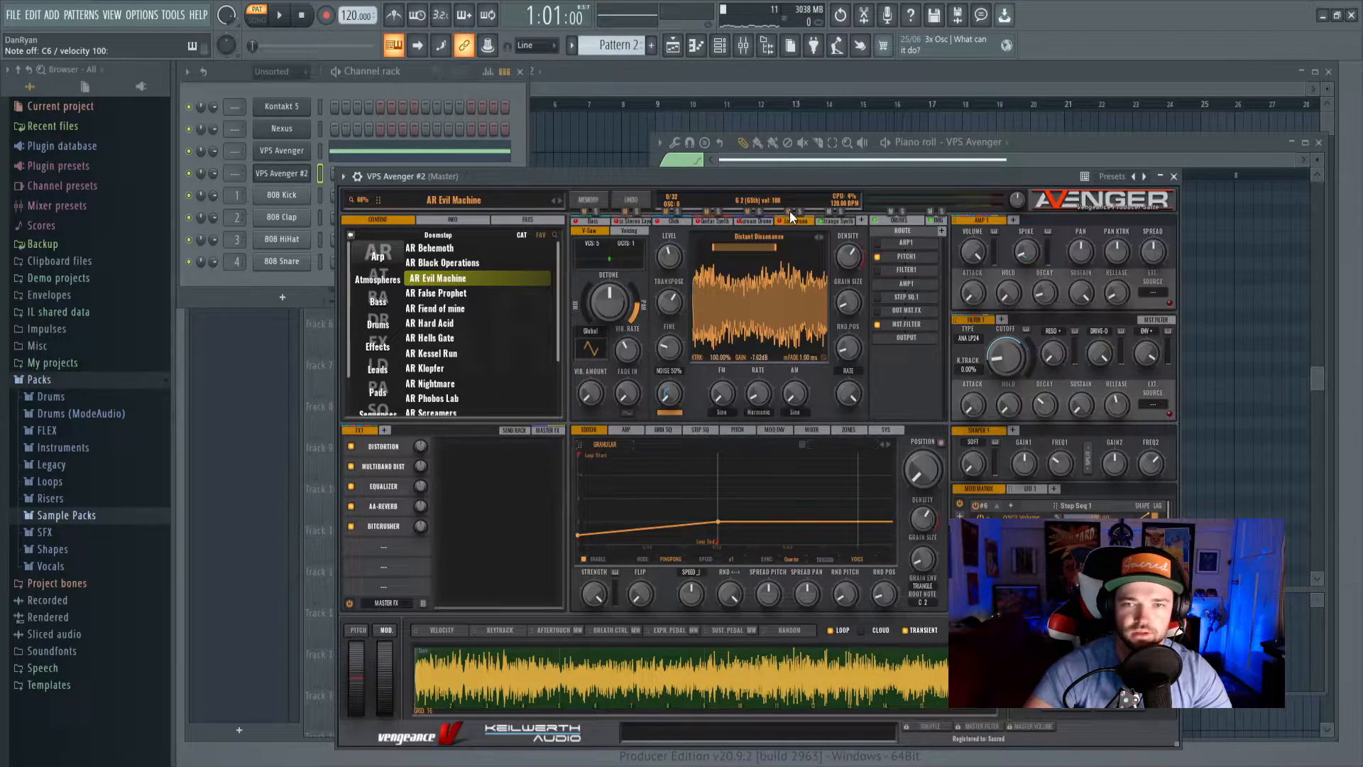
{"action": "left_click", "coordinate": [755, 221]}
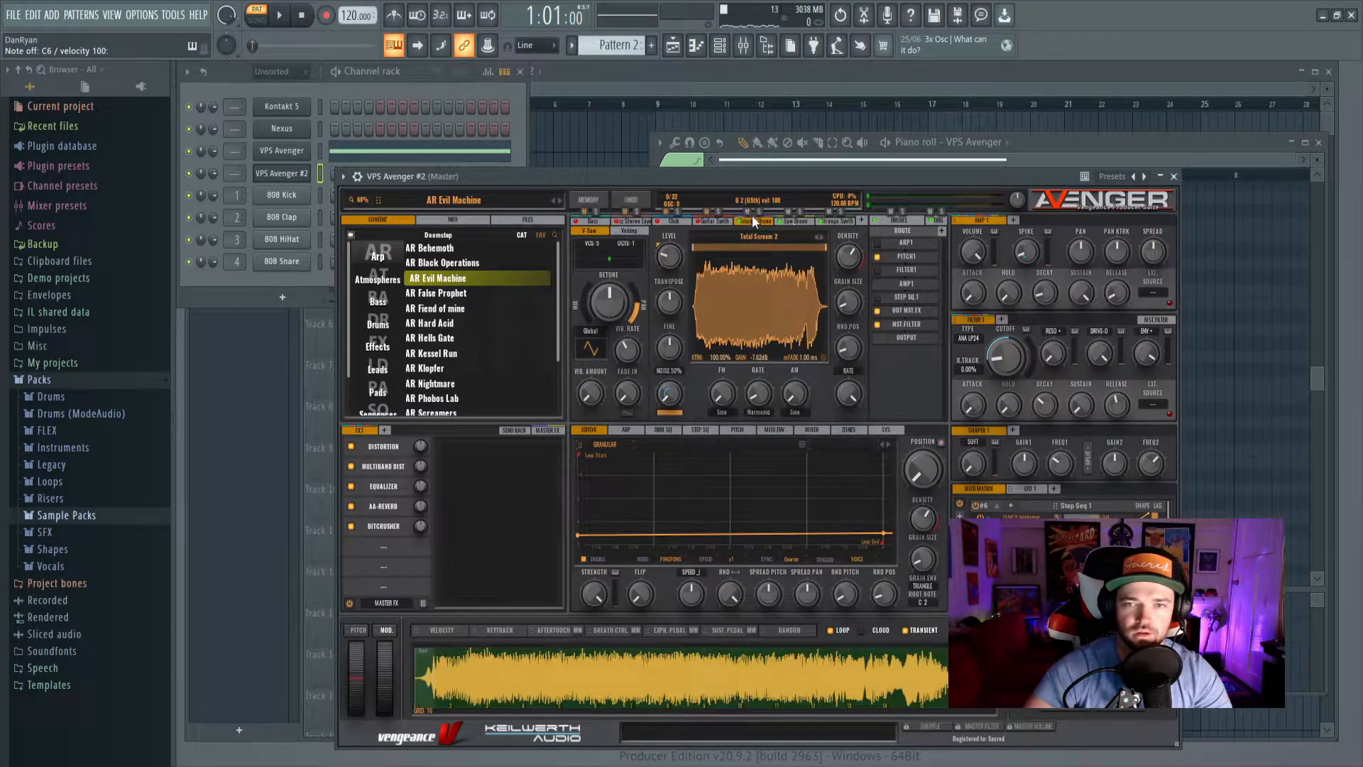
{"action": "left_click", "coordinate": [825, 223]}
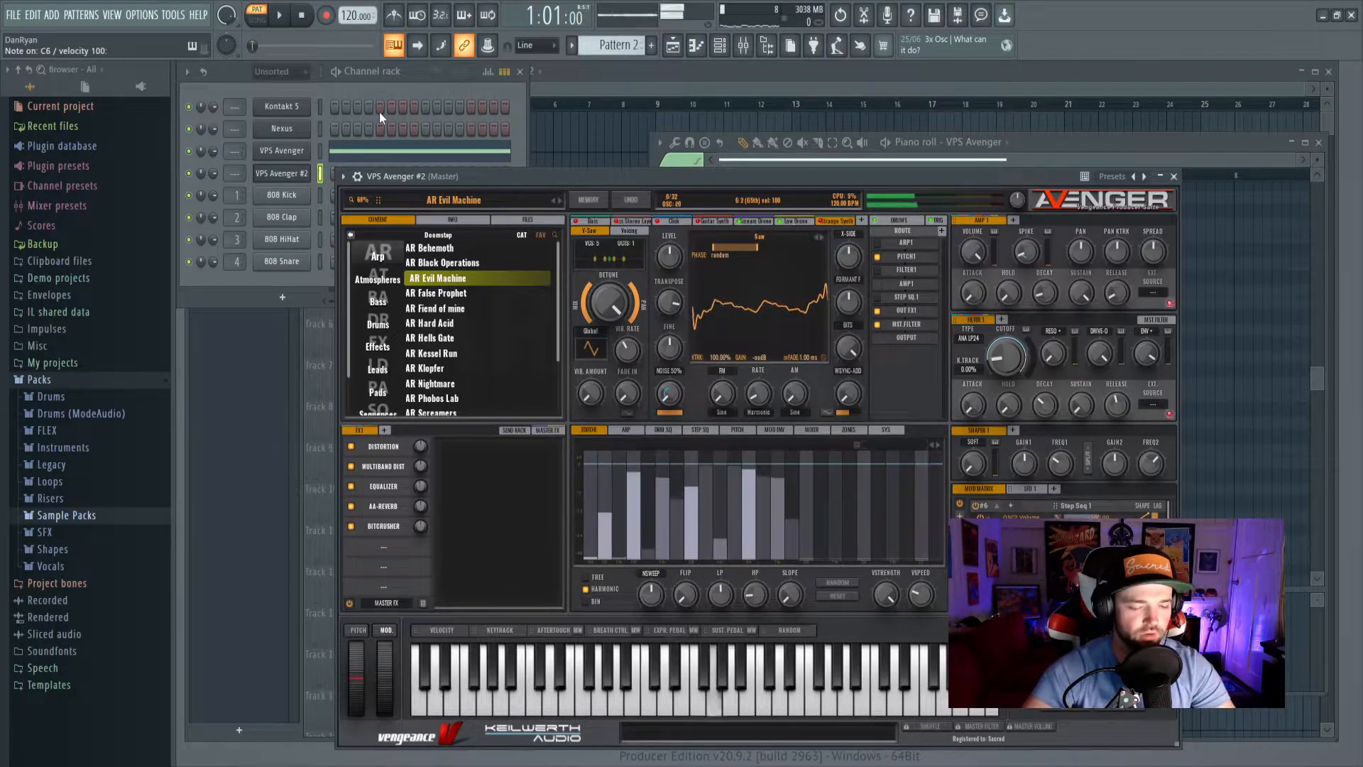
Hide the VPS Avenger #2 window and start playback.
{"action": "left_click", "coordinate": [283, 92]}
{"action": "left_click", "coordinate": [298, 178]}
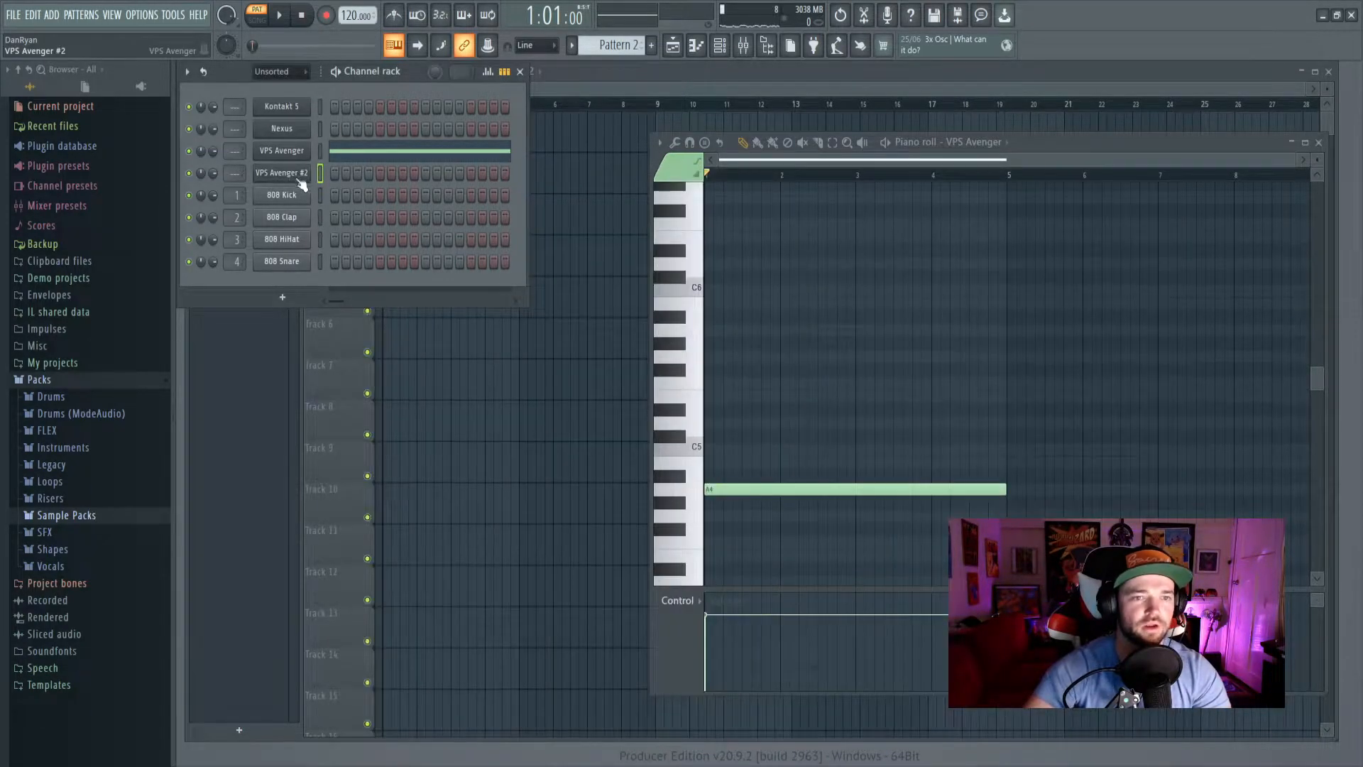
{"action": "key", "text": "space"}
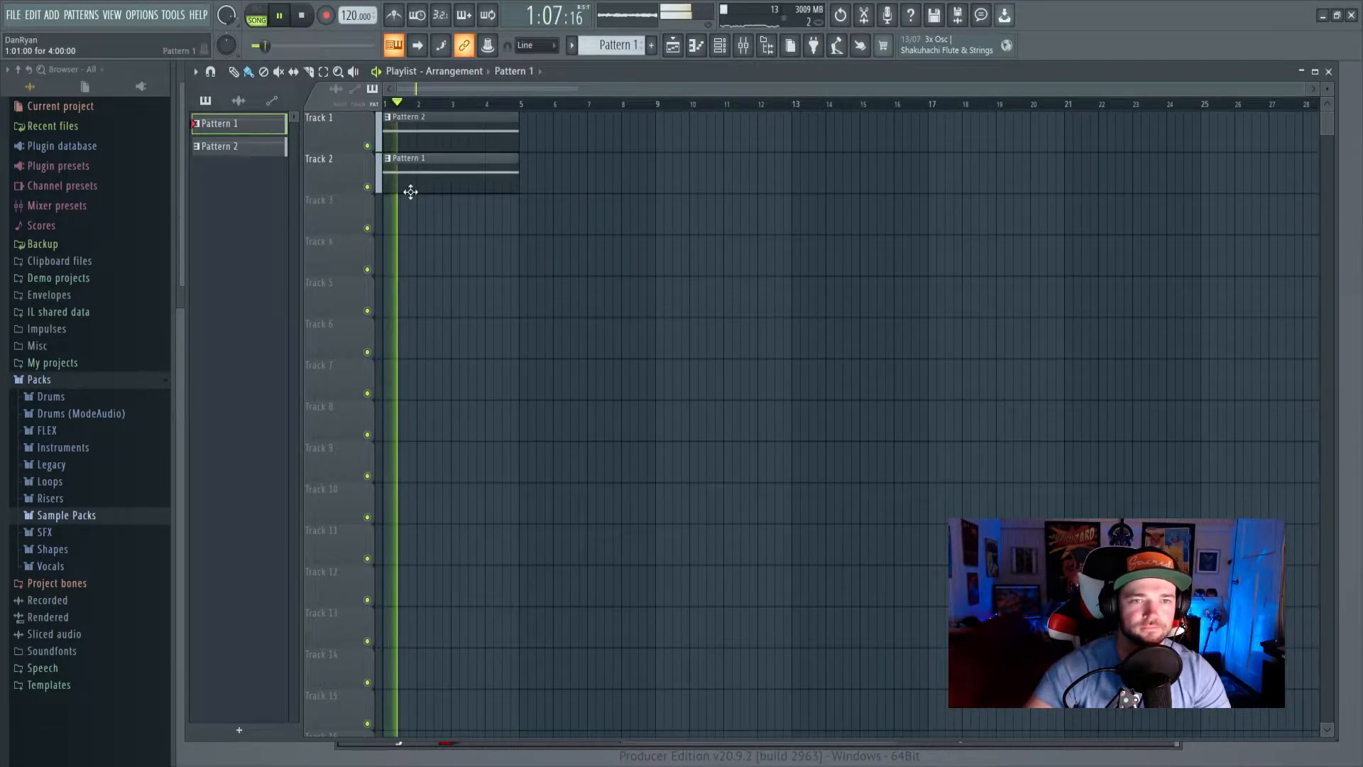
Open Pattern 1's piano roll, shorten the A5 note to about 1.5 bars, and add an equally long A#5 note right after it.
{"action": "double_click", "coordinate": [410, 188]}
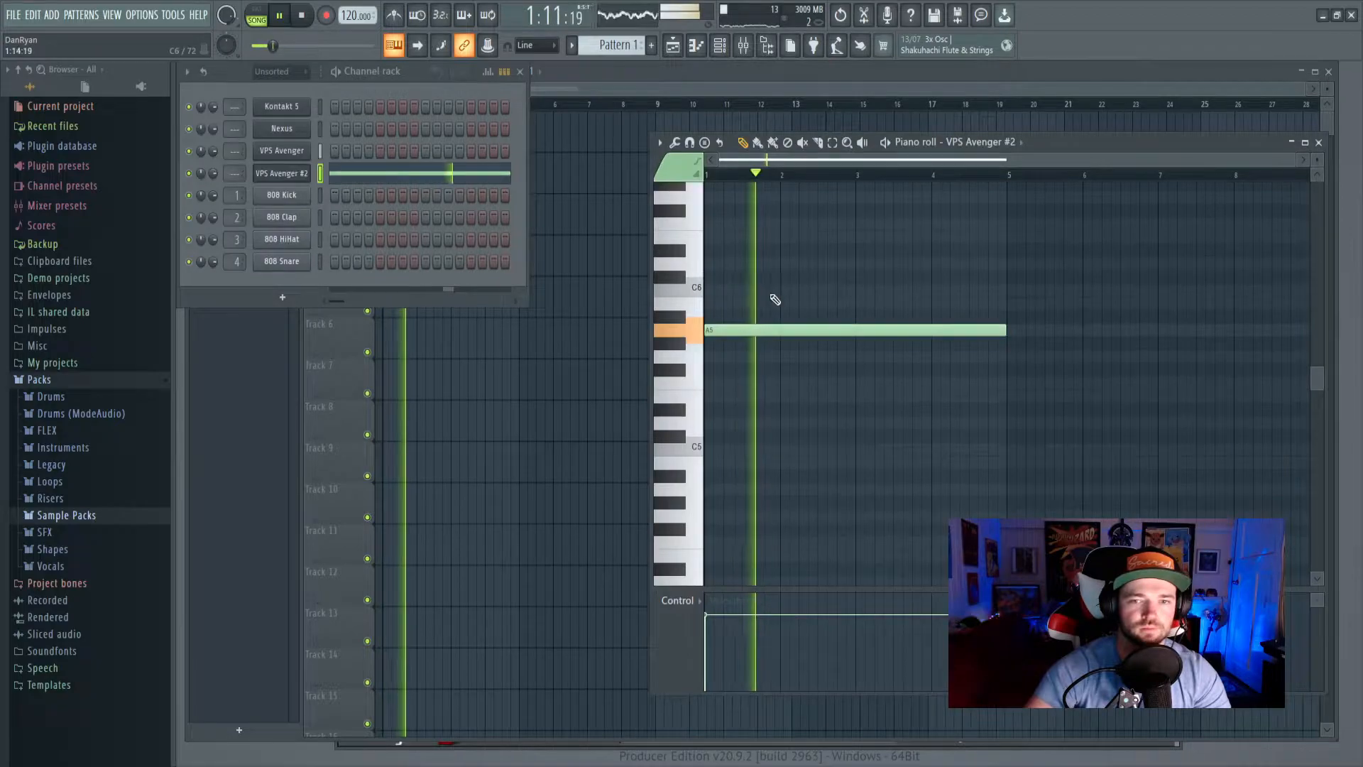
{"action": "left_click_drag", "start_coordinate": [1004, 331], "coordinate": [811, 333]}
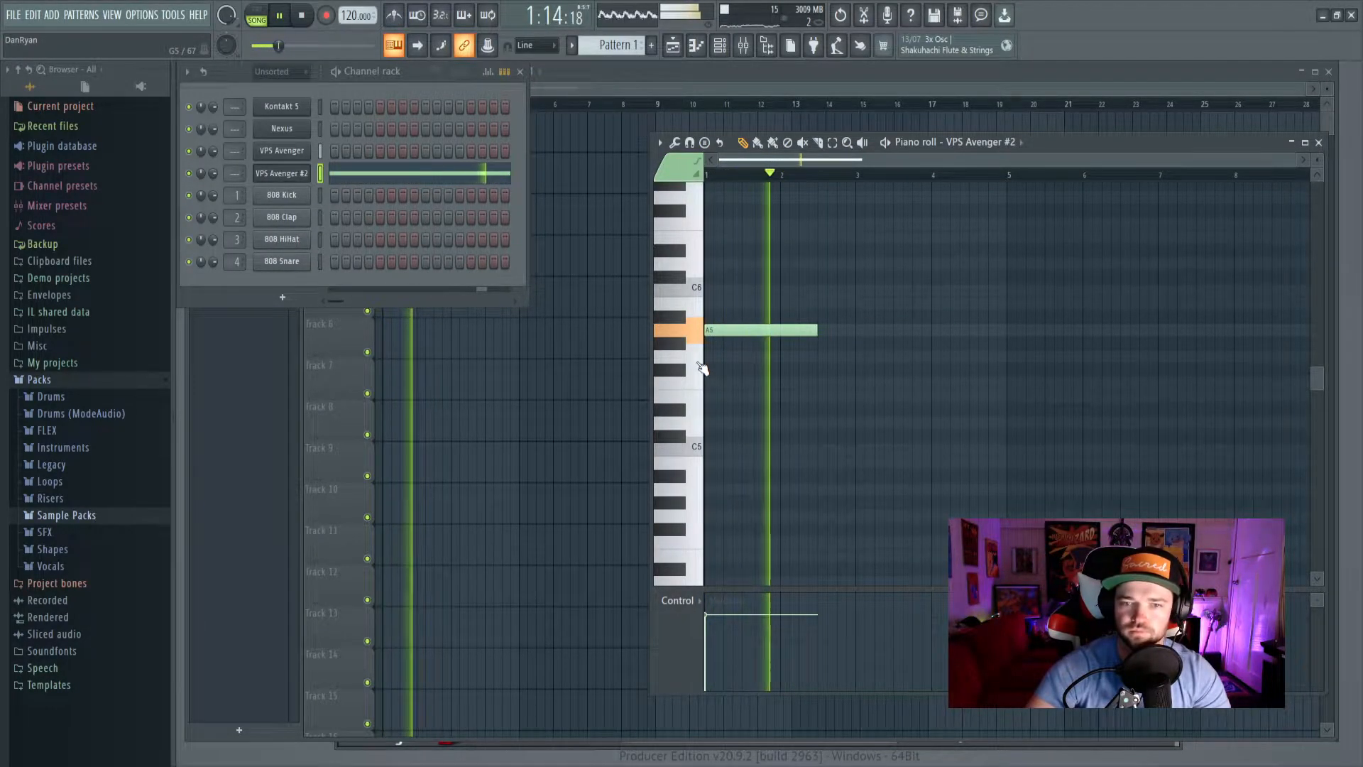
{"action": "key", "text": "space"}
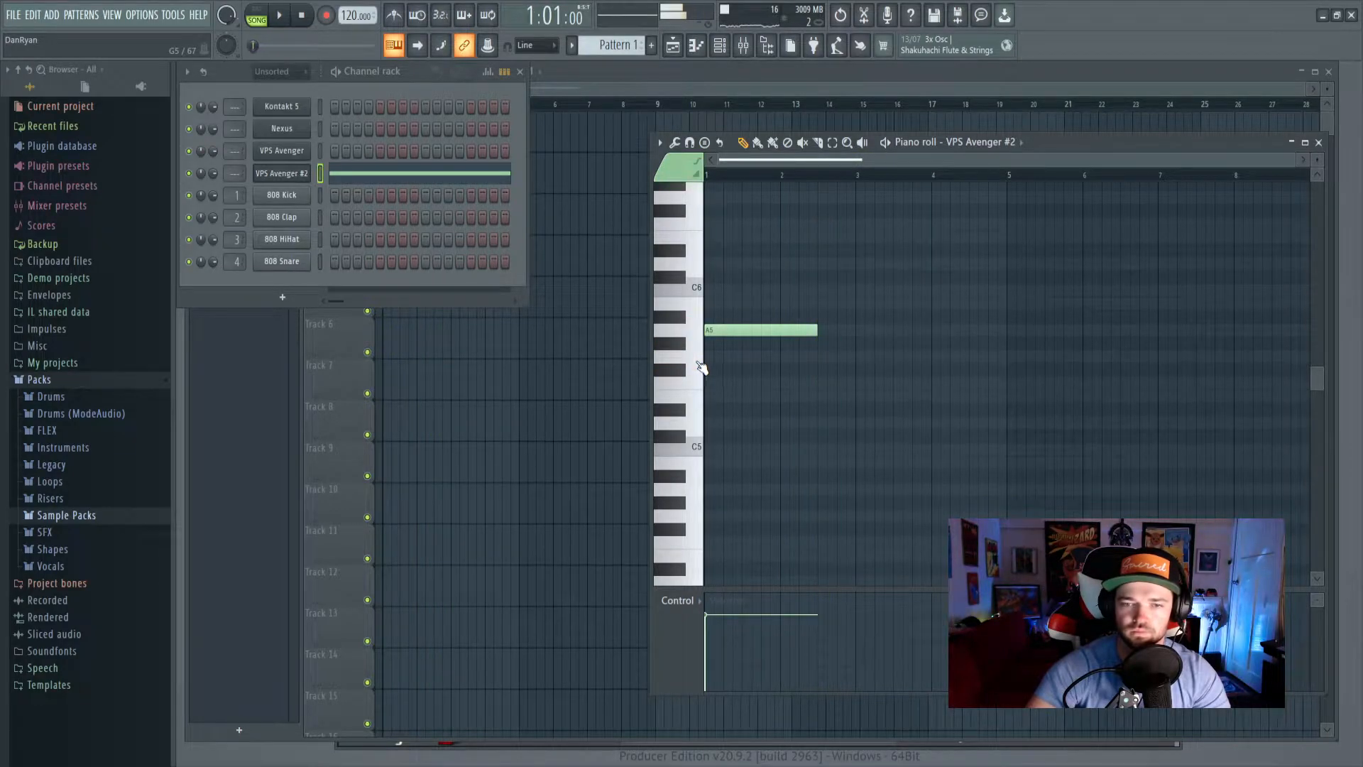
{"action": "key", "text": "space"}
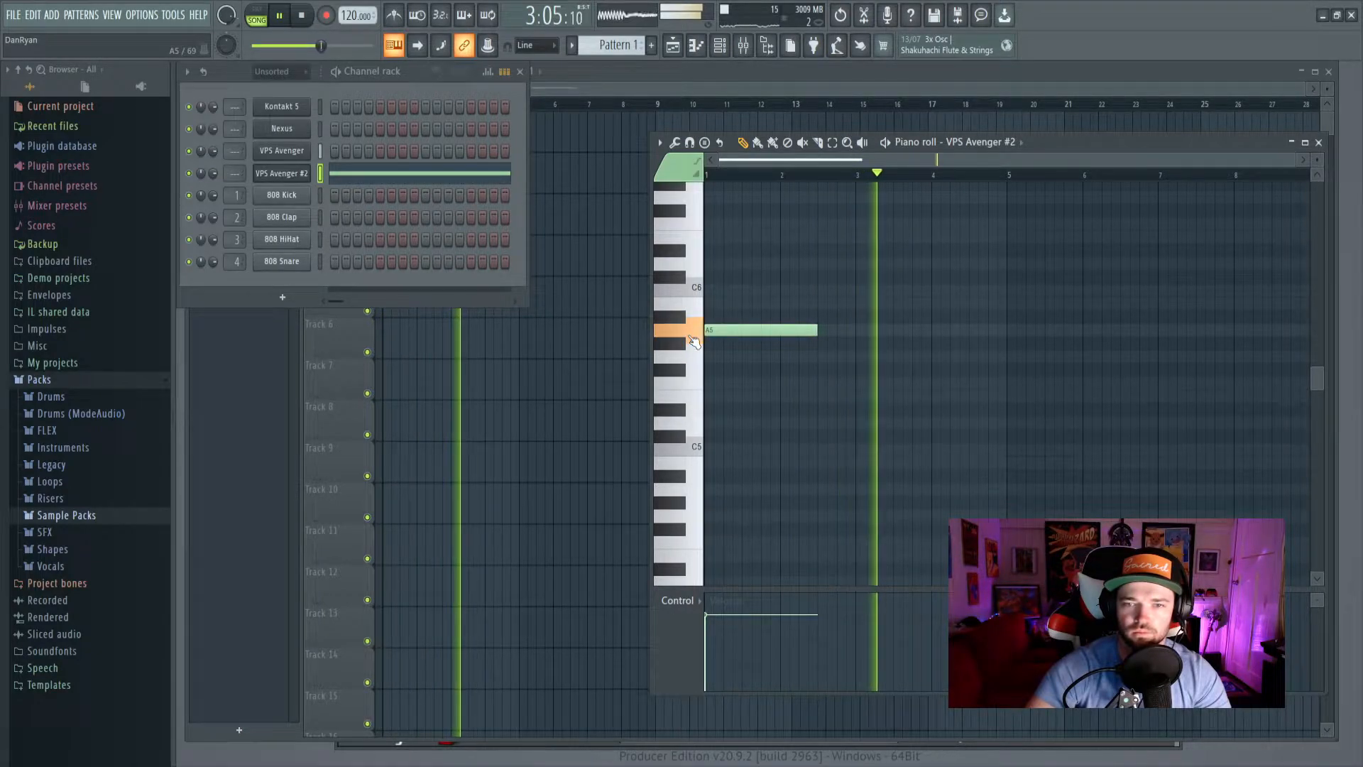
{"action": "left_click", "coordinate": [827, 317]}
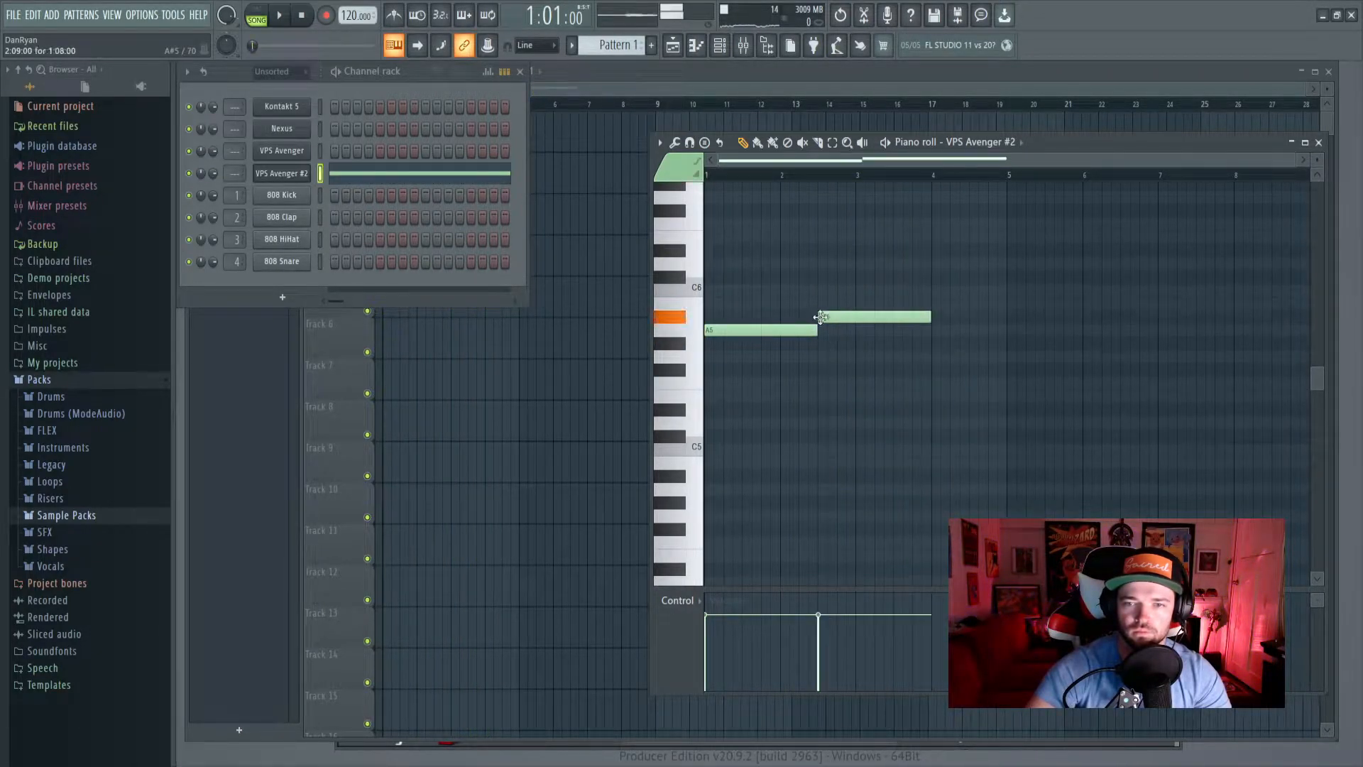
Shorten Pattern 1's A#5 note to half a bar and add a two-bar A5 note directly after it.
{"action": "left_click_drag", "start_coordinate": [923, 318], "coordinate": [1005, 335]}
{"action": "left_click", "coordinate": [860, 331]}
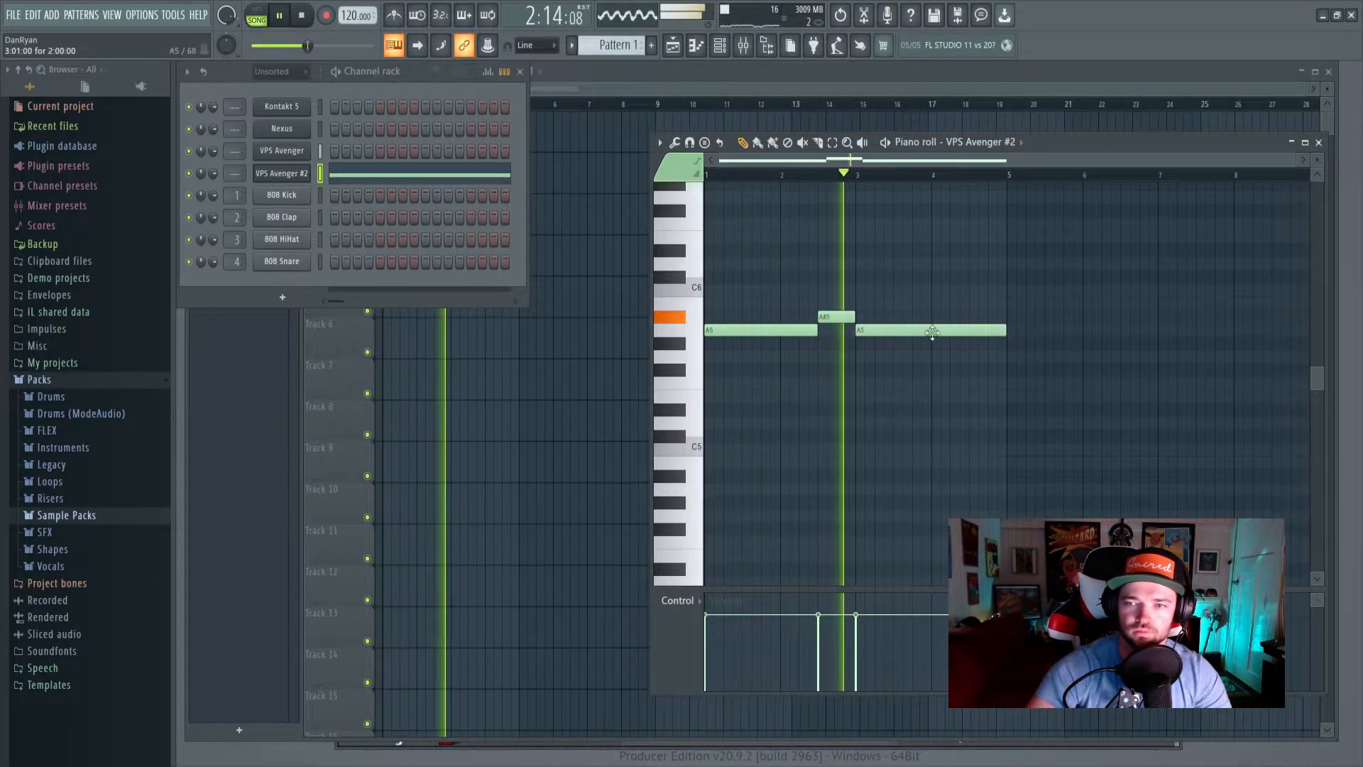
Duplicate the clips on Track 1 and Track 2 to bar 5 and make the second Track 2 clip unique.
{"action": "left_click", "coordinate": [569, 328]}
{"action": "left_click", "coordinate": [531, 184]}
{"action": "left_click_drag", "start_coordinate": [553, 182], "coordinate": [545, 181]}
{"action": "left_click", "coordinate": [517, 132]}
{"action": "left_click", "coordinate": [526, 135]}
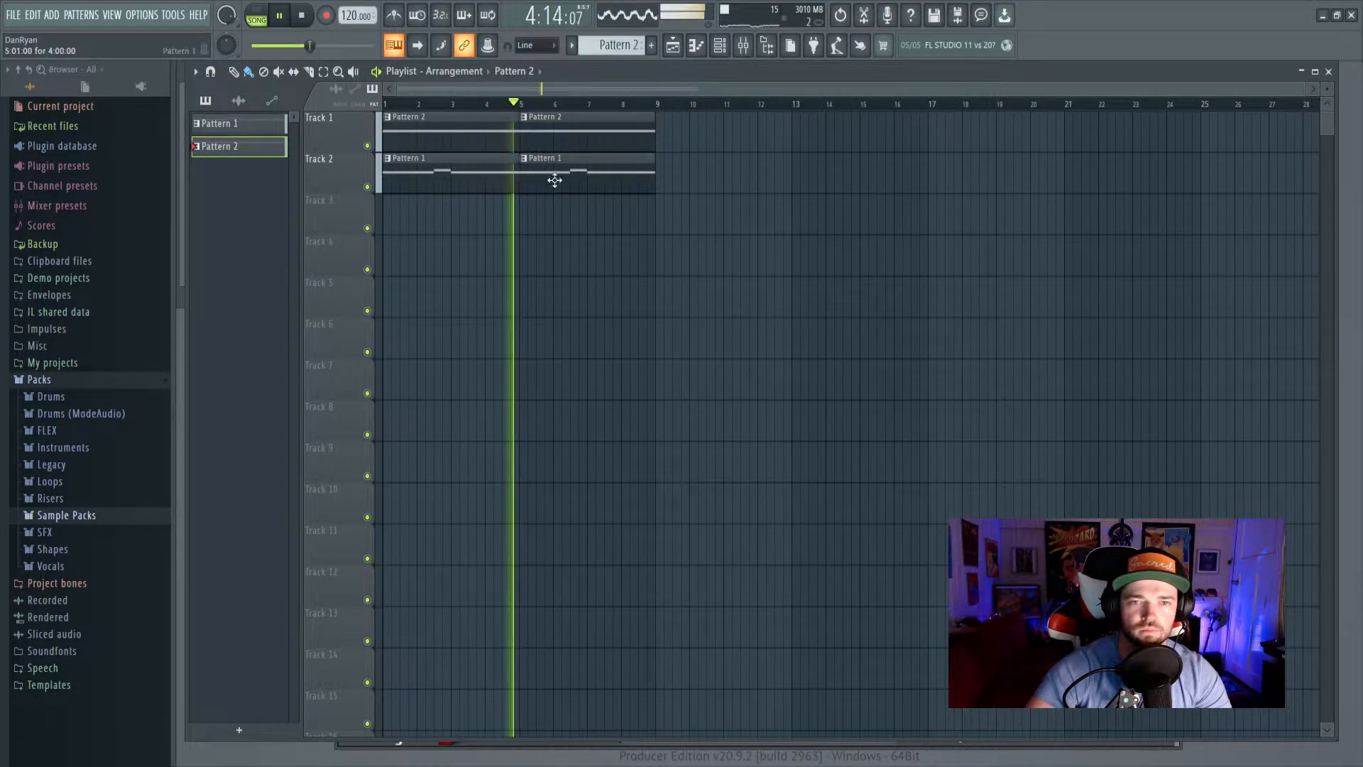
{"action": "double_click", "coordinate": [557, 182]}
{"action": "left_click", "coordinate": [534, 167]}
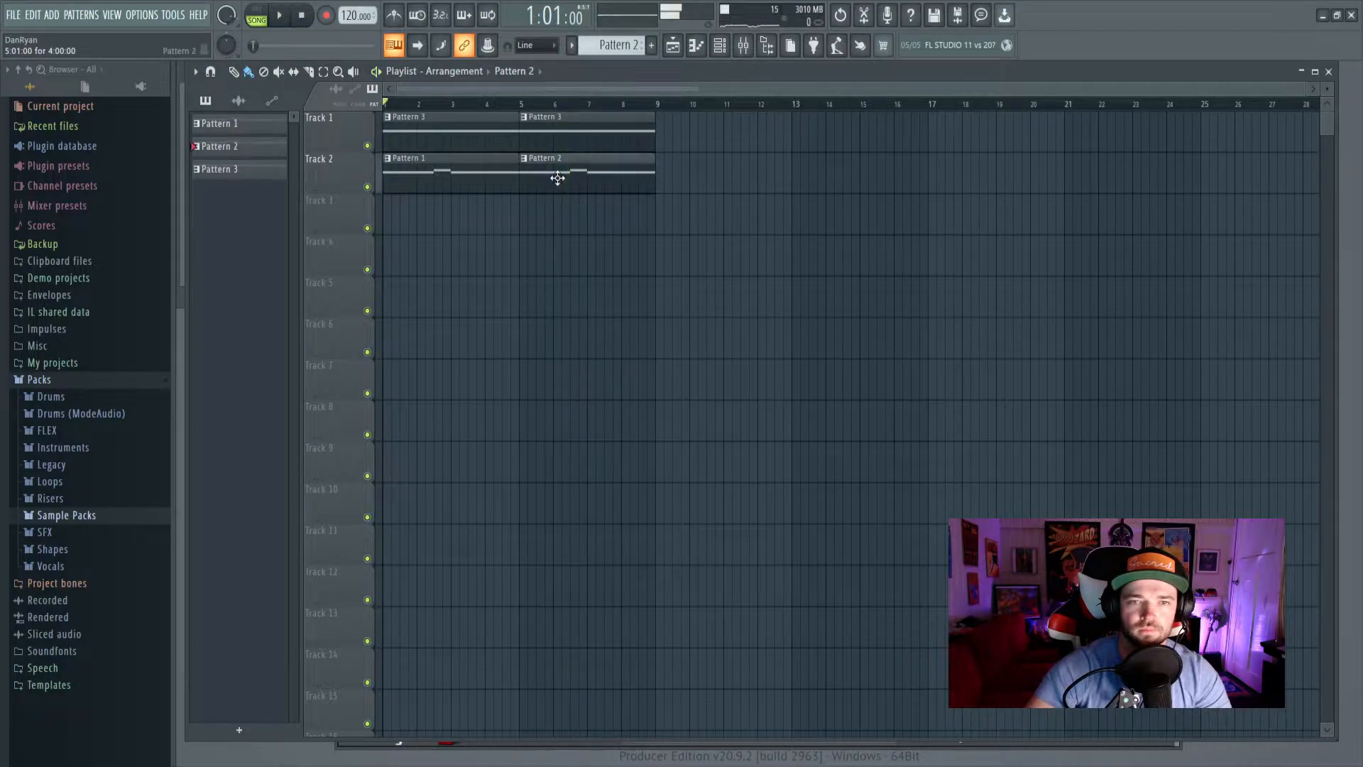
Lower the last A5 note in Pattern 2 to G#5 and play the playlist from bar 5.
{"action": "double_click", "coordinate": [557, 180]}
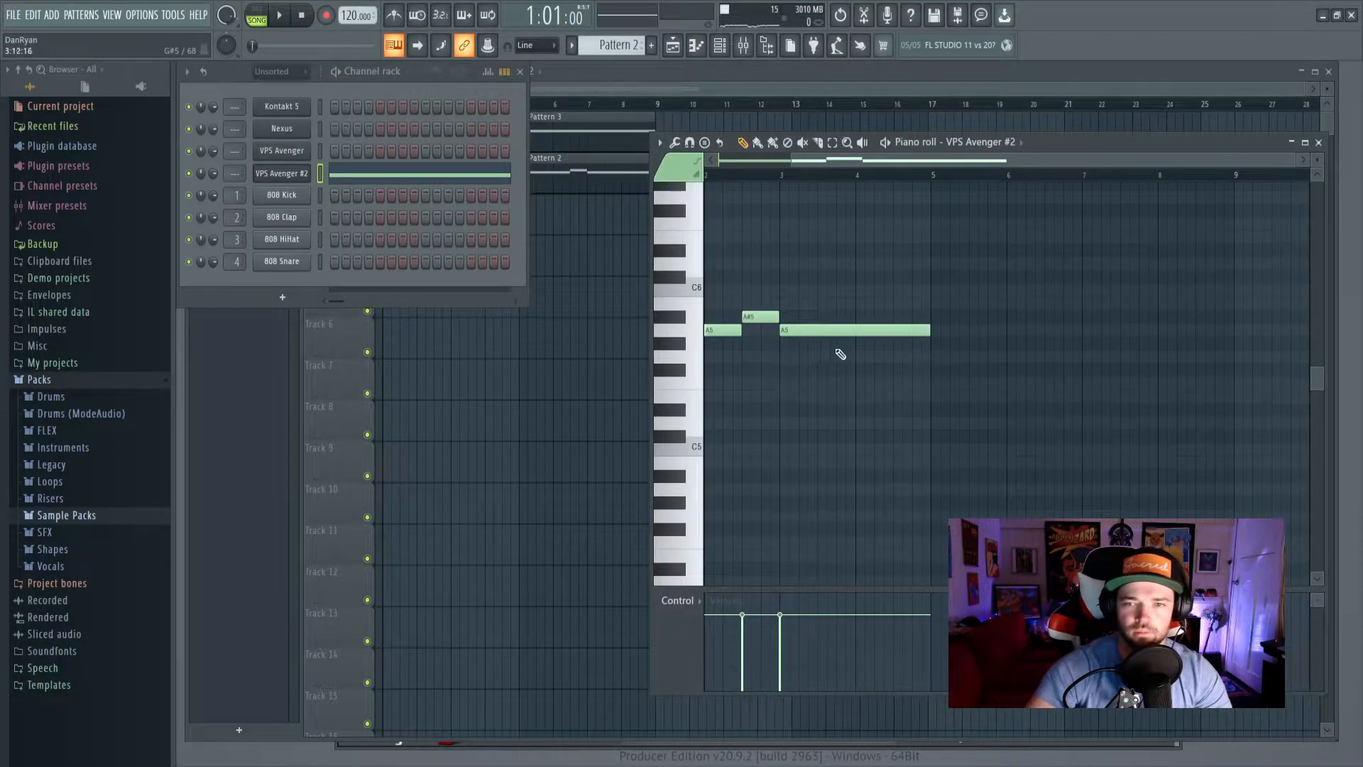
{"action": "left_click_drag", "start_coordinate": [844, 161], "coordinate": [771, 161]}
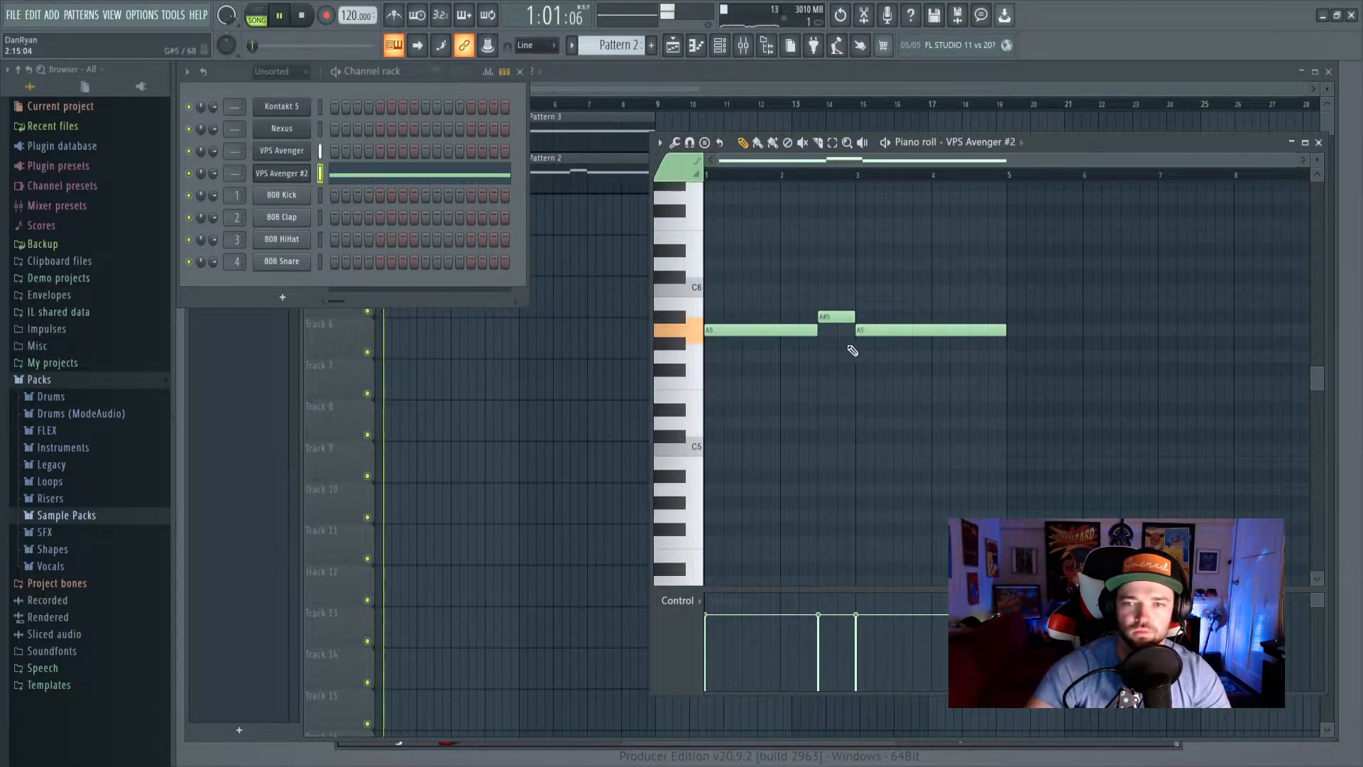
{"action": "left_click_drag", "start_coordinate": [883, 330], "coordinate": [882, 344]}
{"action": "left_click", "coordinate": [576, 136]}
{"action": "left_click", "coordinate": [523, 106]}
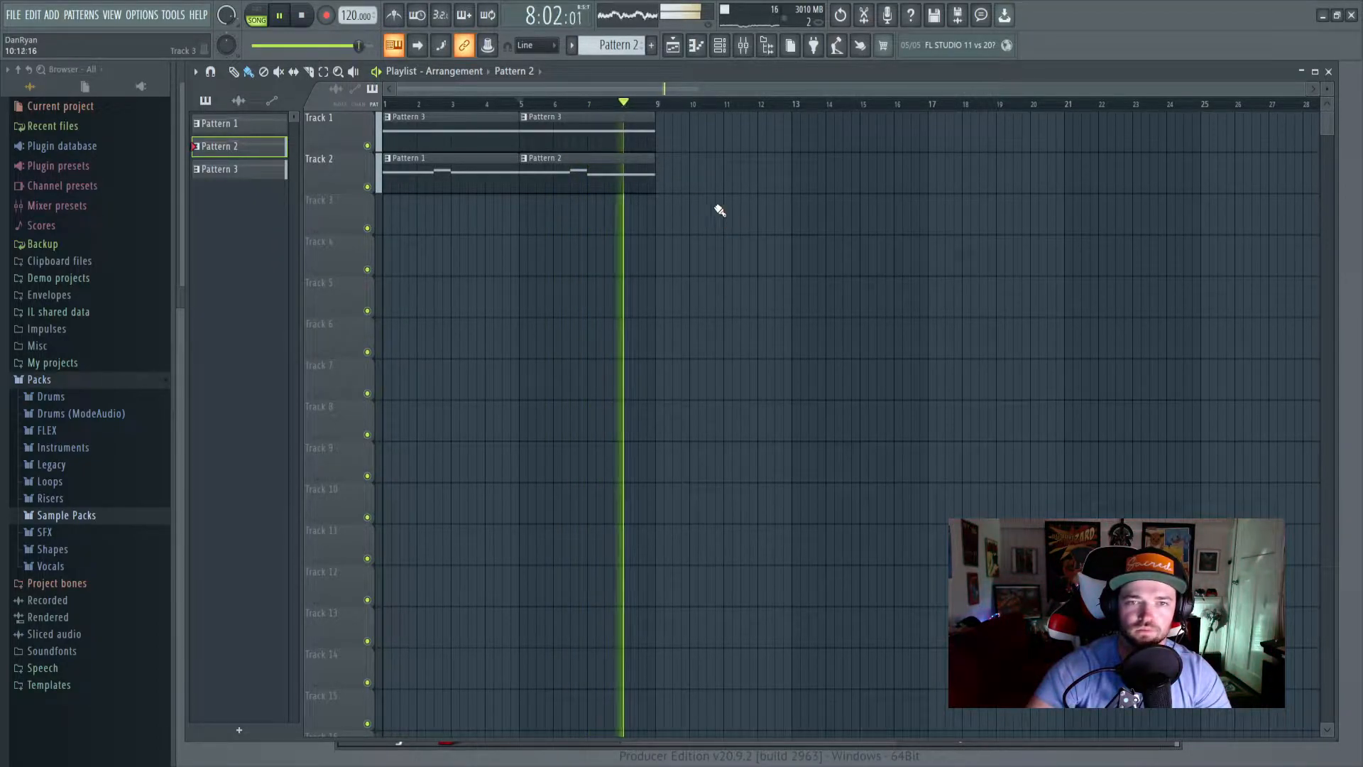
Shorten Pattern 2's G#5 note to one bar and add a one-bar F5 note directly after it.
{"action": "key", "text": "space"}
{"action": "double_click", "coordinate": [560, 176]}
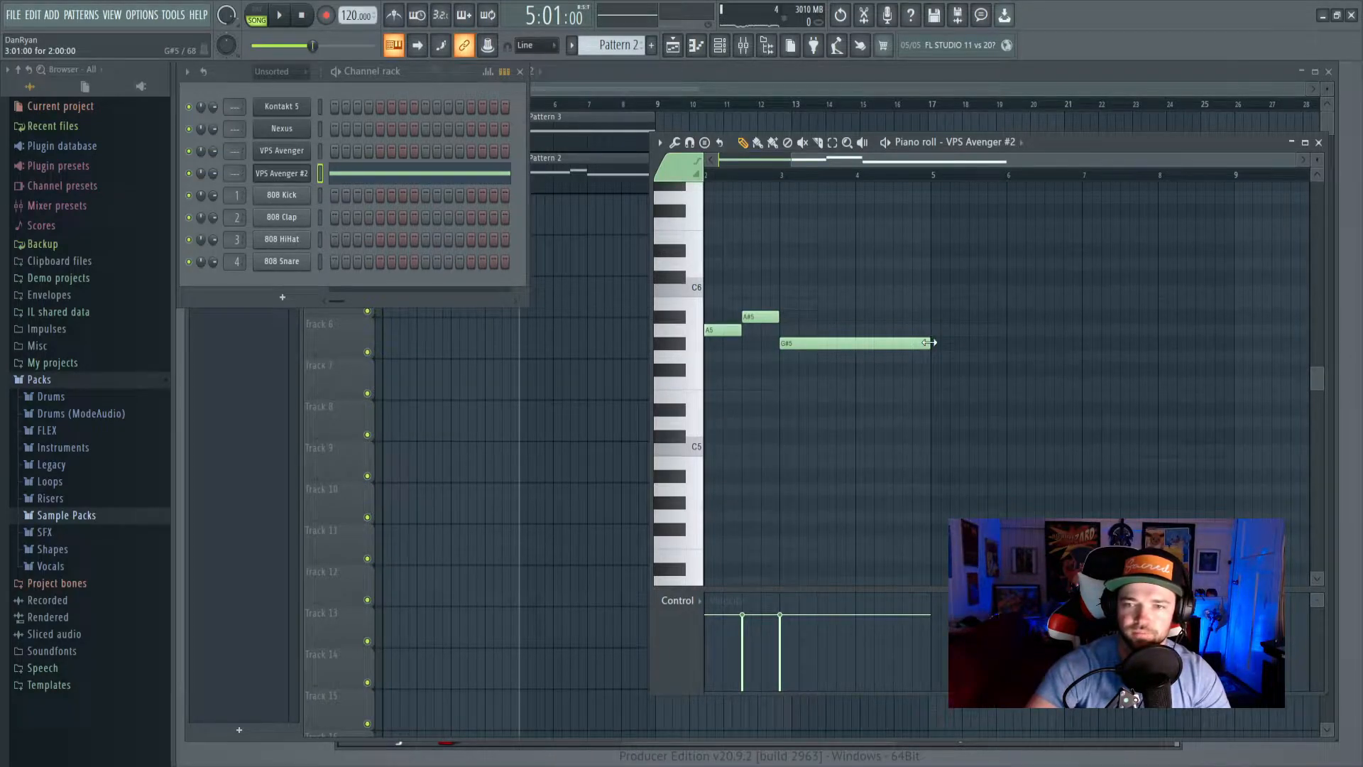
{"action": "key", "text": "space"}
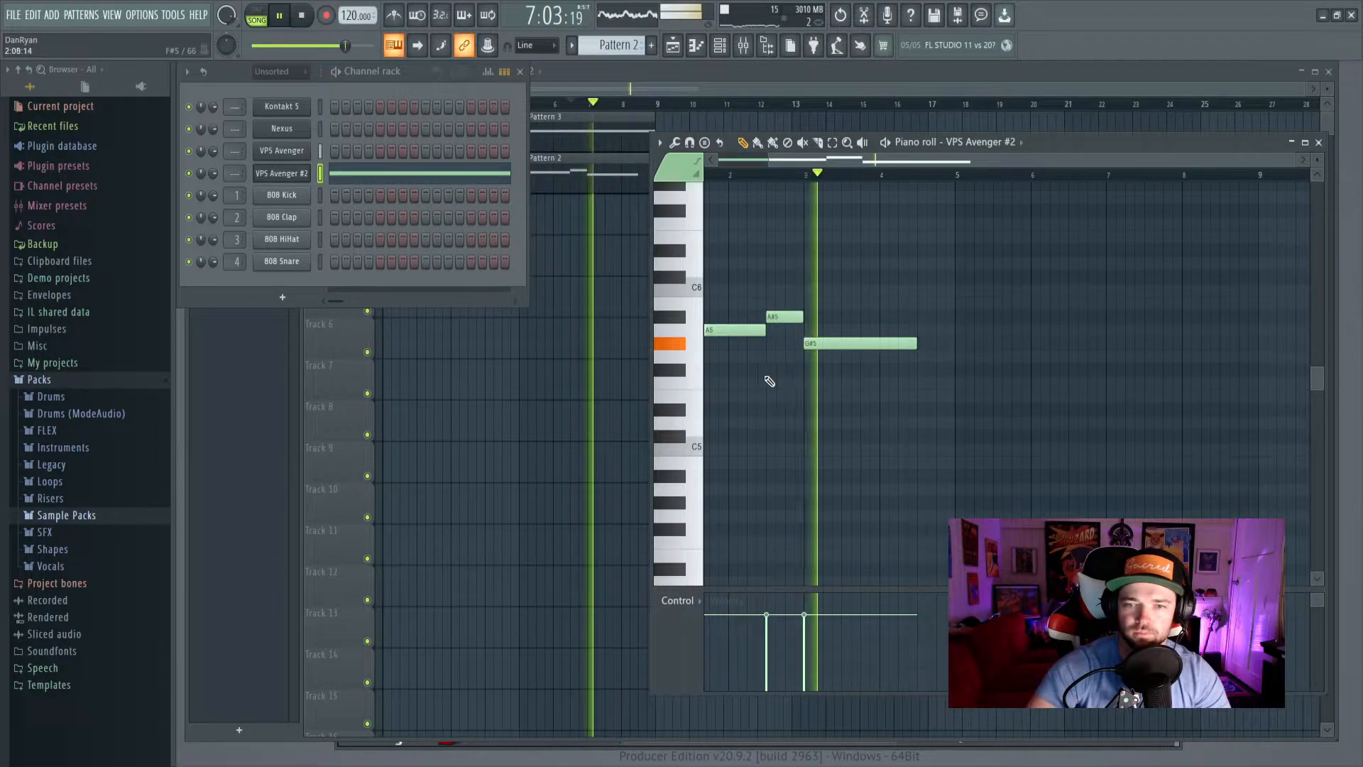
{"action": "key", "text": "space"}
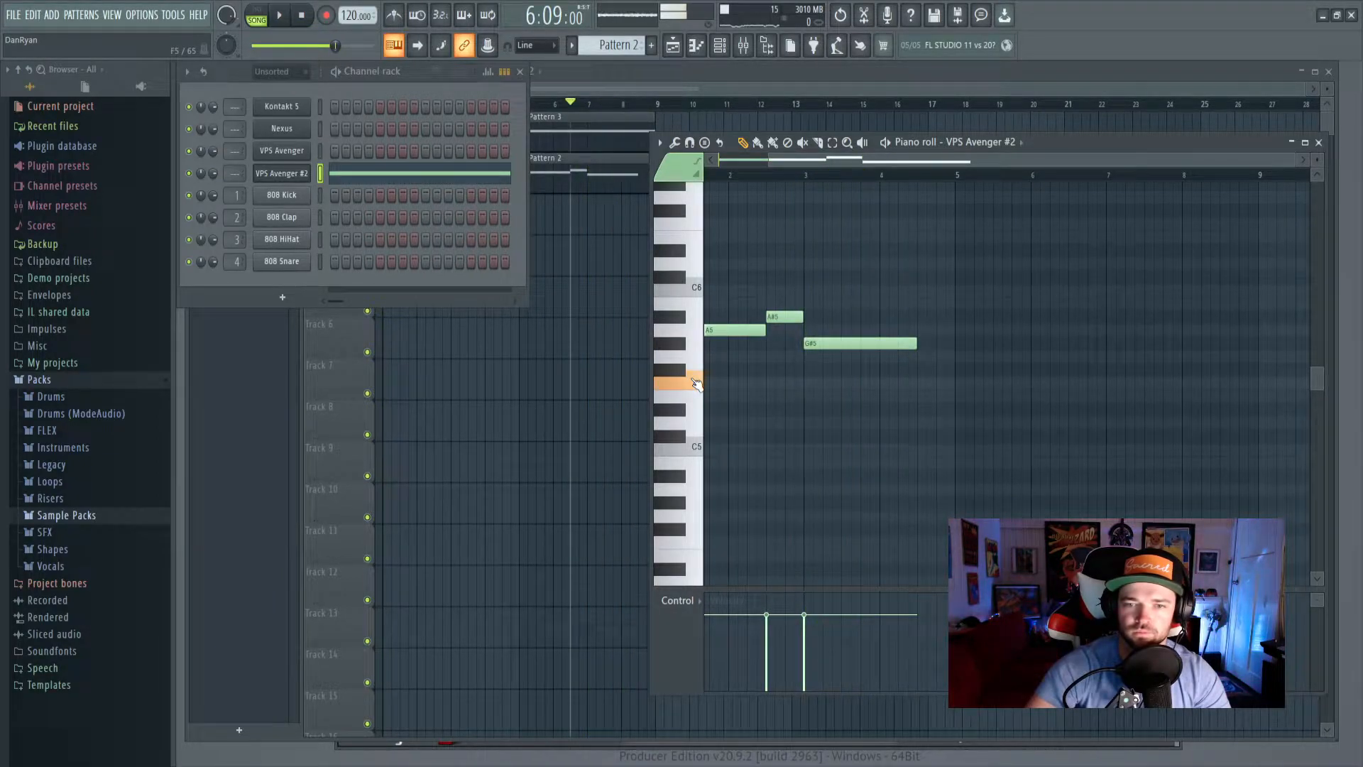
{"action": "key", "text": "space"}
{"action": "left_click_drag", "start_coordinate": [915, 343], "coordinate": [879, 343]}
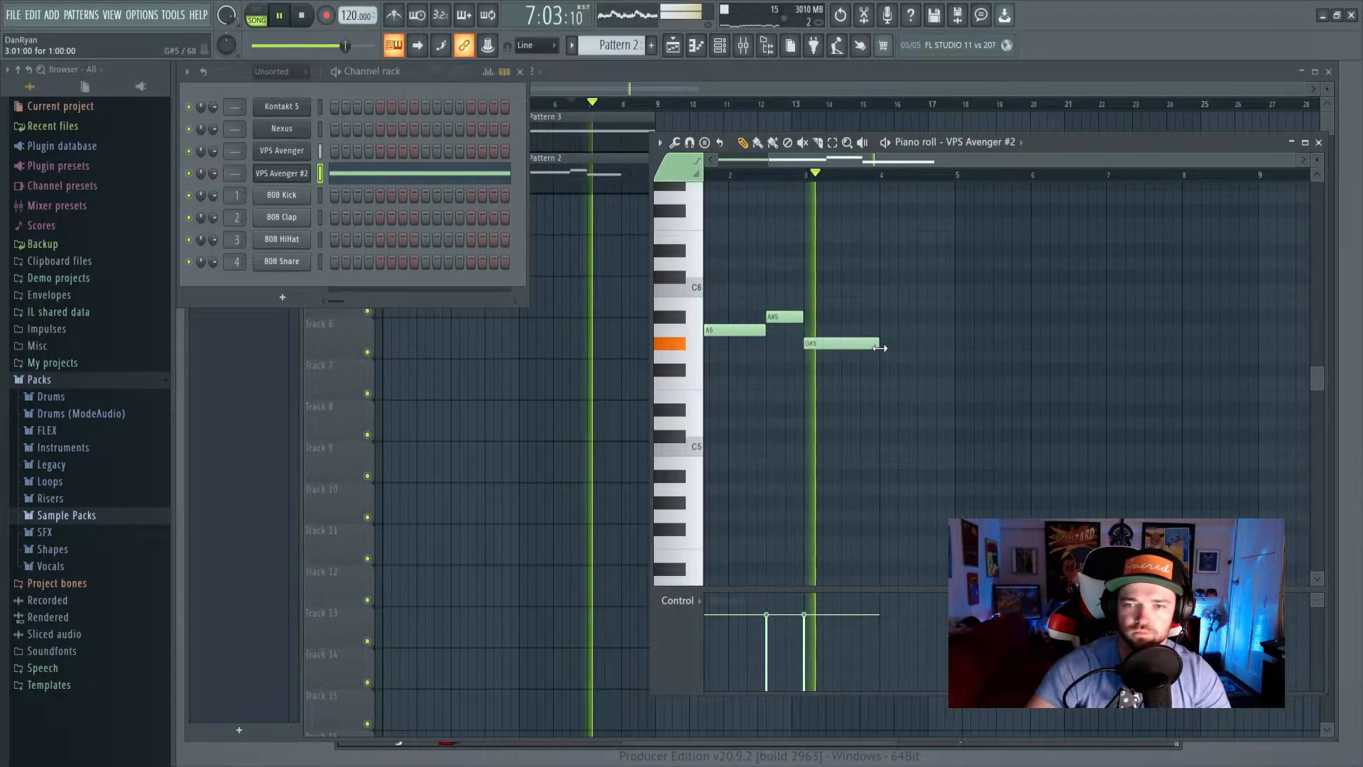
{"action": "left_click", "coordinate": [884, 387]}
{"action": "left_click", "coordinate": [604, 385]}
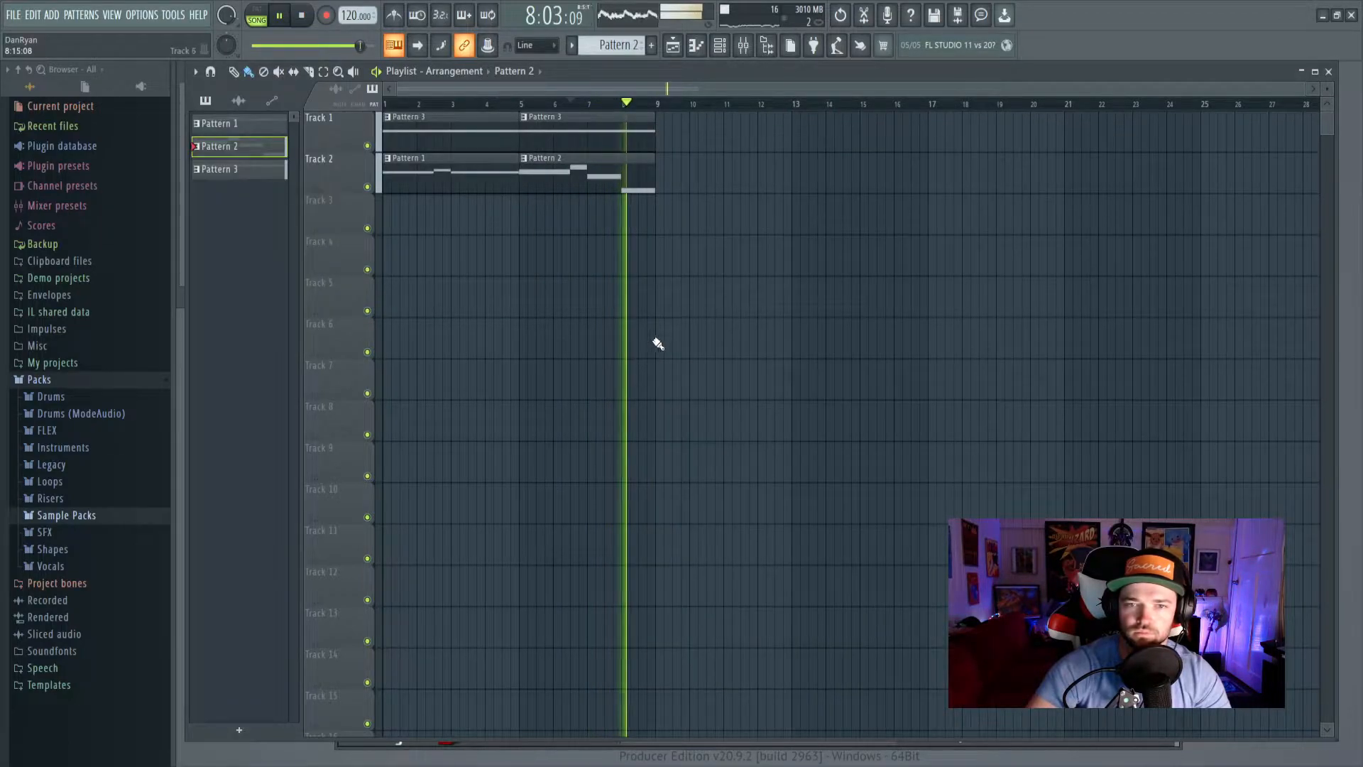
{"action": "key", "text": "space"}
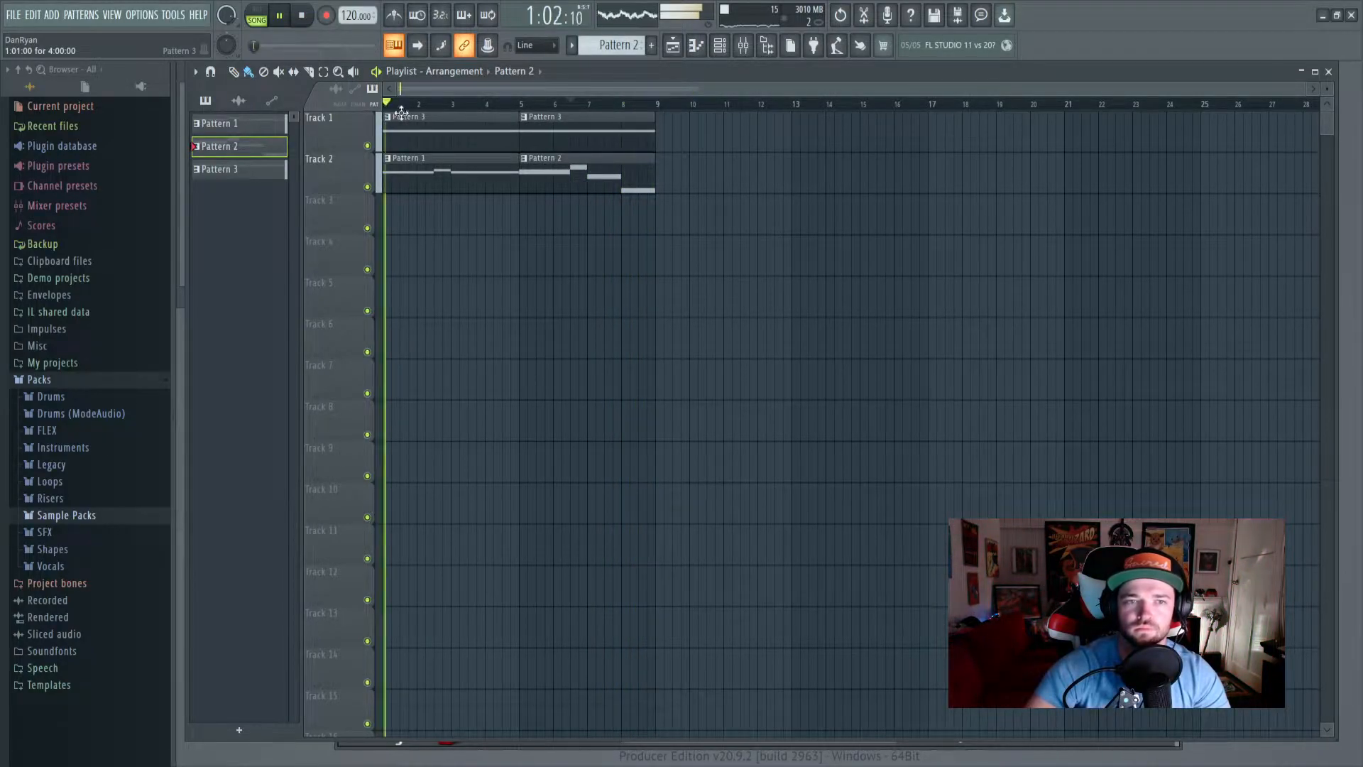
{"action": "key", "text": "space"}
Open the VPS Avenger instrument from Pattern 3 and set Macro 1 to about 62% while the pattern plays.
{"action": "double_click", "coordinate": [436, 127]}
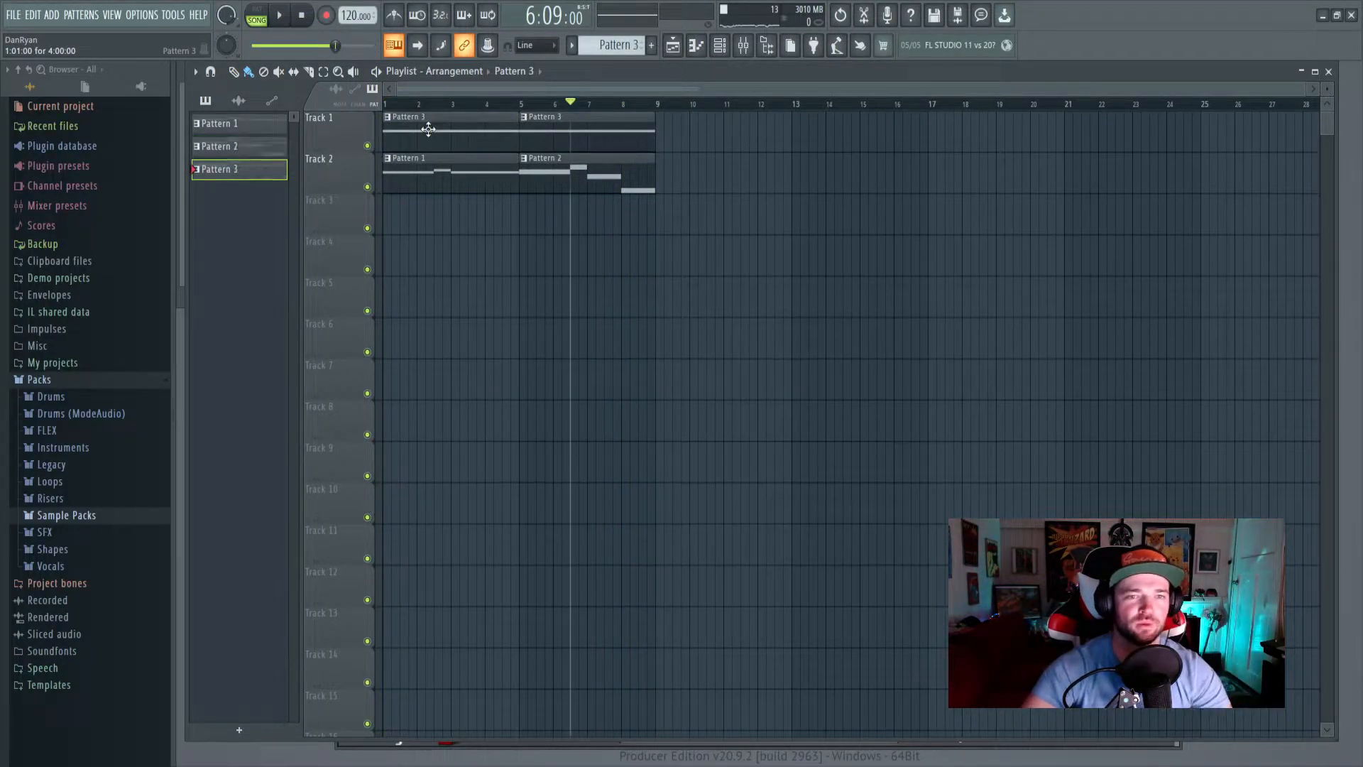
{"action": "left_click", "coordinate": [283, 152]}
{"action": "left_click", "coordinate": [283, 152]}
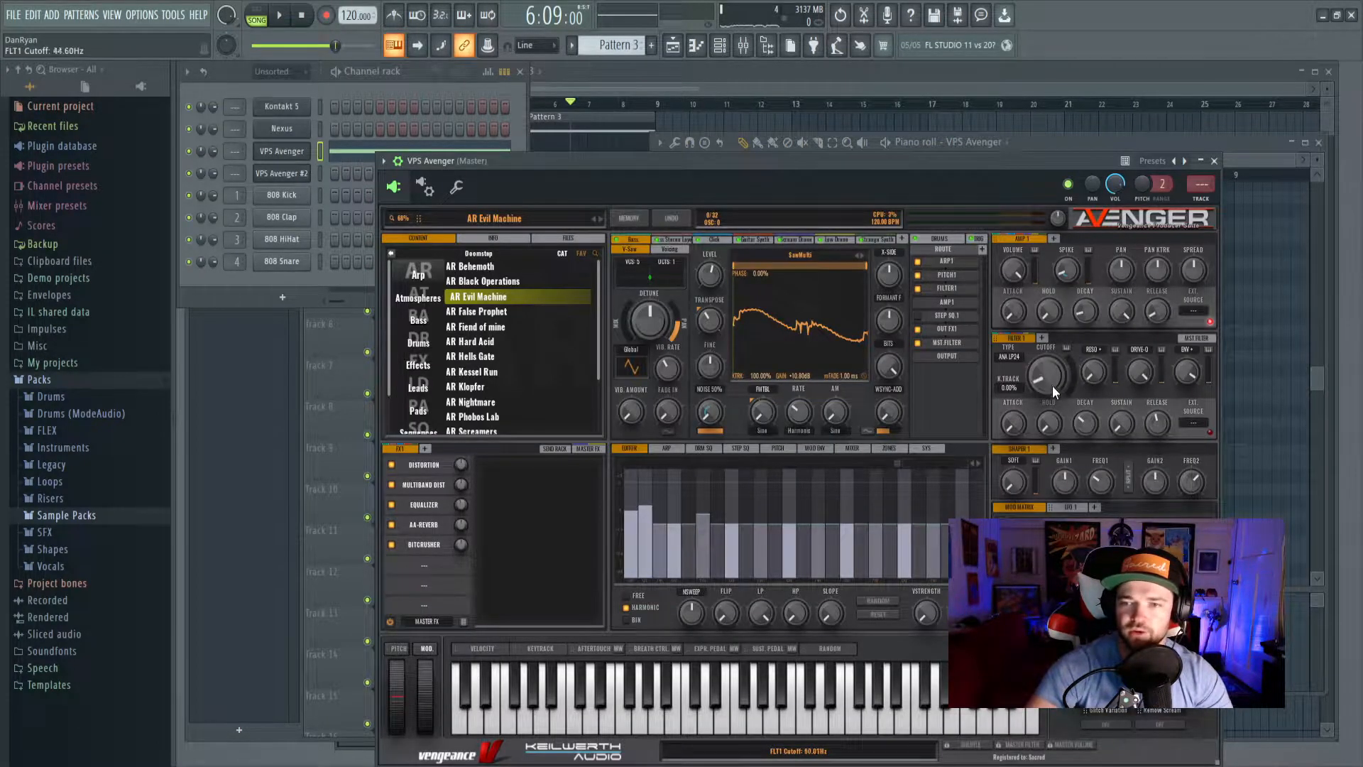
{"action": "key", "text": "space"}
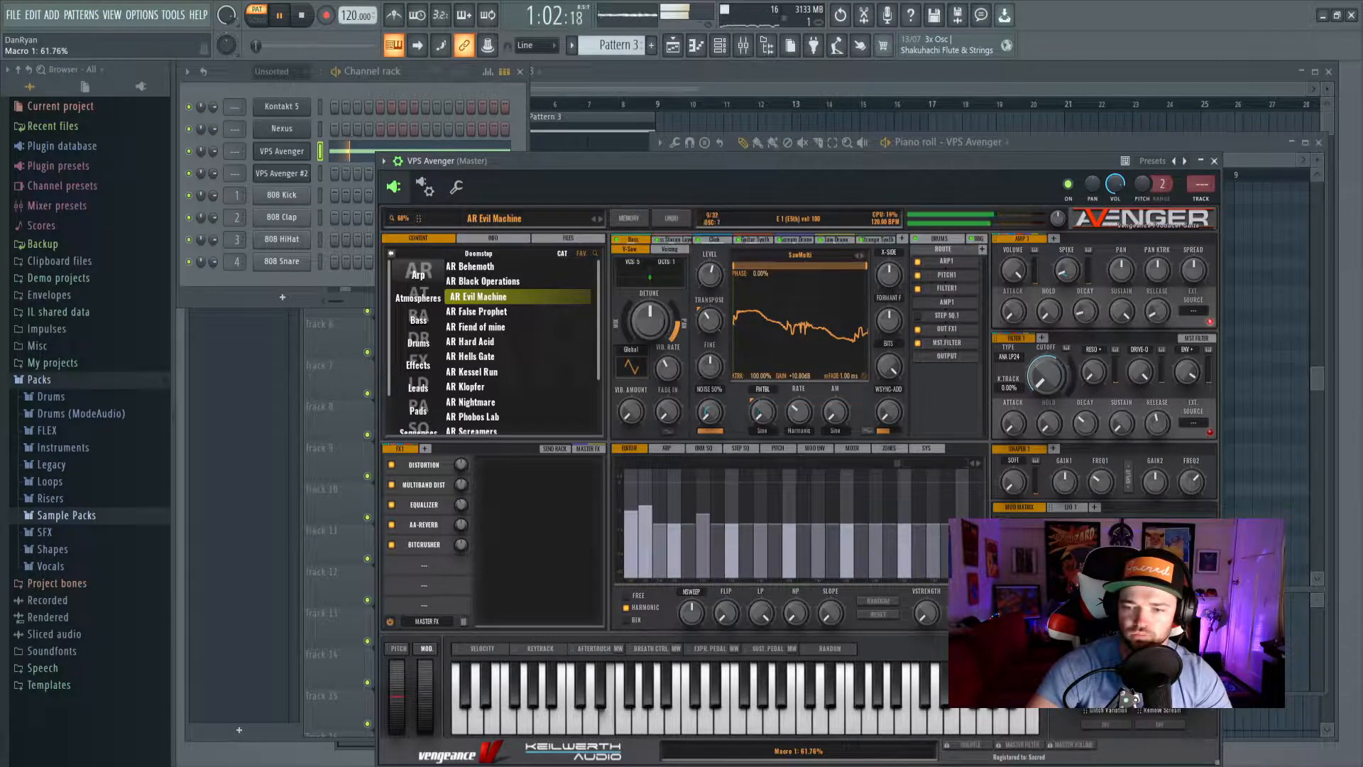
{"action": "key", "text": "space"}
Route VPS Avenger to mixer insert 10 and add Fruity parametric EQ 2 with a high-pass on band 1.
{"action": "key", "text": "F9"}
{"action": "left_click", "coordinate": [556, 451]}
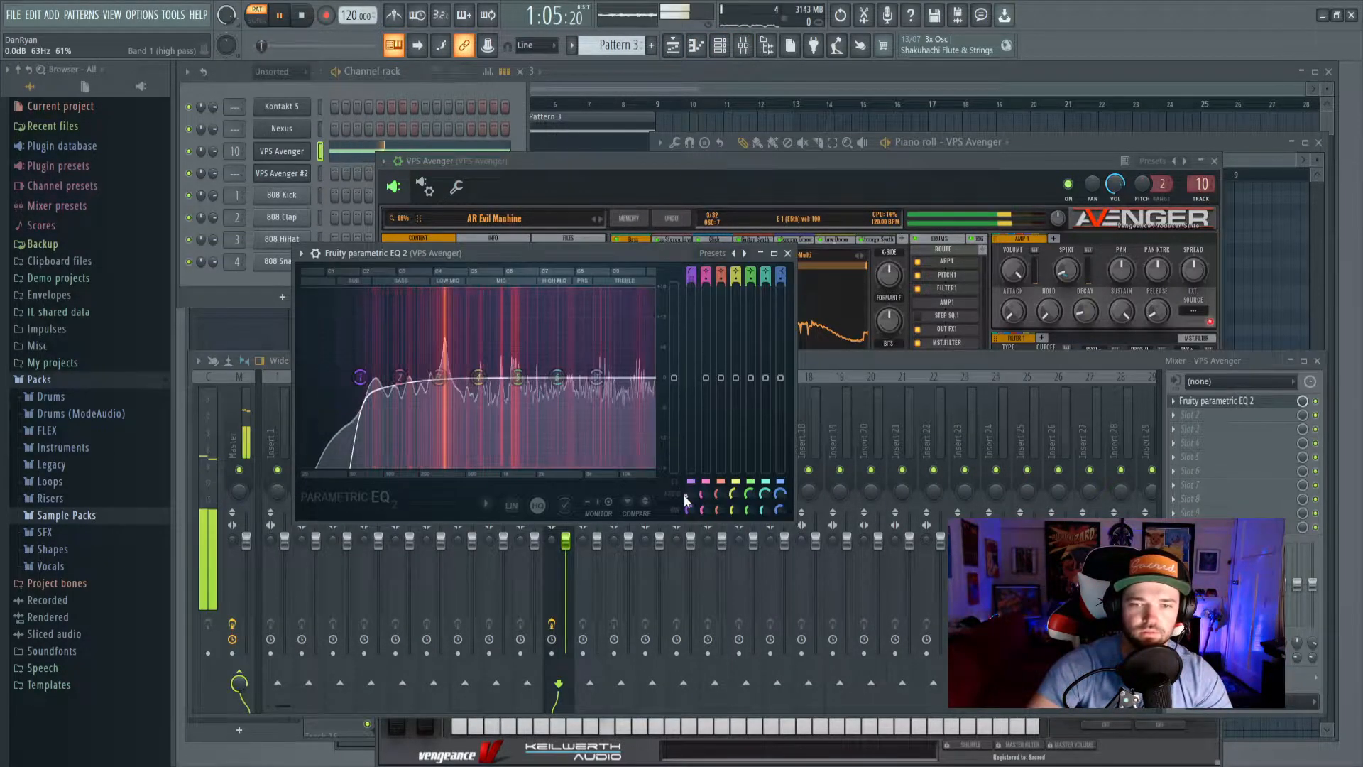
{"action": "left_click_drag", "start_coordinate": [688, 495], "coordinate": [689, 492]}
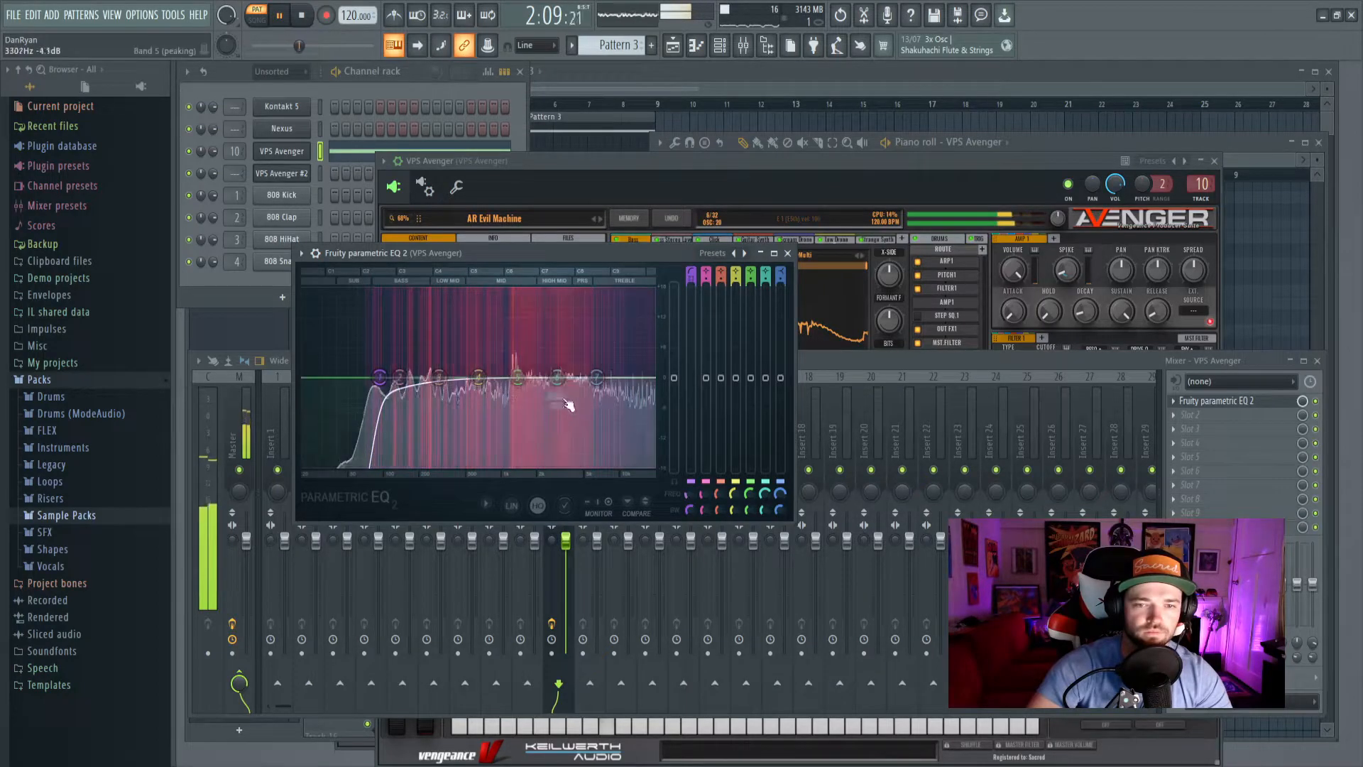
Cut bands 2, 3 and 7 slightly on VPS Avenger's EQ and move band 6 to a lower frequency.
{"action": "left_click_drag", "start_coordinate": [400, 378], "coordinate": [401, 385]}
{"action": "left_click_drag", "start_coordinate": [439, 377], "coordinate": [438, 389]}
{"action": "left_click_drag", "start_coordinate": [597, 379], "coordinate": [598, 408]}
{"action": "left_click_drag", "start_coordinate": [557, 378], "coordinate": [514, 368]}
{"action": "left_click", "coordinate": [867, 360]}
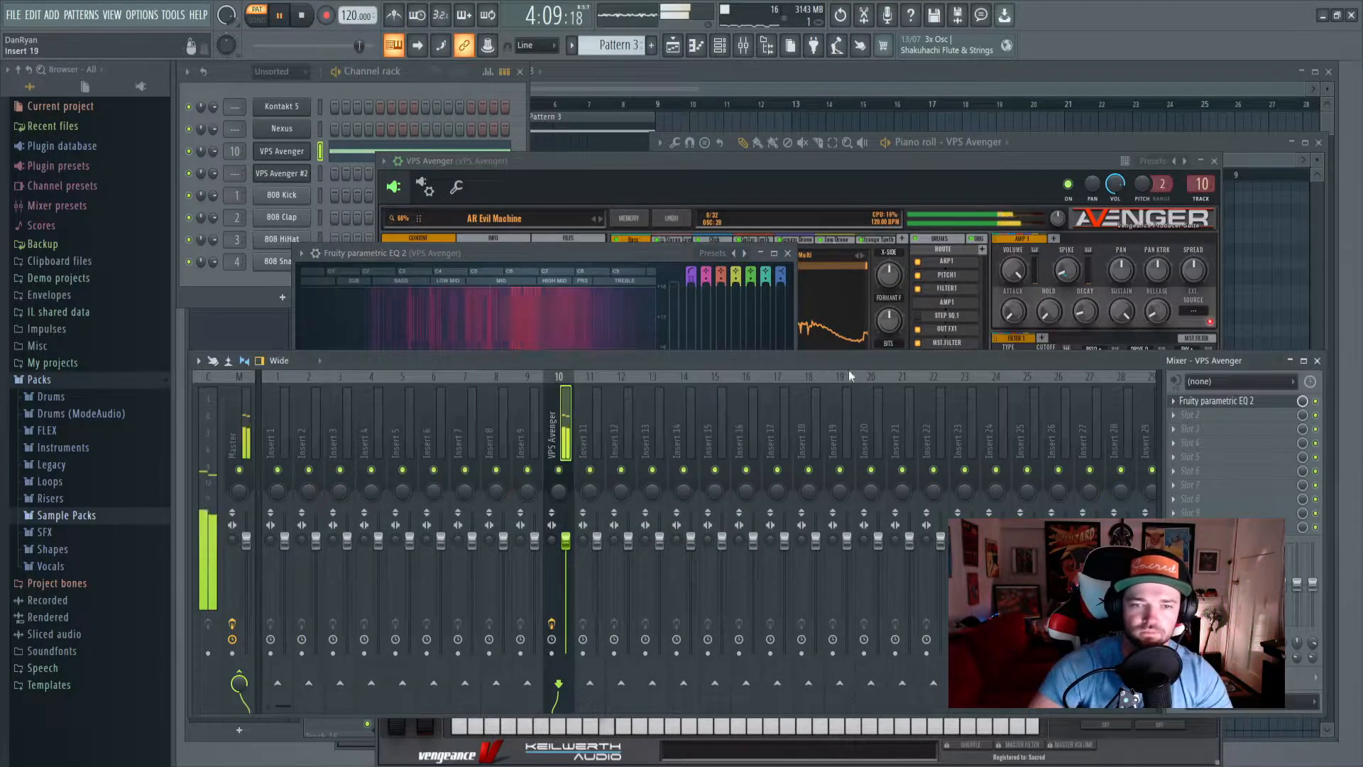
{"action": "key", "text": "space"}
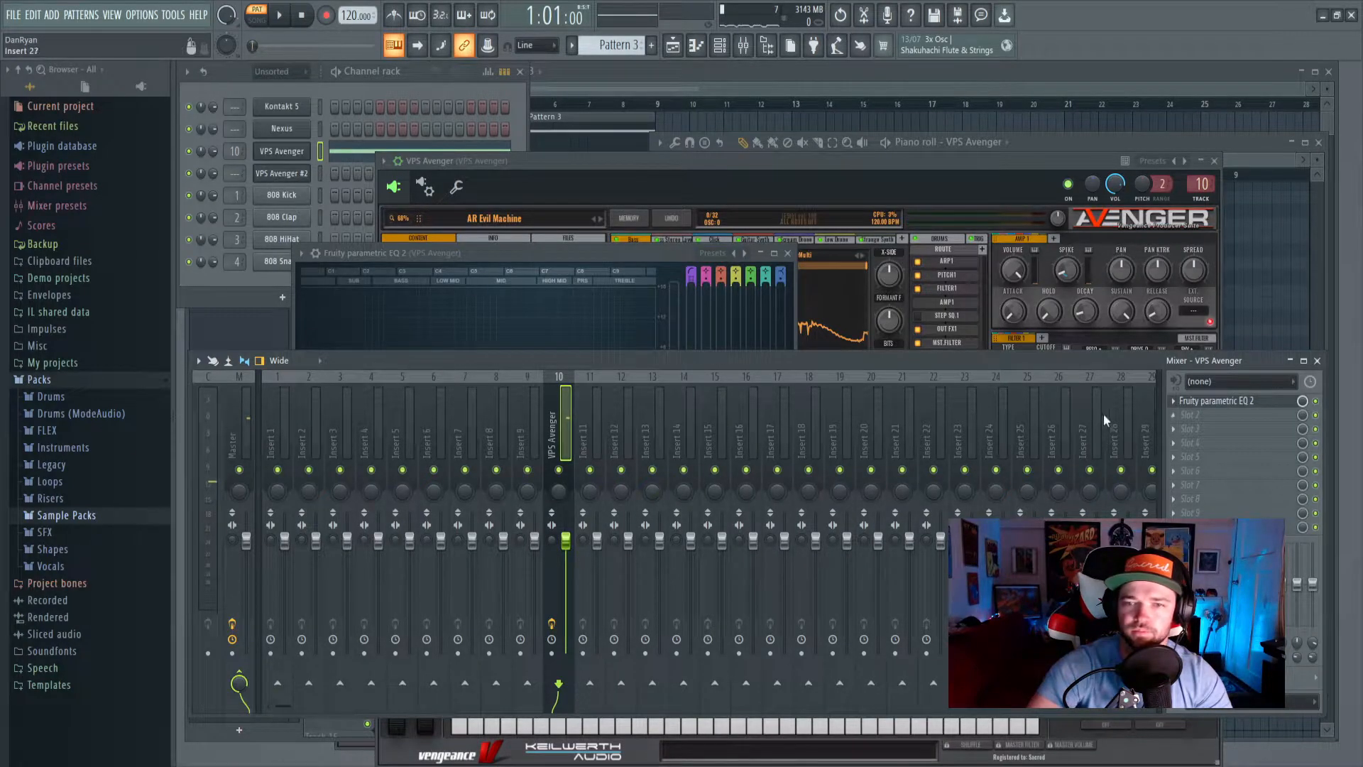
Add an Effector to the VPS Avenger insert in Filter mode and create an automation clip for its X parameter.
{"action": "left_click", "coordinate": [629, 88]}
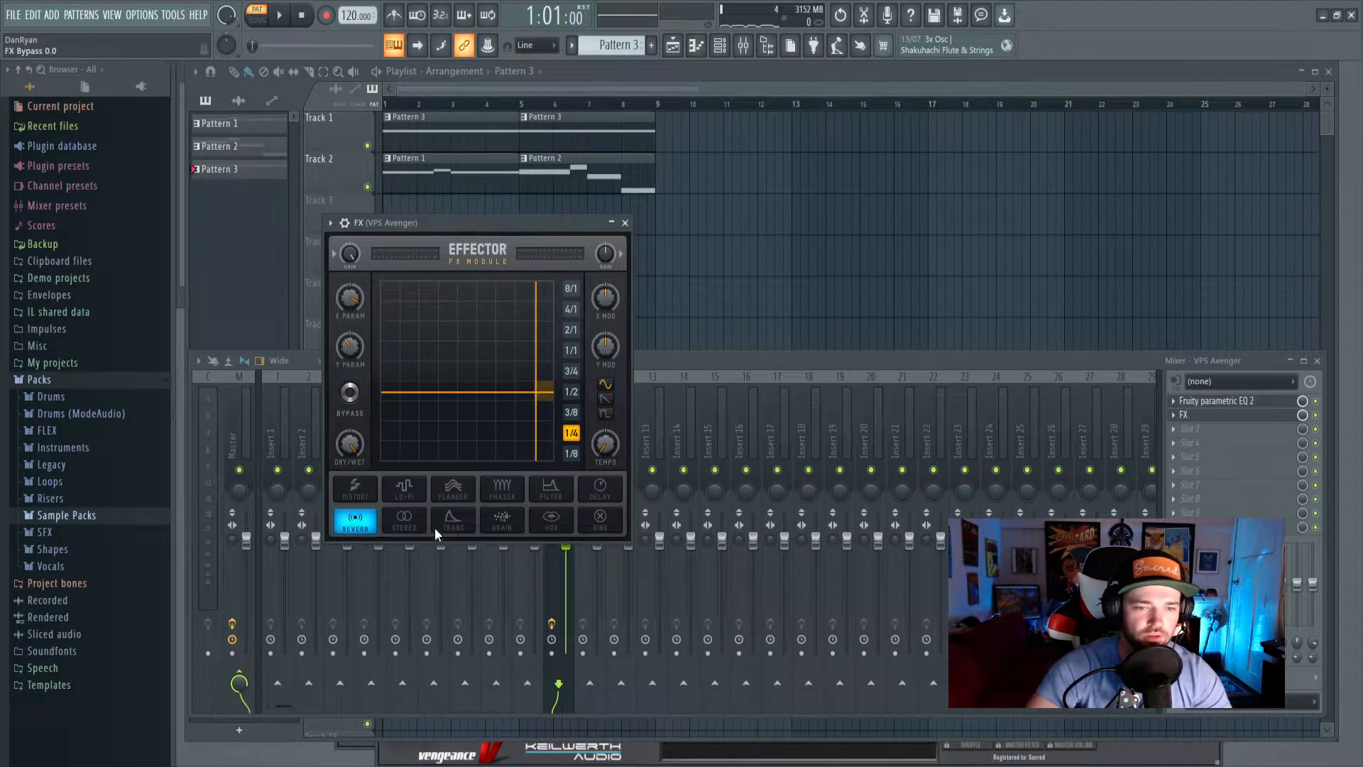
{"action": "left_click", "coordinate": [545, 491]}
{"action": "key", "text": "space"}
{"action": "left_click_drag", "start_coordinate": [517, 393], "coordinate": [425, 369]}
{"action": "right_click", "coordinate": [347, 296]}
{"action": "left_click", "coordinate": [371, 390]}
Raise the end point of the Param X automation clip and extend it and the pattern clips to 16 bars.
{"action": "left_click", "coordinate": [531, 91]}
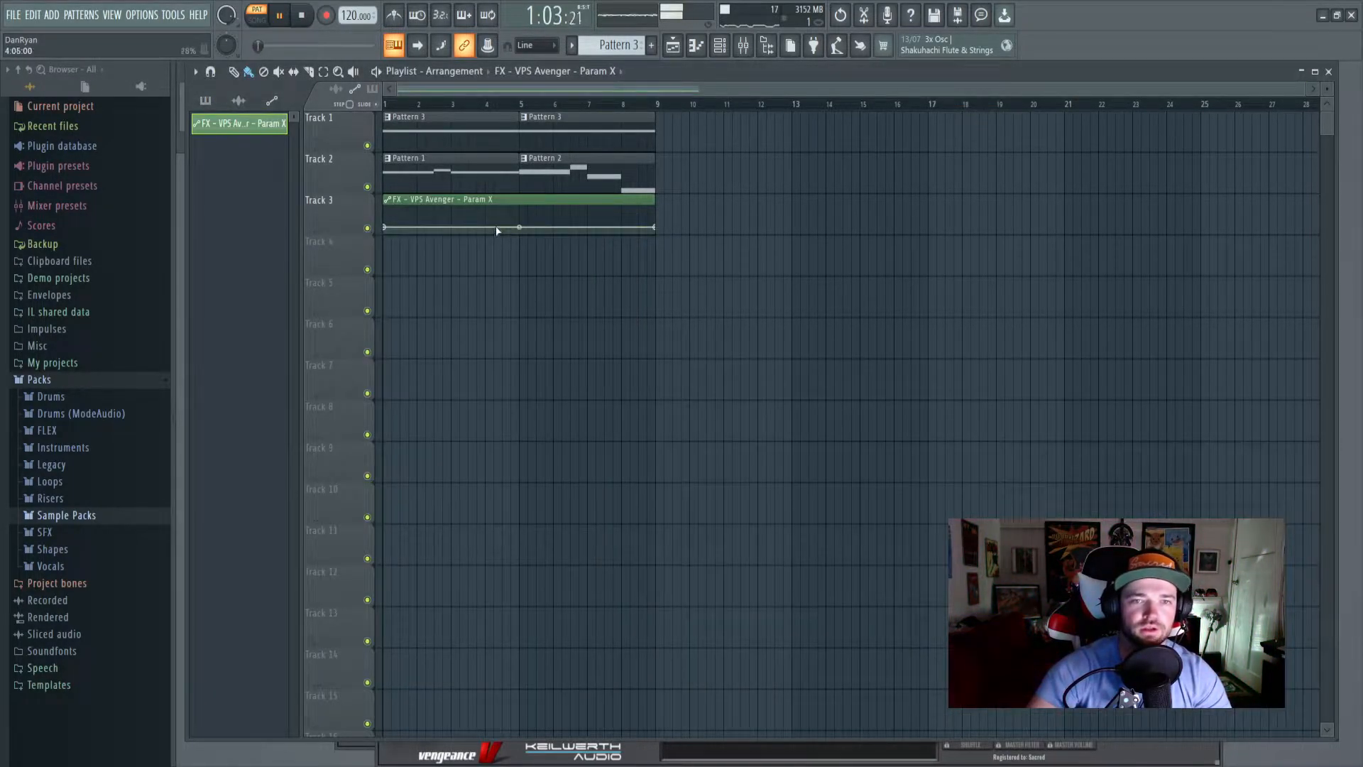
{"action": "left_click", "coordinate": [302, 15]}
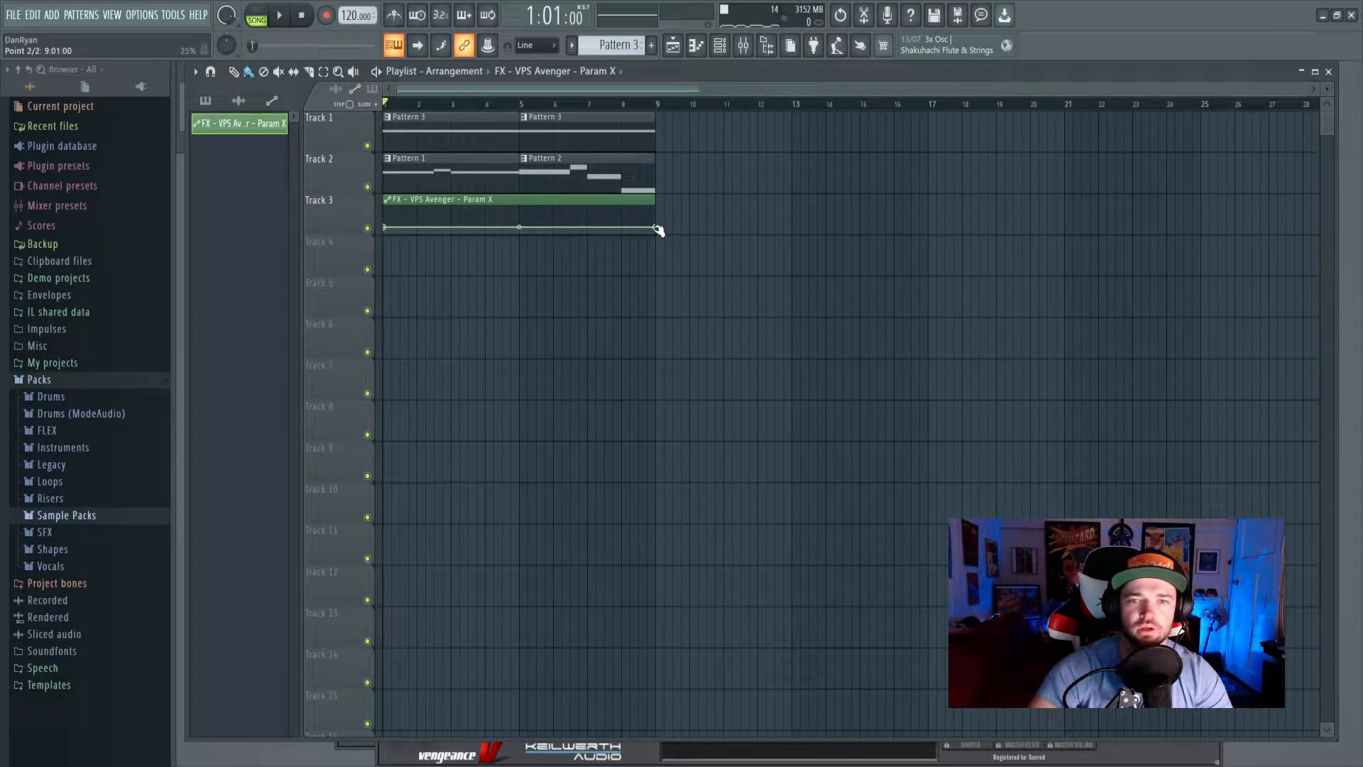
{"action": "left_click_drag", "start_coordinate": [657, 227], "coordinate": [658, 218]}
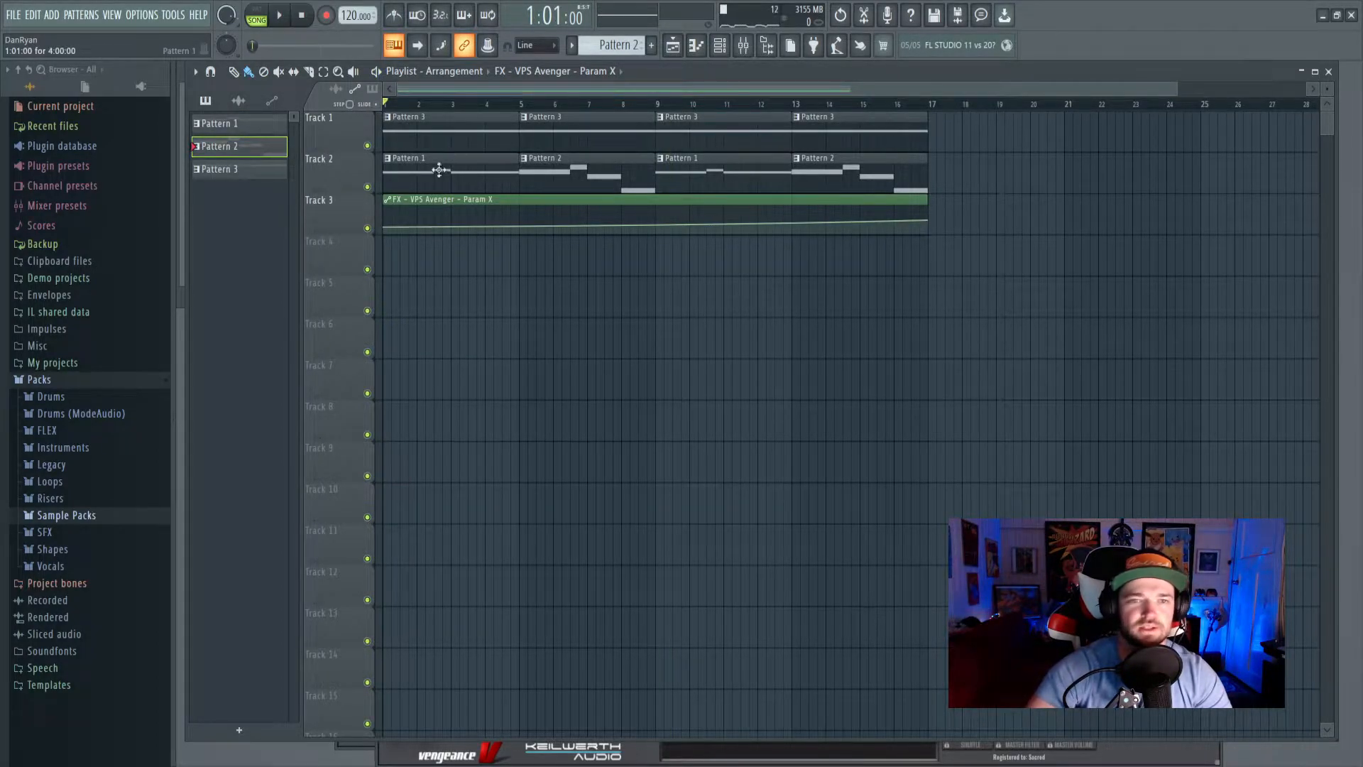
Open Pattern 1 and route VPS Avenger #2 to mixer insert 11, with insert 10 also enabled.
{"action": "double_click", "coordinate": [458, 177]}
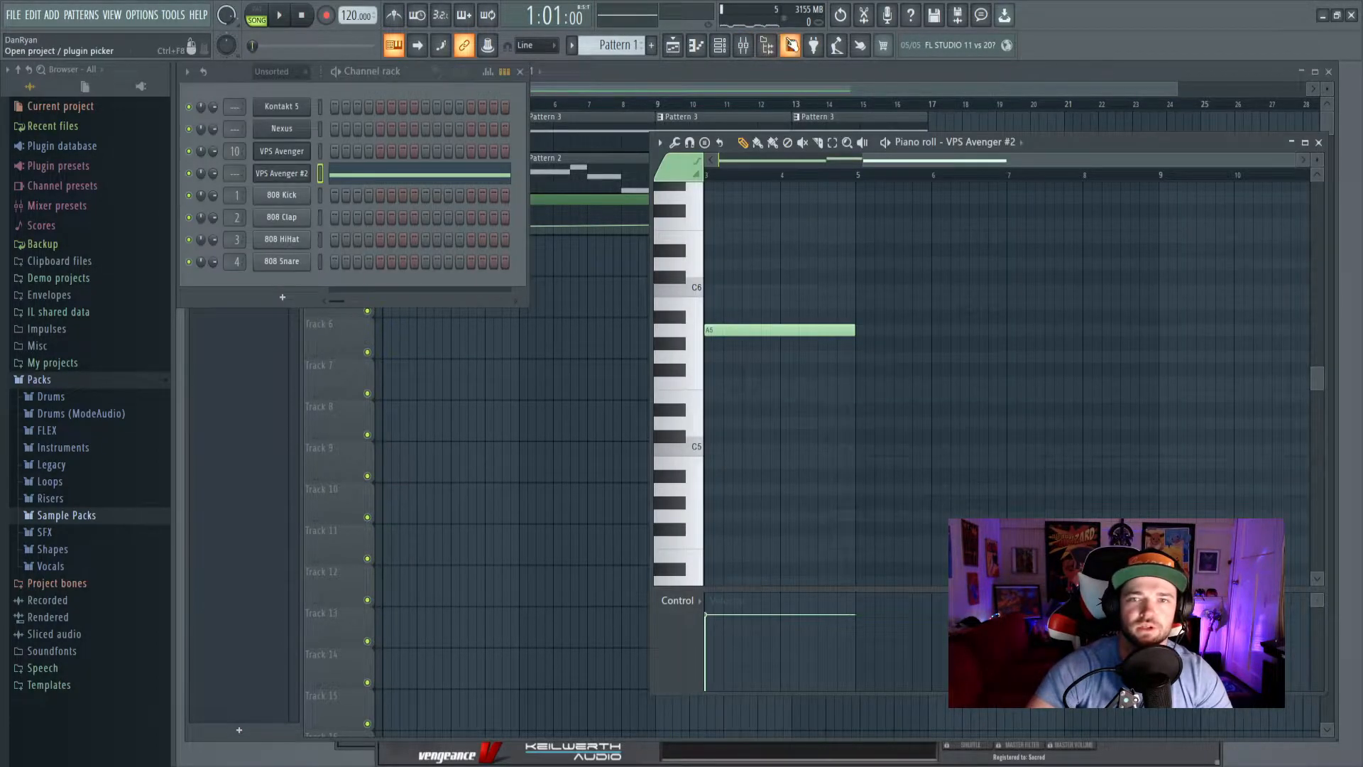
{"action": "left_click", "coordinate": [744, 47]}
{"action": "right_click", "coordinate": [558, 469]}
{"action": "left_click", "coordinate": [584, 474]}
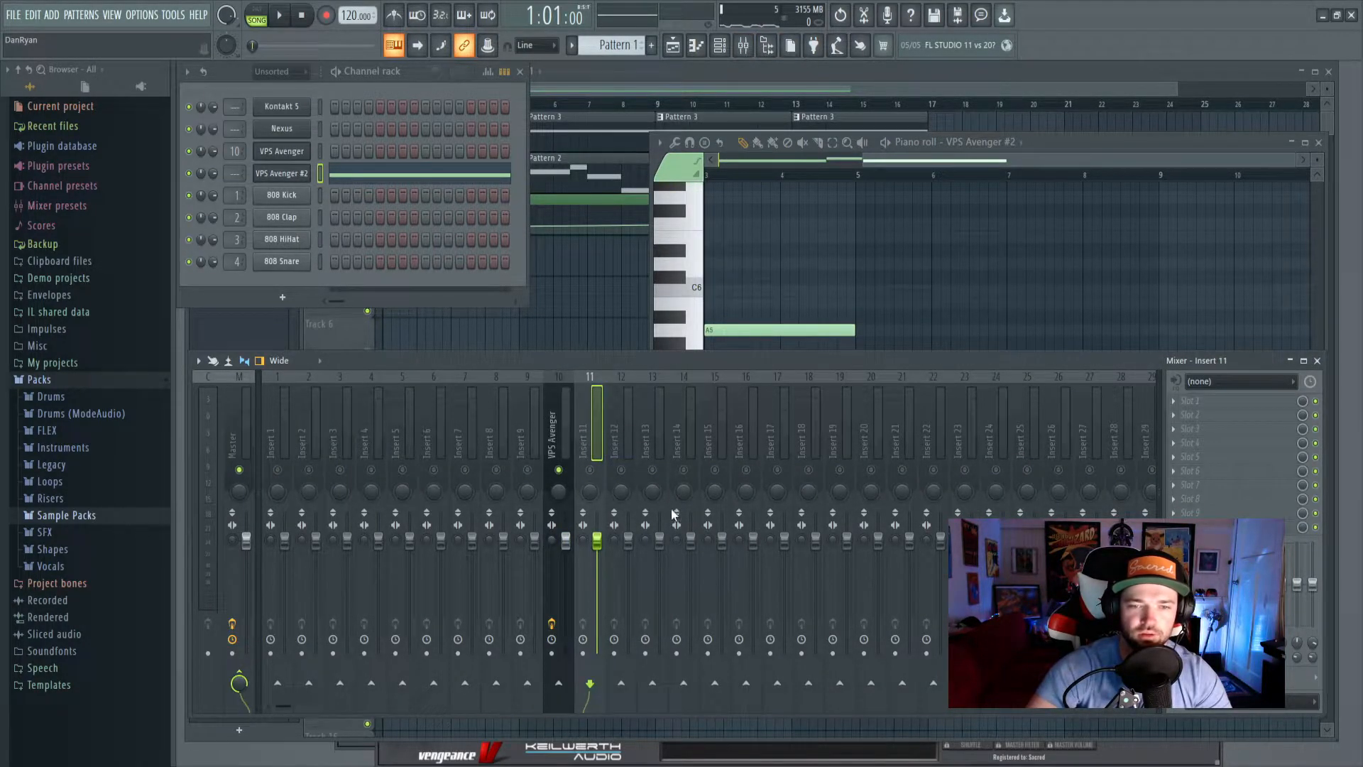
{"action": "key", "text": "ctrl+l"}
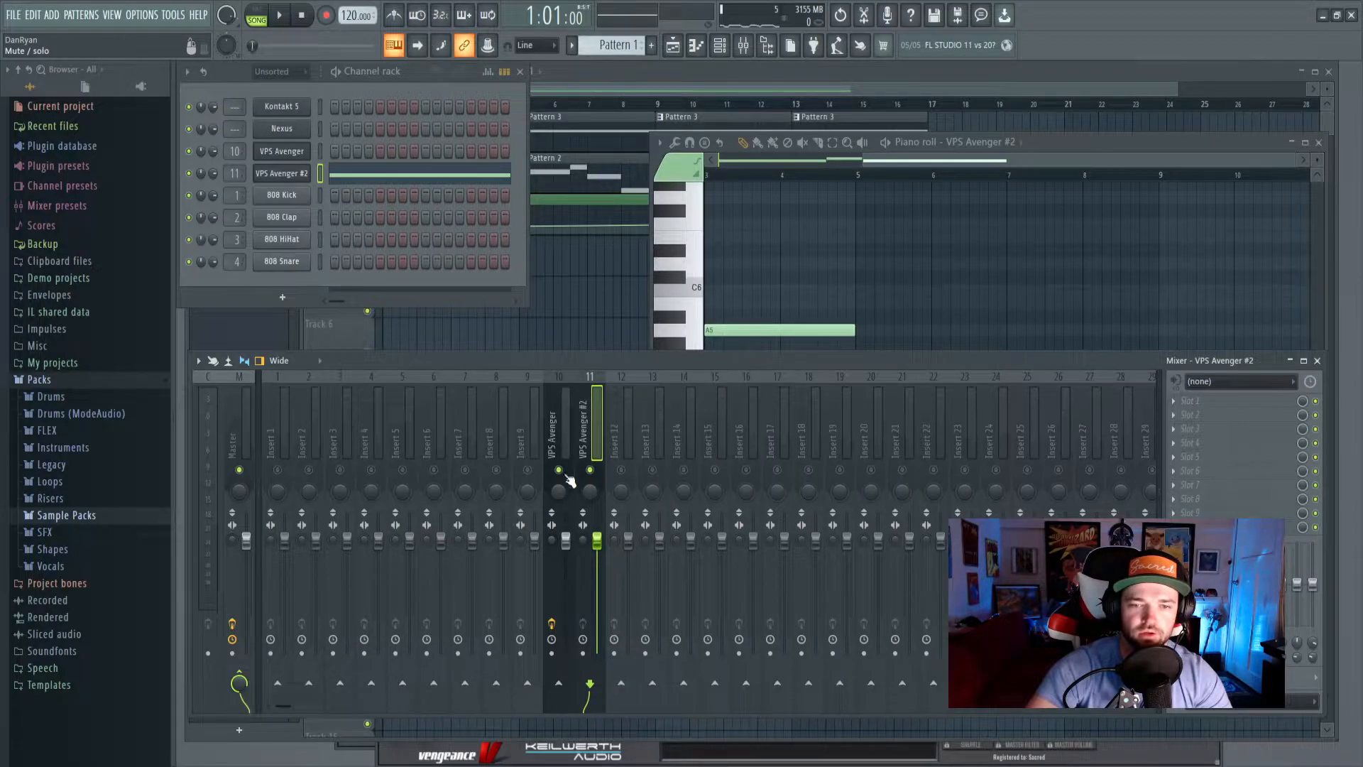
Add Fruity parametric EQ 2 and Effector to VPS Avenger #2, and automate Param X with its end point at 50%.
{"action": "key", "text": "space"}
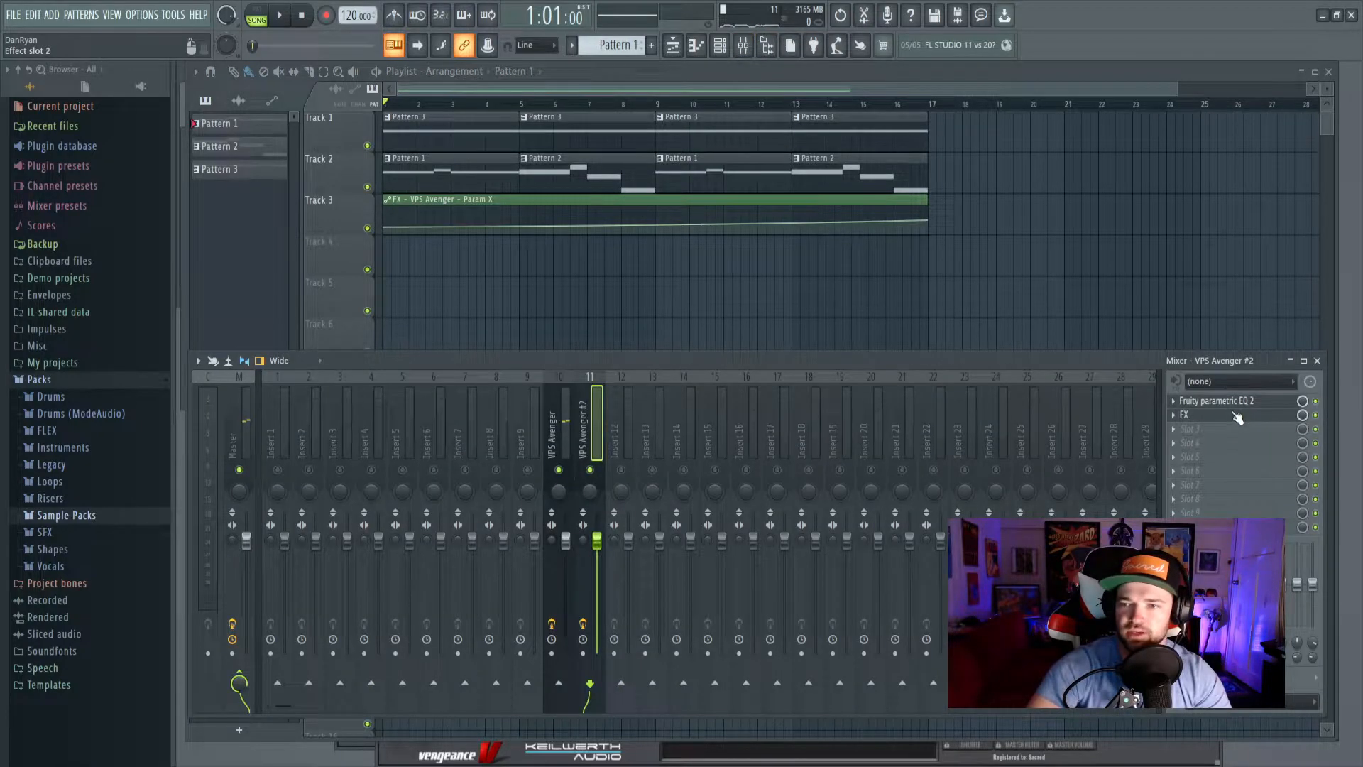
{"action": "left_click", "coordinate": [1202, 415]}
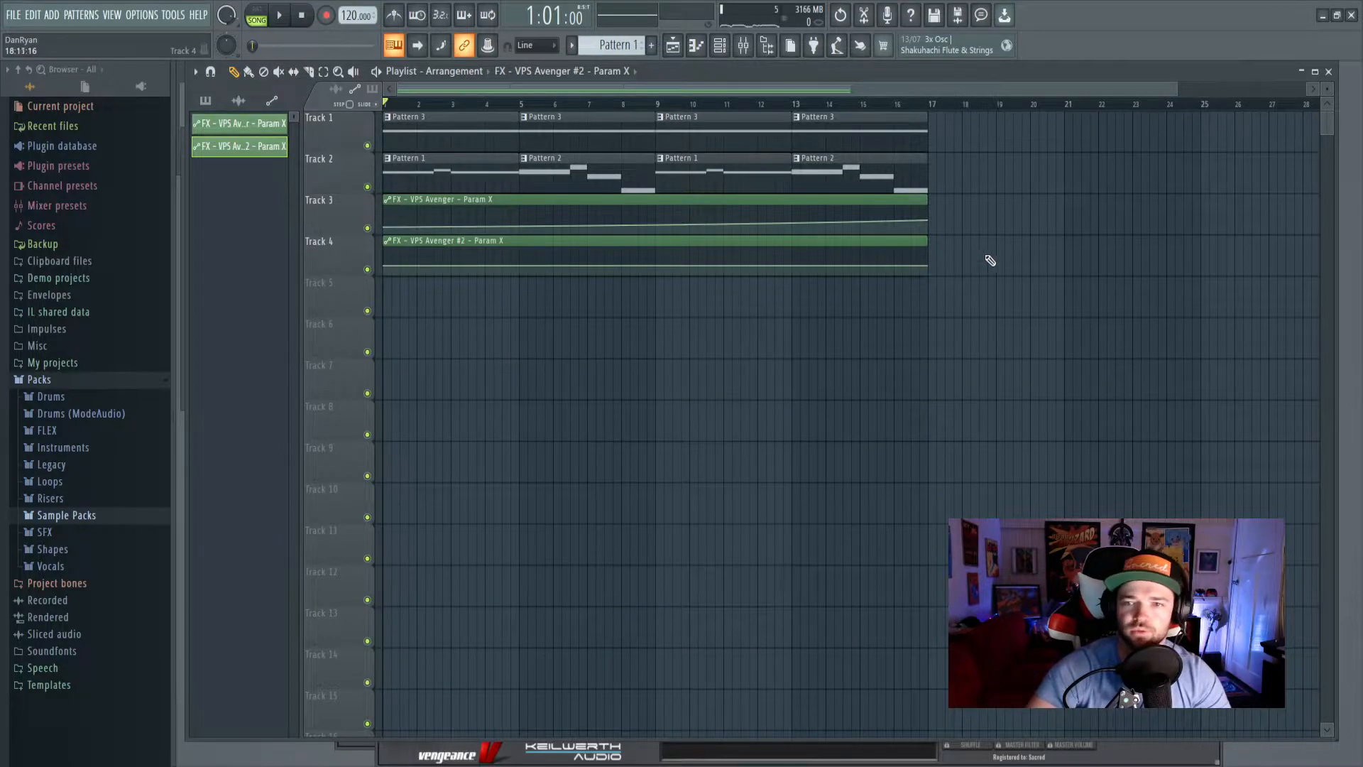
{"action": "left_click_drag", "start_coordinate": [930, 264], "coordinate": [929, 262]}
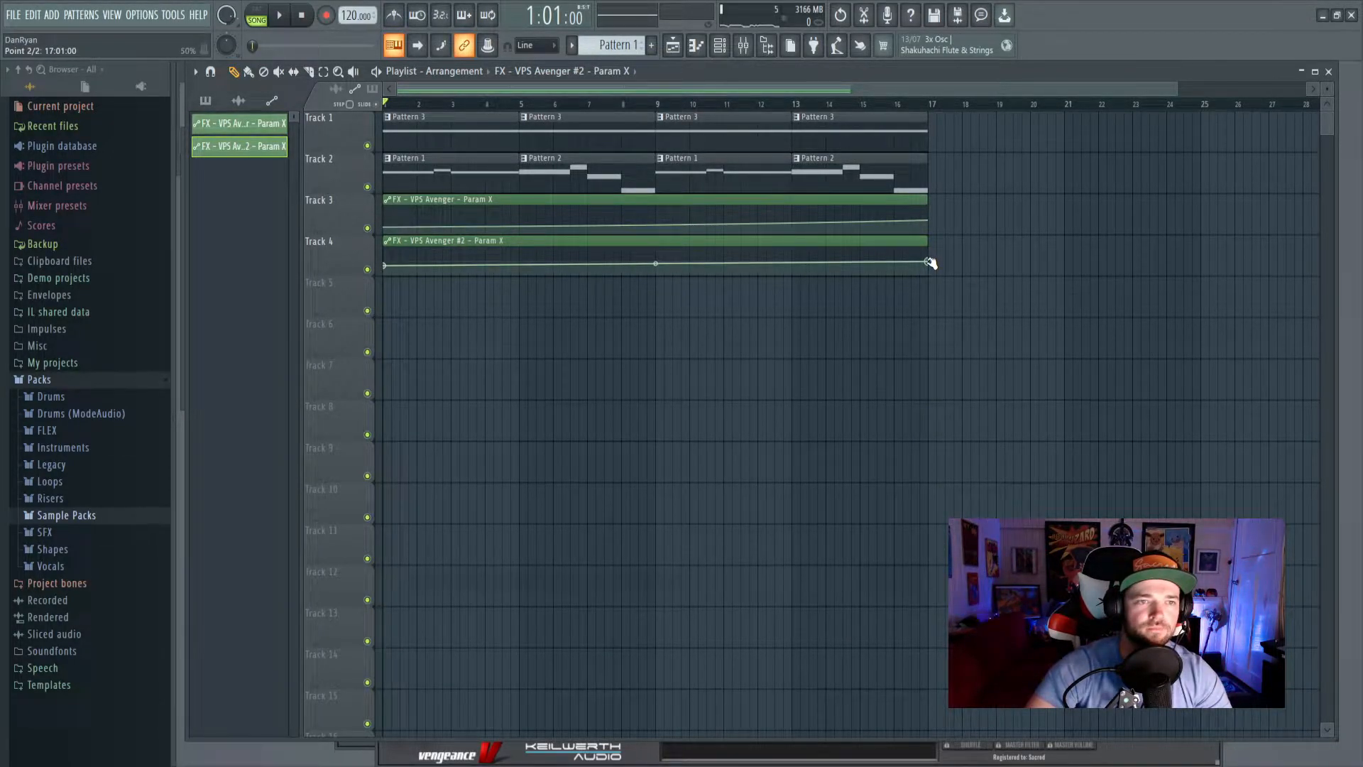
Create a panning automation clip for the VPS Avenger #2 insert and start playback.
{"action": "left_click", "coordinate": [742, 45]}
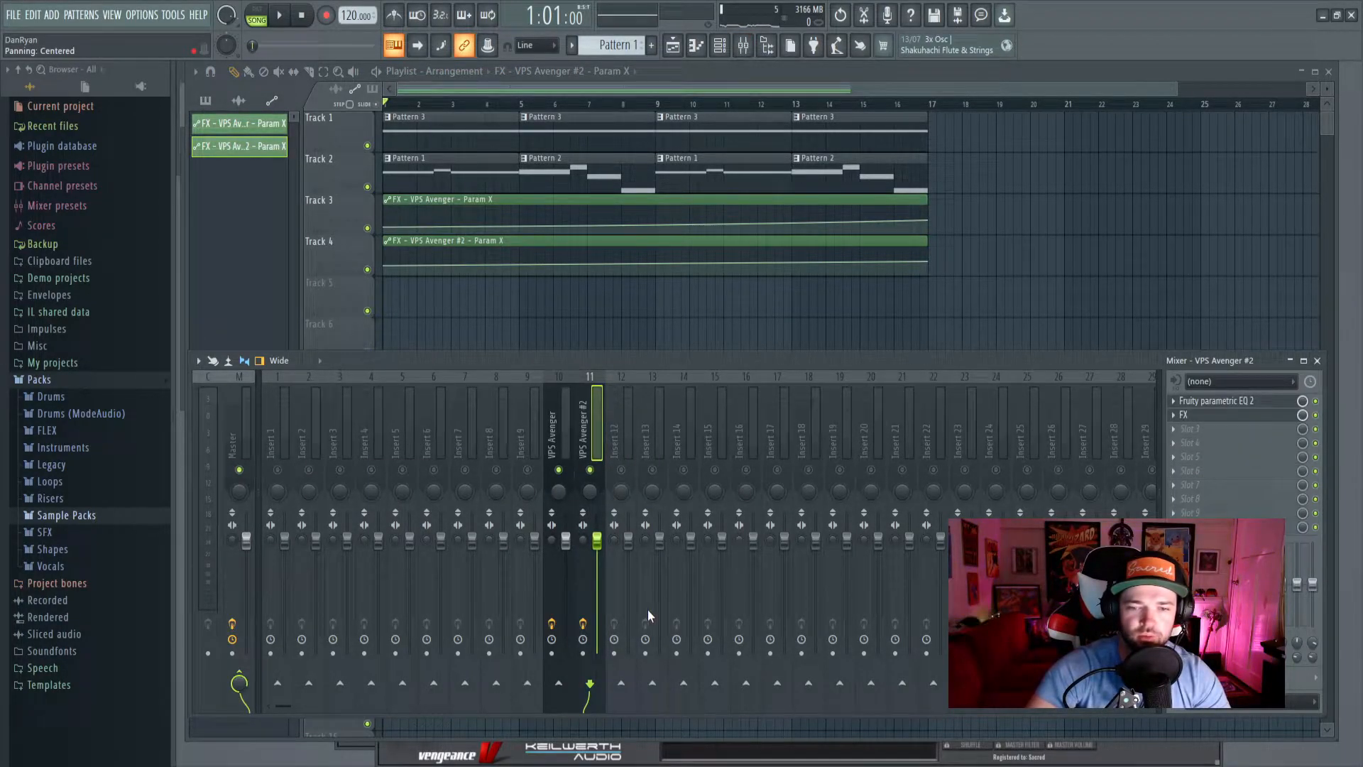
{"action": "key", "text": "space"}
{"action": "key", "text": "F9"}
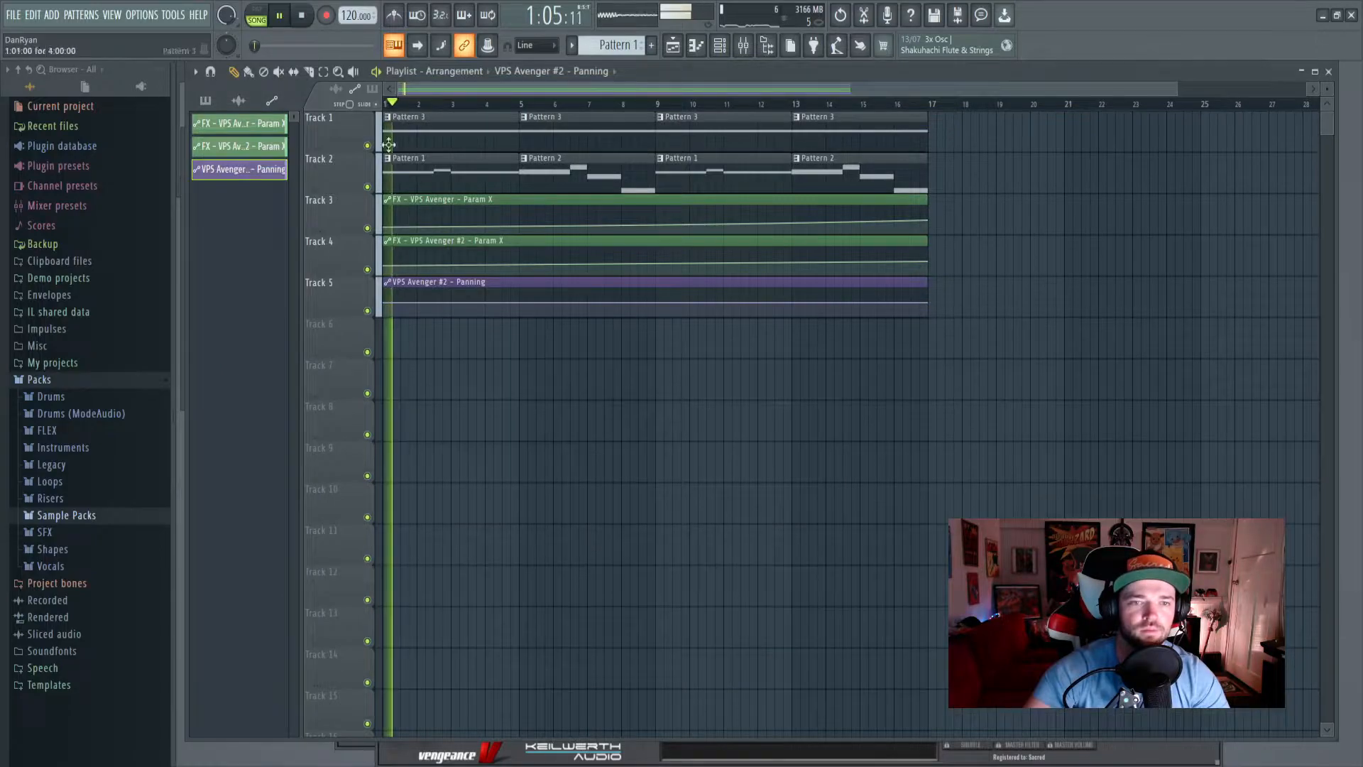
Shape the panning automation with a lowered start, a curved rise to a peak at bar 9, and an end at bar 17.
{"action": "left_click_drag", "start_coordinate": [384, 303], "coordinate": [386, 315]}
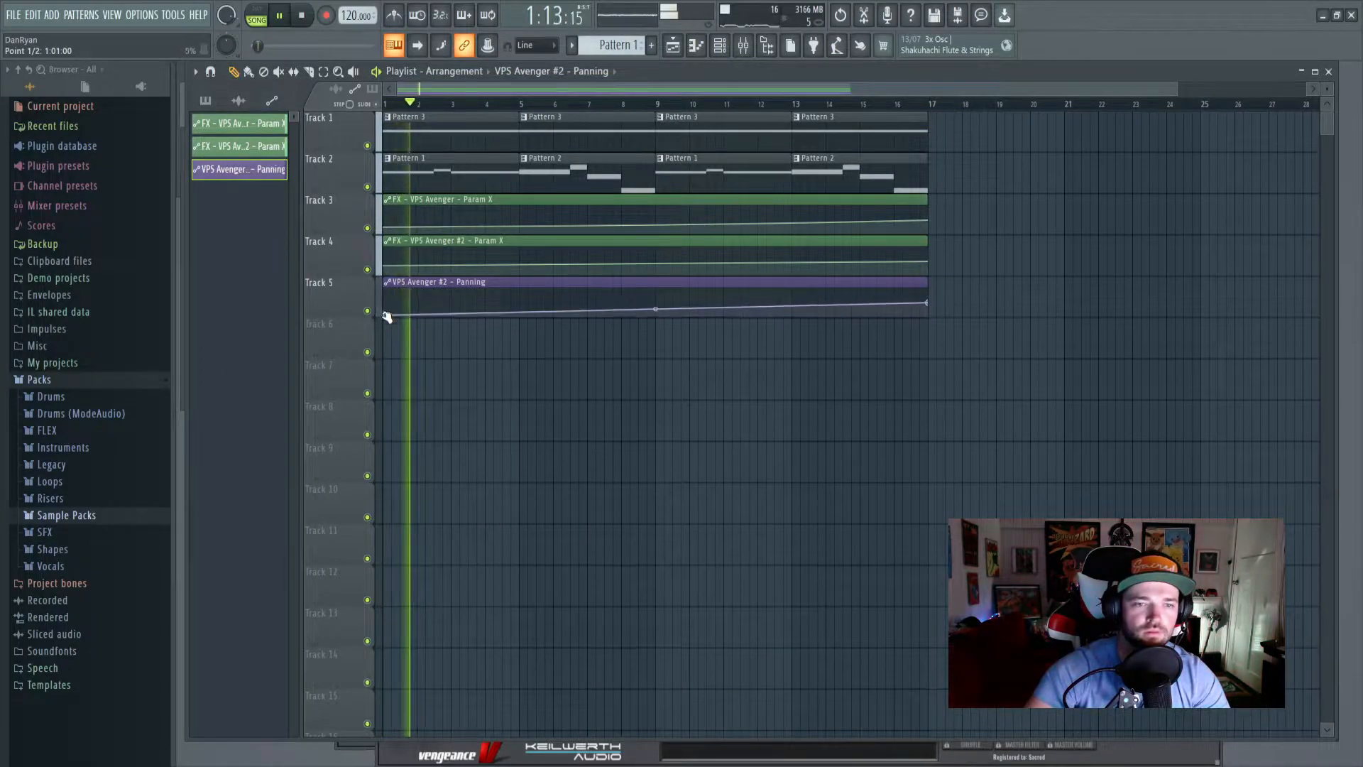
{"action": "right_click", "coordinate": [655, 310]}
{"action": "left_click_drag", "start_coordinate": [660, 308], "coordinate": [655, 289]}
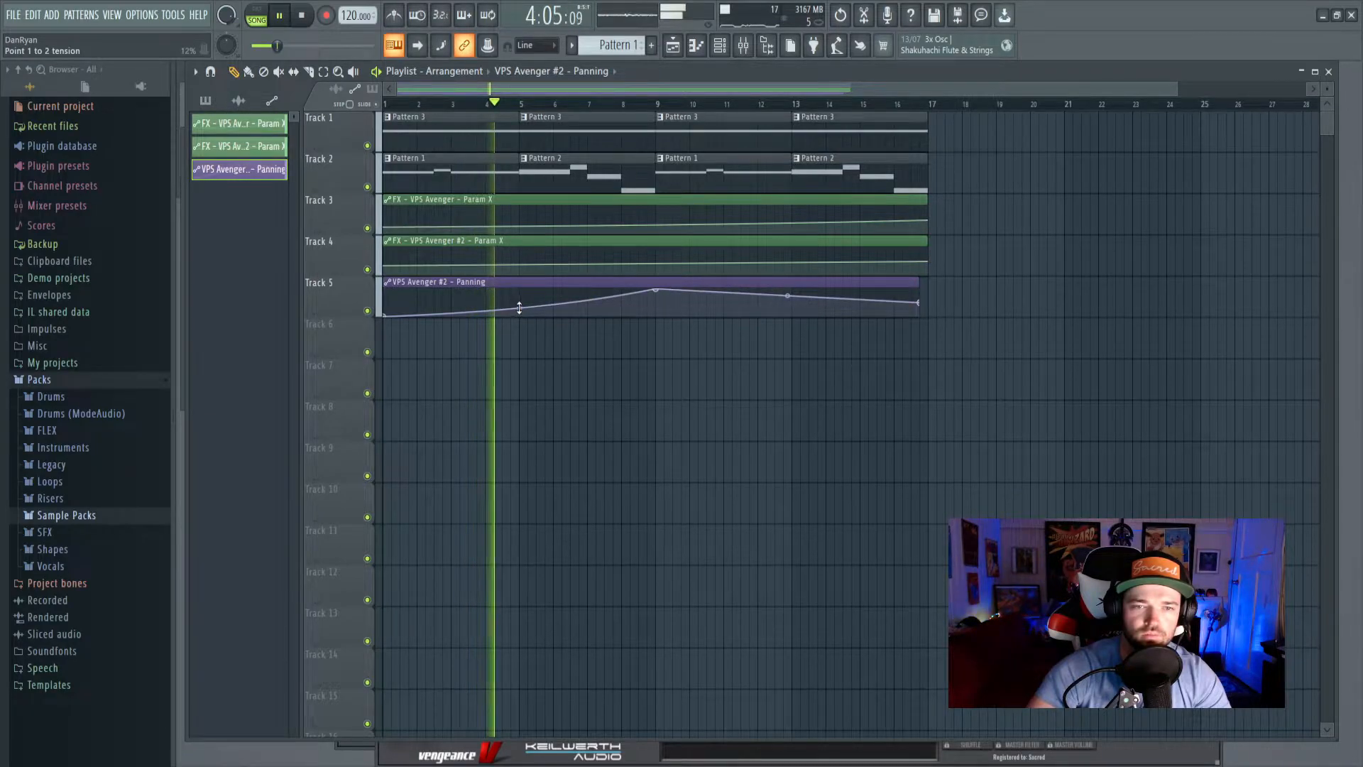
{"action": "left_click_drag", "start_coordinate": [923, 304], "coordinate": [928, 304]}
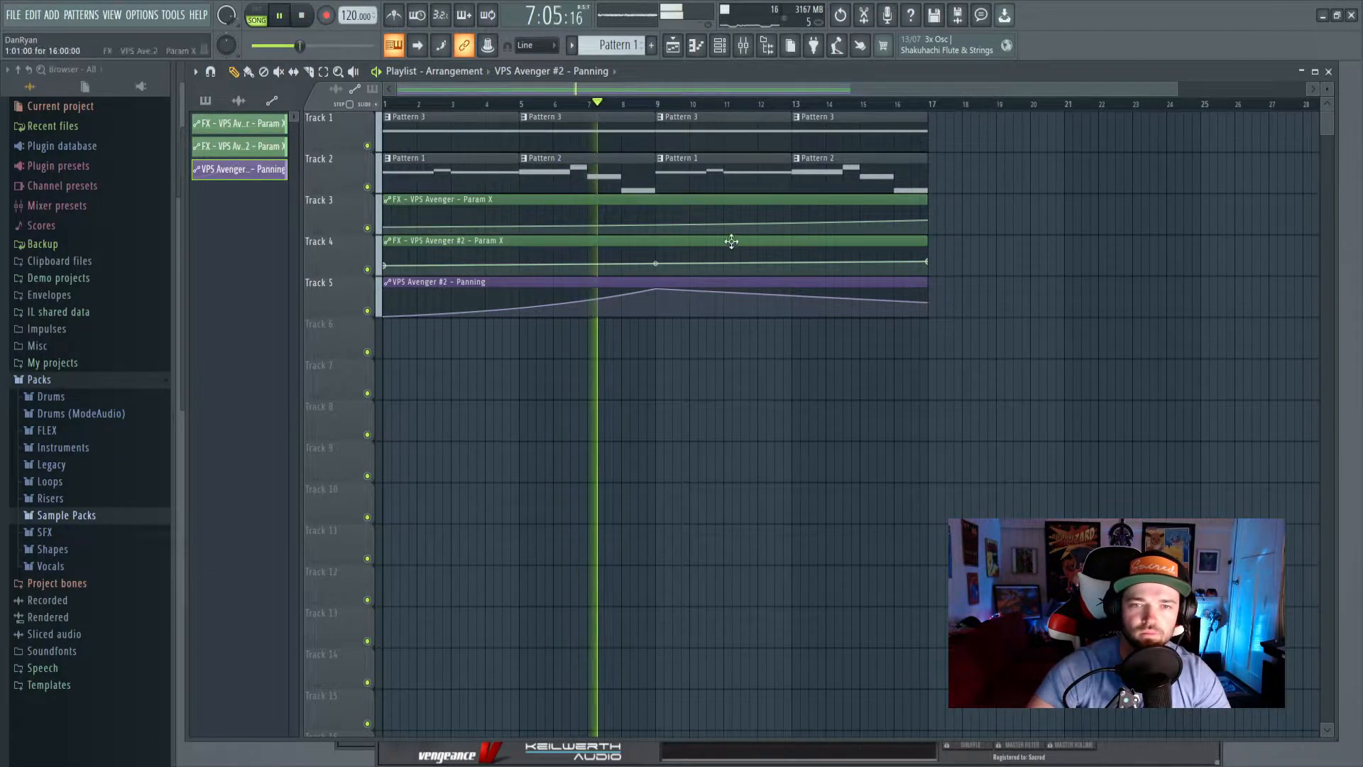
Play the arrangement up to bar 17 and check the two VPS Avenger inserts in the mixer.
{"action": "left_click", "coordinate": [743, 45]}
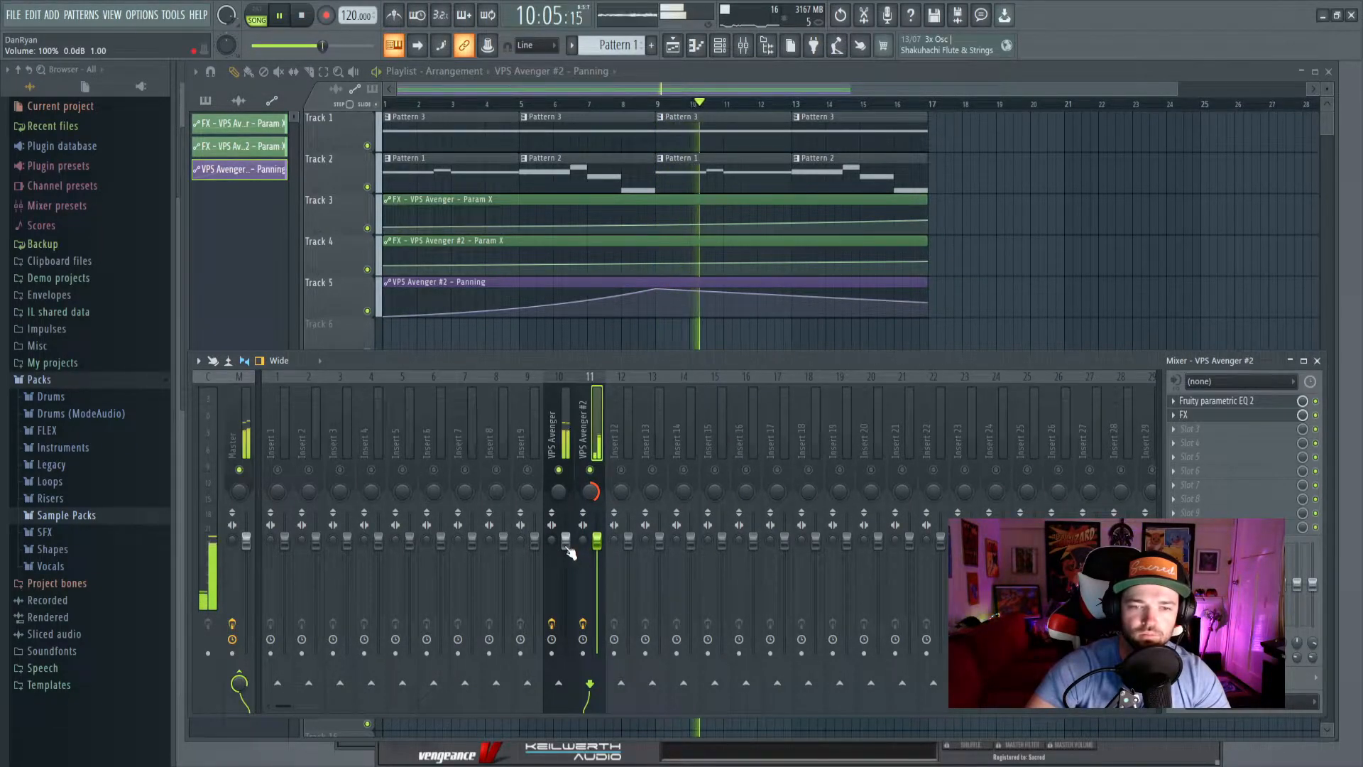
{"action": "key", "text": "F9"}
{"action": "scroll", "coordinate": [713, 97], "scroll_direction": "down", "scroll_amount": 2}
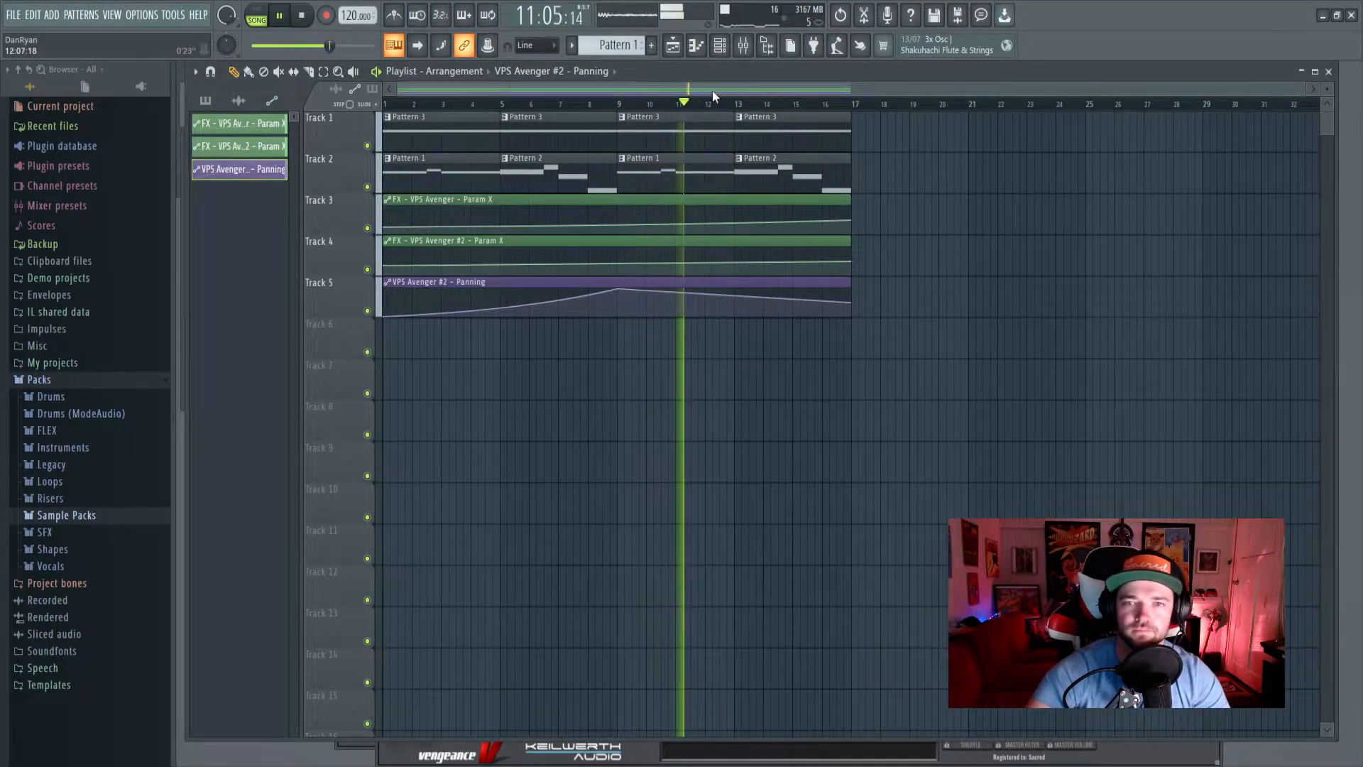
{"action": "left_click_drag", "start_coordinate": [714, 93], "coordinate": [852, 111]}
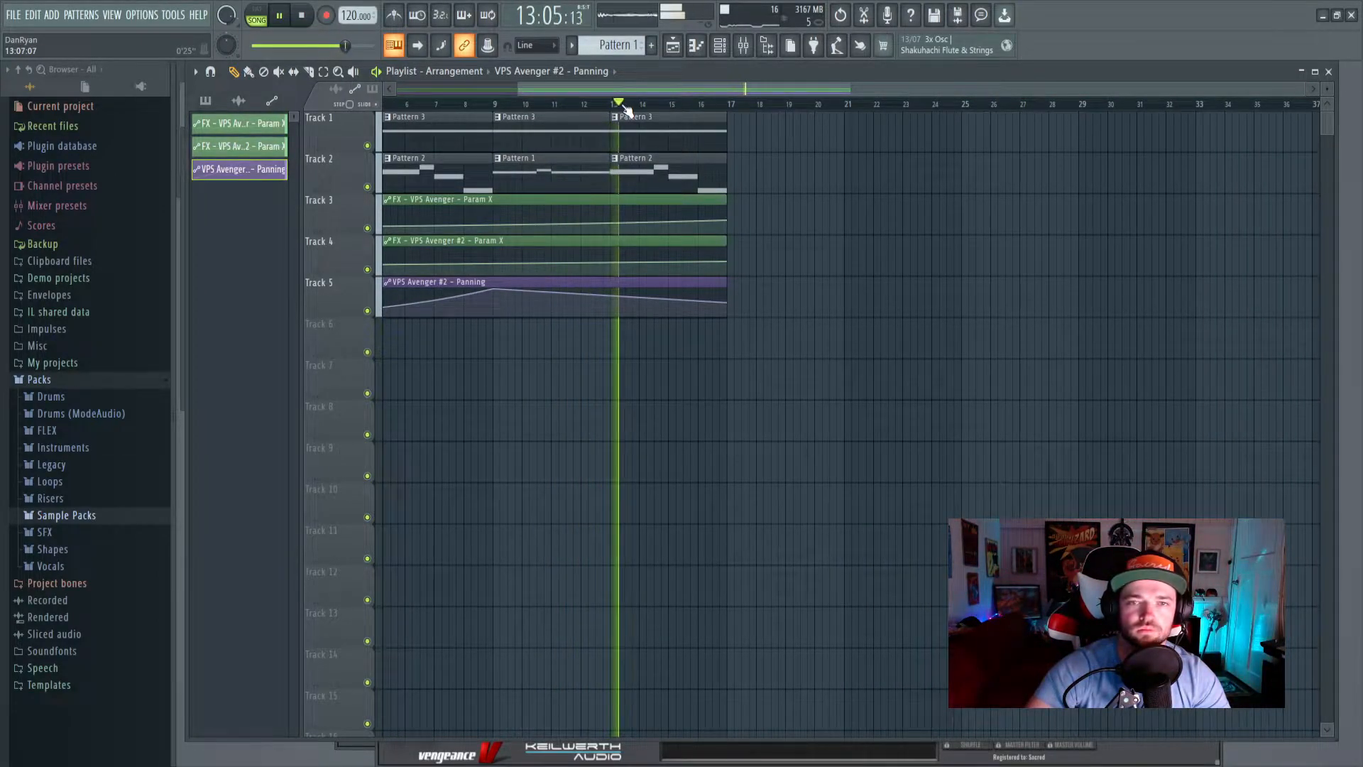
{"action": "left_click_drag", "start_coordinate": [627, 92], "coordinate": [504, 98]}
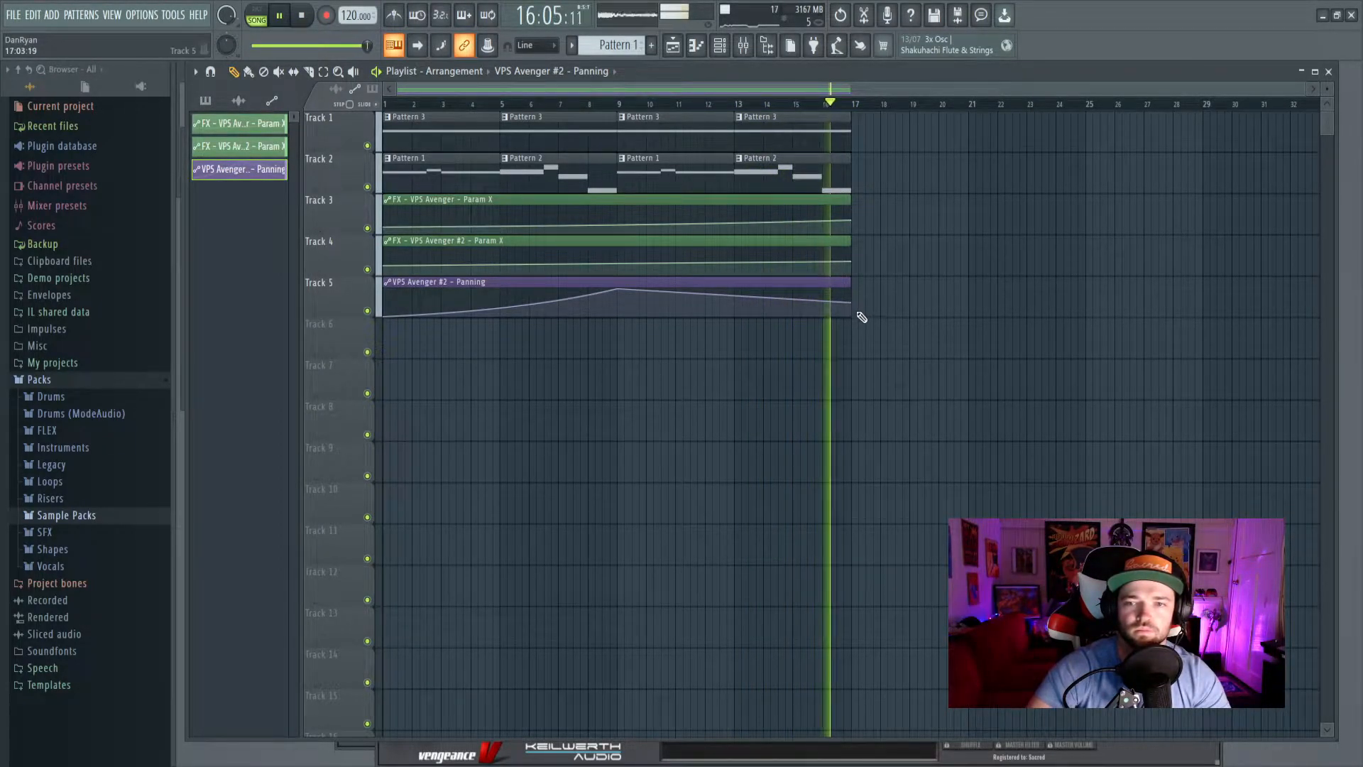
{"action": "key", "text": "space"}
{"action": "mouse_move", "coordinate": [852, 305]}
{"action": "scroll", "coordinate": [852, 105], "scroll_direction": "right", "scroll_amount": 3}
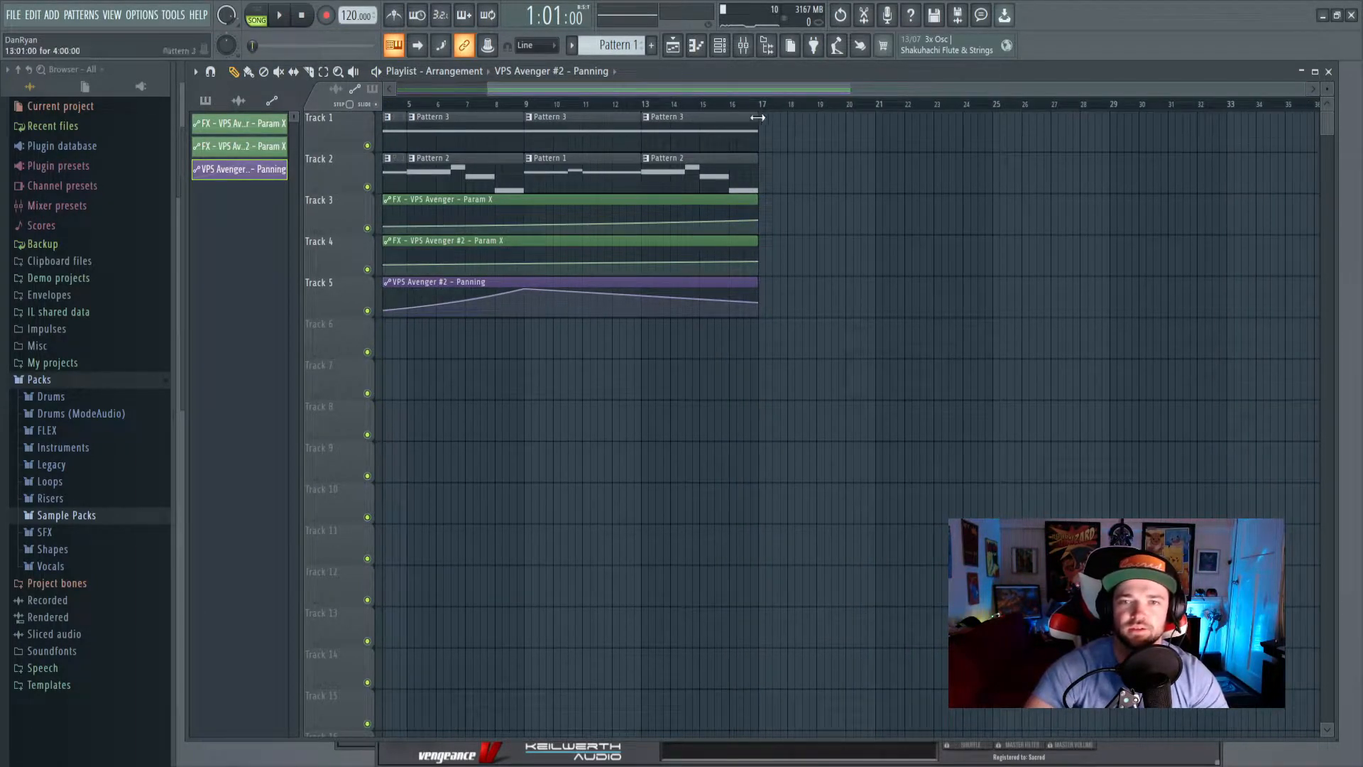
{"action": "mouse_move", "coordinate": [761, 305]}
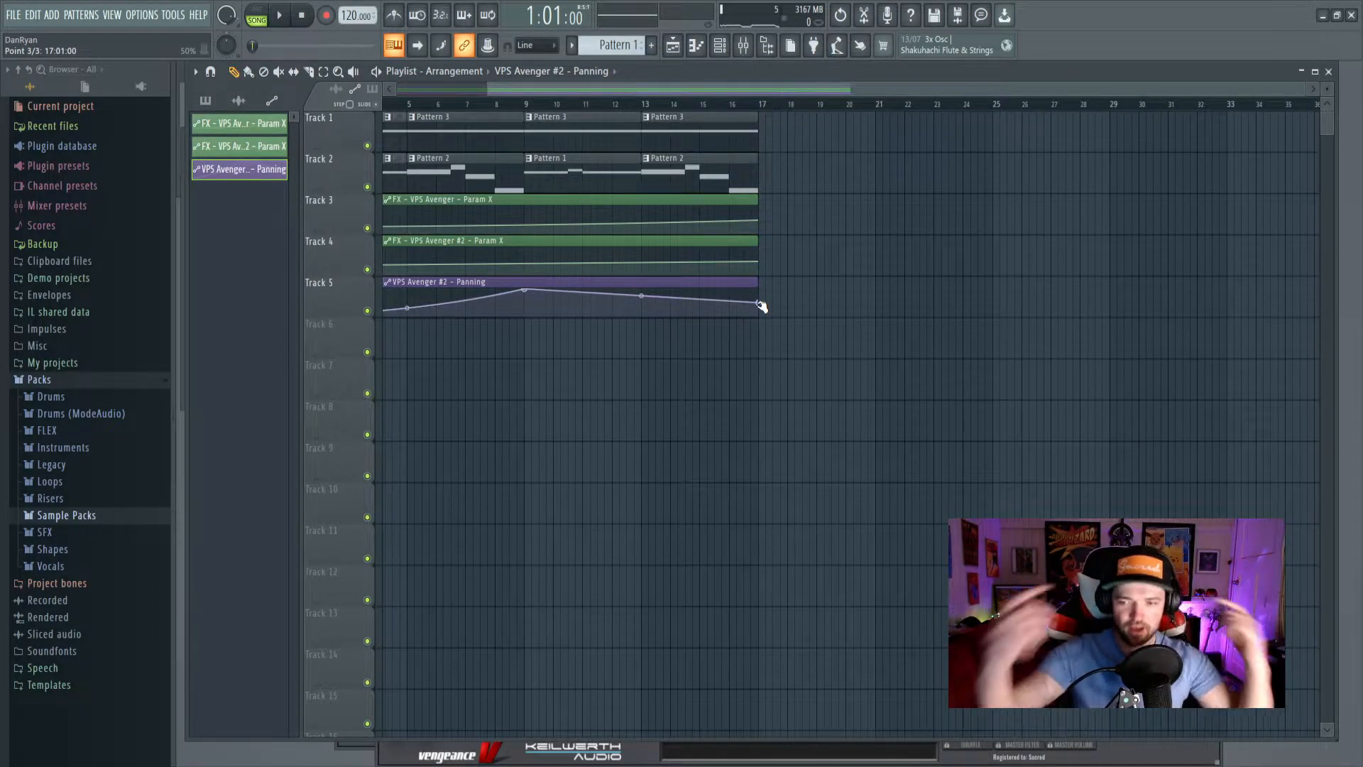
{"action": "scroll", "coordinate": [569, 98], "scroll_direction": "left", "scroll_amount": 3}
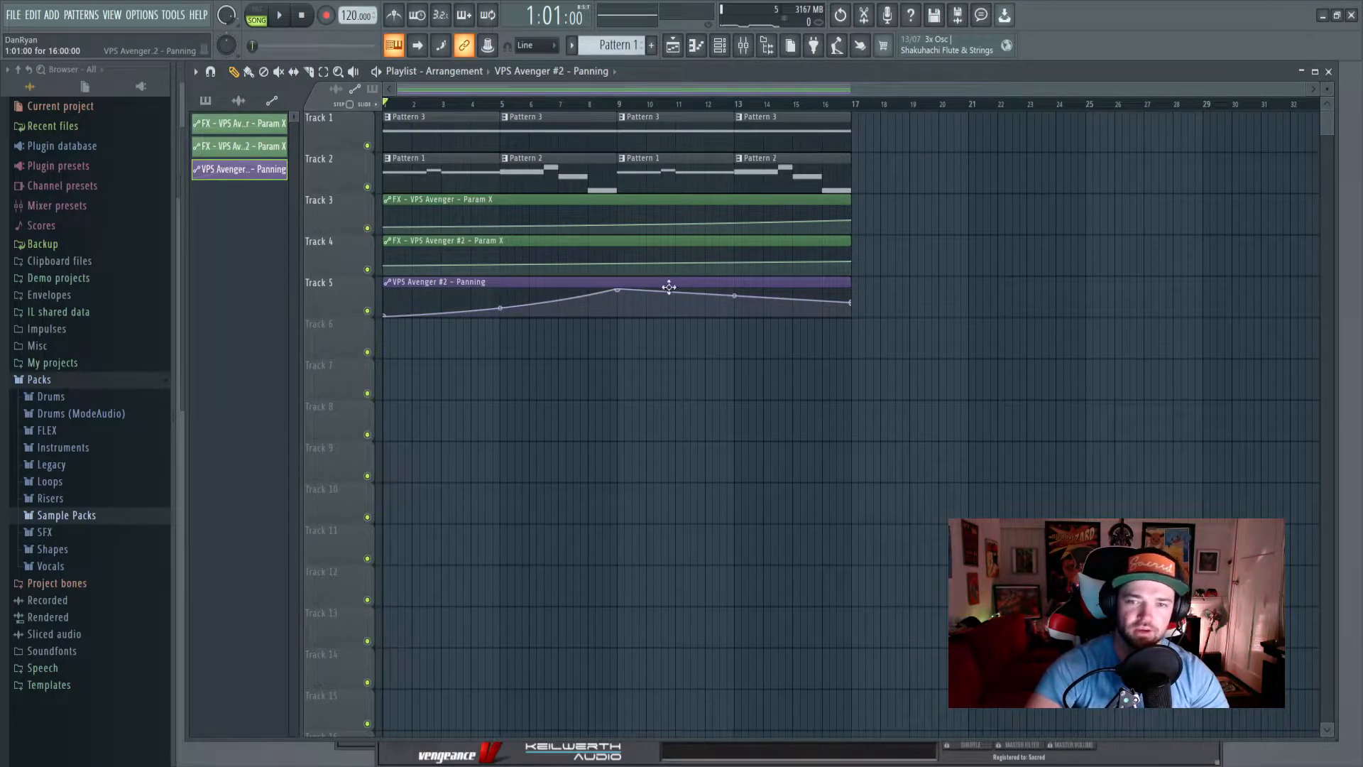
{"action": "left_click", "coordinate": [743, 46]}
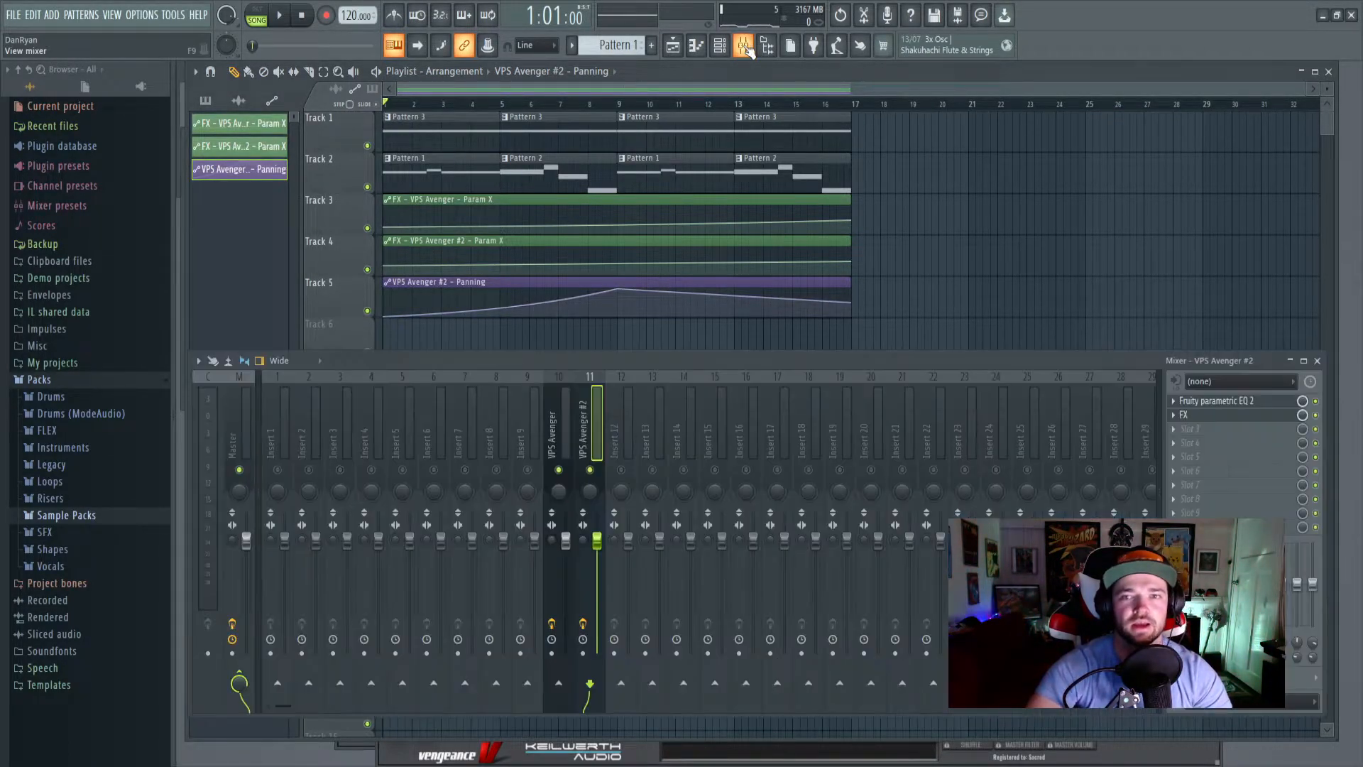
Extend Track 1 by painting Pattern 3 clips from bar 17 to bar 33.
{"action": "left_click", "coordinate": [751, 316]}
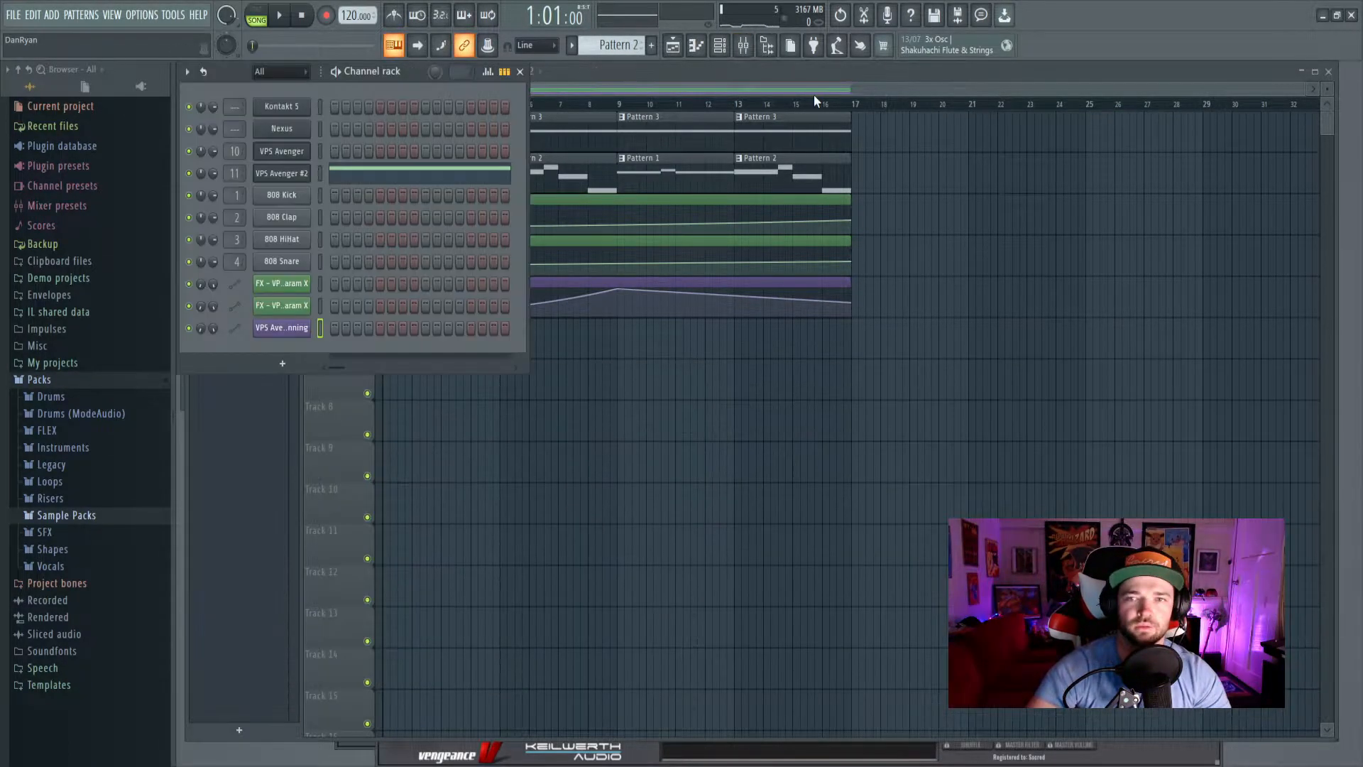
{"action": "left_click", "coordinate": [814, 95]}
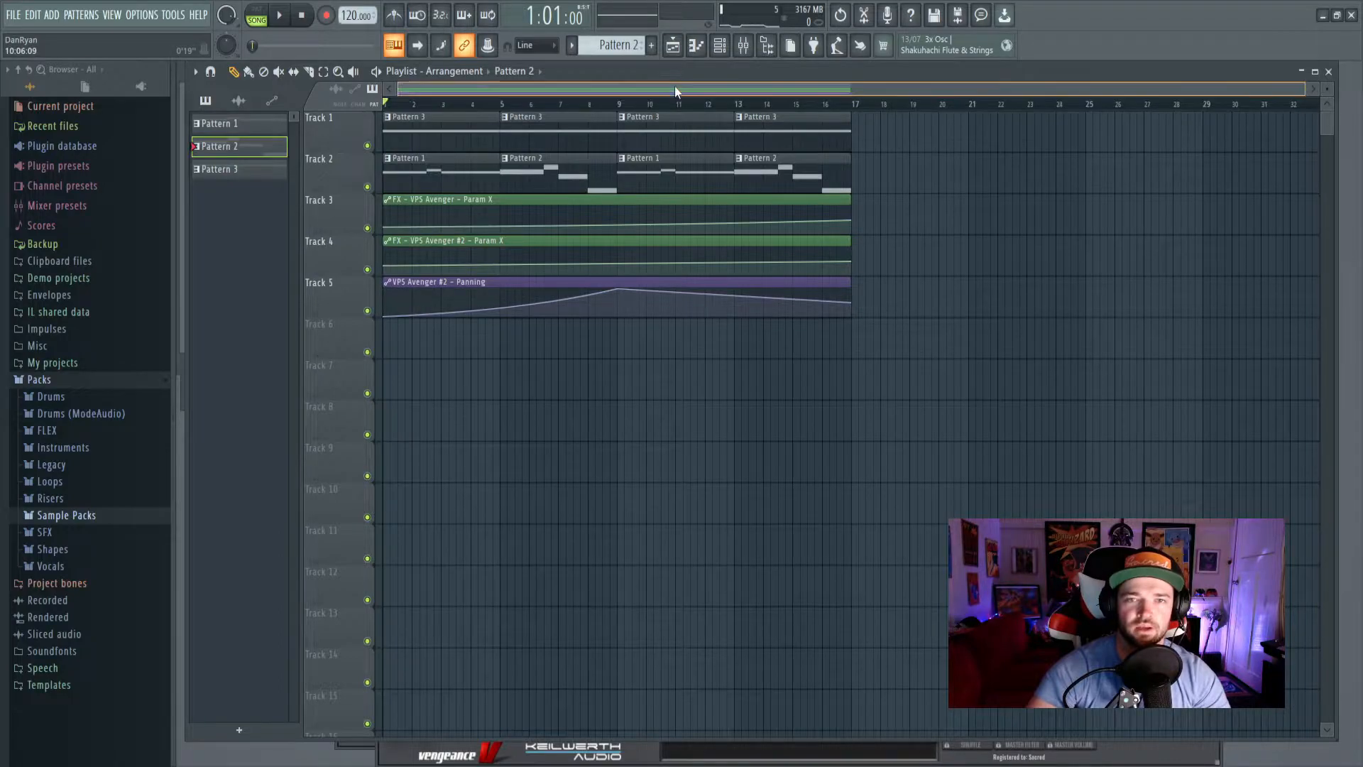
{"action": "scroll", "coordinate": [674, 92], "scroll_direction": "right", "scroll_amount": 3}
{"action": "left_click", "coordinate": [659, 142]}
{"action": "left_click", "coordinate": [675, 134]}
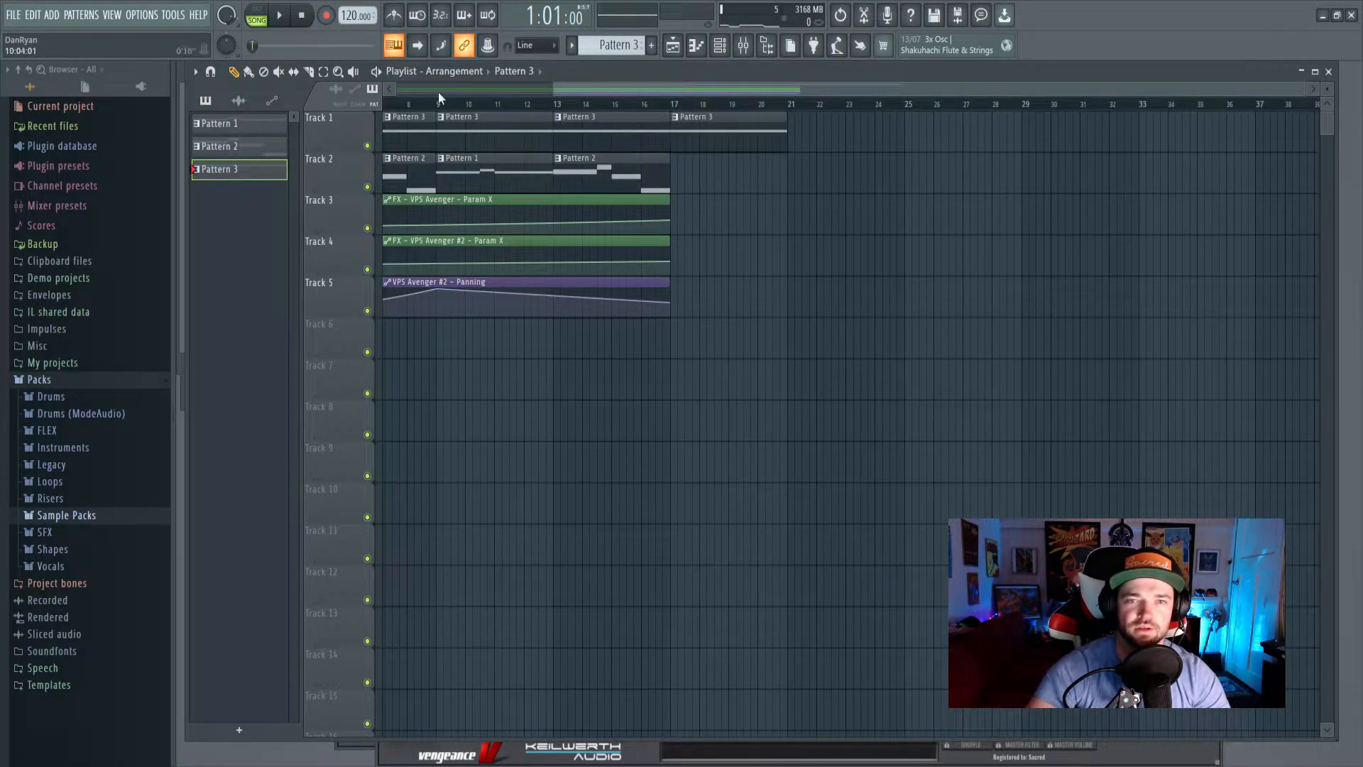
{"action": "left_click", "coordinate": [250, 74]}
{"action": "left_click", "coordinate": [804, 144]}
{"action": "right_click", "coordinate": [804, 144]}
{"action": "left_click_drag", "start_coordinate": [797, 137], "coordinate": [1056, 146]}
Place Pattern 1 at bar 17 and Pattern 2 at bar 21 on Track 2, and play from bar 17.
{"action": "left_click", "coordinate": [521, 161]}
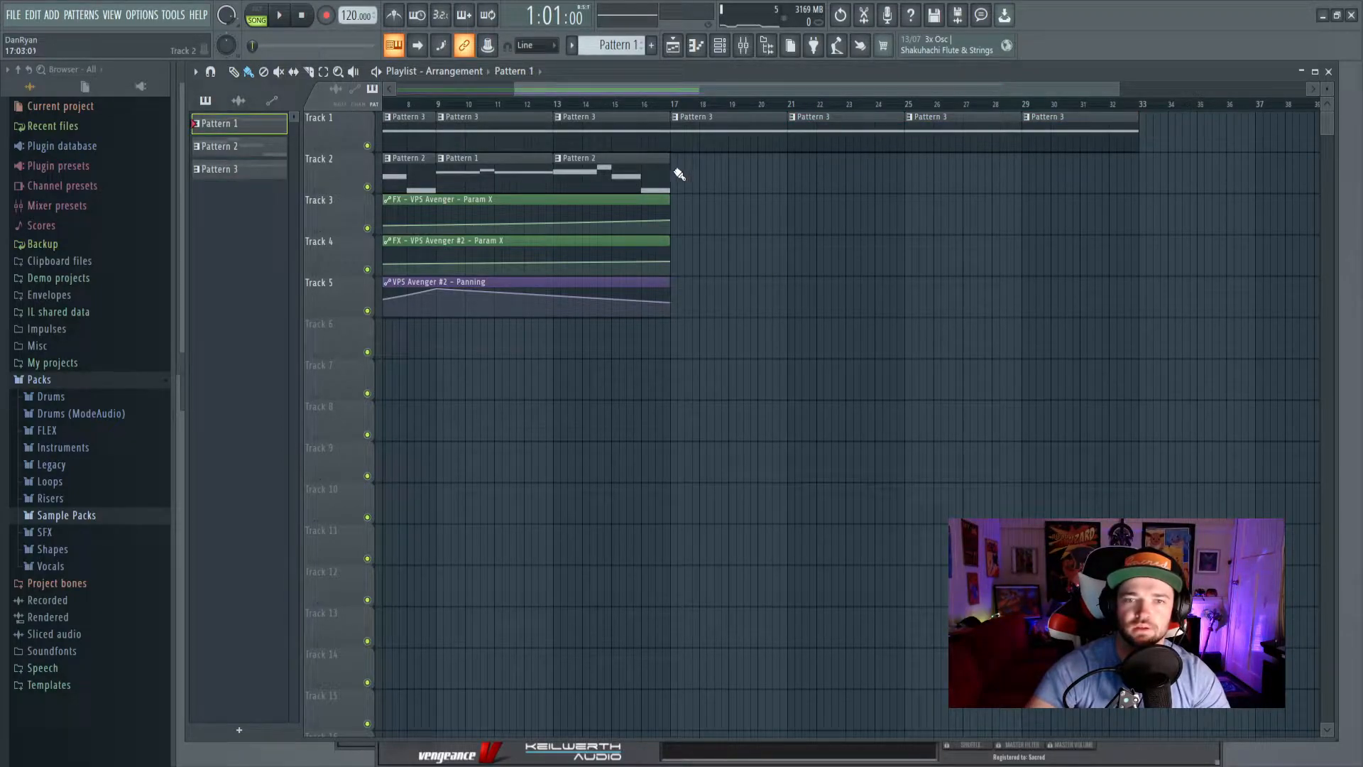
{"action": "left_click", "coordinate": [680, 175]}
{"action": "key", "text": "KP_Add"}
{"action": "key", "text": "space"}
{"action": "left_click", "coordinate": [796, 177]}
{"action": "left_click", "coordinate": [673, 103]}
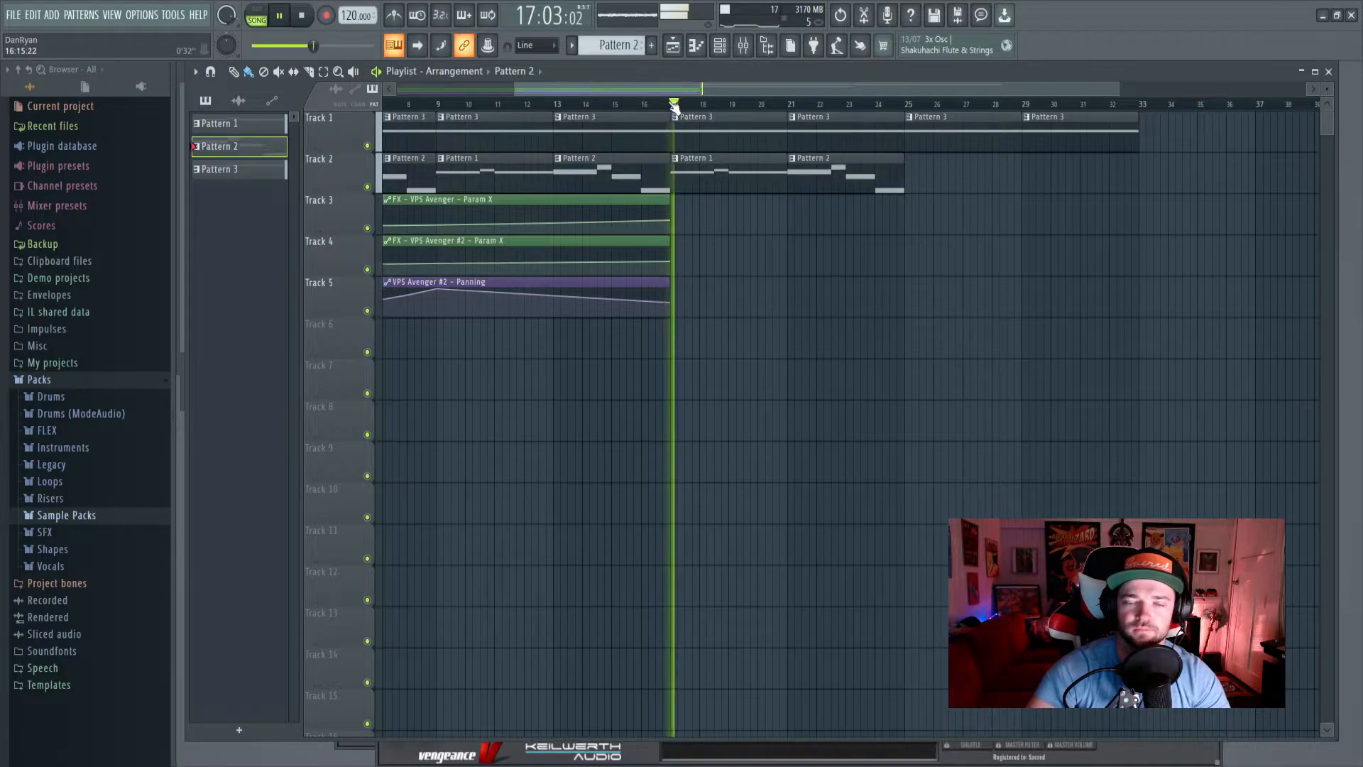
{"action": "scroll", "coordinate": [674, 97], "scroll_direction": "up", "scroll_amount": 2}
{"action": "left_click_drag", "start_coordinate": [693, 90], "coordinate": [751, 95]}
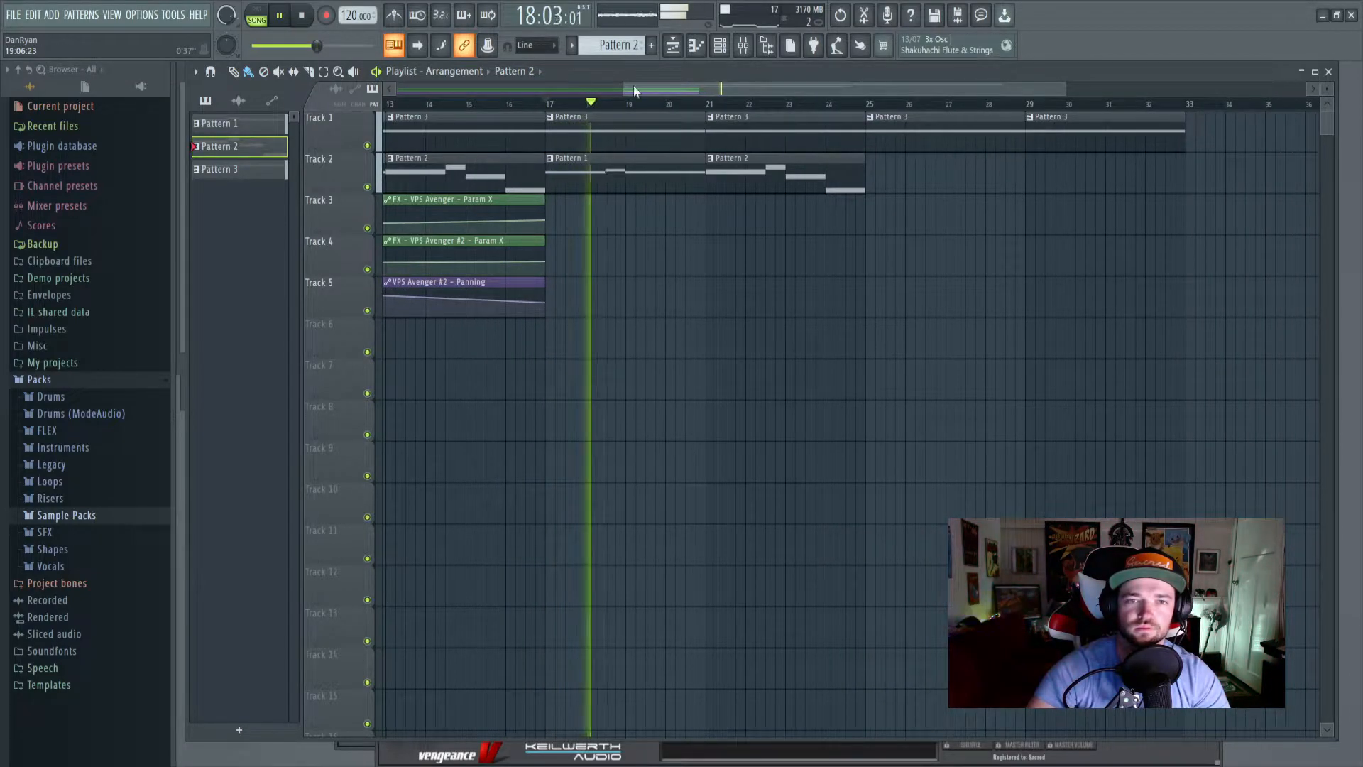
Select bars 17 to 25 and create an automation clip for VPS Avenger's Macro 1 over that range.
{"action": "left_click", "coordinate": [325, 72]}
{"action": "key", "text": "space"}
{"action": "left_click_drag", "start_coordinate": [551, 120], "coordinate": [1183, 138]}
{"action": "left_click_drag", "start_coordinate": [539, 108], "coordinate": [842, 113]}
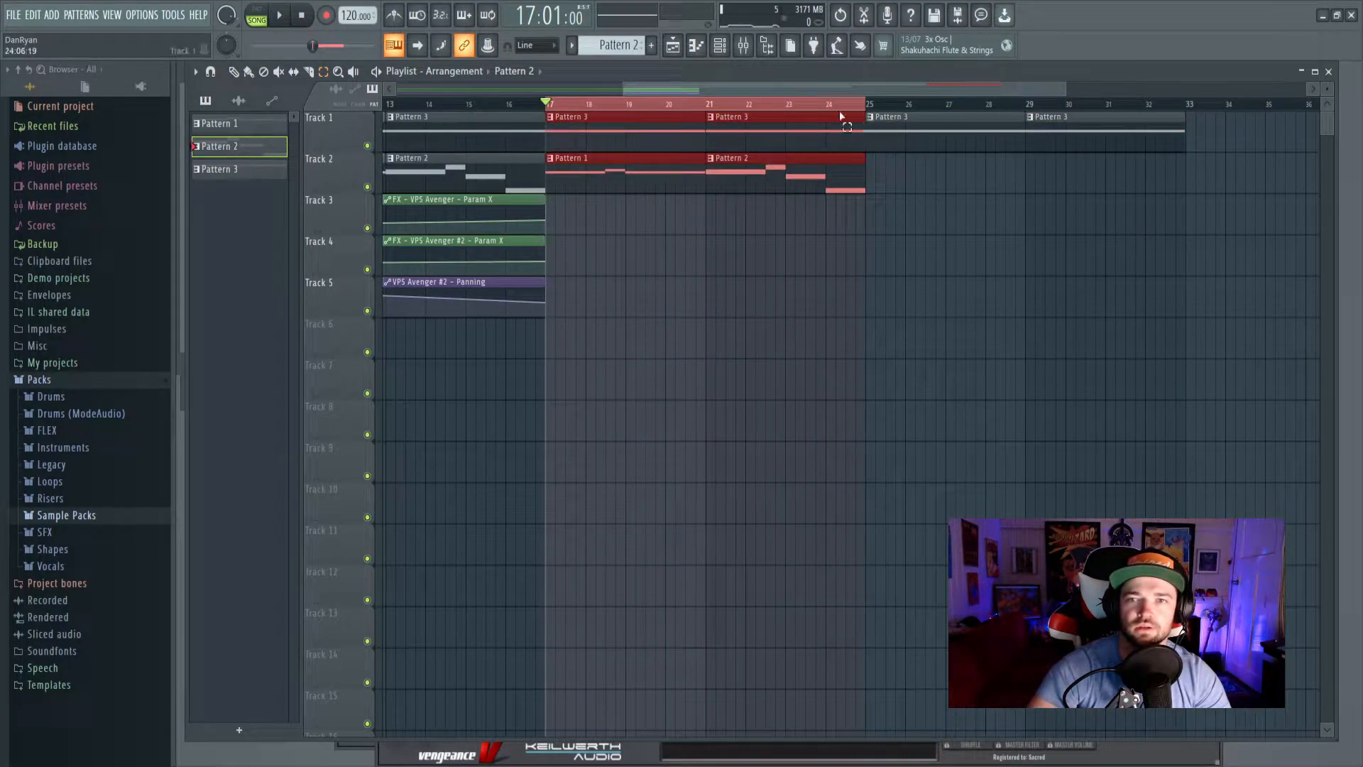
{"action": "left_click", "coordinate": [722, 46]}
{"action": "left_click", "coordinate": [288, 173]}
{"action": "left_click", "coordinate": [275, 153]}
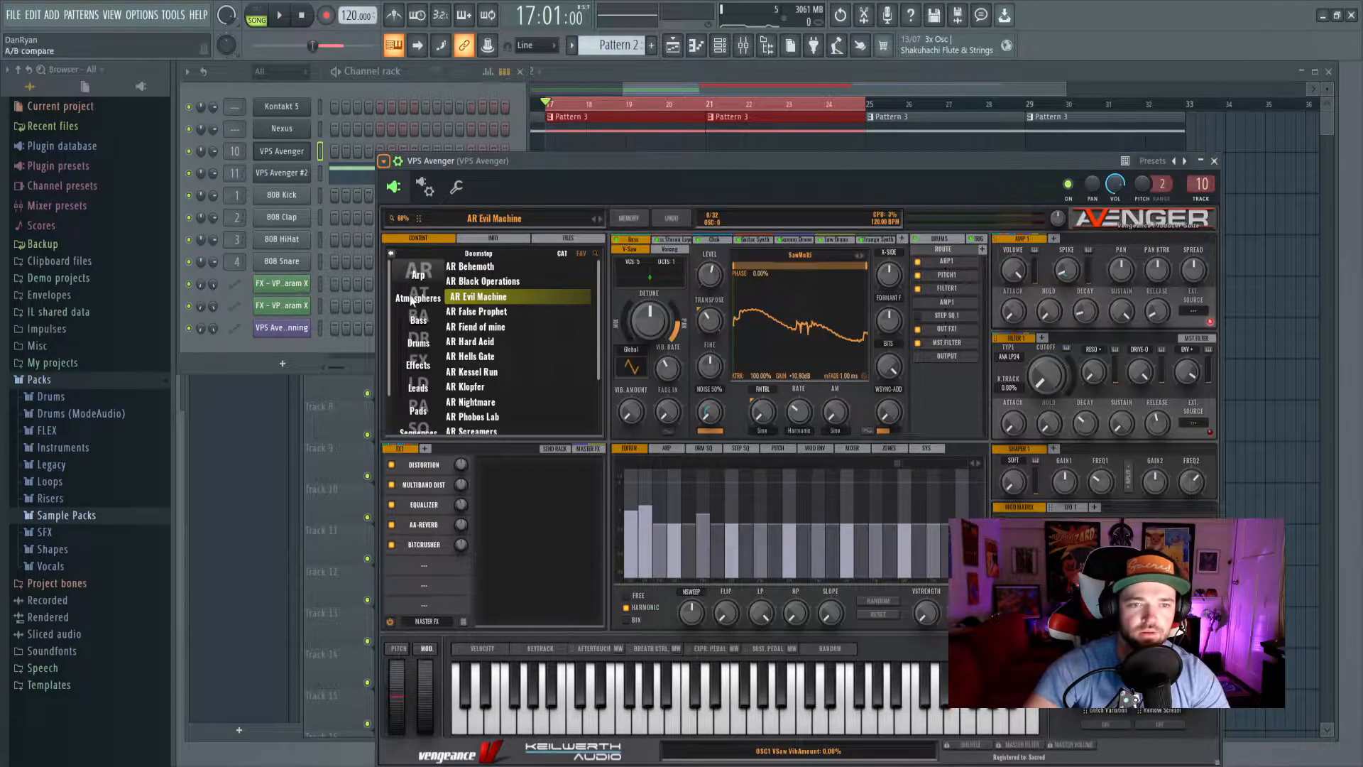
{"action": "left_click", "coordinate": [416, 345]}
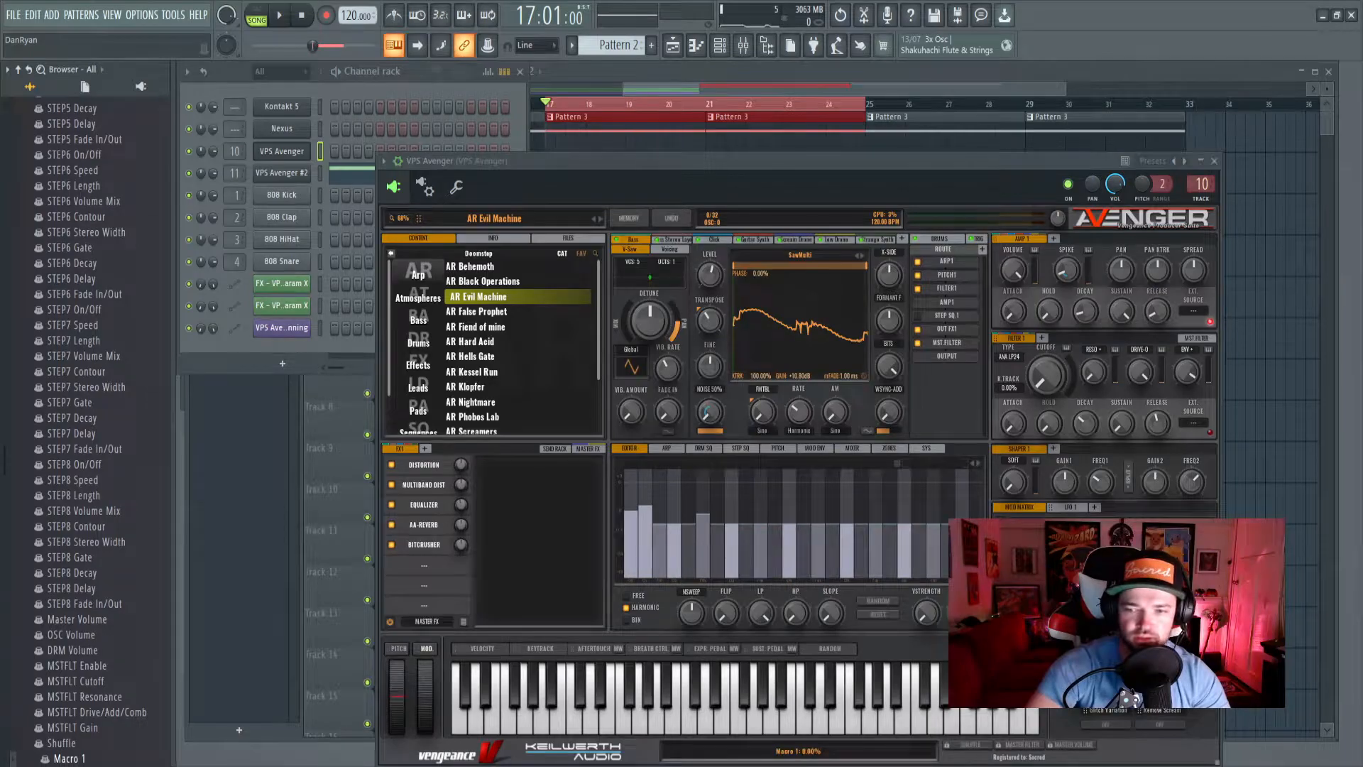
{"action": "scroll", "coordinate": [61, 703], "scroll_direction": "down", "scroll_amount": 2}
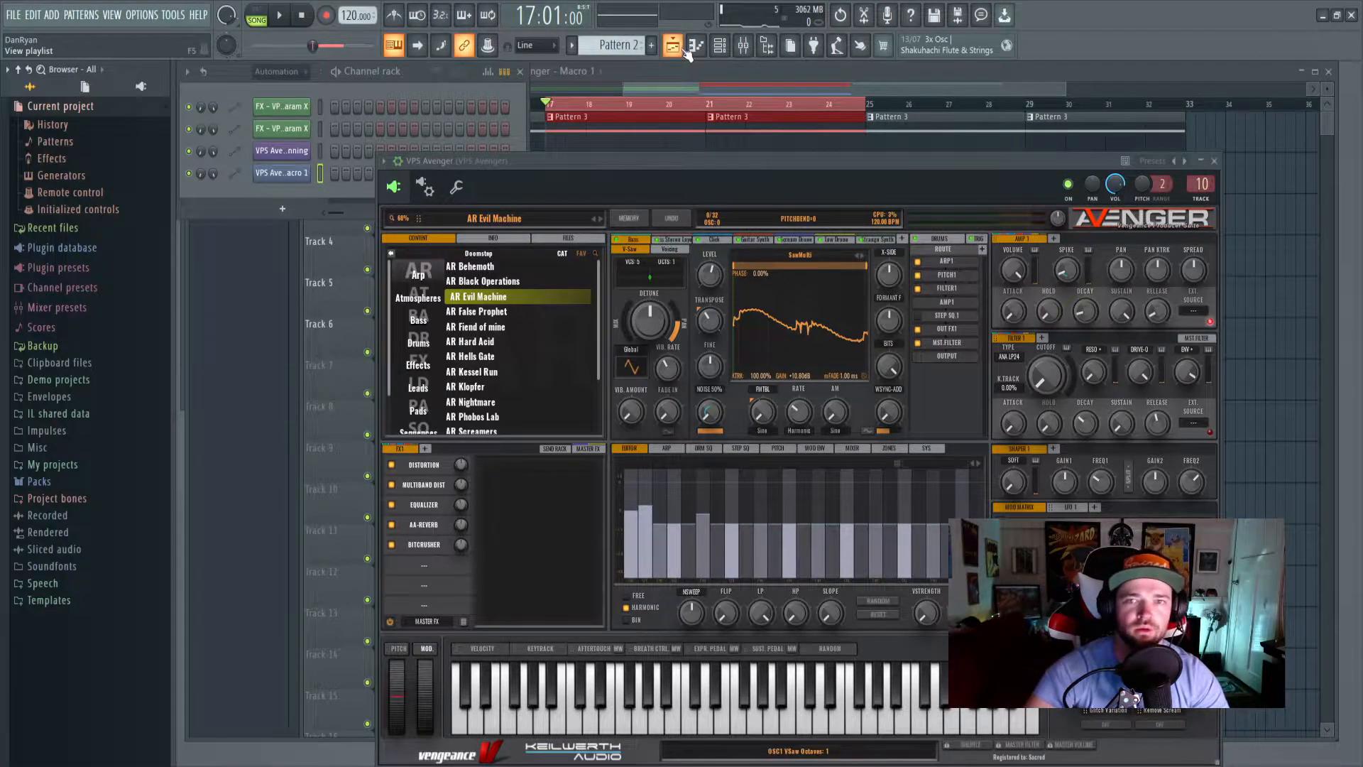
{"action": "left_click", "coordinate": [680, 45]}
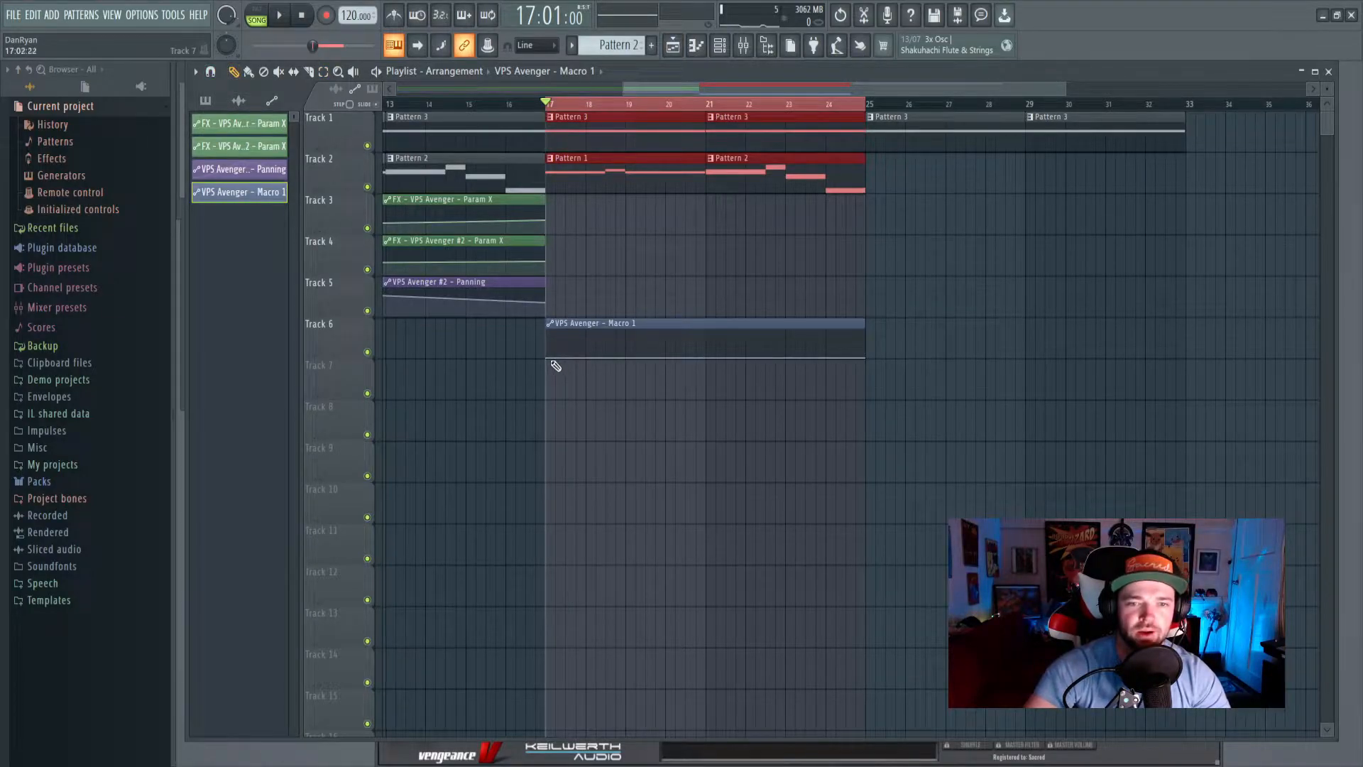
Raise both end points of the Macro 1 automation clip to about 85% and play from bar 15.
{"action": "left_click_drag", "start_coordinate": [547, 357], "coordinate": [550, 331]}
{"action": "left_click_drag", "start_coordinate": [866, 360], "coordinate": [866, 330]}
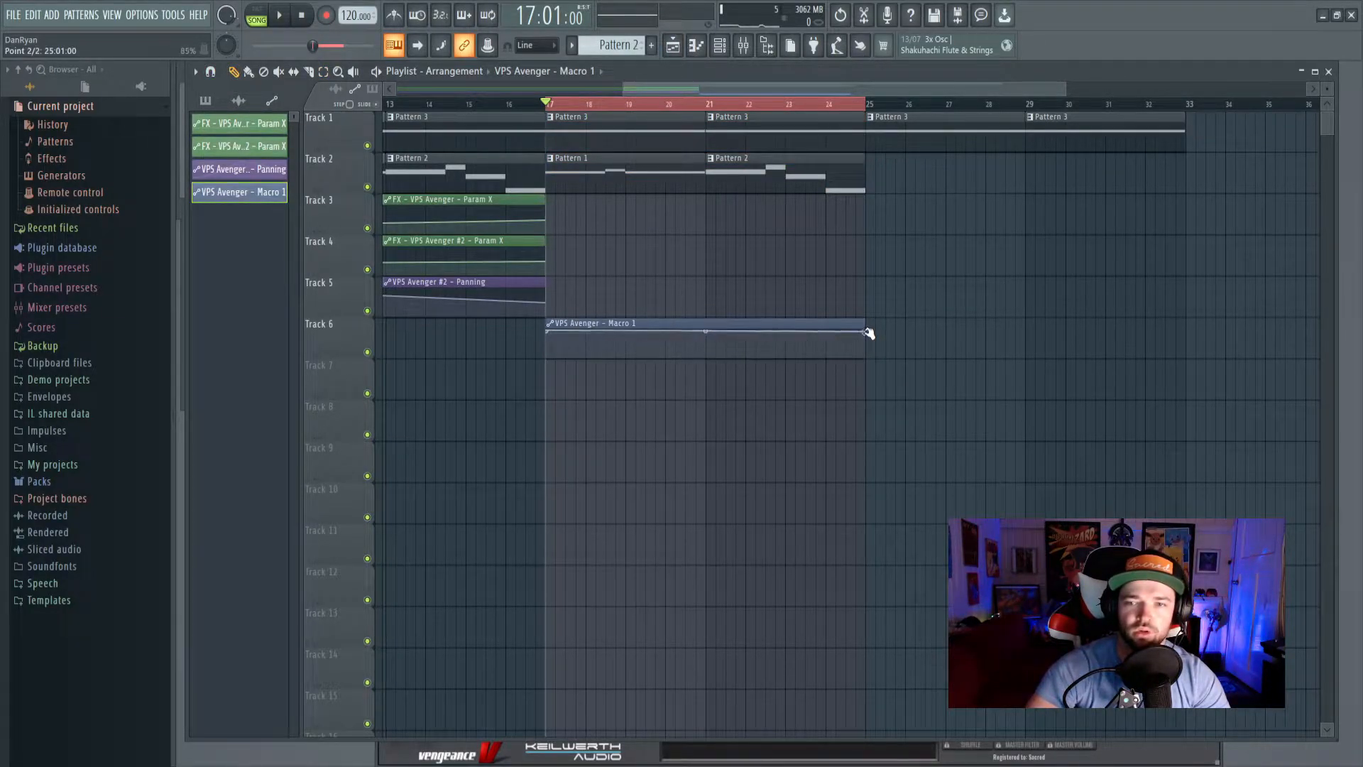
{"action": "left_click", "coordinate": [465, 99]}
{"action": "key", "text": "space"}
Show all channels in the channel rack, open VPS Avenger and audition the Macro 1 automation from bar 15.
{"action": "key", "text": "F6"}
{"action": "left_click", "coordinate": [276, 71]}
{"action": "left_click", "coordinate": [264, 88]}
{"action": "key", "text": "space"}
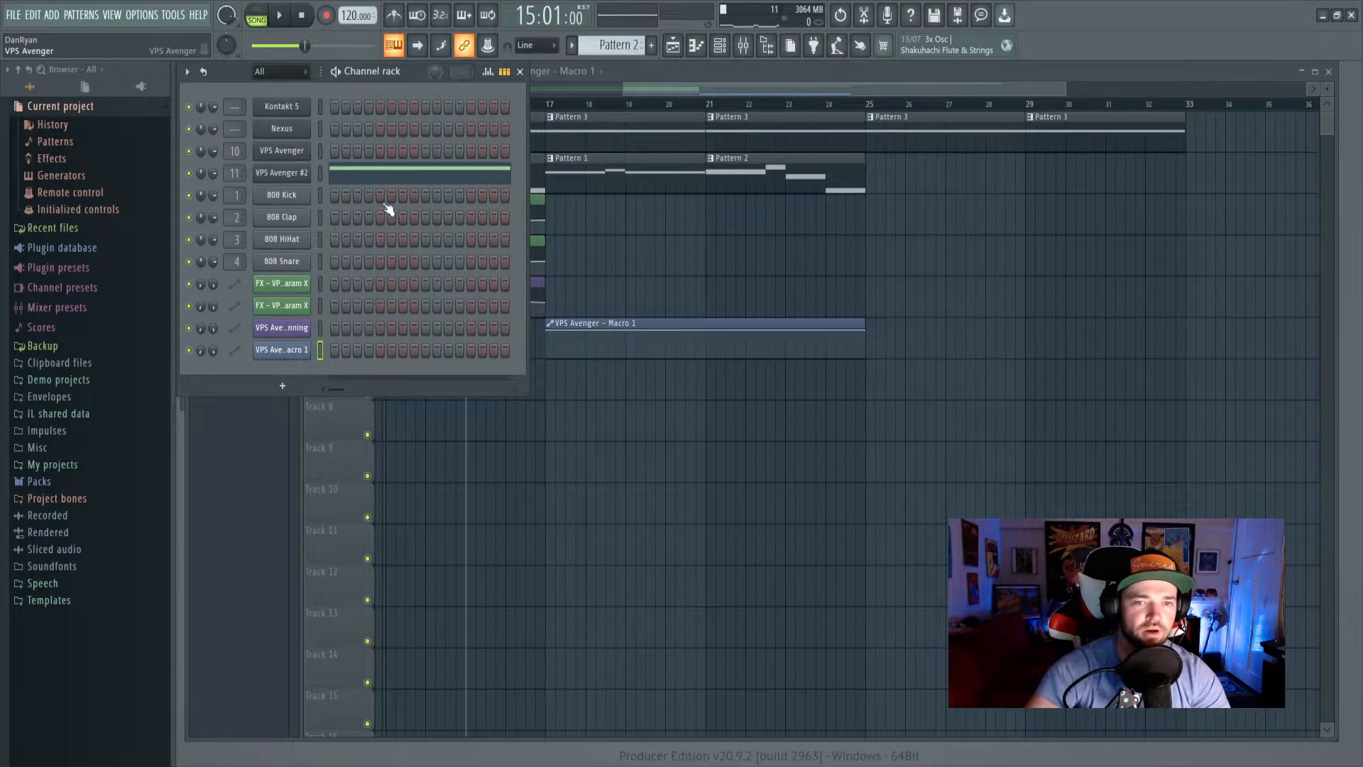
{"action": "left_click", "coordinate": [282, 150]}
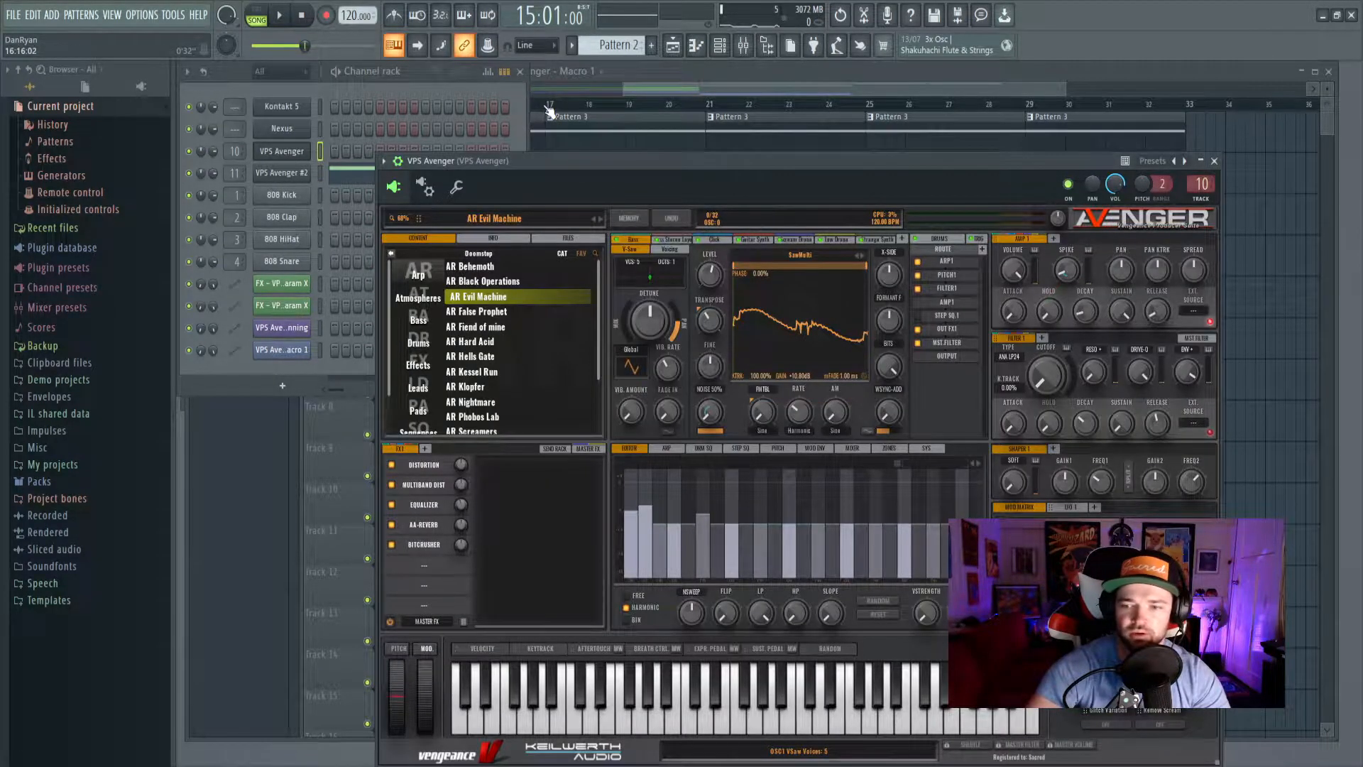
{"action": "key", "text": "space"}
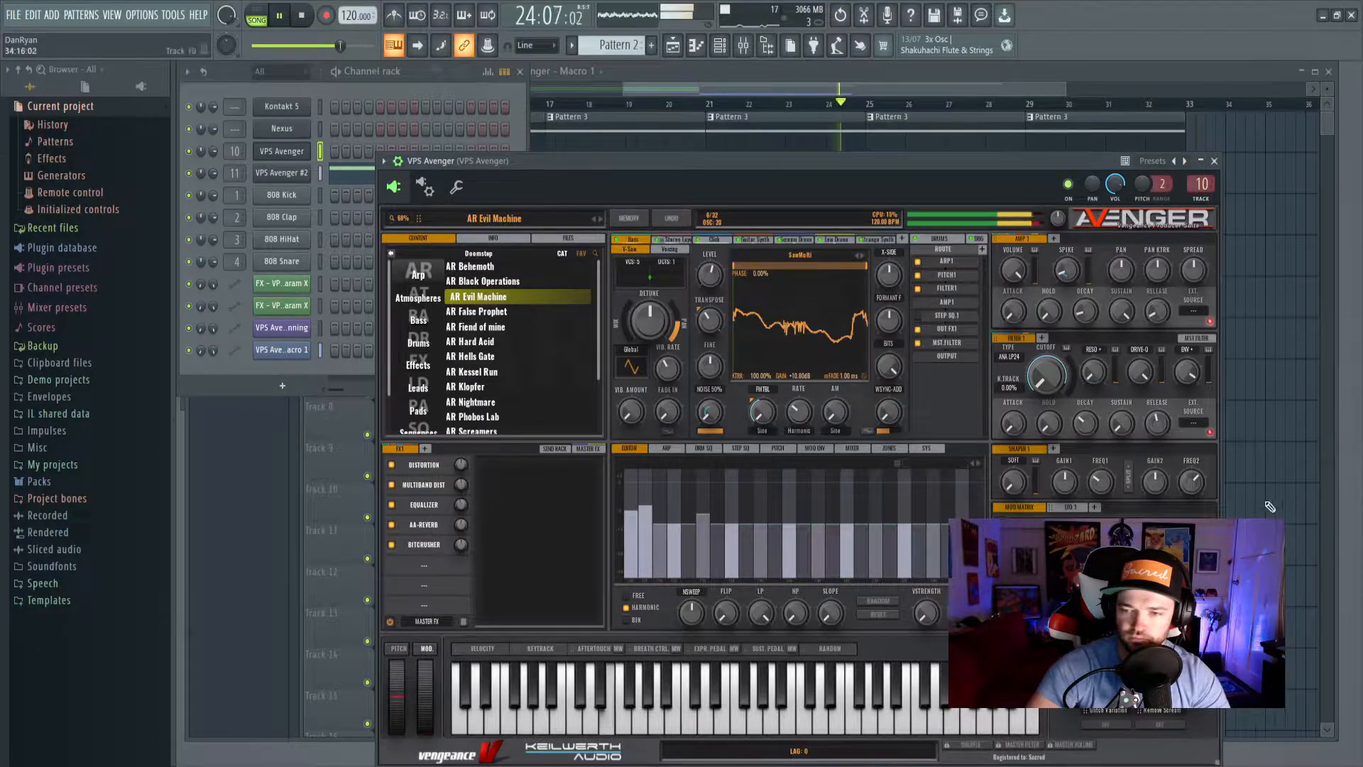
Stop playback and reshape the Macro 1 automation into a curved rise starting from the minimum at bar 17.
{"action": "key", "text": "F5"}
{"action": "key", "text": "space"}
{"action": "left_click_drag", "start_coordinate": [549, 331], "coordinate": [548, 381]}
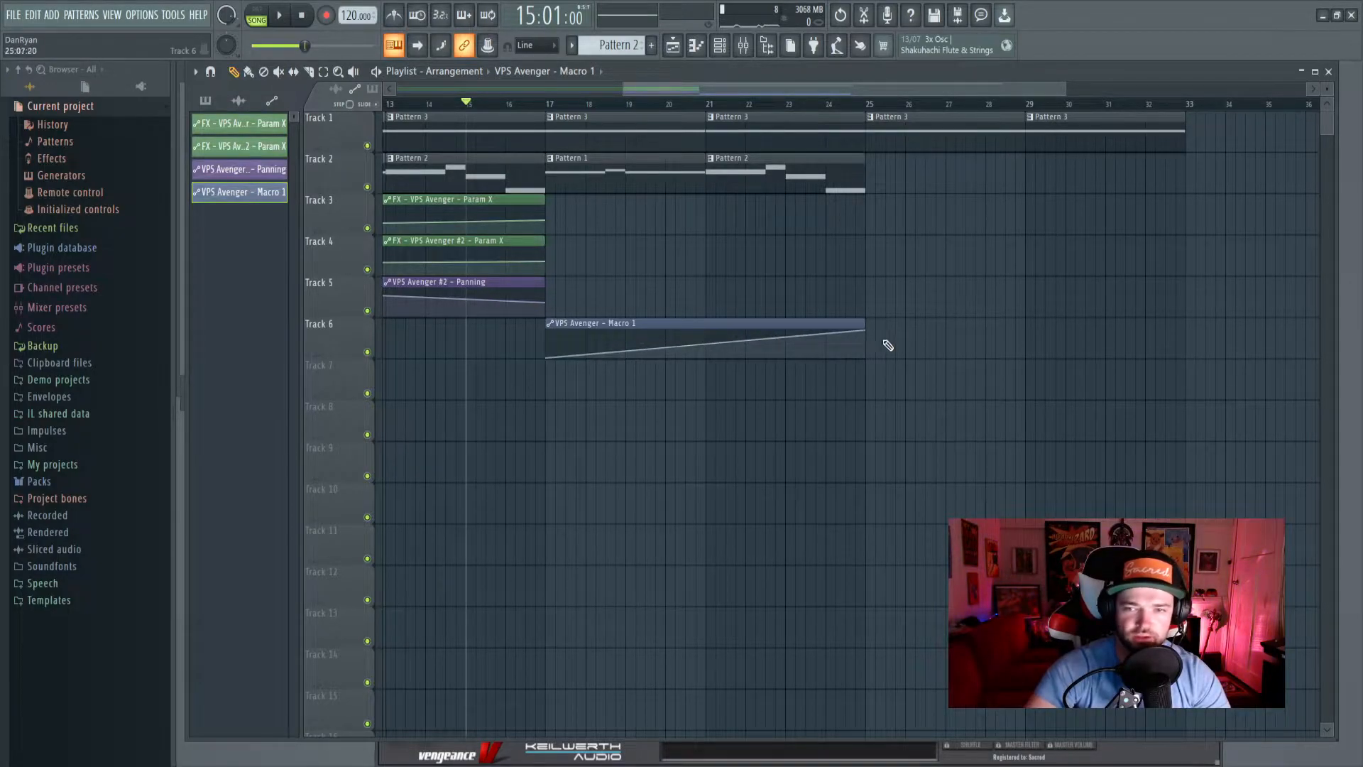
{"action": "left_click_drag", "start_coordinate": [705, 344], "coordinate": [705, 355]}
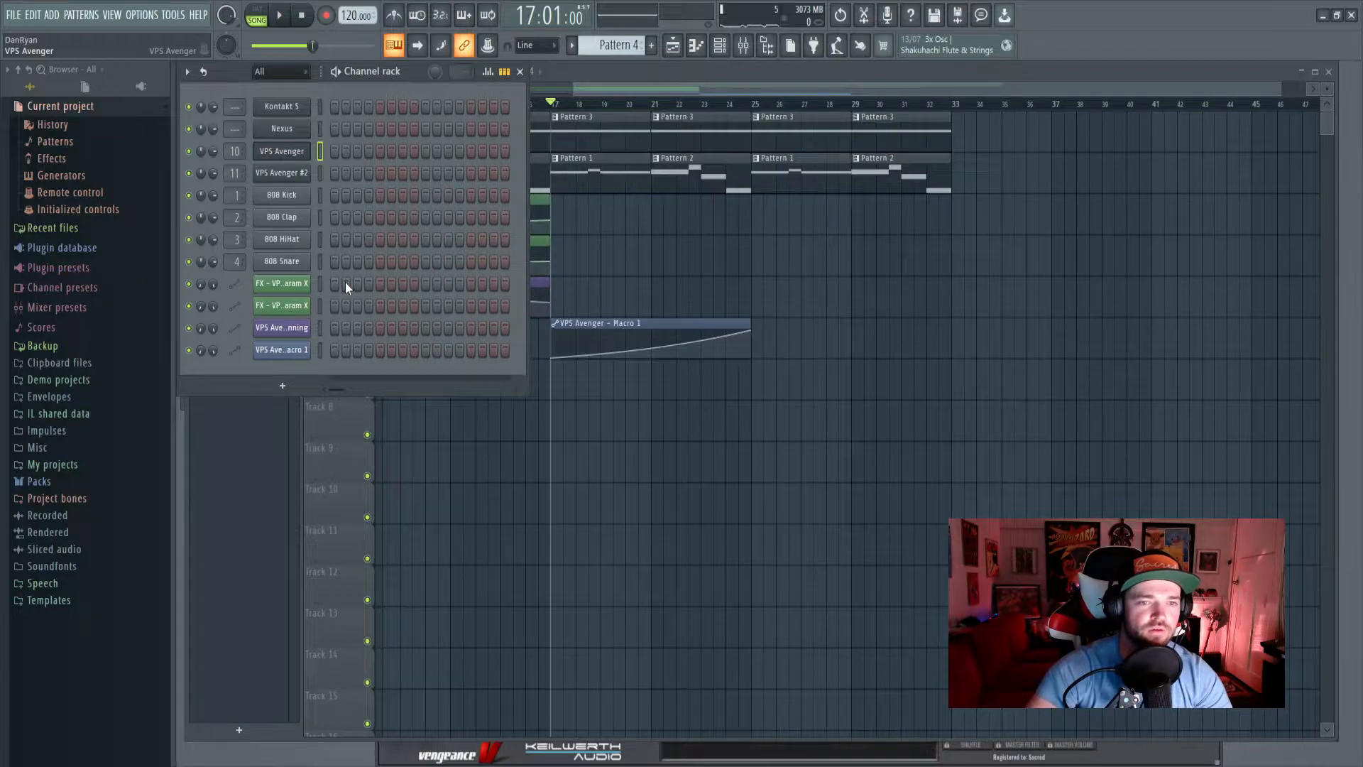
Clone the VPS Avenger channel, load the DL Doomed Drums 3 preset in the copy and audition it.
{"action": "left_click", "coordinate": [282, 150]}
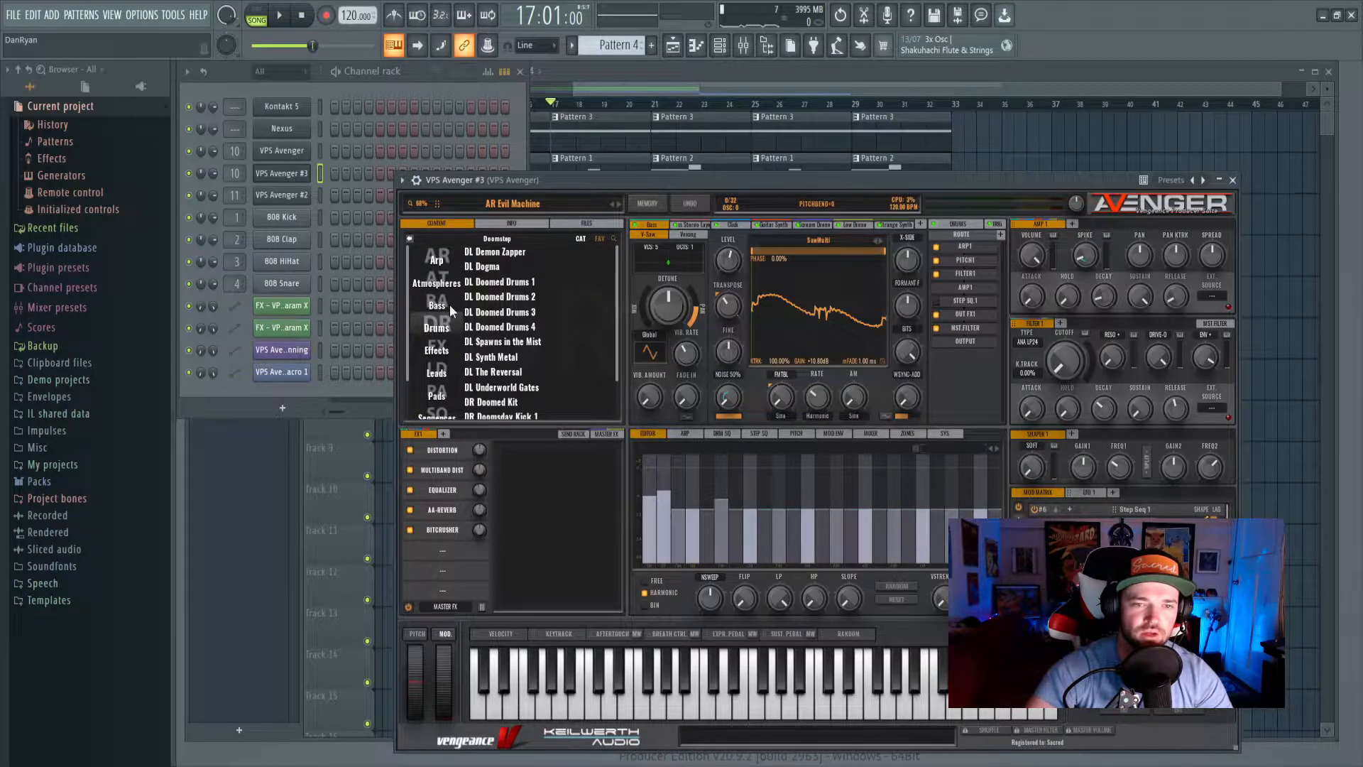
{"action": "left_click", "coordinate": [501, 312]}
{"action": "left_click_drag", "start_coordinate": [748, 182], "coordinate": [785, 178]}
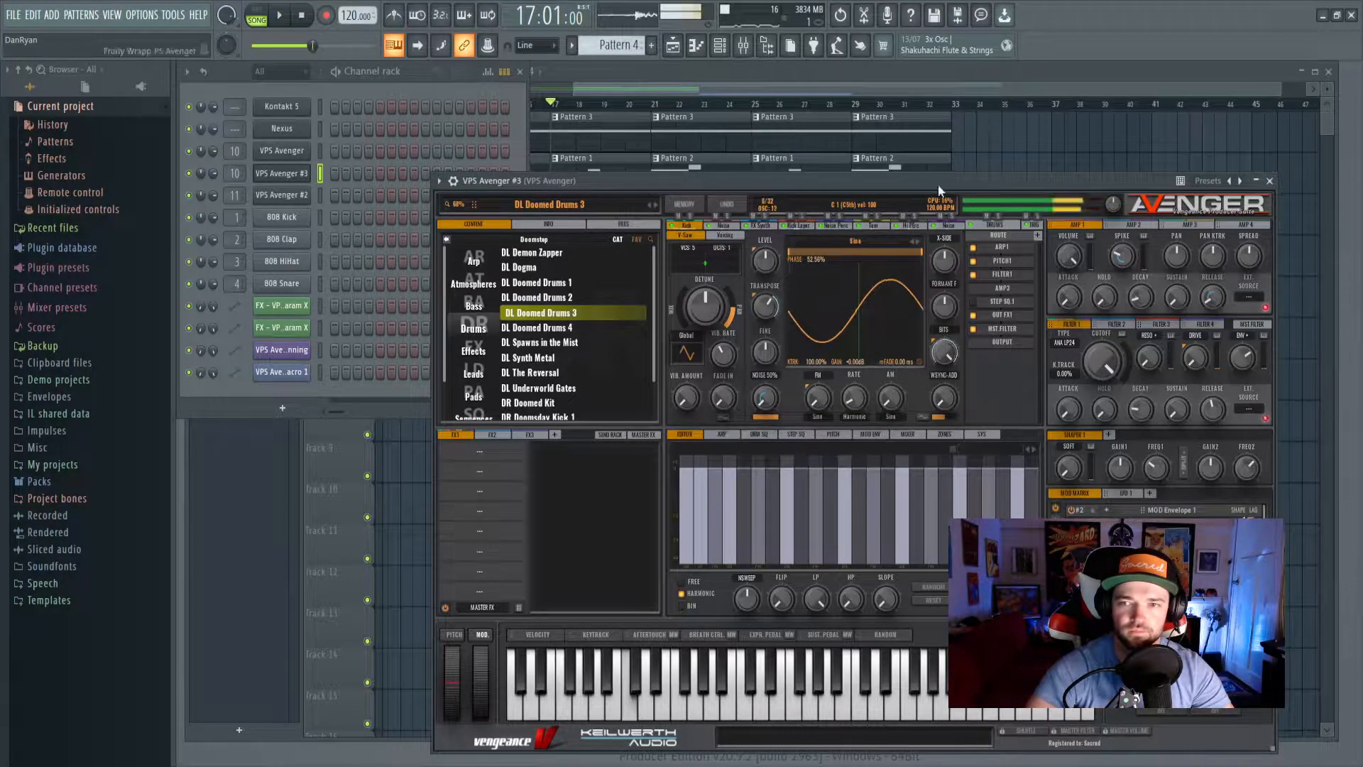
{"action": "left_click", "coordinate": [903, 144]}
{"action": "key", "text": "space"}
{"action": "key", "text": "space"}
{"action": "key", "text": "space"}
Route VPS Avenger #3 to mixer insert 1 and open its piano roll in Pattern 4.
{"action": "left_click", "coordinate": [719, 46]}
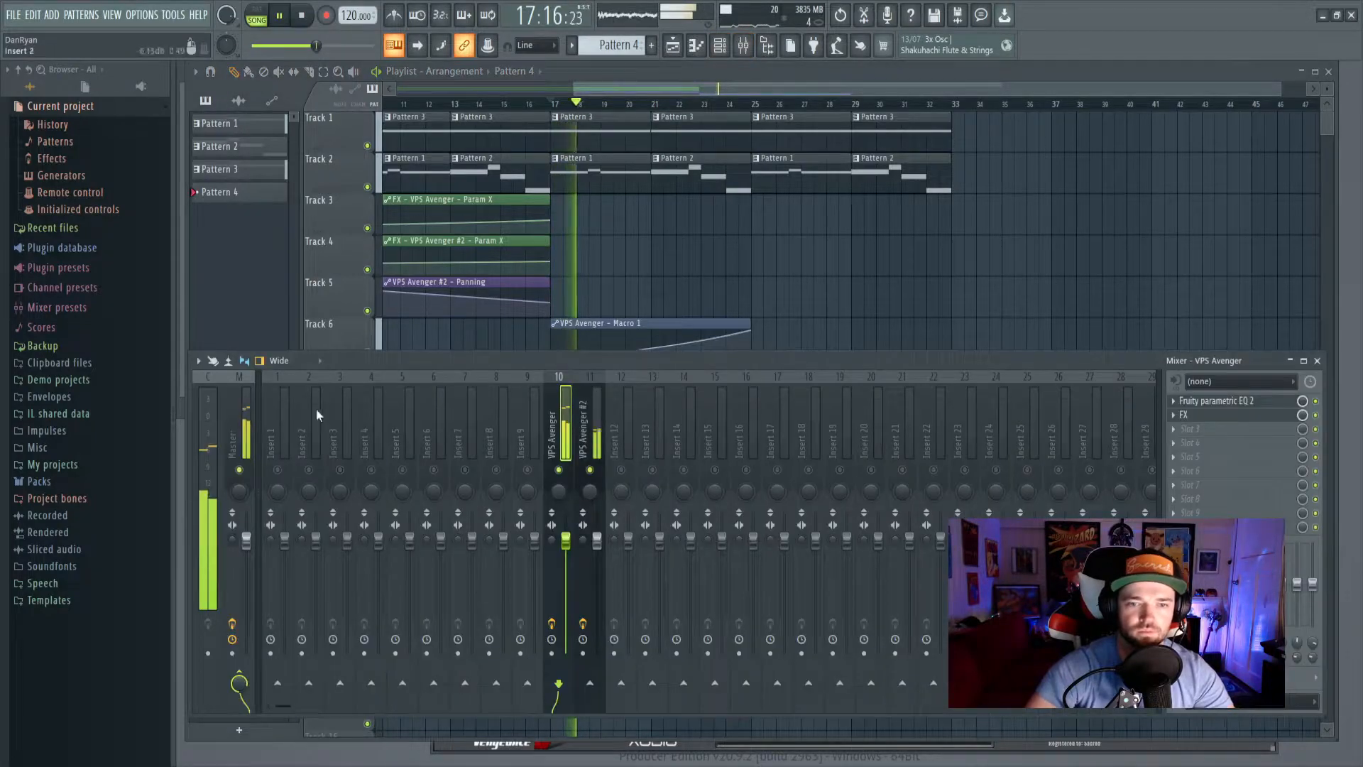
{"action": "key", "text": "space"}
{"action": "key", "text": "ctrl+l"}
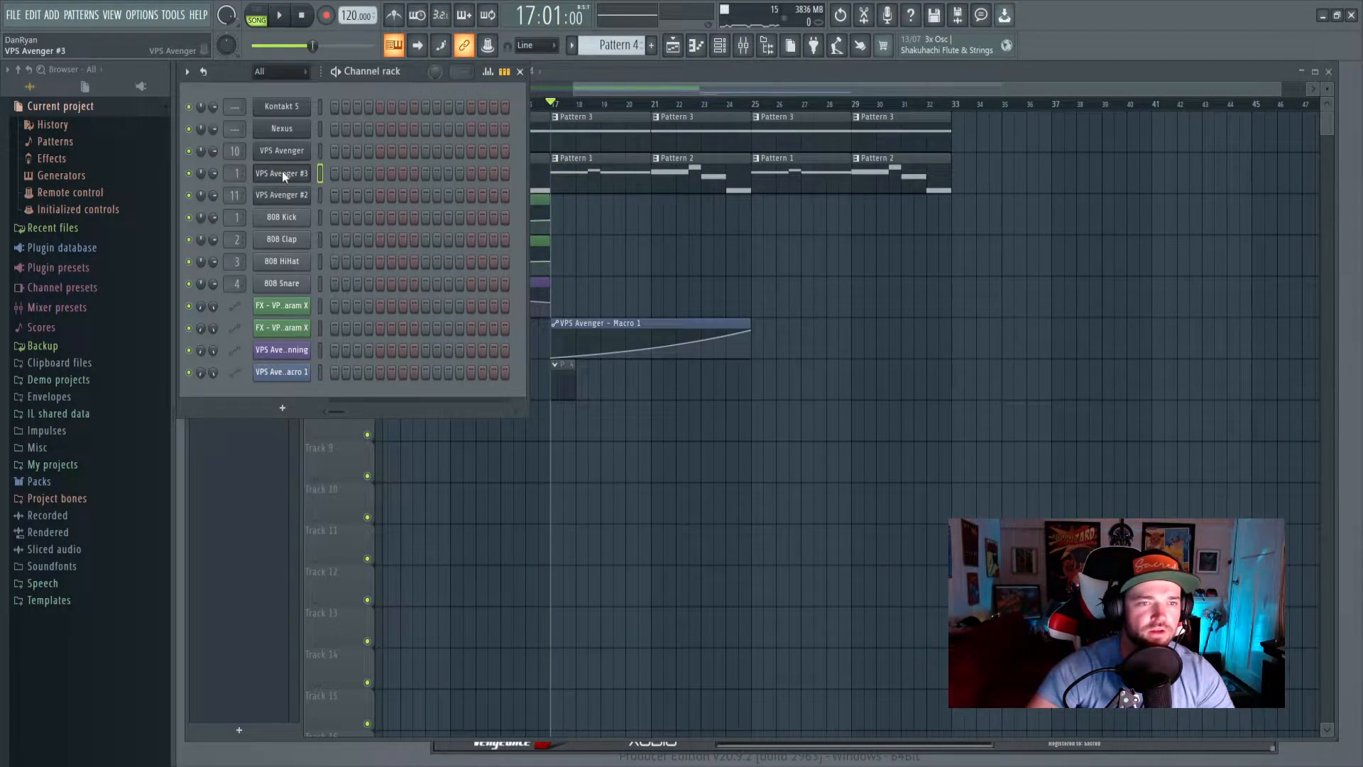
{"action": "left_click", "coordinate": [283, 173]}
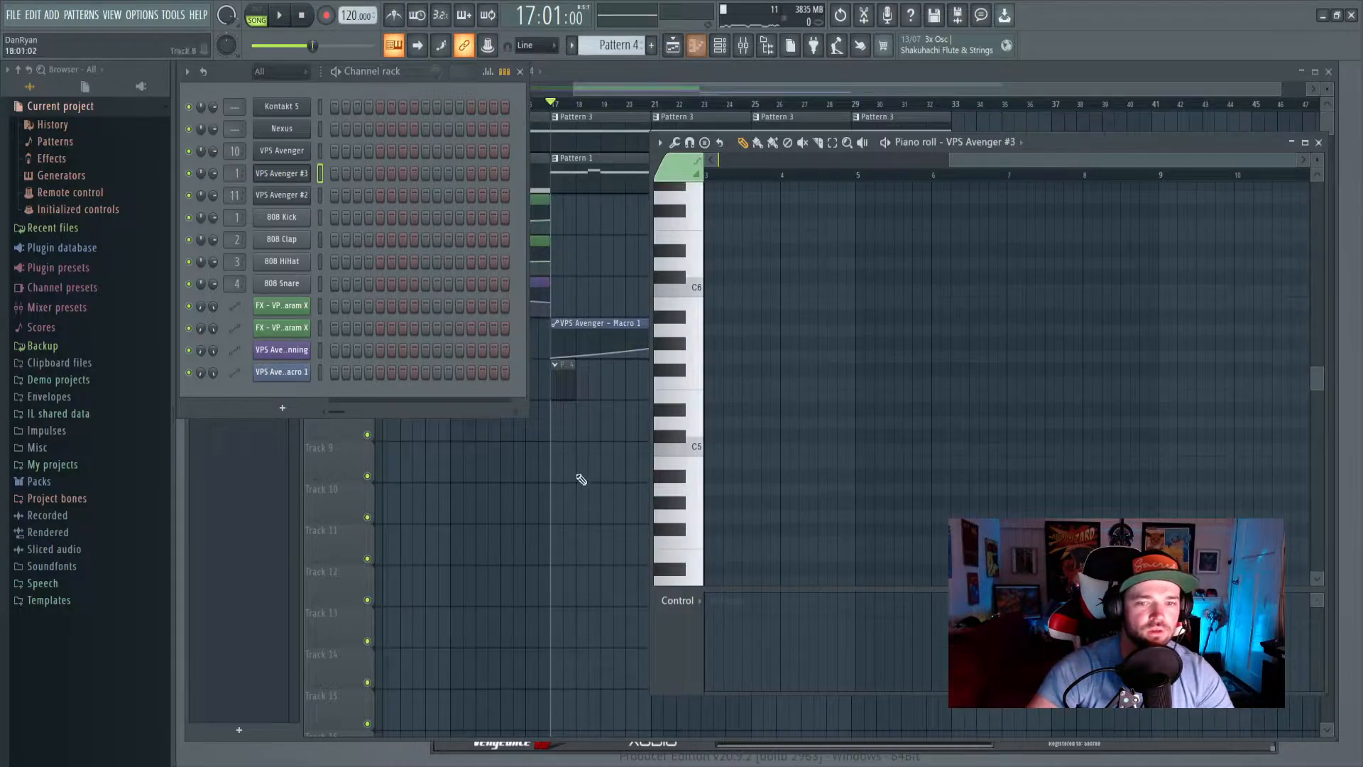
{"action": "scroll", "coordinate": [743, 409], "scroll_direction": "down", "scroll_amount": 1}
{"action": "left_click", "coordinate": [728, 490]}
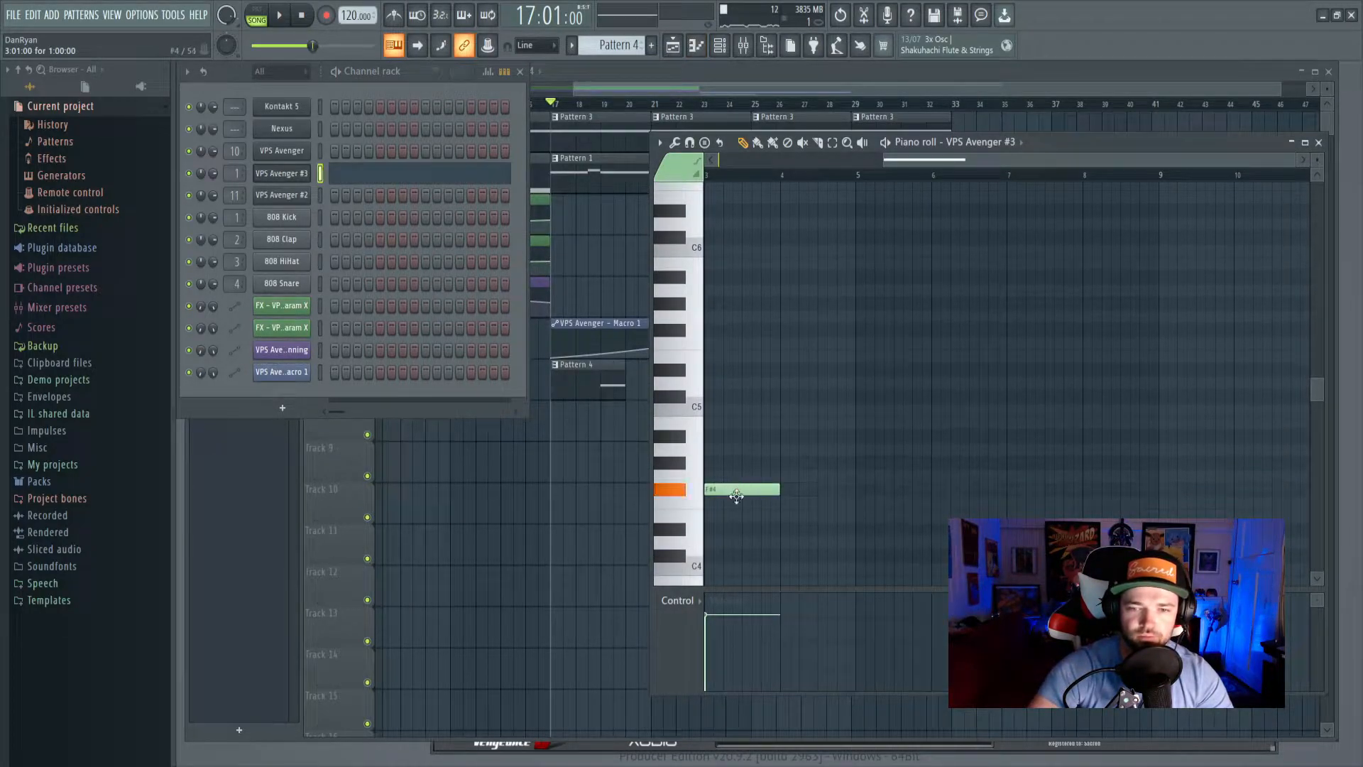
{"action": "left_click_drag", "start_coordinate": [728, 482], "coordinate": [724, 449]}
{"action": "key", "text": "space"}
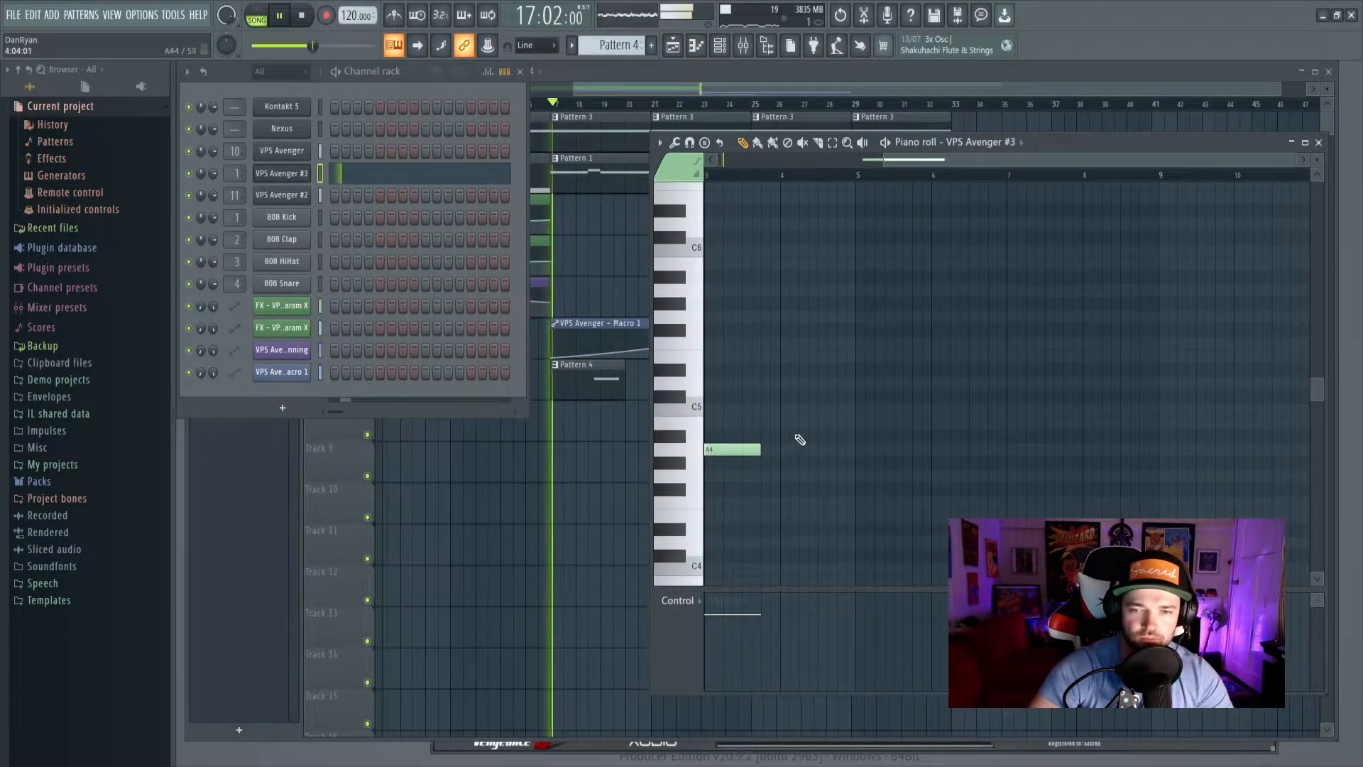
{"action": "right_click", "coordinate": [568, 495]}
{"action": "double_click", "coordinate": [605, 380]}
{"action": "key", "text": "space"}
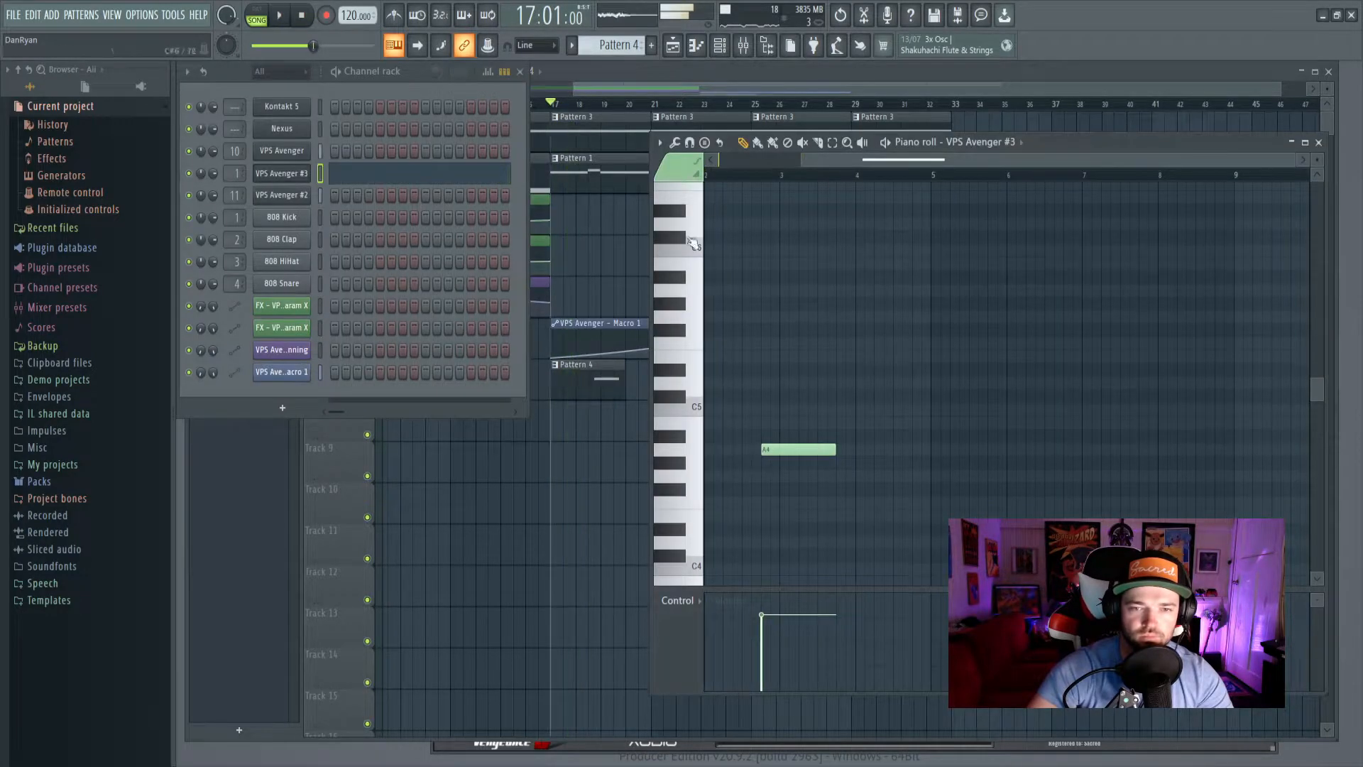
{"action": "left_click_drag", "start_coordinate": [865, 162], "coordinate": [781, 162]}
{"action": "right_click", "coordinate": [872, 451]}
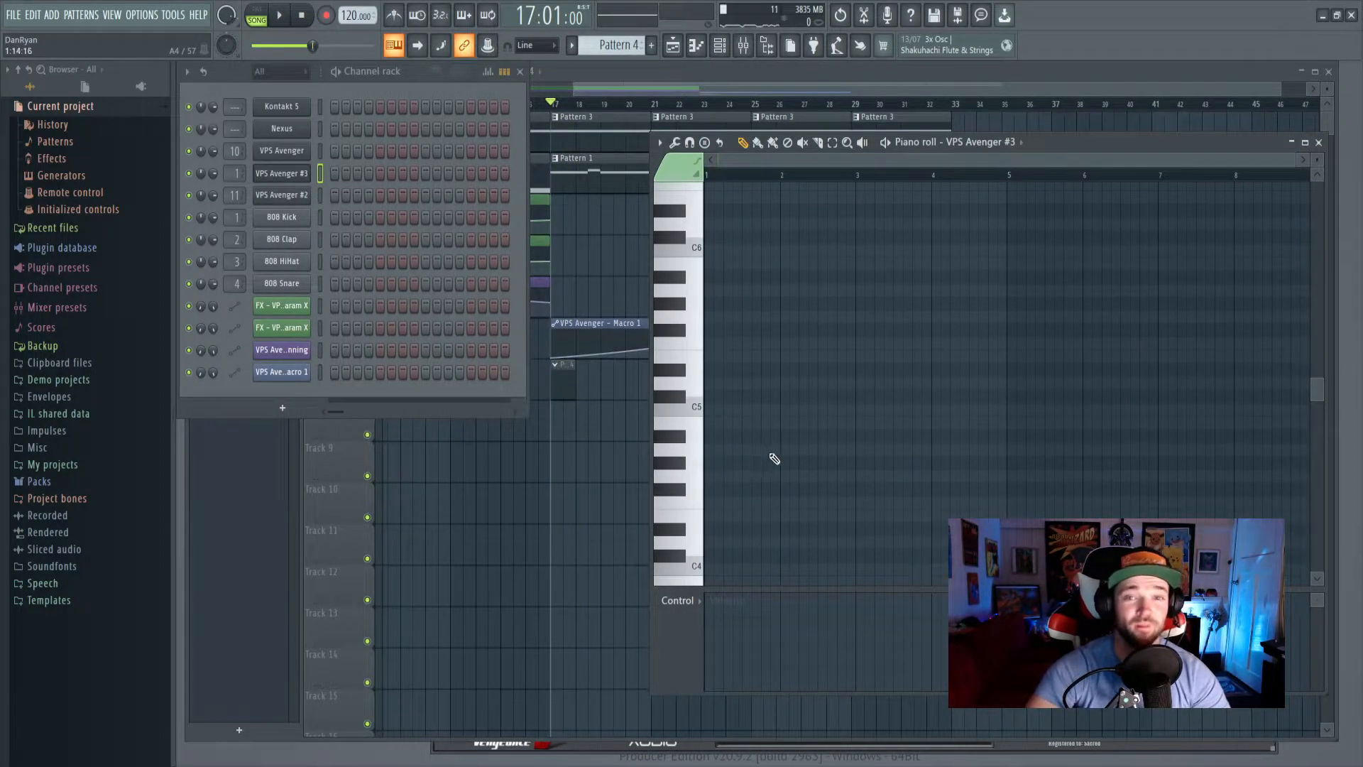
Add a one-bar A4 note at bar 1 for VPS Avenger #3 in Pattern 4.
{"action": "left_click", "coordinate": [739, 512]}
{"action": "left_click_drag", "start_coordinate": [744, 513], "coordinate": [726, 473]}
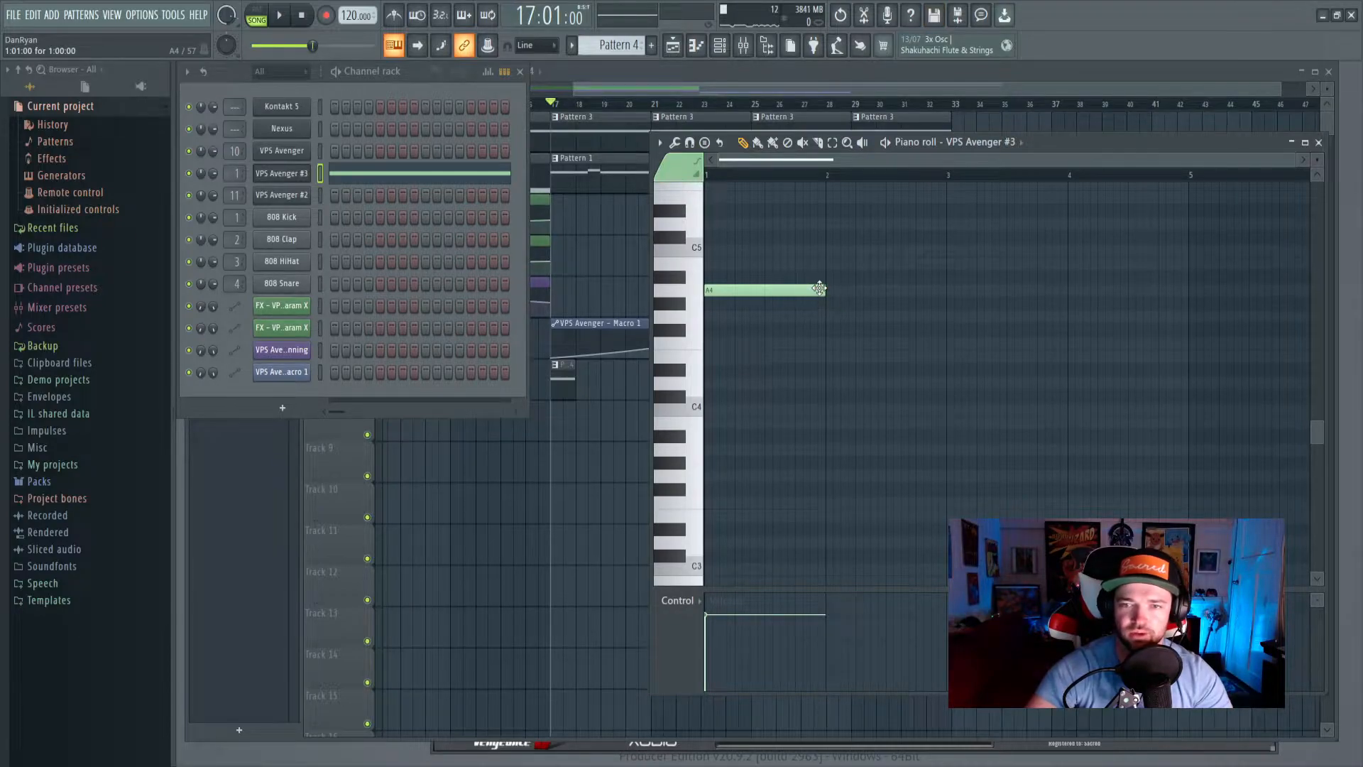
Play the arrangement and insert Fruity Parametric EQ 2 in the first effect slot of VPS Avenger #3's mixer track.
{"action": "key", "text": "space"}
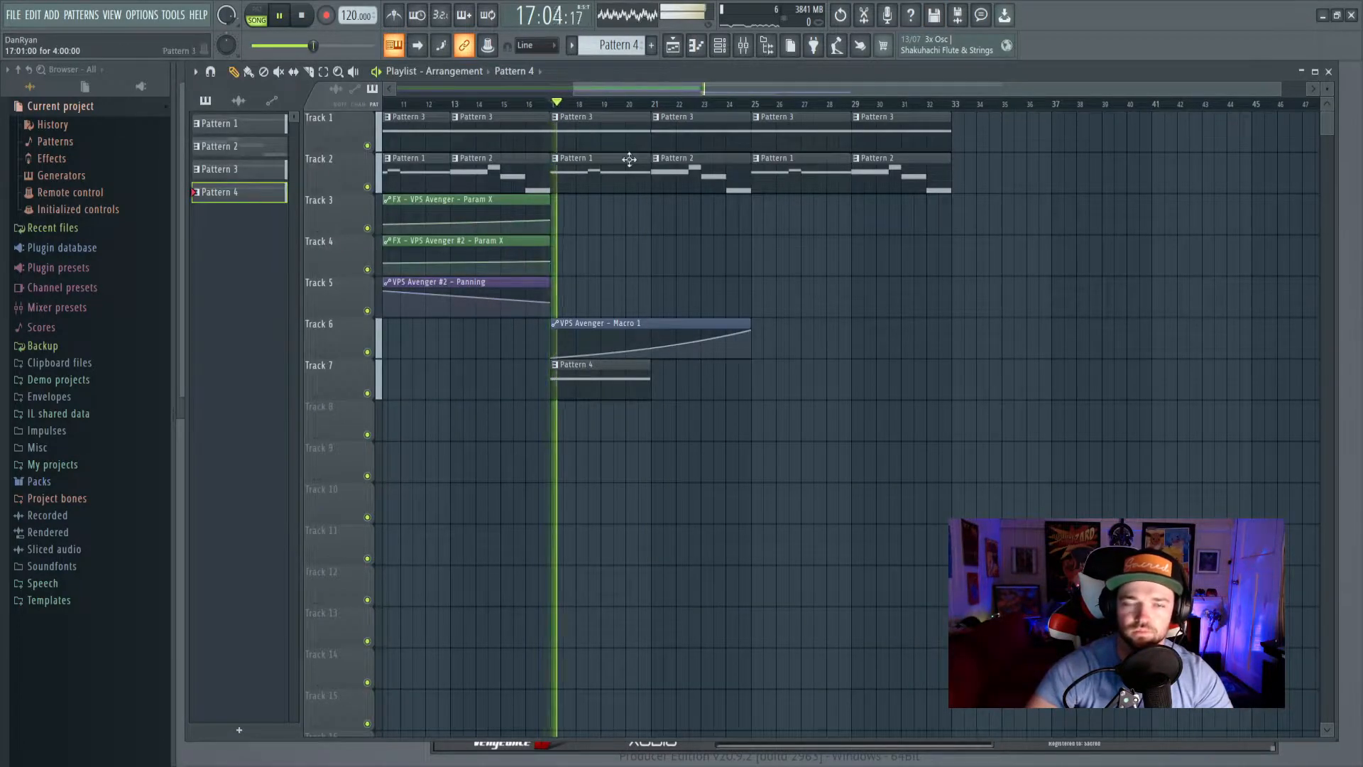
{"action": "left_click", "coordinate": [743, 45]}
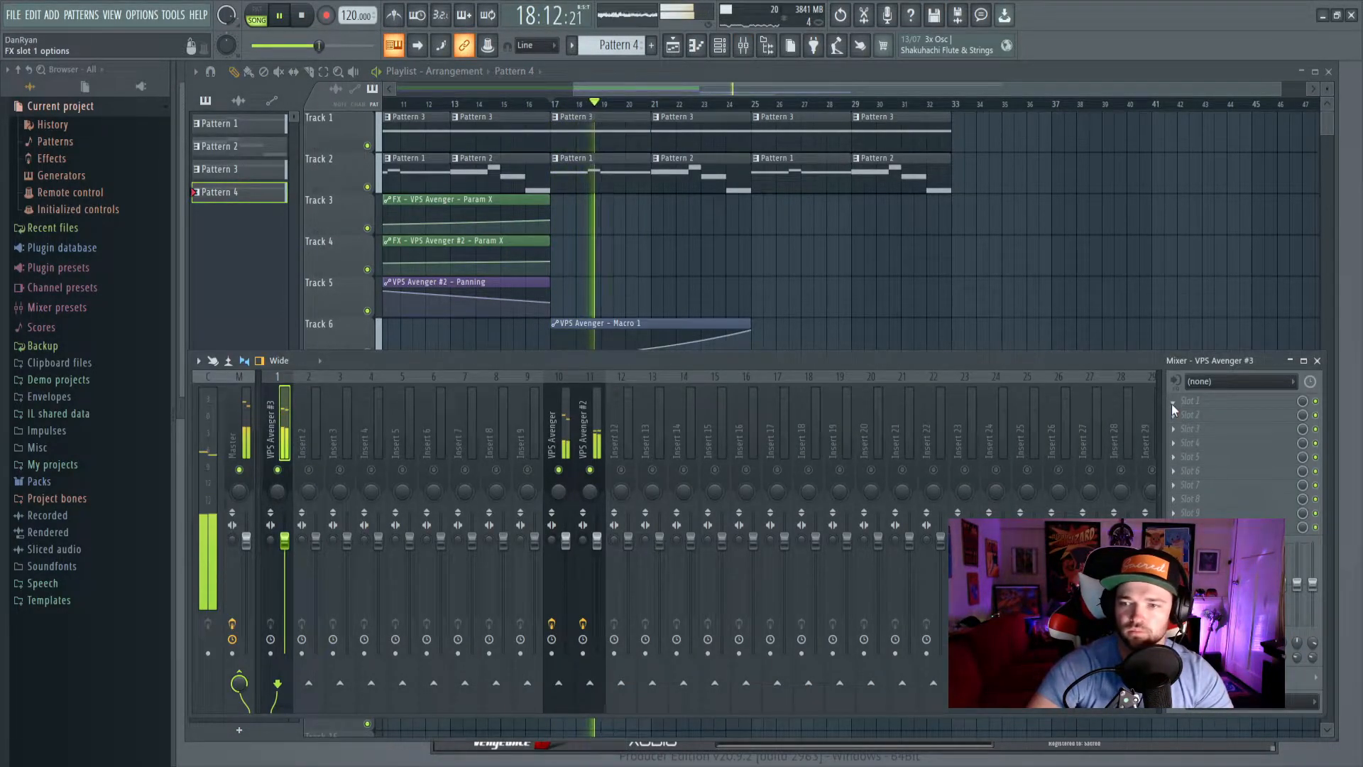
{"action": "left_click", "coordinate": [1025, 504]}
{"action": "left_click_drag", "start_coordinate": [485, 217], "coordinate": [529, 220]}
{"action": "key", "text": "space"}
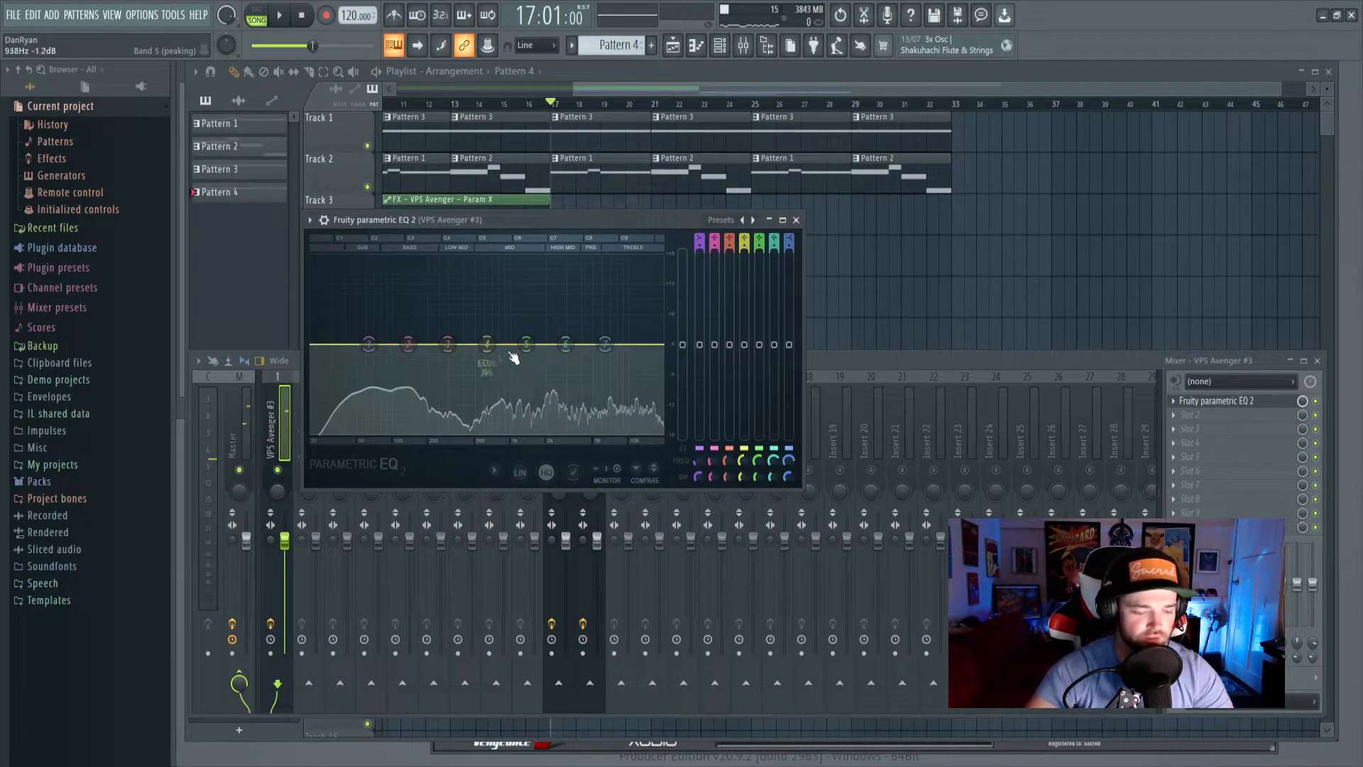
{"action": "key", "text": "space"}
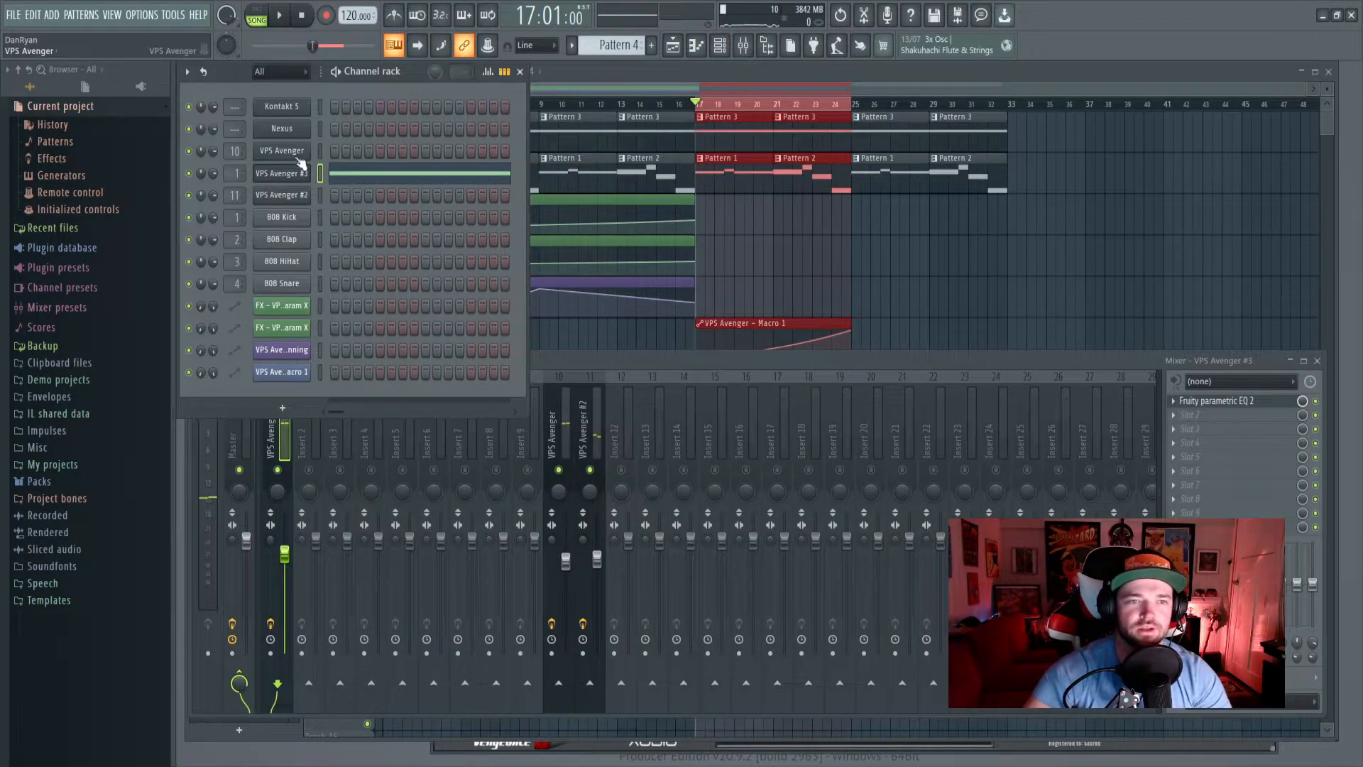
Lower VPS Avenger #3's filter 1 cutoff to 0 Hz while playing the arrangement from bar 17.
{"action": "left_click", "coordinate": [276, 177]}
{"action": "left_click", "coordinate": [281, 178]}
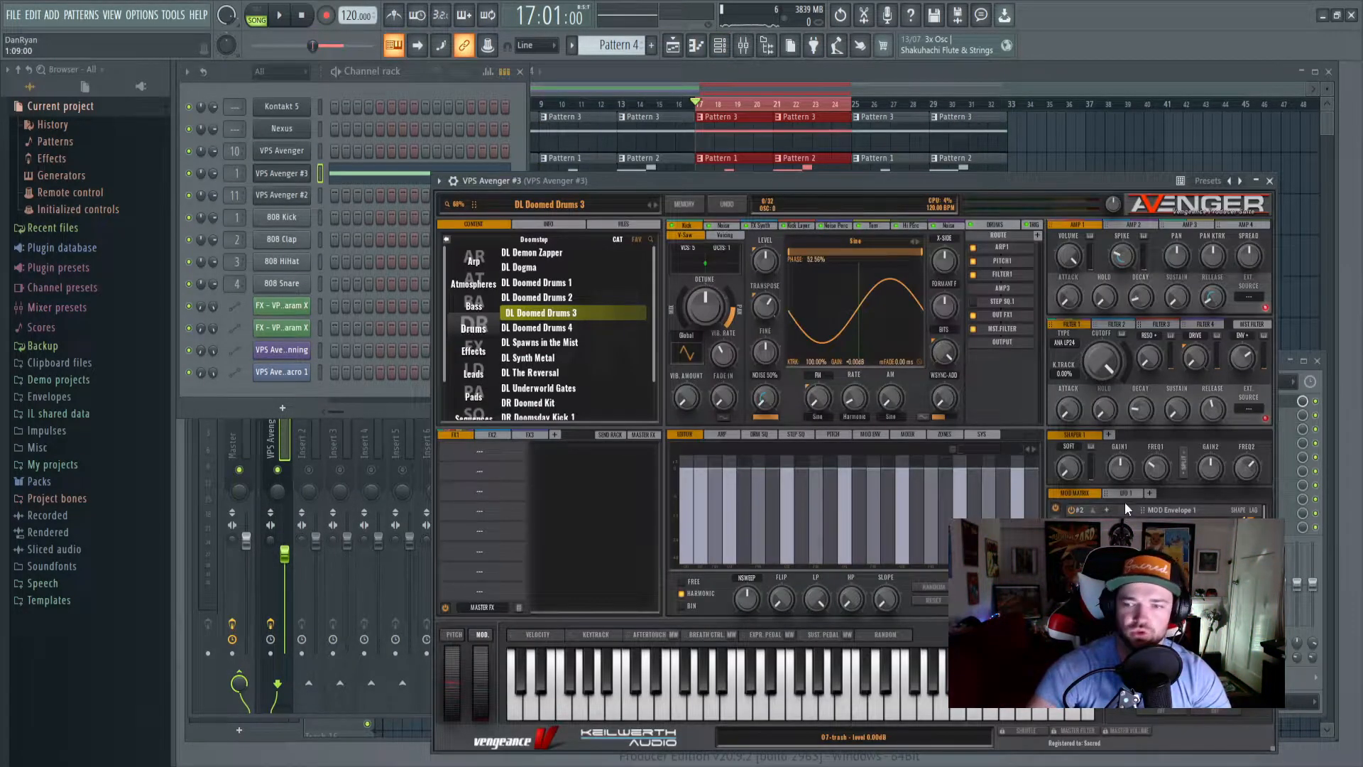
{"action": "key", "text": "space"}
{"action": "left_click_drag", "start_coordinate": [1108, 361], "coordinate": [1133, 465]}
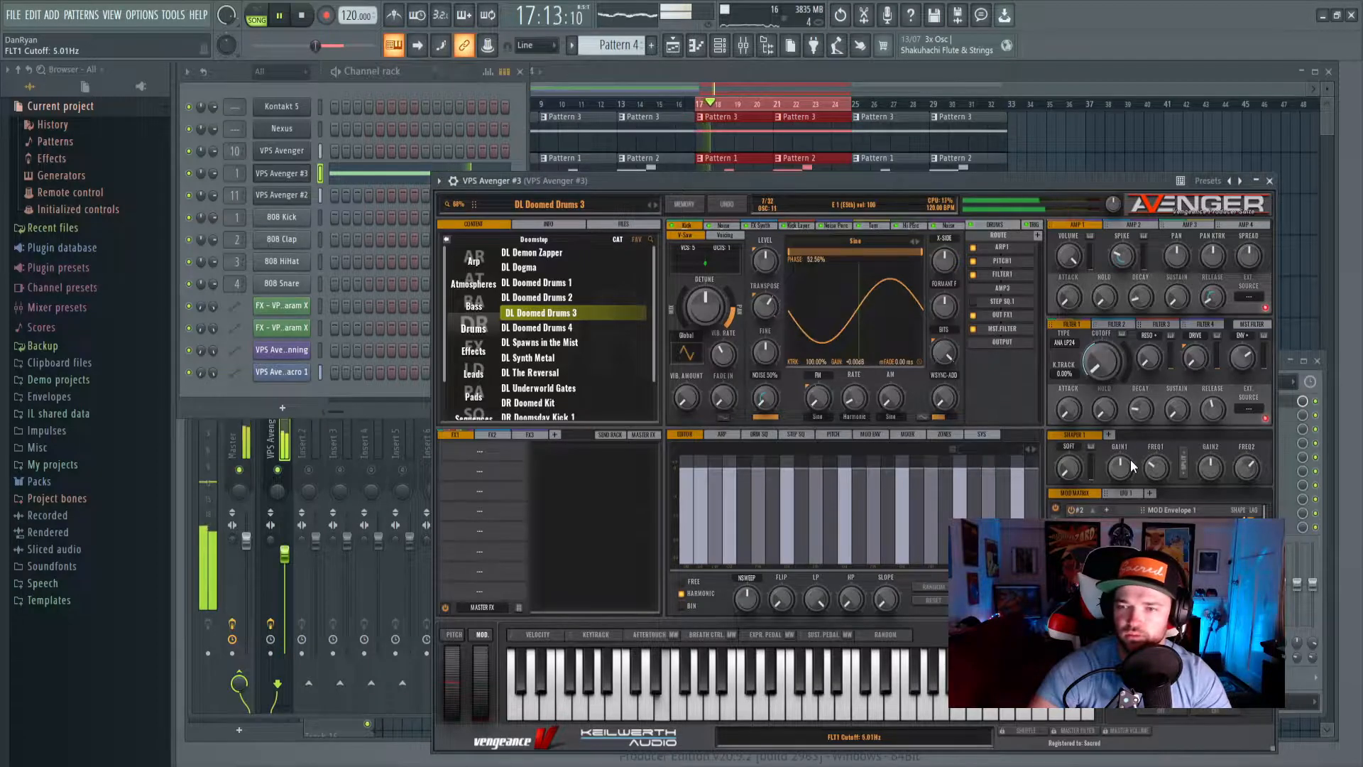
{"action": "double_click", "coordinate": [1104, 362]}
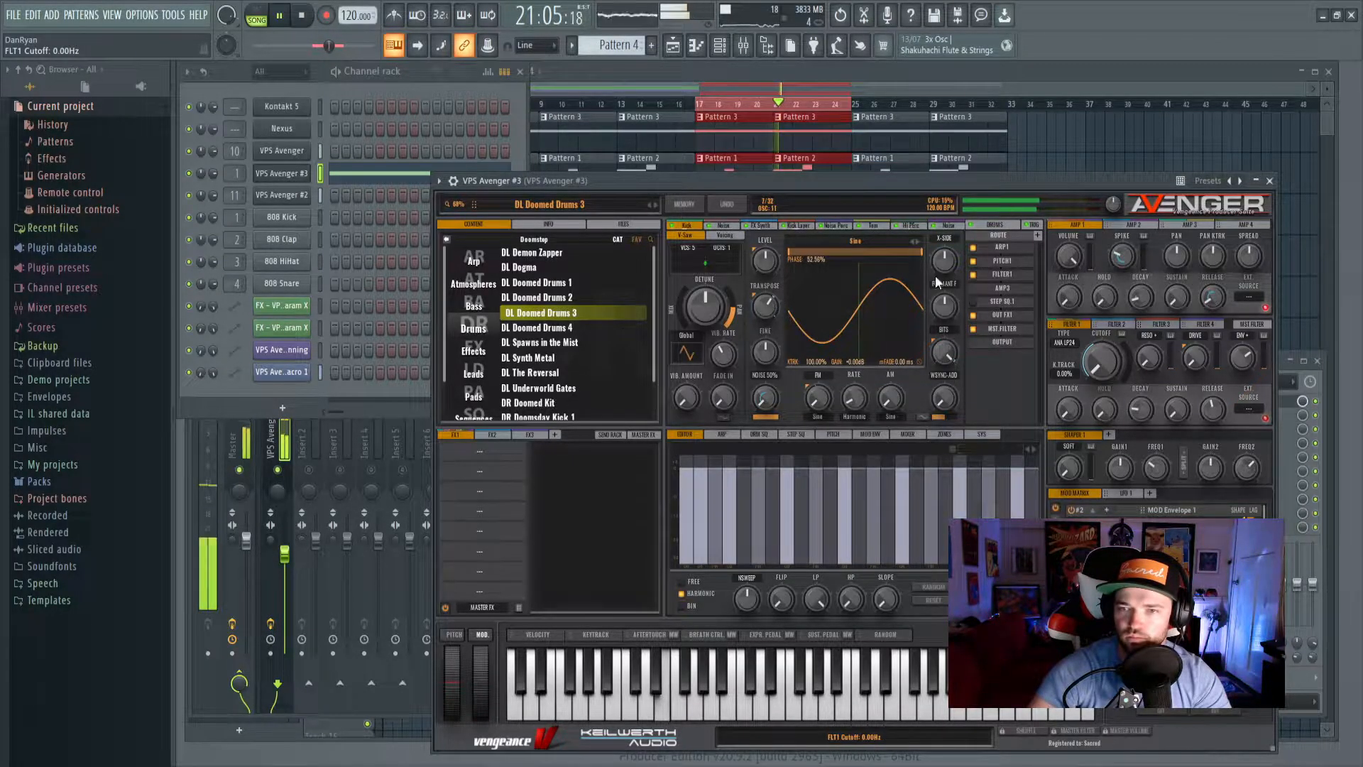
{"action": "key", "text": "space"}
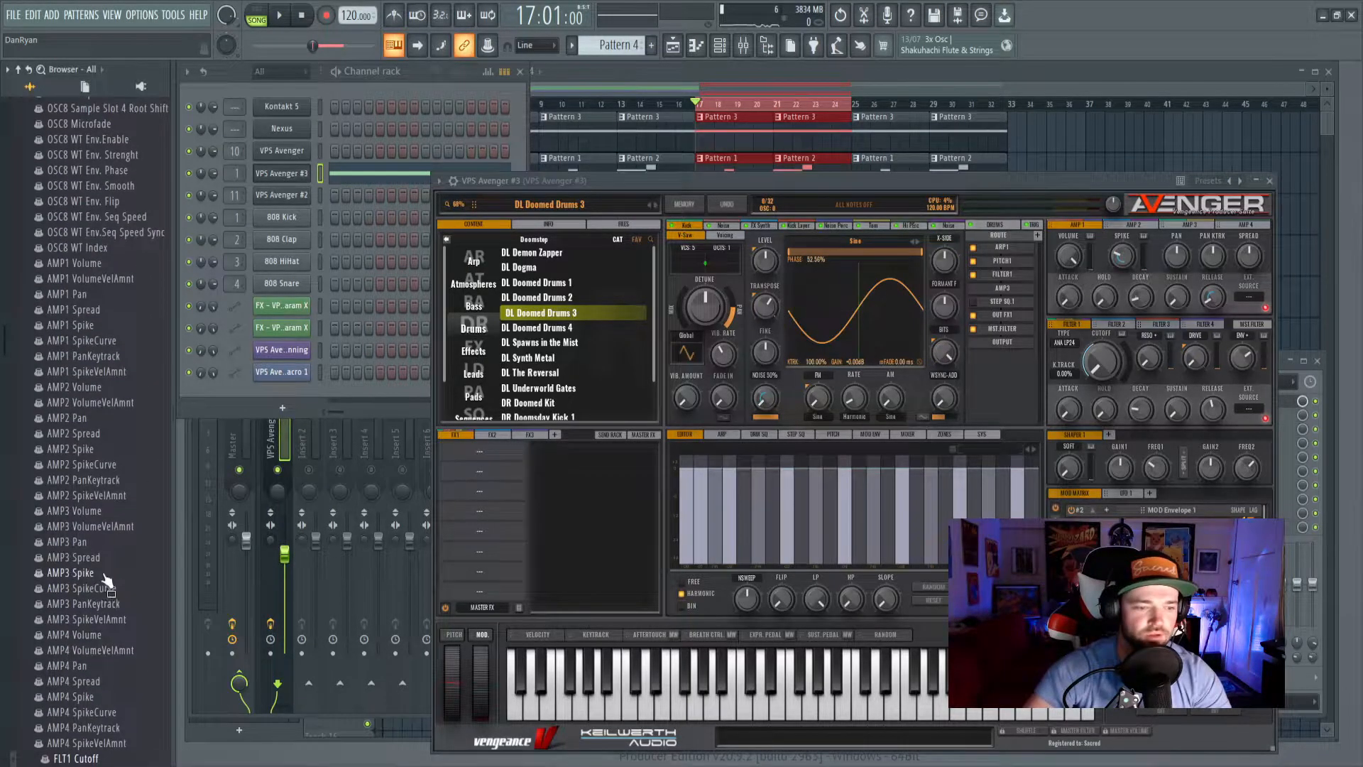
Create an automation clip for VPS Avenger #3's FLT1 Cutoff, shape it as a steady rise from bar 17 to 25 and audition it.
{"action": "scroll", "coordinate": [103, 574], "scroll_direction": "down", "scroll_amount": 6}
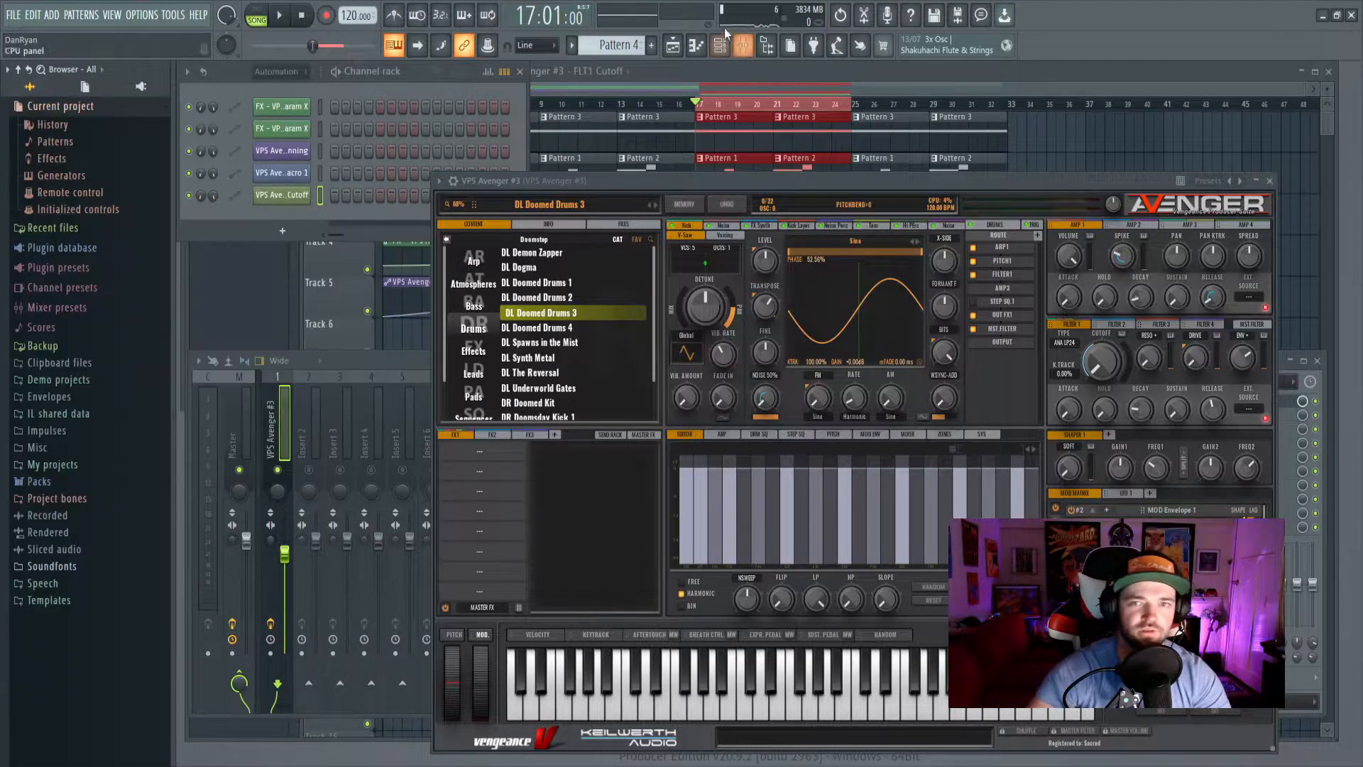
{"action": "left_click", "coordinate": [673, 45]}
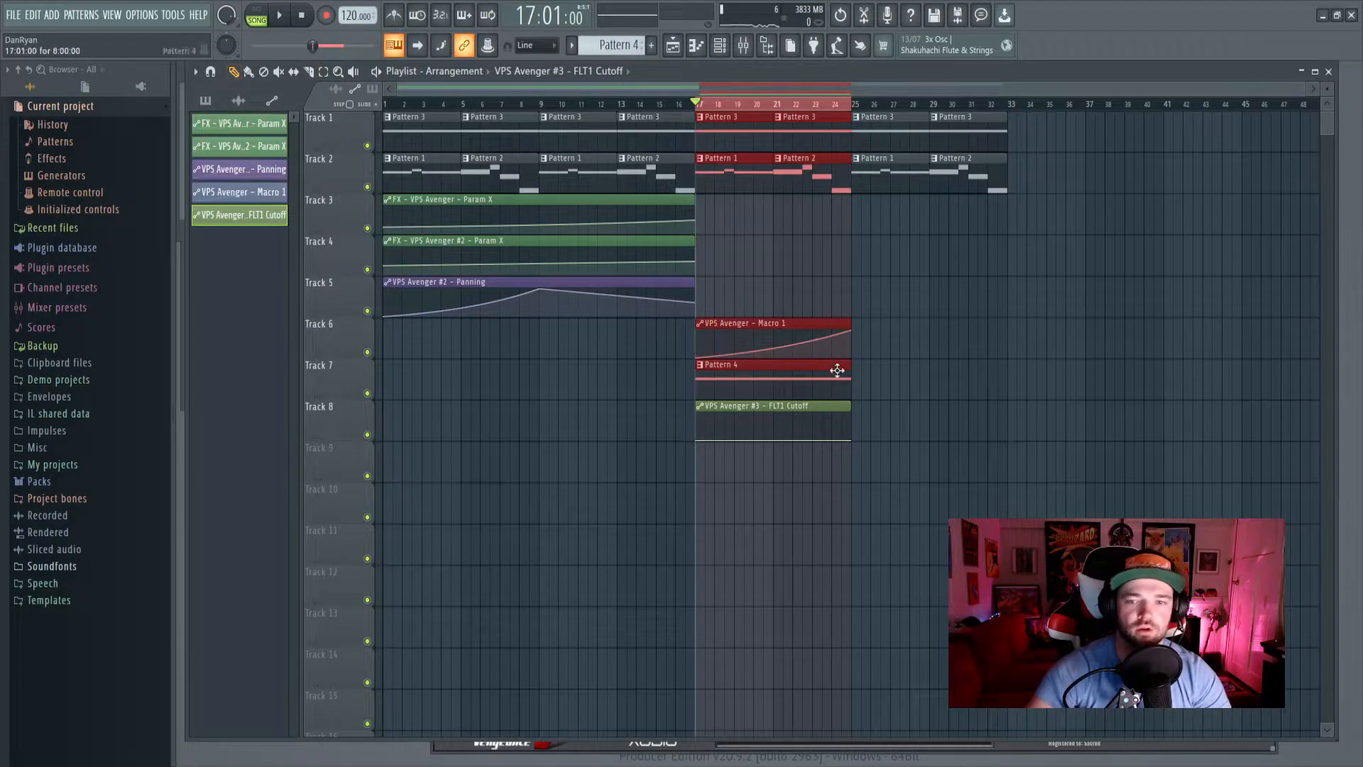
{"action": "left_click_drag", "start_coordinate": [852, 440], "coordinate": [857, 427]}
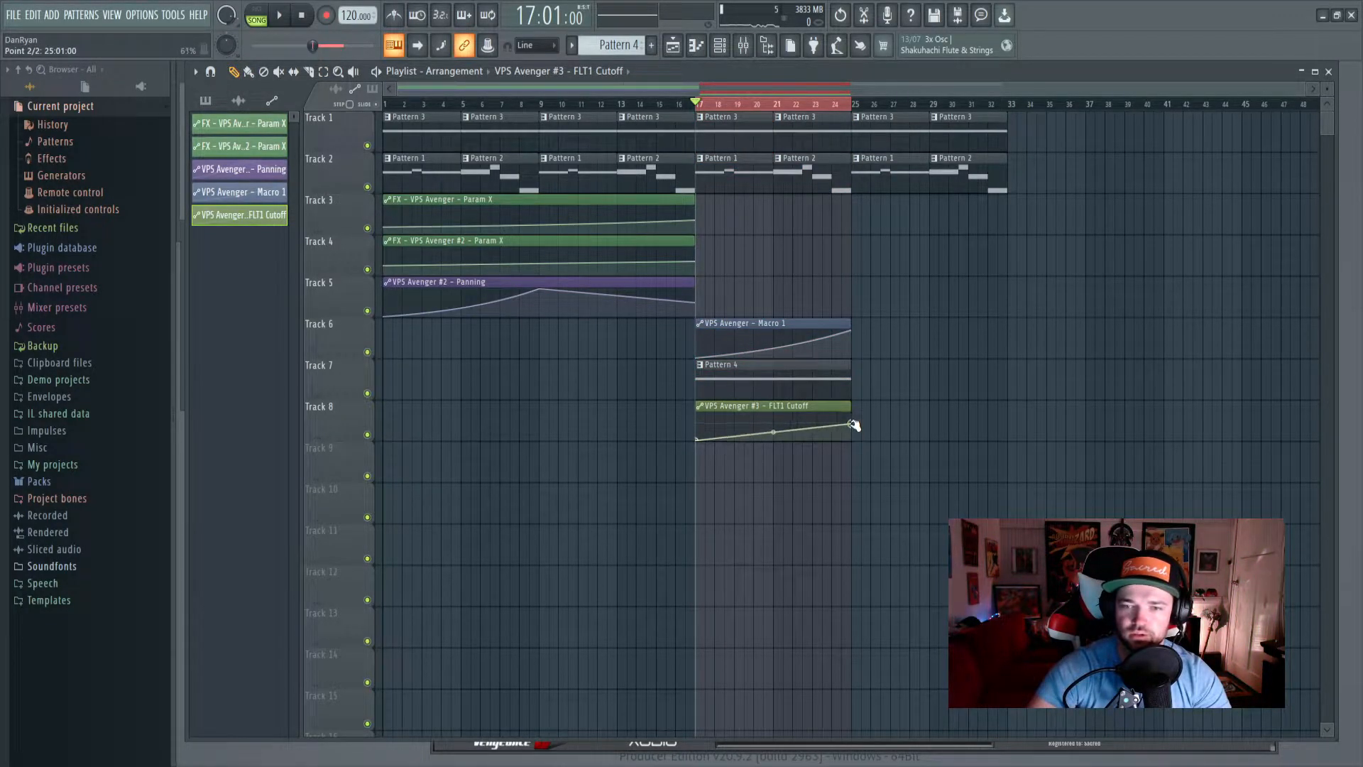
{"action": "left_click_drag", "start_coordinate": [853, 424], "coordinate": [851, 414]}
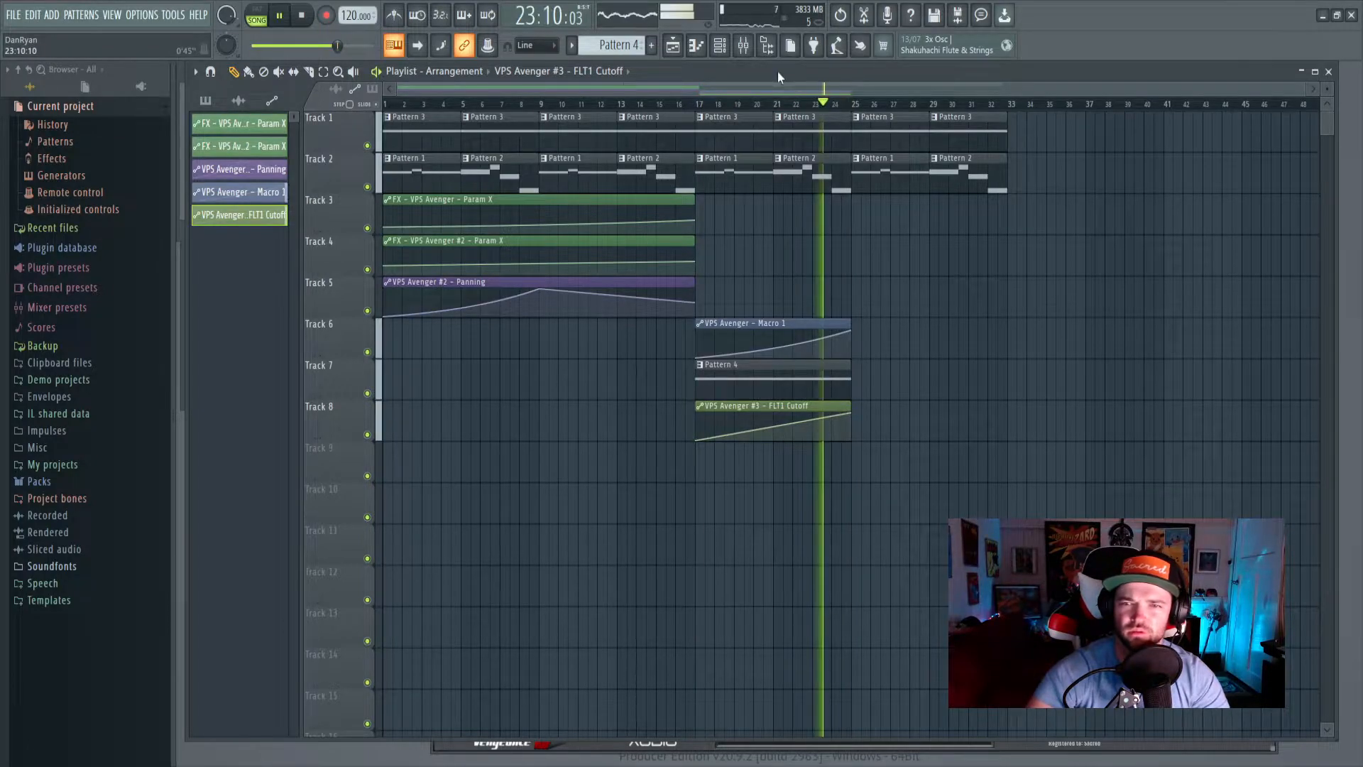
{"action": "left_click", "coordinate": [720, 45]}
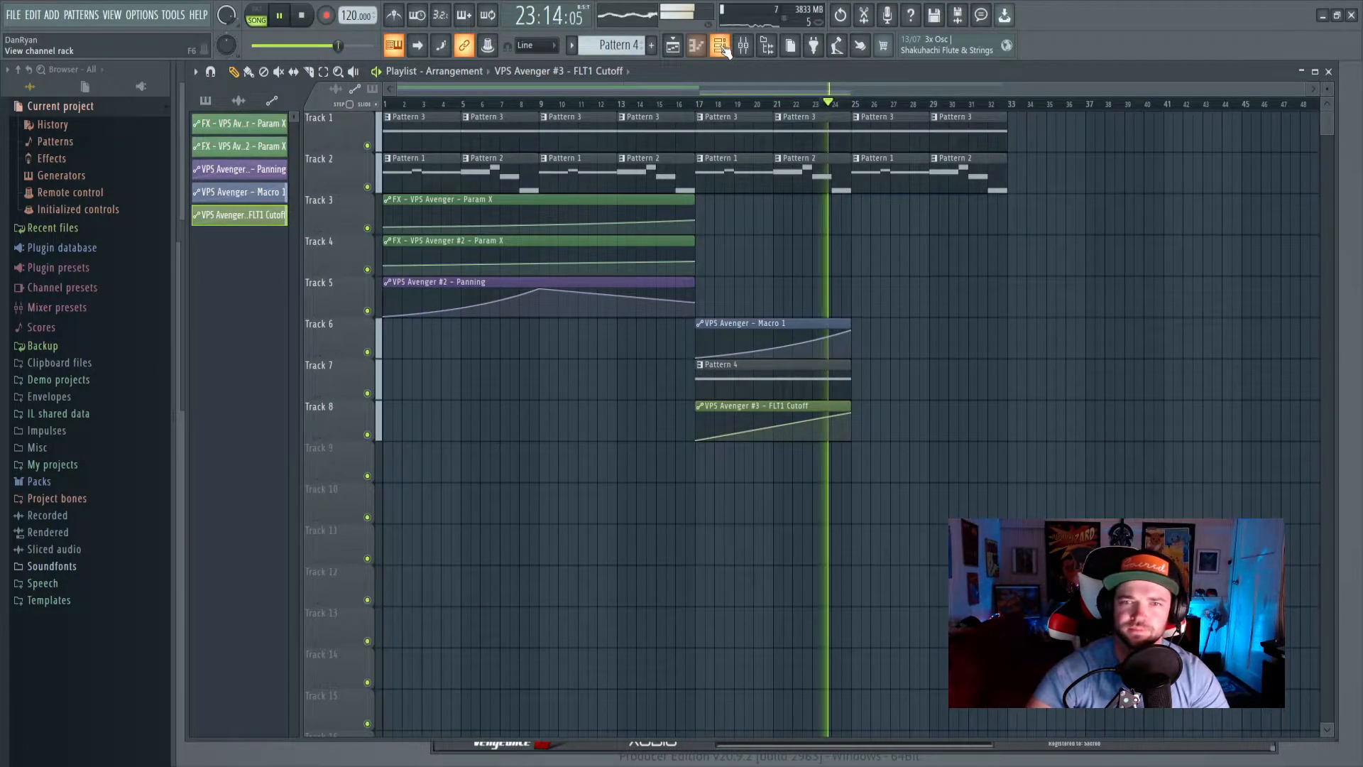
{"action": "right_click", "coordinate": [968, 457]}
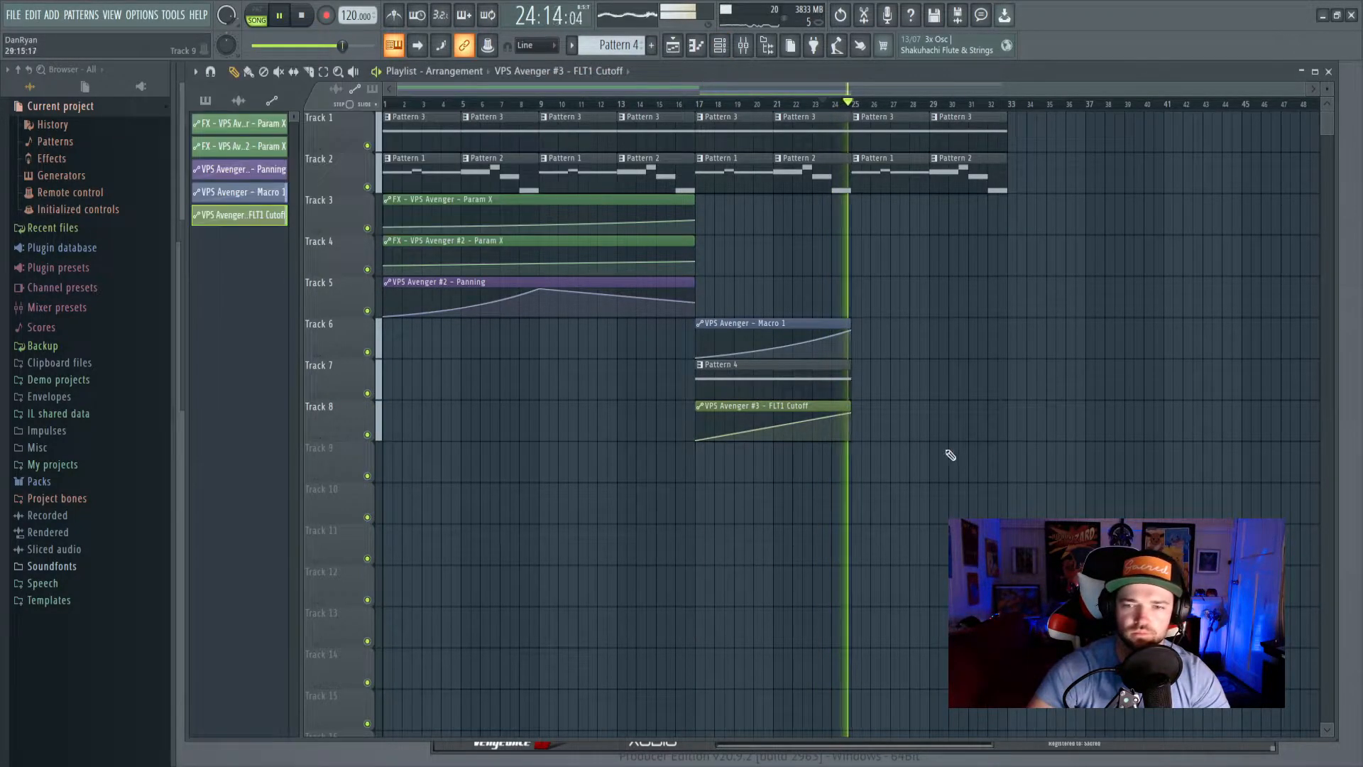
{"action": "key", "text": "space"}
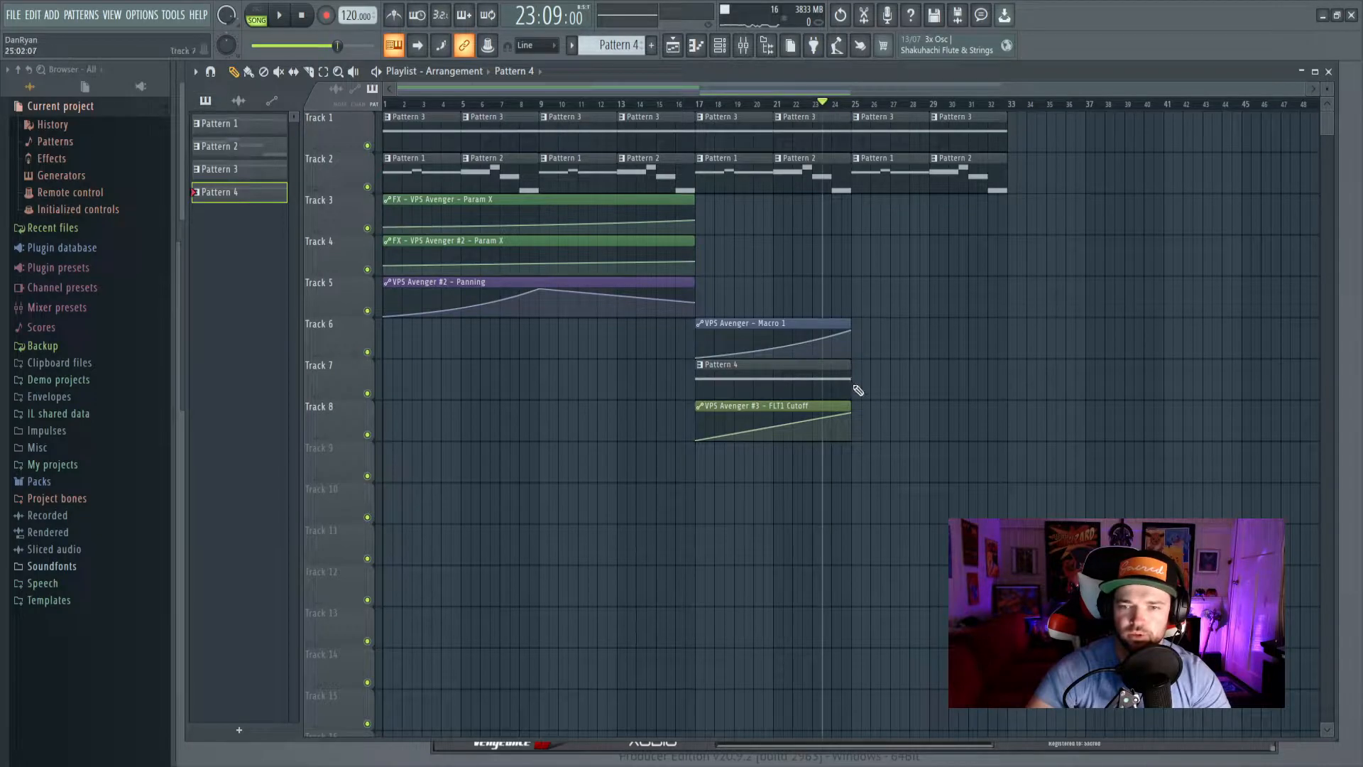
Place a second Pattern 4 clip on Track 7 at bar 25 and play the arrangement from bar 31.
{"action": "left_click", "coordinate": [855, 387]}
{"action": "key", "text": "space"}
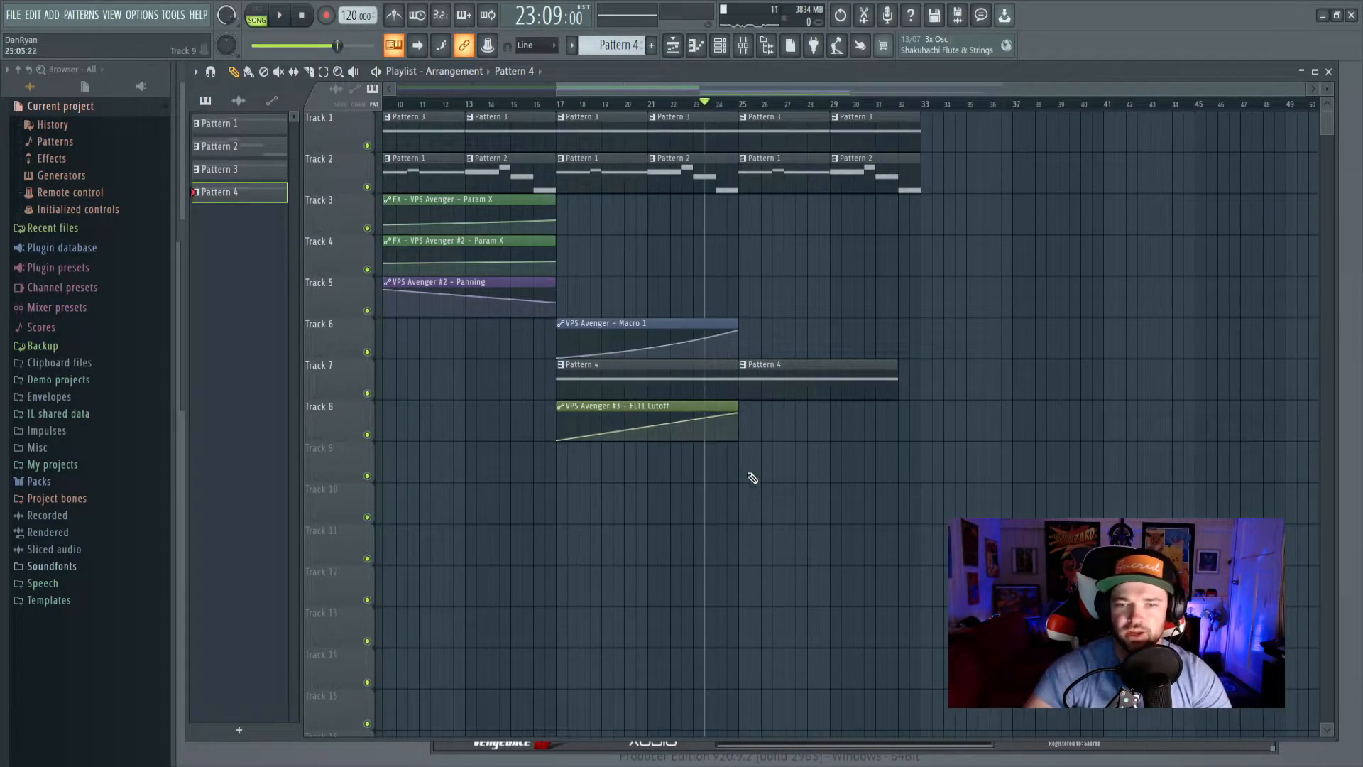
{"action": "left_click", "coordinate": [877, 105]}
{"action": "scroll", "coordinate": [878, 107], "scroll_direction": "up", "scroll_amount": 2}
{"action": "key", "text": "space"}
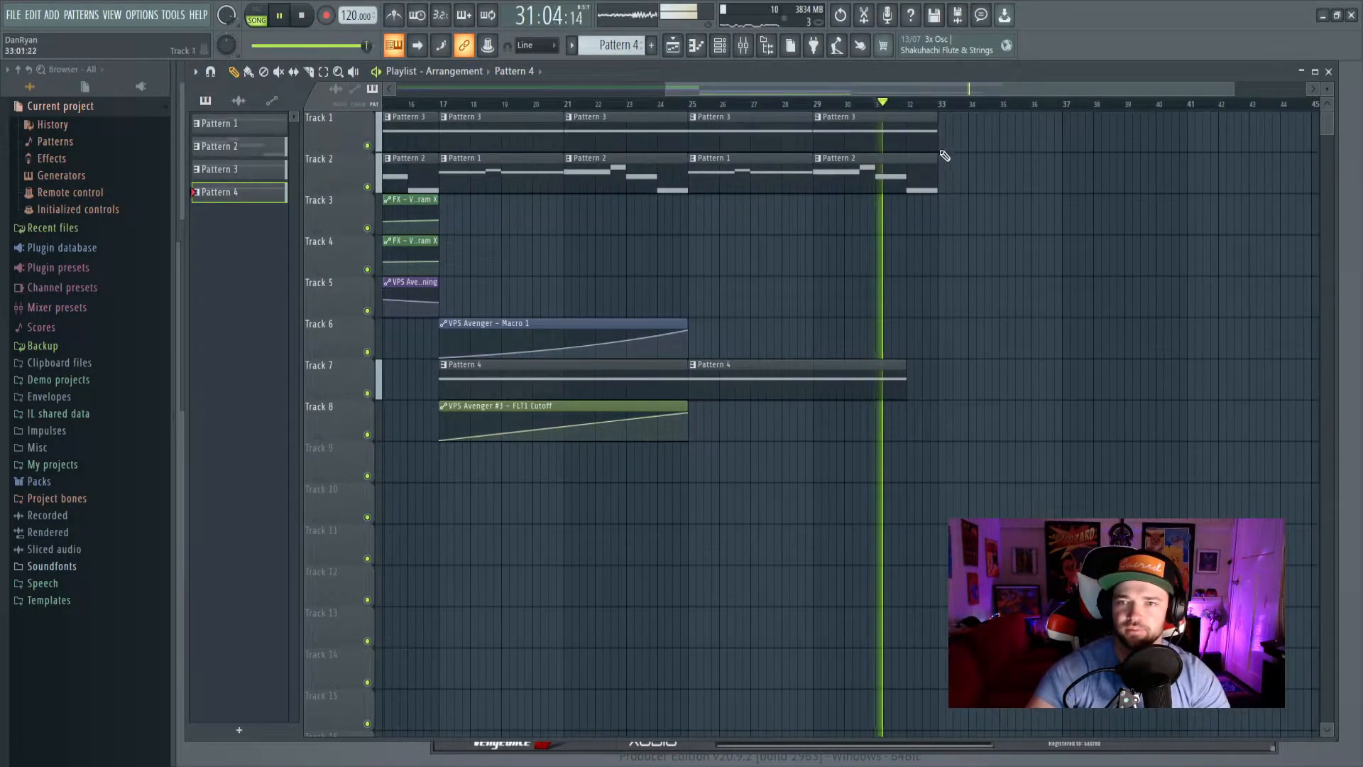
Shorten the last Pattern 3 clip on Track 1 to end at bar 32 and check the ending by playback.
{"action": "left_click_drag", "start_coordinate": [935, 140], "coordinate": [906, 141]}
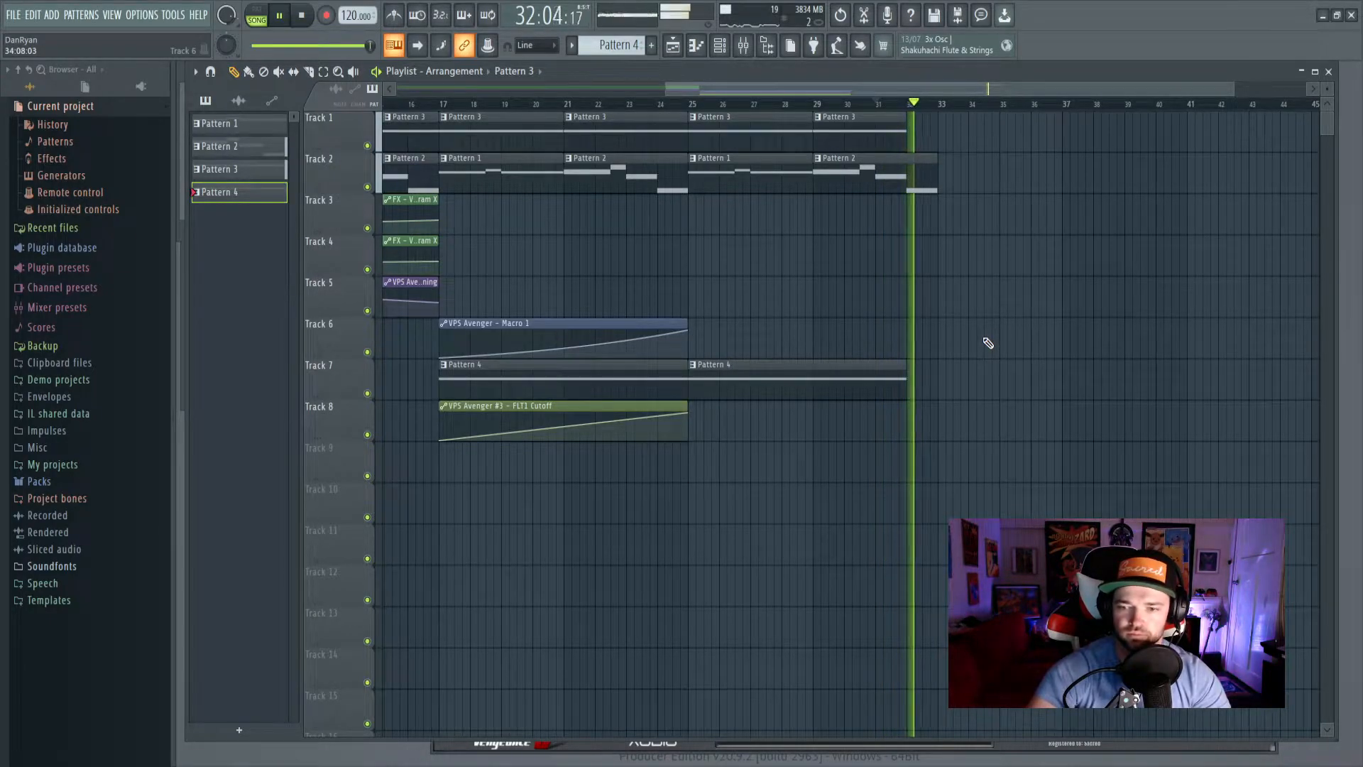
{"action": "left_click", "coordinate": [876, 105]}
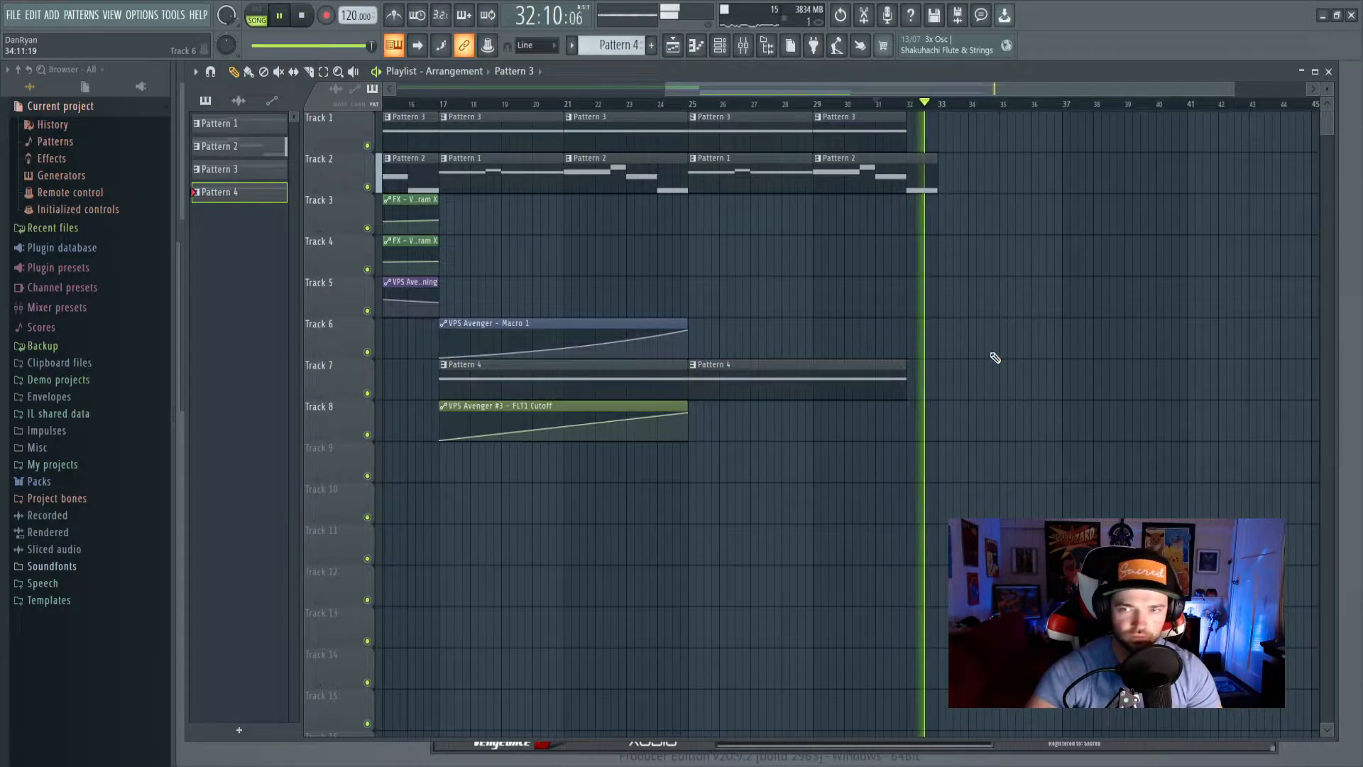
{"action": "key", "text": "space"}
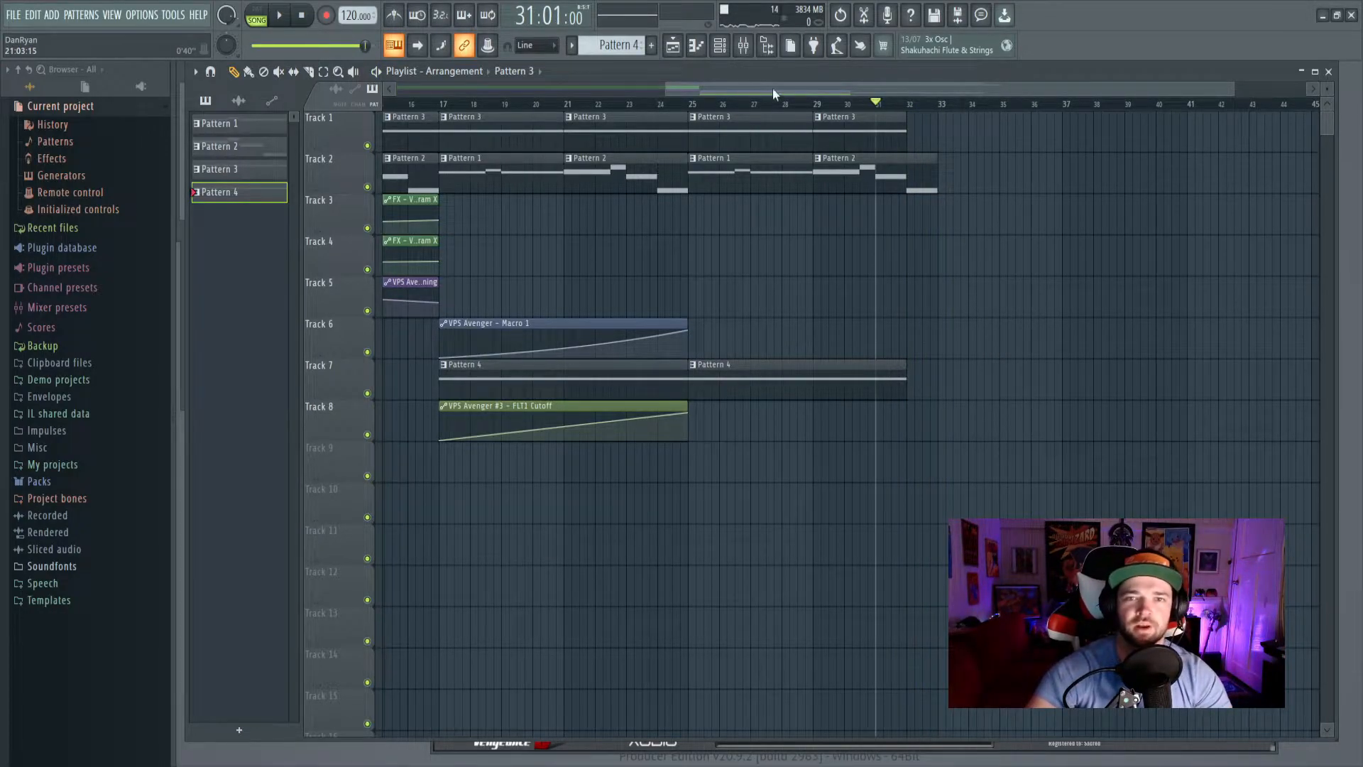
Clone the VPS Avenger #3 channel in Pattern 5 and load the DL Doomed Drums 4 preset in the copy.
{"action": "scroll", "coordinate": [637, 47], "scroll_direction": "up", "scroll_amount": 1}
{"action": "left_click", "coordinate": [718, 46]}
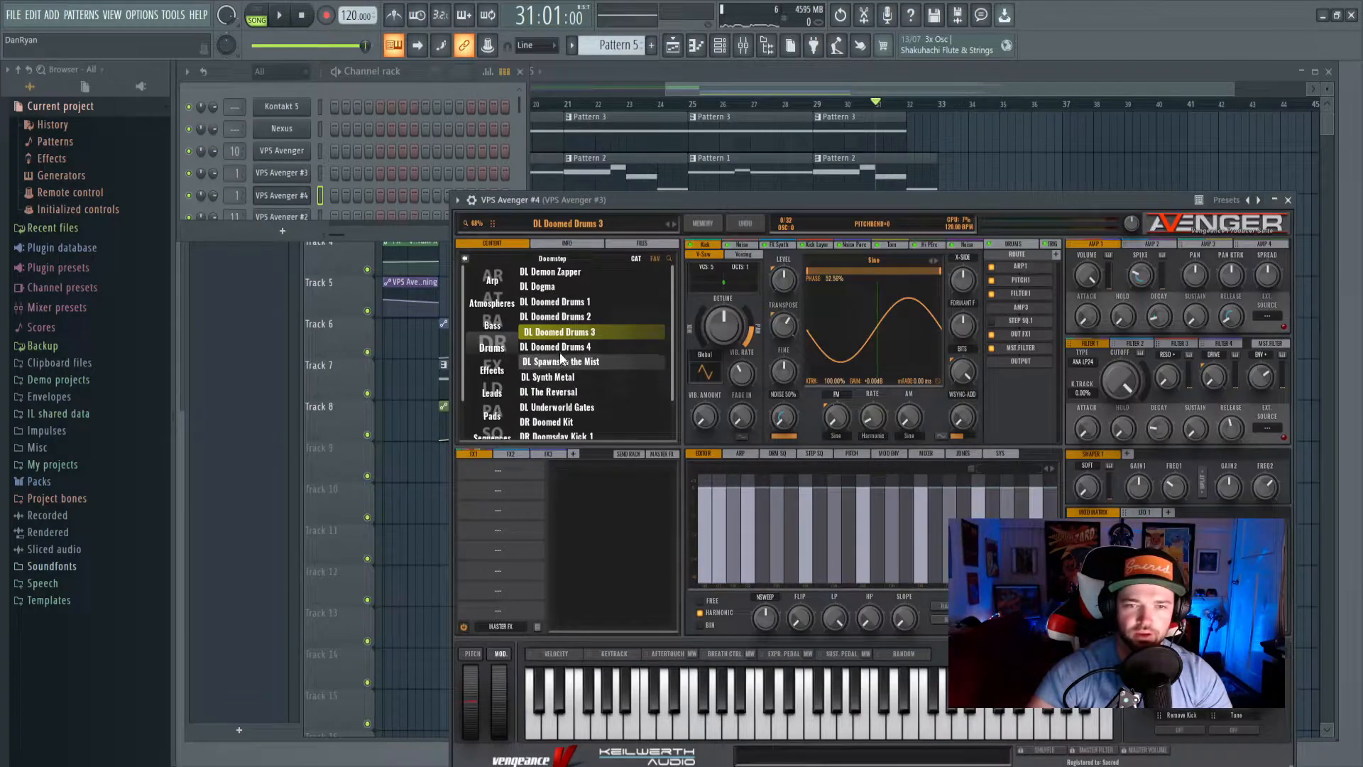
{"action": "left_click", "coordinate": [565, 349]}
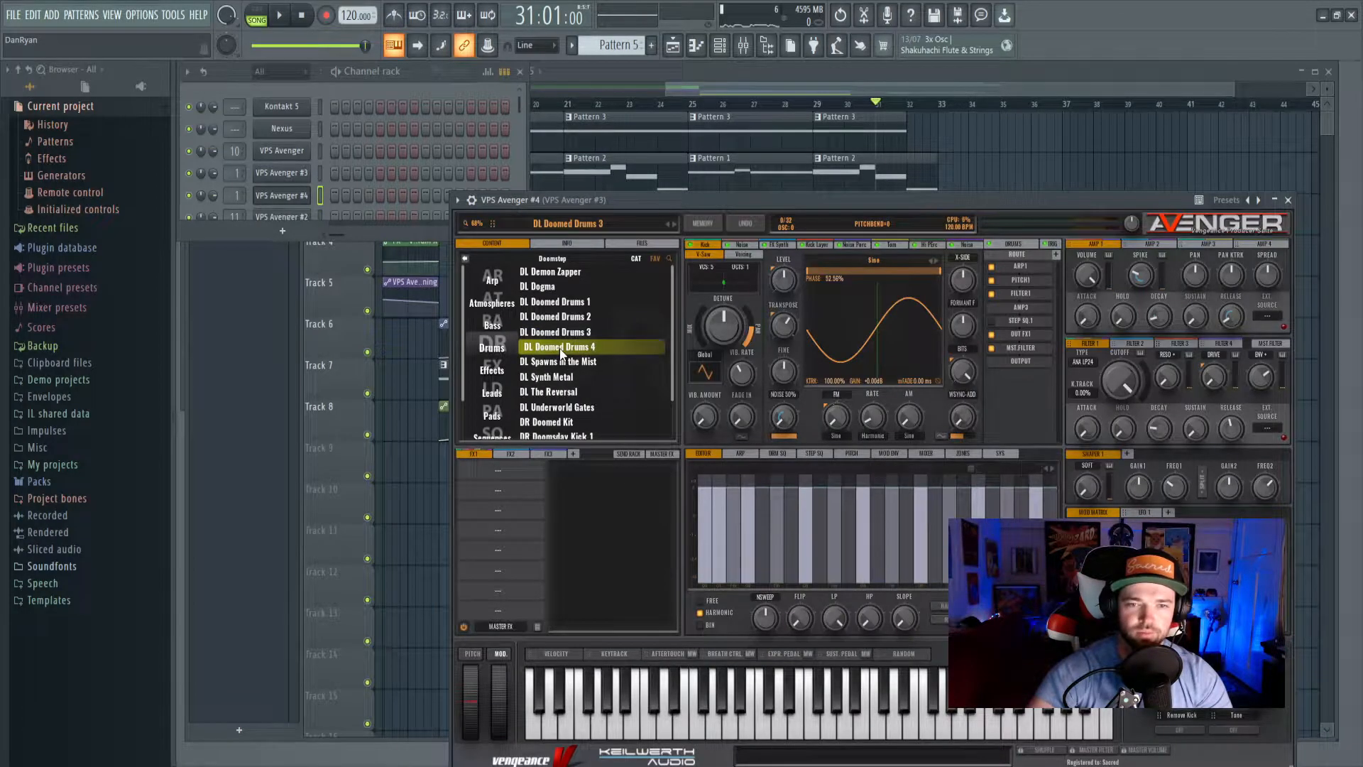
Draw an eight-bar A3 test note for VPS Avenger #4 in Pattern 5, then load and audition the DR Doomed Kit preset.
{"action": "right_click", "coordinate": [288, 196]}
{"action": "left_click", "coordinate": [322, 203]}
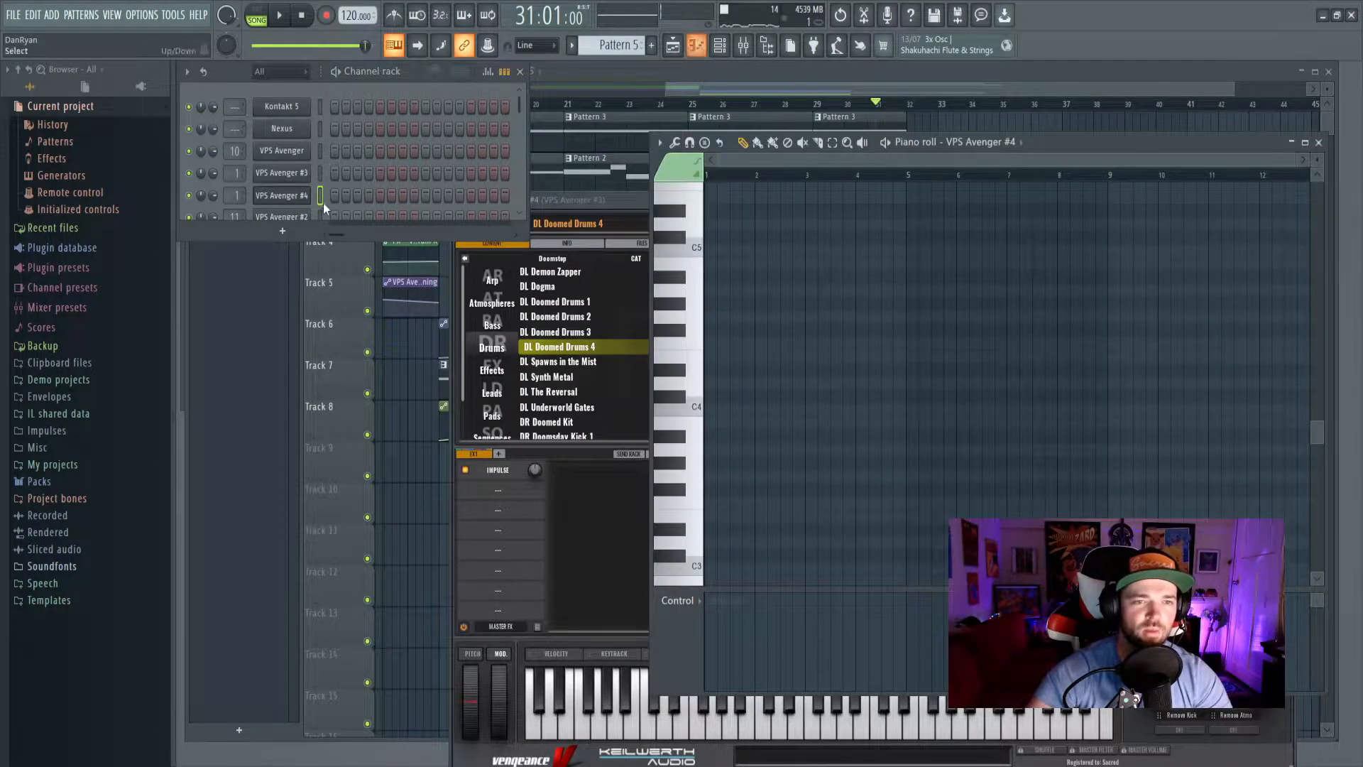
{"action": "left_click", "coordinate": [751, 317]}
{"action": "left_click_drag", "start_coordinate": [774, 317], "coordinate": [725, 383]}
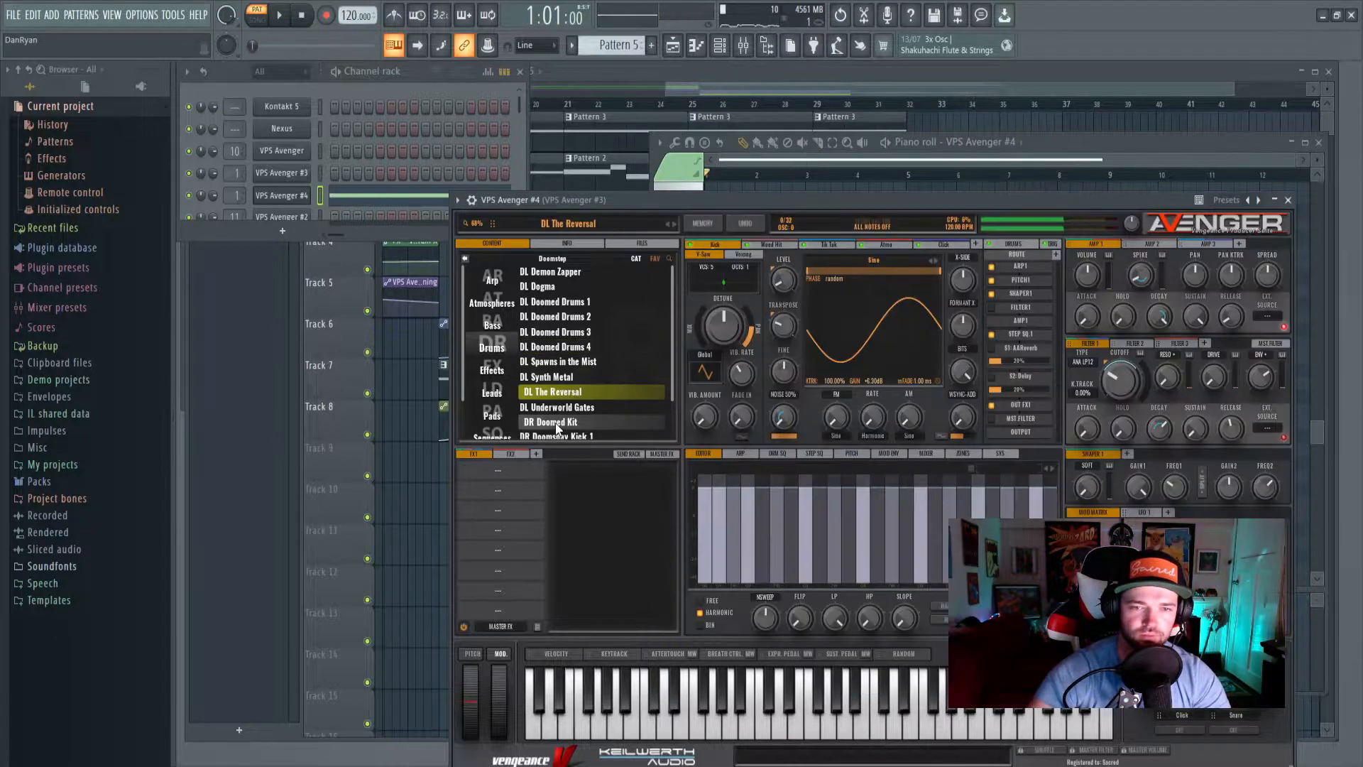
{"action": "left_click", "coordinate": [556, 424]}
{"action": "key", "text": "space"}
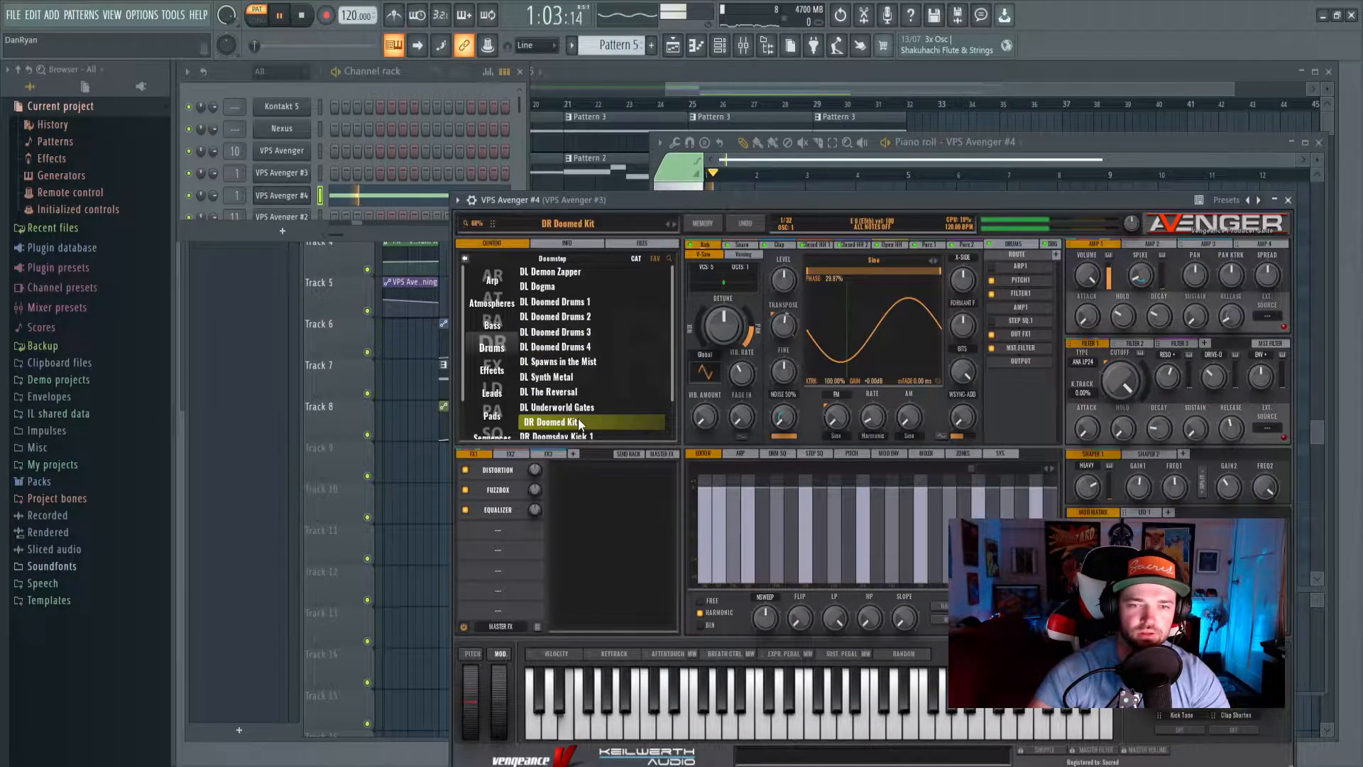
{"action": "key", "text": "space"}
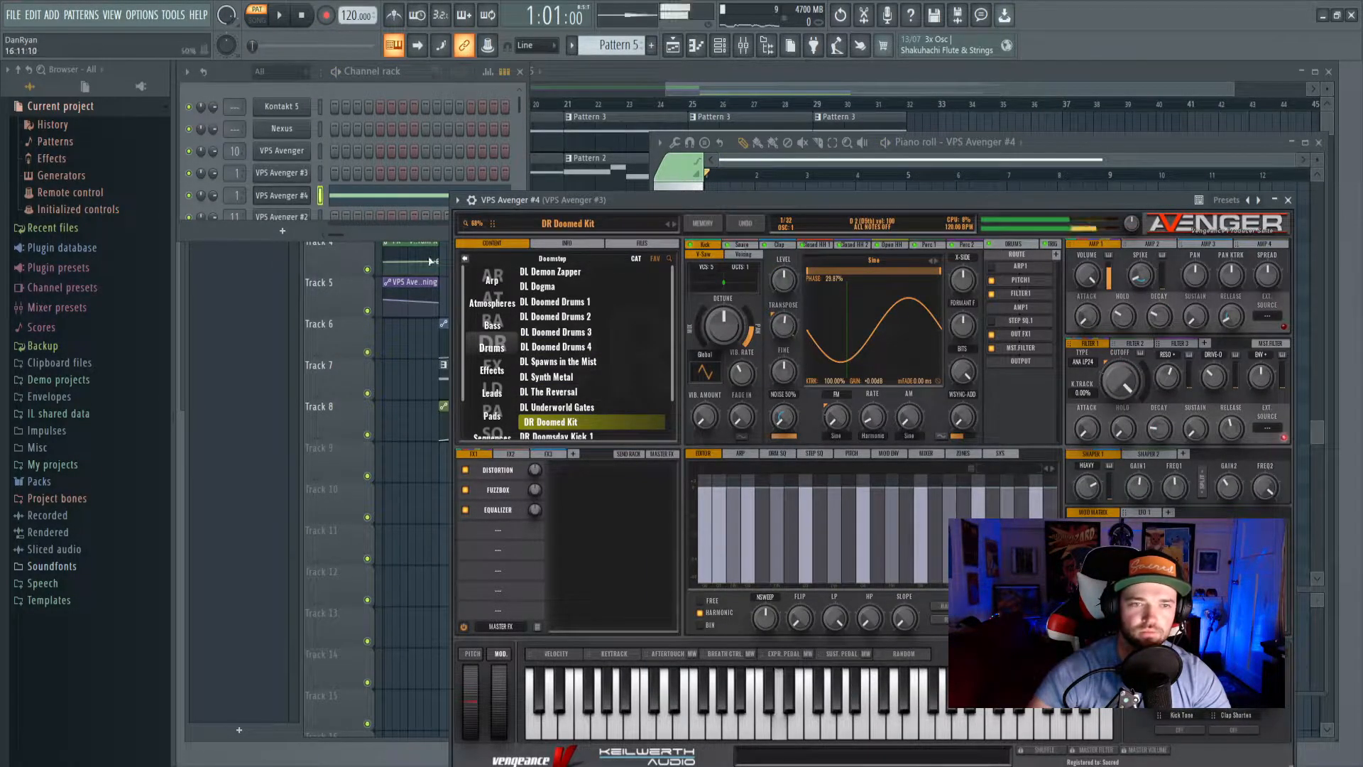
Build a two-bar drum pattern for VPS Avenger #4 from A3, G4, B4 and D5 notes, filling in the A3 hits of bar 2.
{"action": "left_click", "coordinate": [346, 197]}
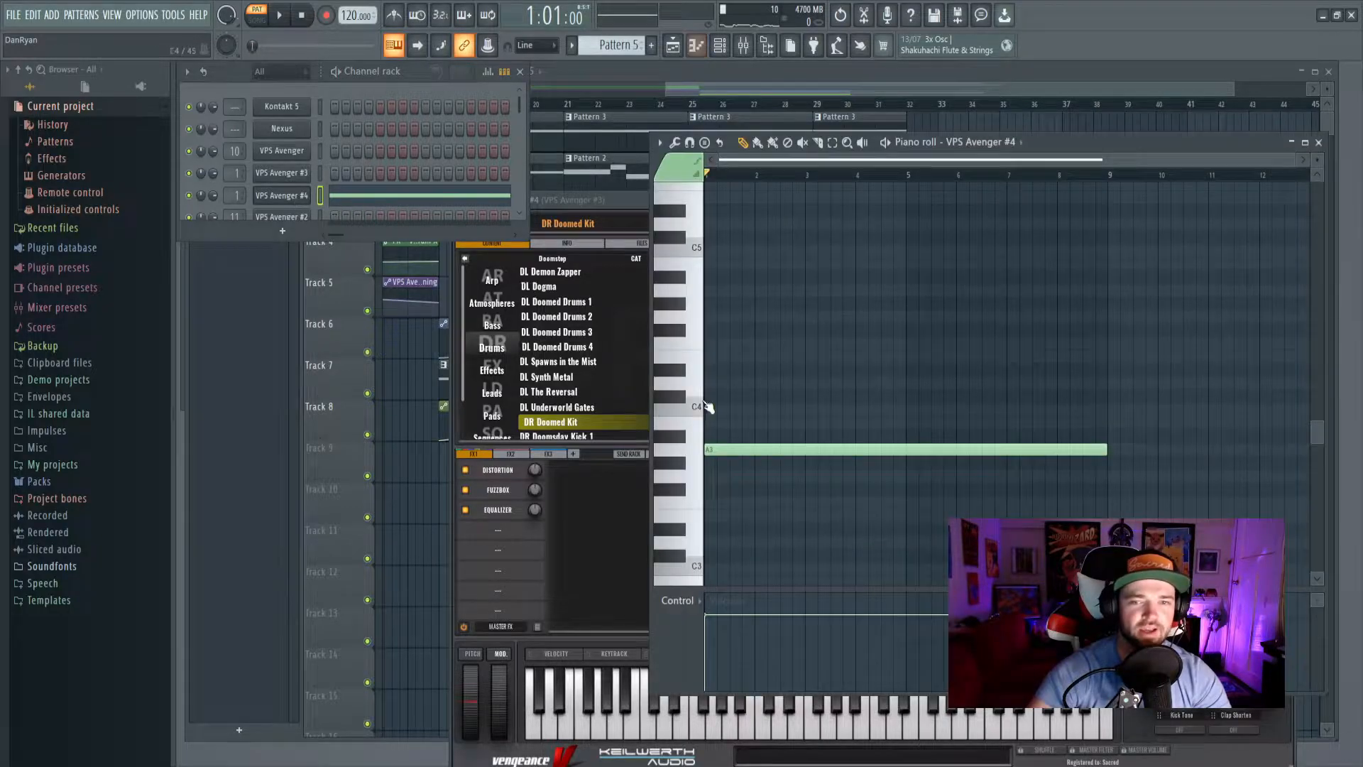
{"action": "key", "text": "space"}
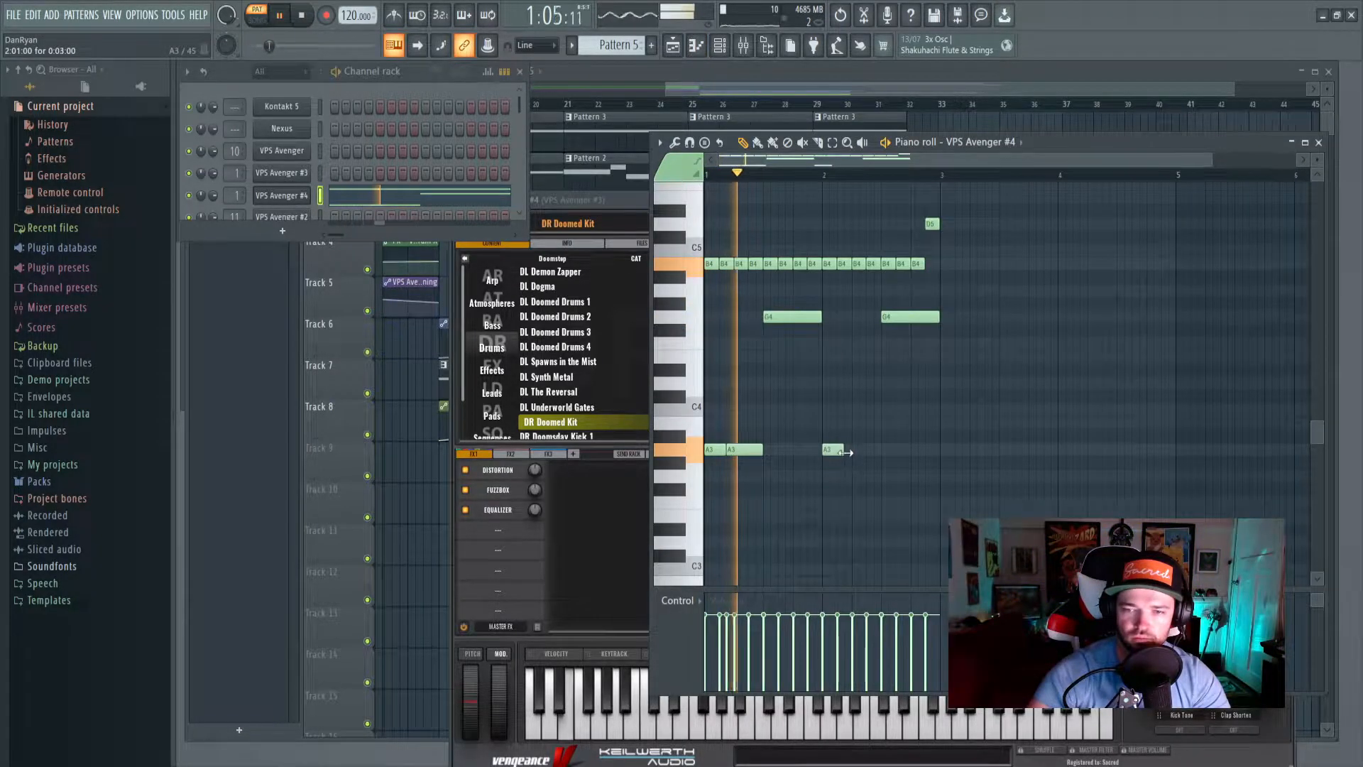
{"action": "left_click", "coordinate": [849, 452]}
{"action": "left_click_drag", "start_coordinate": [868, 452], "coordinate": [911, 451]}
{"action": "left_click", "coordinate": [917, 450]}
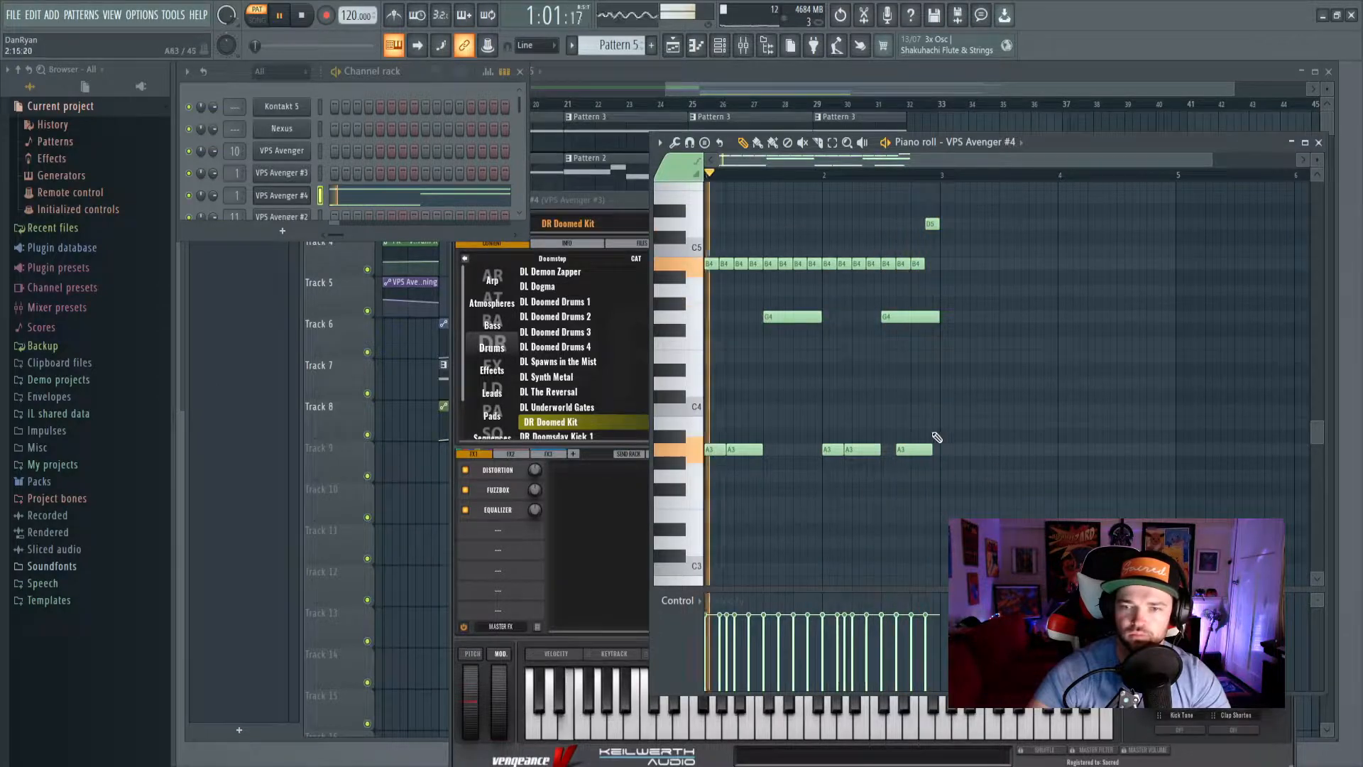
{"action": "key", "text": "space"}
Enlarge the channel rack, clone the VPS Avenger #4 channel twice and reopen the original channel's drum notes.
{"action": "left_click", "coordinate": [920, 70]}
{"action": "scroll", "coordinate": [919, 190], "scroll_direction": "right", "scroll_amount": 2}
{"action": "left_click", "coordinate": [864, 247]}
{"action": "left_click", "coordinate": [720, 46]}
{"action": "double_click", "coordinate": [897, 267]}
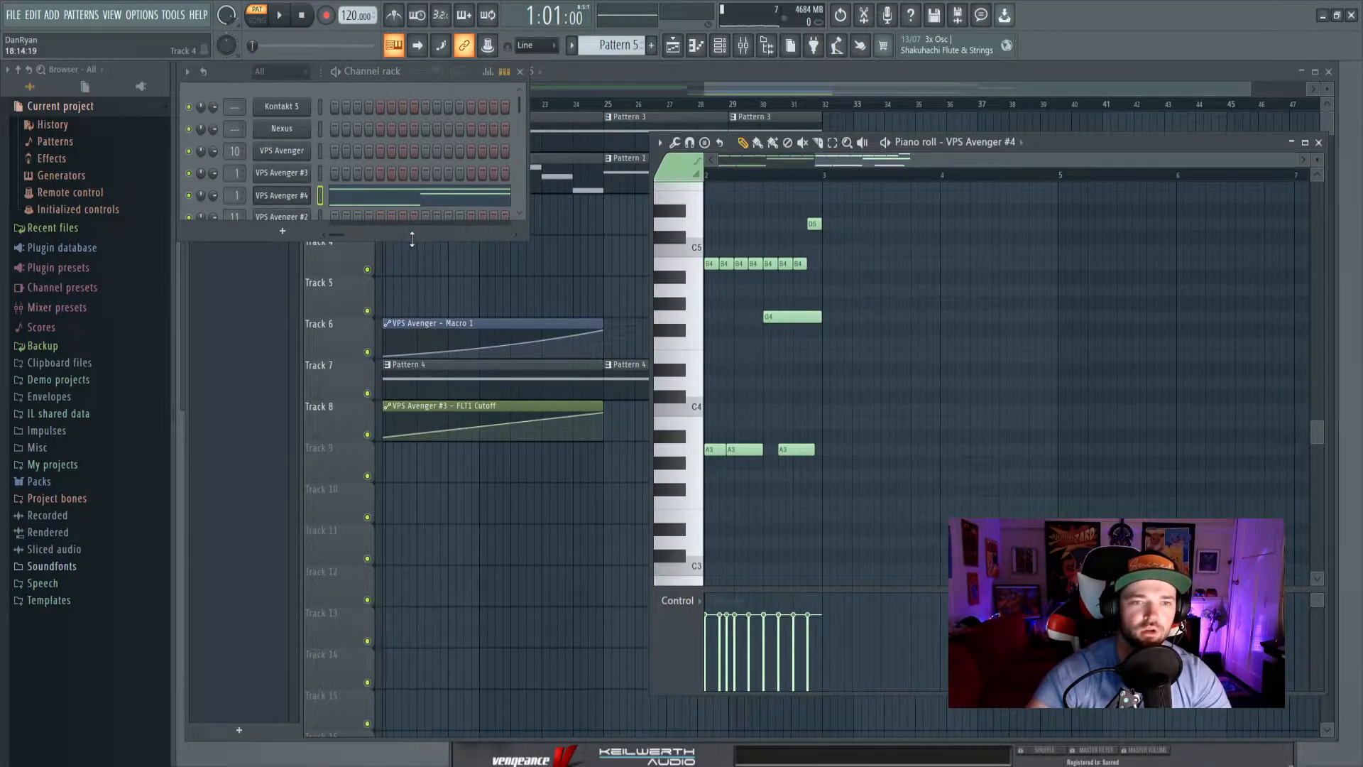
{"action": "left_click_drag", "start_coordinate": [412, 239], "coordinate": [402, 325]}
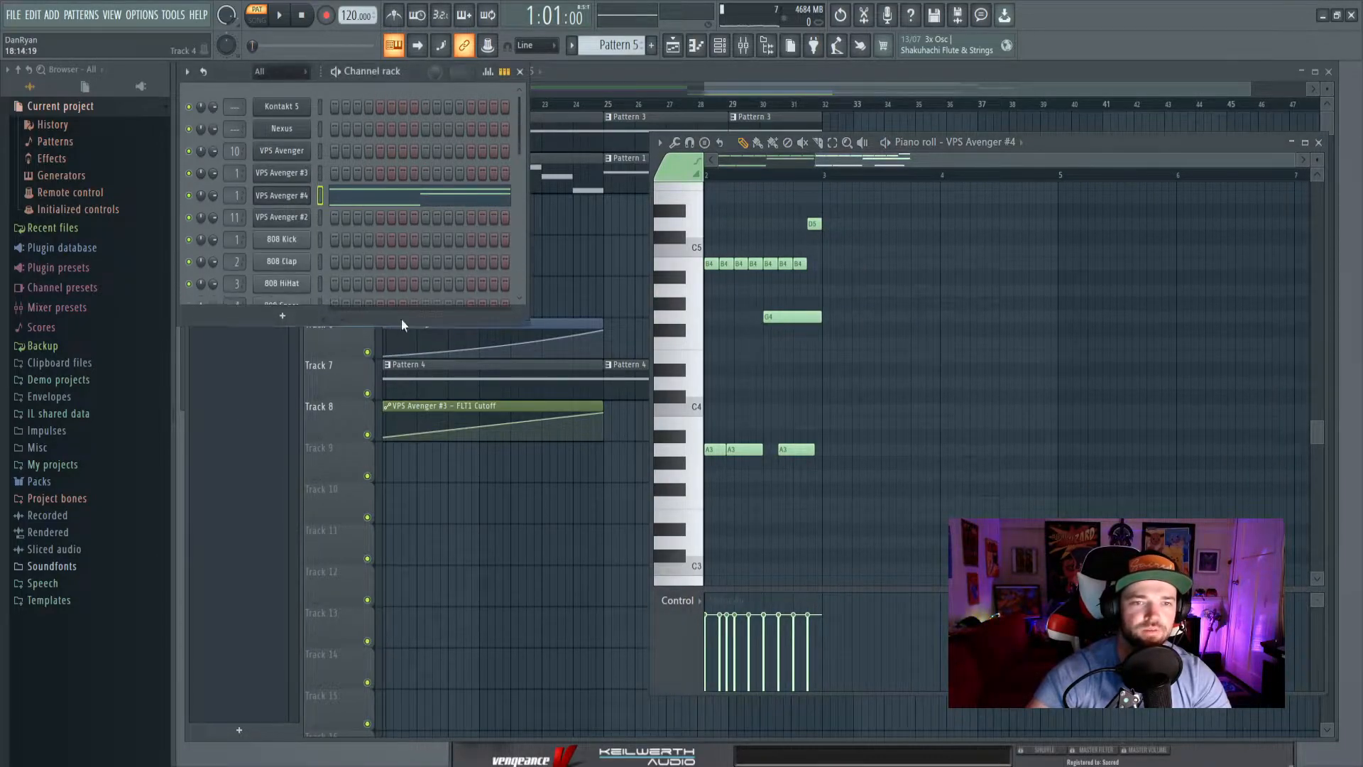
{"action": "left_click", "coordinate": [293, 197]}
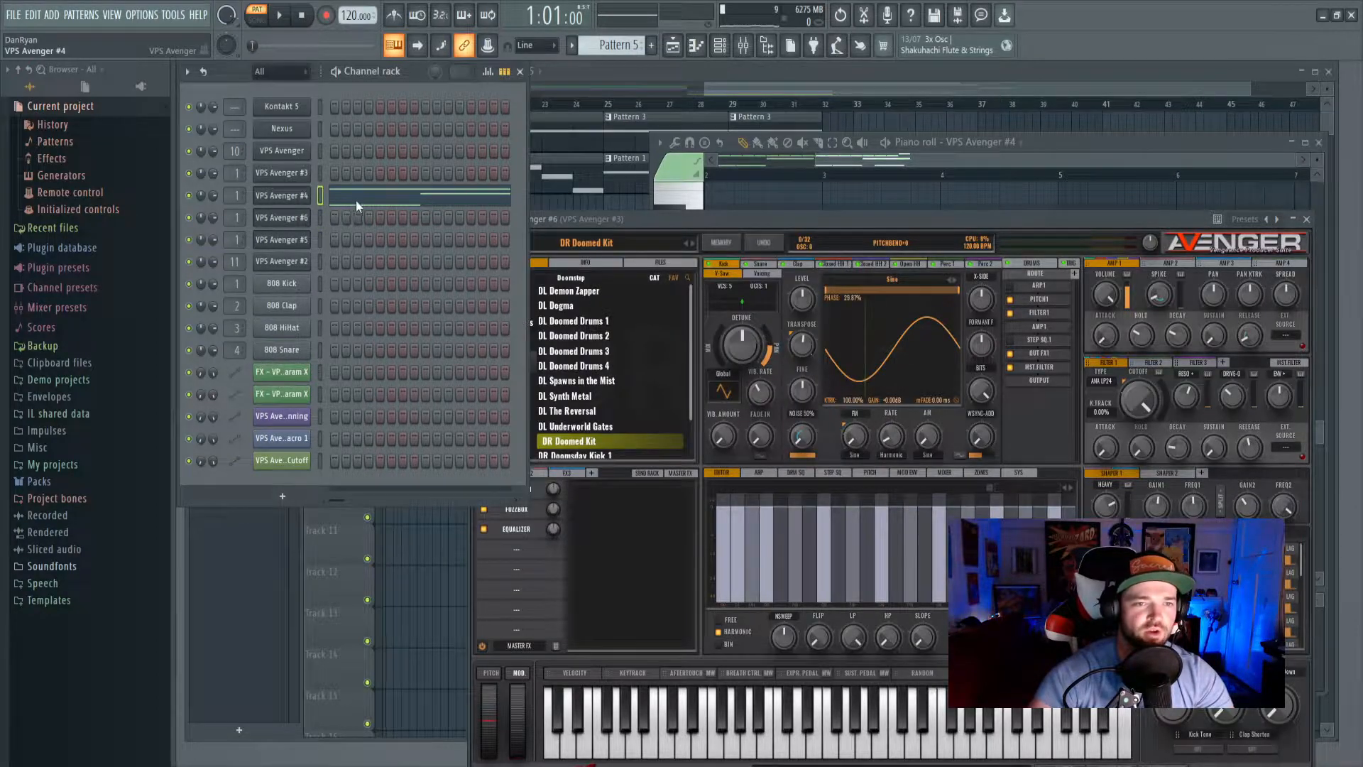
{"action": "left_click", "coordinate": [355, 200]}
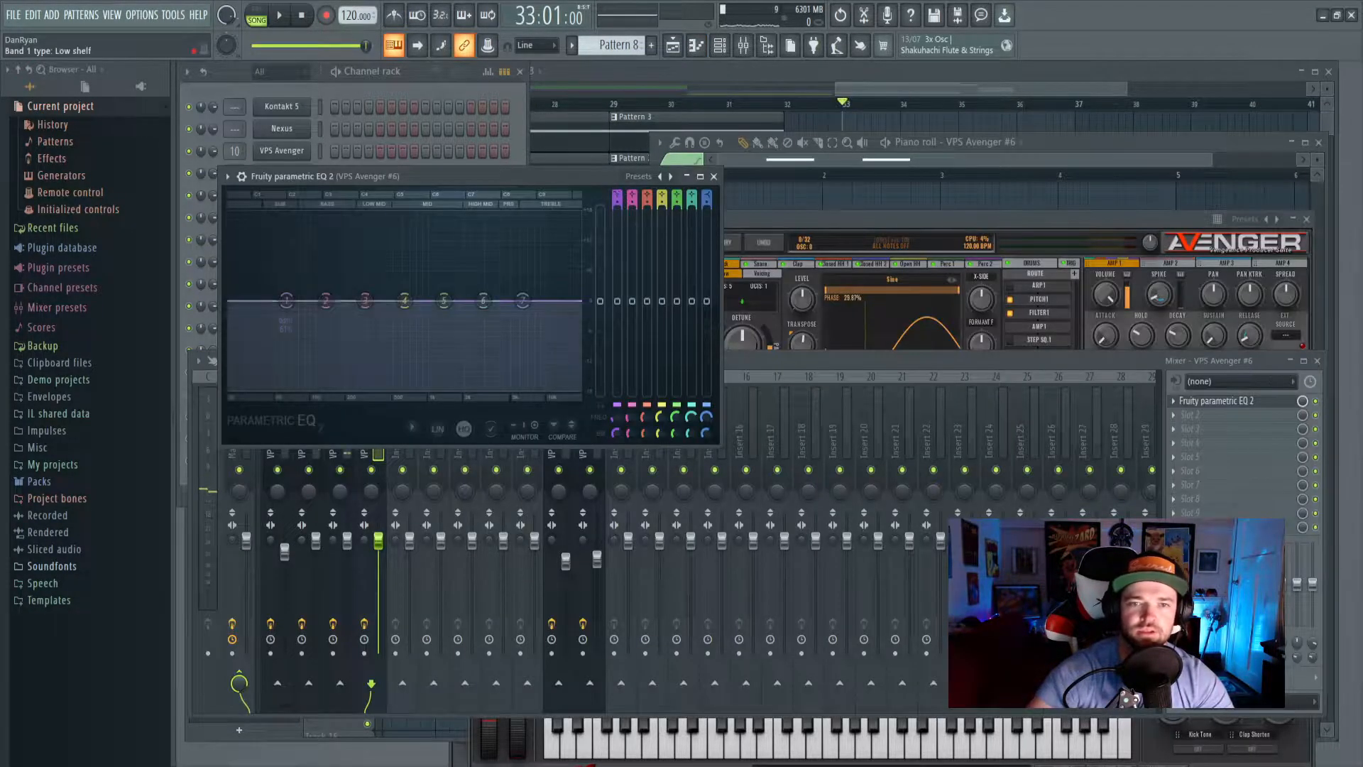
On VPS Avenger #6's Parametric EQ 2, make band 1 a high-pass with a raised cutoff and cut a deep, narrow notch with band 4.
{"action": "left_click_drag", "start_coordinate": [617, 195], "coordinate": [617, 203]}
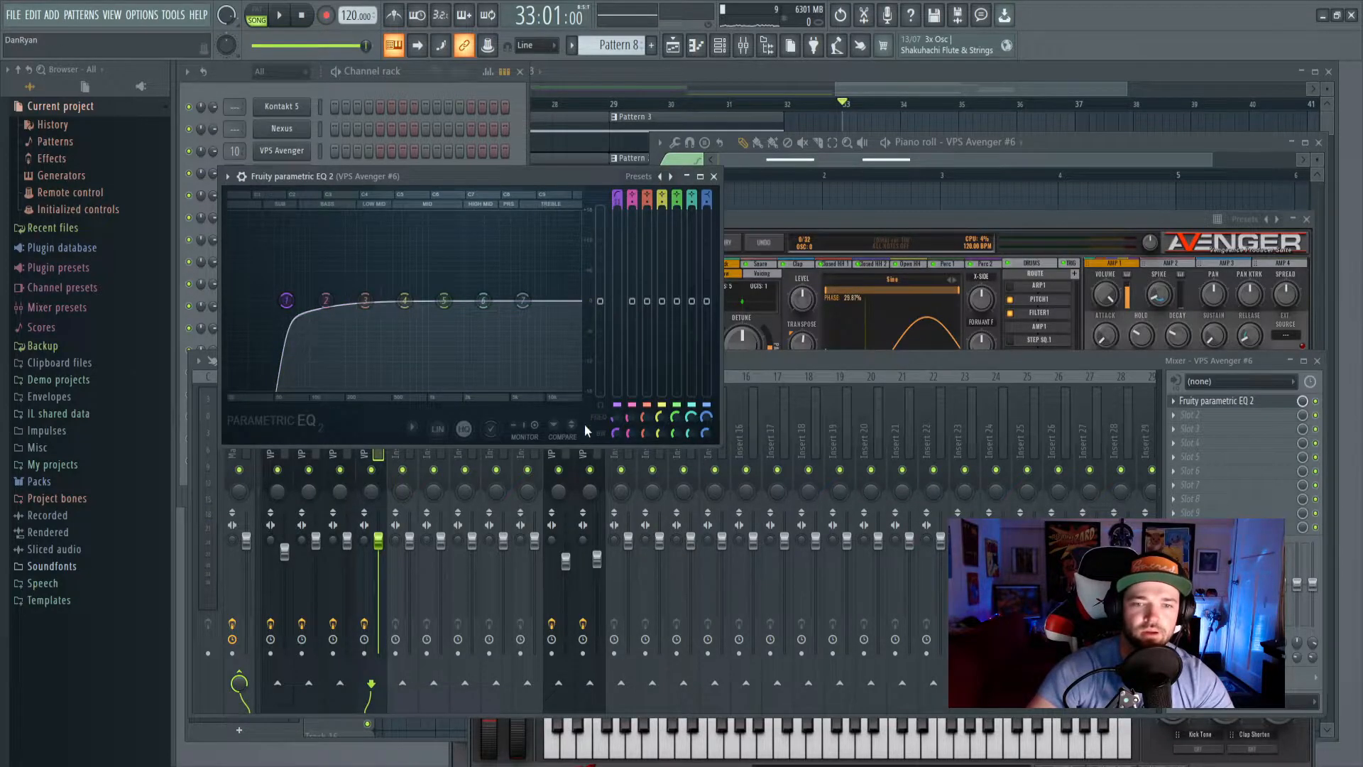
{"action": "left_click_drag", "start_coordinate": [617, 419], "coordinate": [617, 412]}
{"action": "left_click_drag", "start_coordinate": [405, 301], "coordinate": [390, 386]}
{"action": "scroll", "coordinate": [416, 363], "scroll_direction": "down", "scroll_amount": 5}
{"action": "scroll", "coordinate": [421, 363], "scroll_direction": "down", "scroll_amount": 2}
{"action": "key", "text": "space"}
{"action": "key", "text": "space"}
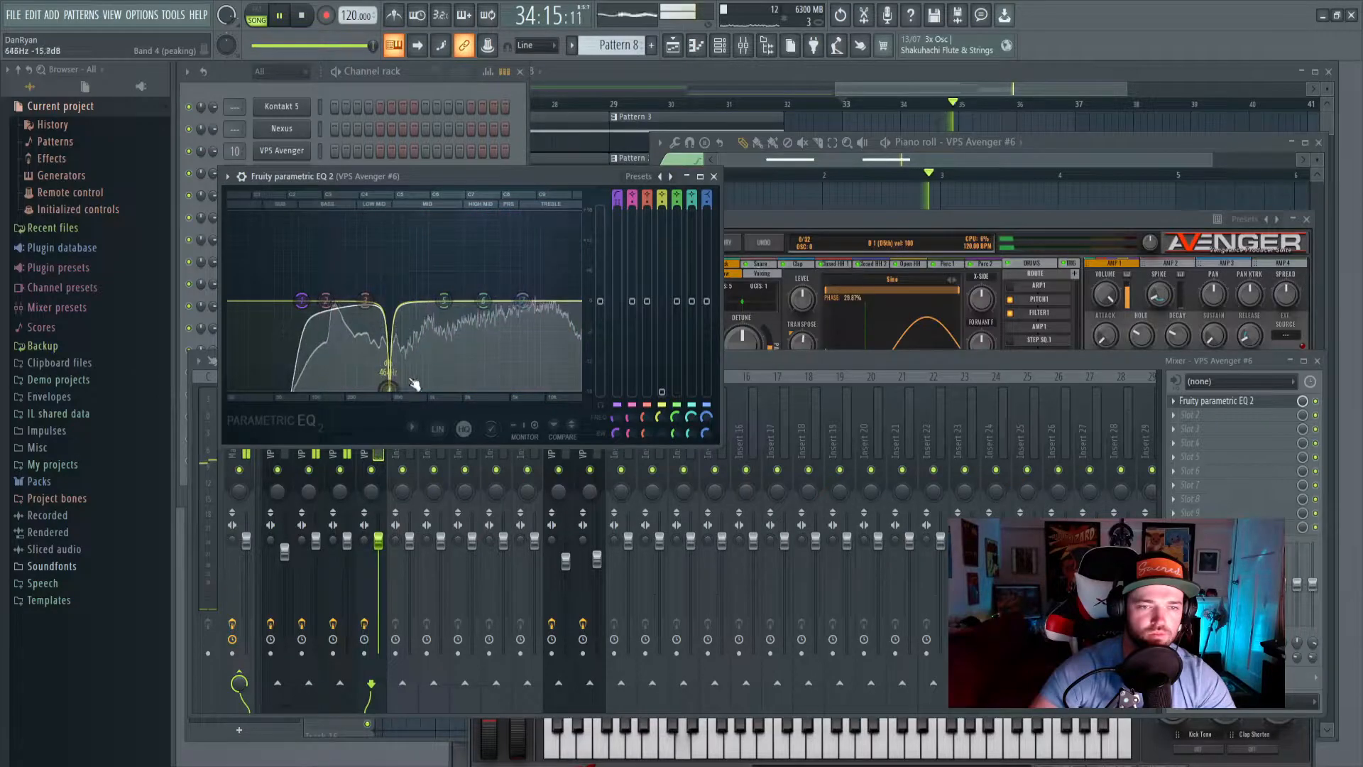
On VPS Avenger #6's Parametric EQ 2, cut bands 6 and 7 slightly and boost band 3 a little while playing back.
{"action": "key", "text": "space"}
{"action": "key", "text": "space"}
{"action": "left_click_drag", "start_coordinate": [522, 301], "coordinate": [527, 313]}
{"action": "left_click_drag", "start_coordinate": [365, 299], "coordinate": [371, 286]}
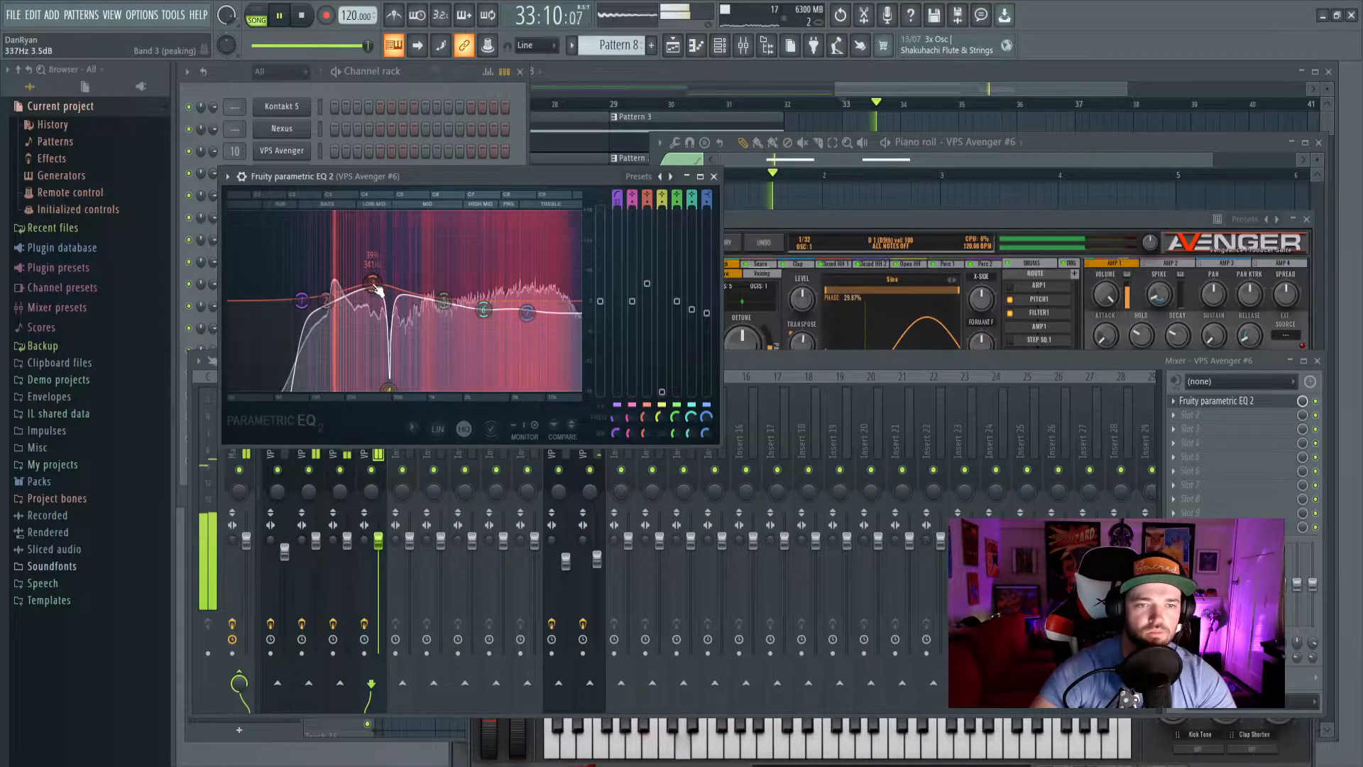
{"action": "left_click", "coordinate": [825, 357]}
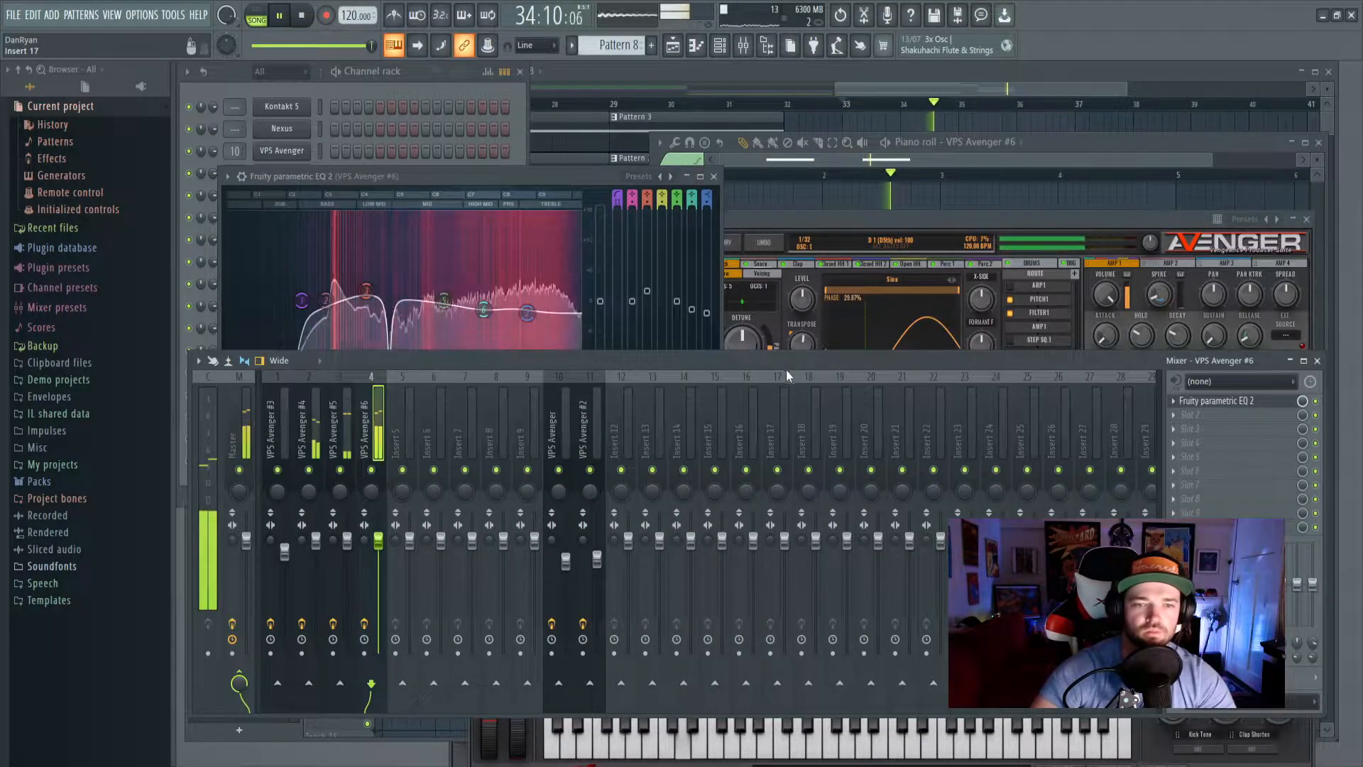
{"action": "key", "text": "space"}
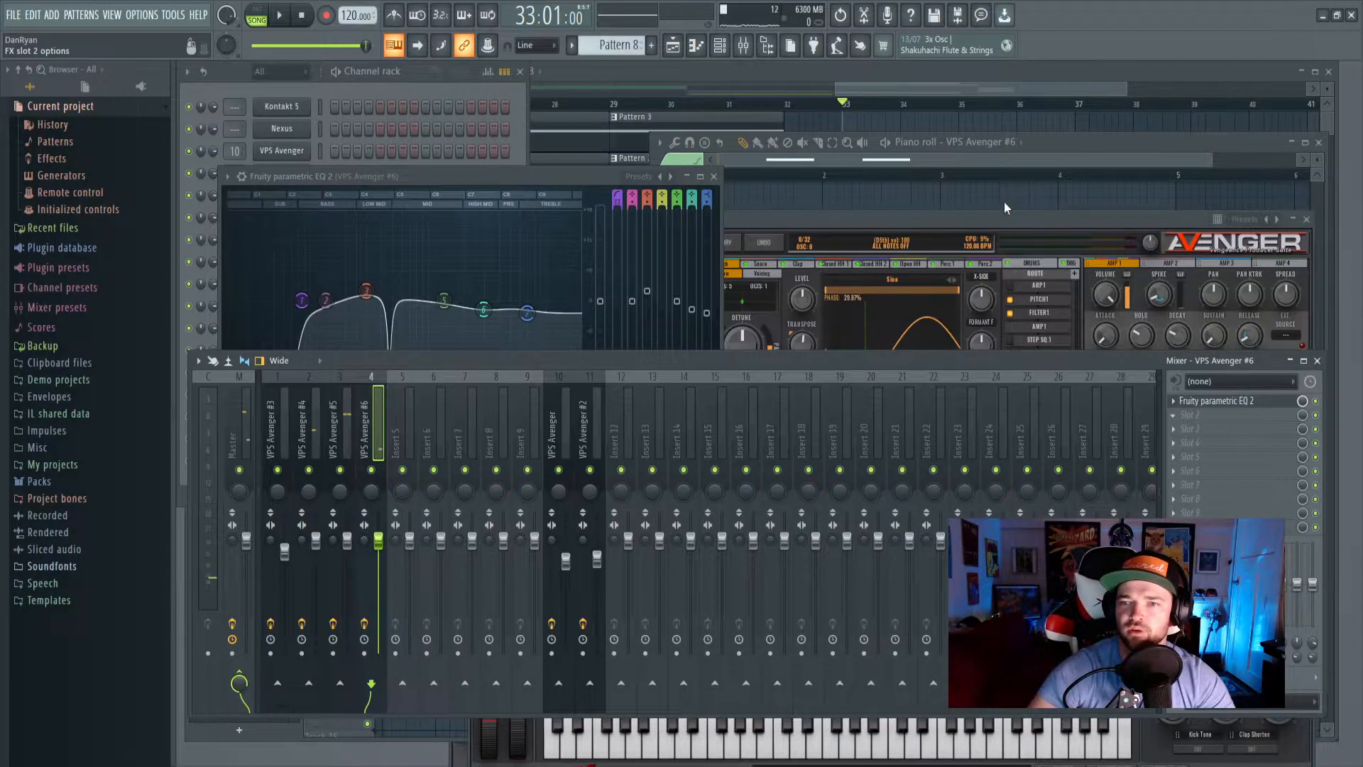
Add Fruity Reeverb 2 to VPS Avenger #6's second effect slot and turn its mix level down during playback.
{"action": "left_click", "coordinate": [1004, 202]}
{"action": "key", "text": "space"}
{"action": "left_click_drag", "start_coordinate": [1304, 416], "coordinate": [1304, 454]}
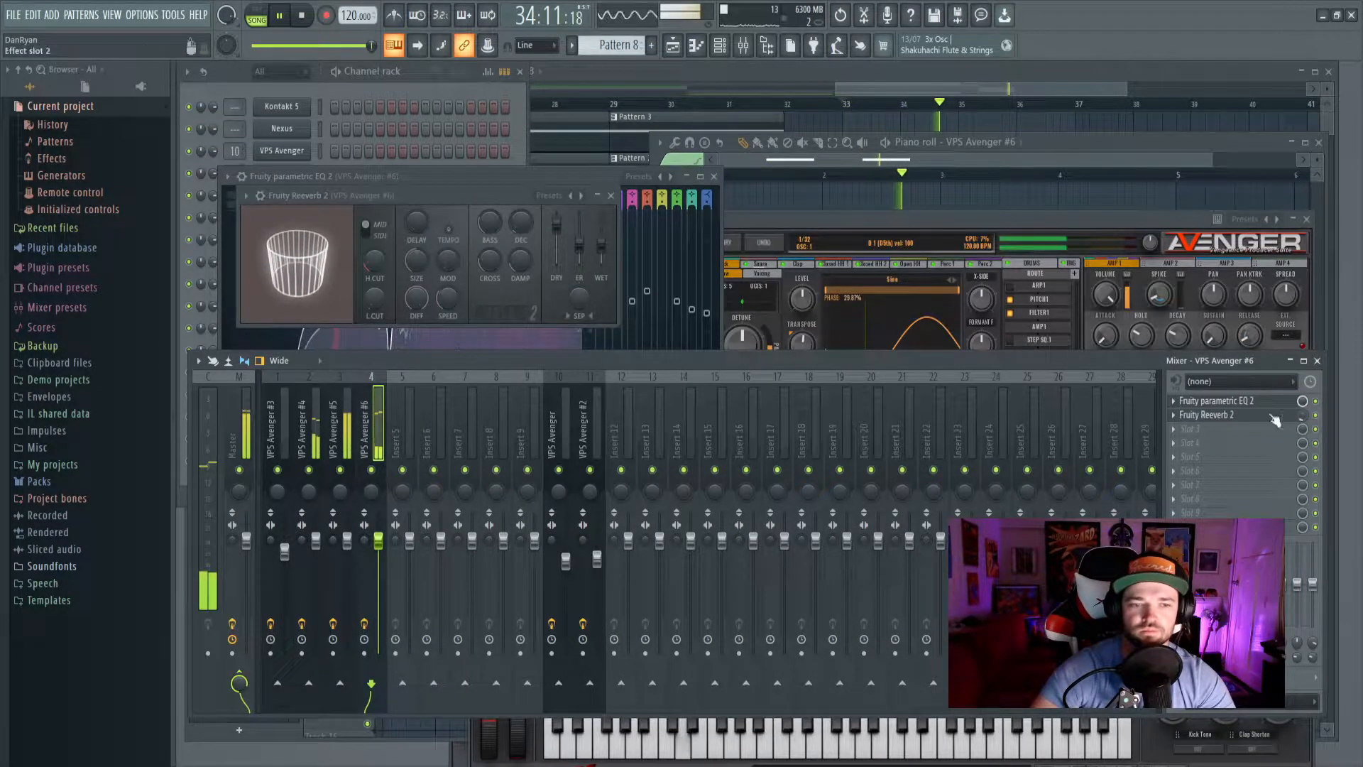
{"action": "left_click", "coordinate": [854, 72]}
{"action": "key", "text": "space"}
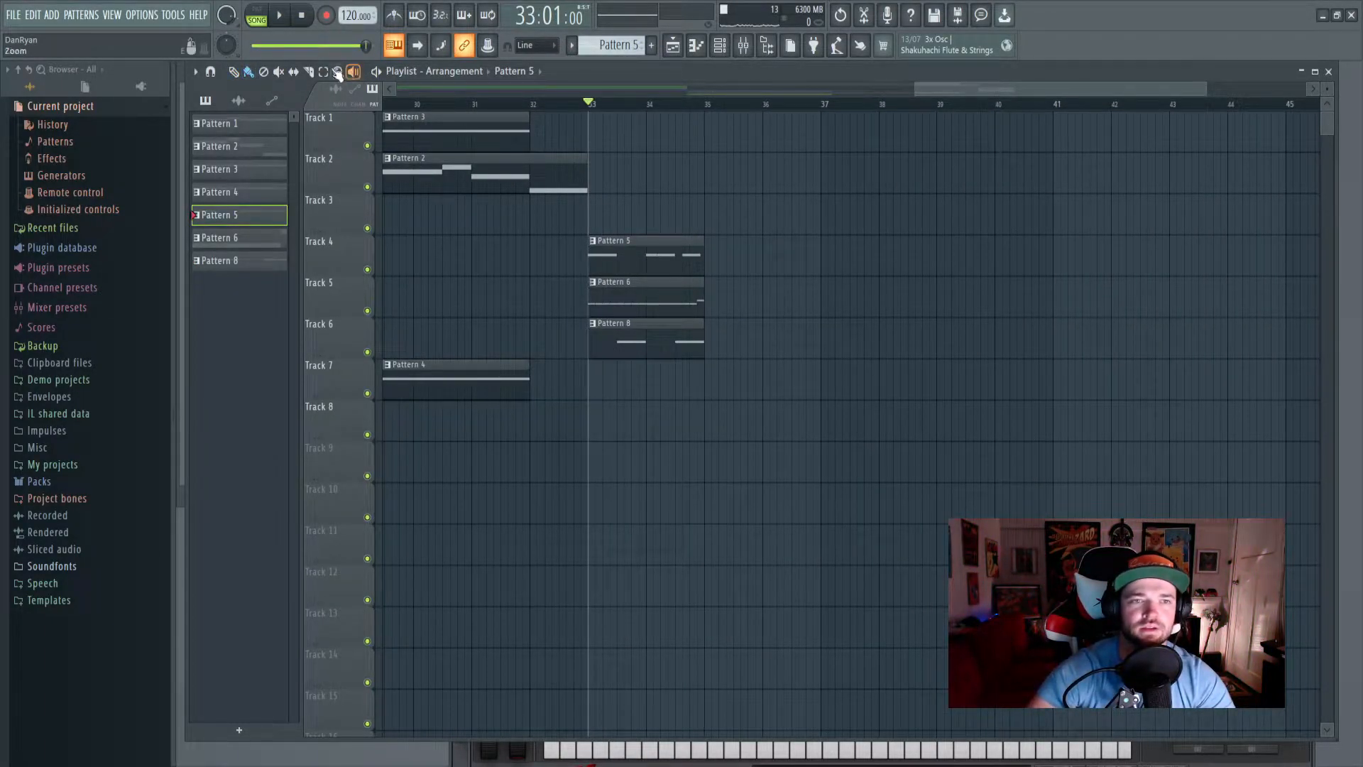
Duplicate the Pattern 5, 6 and 8 clips from bar 33 to bar 35, and place Patterns 3 and 1 on tracks 1 and 2 at bar 33.
{"action": "left_click_drag", "start_coordinate": [798, 362], "coordinate": [598, 230]}
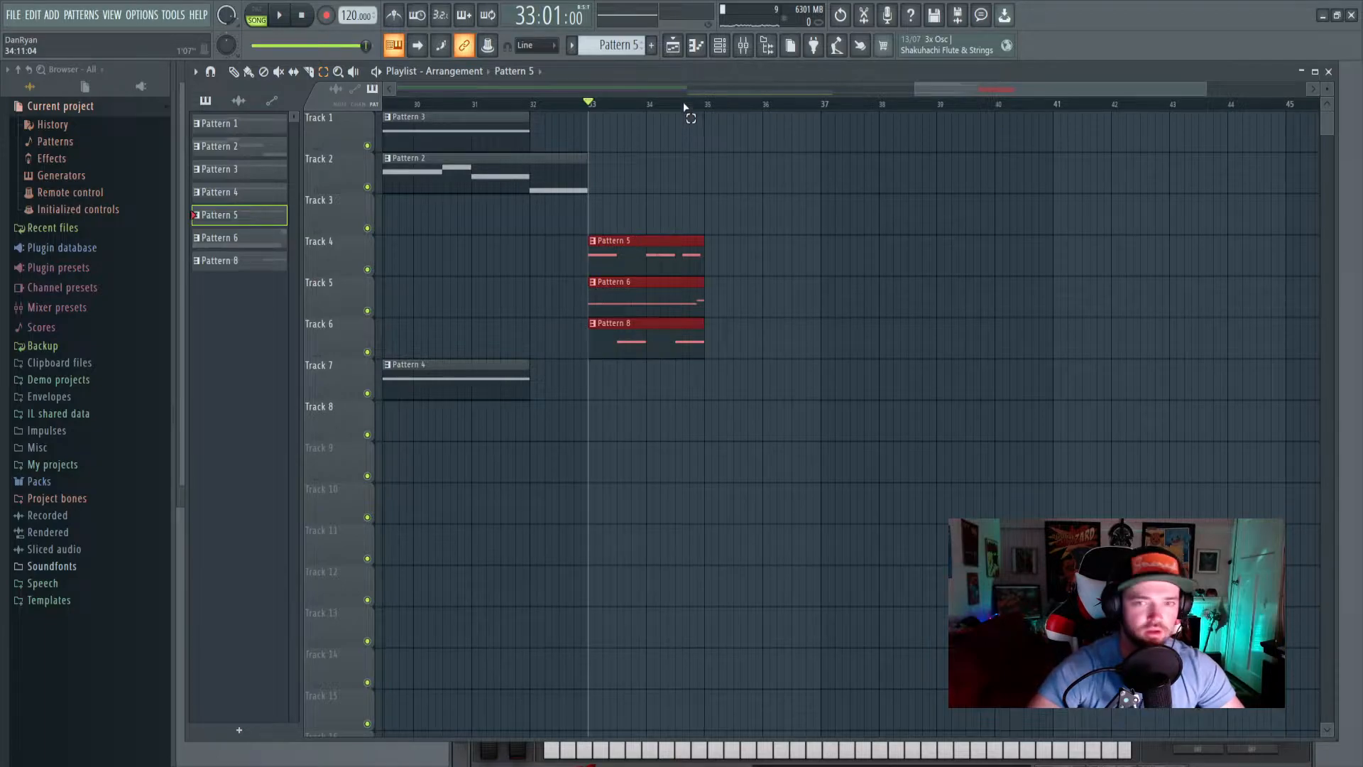
{"action": "left_click_drag", "start_coordinate": [981, 91], "coordinate": [853, 96]}
{"action": "key", "text": "ctrl+b"}
{"action": "left_click", "coordinate": [859, 112]}
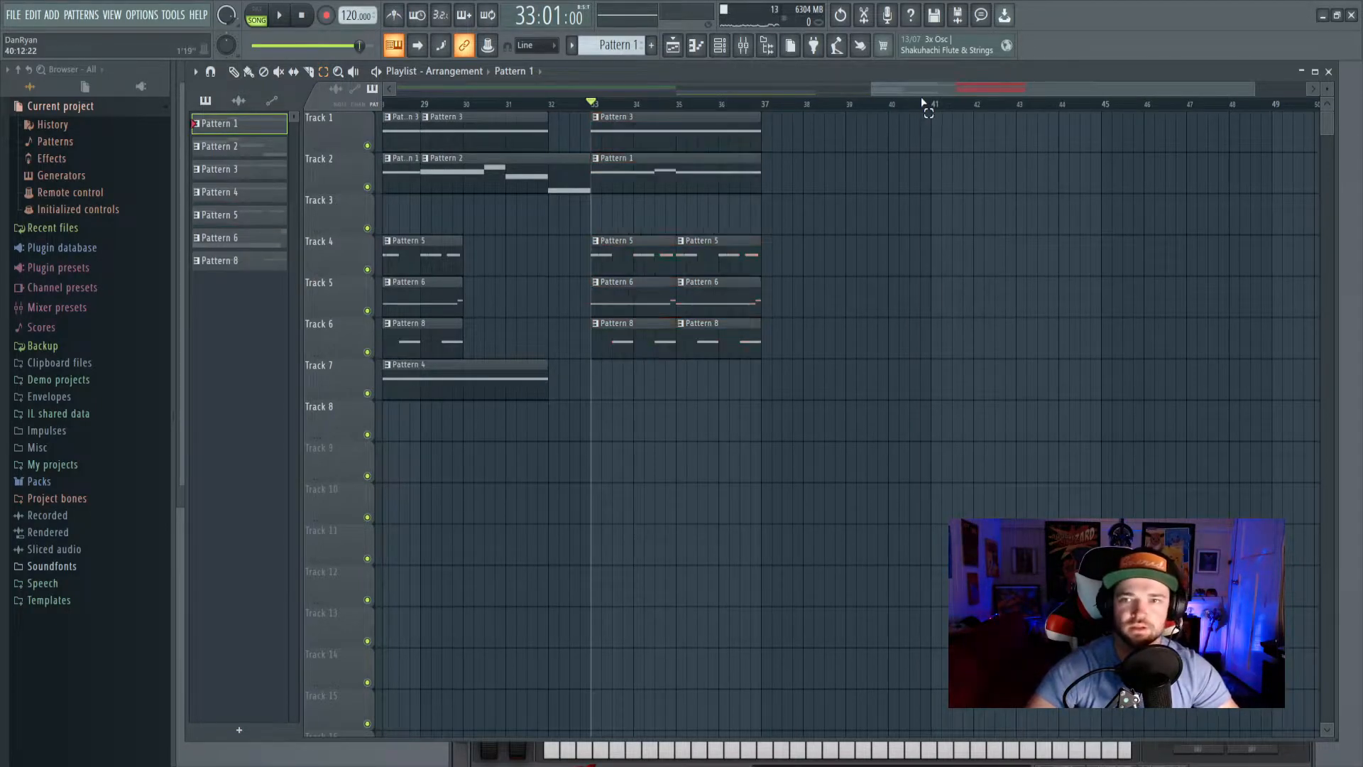
{"action": "left_click_drag", "start_coordinate": [922, 103], "coordinate": [1002, 95]}
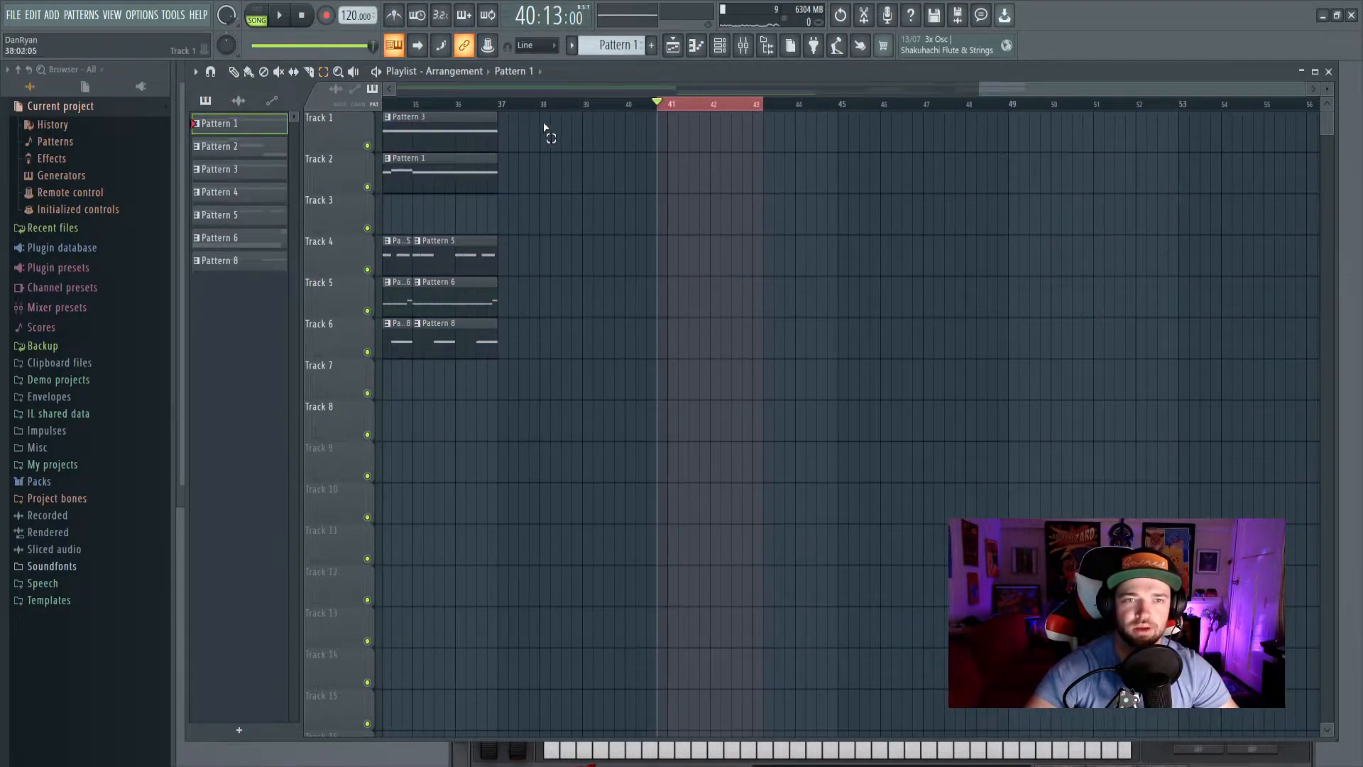
{"action": "left_click", "coordinate": [520, 104]}
{"action": "key", "text": "ctrl+v"}
{"action": "left_click_drag", "start_coordinate": [440, 131], "coordinate": [569, 129]}
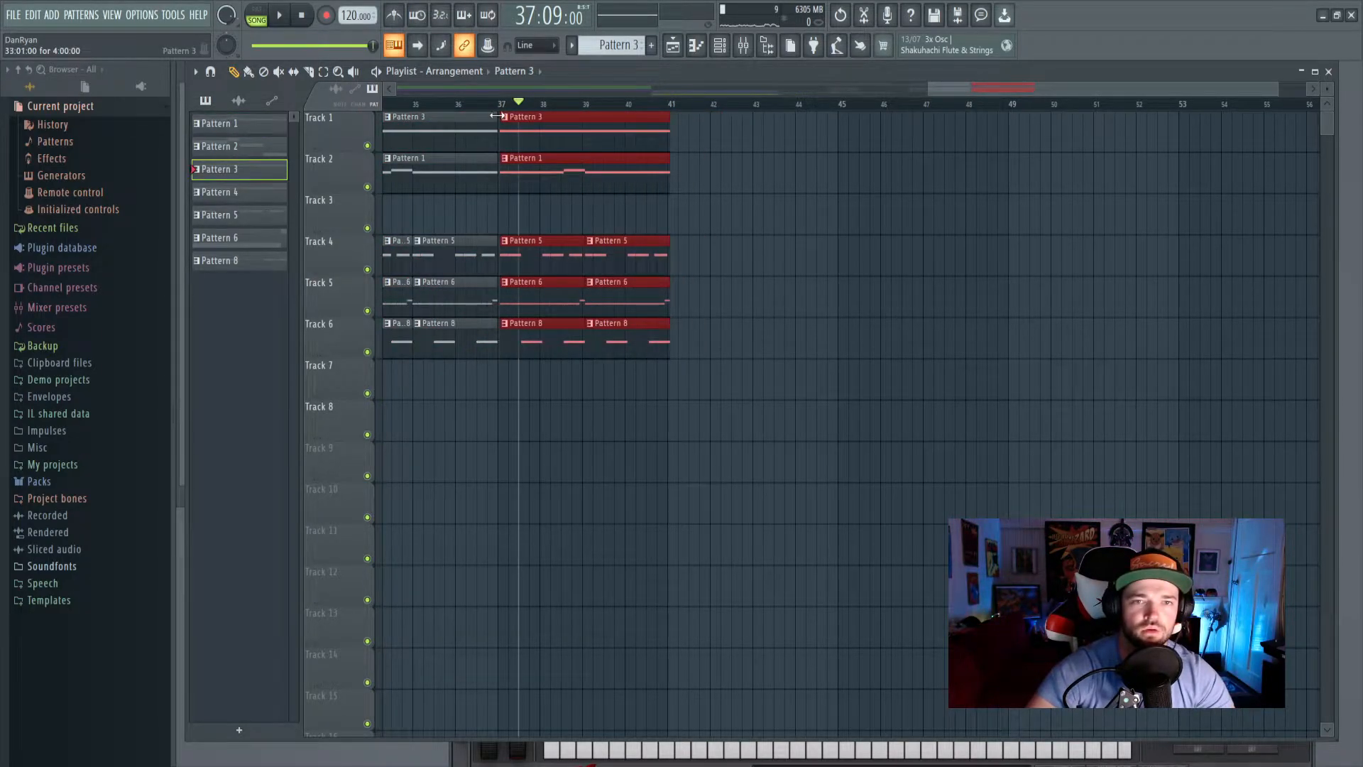
{"action": "scroll", "coordinate": [503, 95], "scroll_direction": "up", "scroll_amount": 4}
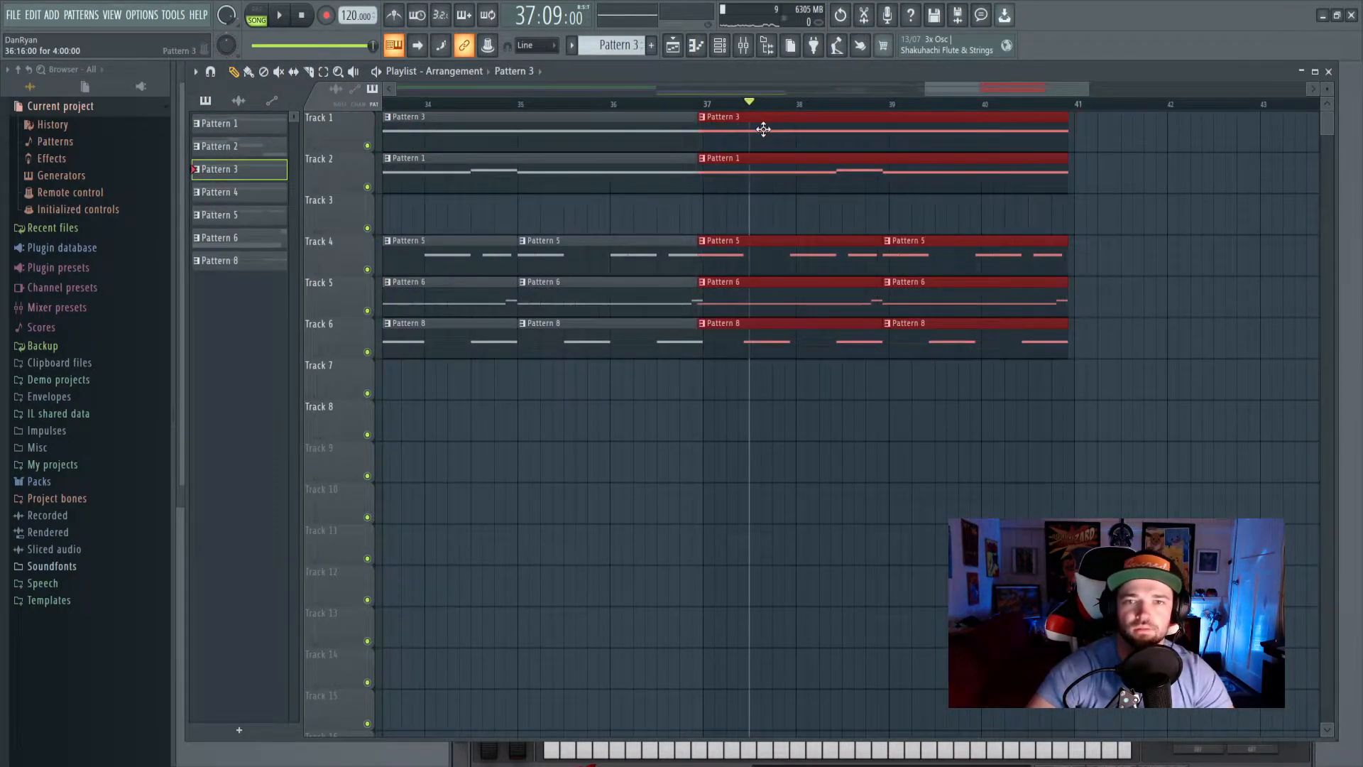
{"action": "key", "text": "Delete"}
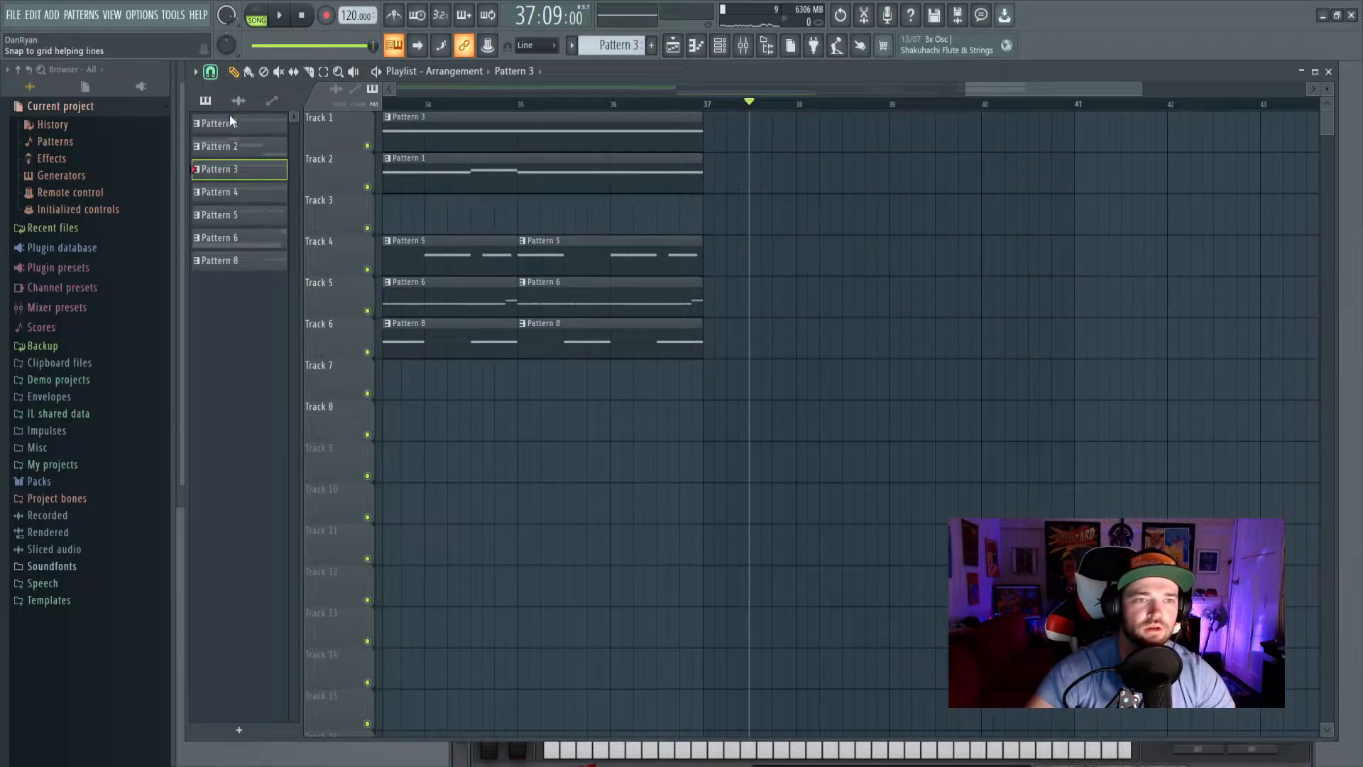
Paste the clip block from bars 33–37 snapped to bar 37 on tracks 1, 2, 4, 5 and 6, and play back the arrangement.
{"action": "key", "text": "ctrl+v"}
{"action": "left_click_drag", "start_coordinate": [551, 140], "coordinate": [869, 144]}
{"action": "key", "text": "space"}
{"action": "scroll", "coordinate": [693, 112], "scroll_direction": "down", "scroll_amount": 5}
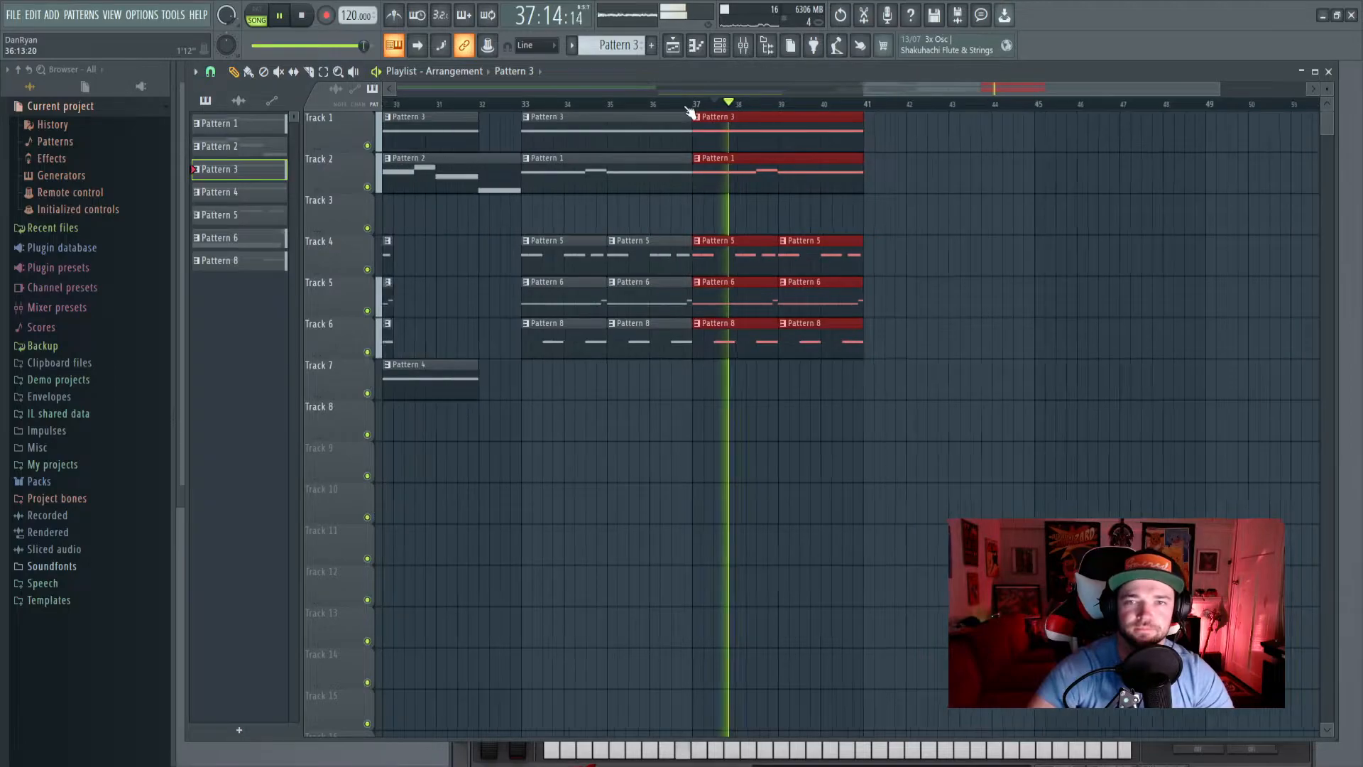
{"action": "left_click", "coordinate": [449, 107]}
{"action": "scroll", "coordinate": [468, 112], "scroll_direction": "up", "scroll_amount": 2}
{"action": "scroll", "coordinate": [468, 112], "scroll_direction": "up", "scroll_amount": 1}
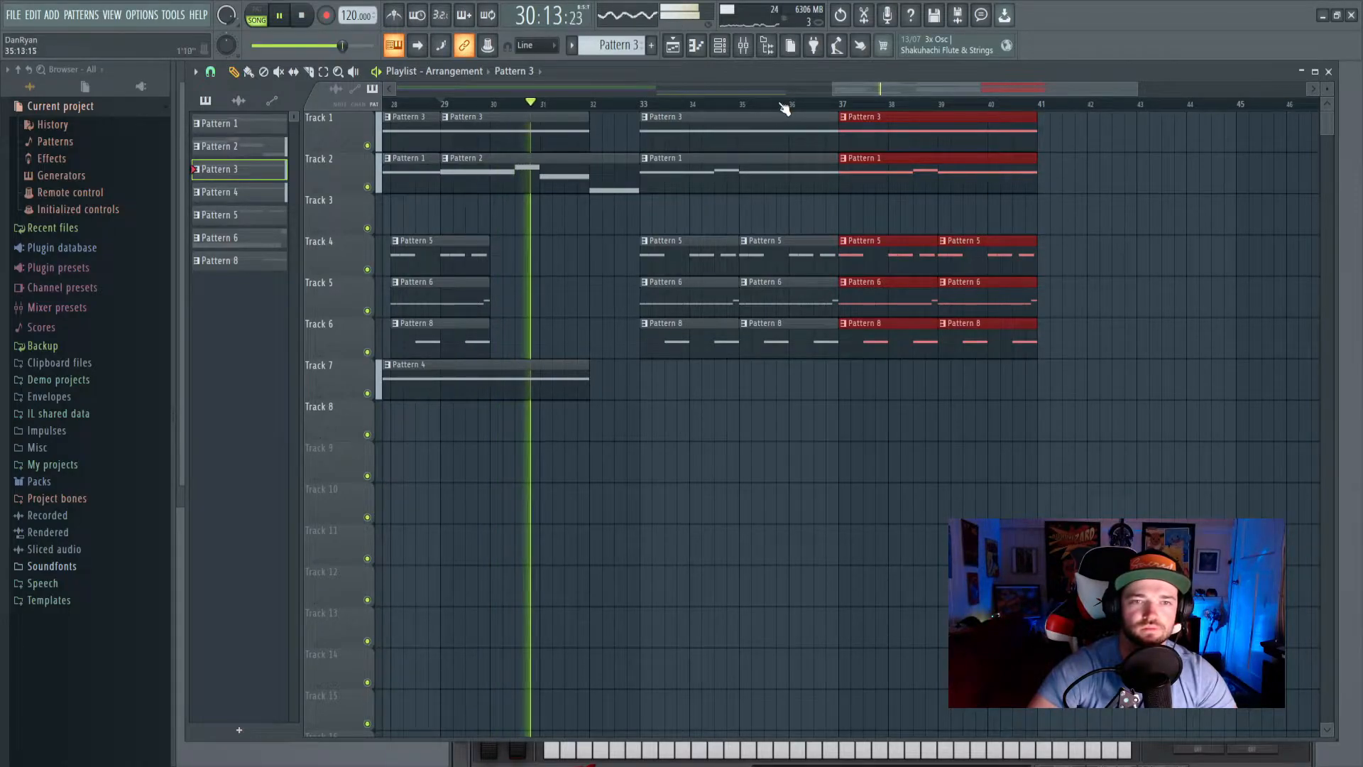
{"action": "mouse_move", "coordinate": [855, 94]}
{"action": "left_mouse_down"}
{"action": "mouse_move", "coordinate": [795, 79]}
{"action": "mouse_move", "coordinate": [866, 91]}
{"action": "left_mouse_up"}
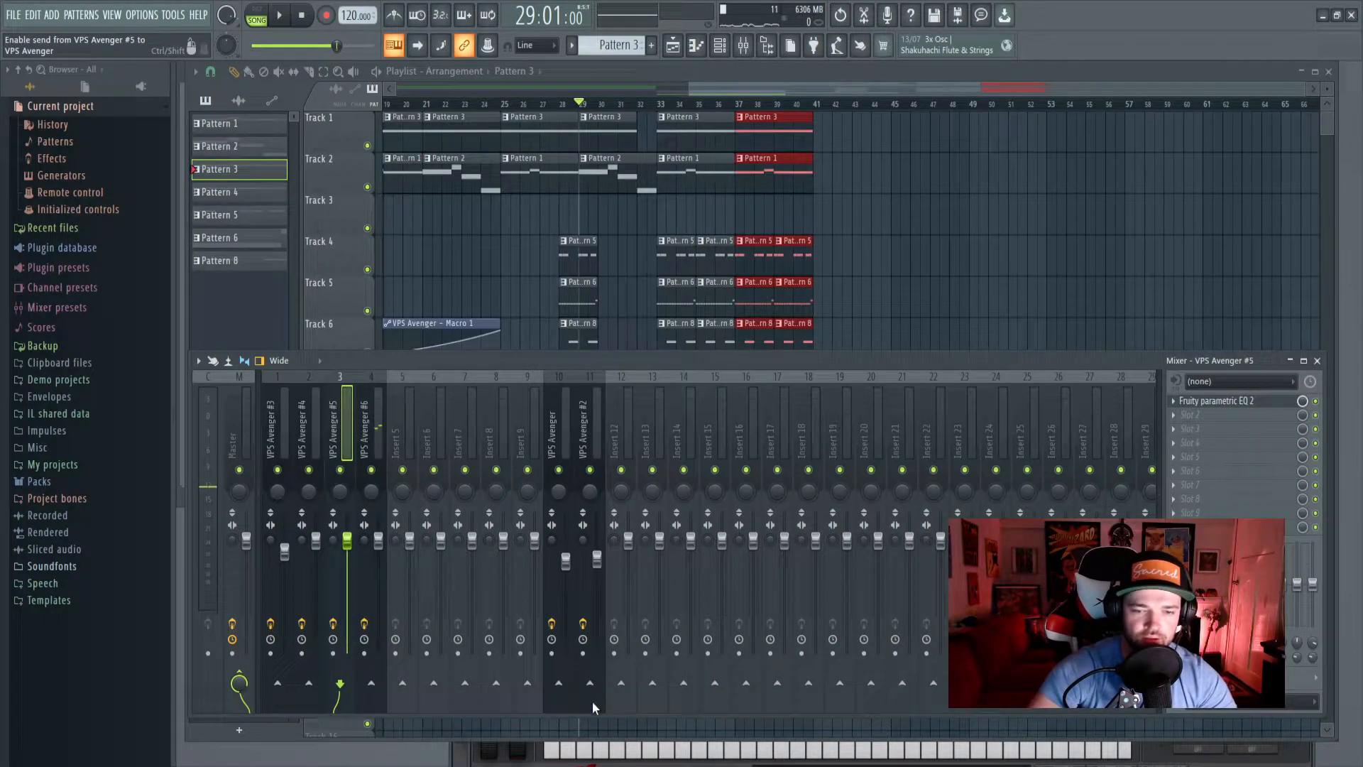
Sidechain VPS Avenger #5 to the VPS Avenger and VPS Avenger #2 tracks, and set VPS Avenger's Fruity Limiter to compressor mode with sidechain 1.
{"action": "left_click", "coordinate": [559, 683]}
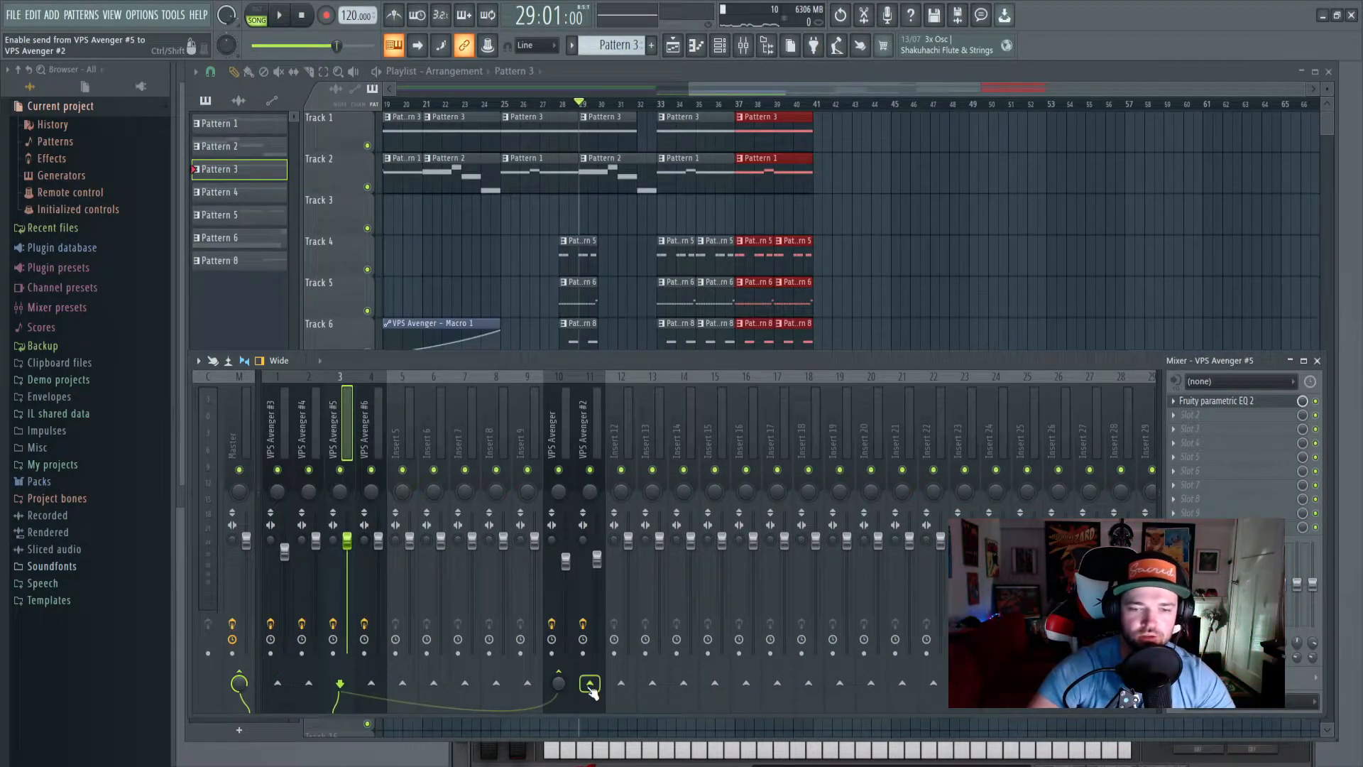
{"action": "left_click", "coordinate": [589, 684]}
{"action": "left_click", "coordinate": [565, 444]}
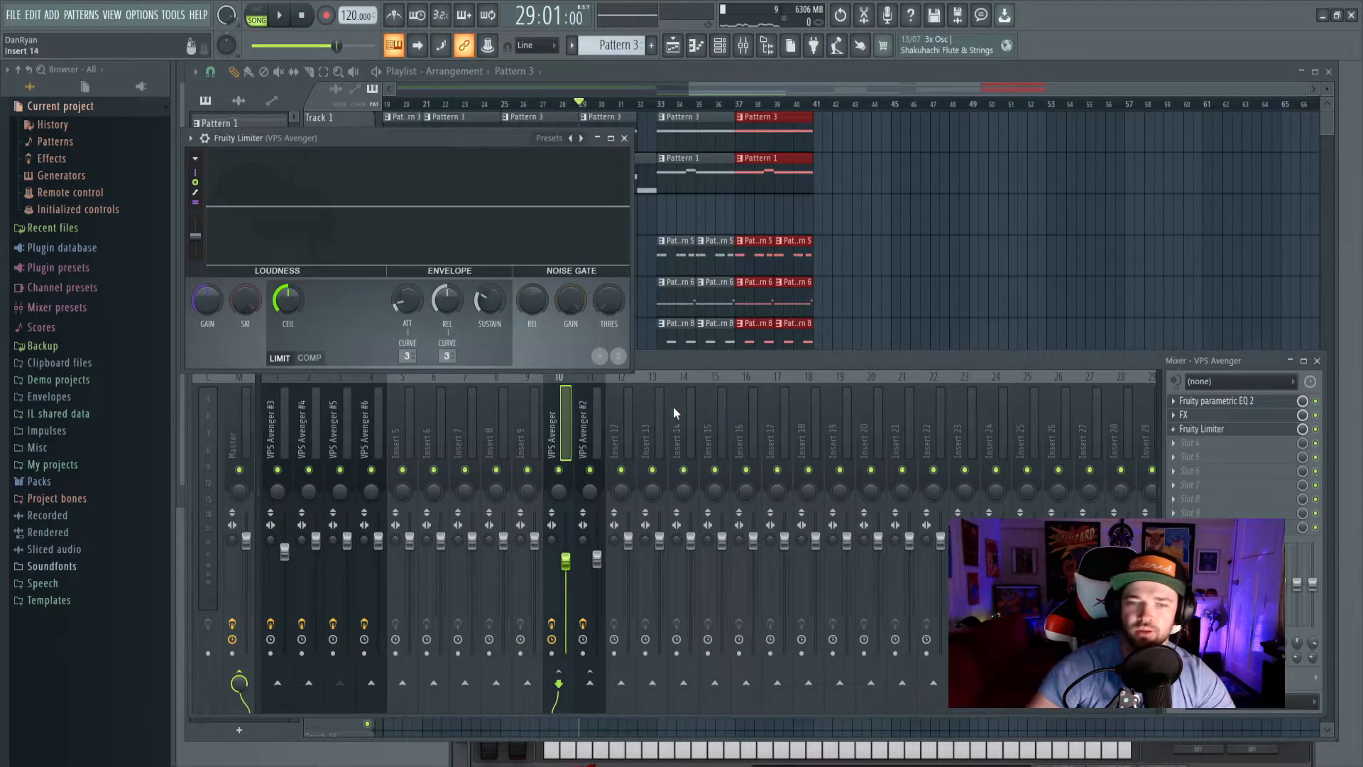
{"action": "left_click", "coordinate": [309, 358]}
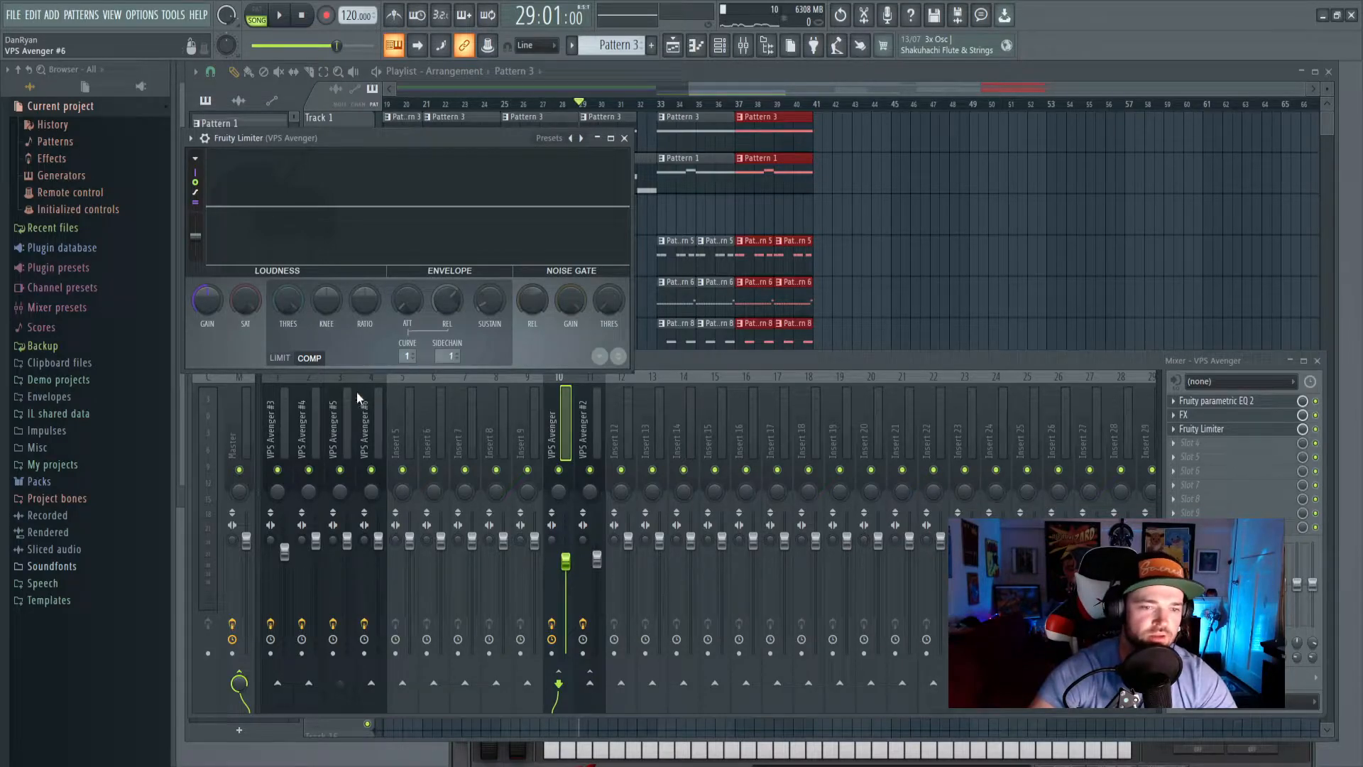
Set VPS Avenger's limiter to 100% knee with a higher ratio and a low threshold, and check the ducking and routing during playback from bar 33.
{"action": "key", "text": "space"}
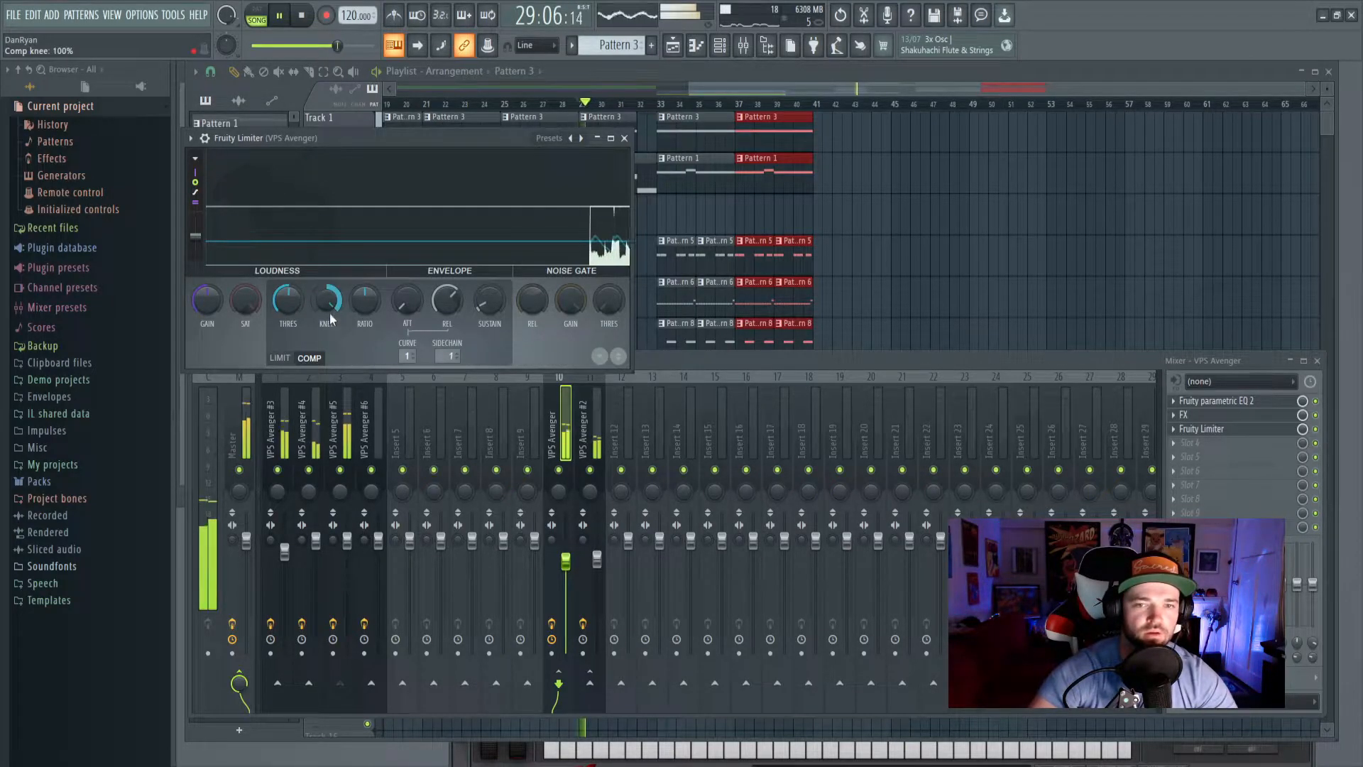
{"action": "left_click_drag", "start_coordinate": [288, 301], "coordinate": [288, 355]}
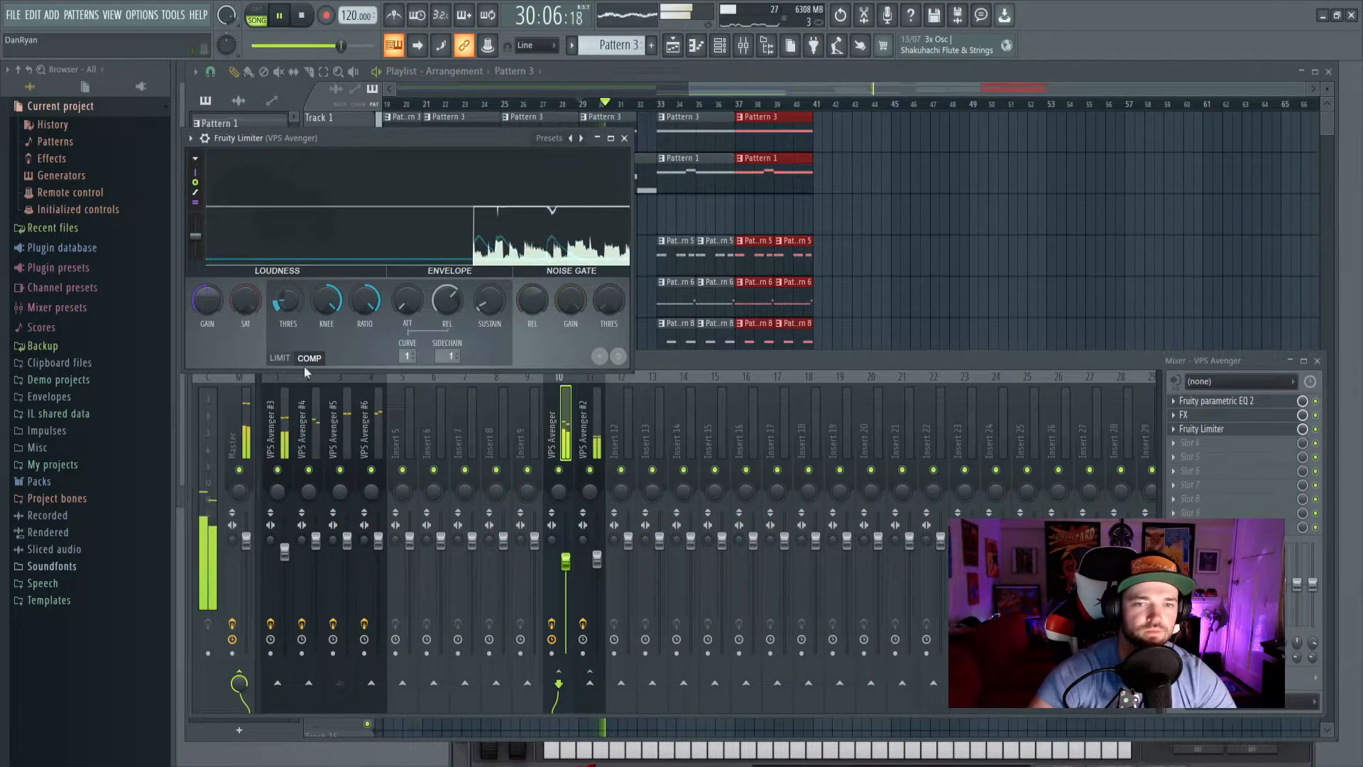
{"action": "key", "text": "space"}
{"action": "key", "text": "space"}
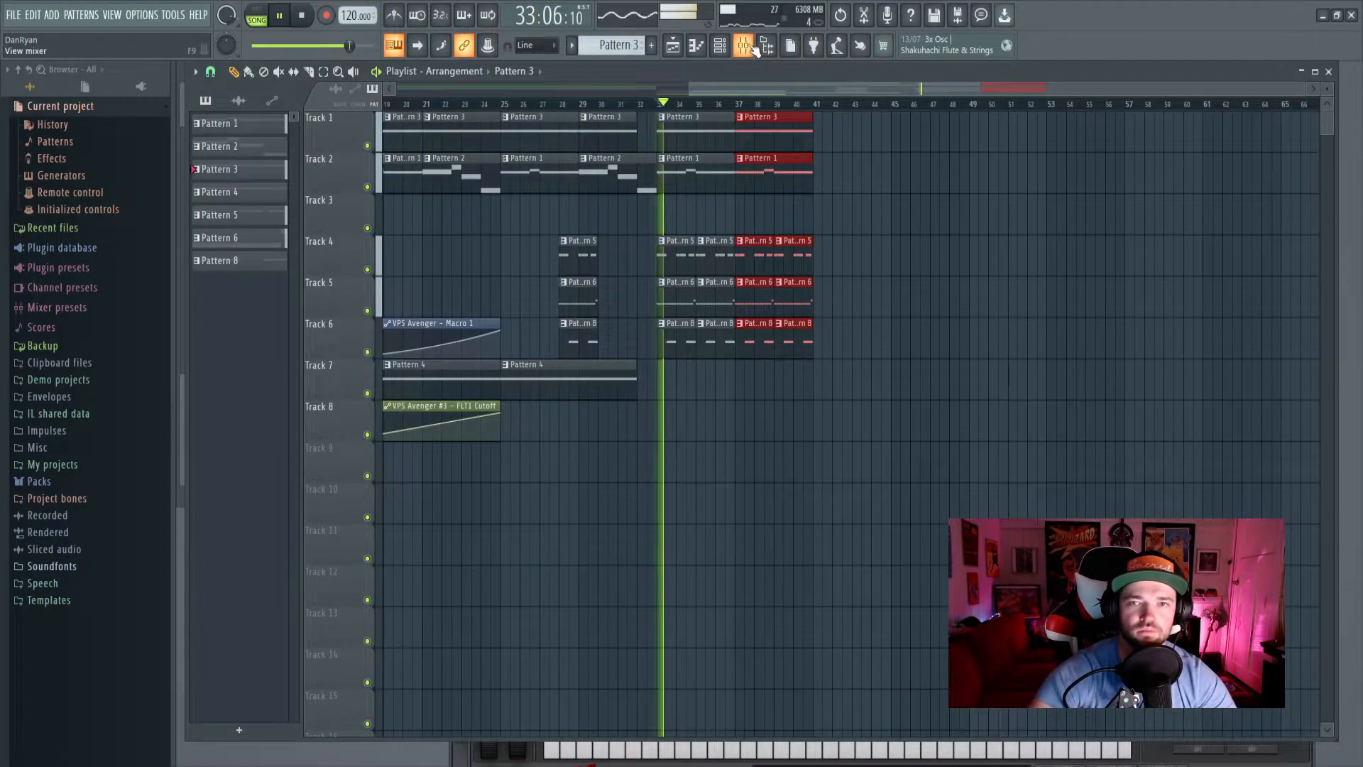
{"action": "key", "text": "F9"}
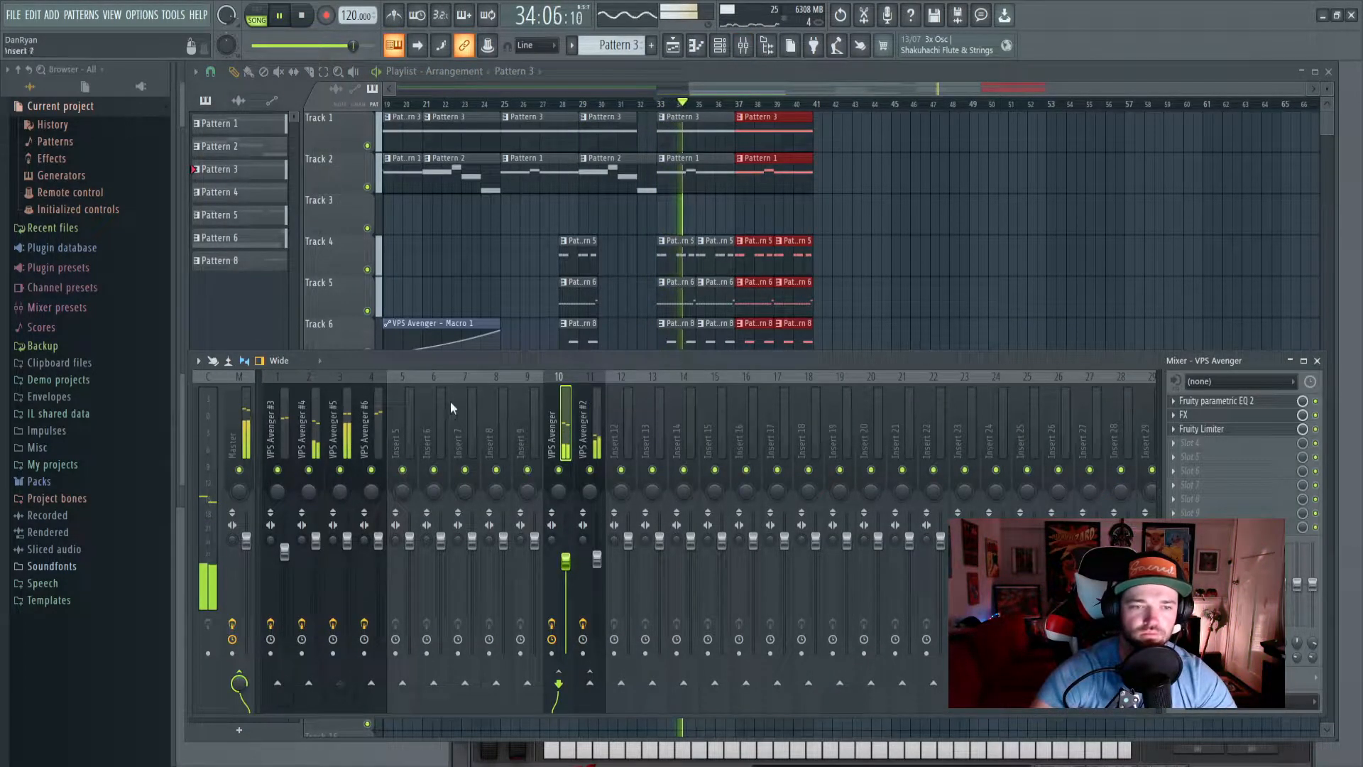
{"action": "left_click", "coordinate": [341, 445]}
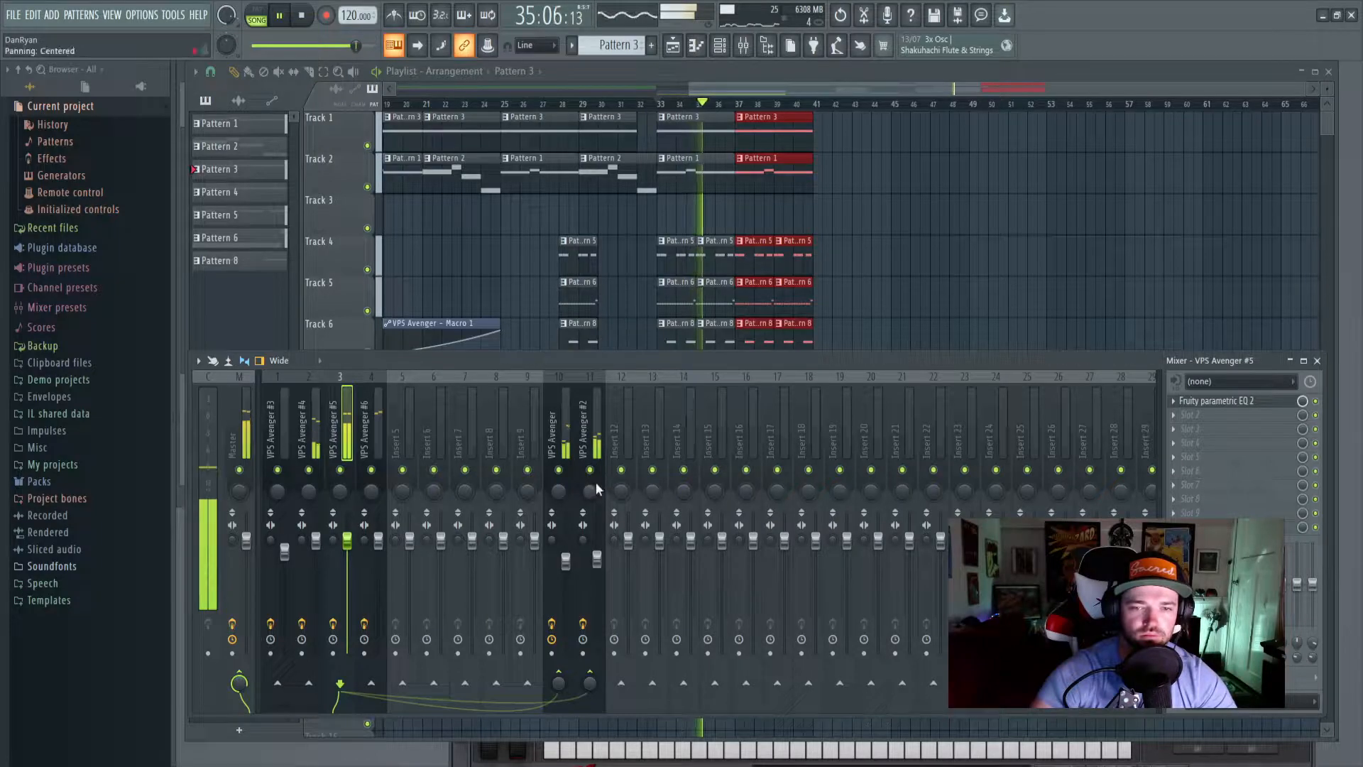
{"action": "left_click", "coordinate": [563, 443]}
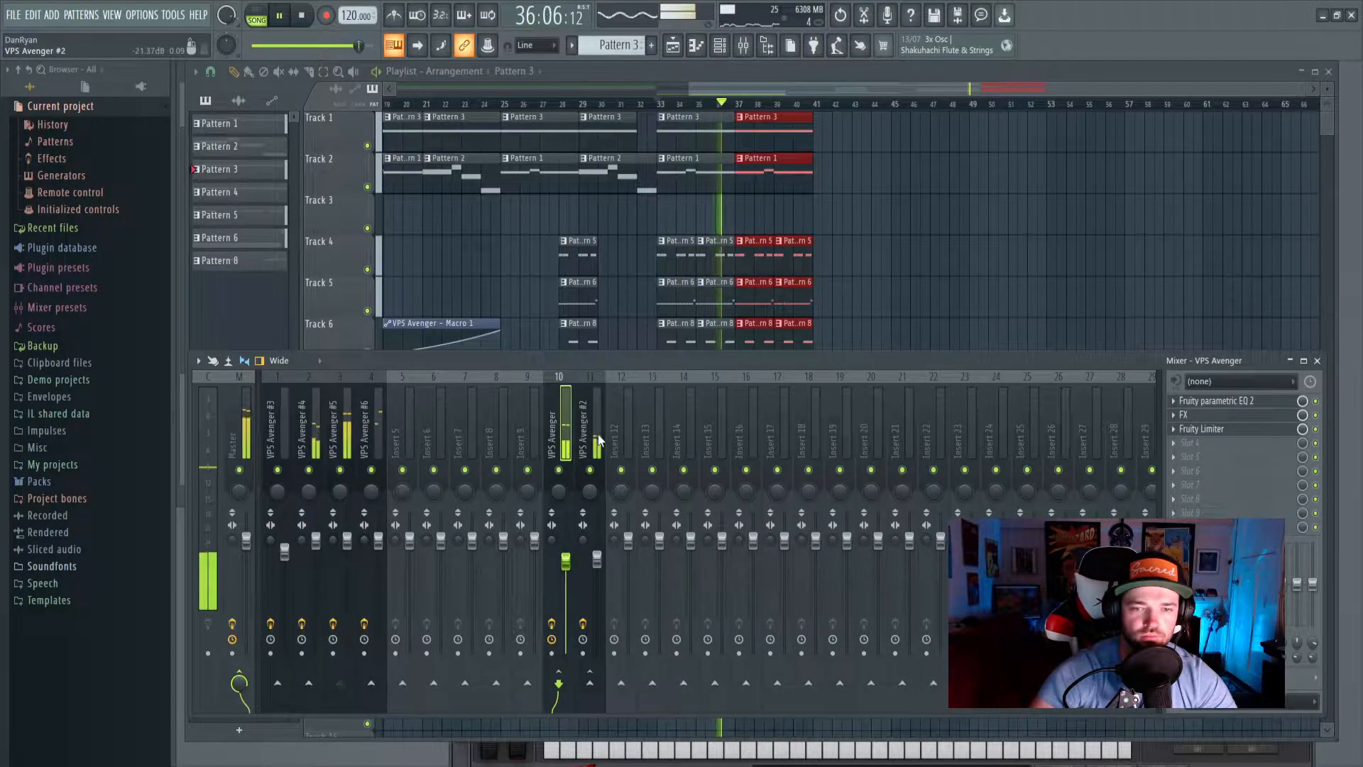
Add Fruity Limiter to VPS Avenger #2's third effect slot in compressor mode with sidechain input 1.
{"action": "left_click", "coordinate": [595, 442]}
{"action": "key", "text": "space"}
{"action": "left_click", "coordinate": [1175, 429]}
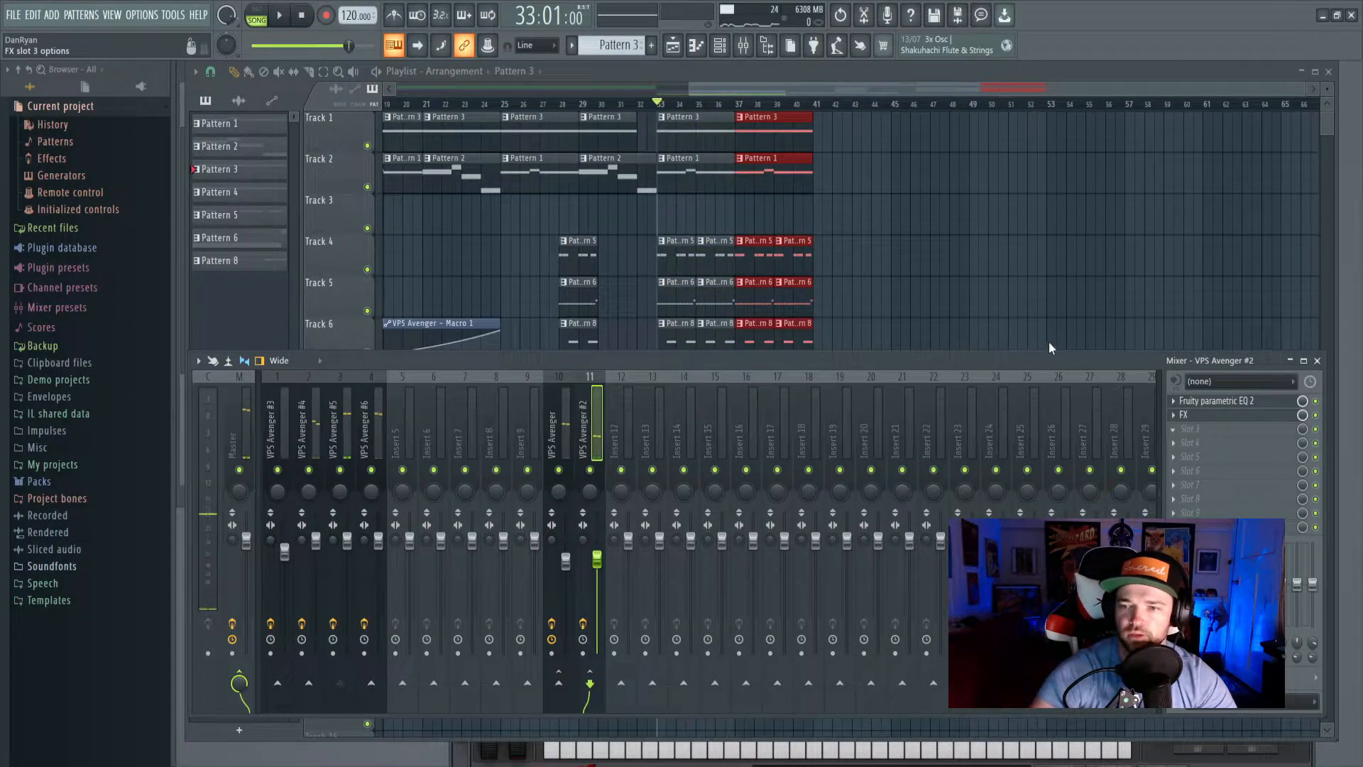
{"action": "left_click", "coordinate": [1014, 357]}
{"action": "left_click", "coordinate": [347, 397]}
{"action": "right_click", "coordinate": [488, 394]}
{"action": "left_click", "coordinate": [519, 419]}
Set VPS Avenger #2's limiter to 100% knee, a higher ratio and a threshold of about -24.3 dB while listening from bar 33.
{"action": "left_click_drag", "start_coordinate": [325, 338], "coordinate": [363, 284]}
{"action": "key", "text": "space"}
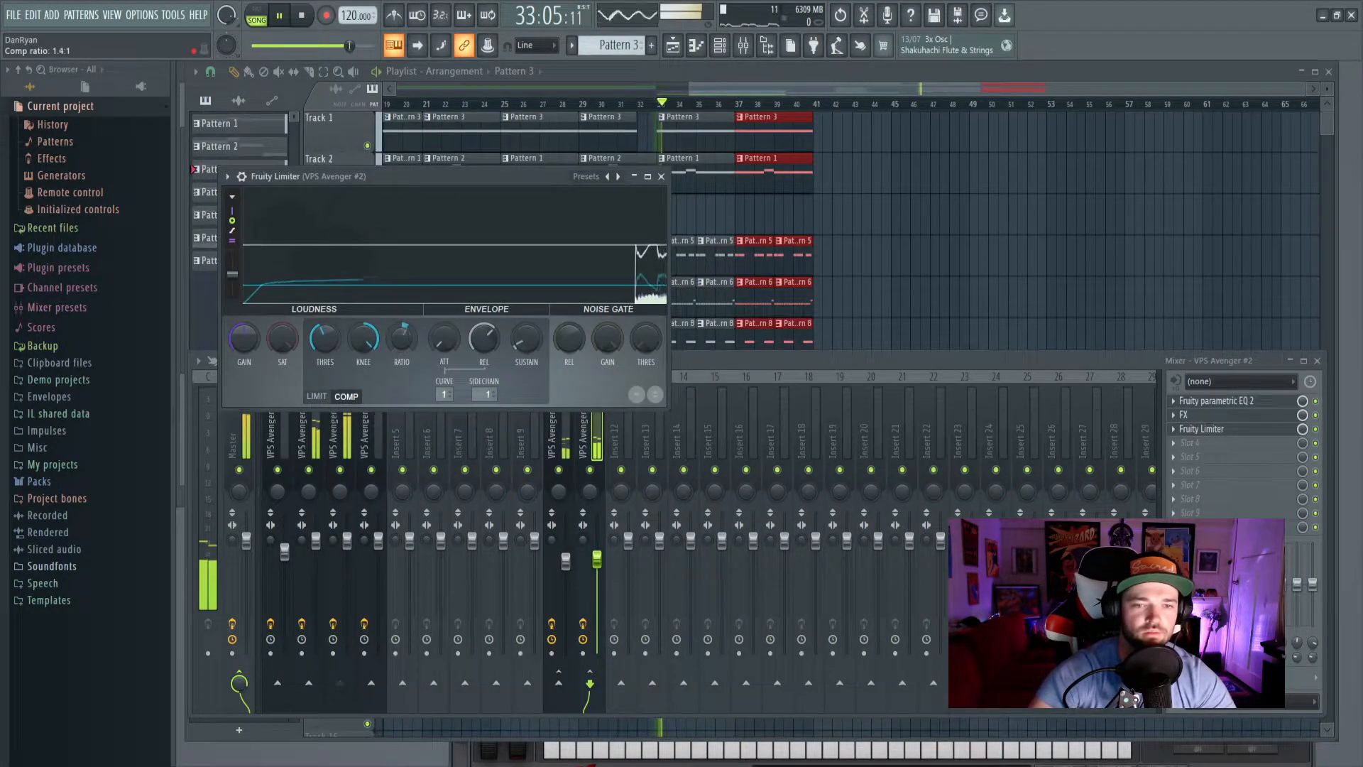
{"action": "left_click_drag", "start_coordinate": [324, 338], "coordinate": [324, 377]}
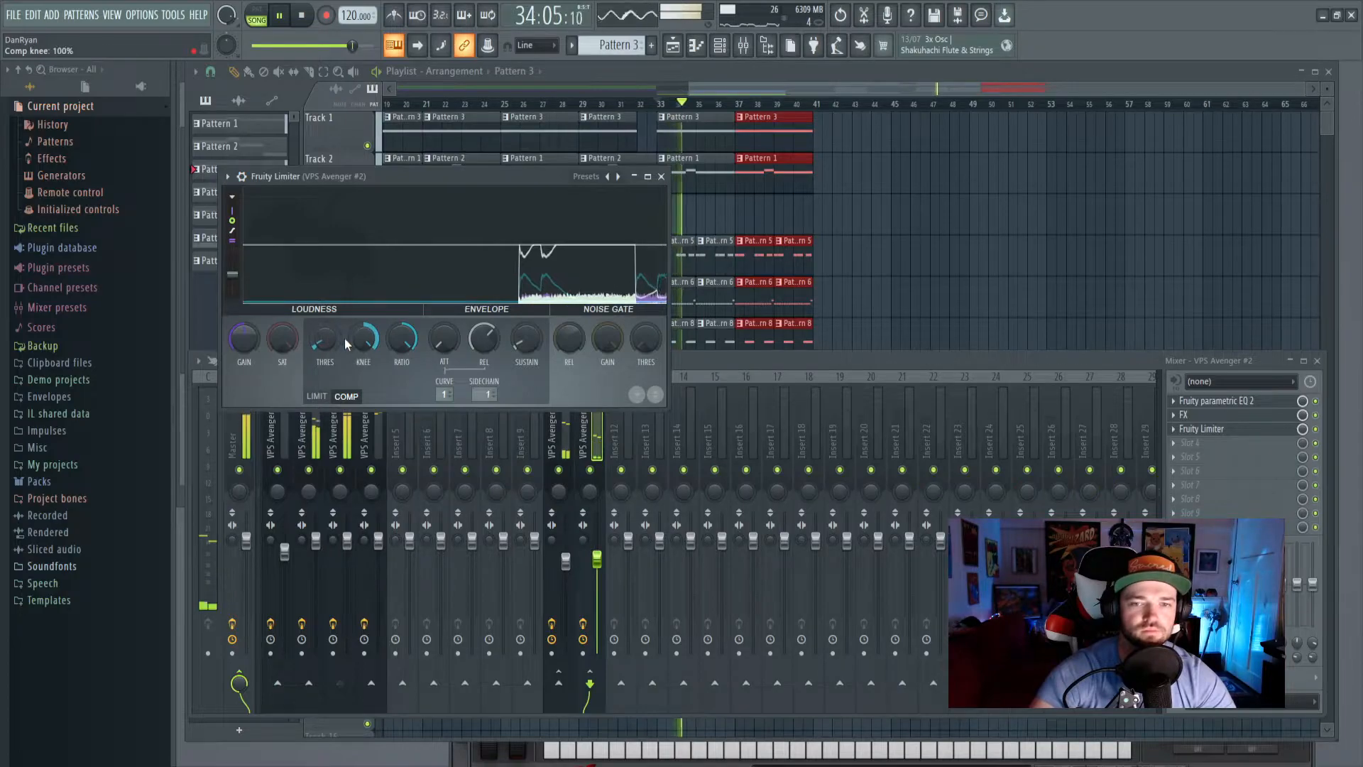
{"action": "key", "text": "space"}
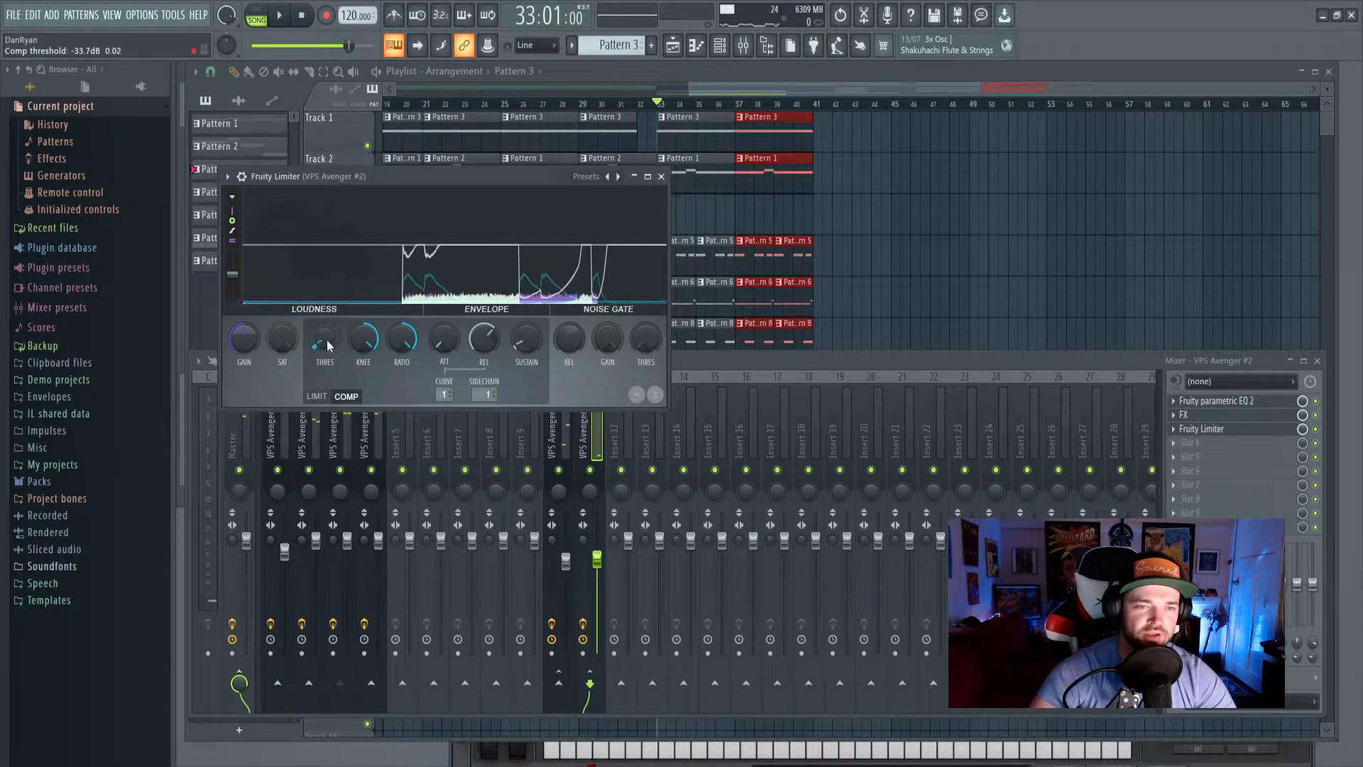
{"action": "key", "text": "space"}
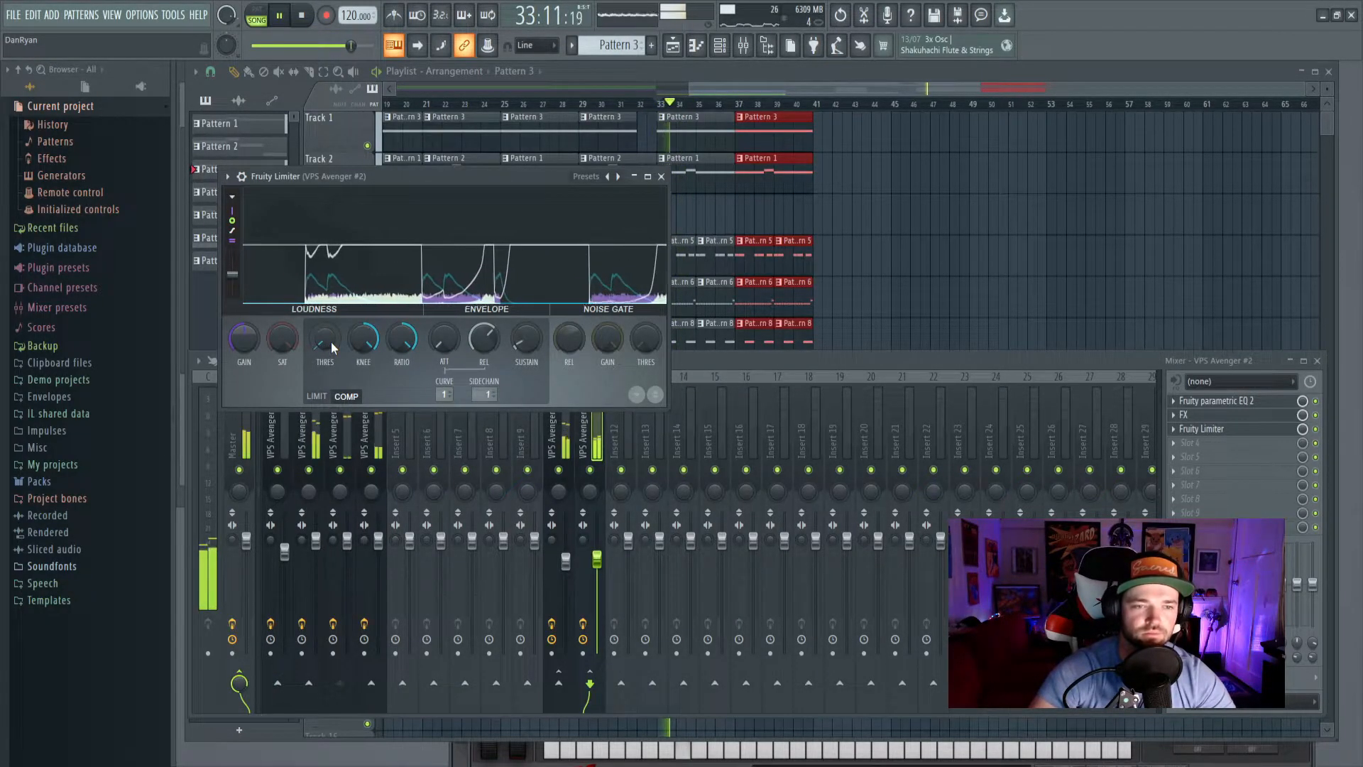
{"action": "left_click_drag", "start_coordinate": [330, 342], "coordinate": [330, 318]}
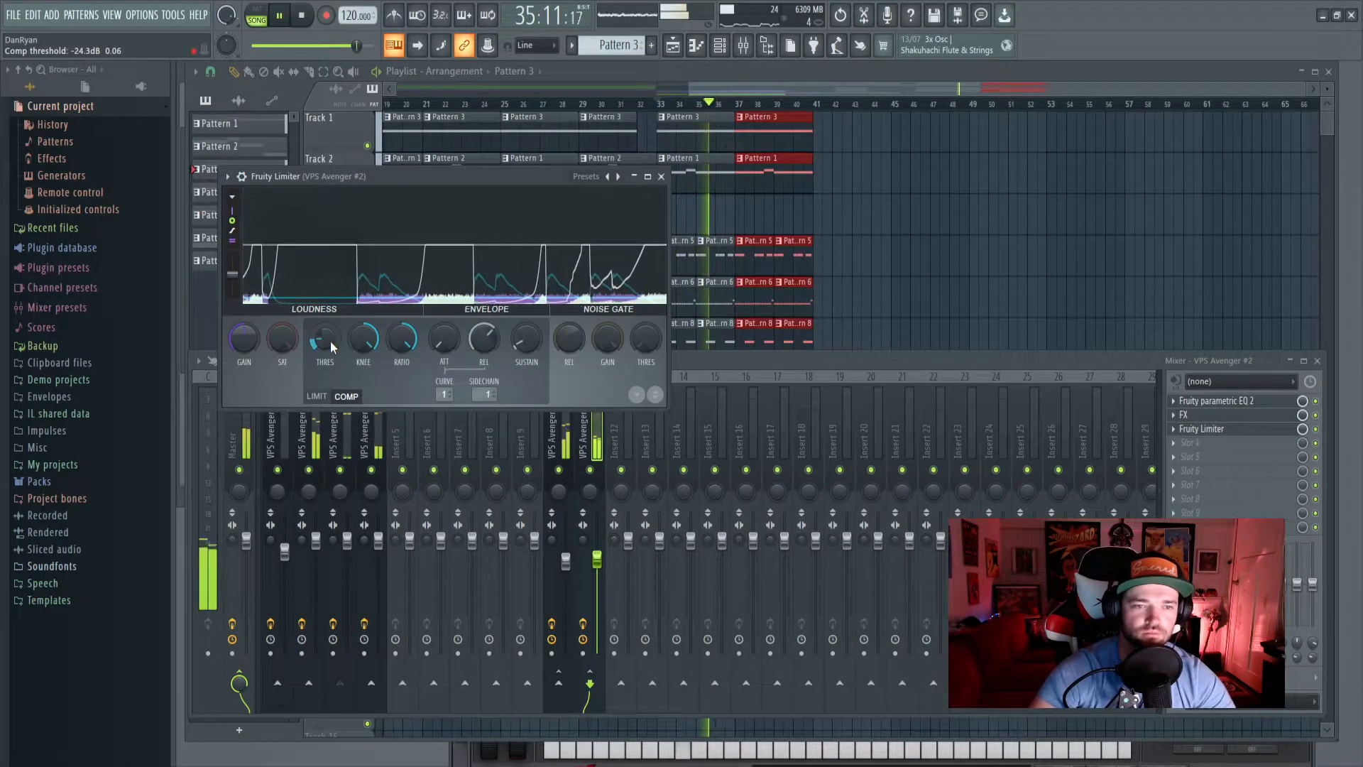
Raise the compressor threshold slightly on VPS Avenger's Fruity Limiter during playback, and return to the playlist with playback stopped.
{"action": "left_click", "coordinate": [565, 440]}
{"action": "left_click", "coordinate": [1201, 429]}
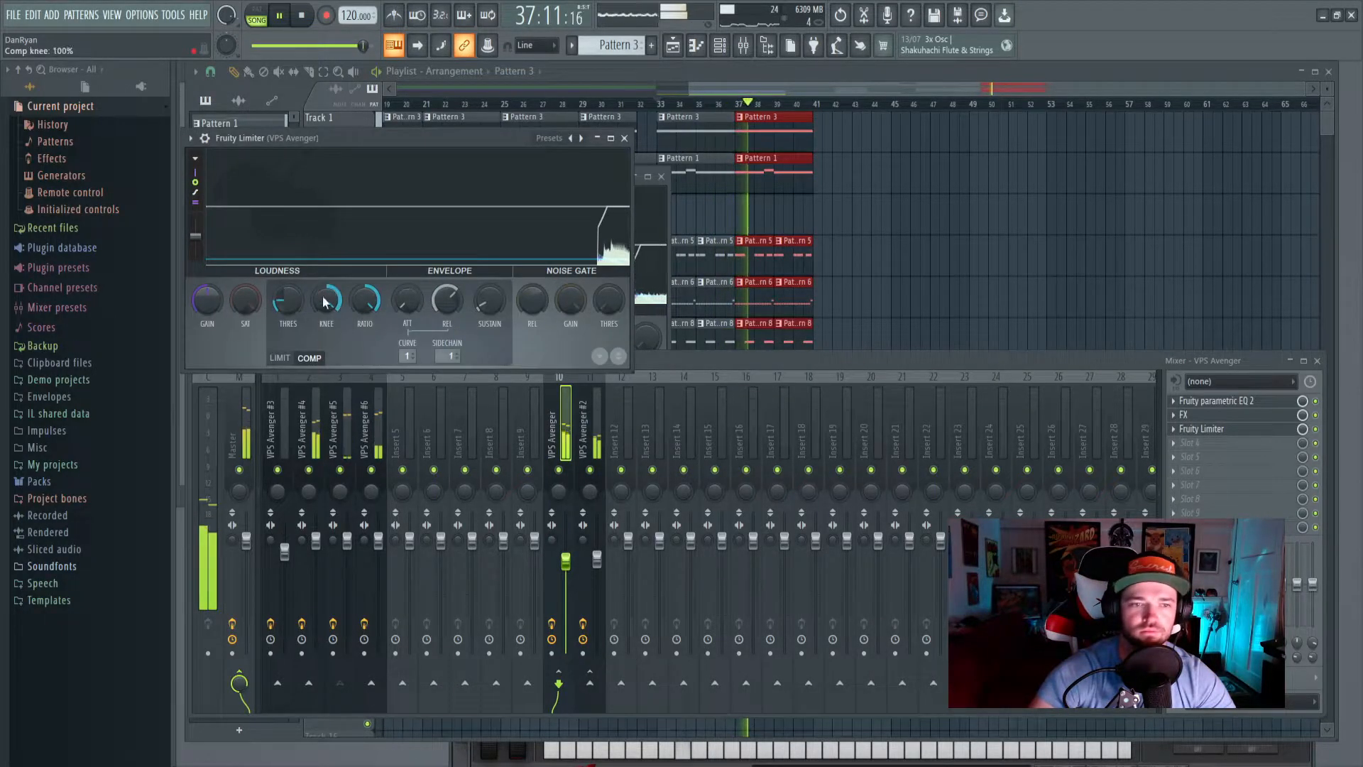
{"action": "left_click_drag", "start_coordinate": [286, 301], "coordinate": [286, 289]}
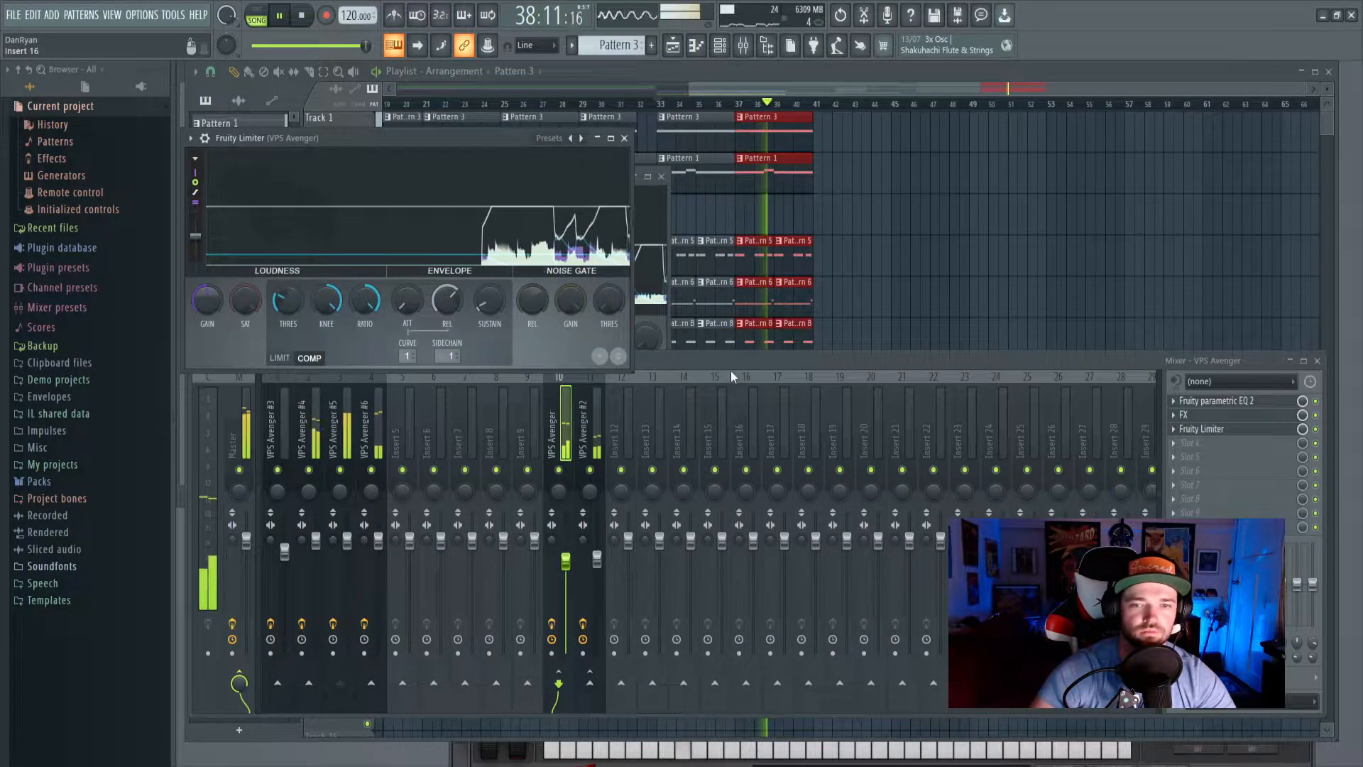
{"action": "left_click", "coordinate": [733, 362]}
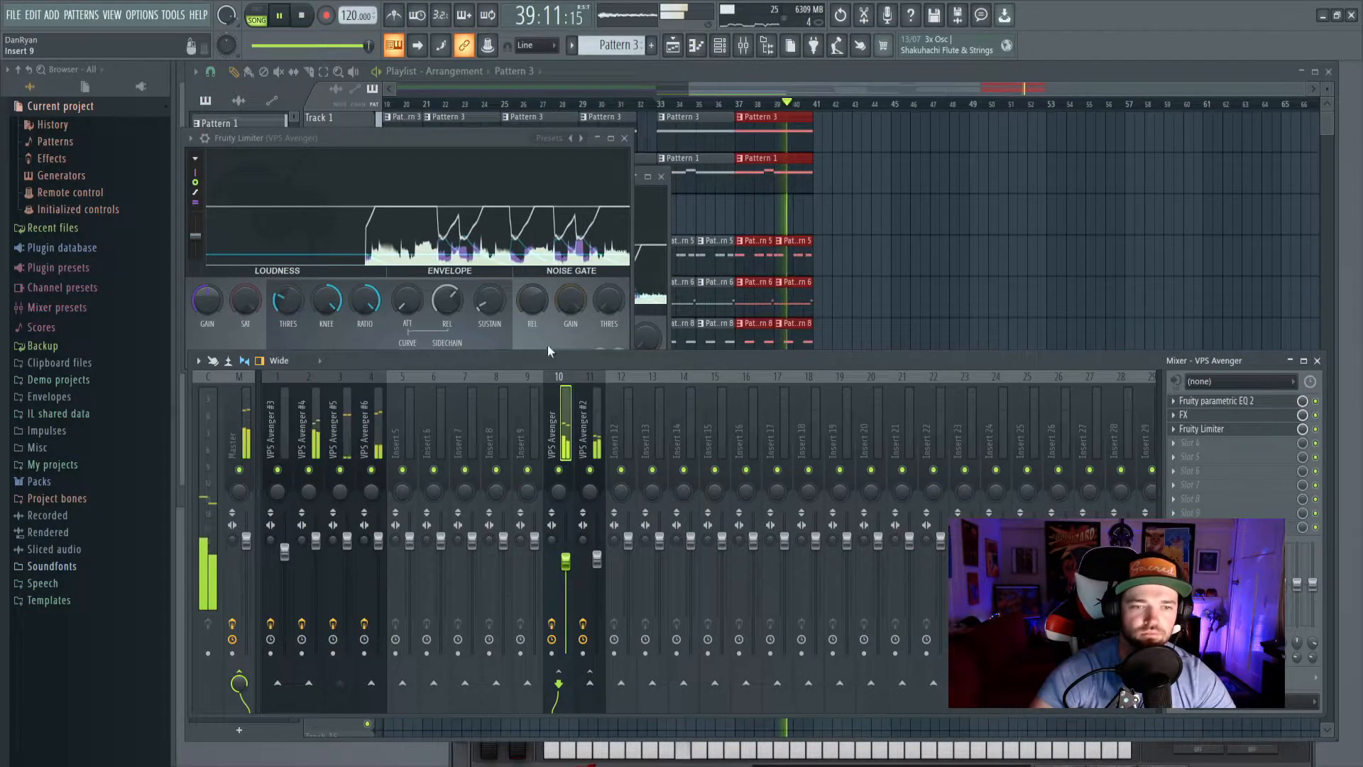
{"action": "left_click", "coordinate": [710, 143]}
{"action": "key", "text": "space"}
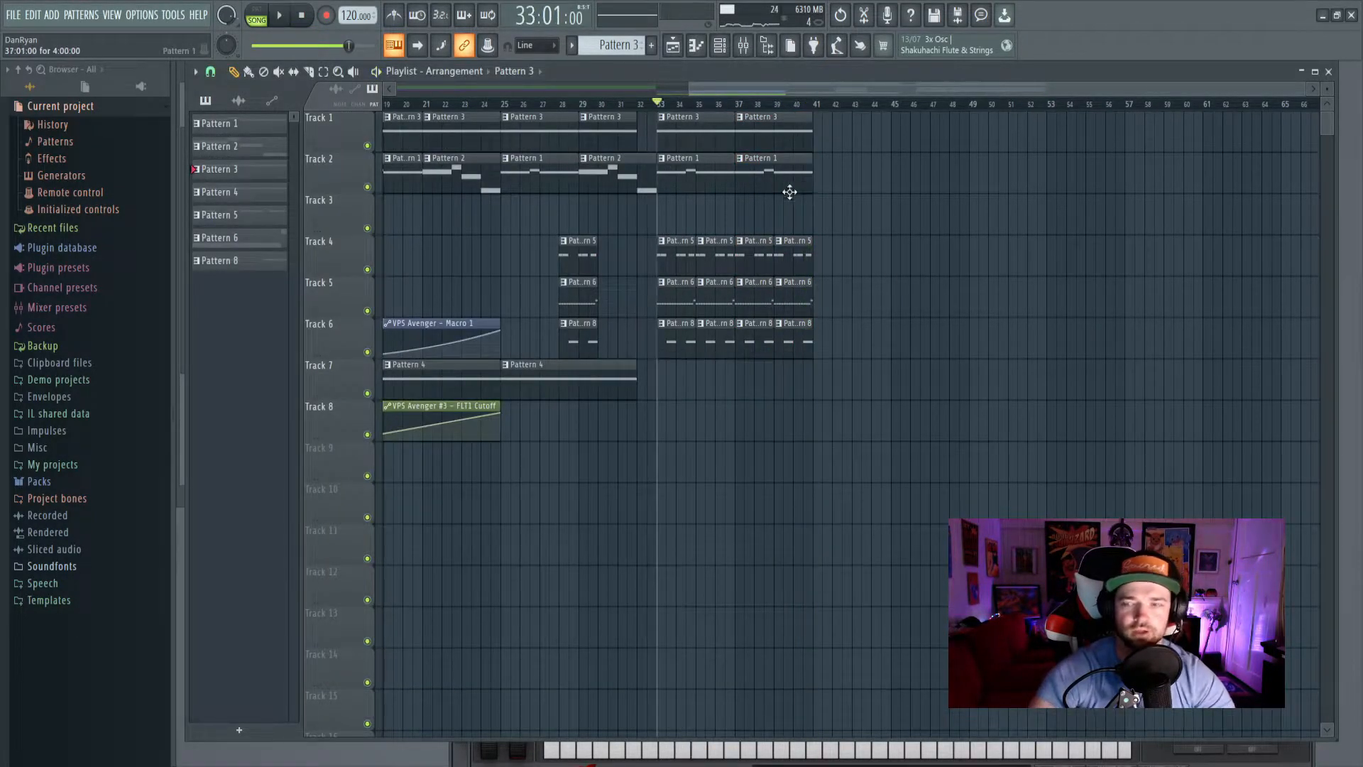
Open Pattern 1 from its playlist clip at bar 33 and show VPS Avenger #2's notes in the piano roll.
{"action": "double_click", "coordinate": [698, 184]}
{"action": "left_click", "coordinate": [876, 123]}
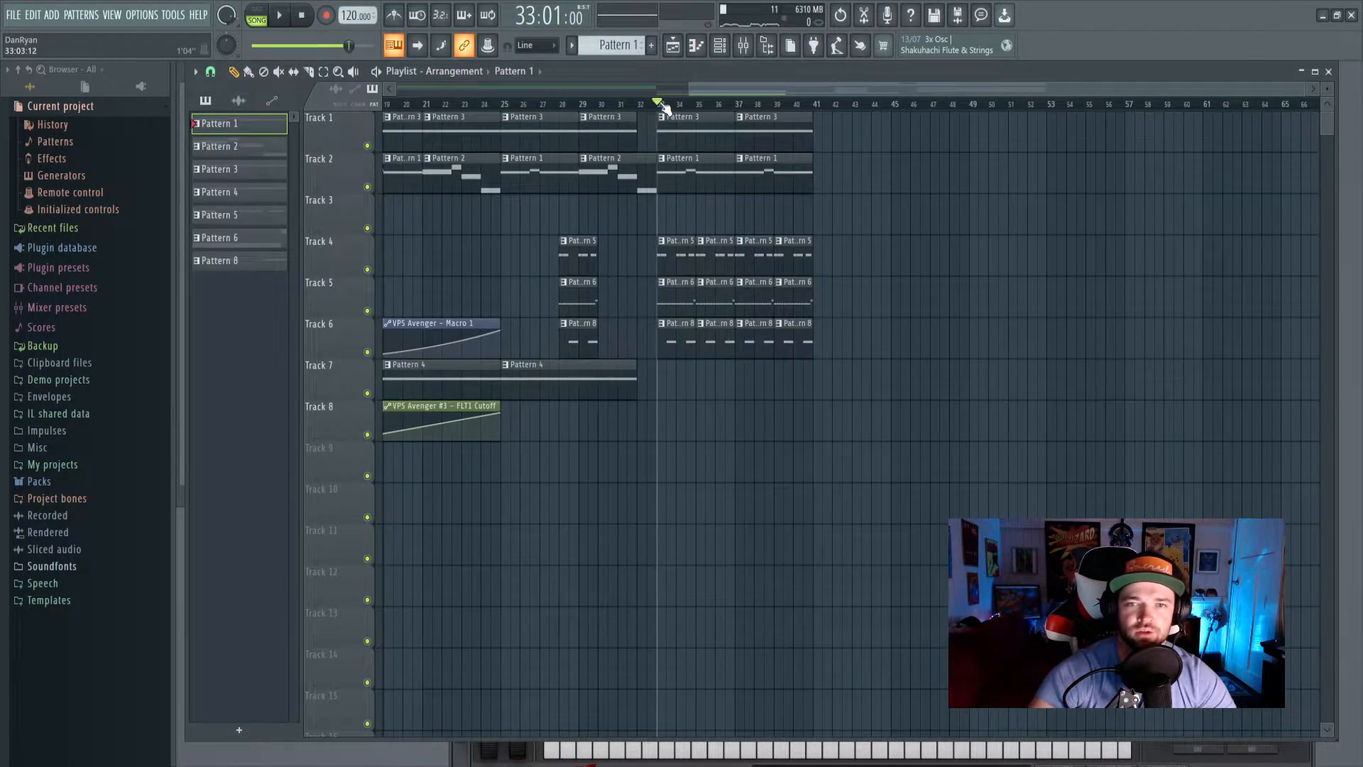
{"action": "key", "text": "space"}
{"action": "scroll", "coordinate": [665, 106], "scroll_direction": "up", "scroll_amount": 2}
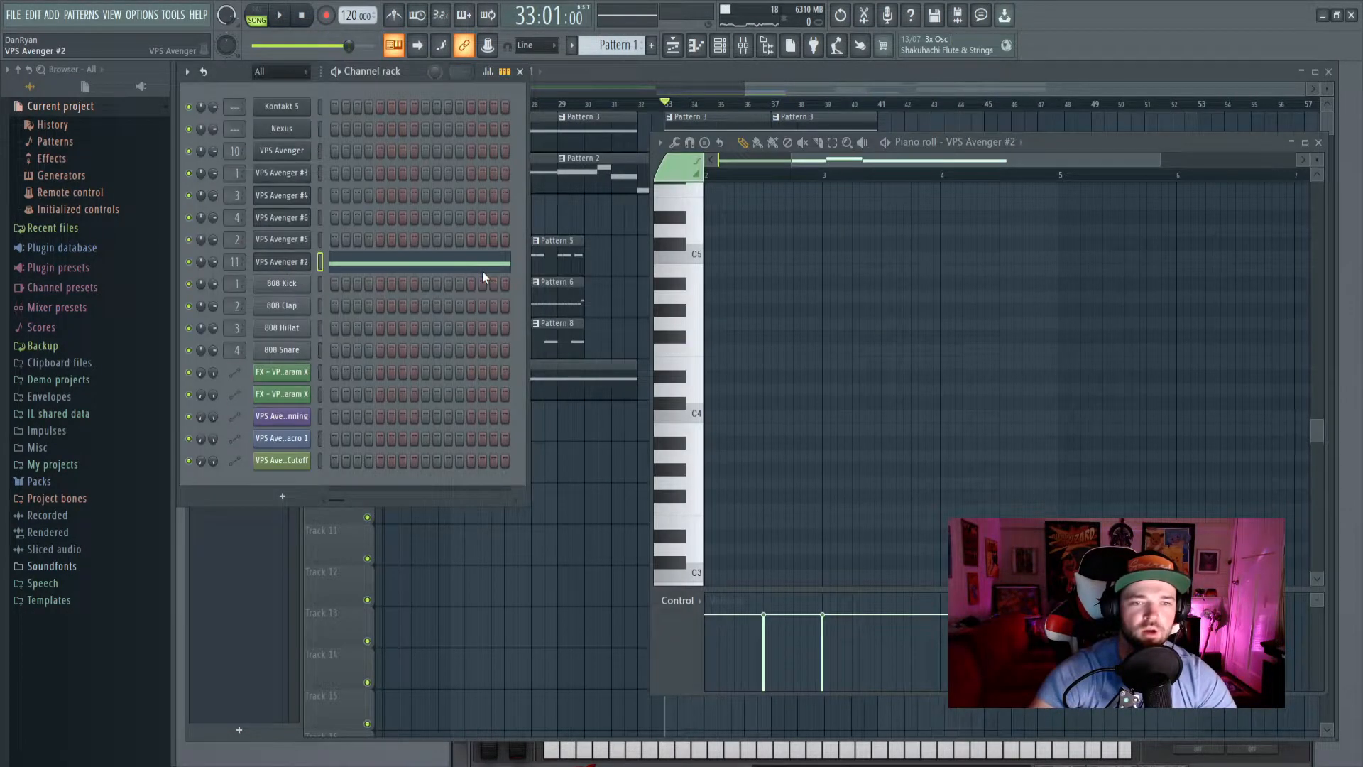
Copy VPS Avenger #2's notes into Kontakt 5 in a new Pattern 11 and load Shreddage 2's Blood Edge preset.
{"action": "scroll", "coordinate": [623, 47], "scroll_direction": "down", "scroll_amount": 9}
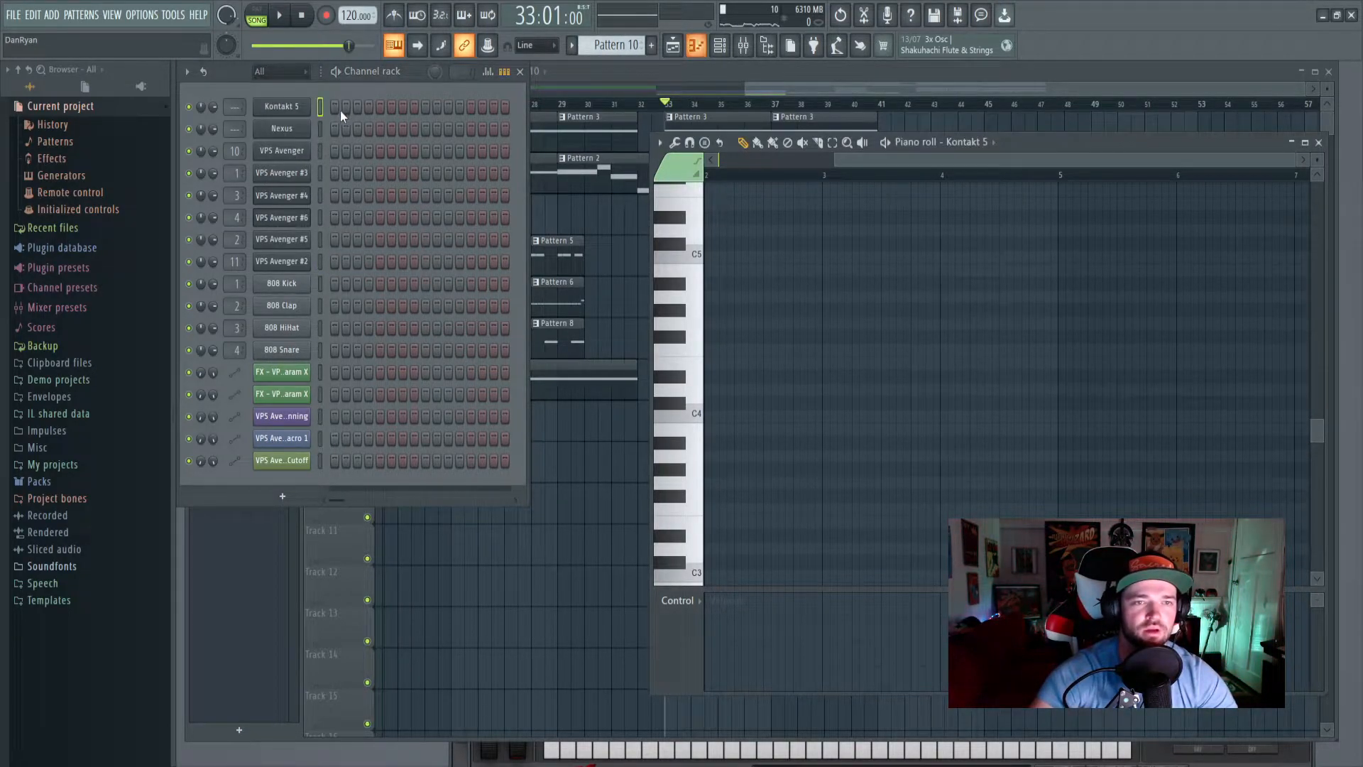
{"action": "left_click", "coordinate": [277, 107]}
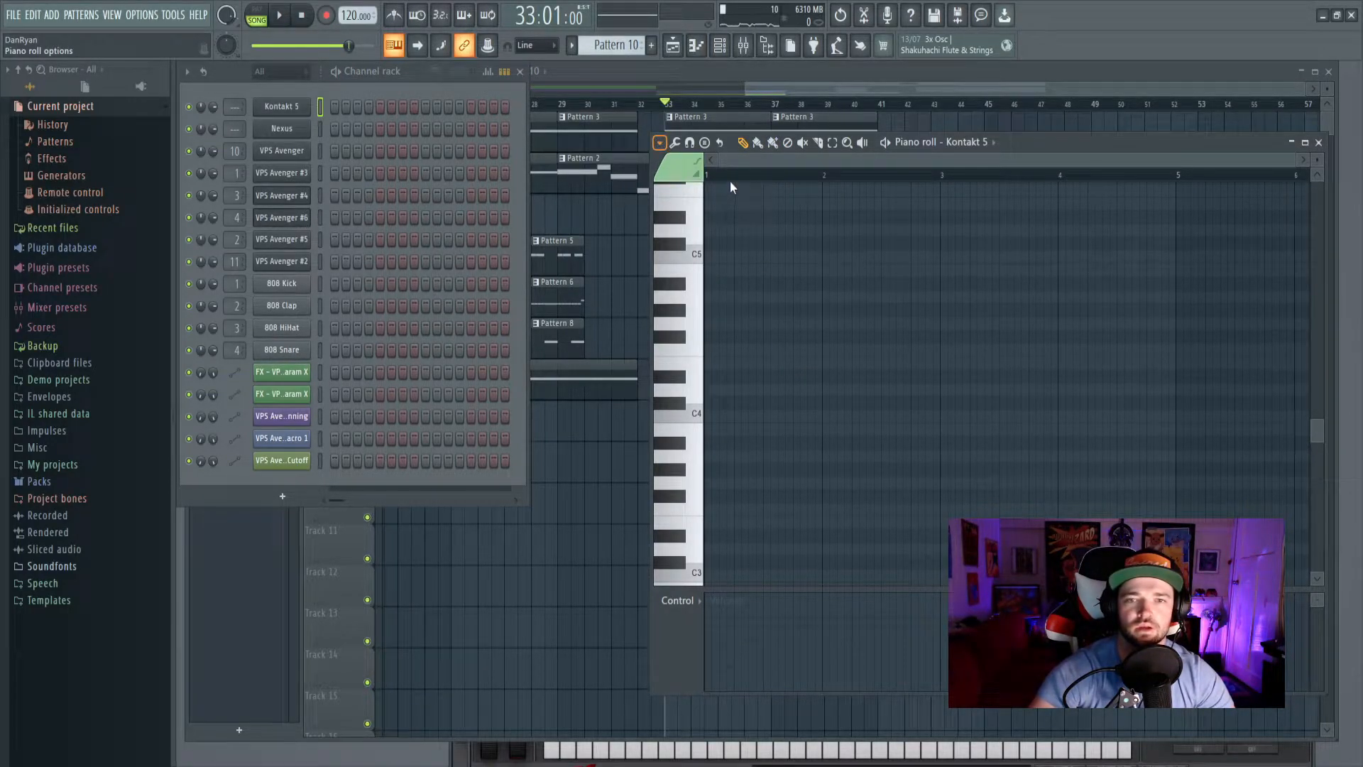
{"action": "left_click", "coordinate": [632, 405]}
{"action": "left_click", "coordinate": [706, 319]}
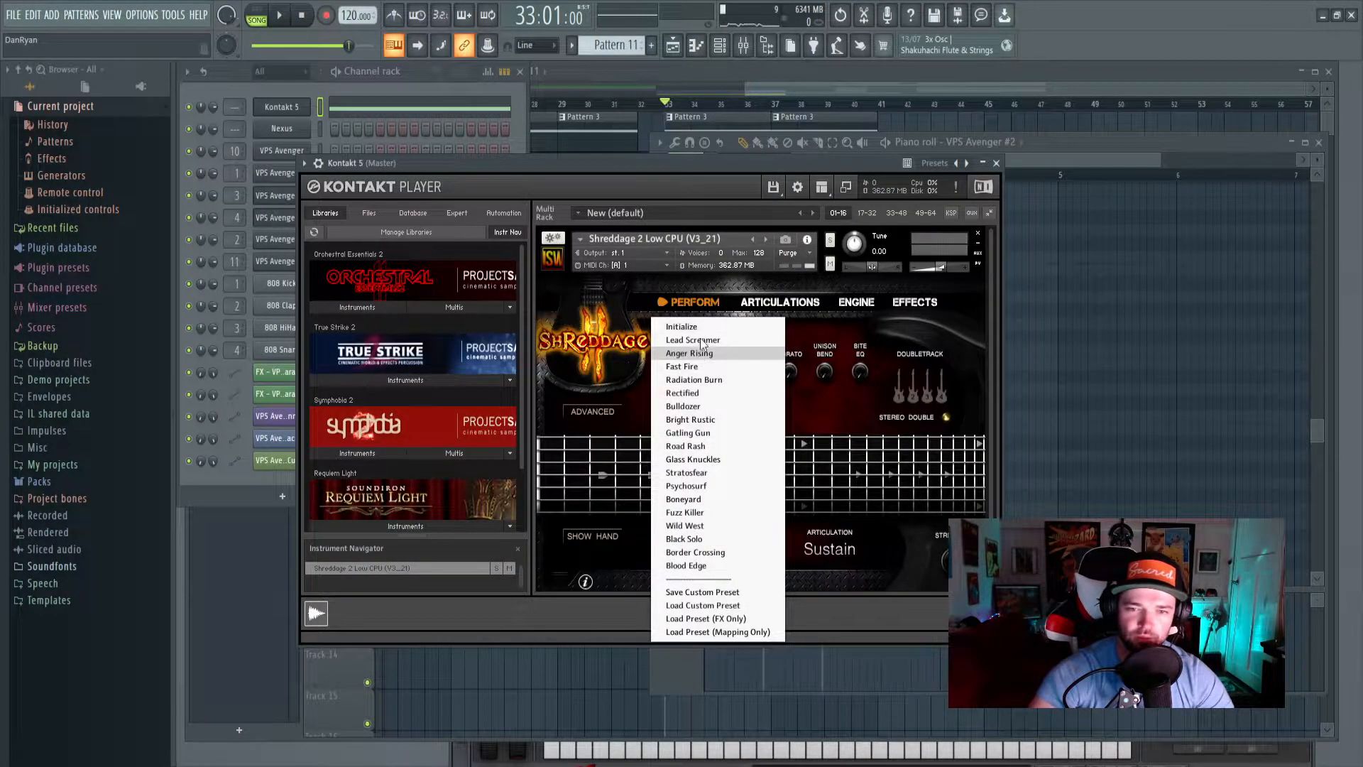
{"action": "left_click", "coordinate": [698, 566]}
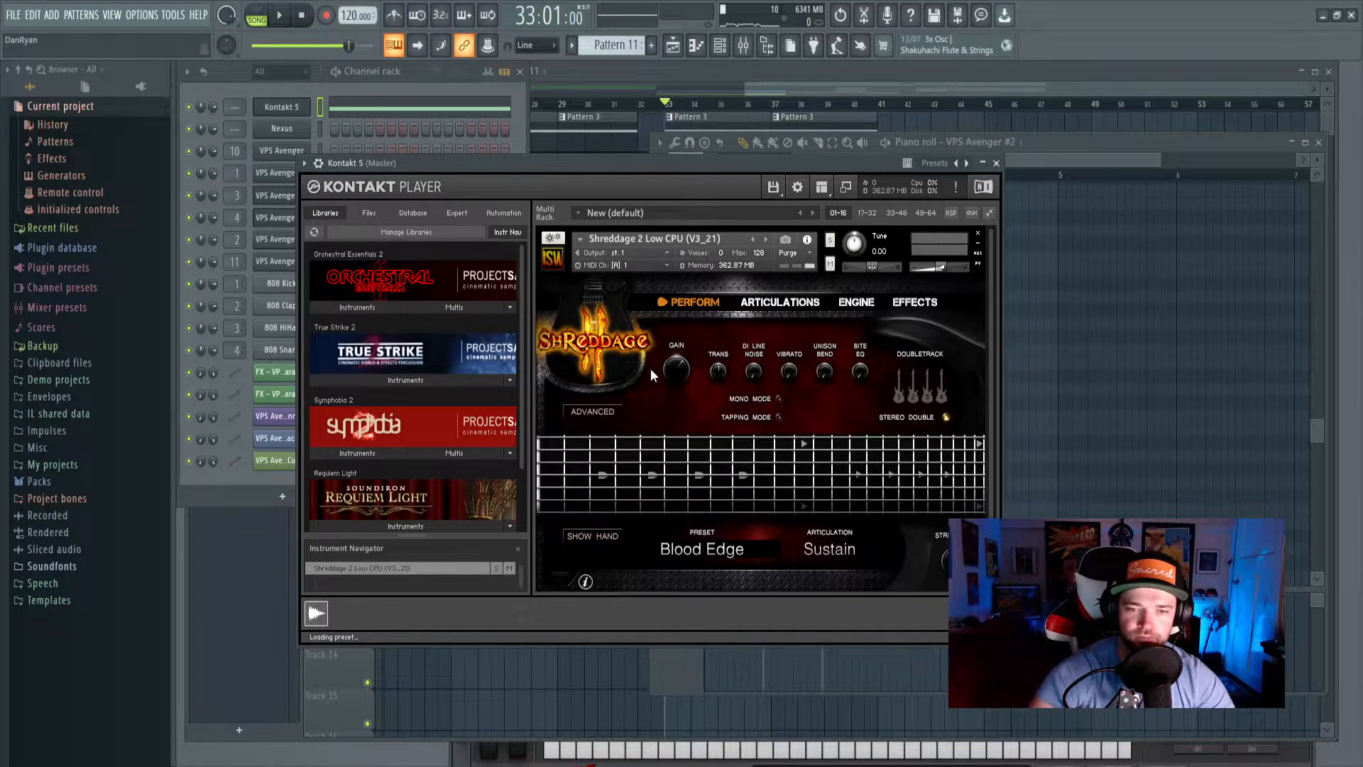
{"action": "left_click_drag", "start_coordinate": [624, 173], "coordinate": [655, 205]}
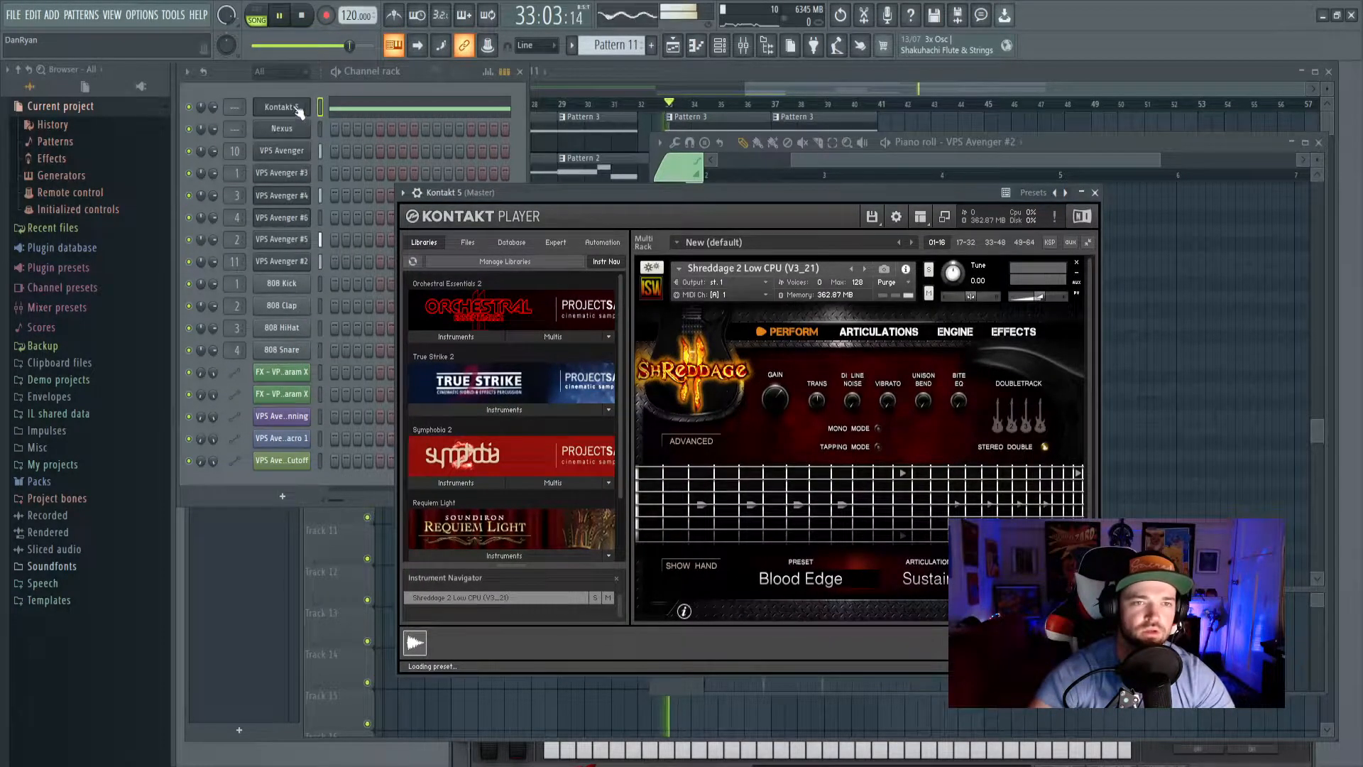
Show Kontakt 5's notes in the piano roll and switch playback to pattern mode after a short listen.
{"action": "key", "text": "space"}
{"action": "left_click", "coordinate": [361, 105]}
{"action": "left_click", "coordinate": [257, 14]}
{"action": "key", "text": "space"}
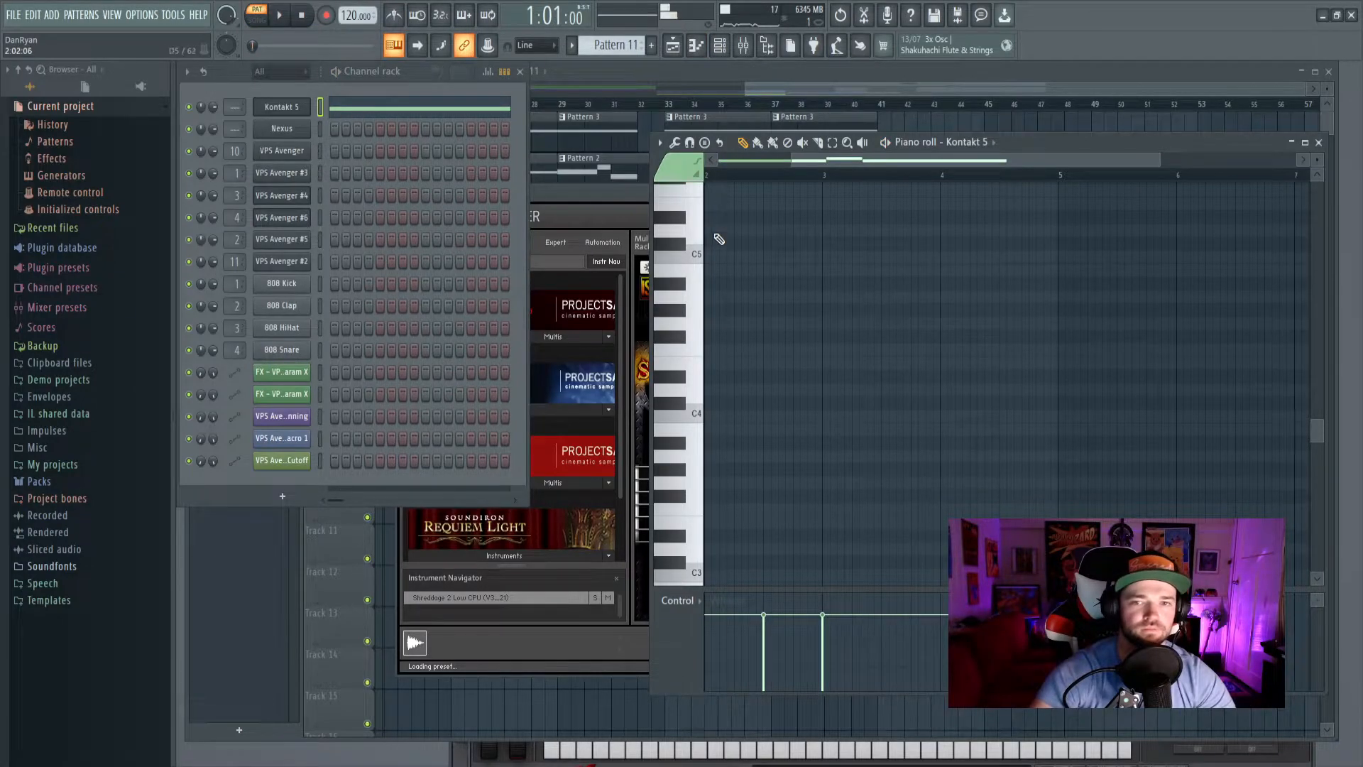
Transpose all Kontakt 5 notes in Pattern 11 down two octaves to A3 and A#3, and play the result.
{"action": "left_click_drag", "start_coordinate": [815, 164], "coordinate": [739, 166]}
{"action": "scroll", "coordinate": [874, 418], "scroll_direction": "down", "scroll_amount": 9}
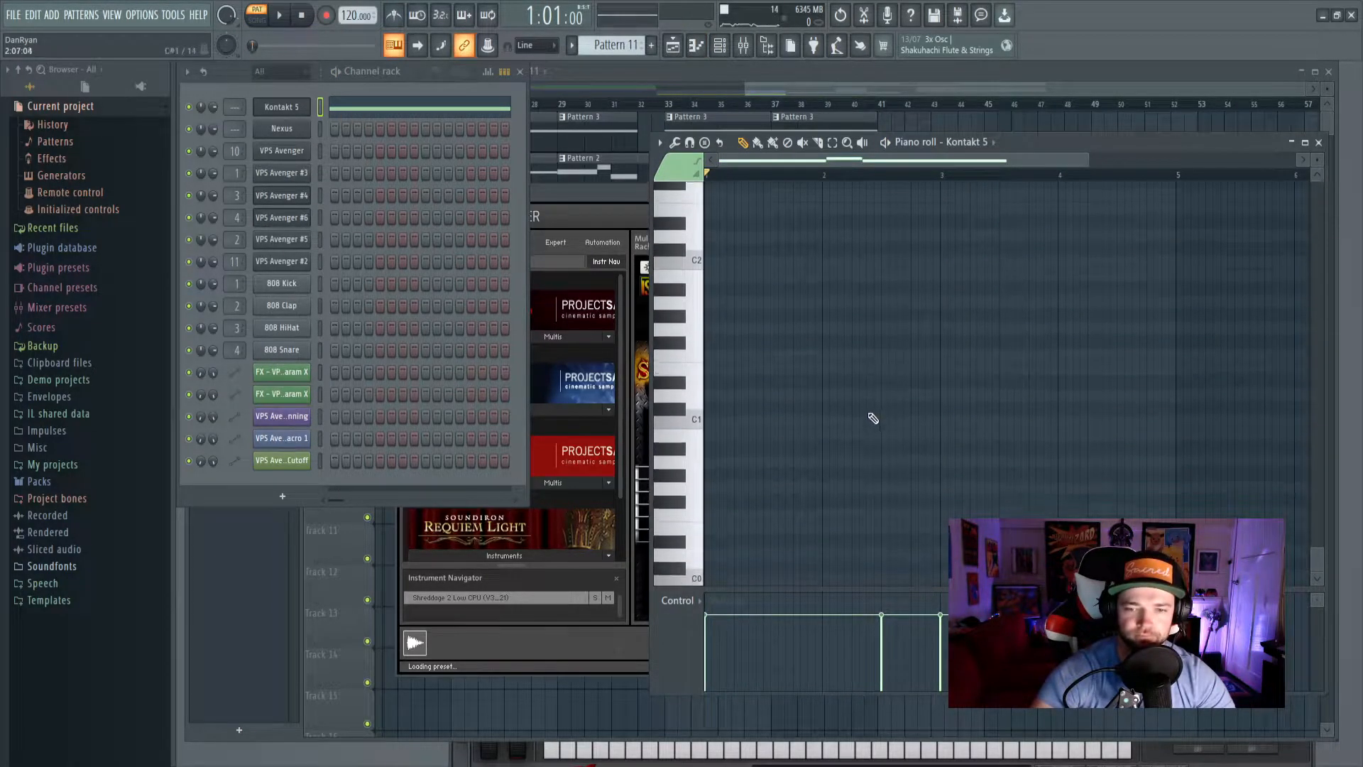
{"action": "scroll", "coordinate": [872, 376], "scroll_direction": "up", "scroll_amount": 9}
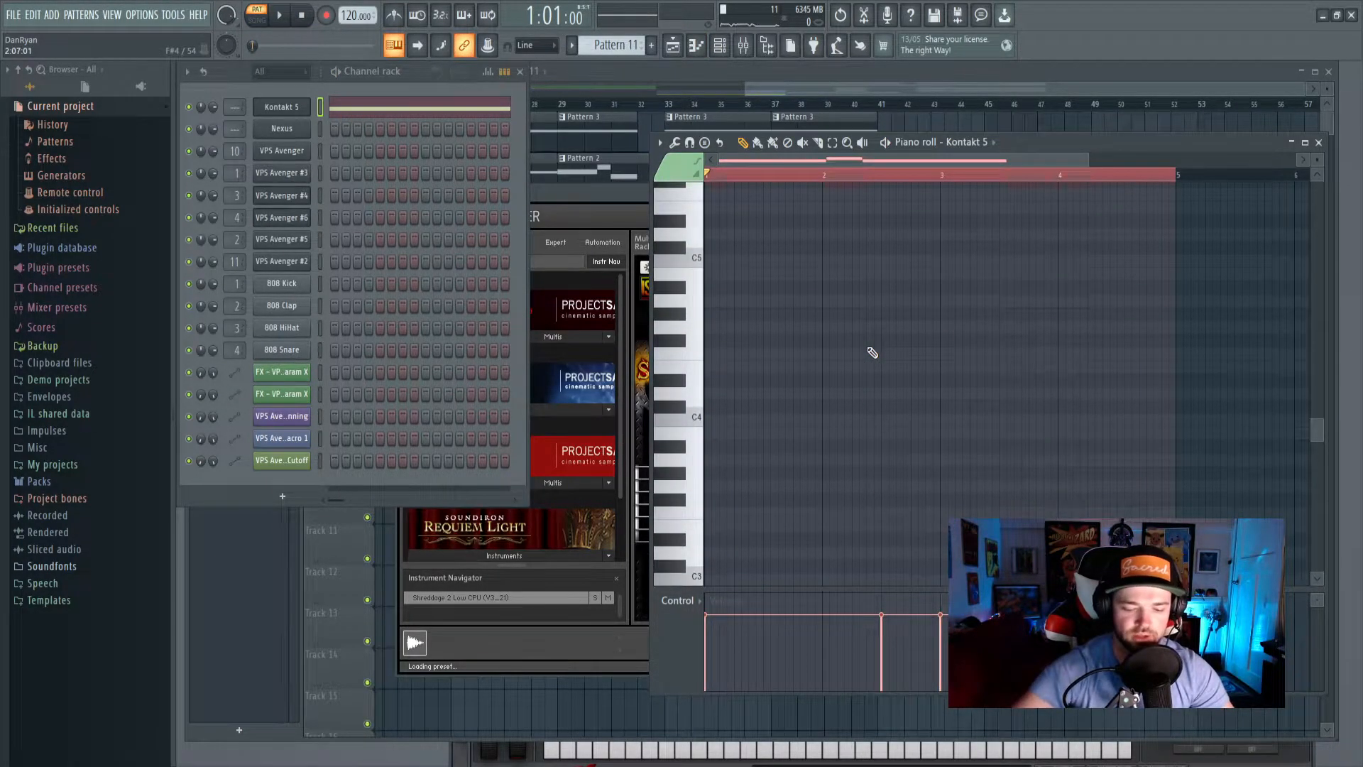
{"action": "key", "text": "ctrl+Down"}
{"action": "key", "text": "ctrl+Down"}
{"action": "key", "text": "space"}
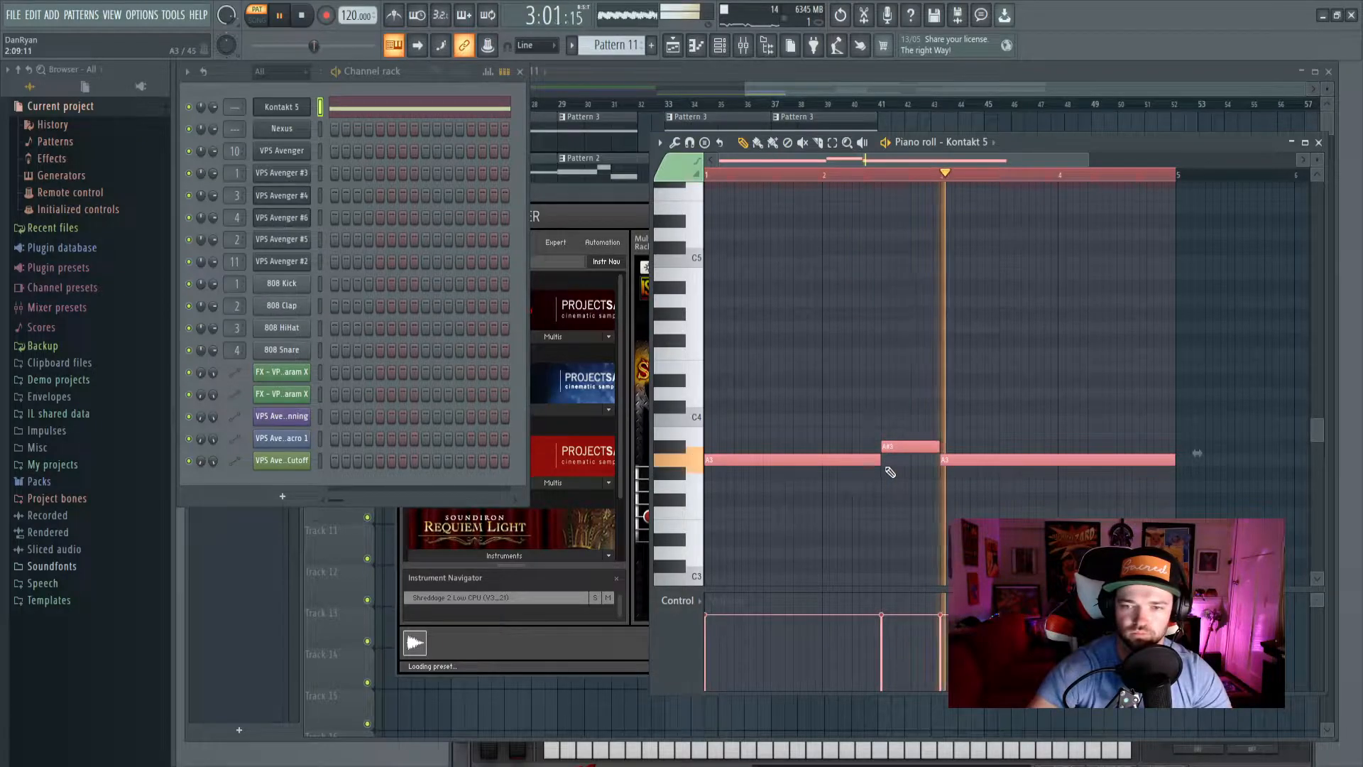
{"action": "key", "text": "space"}
Replace Pattern 11's long A3 and A#3 notes with continuous eighth-note repeats across all four bars, listening during playback.
{"action": "left_click_drag", "start_coordinate": [879, 462], "coordinate": [712, 477]}
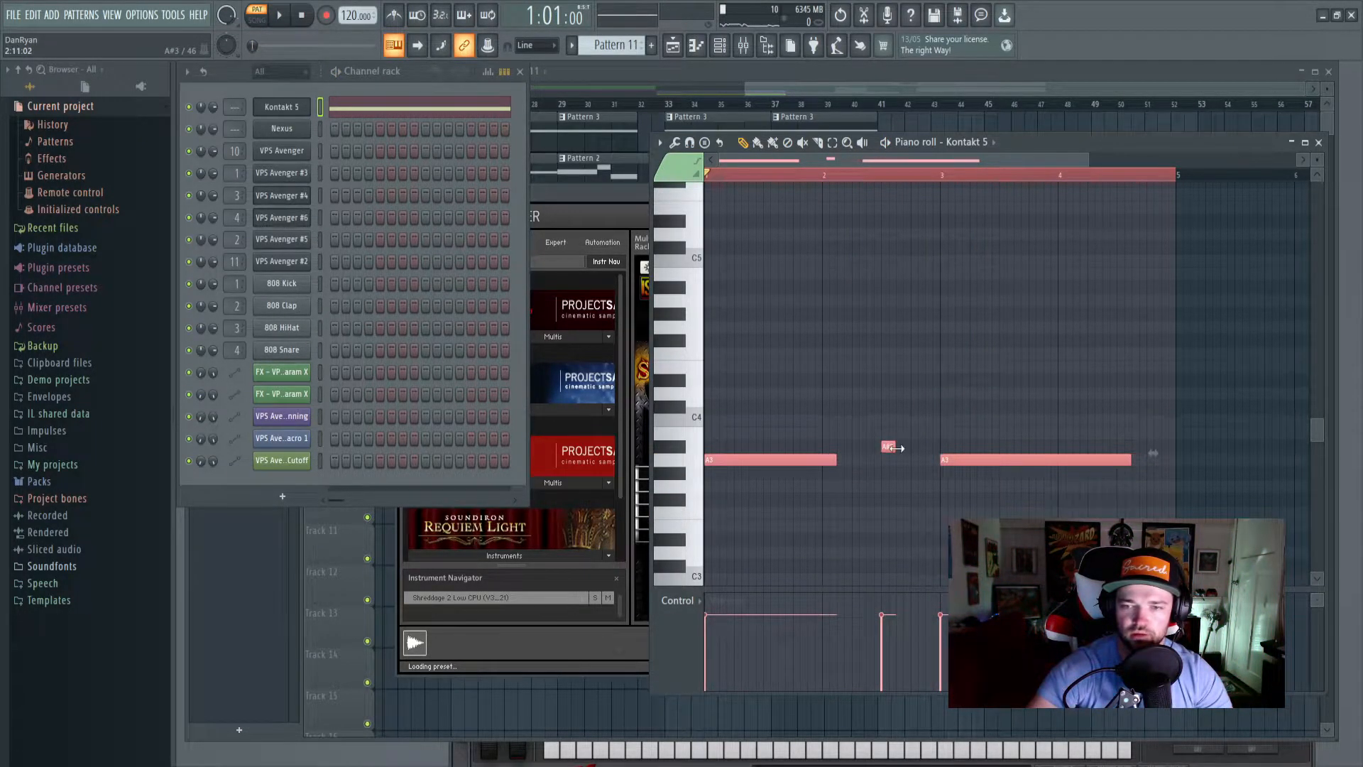
{"action": "left_click", "coordinate": [895, 529]}
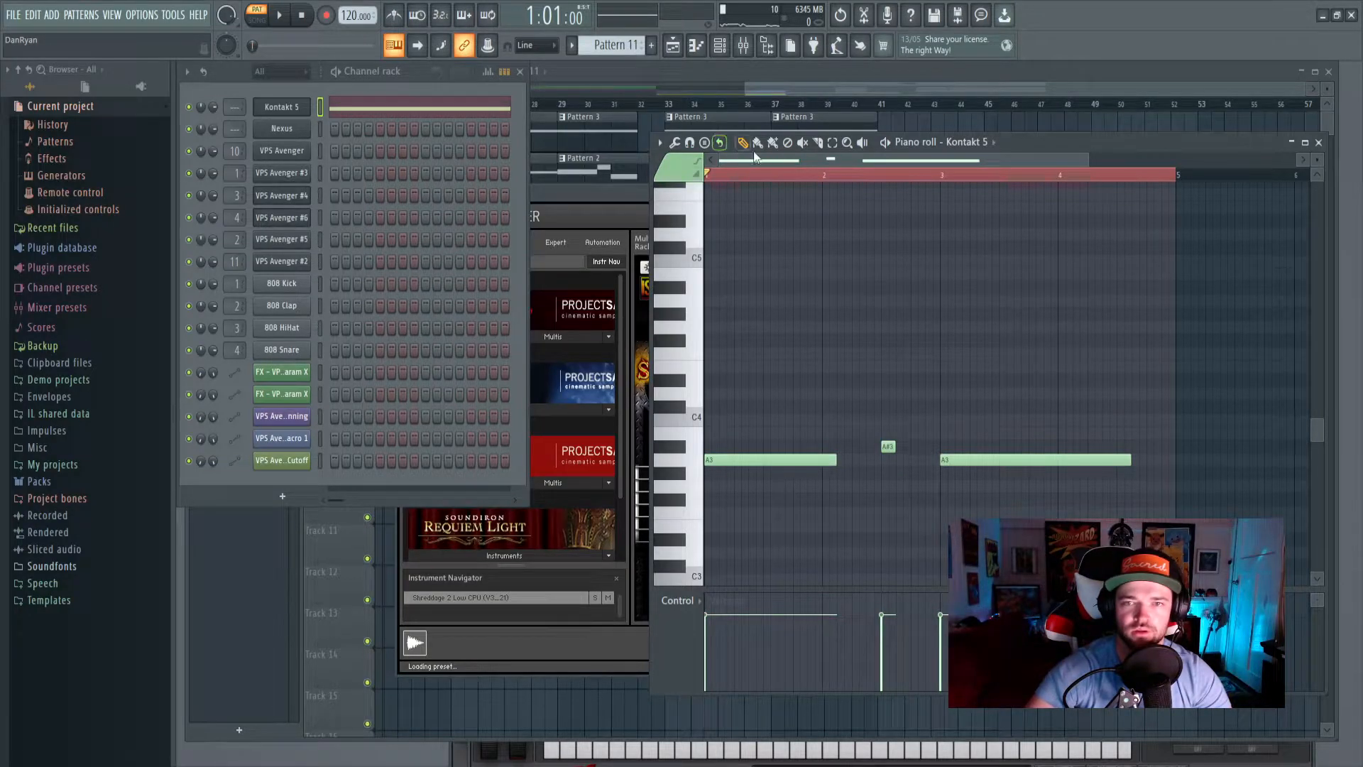
{"action": "right_click", "coordinate": [723, 463]}
{"action": "mouse_move", "coordinate": [712, 461]}
{"action": "left_mouse_down"}
{"action": "mouse_move", "coordinate": [932, 447]}
{"action": "mouse_move", "coordinate": [1155, 470]}
{"action": "left_mouse_up"}
{"action": "right_click", "coordinate": [773, 465]}
{"action": "key", "text": "space"}
{"action": "right_click", "coordinate": [959, 462]}
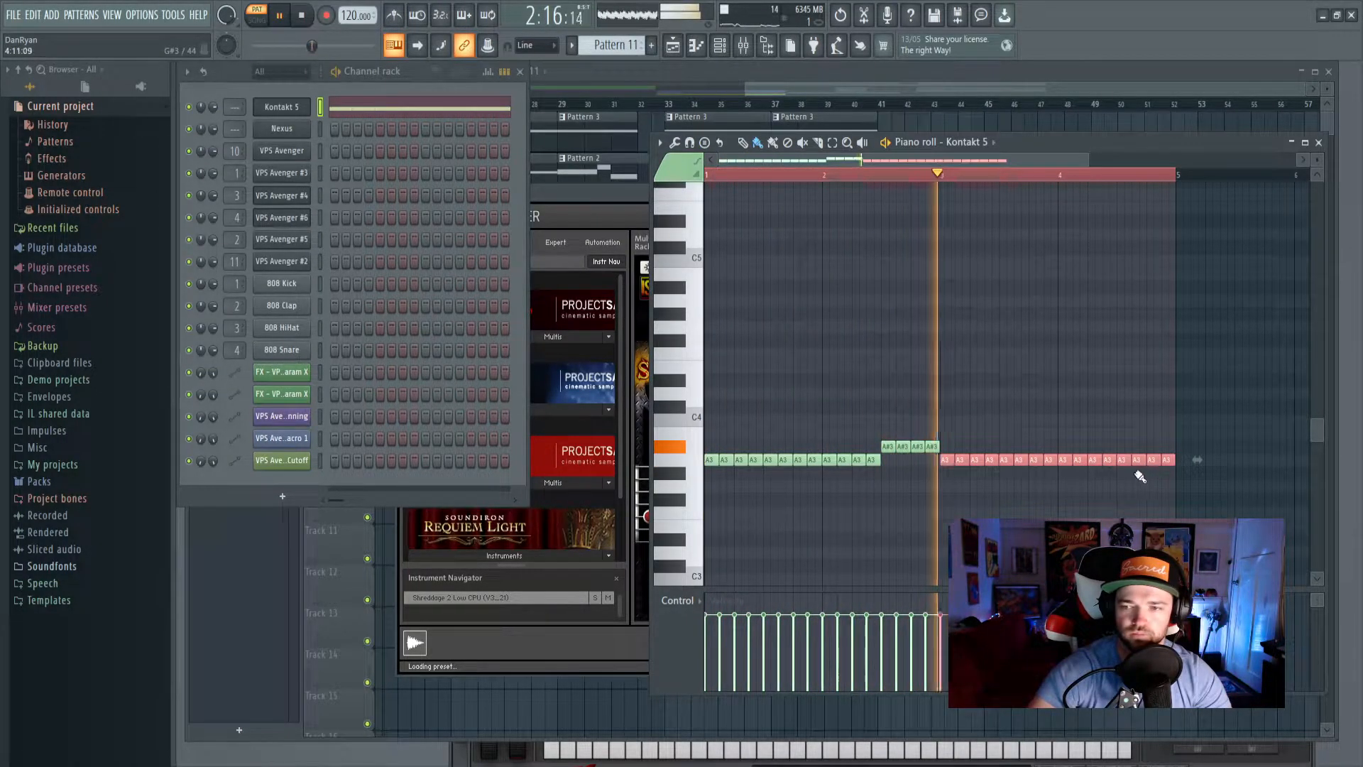
{"action": "scroll", "coordinate": [782, 213], "scroll_direction": "down", "scroll_amount": 2, "text": "ctrl"}
{"action": "key", "text": "space"}
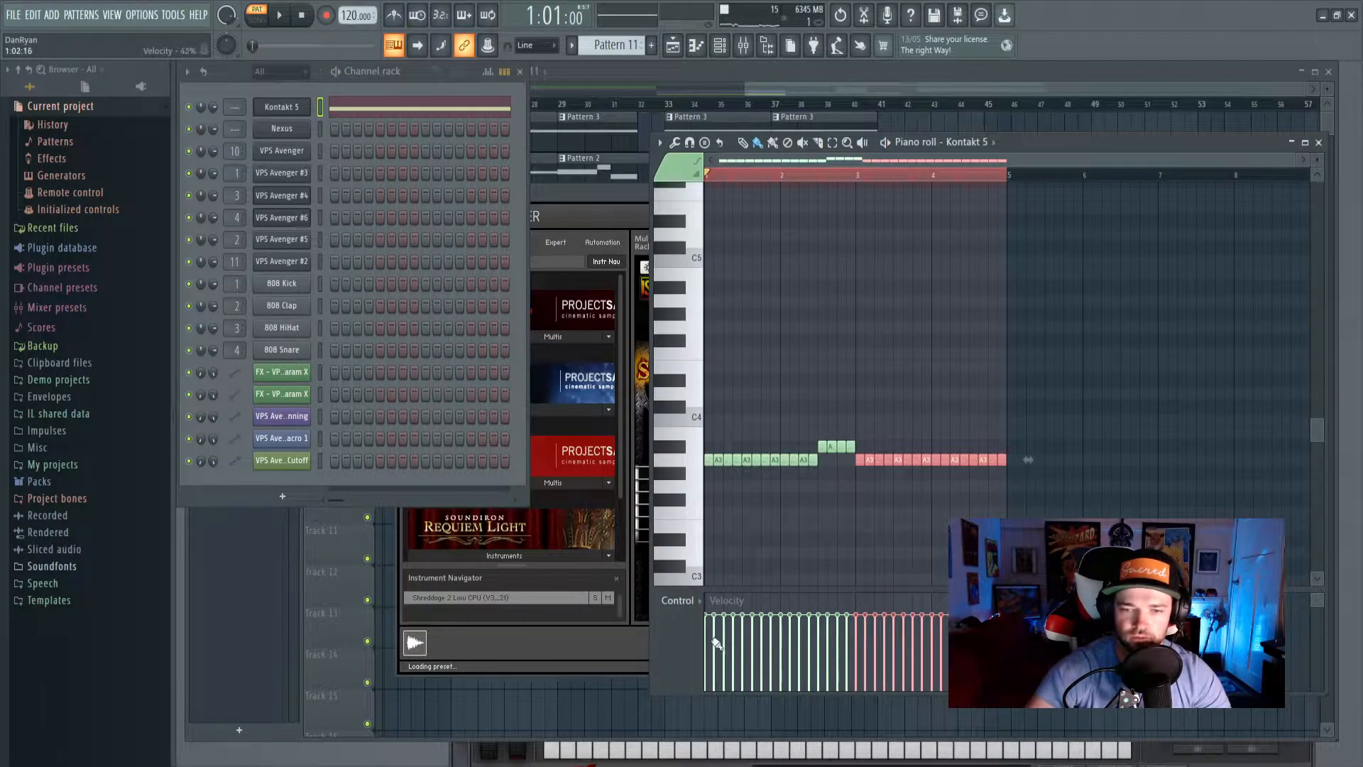
Lower the repeated notes' velocities to a gentle wave of about 34% and play the pattern.
{"action": "left_click_drag", "start_coordinate": [710, 672], "coordinate": [800, 653]}
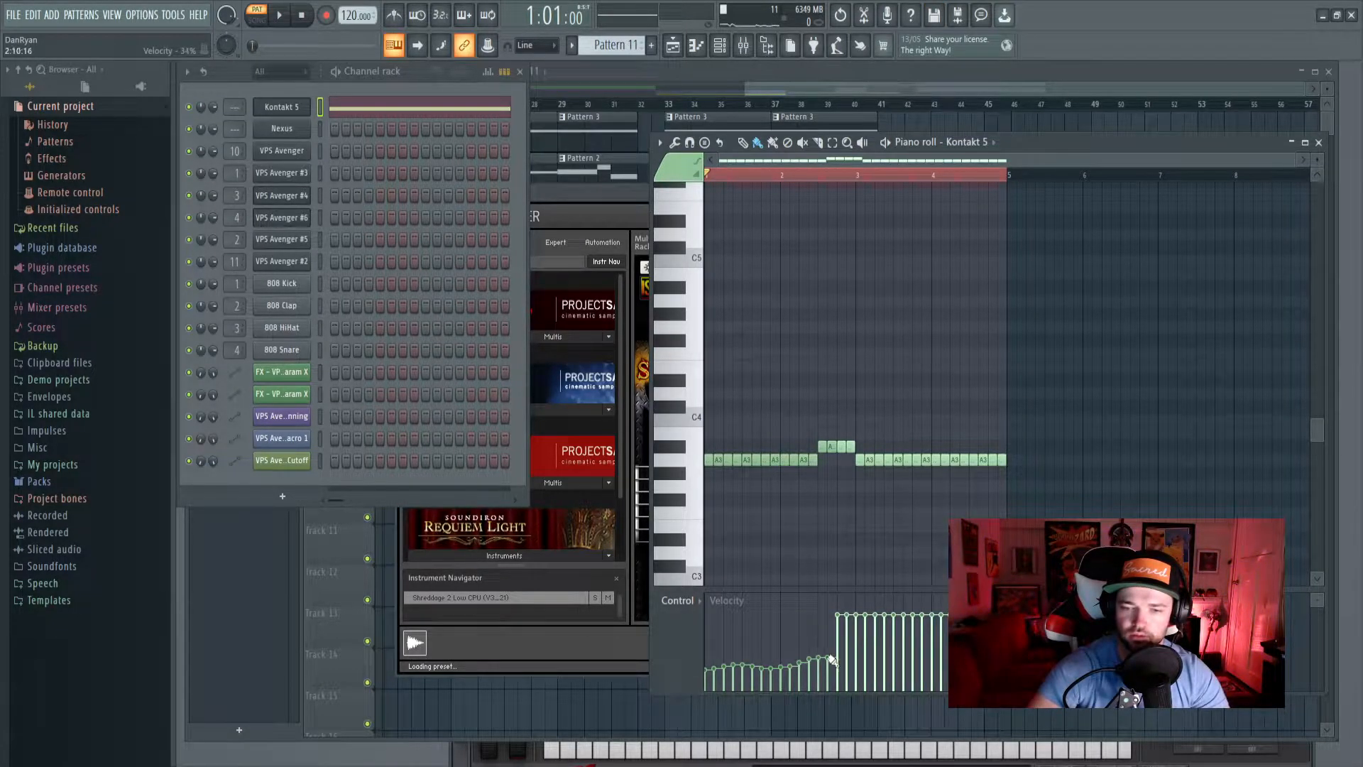
{"action": "left_click_drag", "start_coordinate": [828, 660], "coordinate": [944, 659]}
{"action": "key", "text": "space"}
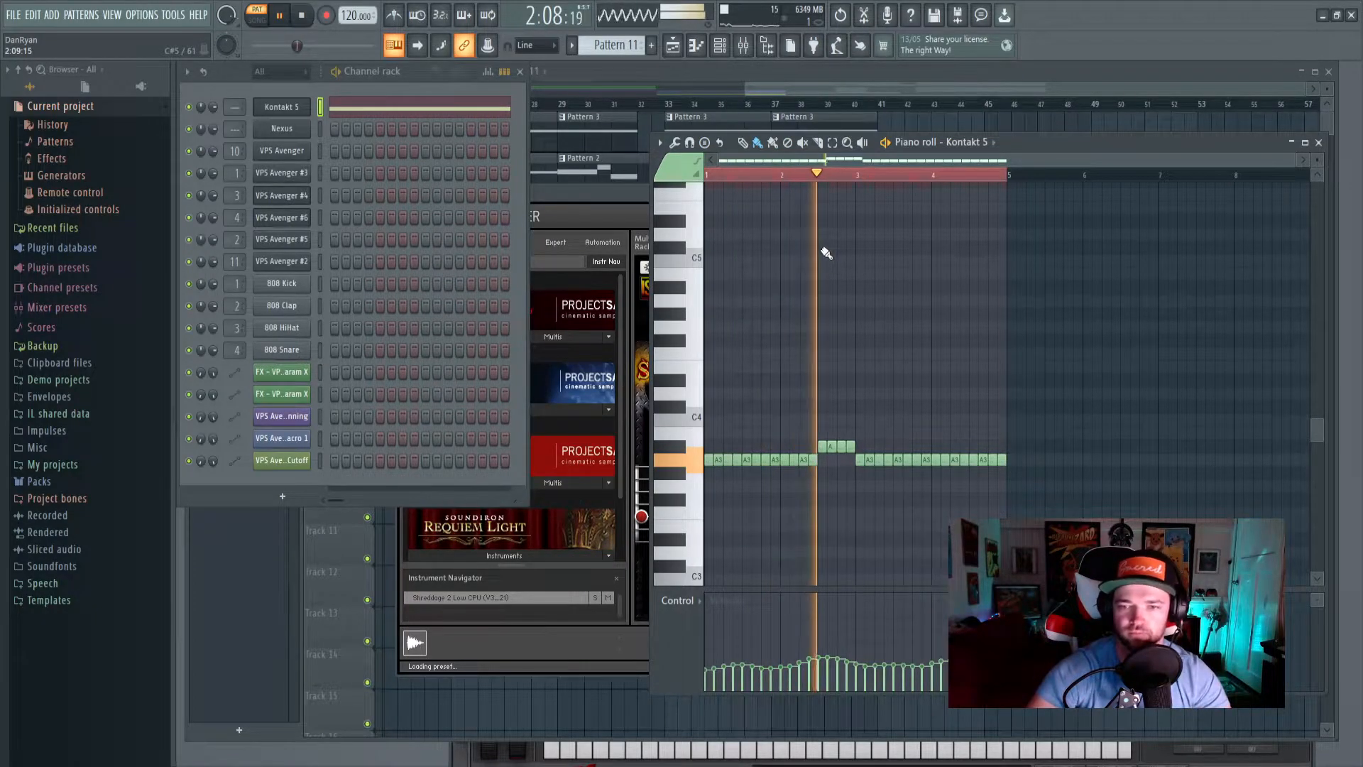
Place a Pattern 11 clip on Track 3 at bar 33 and play the song from there.
{"action": "left_click", "coordinate": [735, 112]}
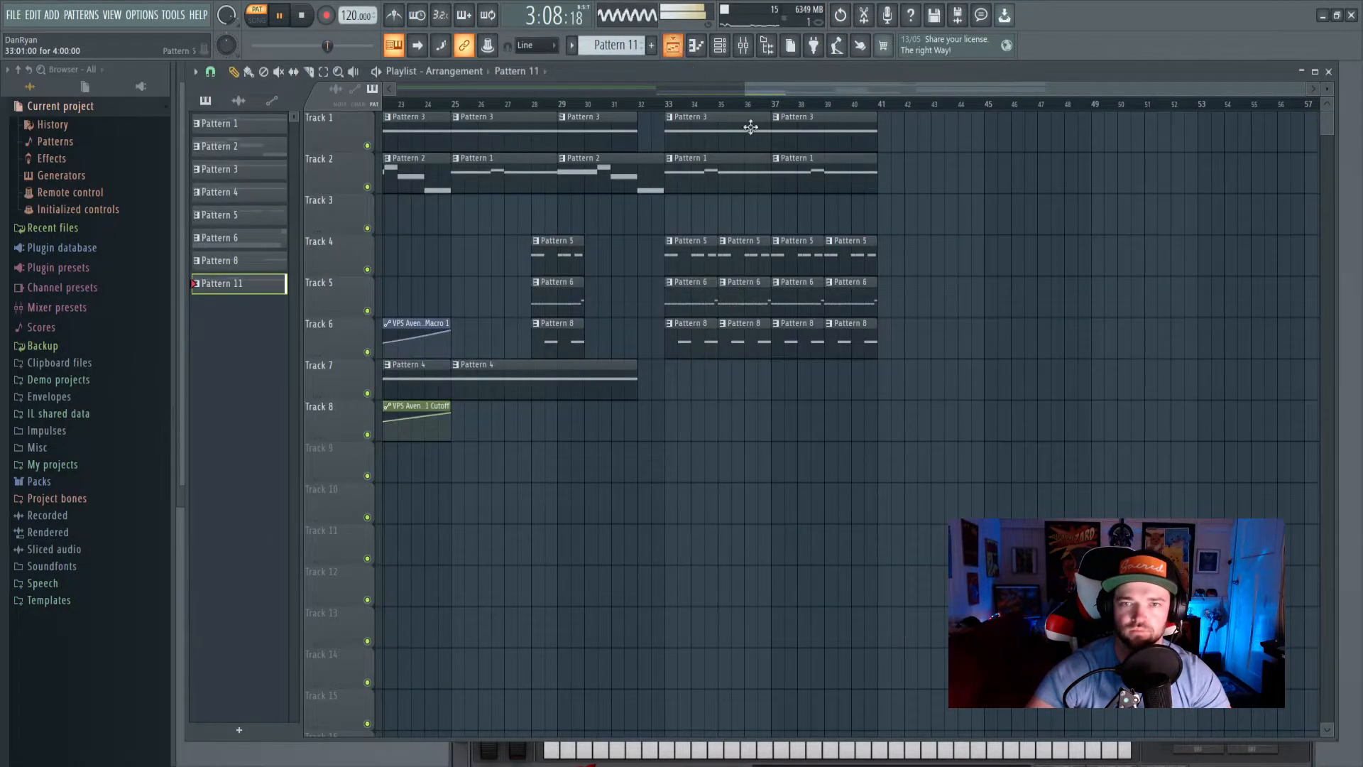
{"action": "left_click", "coordinate": [665, 105]}
{"action": "left_click", "coordinate": [671, 206]}
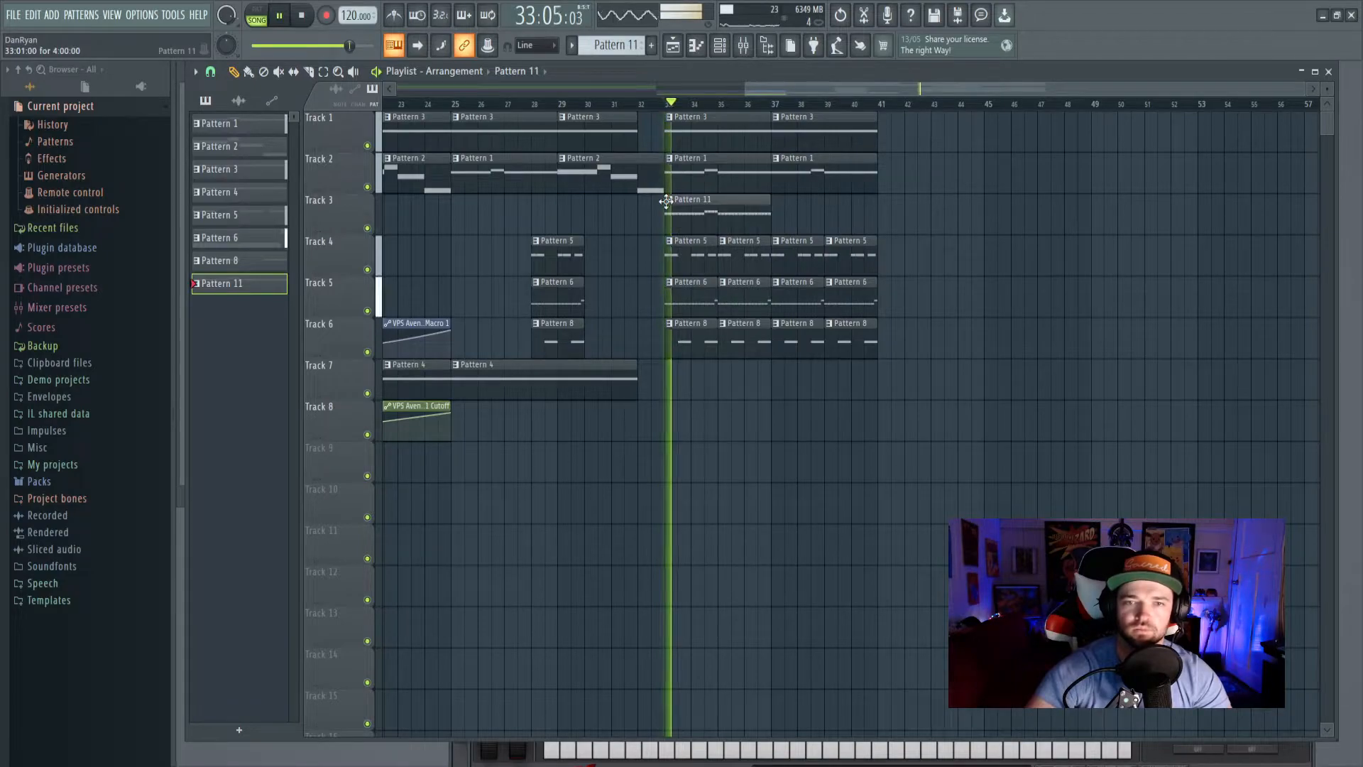
Check VPS Avenger's root note, set Kontakt 5's root note to F5 to match, and play the song.
{"action": "left_click", "coordinate": [719, 45]}
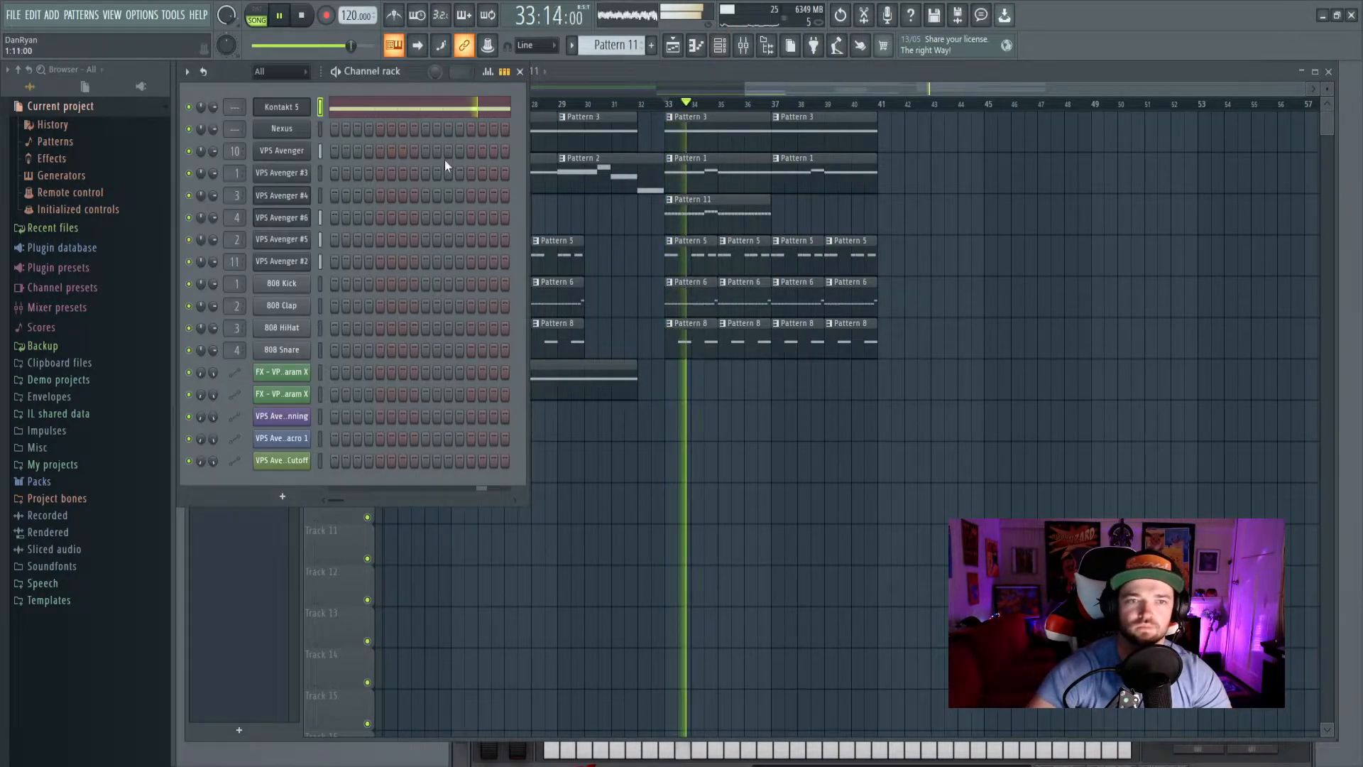
{"action": "key", "text": "space"}
{"action": "left_click", "coordinate": [291, 106]}
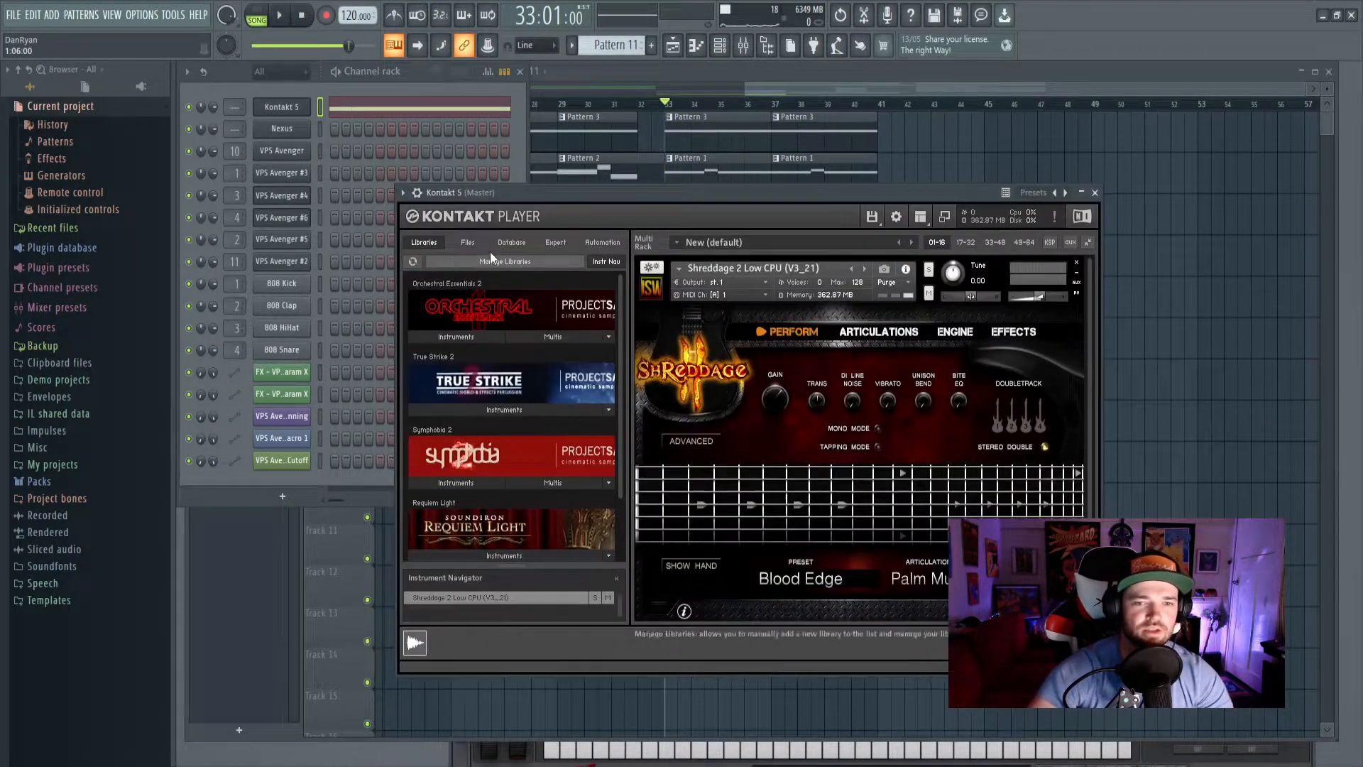
{"action": "left_click", "coordinate": [403, 192]}
{"action": "left_click", "coordinate": [477, 220]}
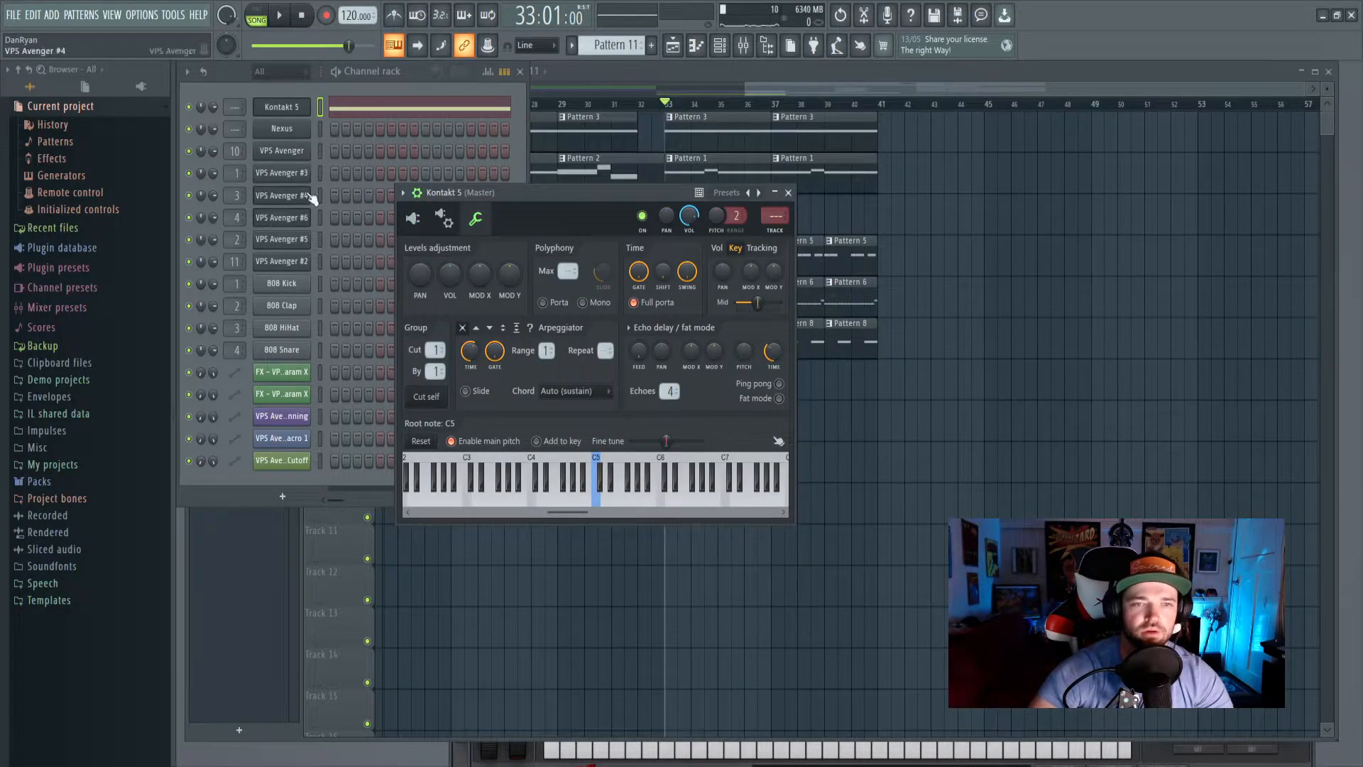
{"action": "left_click", "coordinate": [282, 129]}
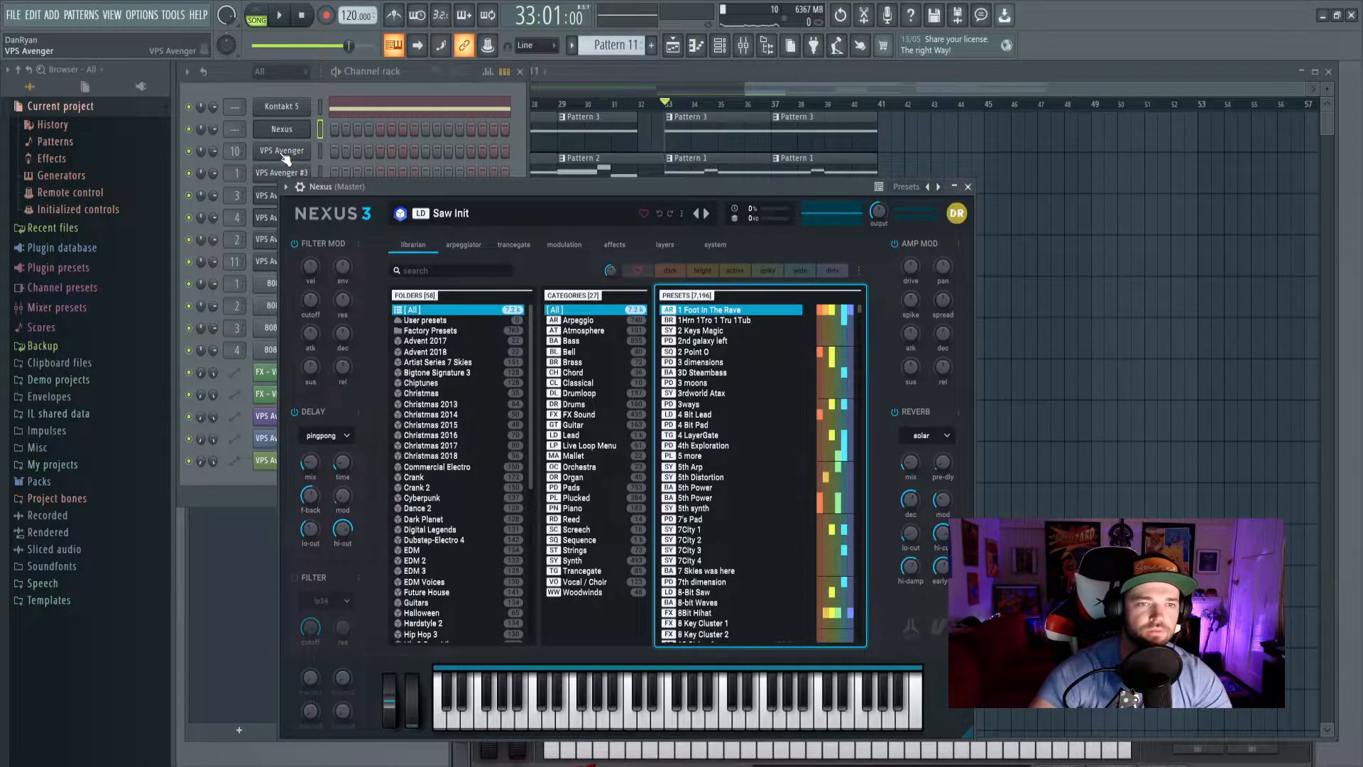
{"action": "left_click", "coordinate": [285, 157]}
{"action": "left_click", "coordinate": [457, 188]}
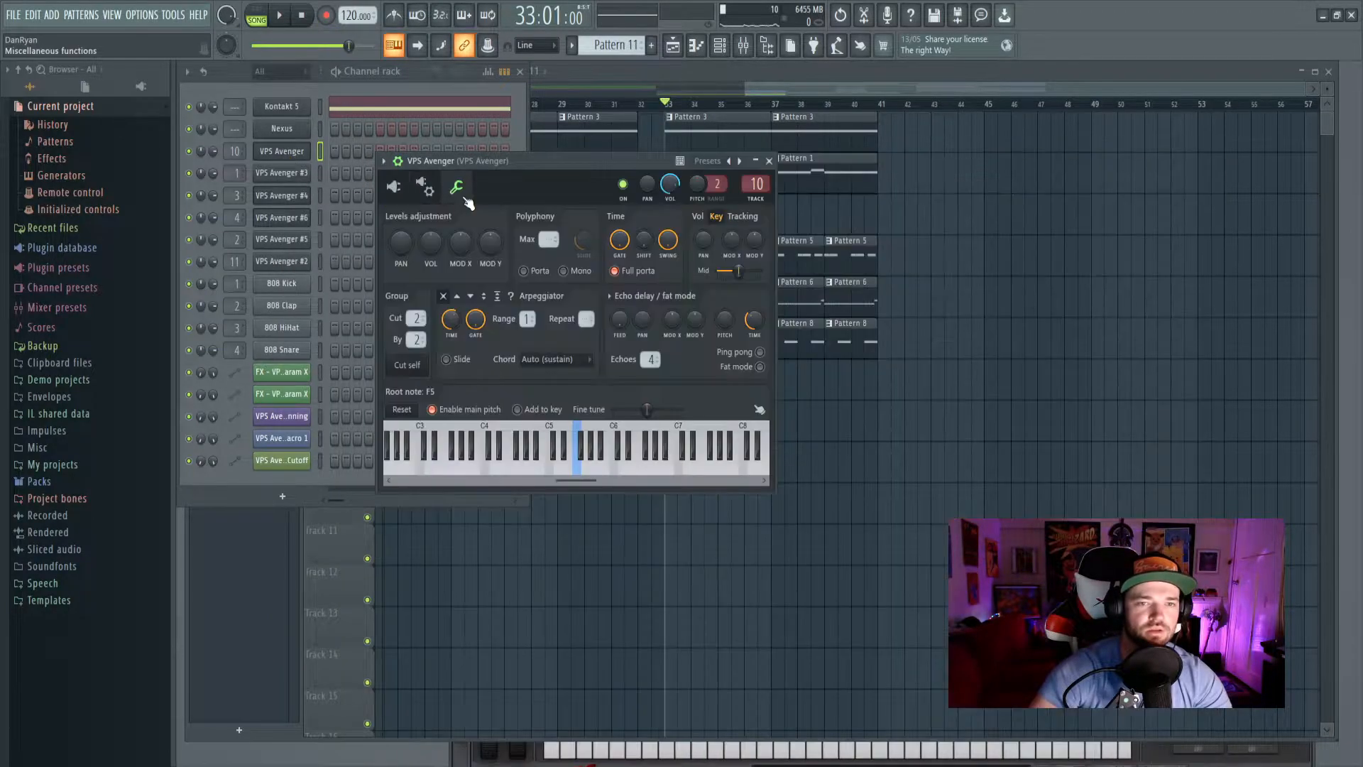
{"action": "left_click", "coordinate": [293, 108]}
{"action": "key", "text": "space"}
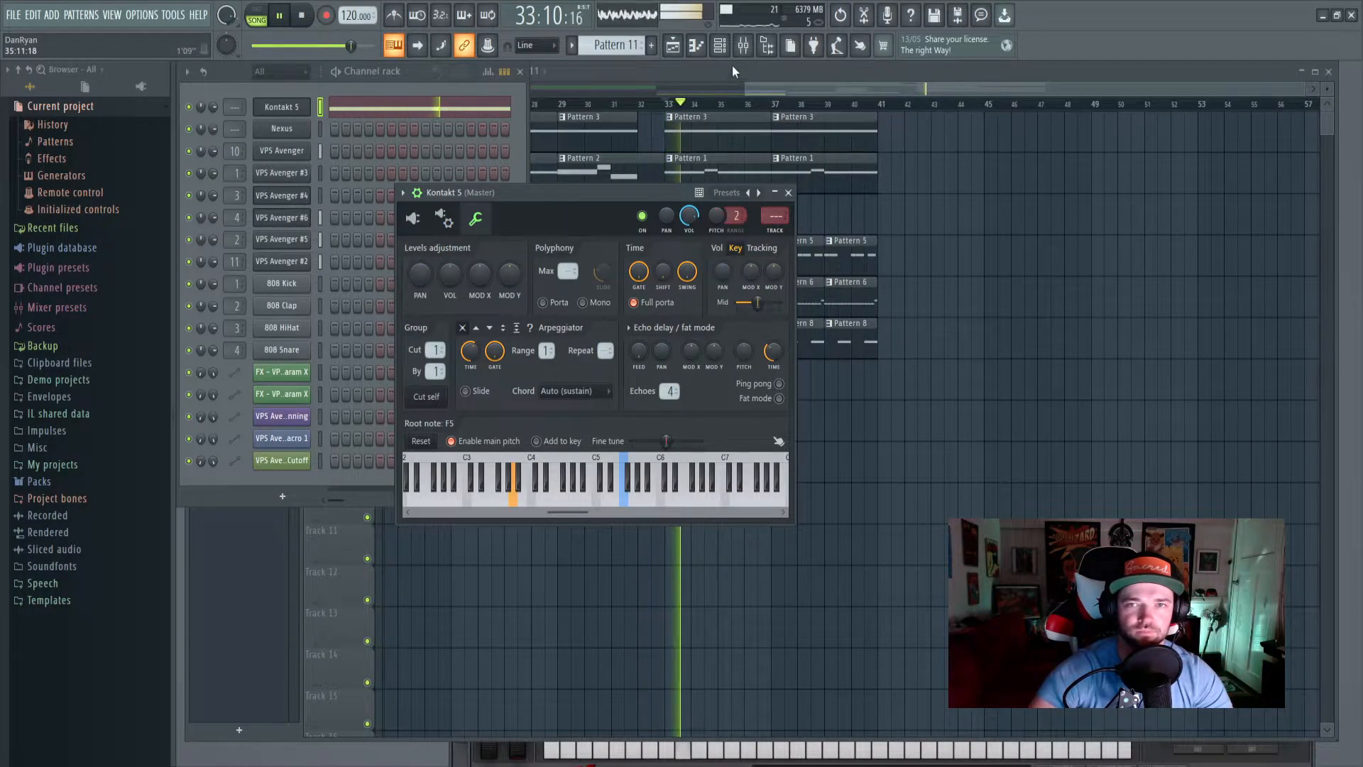
Route Kontakt 5 to mixer insert 12 and lower its volume to about -10.9 dB during playback.
{"action": "left_click", "coordinate": [743, 45]}
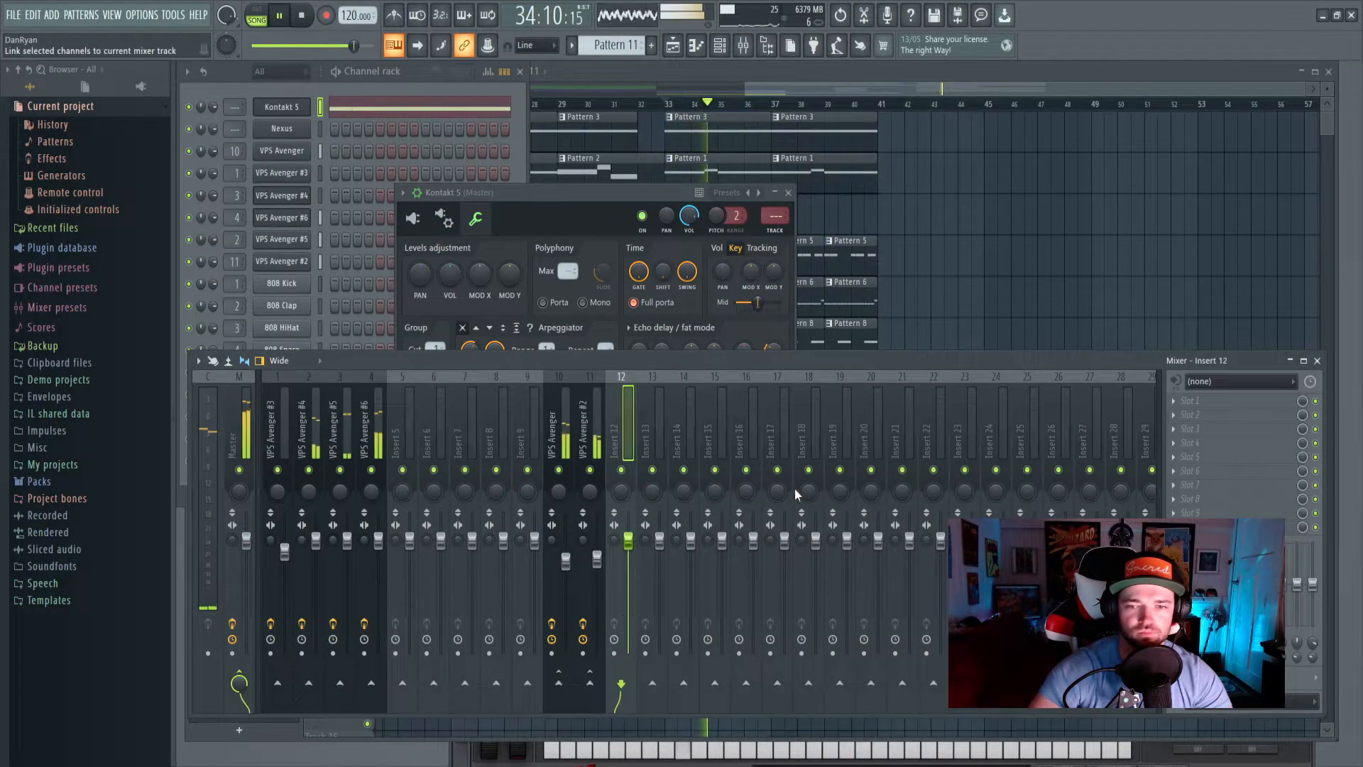
{"action": "key", "text": "ctrl+l"}
{"action": "key", "text": "space"}
{"action": "key", "text": "space"}
{"action": "left_click_drag", "start_coordinate": [630, 542], "coordinate": [629, 589]}
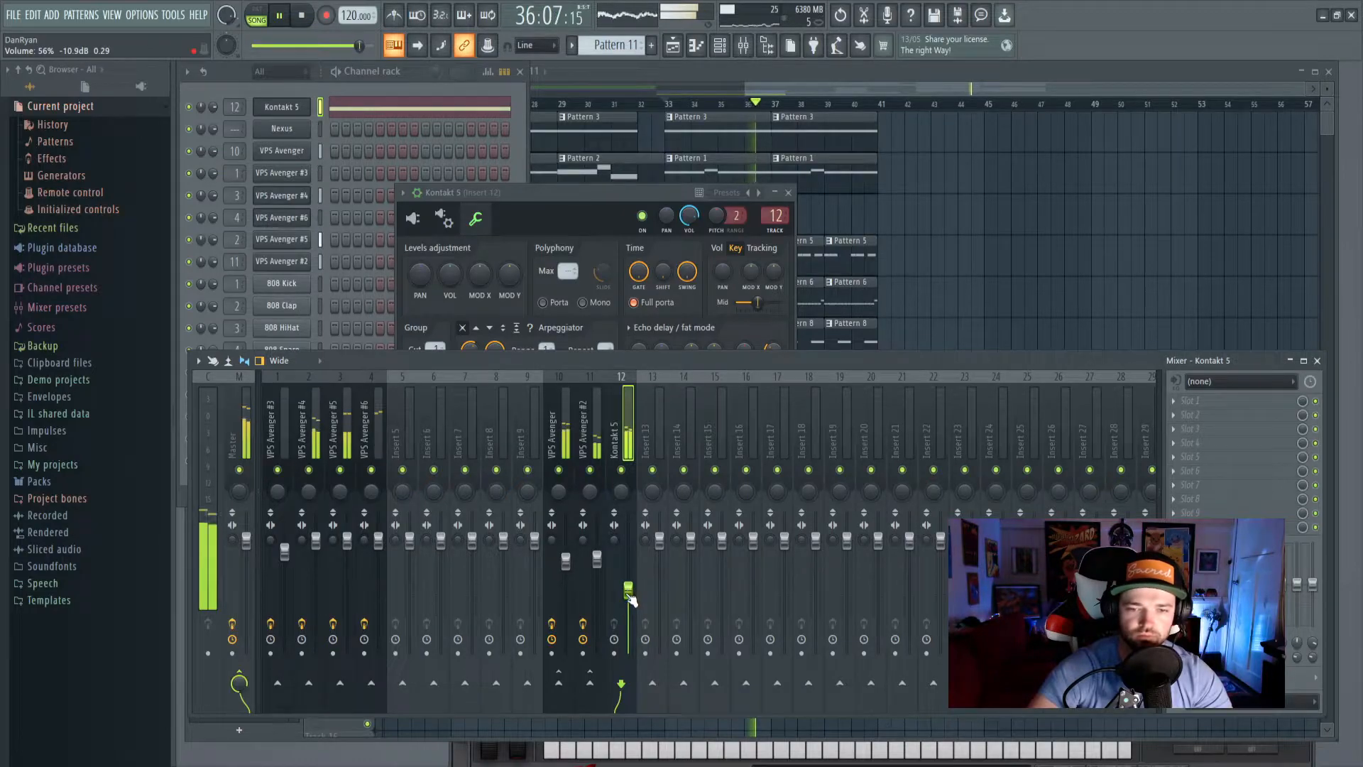
Stop playback, add Fruity parametric EQ 2 to Kontakt 5's first effect slot and change the filter type of band 1.
{"action": "key", "text": "space"}
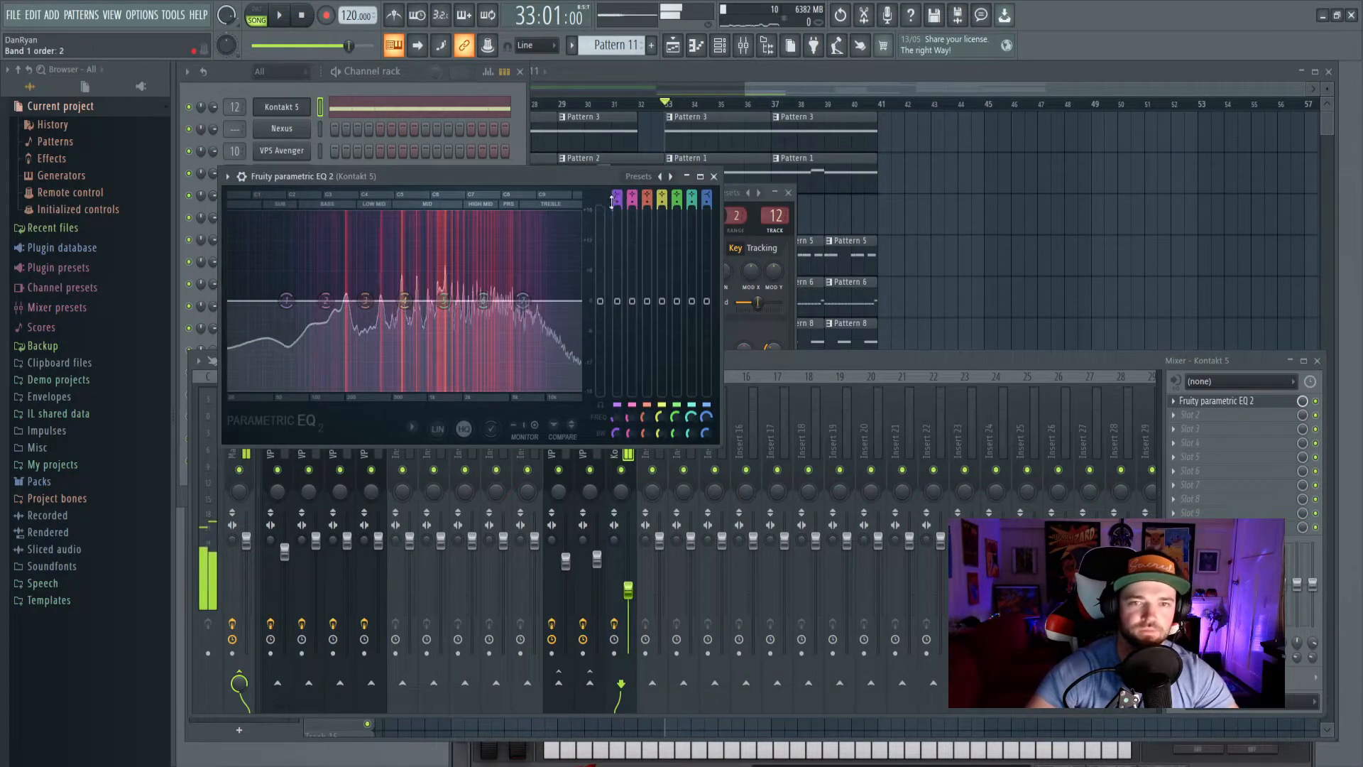
{"action": "left_click", "coordinate": [617, 195]}
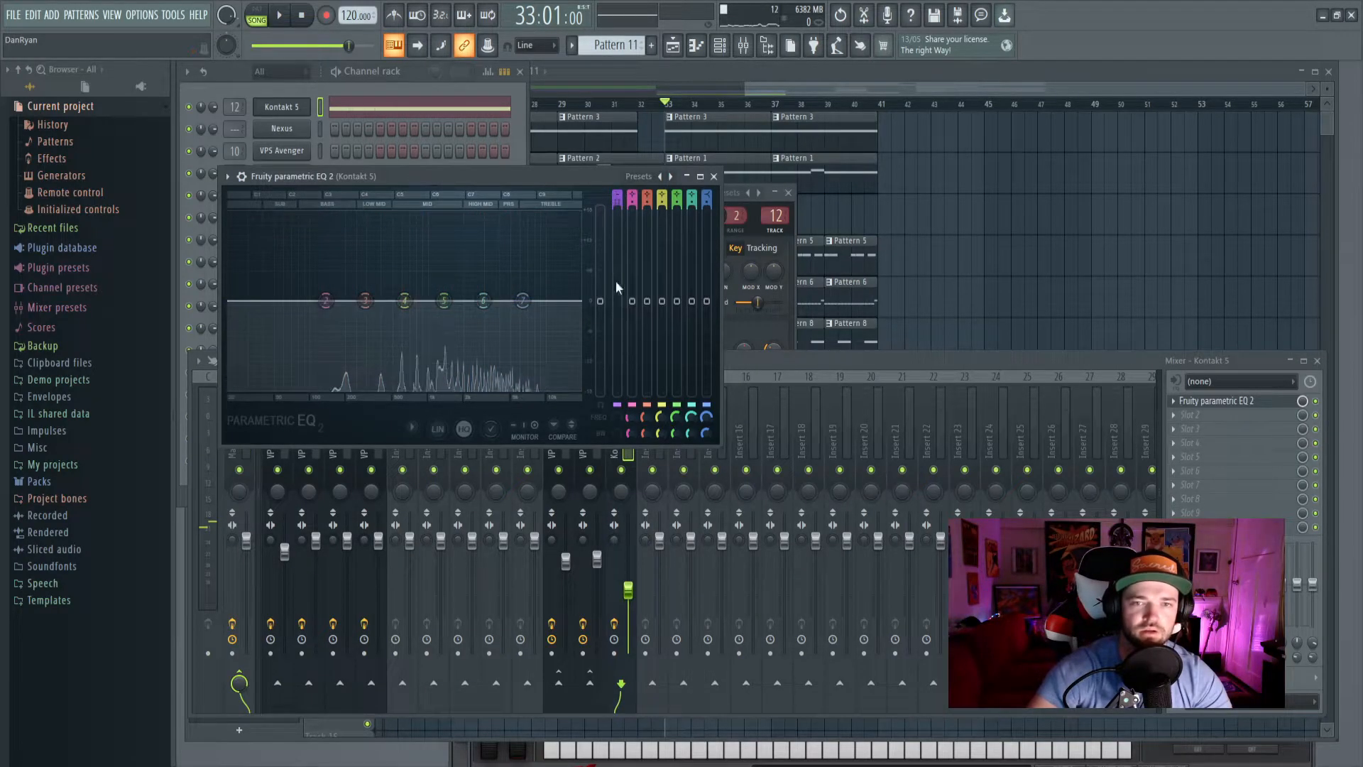
{"action": "scroll", "coordinate": [617, 201], "scroll_direction": "up", "scroll_amount": 3}
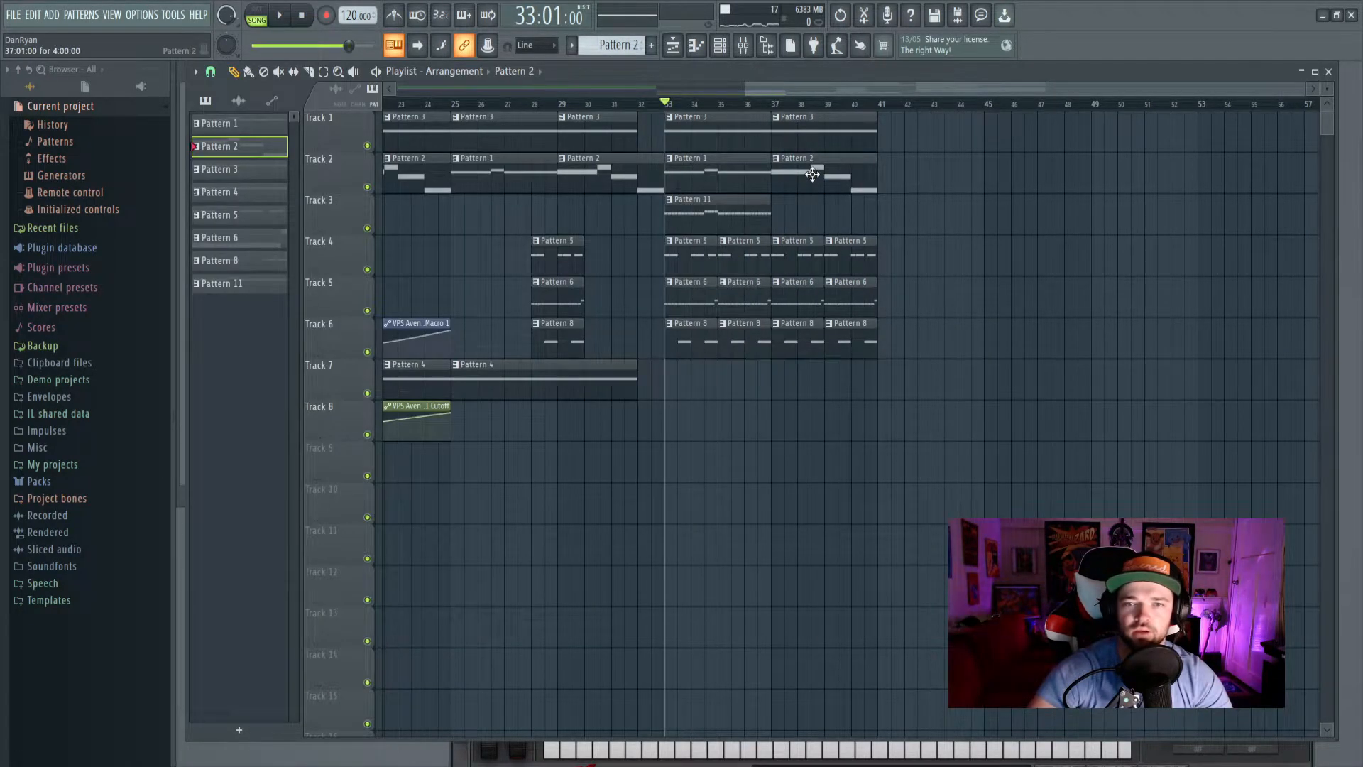
Copy VPS Avenger #2's notes from Pattern 2 into Kontakt 5 in a new Pattern 12 placed on Track 3 at bar 37.
{"action": "double_click", "coordinate": [813, 174]}
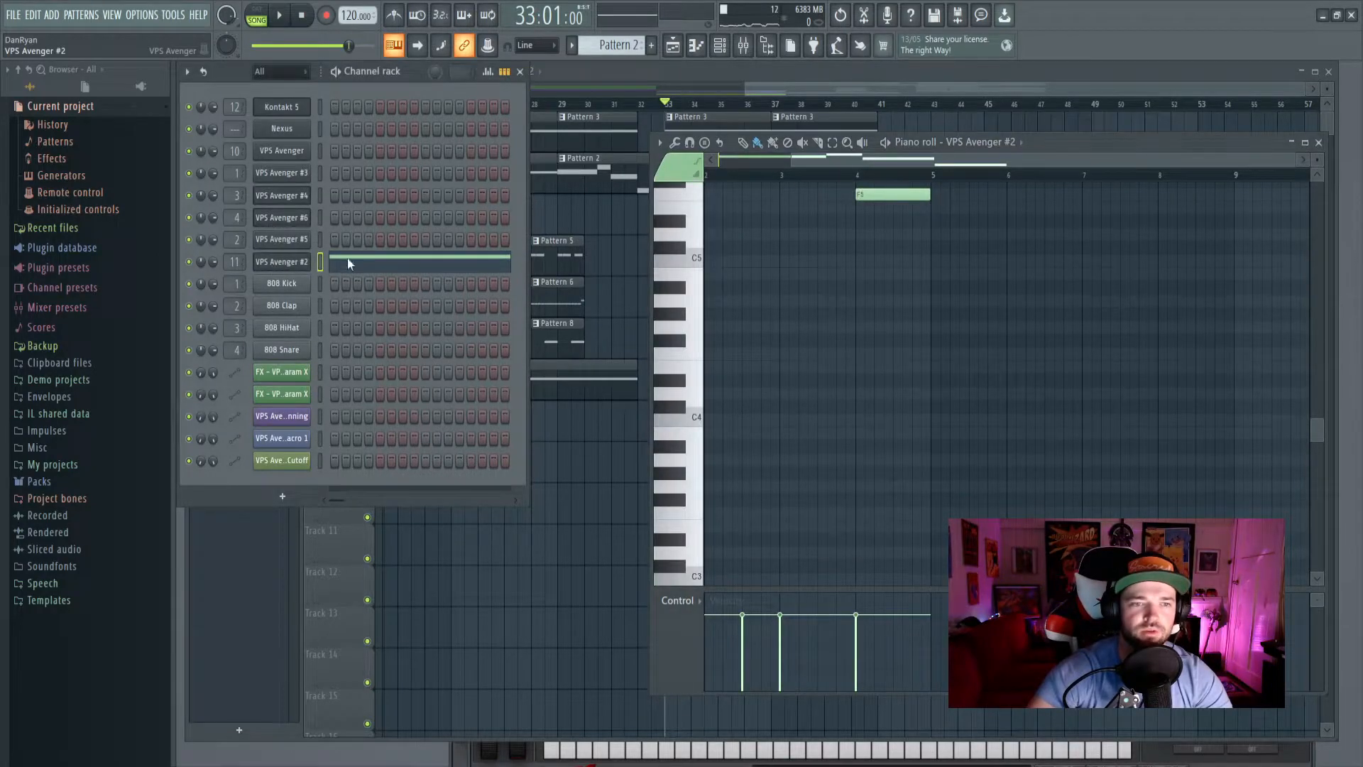
{"action": "left_click", "coordinate": [650, 255]}
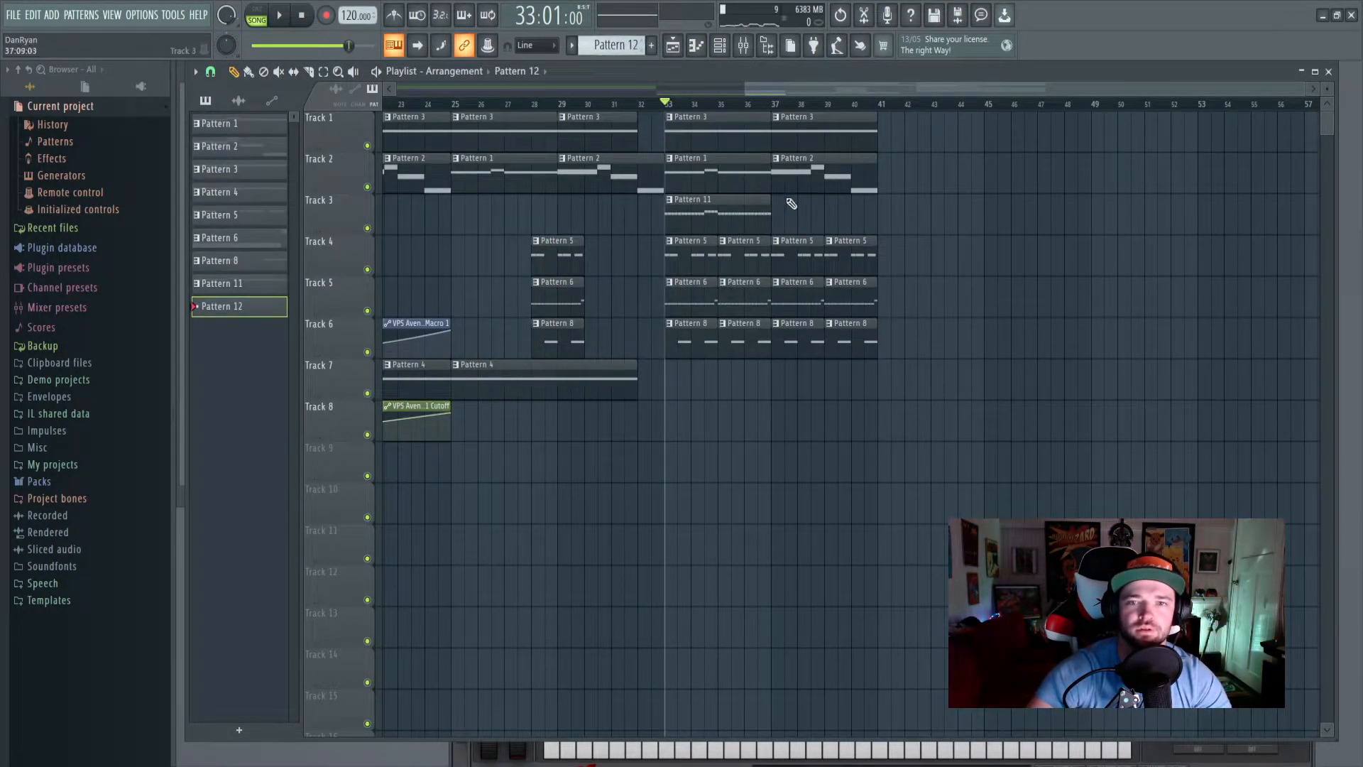
{"action": "key", "text": "F6"}
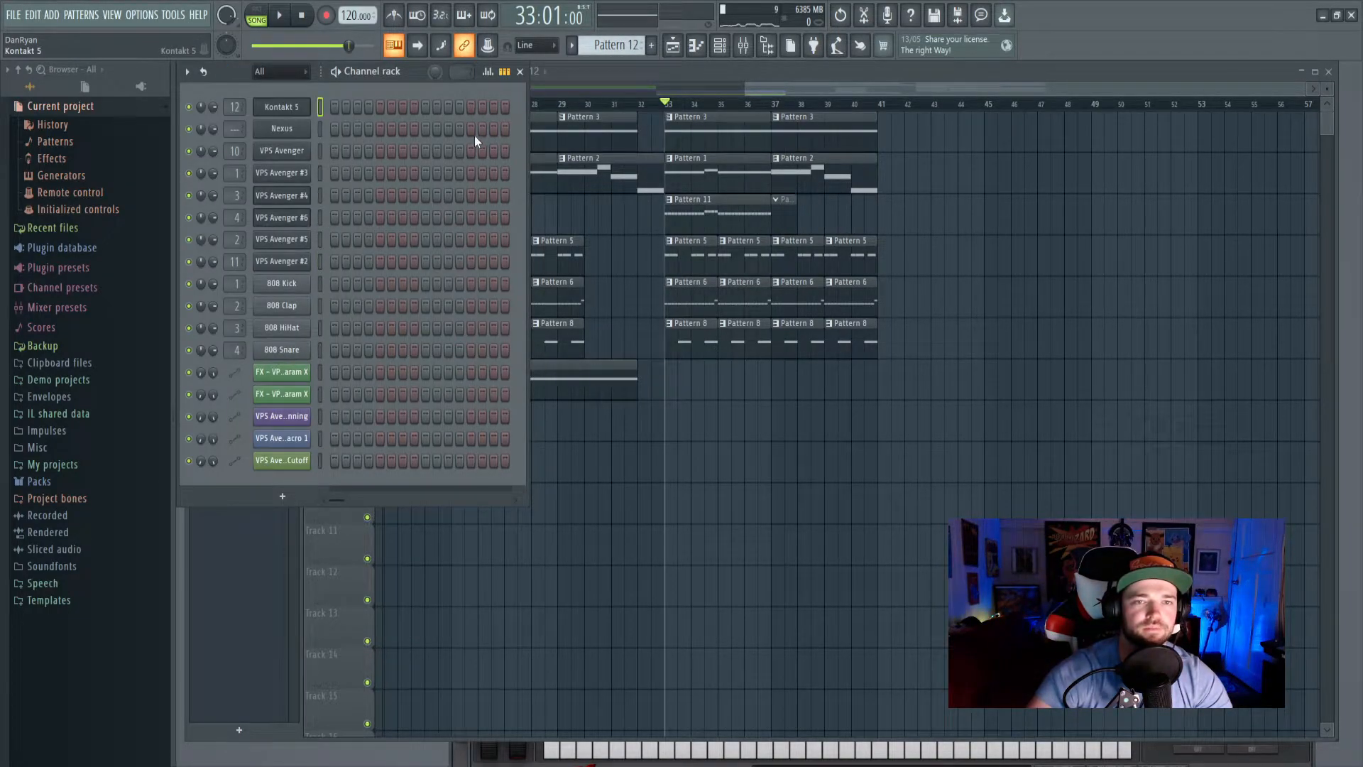
{"action": "key", "text": "ctrl+v"}
{"action": "key", "text": "F7"}
{"action": "key", "text": "F7"}
{"action": "left_click", "coordinate": [338, 107]}
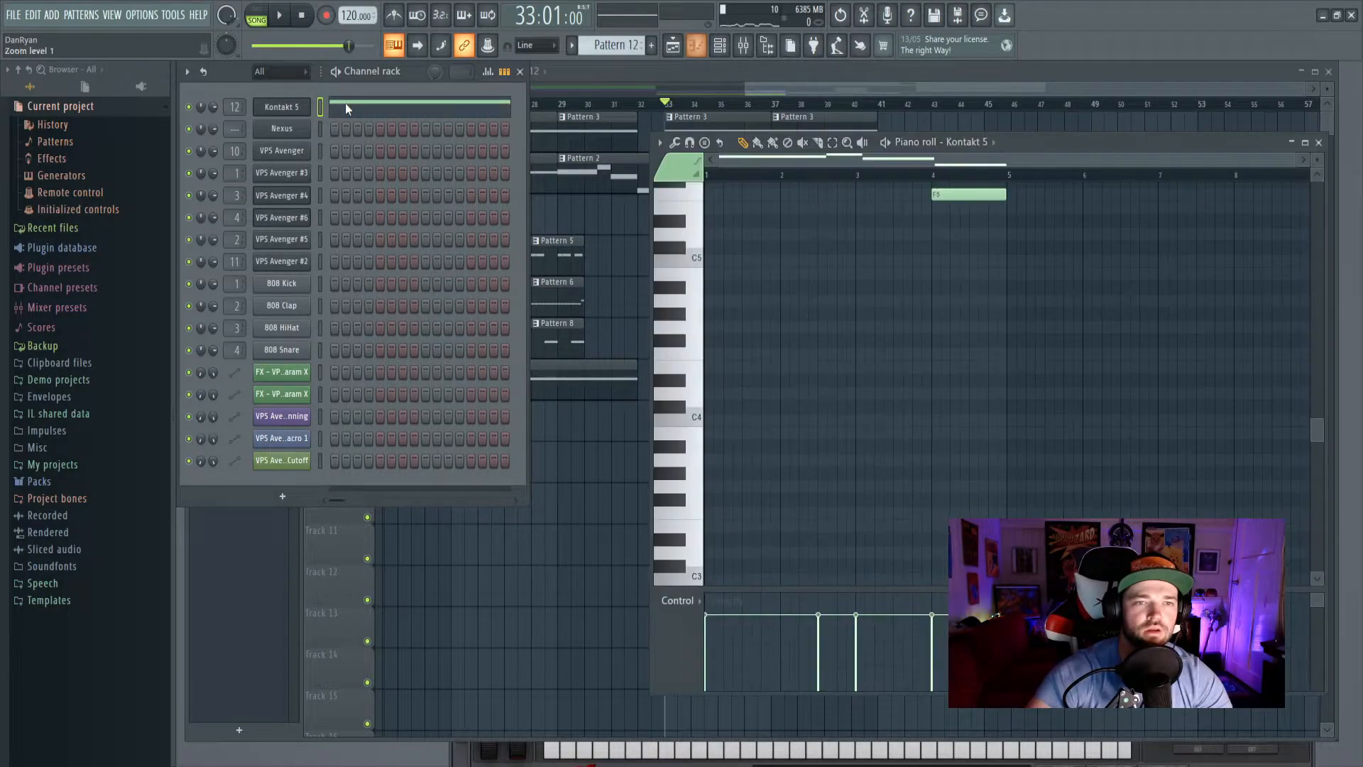
Transpose all four Kontakt 5 notes in Pattern 12 down two octaves and audition them in pattern mode.
{"action": "key", "text": "ctrl+a"}
{"action": "key", "text": "ctrl+Down"}
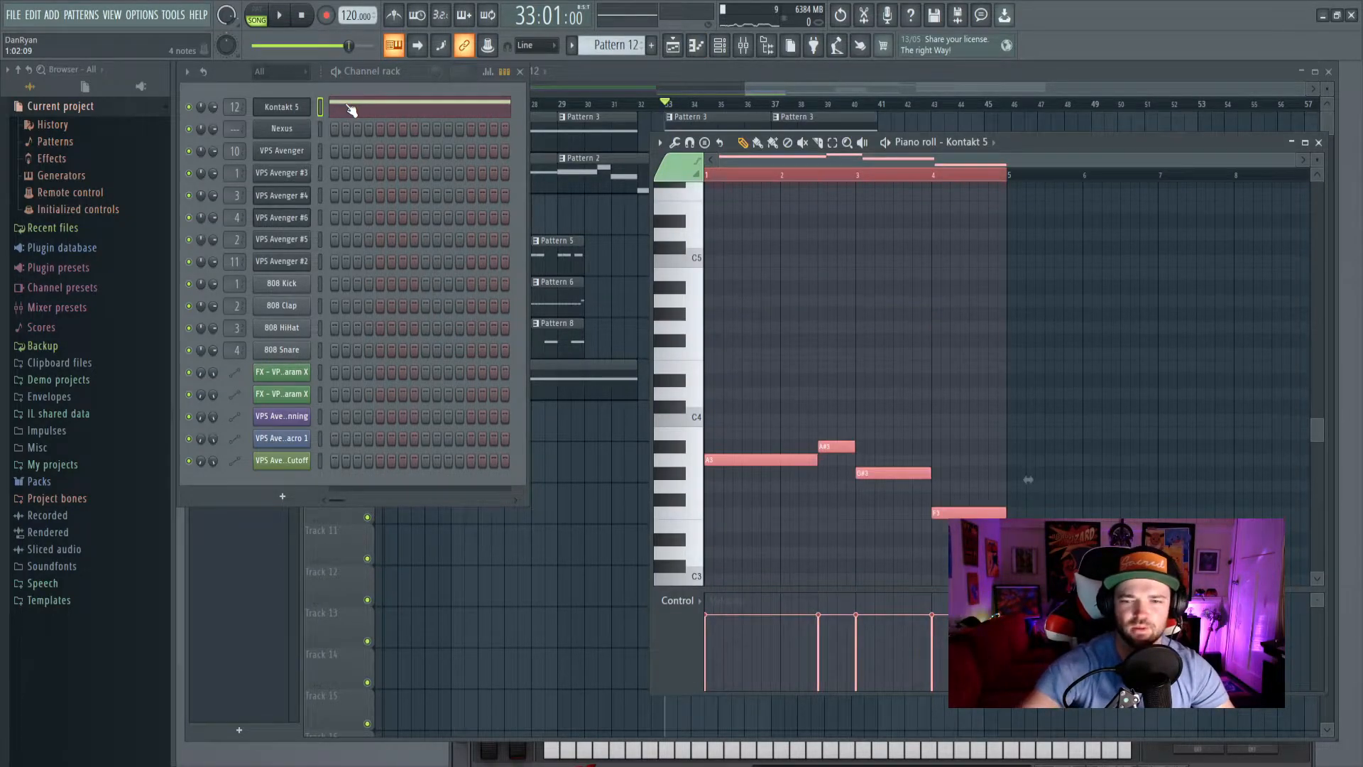
{"action": "key", "text": "space"}
{"action": "left_click", "coordinate": [258, 15]}
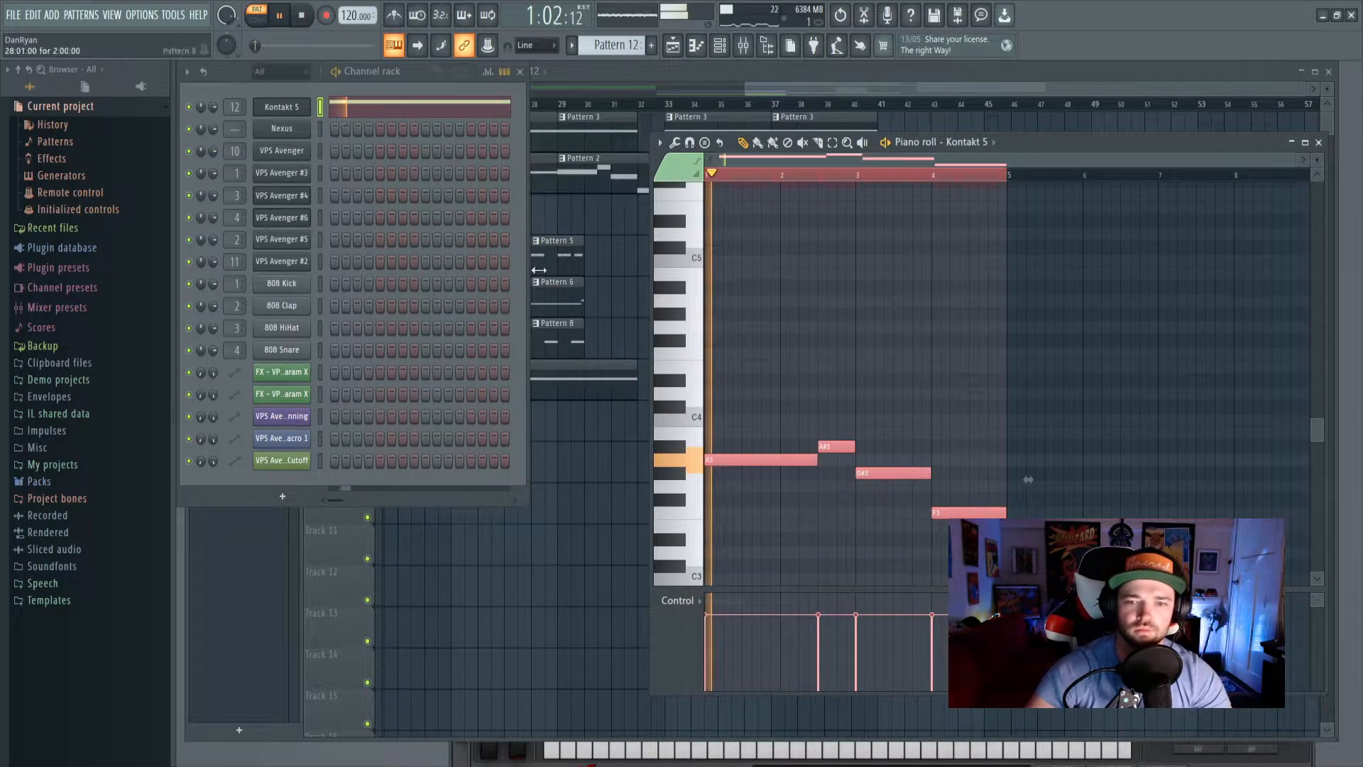
{"action": "key", "text": "space"}
Replace the long A3 and A#3 notes in Pattern 12 with continuous eighth-note repeats.
{"action": "left_click", "coordinate": [809, 429]}
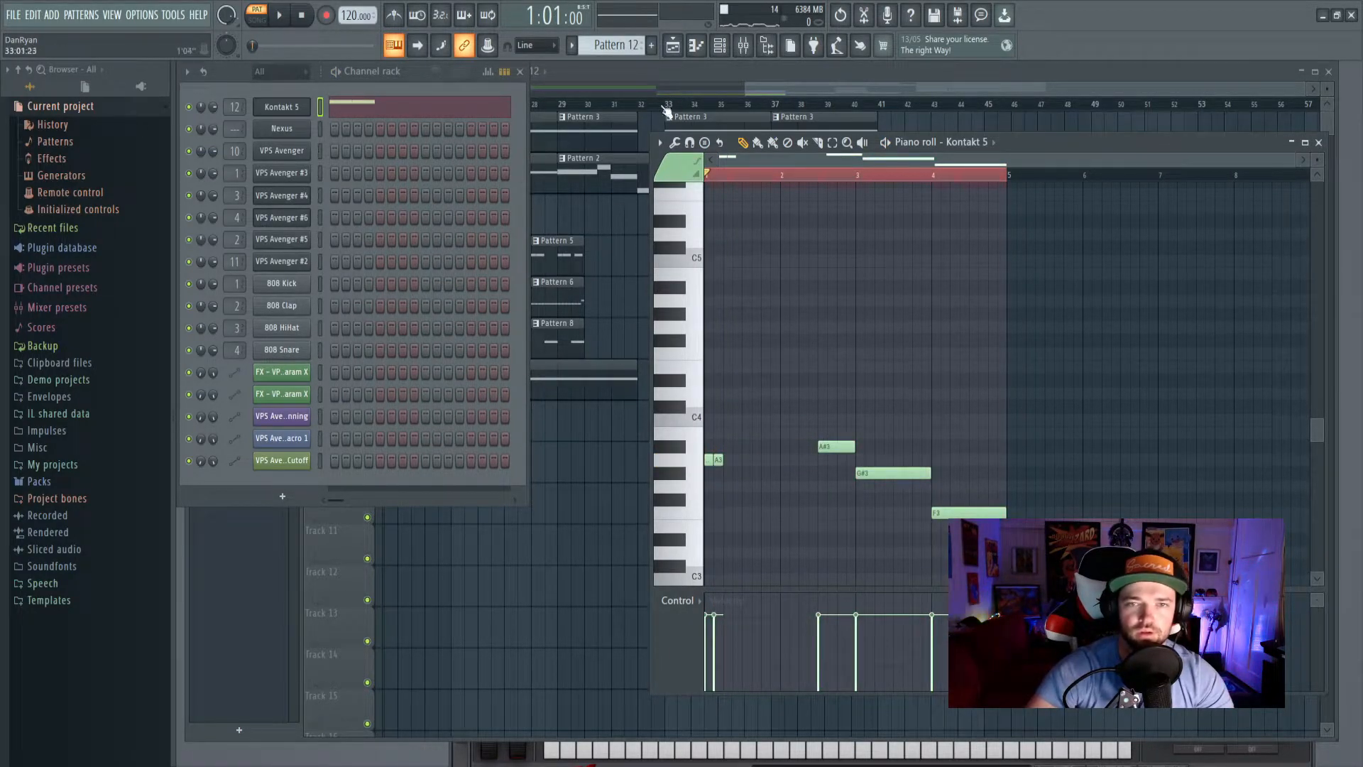
{"action": "left_click_drag", "start_coordinate": [732, 463], "coordinate": [849, 449]}
{"action": "right_click", "coordinate": [832, 447]}
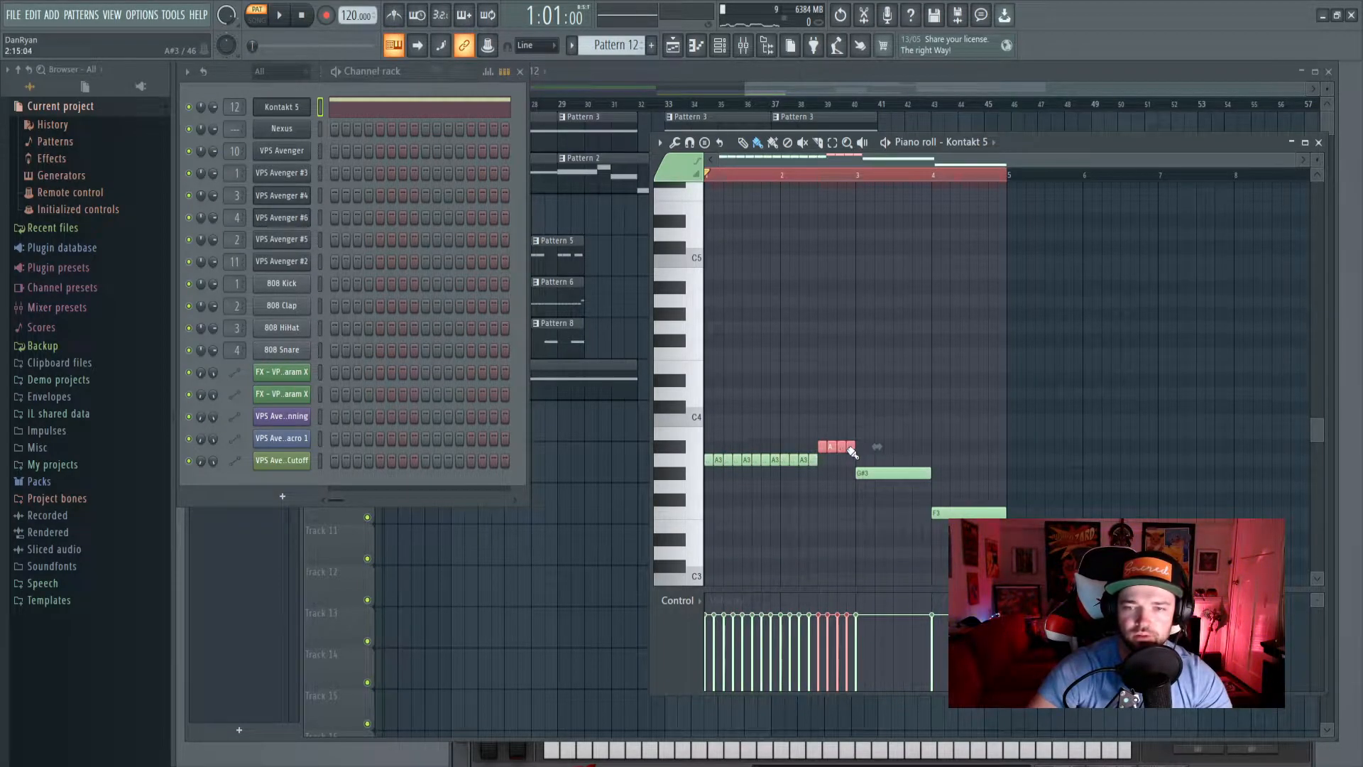
Play the arrangement from bar 37 and check the Kontakt 5 level in the mixer.
{"action": "key", "text": "space"}
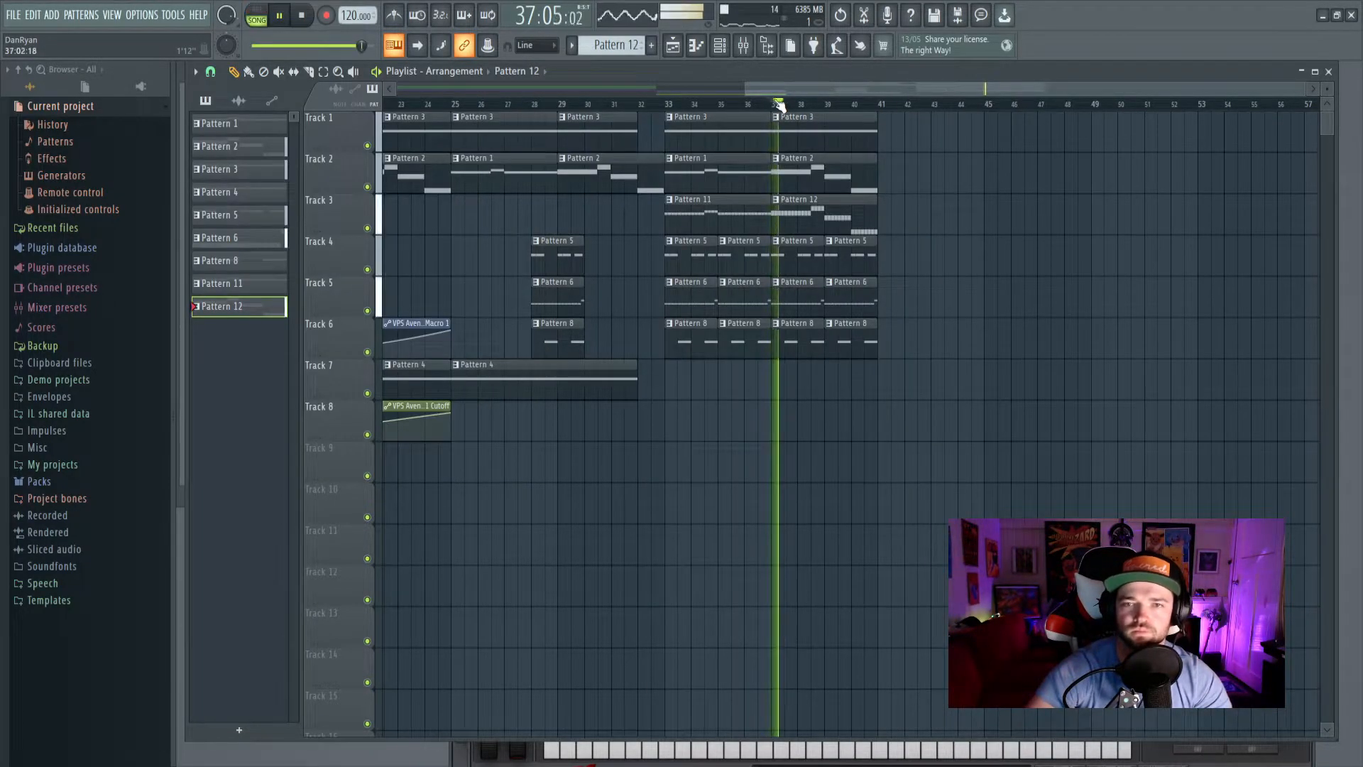
{"action": "scroll", "coordinate": [778, 105], "scroll_direction": "up", "scroll_amount": 2}
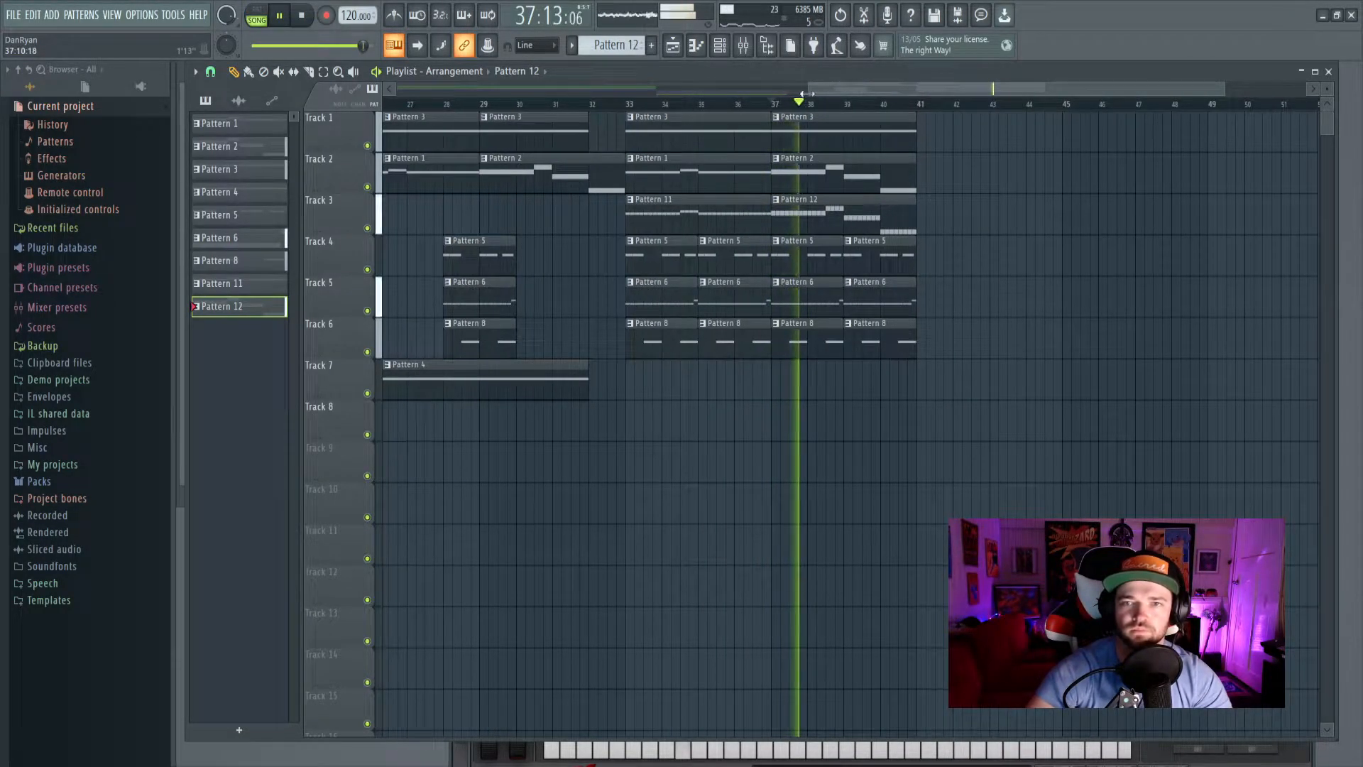
{"action": "key", "text": "F9"}
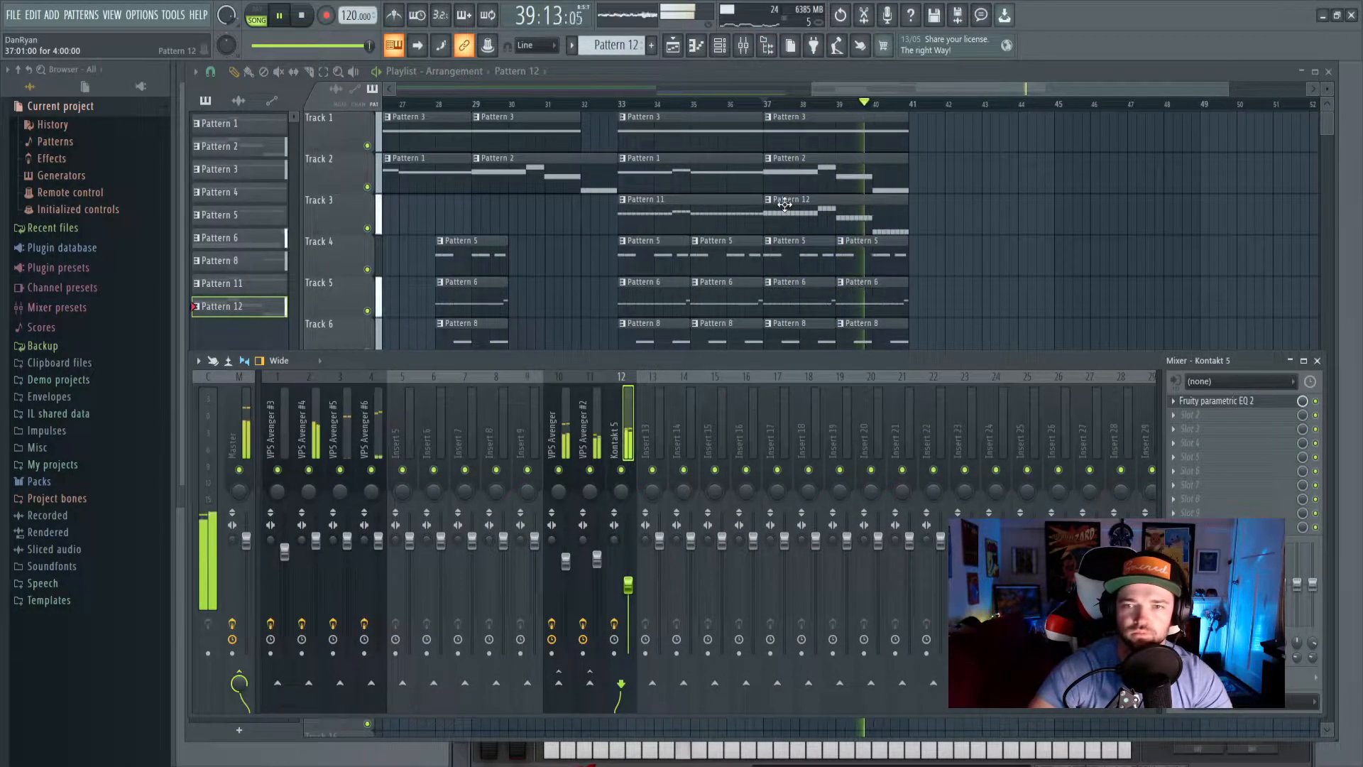
{"action": "key", "text": "F9"}
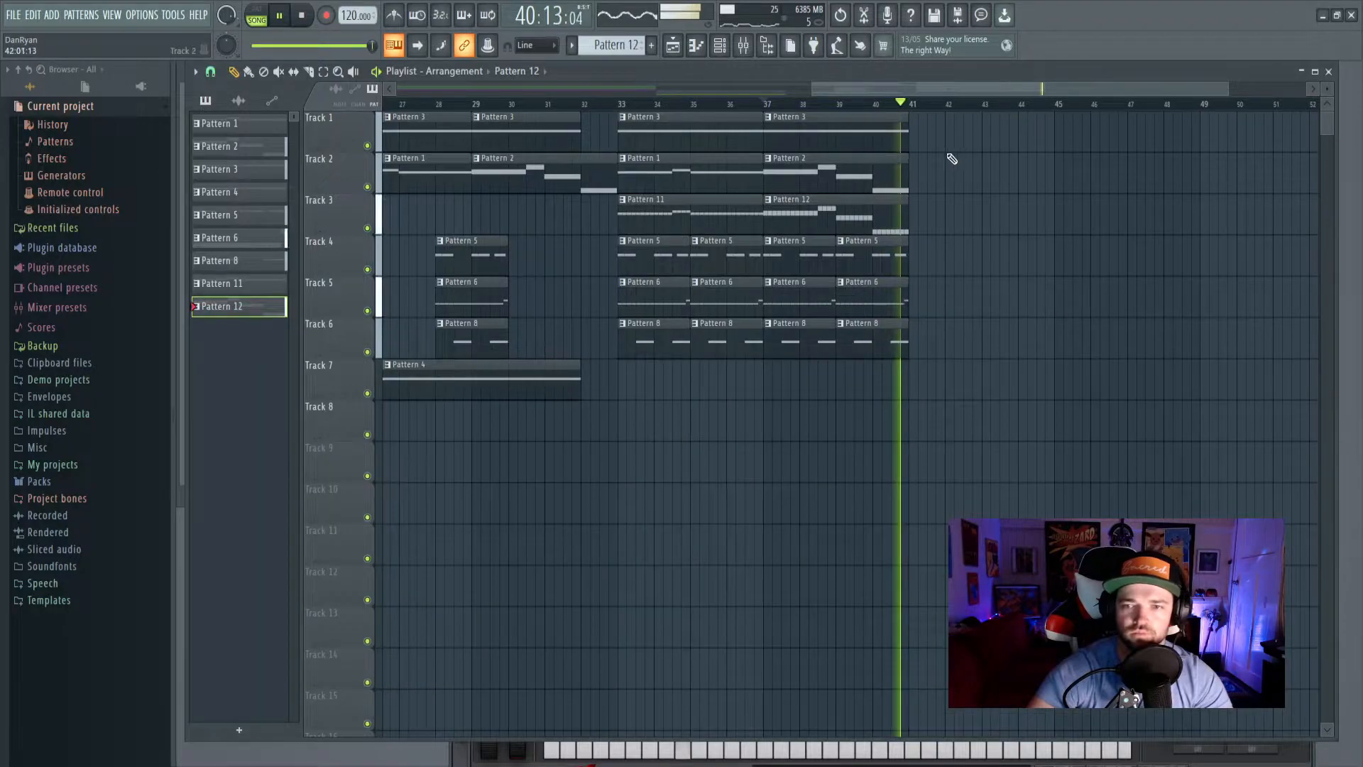
{"action": "key", "text": "space"}
Open Pattern 11 and bring up the Kontakt 5 channel's instrument interface.
{"action": "double_click", "coordinate": [696, 225]}
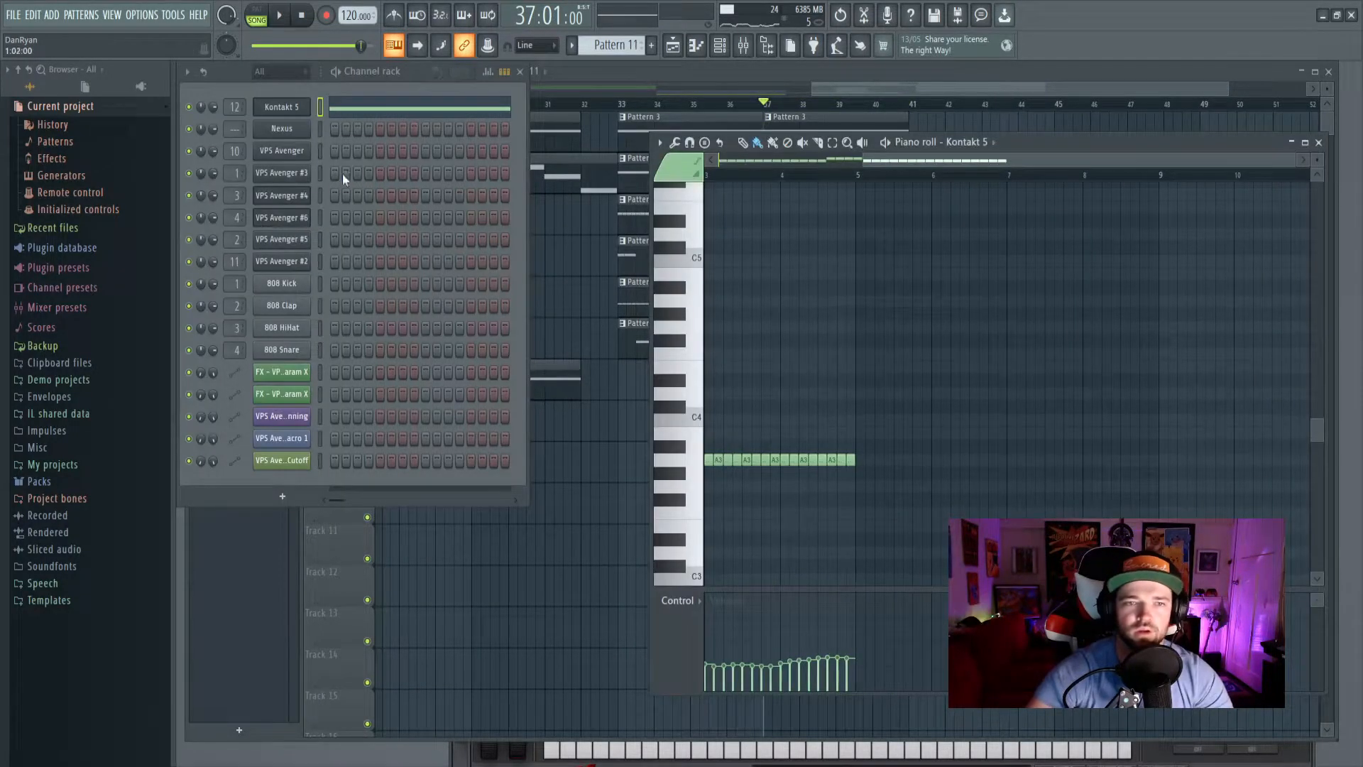
{"action": "left_click", "coordinate": [283, 108]}
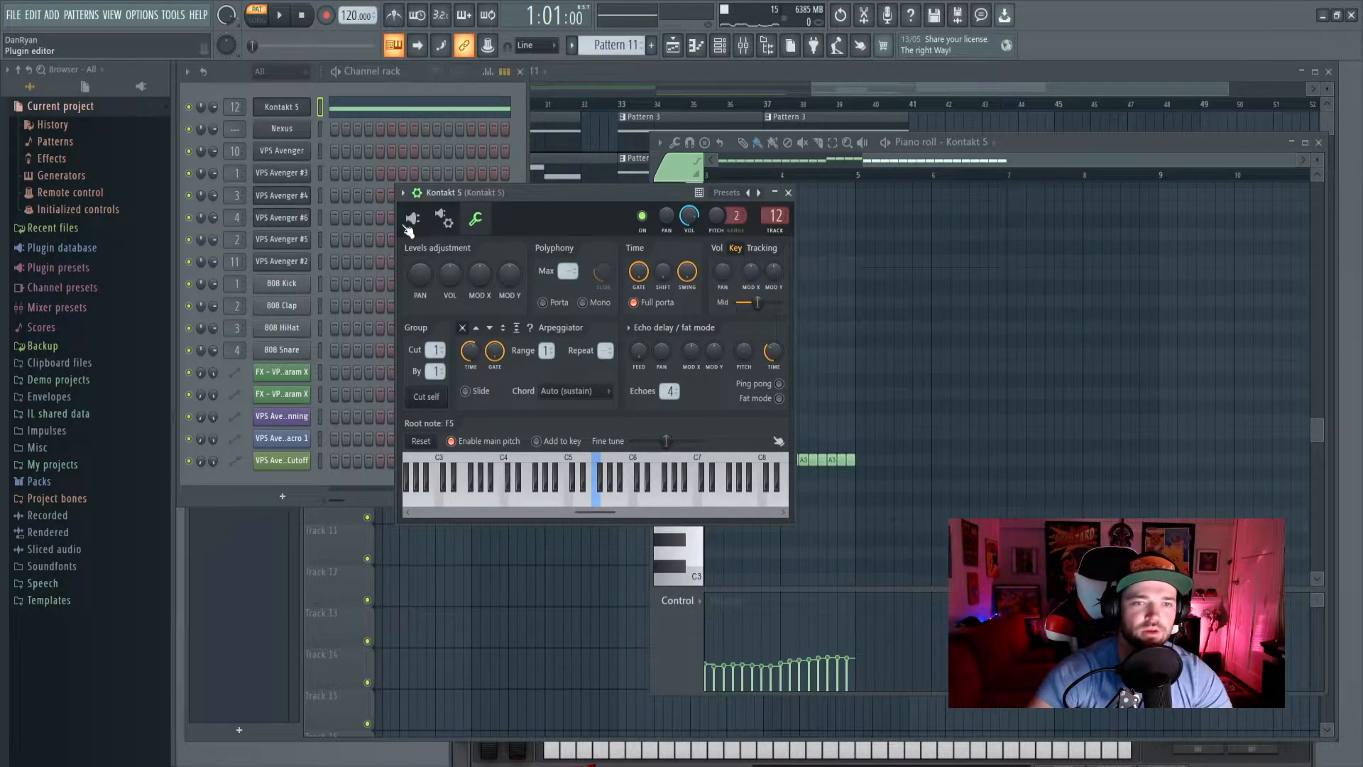
{"action": "left_click", "coordinate": [410, 220]}
{"action": "left_click", "coordinate": [802, 613]}
{"action": "left_click", "coordinate": [781, 596]}
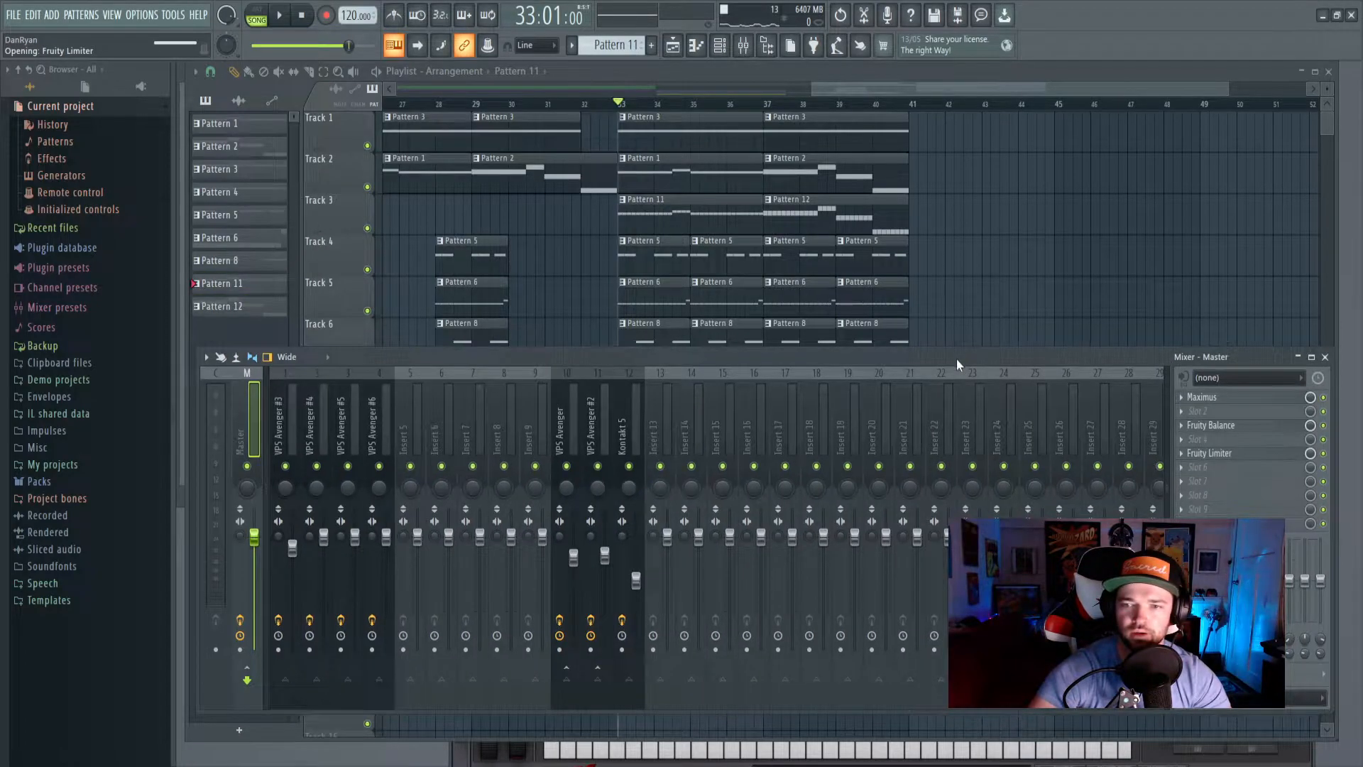
Lower the Master track's volume slightly while playing the section from bar 33 through bar 40.
{"action": "key", "text": "space"}
{"action": "left_click_drag", "start_coordinate": [956, 359], "coordinate": [973, 326]}
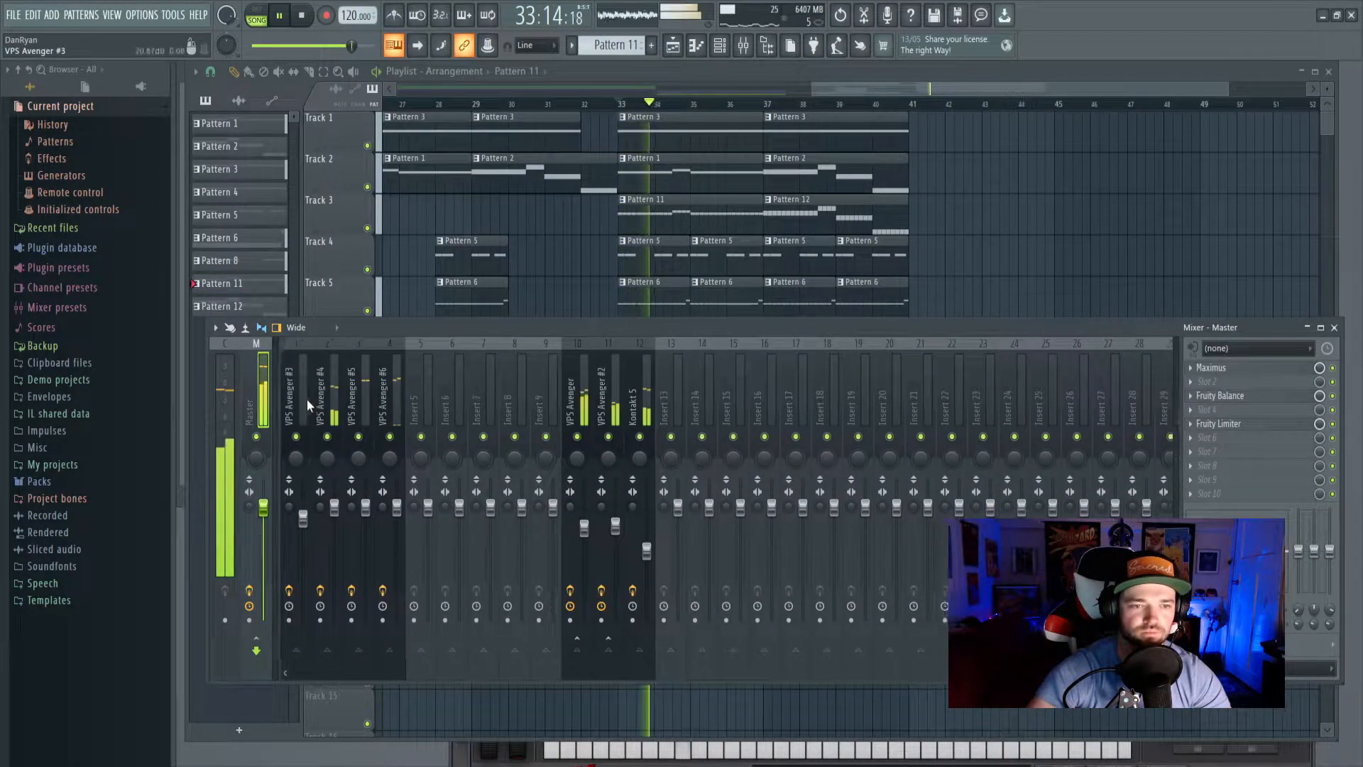
{"action": "left_click_drag", "start_coordinate": [267, 522], "coordinate": [266, 526]}
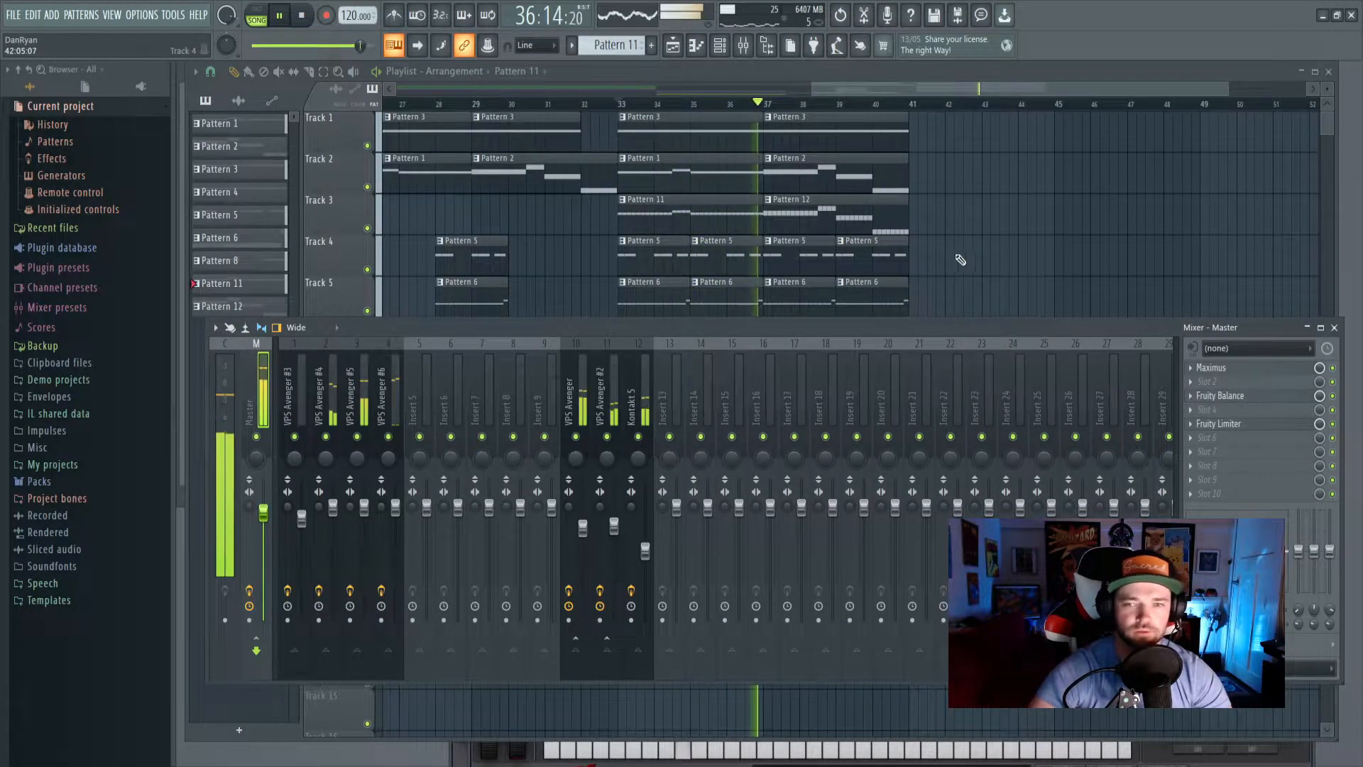
{"action": "left_click", "coordinate": [845, 74]}
{"action": "scroll", "coordinate": [802, 105], "scroll_direction": "up", "scroll_amount": 2}
{"action": "left_click_drag", "start_coordinate": [911, 93], "coordinate": [934, 93]}
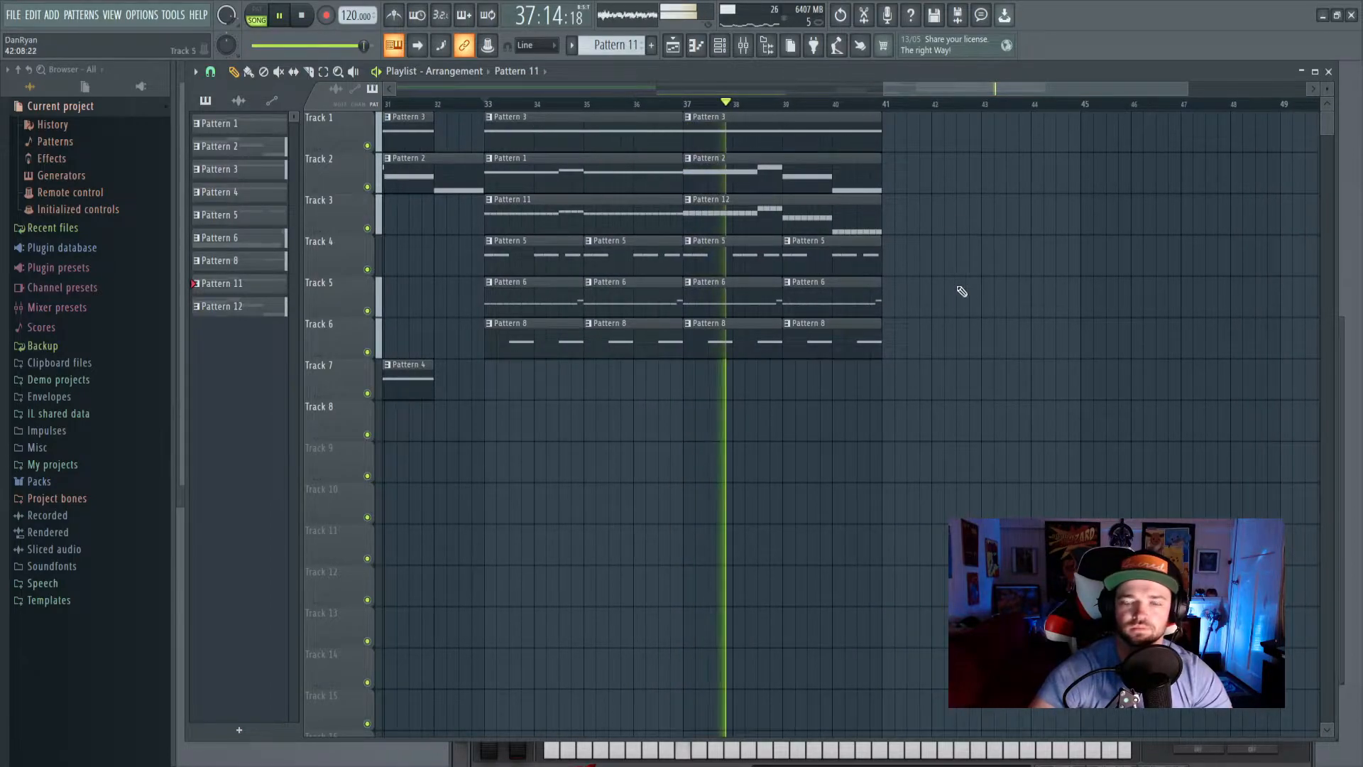
{"action": "scroll", "coordinate": [781, 95], "scroll_direction": "down", "scroll_amount": 2}
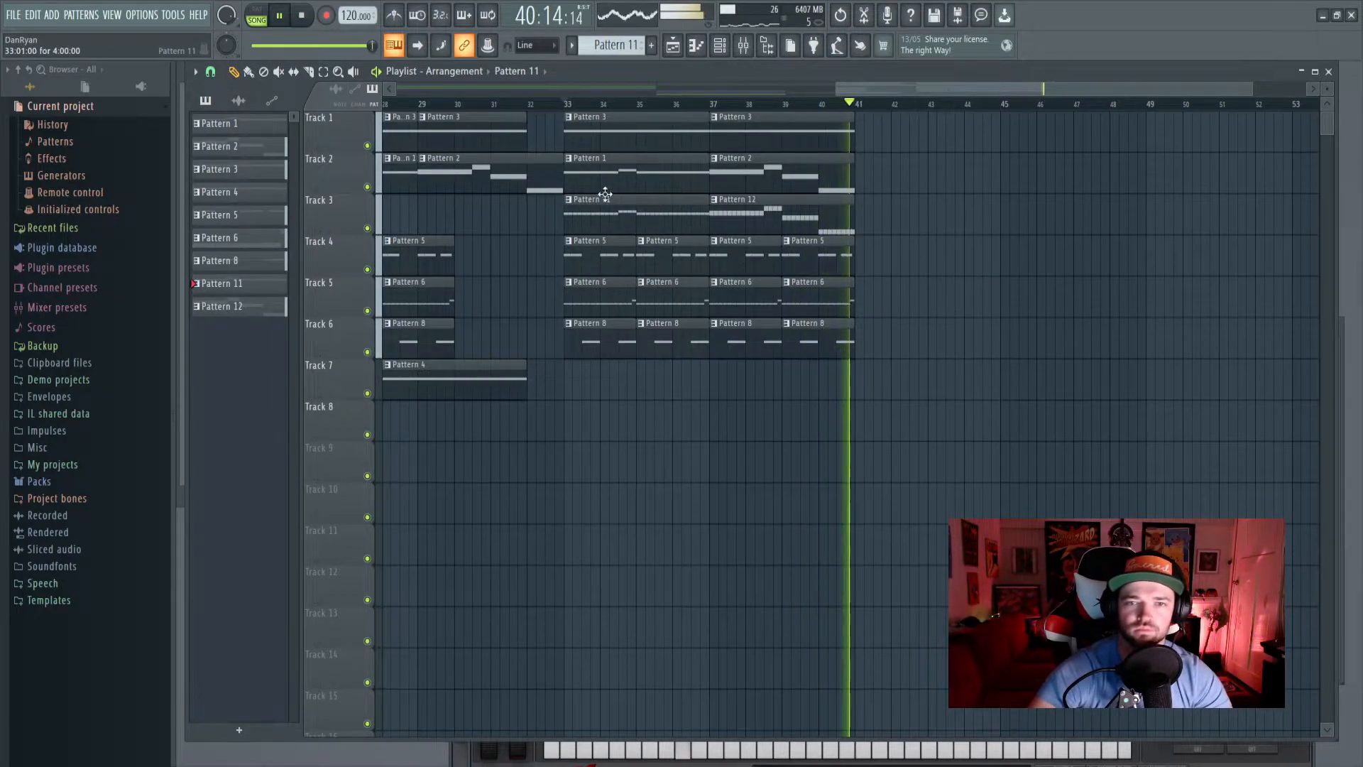
{"action": "key", "text": "space"}
Set the Shreddage 2 delay mix in Kontakt to -26.3 dB, auditioning Pattern 11, and return to the arrangement.
{"action": "double_click", "coordinate": [611, 178]}
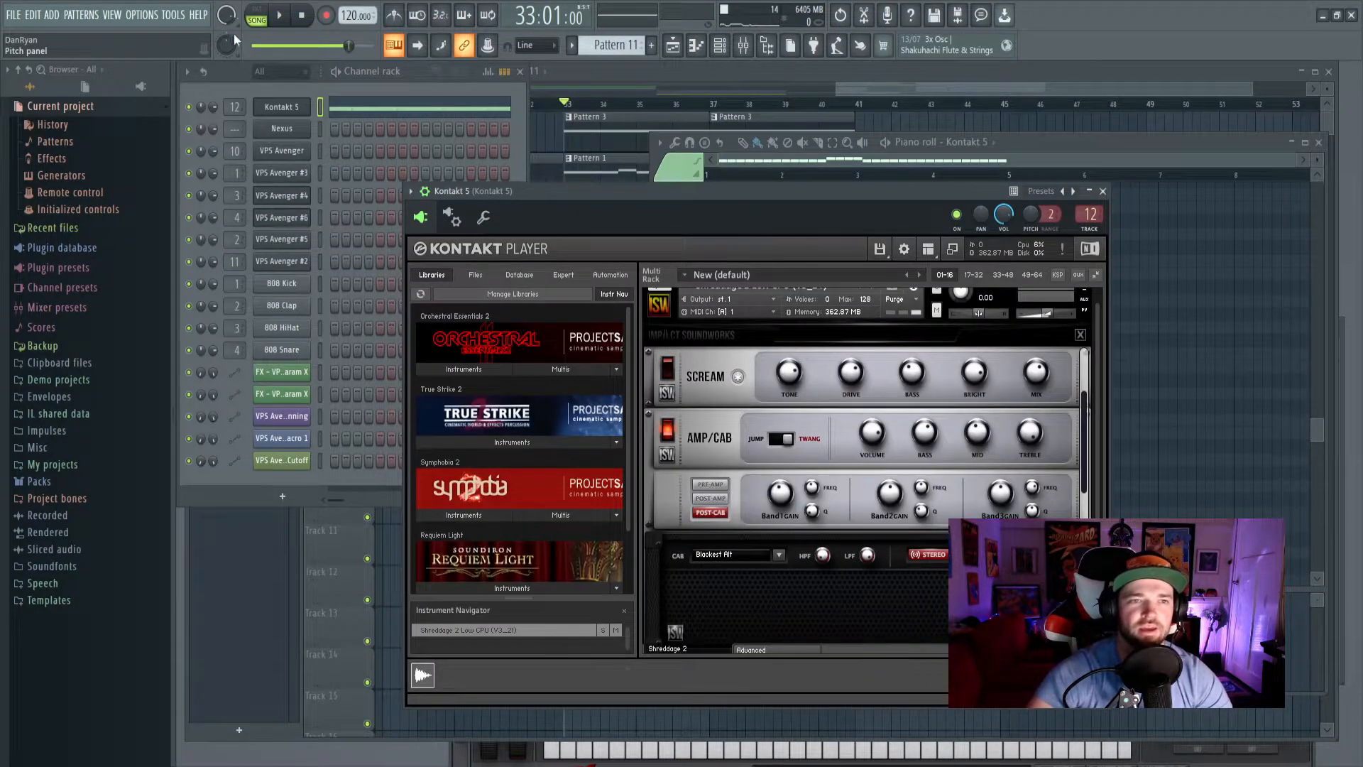
{"action": "key", "text": "space"}
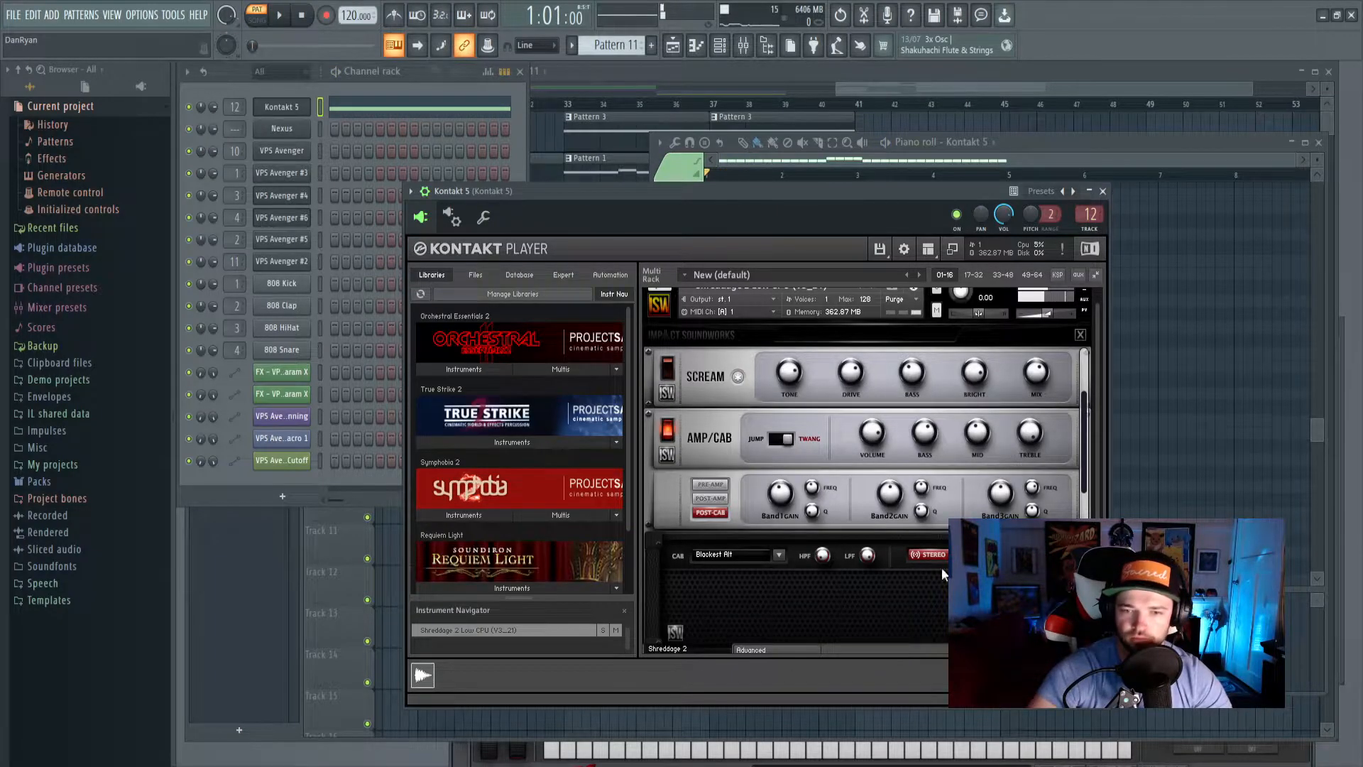
{"action": "scroll", "coordinate": [1083, 483], "scroll_direction": "up", "scroll_amount": 4}
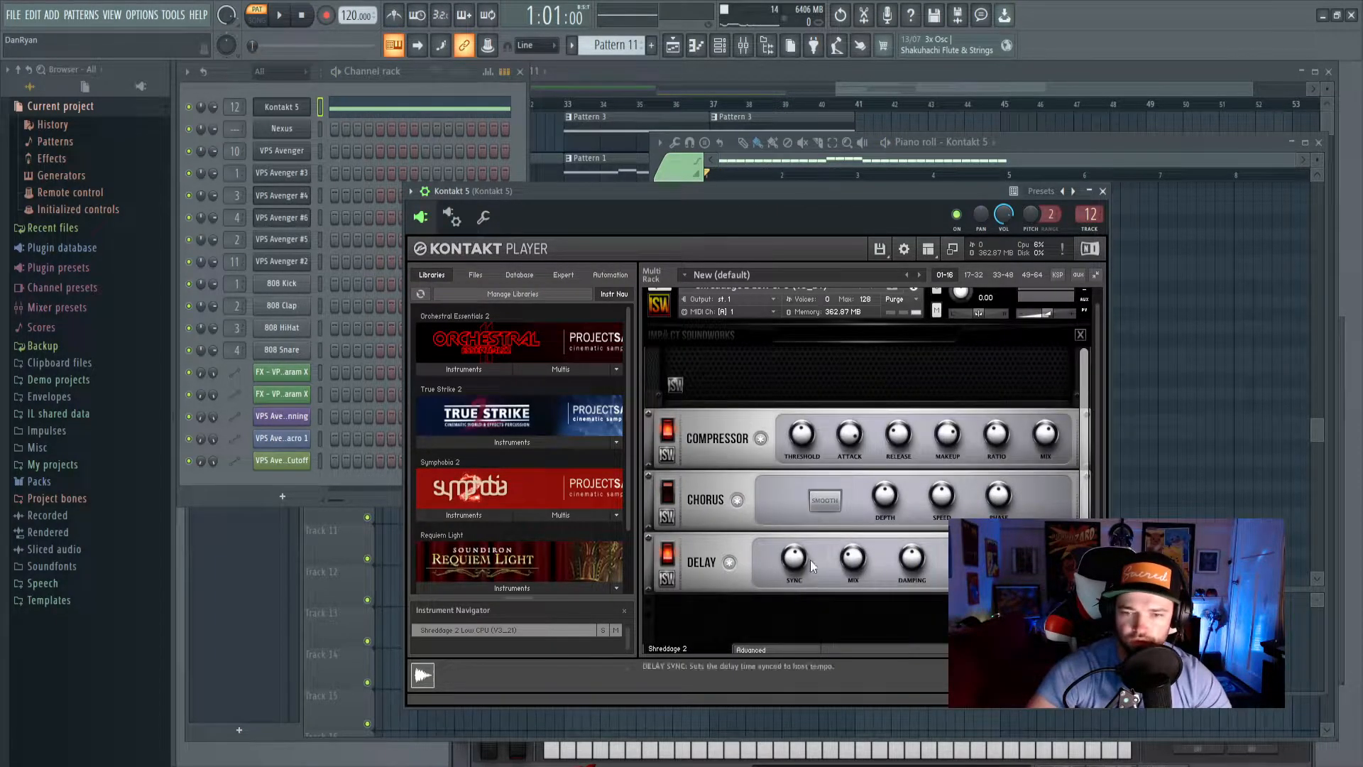
{"action": "left_click_drag", "start_coordinate": [854, 568], "coordinate": [854, 577]}
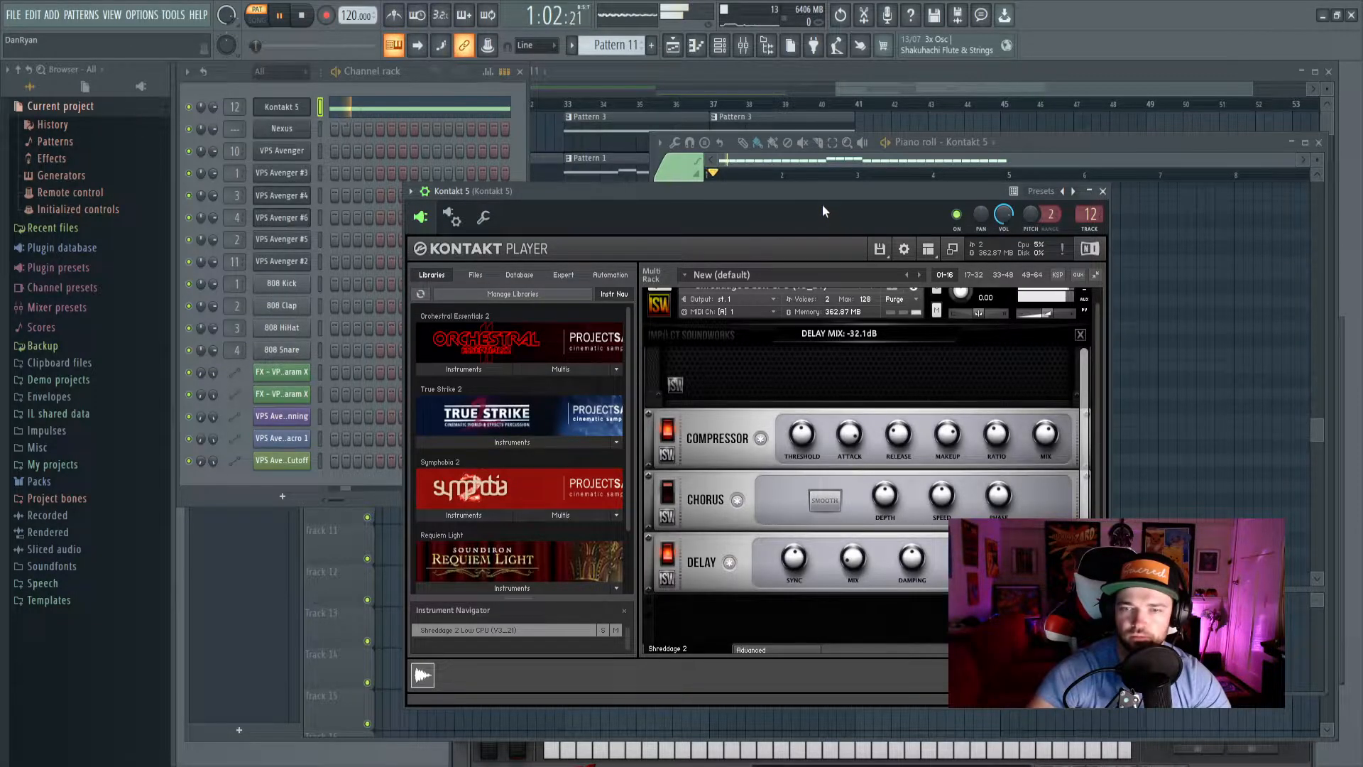
{"action": "key", "text": "space"}
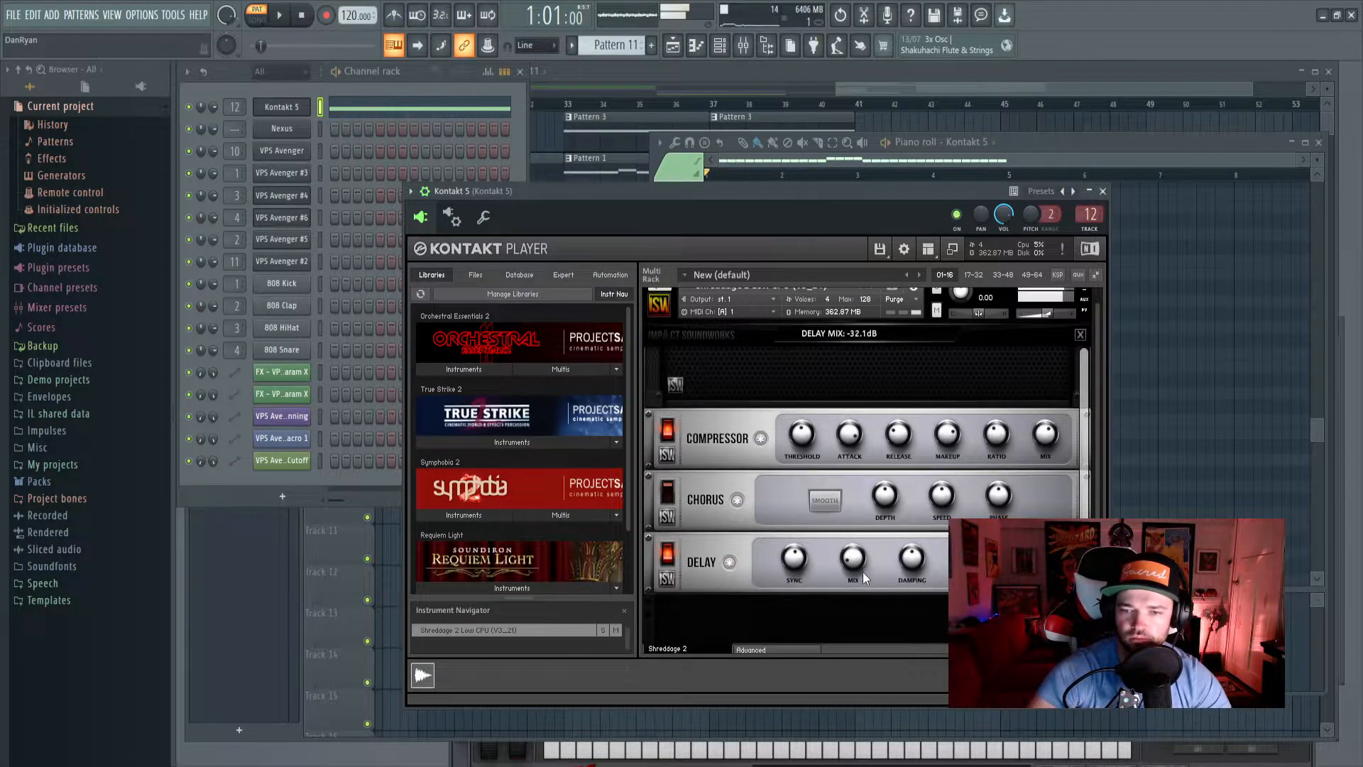
{"action": "scroll", "coordinate": [859, 562], "scroll_direction": "up", "scroll_amount": 2}
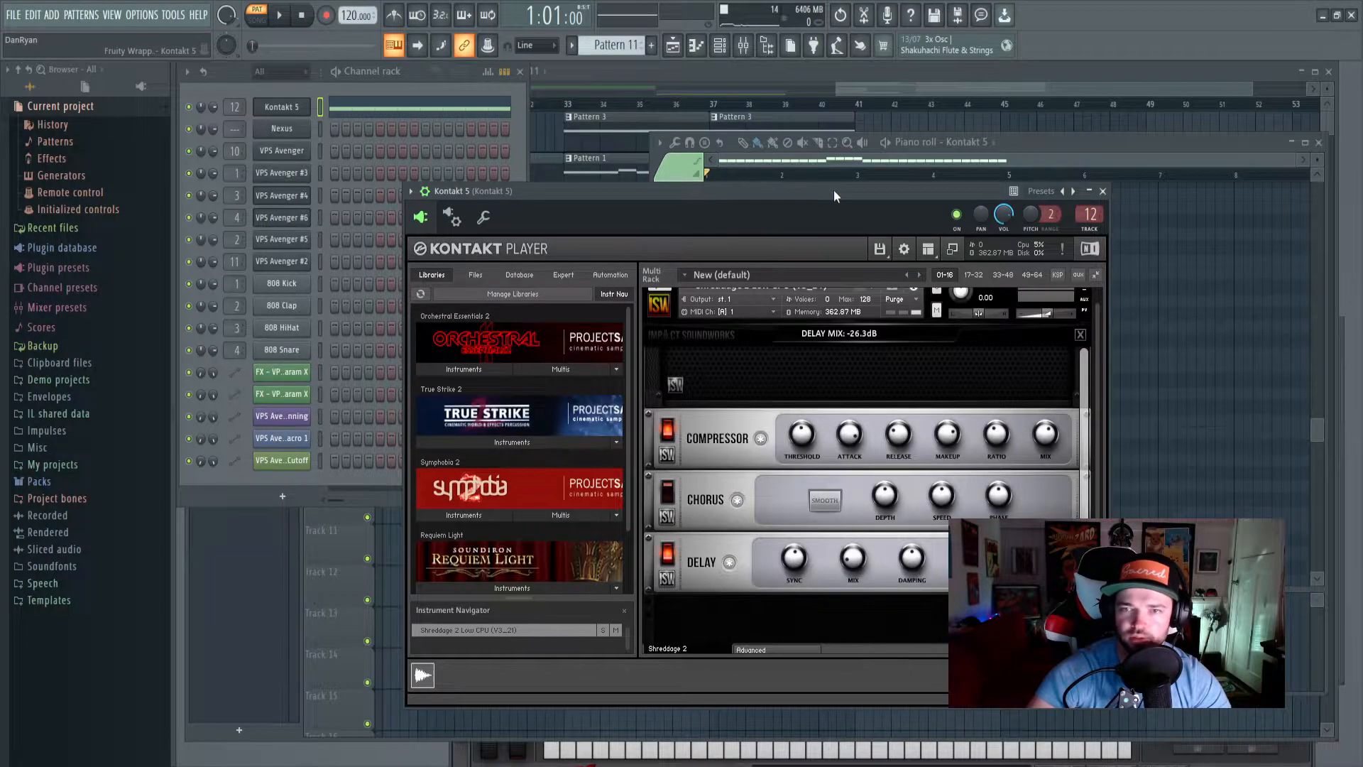
{"action": "left_click_drag", "start_coordinate": [833, 190], "coordinate": [876, 200]}
{"action": "left_click", "coordinate": [672, 45]}
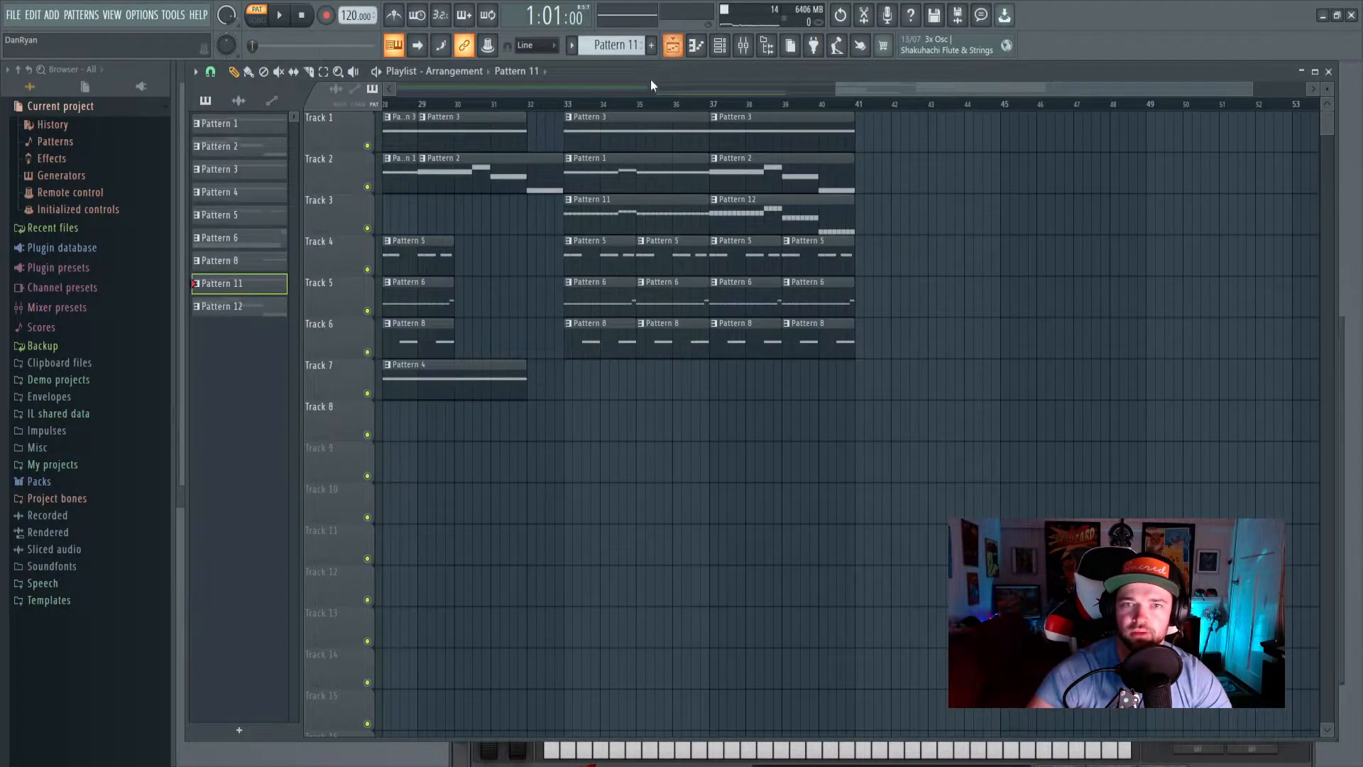
Play the section from bar 33 and check the Kontakt 5 track's level in the mixer.
{"action": "key", "text": "space"}
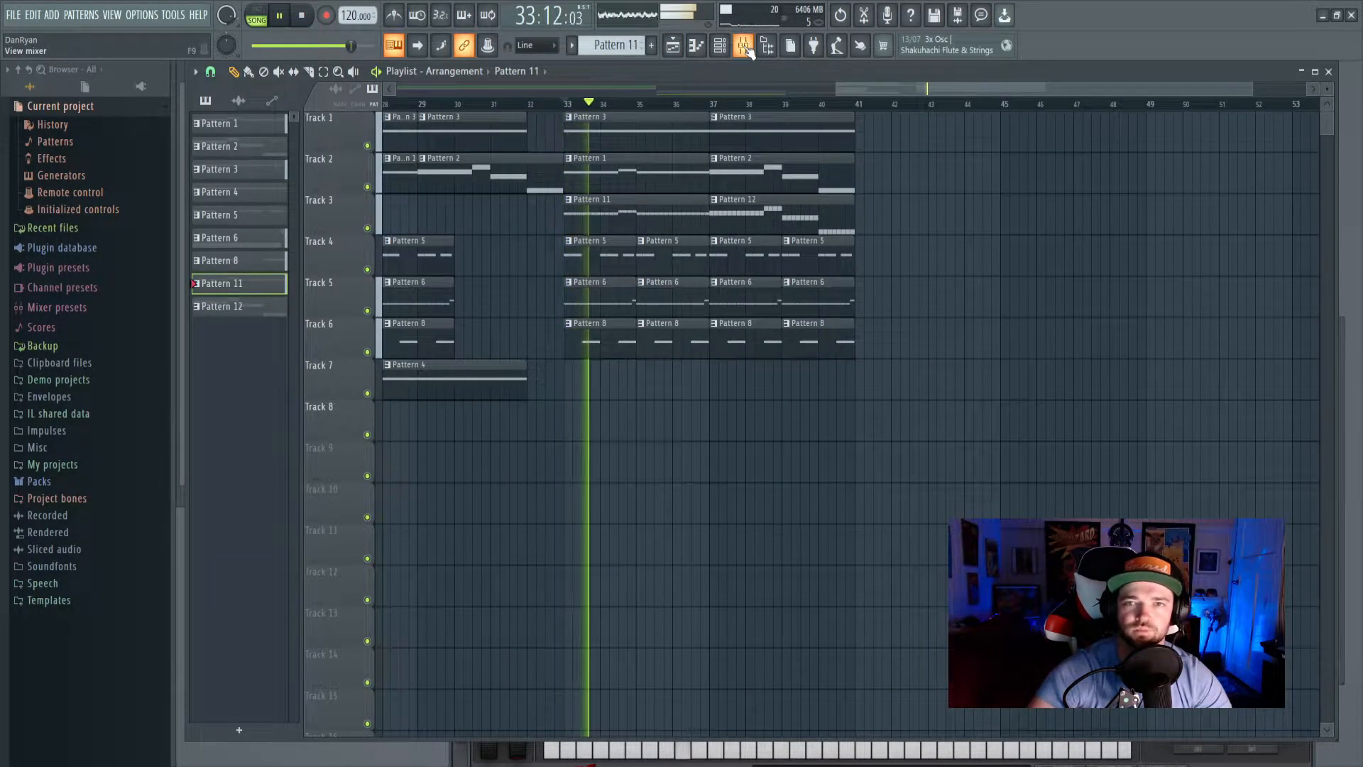
{"action": "key", "text": "F9"}
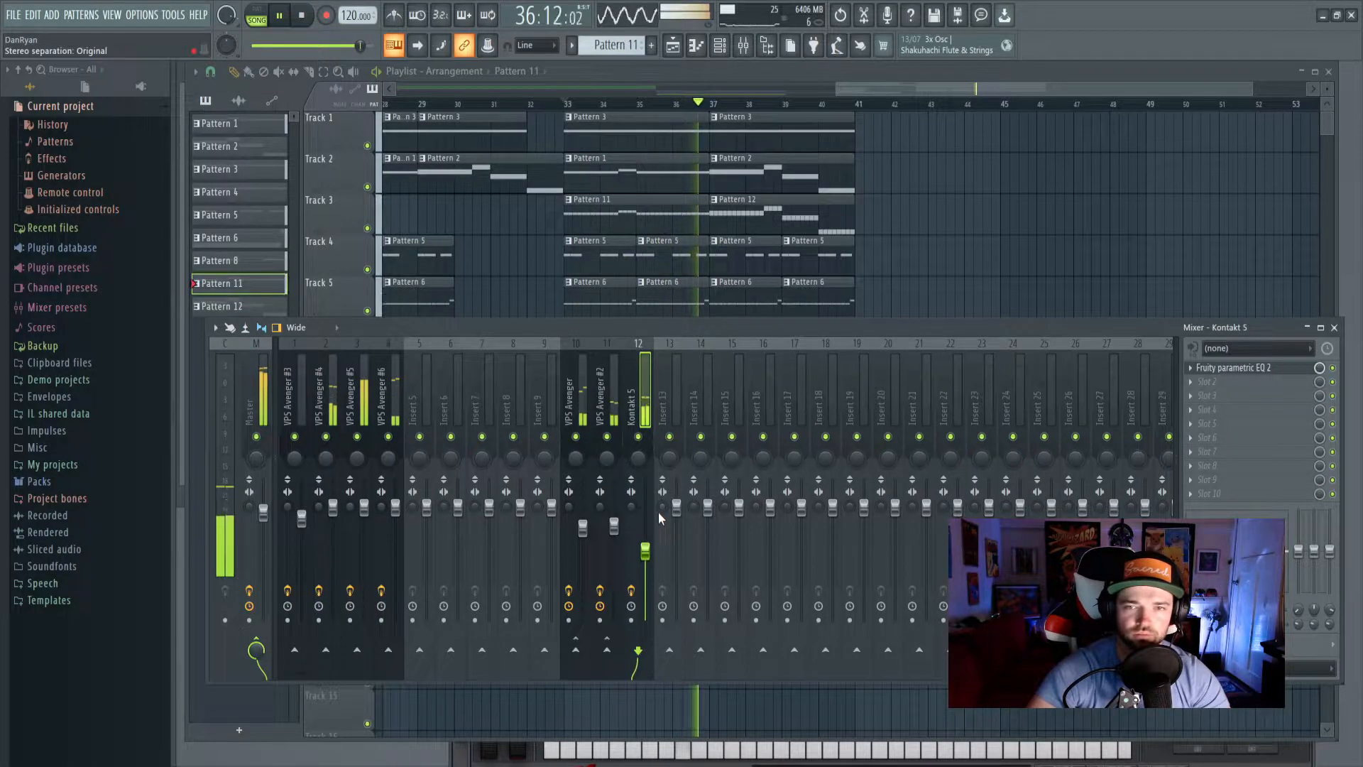
{"action": "right_click", "coordinate": [965, 250]}
{"action": "key", "text": "space"}
Copy the VPS Avenger #2 melody from Pattern 1 into a new pattern on an additional VPS Avenger channel.
{"action": "double_click", "coordinate": [619, 172]}
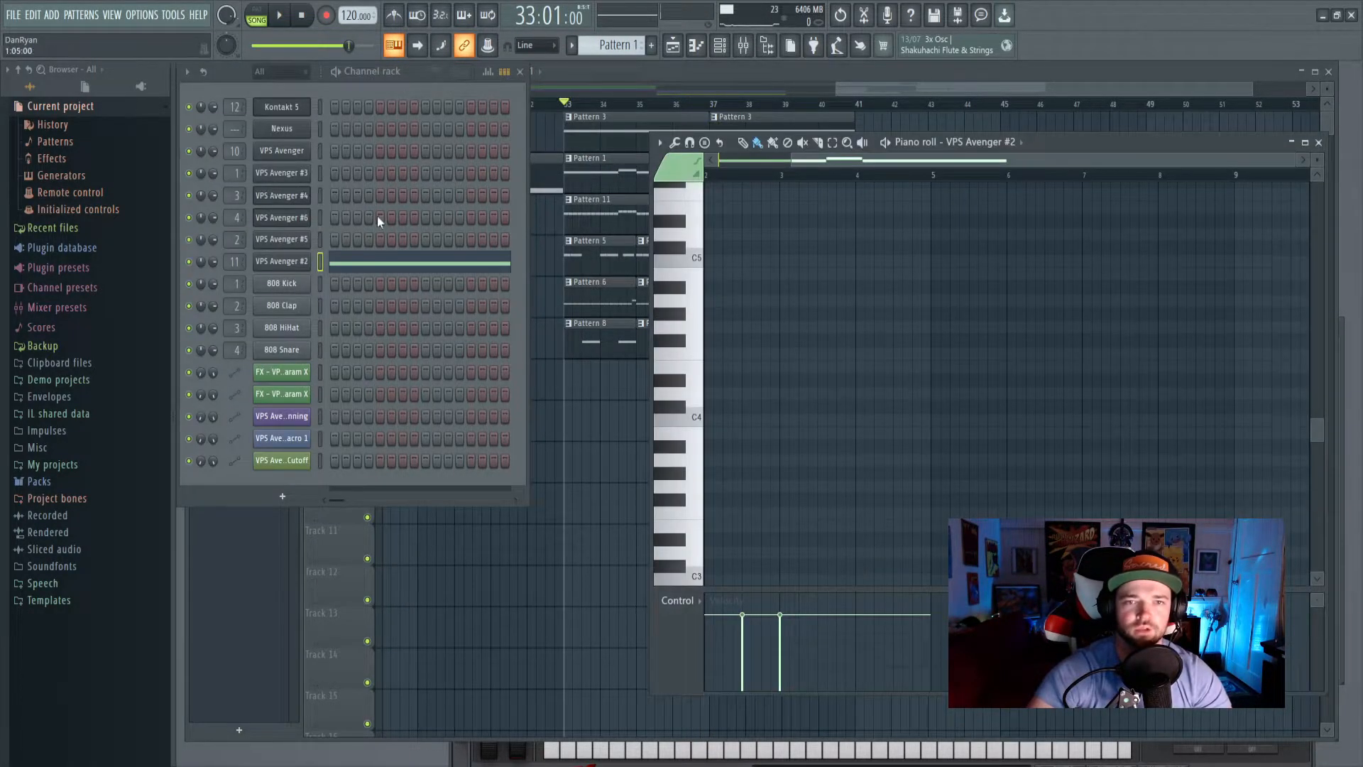
{"action": "left_click", "coordinate": [270, 14]}
{"action": "key", "text": "space"}
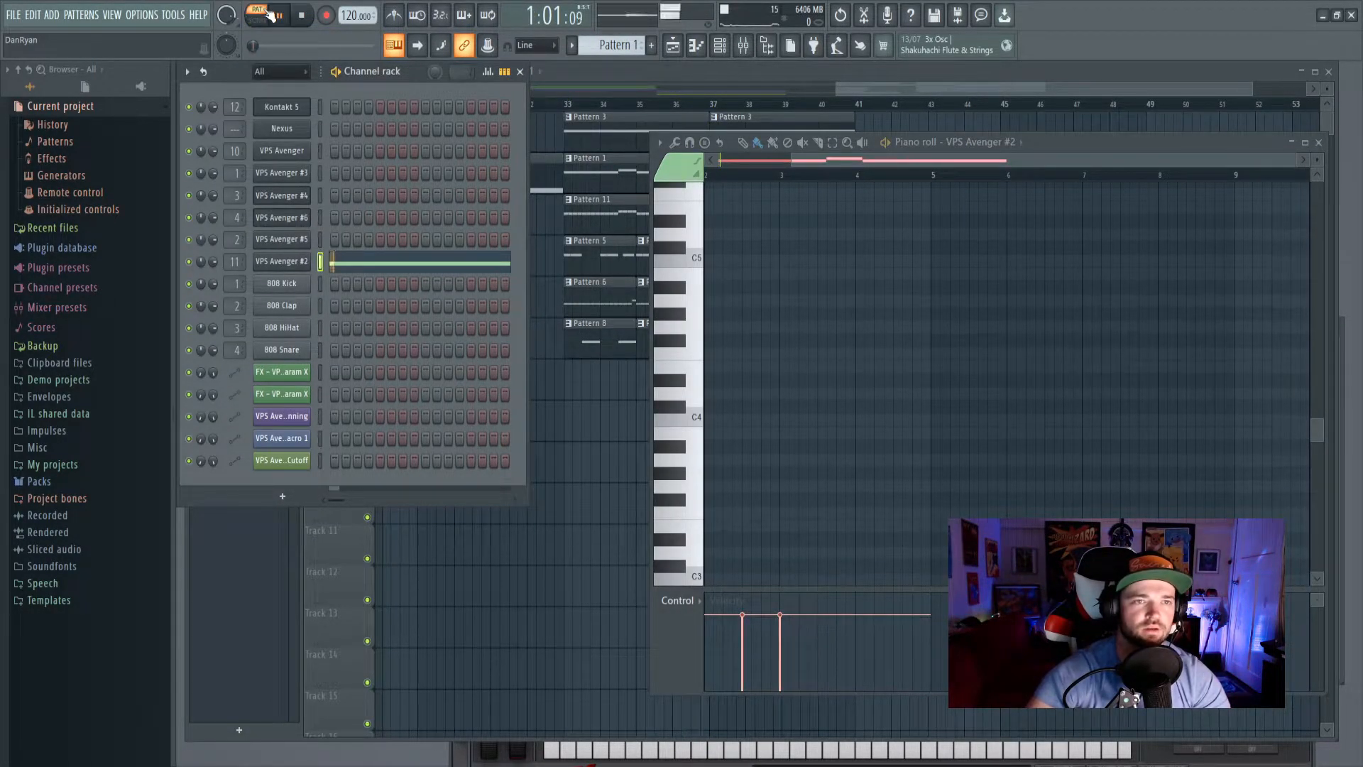
{"action": "key", "text": "F4"}
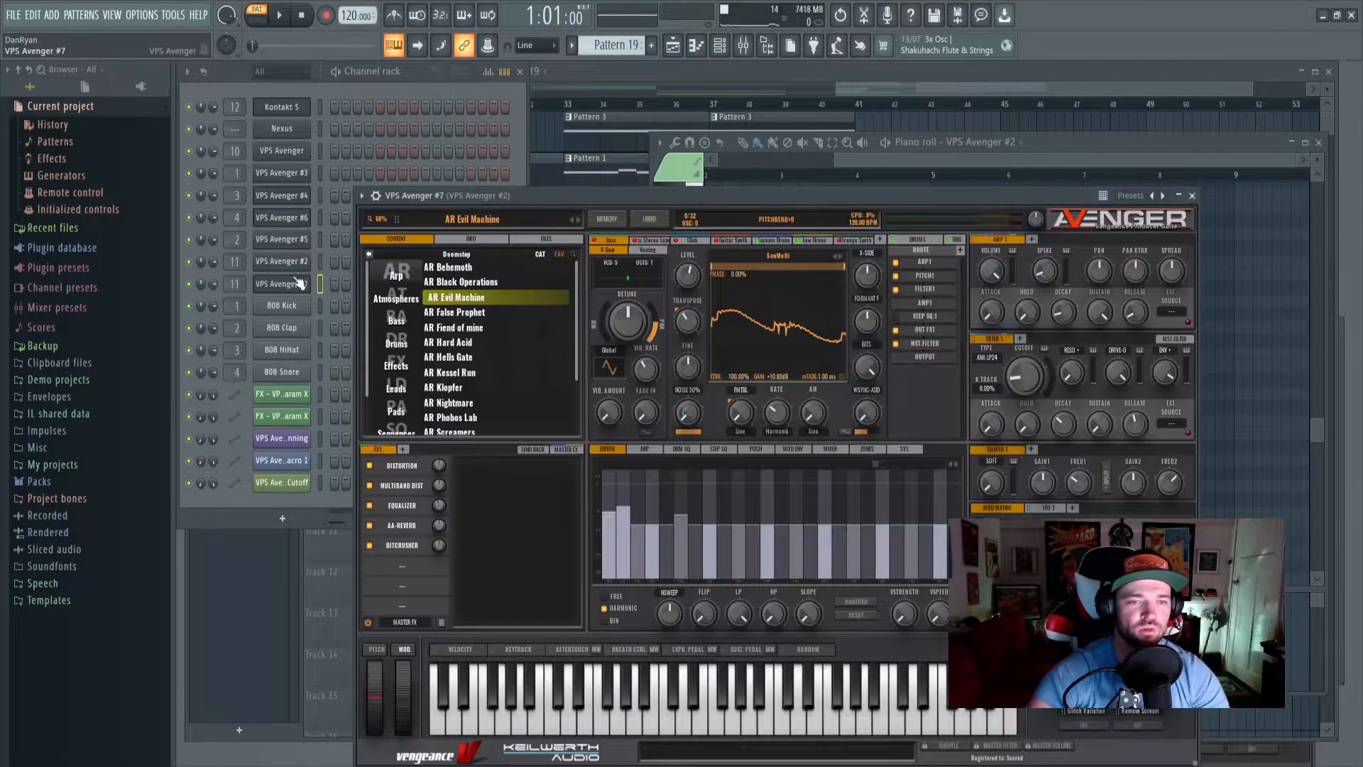
{"action": "left_click", "coordinate": [321, 284]}
{"action": "key", "text": "ctrl+v"}
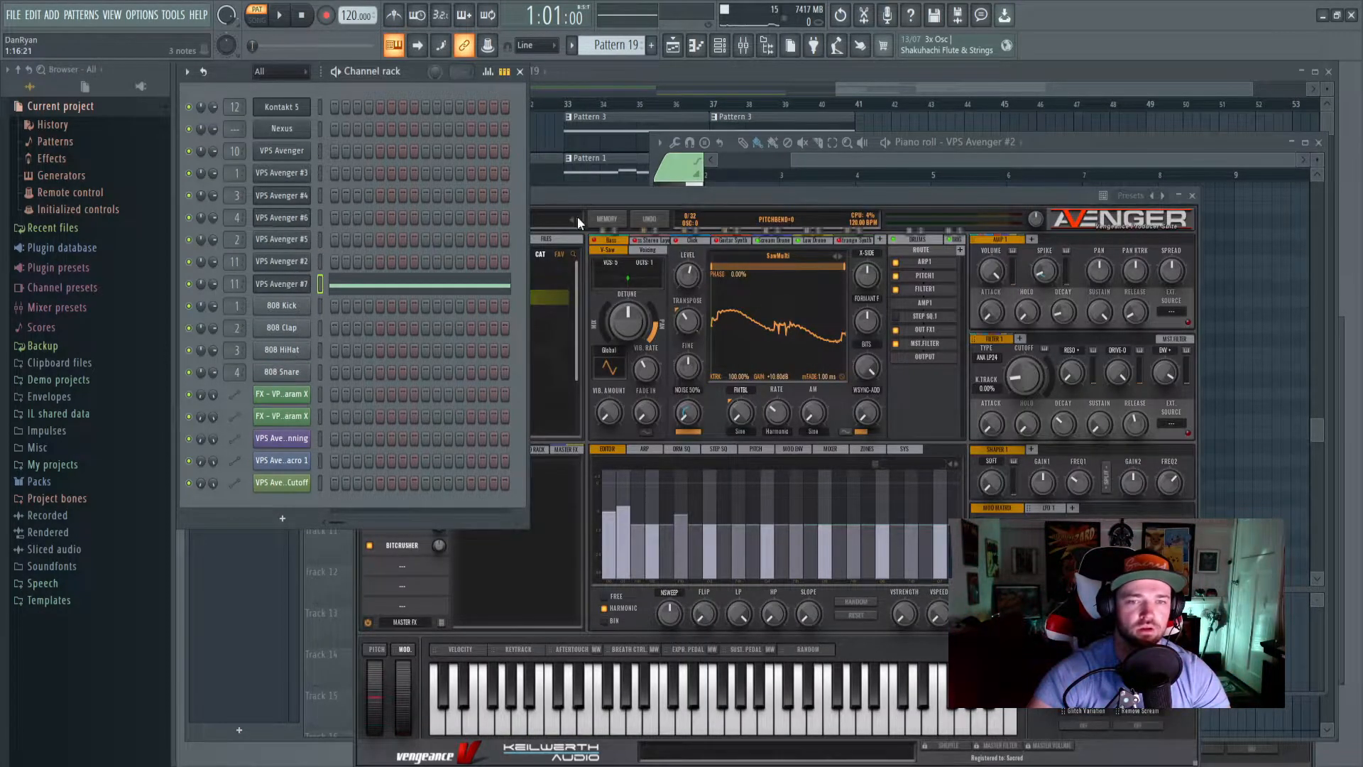
Load the LD Lost Soul lead preset in the new VPS Avenger instance and audition it with the melody.
{"action": "left_click", "coordinate": [581, 218]}
{"action": "left_click", "coordinate": [459, 327]}
{"action": "scroll", "coordinate": [462, 341], "scroll_direction": "down", "scroll_amount": 1}
{"action": "left_click", "coordinate": [464, 385]}
{"action": "key", "text": "space"}
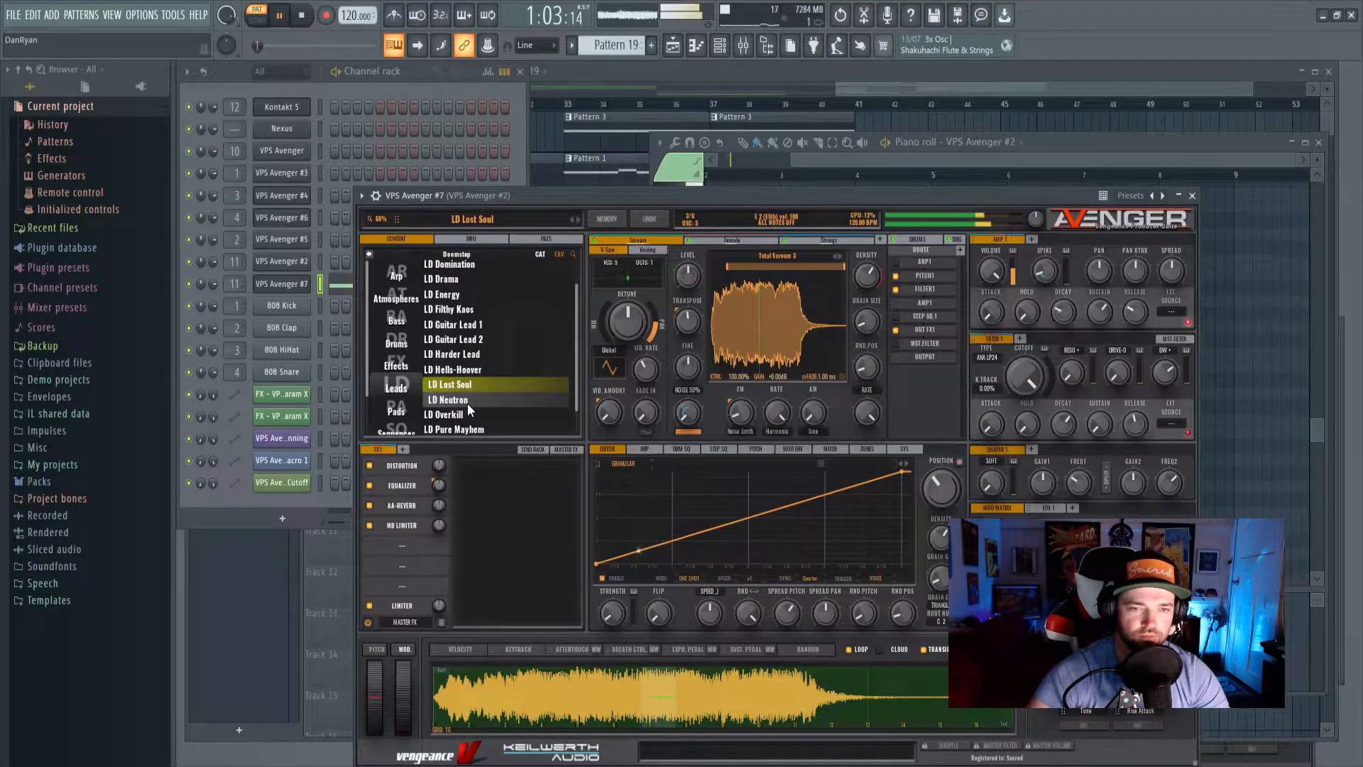
{"action": "left_click", "coordinate": [375, 196]}
{"action": "left_click", "coordinate": [521, 473]}
{"action": "key", "text": "space"}
Route the new VPS Avenger lead to mixer track 13 and lower that track's volume.
{"action": "left_click", "coordinate": [672, 47]}
{"action": "key", "text": "space"}
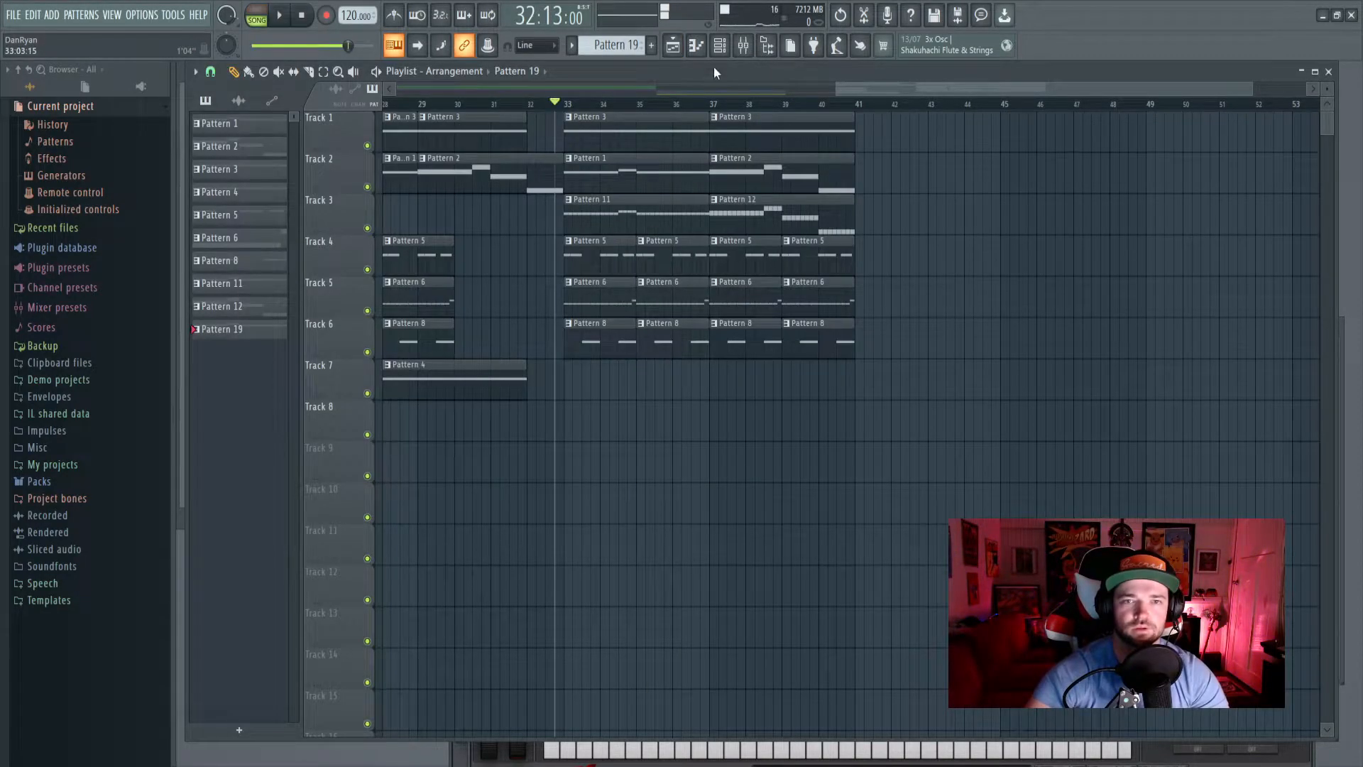
{"action": "left_click", "coordinate": [743, 46]}
{"action": "left_click", "coordinate": [683, 447]}
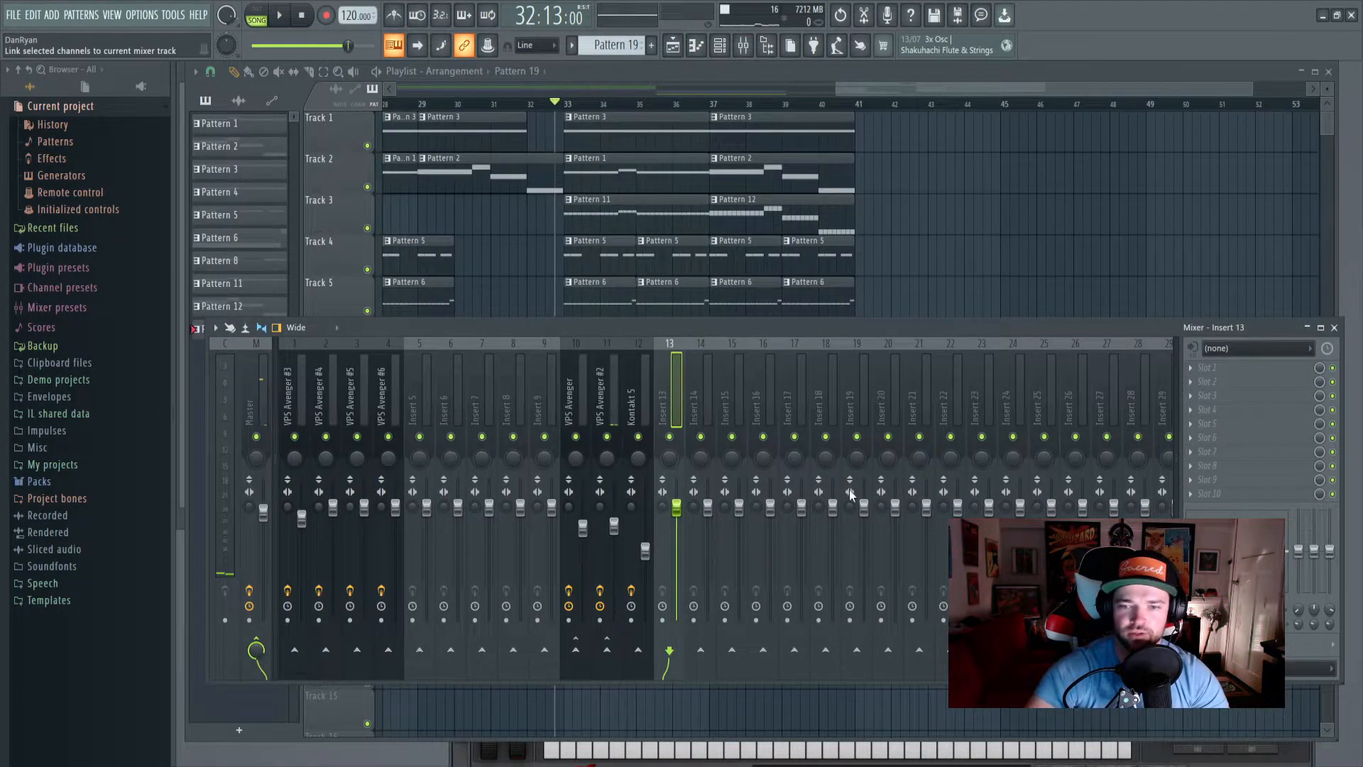
{"action": "key", "text": "ctrl+l"}
{"action": "left_click_drag", "start_coordinate": [677, 530], "coordinate": [676, 566]}
Place a Pattern 19 clip on Track 7 at bar 33 and play the arrangement.
{"action": "key", "text": "space"}
{"action": "left_click", "coordinate": [824, 289]}
{"action": "key", "text": "space"}
{"action": "left_click", "coordinate": [572, 389]}
{"action": "key", "text": "space"}
{"action": "right_click", "coordinate": [753, 255]}
{"action": "right_click", "coordinate": [765, 214]}
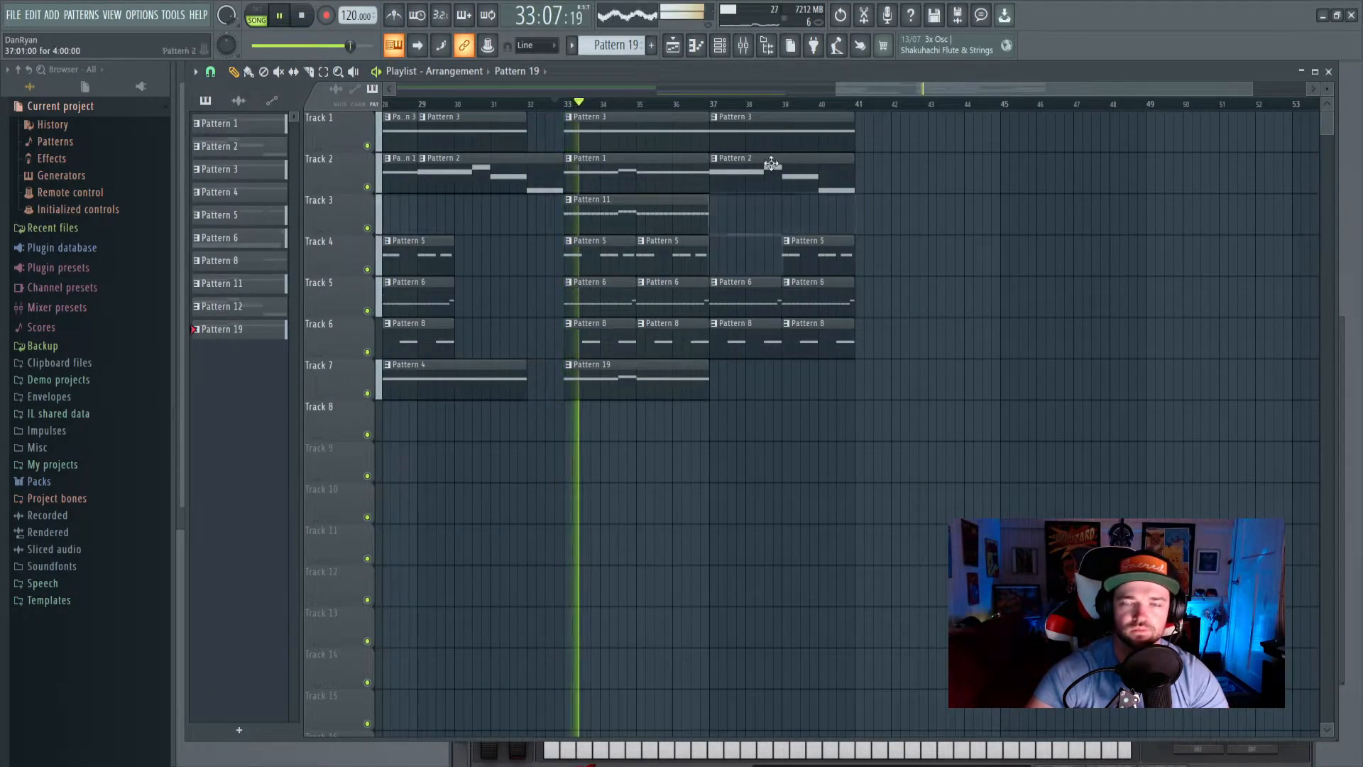
{"action": "left_click", "coordinate": [744, 46]}
{"action": "key", "text": "space"}
{"action": "key", "text": "F9"}
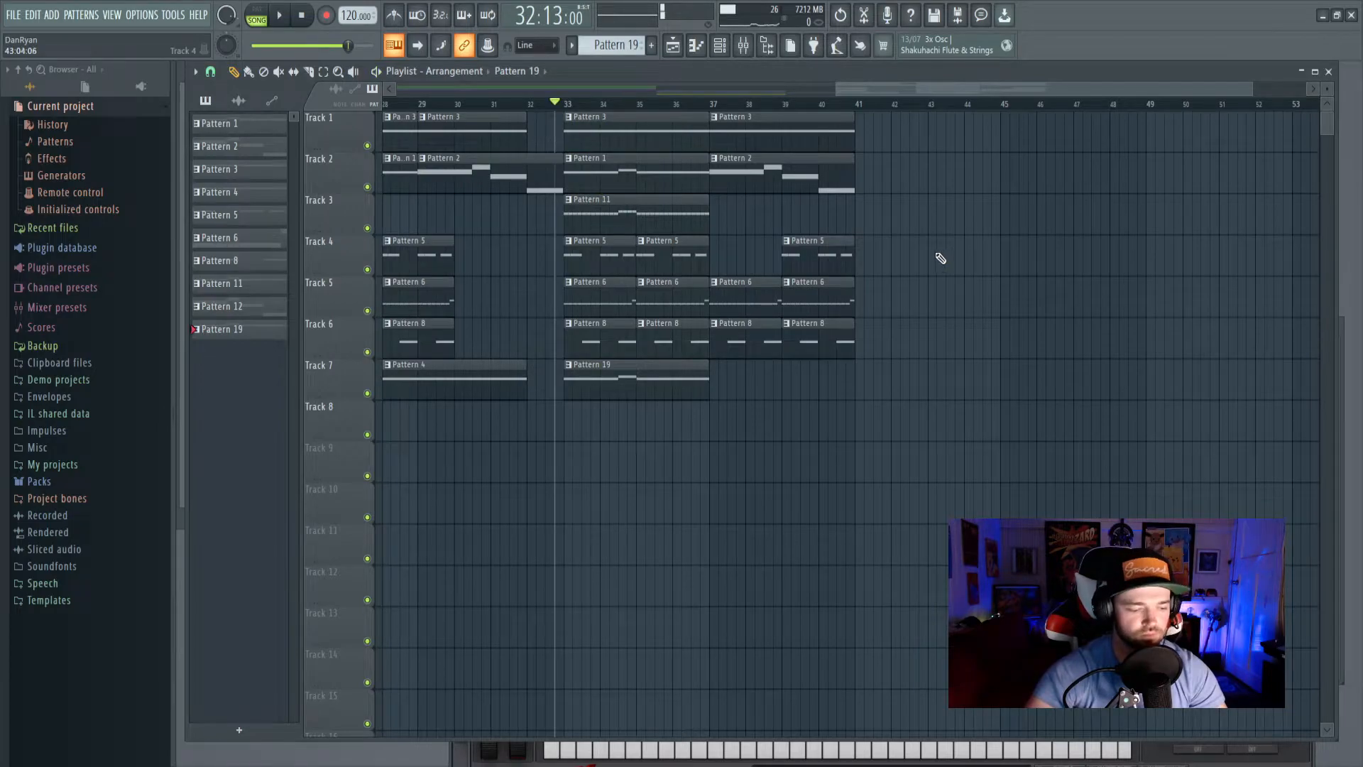
{"action": "key", "text": "ctrl+z"}
Add a second Pattern 19 clip on Track 7 at bar 37 and play the section from before bar 33.
{"action": "left_click", "coordinate": [778, 430]}
{"action": "left_click_drag", "start_coordinate": [802, 405], "coordinate": [749, 367]}
{"action": "key", "text": "space"}
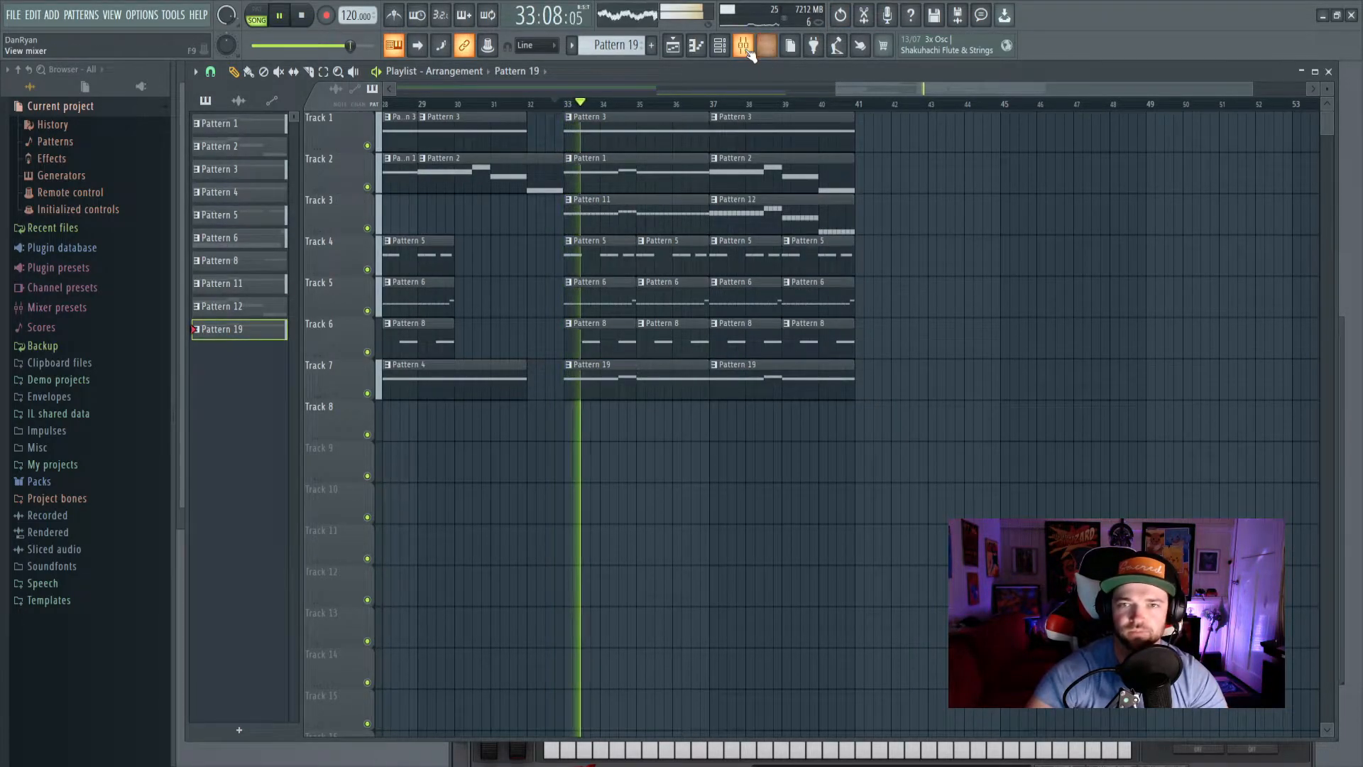
Reduce the volume of the new lead's mixer track 13 further during playback.
{"action": "key", "text": "F9"}
{"action": "left_click_drag", "start_coordinate": [675, 565], "coordinate": [681, 583]}
{"action": "key", "text": "F9"}
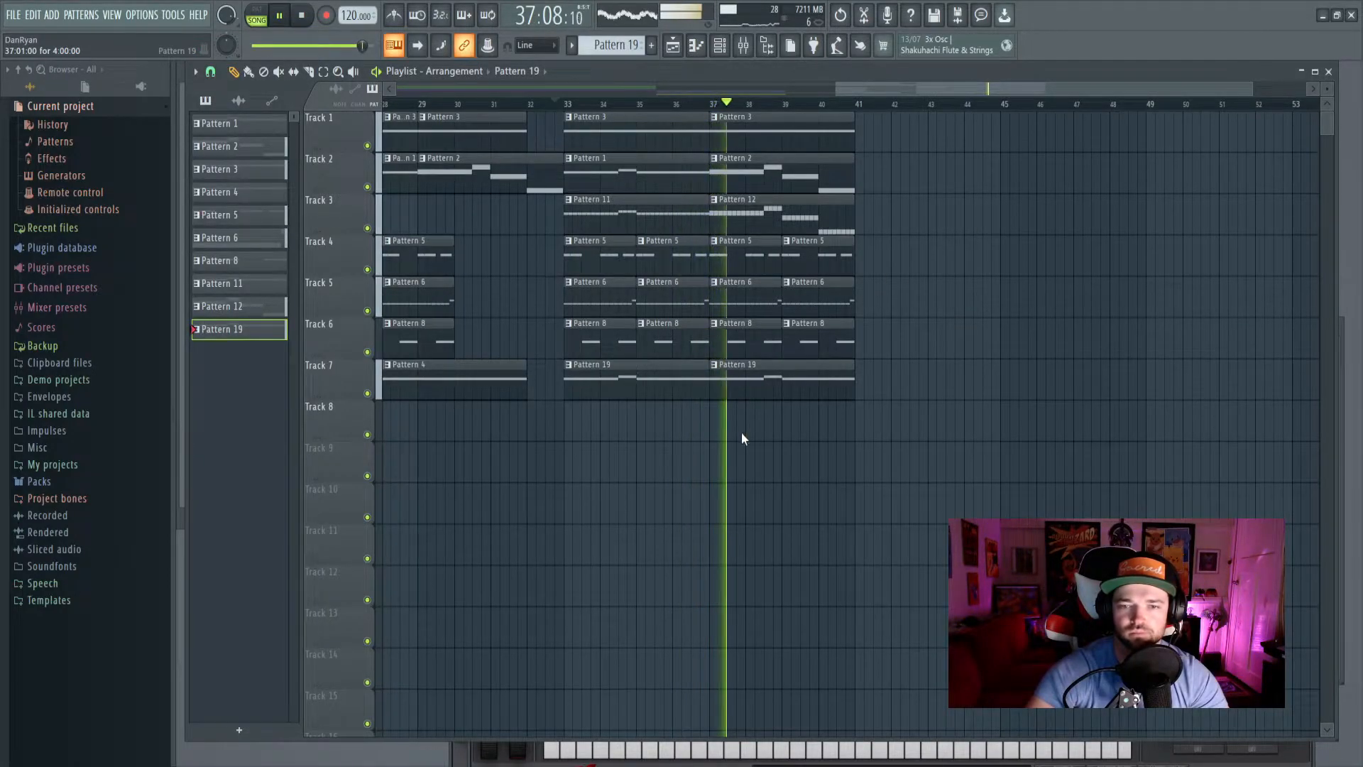
Make the Track 7 clip at bar 37 a unique pattern and give it the melody notes from Pattern 2.
{"action": "key", "text": "ctrl+F4"}
{"action": "double_click", "coordinate": [759, 168]}
{"action": "key", "text": "F6"}
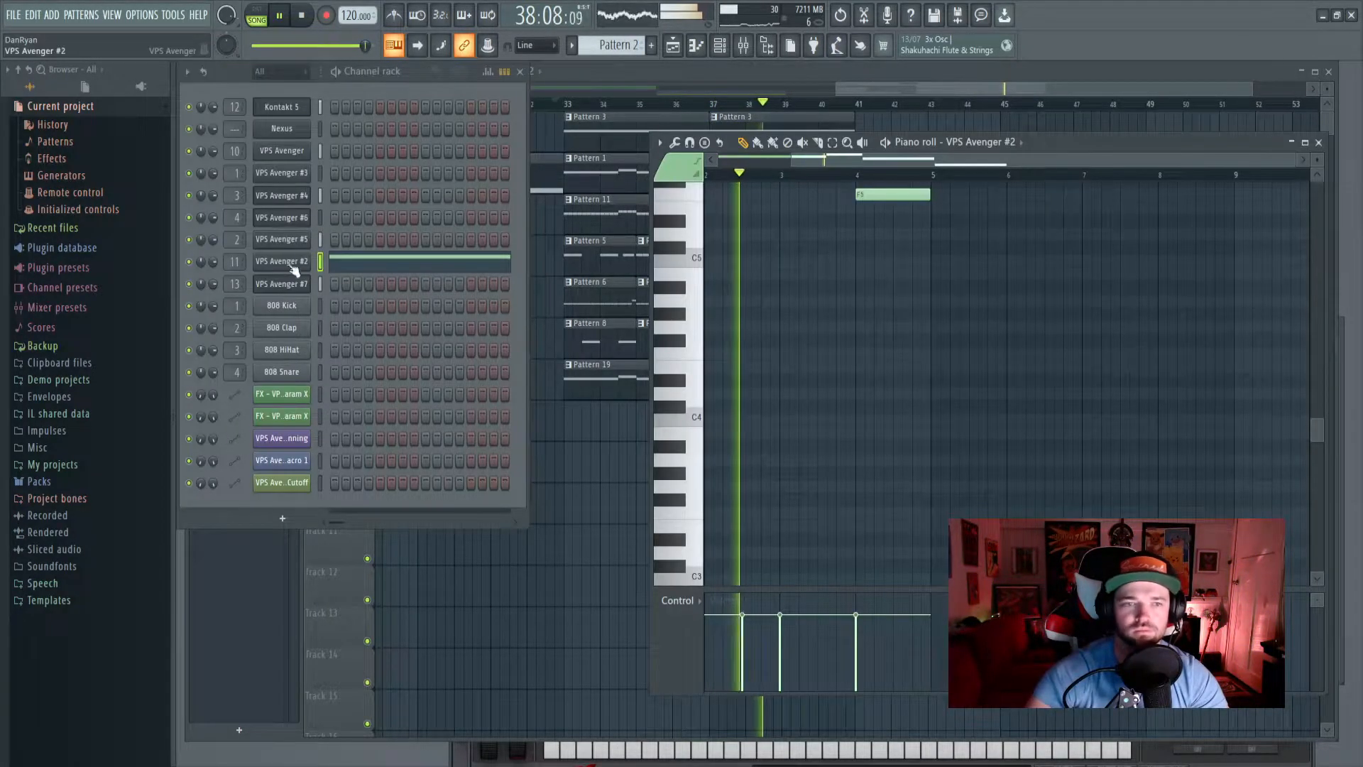
{"action": "right_click", "coordinate": [619, 468]}
{"action": "double_click", "coordinate": [743, 376]}
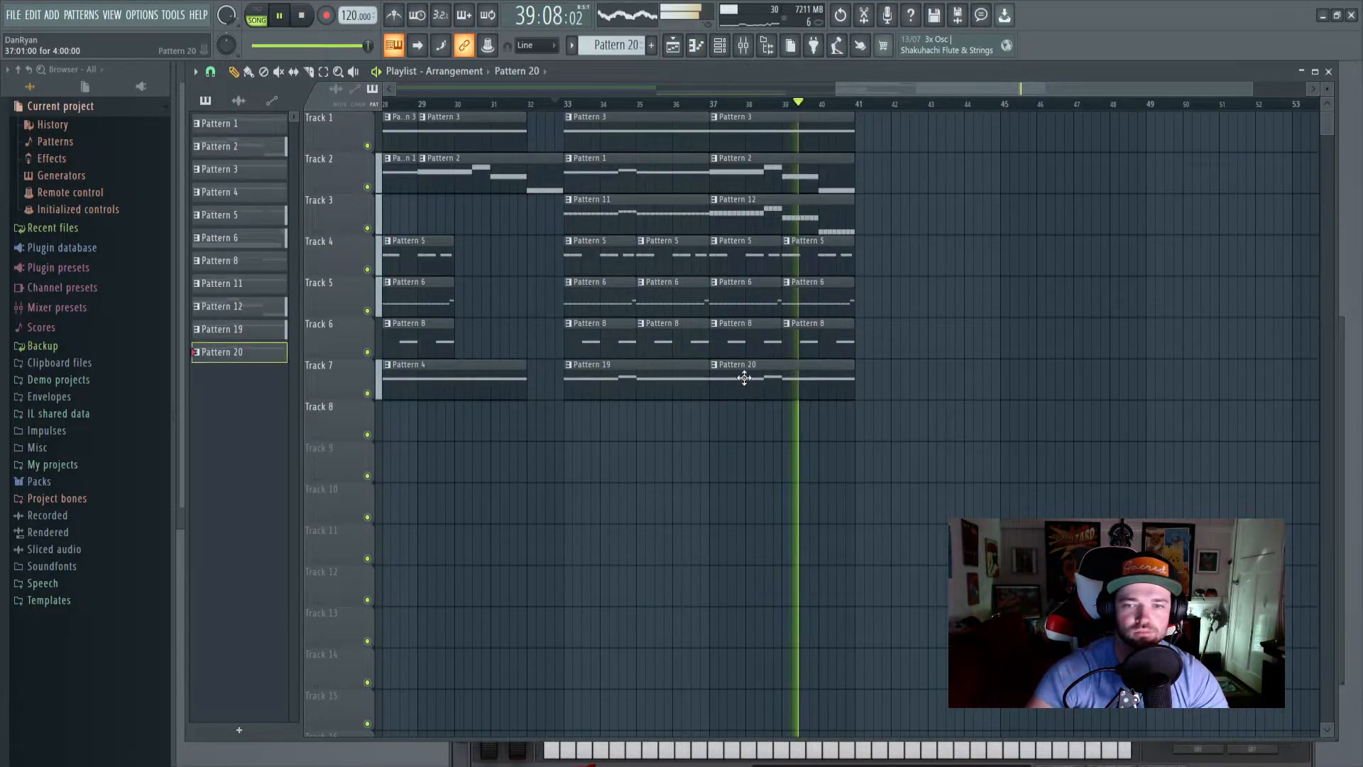
{"action": "key", "text": "space"}
Audition the LD Pure Mayhem preset in VPS Avenger #7, switch to the LD Spectrum lead preset, and adjust its filter cutoff.
{"action": "left_click", "coordinate": [297, 282]}
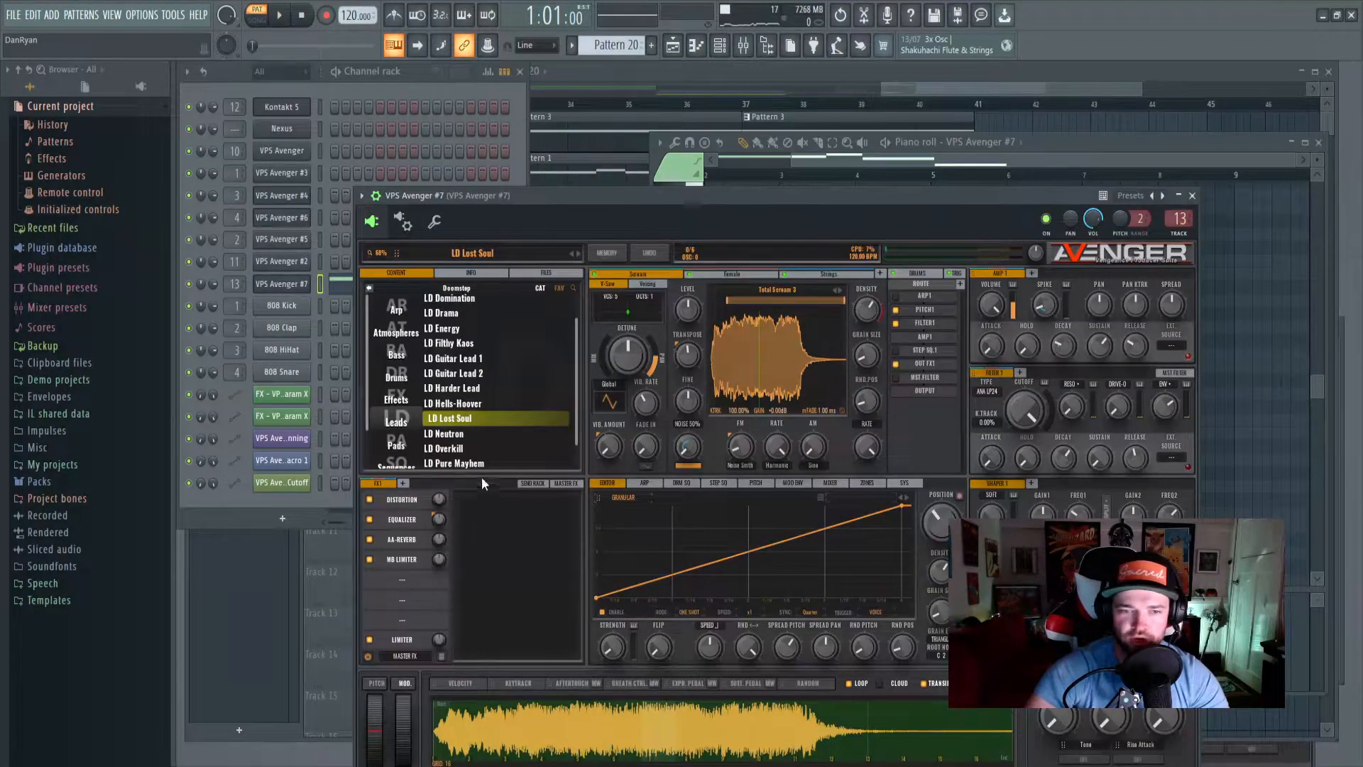
{"action": "scroll", "coordinate": [469, 437], "scroll_direction": "down", "scroll_amount": 1}
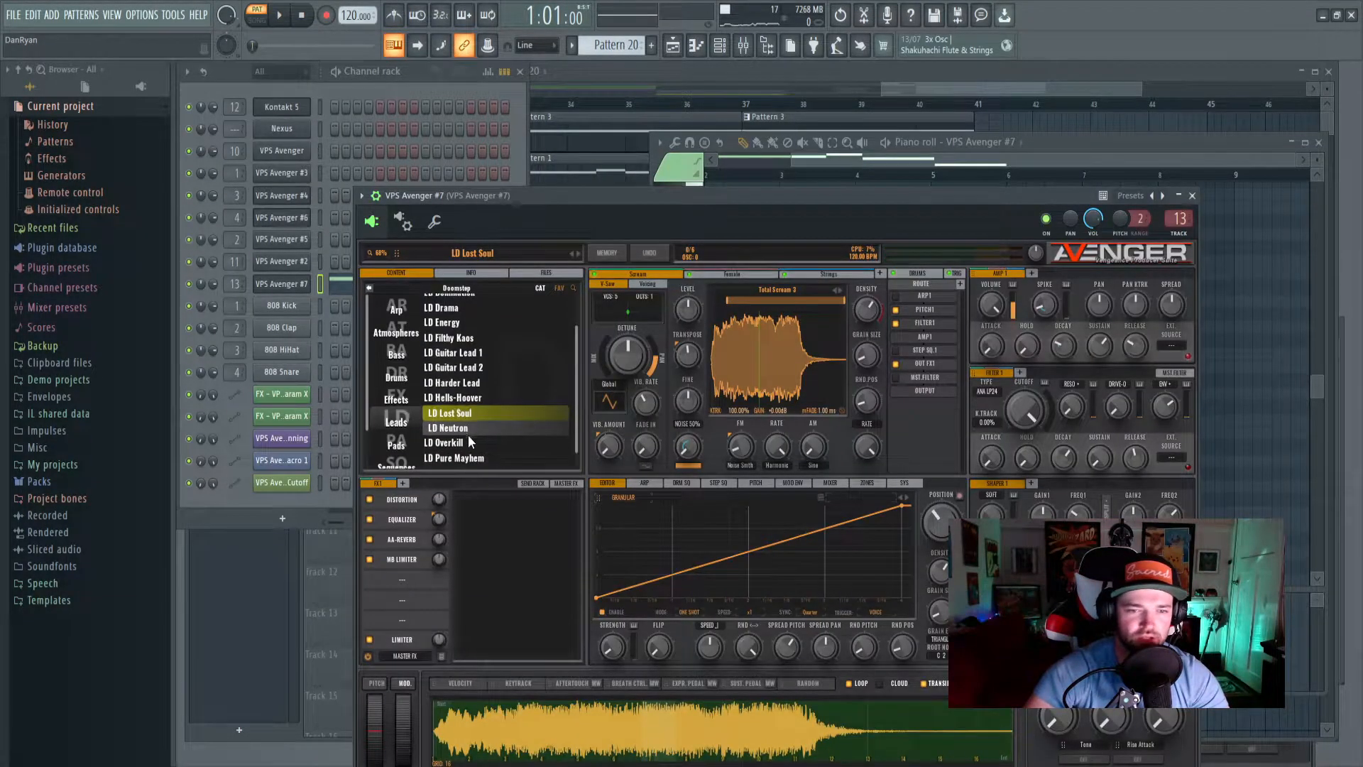
{"action": "left_click", "coordinate": [461, 449]}
{"action": "key", "text": "space"}
{"action": "left_click", "coordinate": [446, 457]}
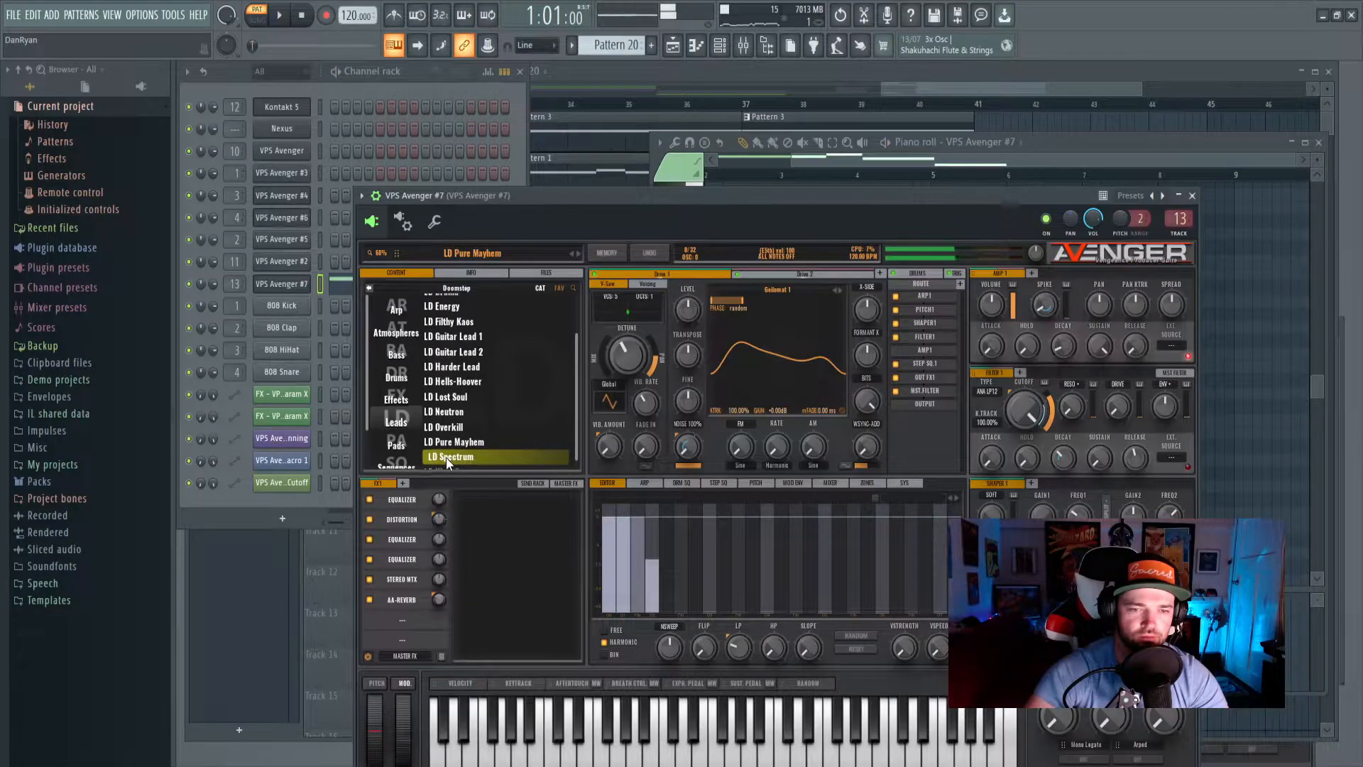
{"action": "scroll", "coordinate": [501, 419], "scroll_direction": "up", "scroll_amount": 1}
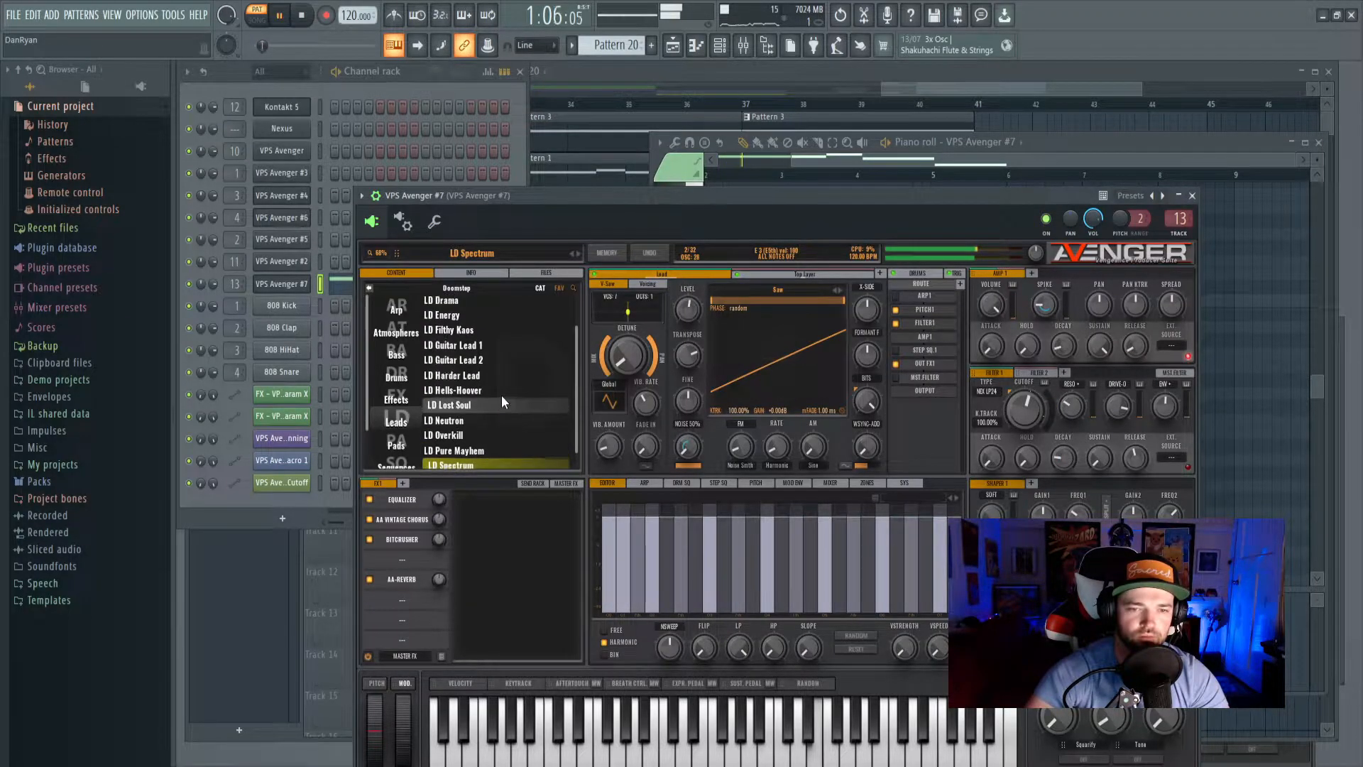
{"action": "left_click_drag", "start_coordinate": [1032, 420], "coordinate": [1033, 403]}
{"action": "left_click_drag", "start_coordinate": [1062, 730], "coordinate": [1063, 696]}
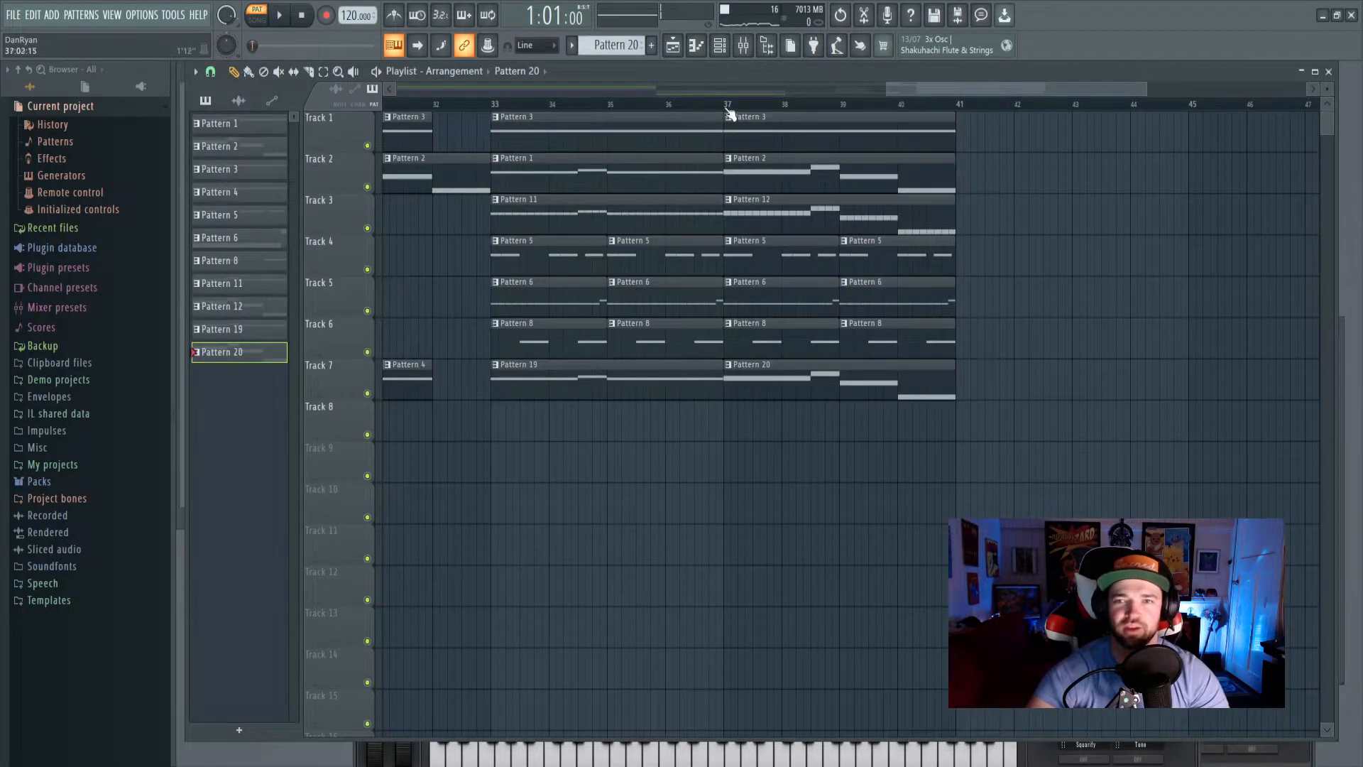
Play the section from bar 33 and add Fruity parametric EQ 2 to the VPS Avenger #7 mixer track.
{"action": "left_click", "coordinate": [489, 107]}
{"action": "key", "text": "space"}
{"action": "left_click", "coordinate": [743, 45]}
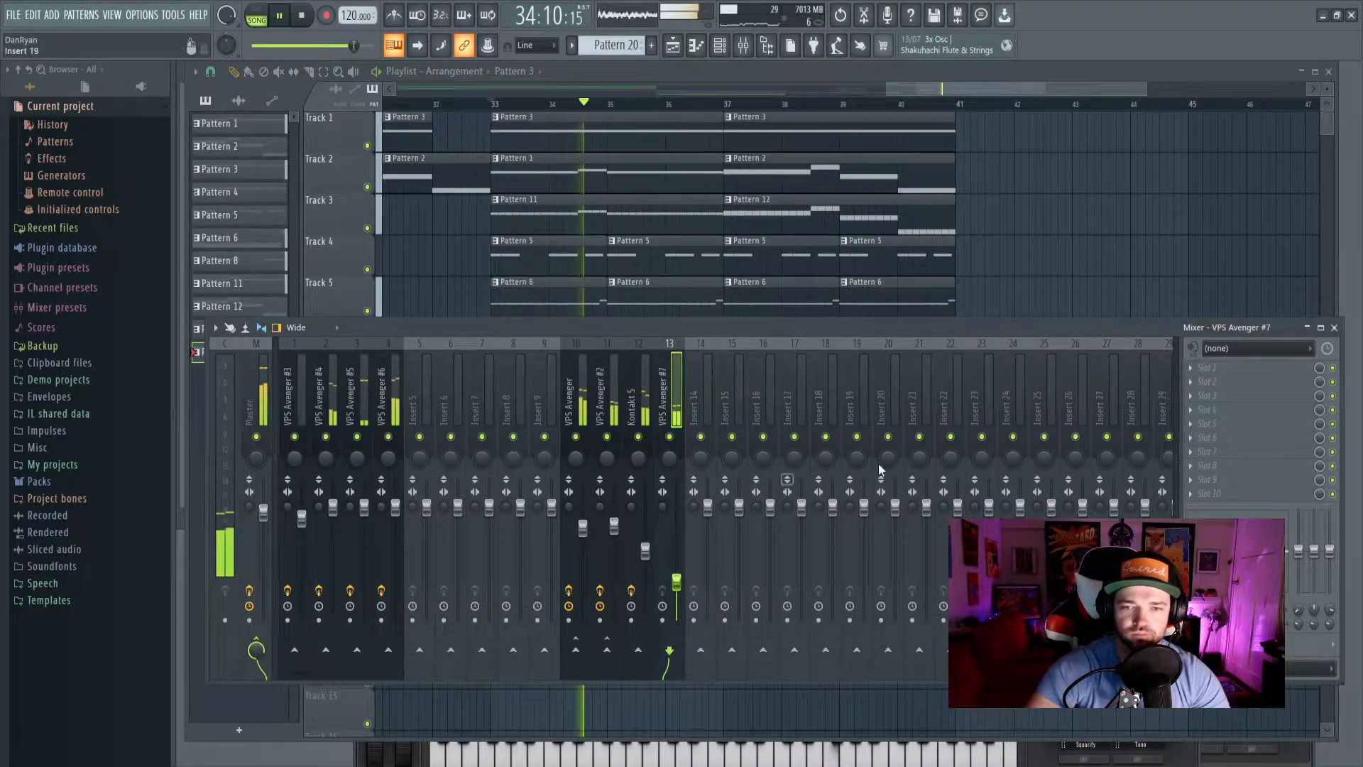
{"action": "left_click", "coordinate": [1191, 369]}
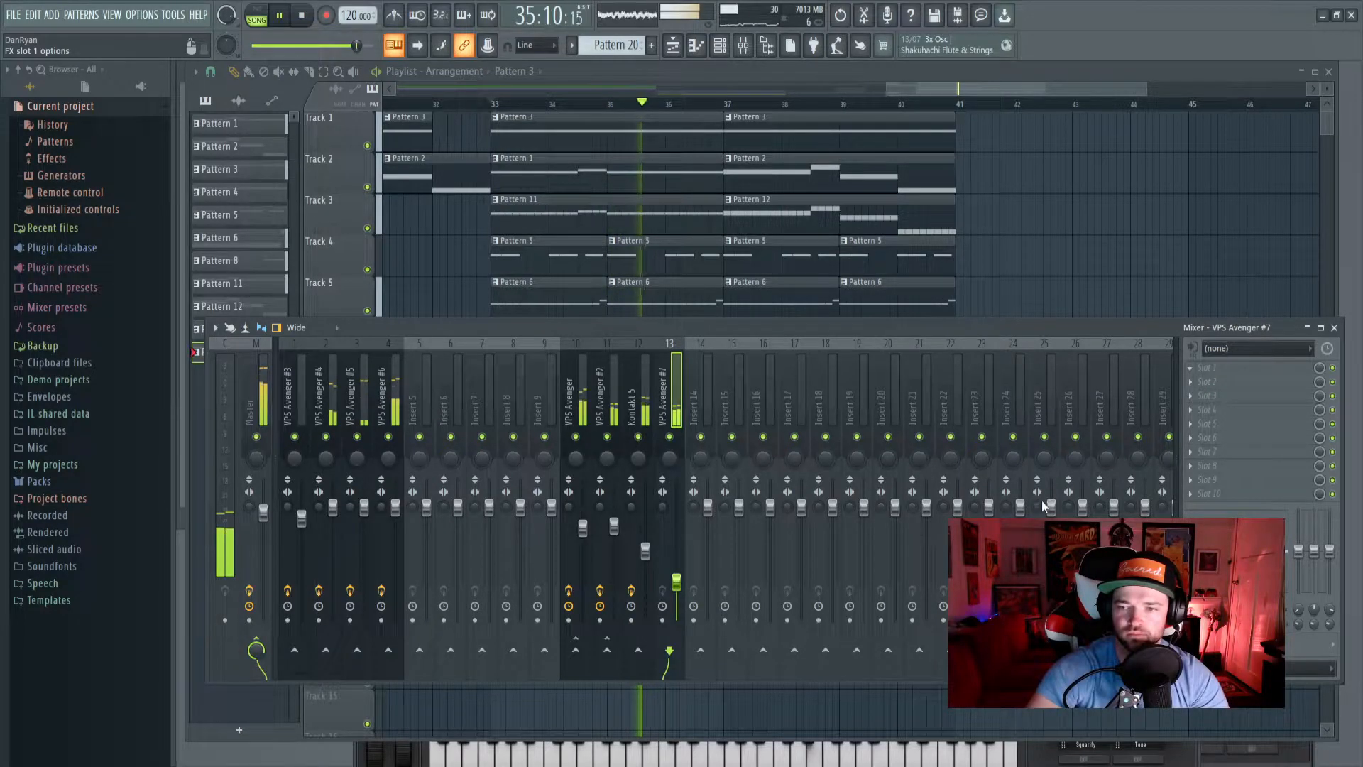
{"action": "left_click", "coordinate": [710, 273]}
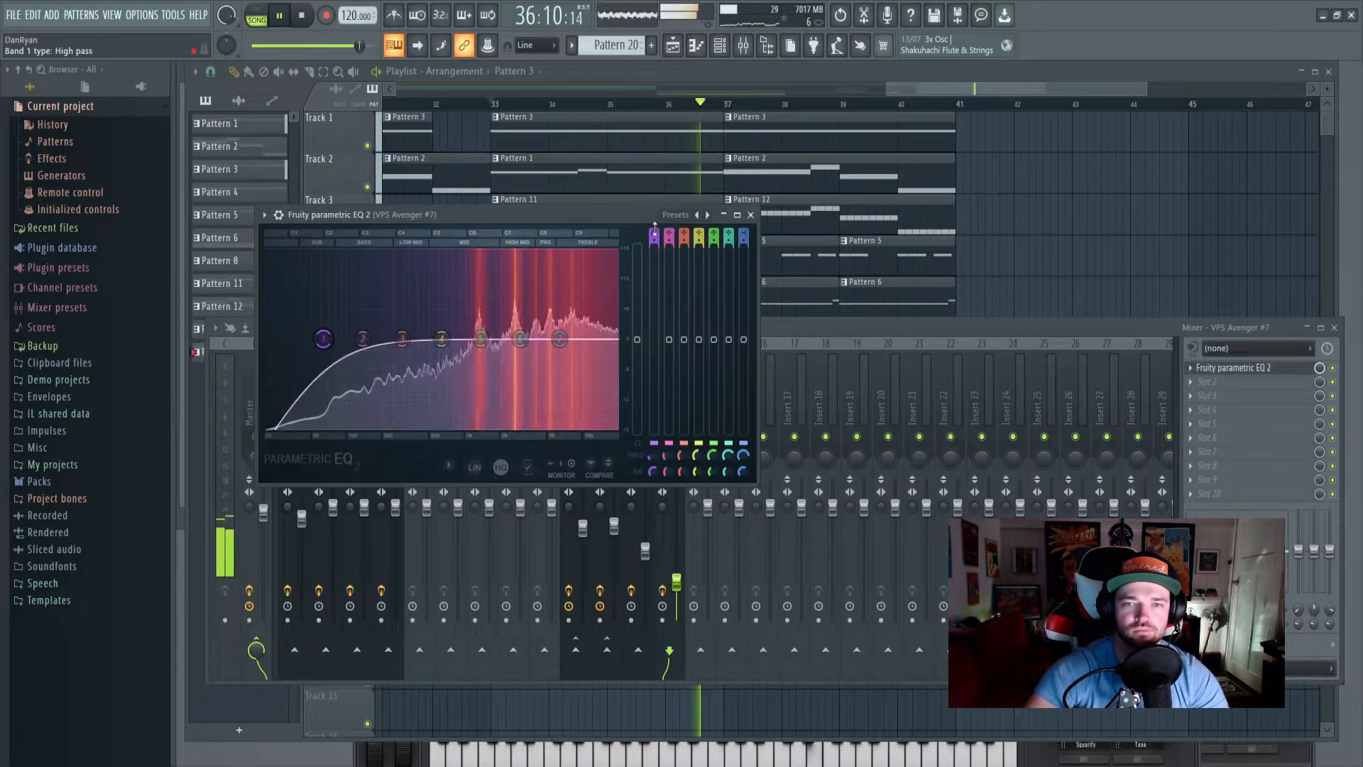
Raise the frequency of the lead EQ's high-pass band 1, slightly lower band 7, and adjust band 5.
{"action": "left_click_drag", "start_coordinate": [323, 338], "coordinate": [417, 338]}
{"action": "mouse_move", "coordinate": [559, 340]}
{"action": "left_mouse_down"}
{"action": "mouse_move", "coordinate": [574, 345]}
{"action": "mouse_move", "coordinate": [516, 355]}
{"action": "mouse_move", "coordinate": [569, 356]}
{"action": "left_mouse_up"}
{"action": "left_click_drag", "start_coordinate": [481, 339], "coordinate": [482, 337]}
{"action": "left_click", "coordinate": [832, 331]}
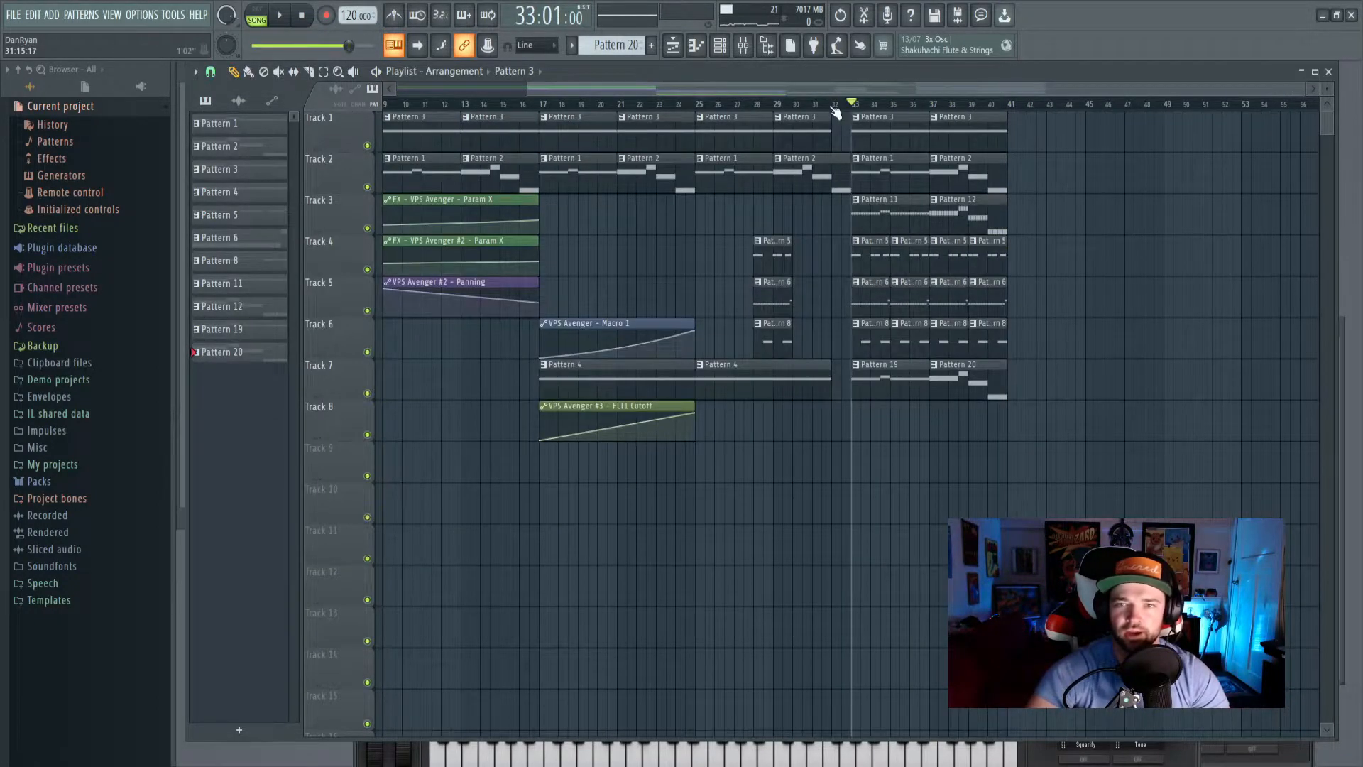
Play the transition from bar 32 and select bar 32 as the loop range in the Playlist.
{"action": "left_click", "coordinate": [834, 105]}
{"action": "scroll", "coordinate": [834, 108], "scroll_direction": "up", "scroll_amount": 4}
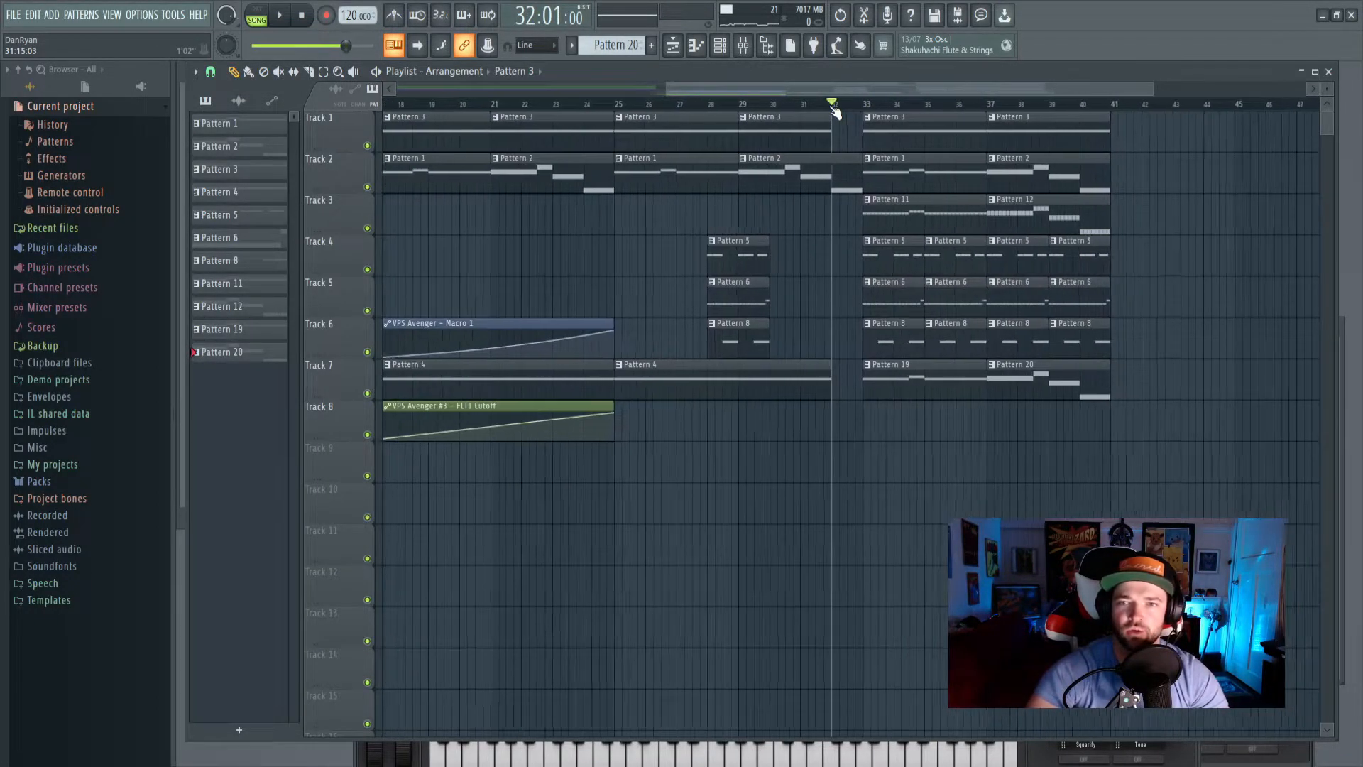
{"action": "key", "text": "space"}
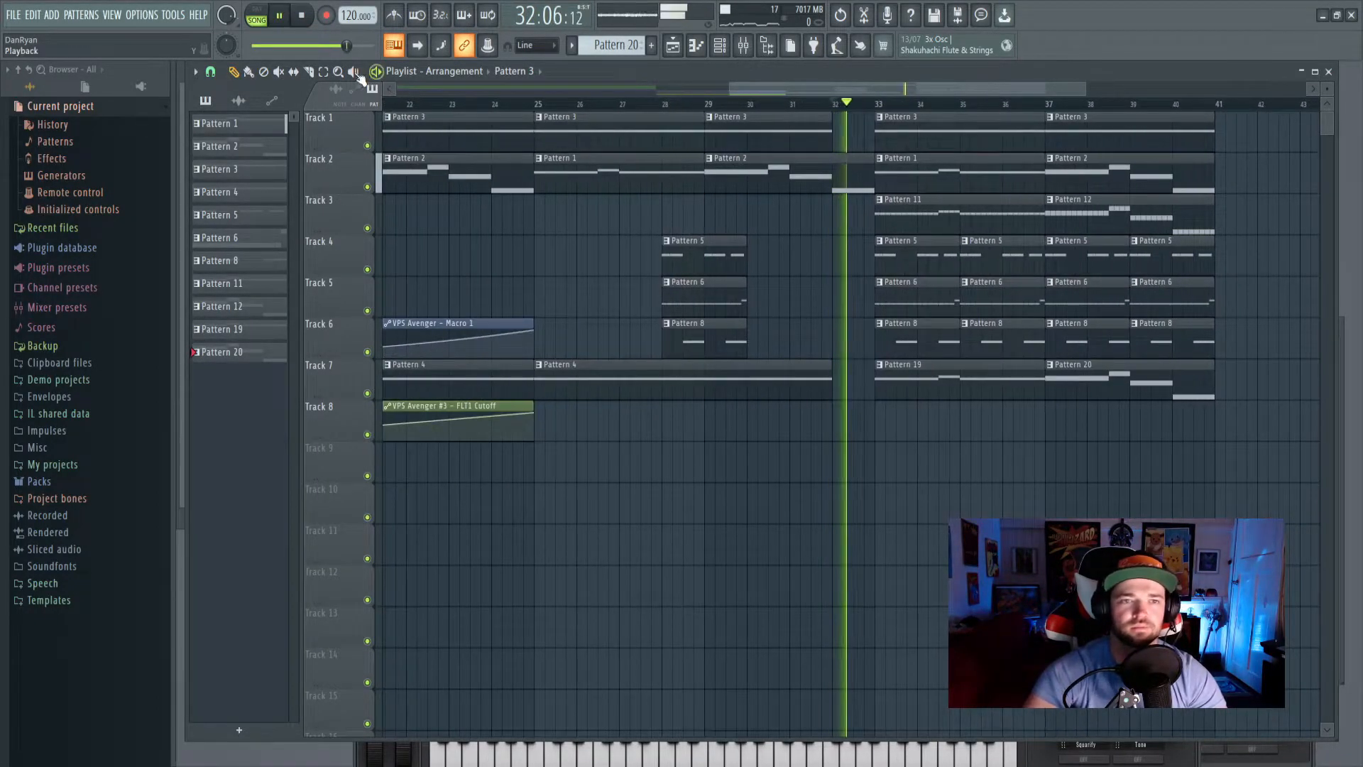
{"action": "key", "text": "space"}
{"action": "left_click_drag", "start_coordinate": [831, 106], "coordinate": [876, 107]}
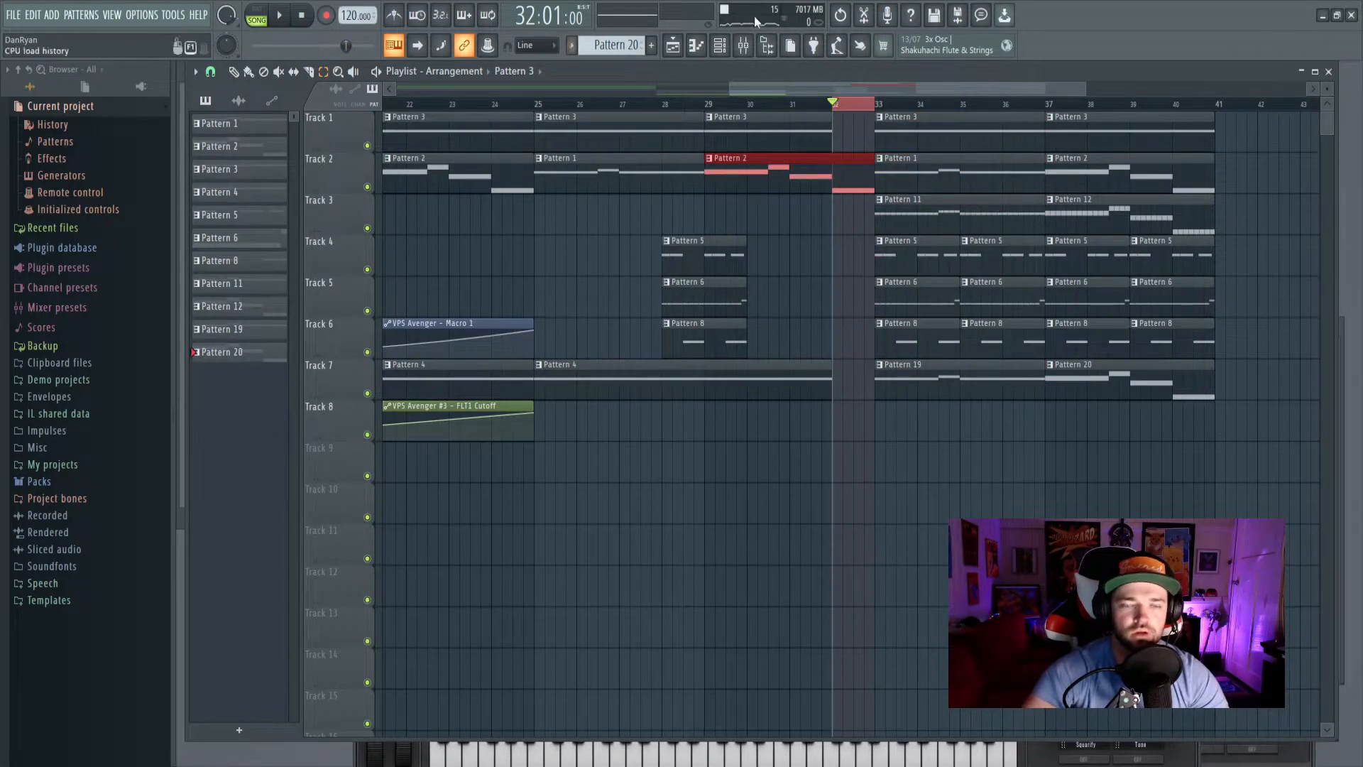
Loop bar 32 to find the sounding mixer track, and add Gross Beat to VPS Avenger #2 on track 11.
{"action": "left_click", "coordinate": [746, 47]}
{"action": "key", "text": "space"}
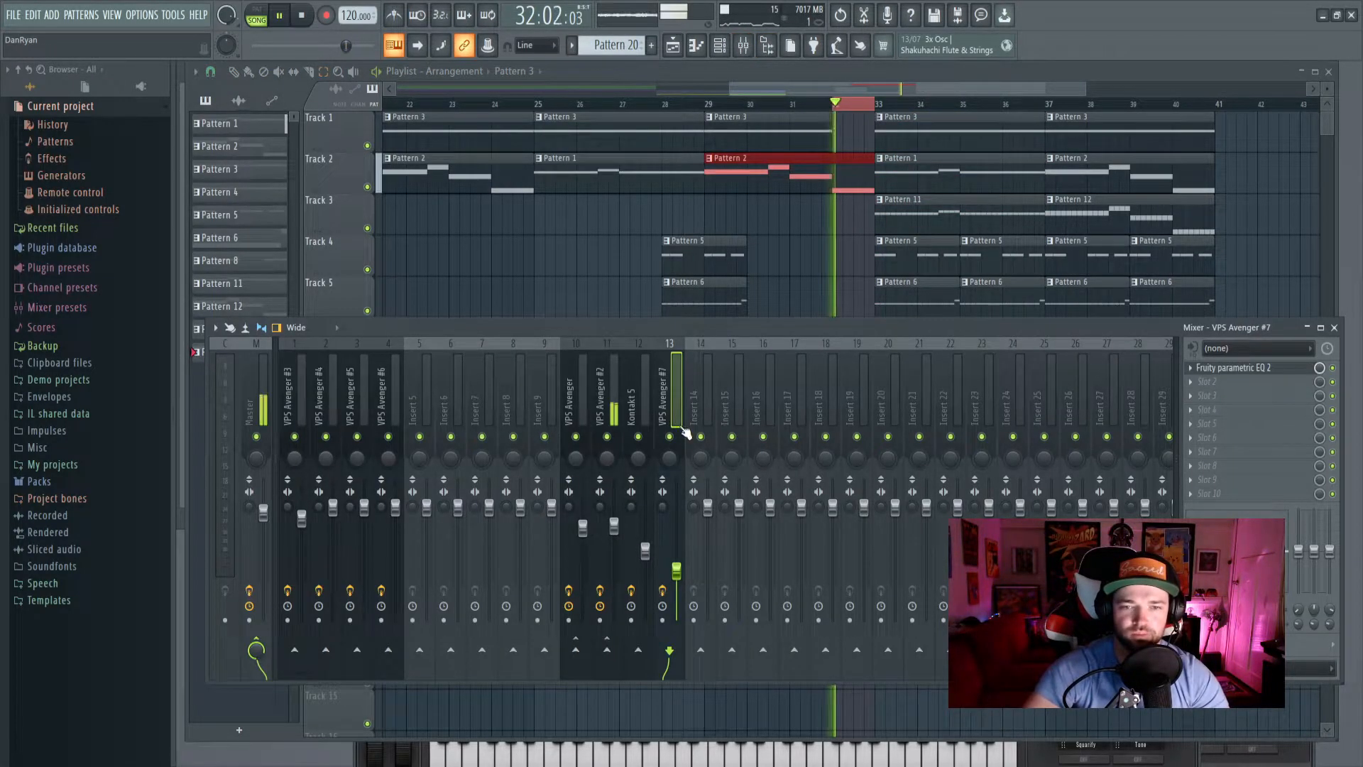
{"action": "left_click", "coordinate": [608, 401]}
{"action": "key", "text": "space"}
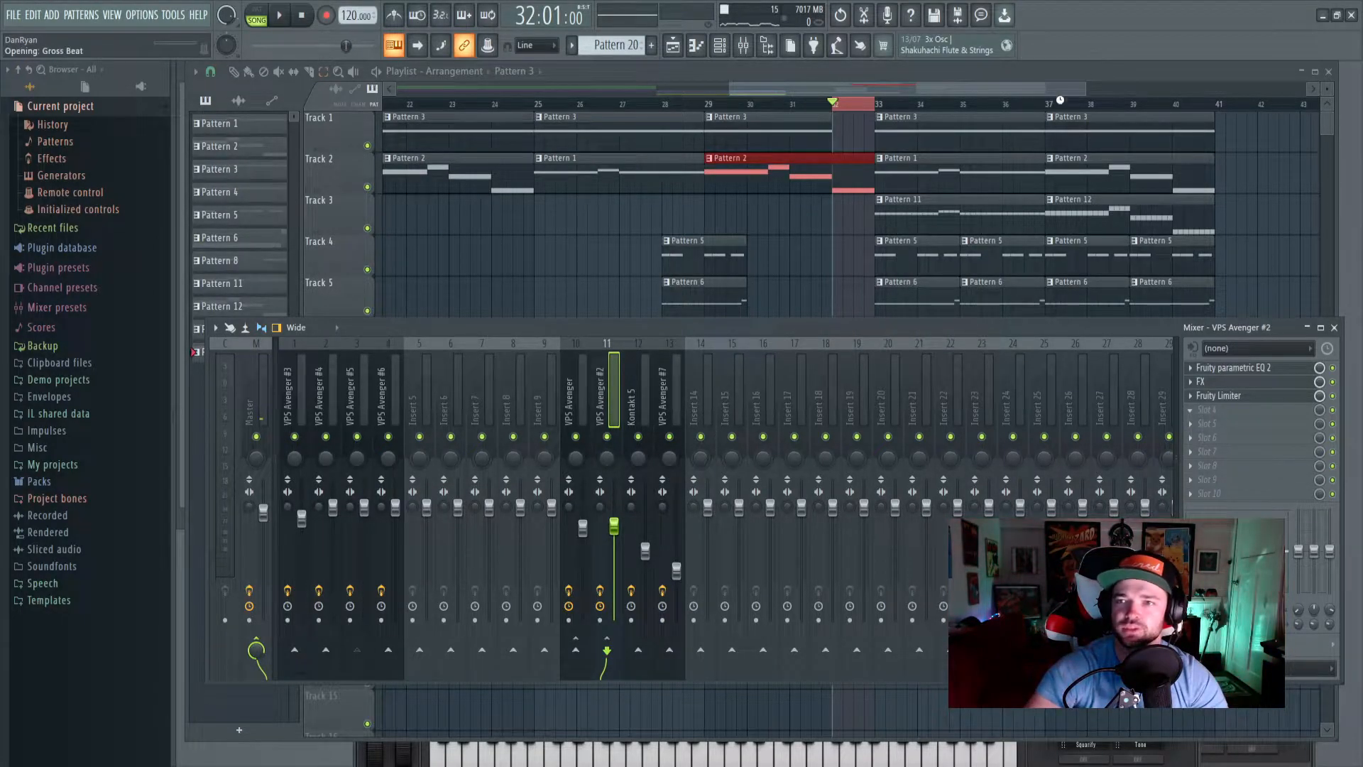
Audition Gross Beat's Complex 6, 8, 5 and 4 time slots over the looped bar and settle on Complex 3.
{"action": "left_click", "coordinate": [316, 340]}
{"action": "key", "text": "space"}
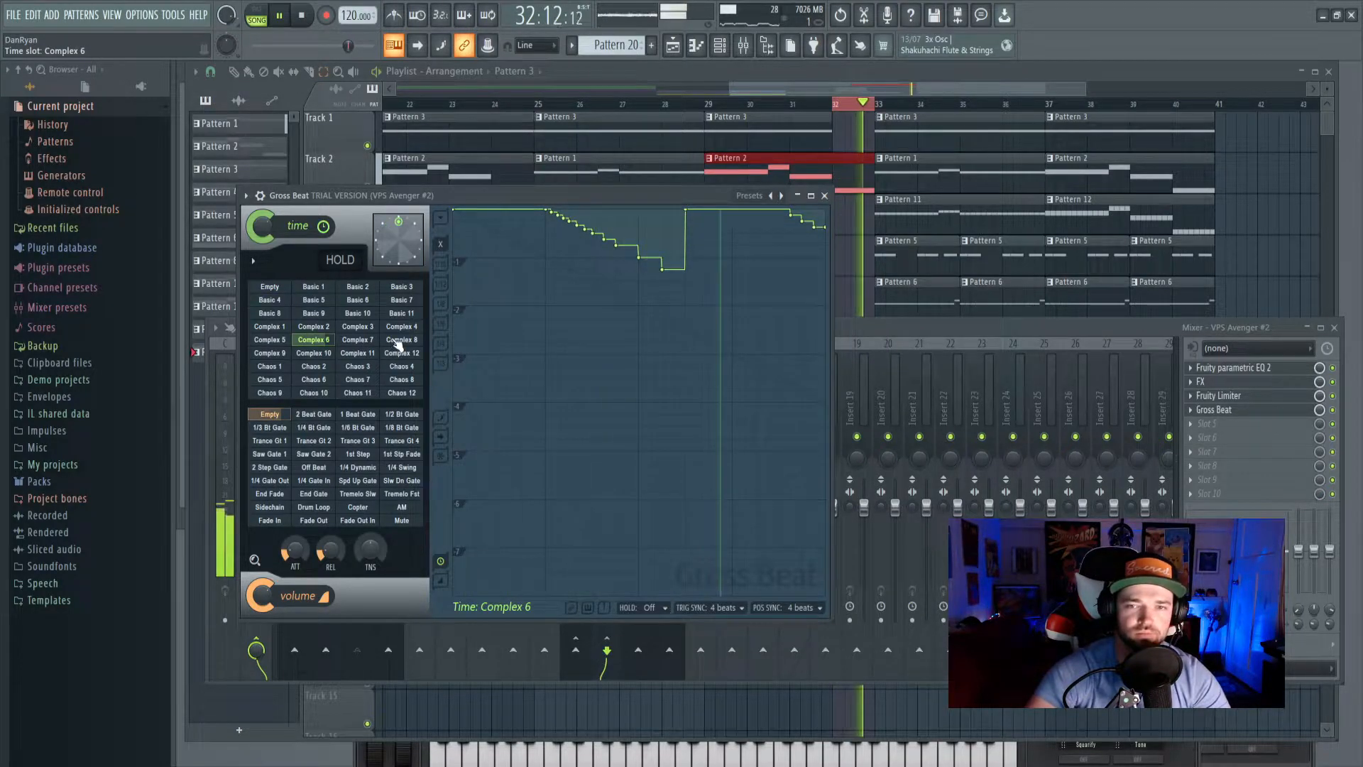
{"action": "left_click", "coordinate": [399, 341]}
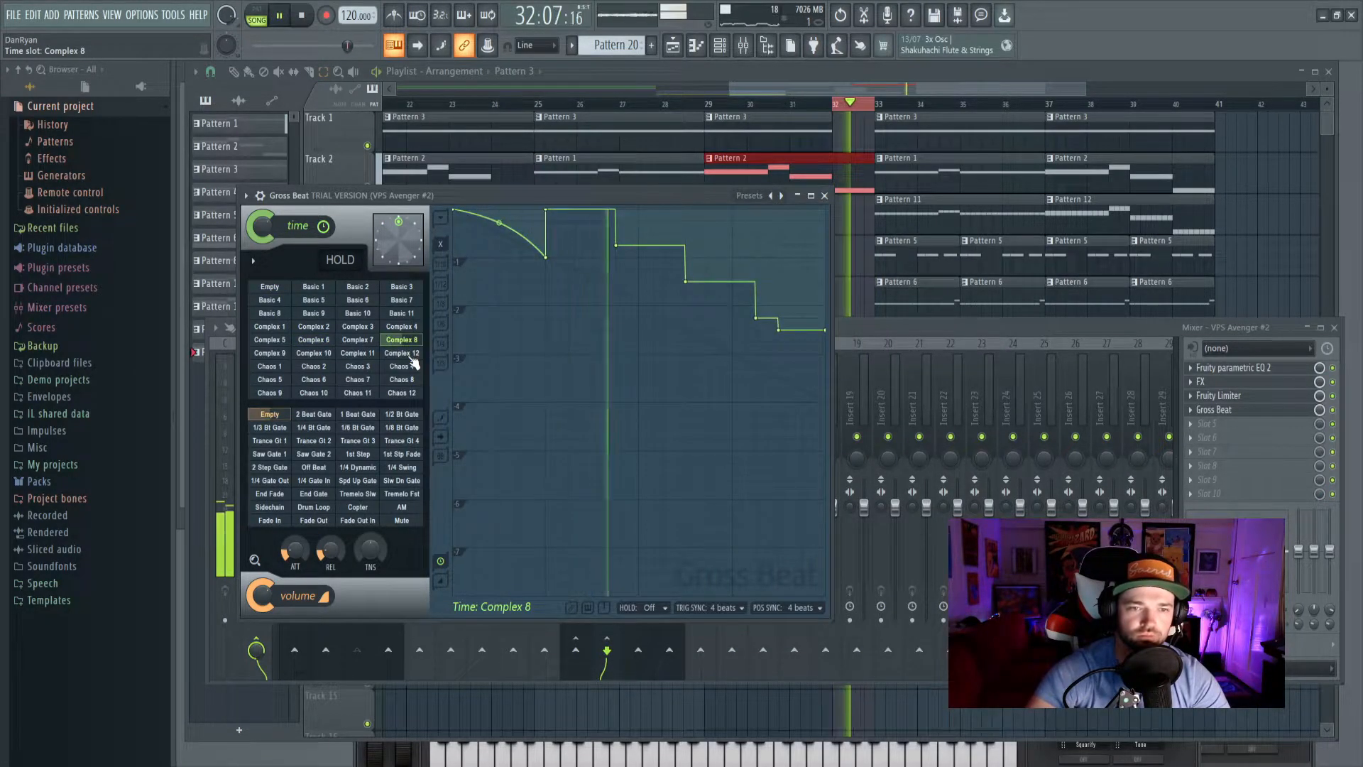
{"action": "left_click", "coordinate": [317, 366]}
{"action": "key", "text": "space"}
{"action": "key", "text": "space"}
{"action": "left_click", "coordinate": [287, 341]}
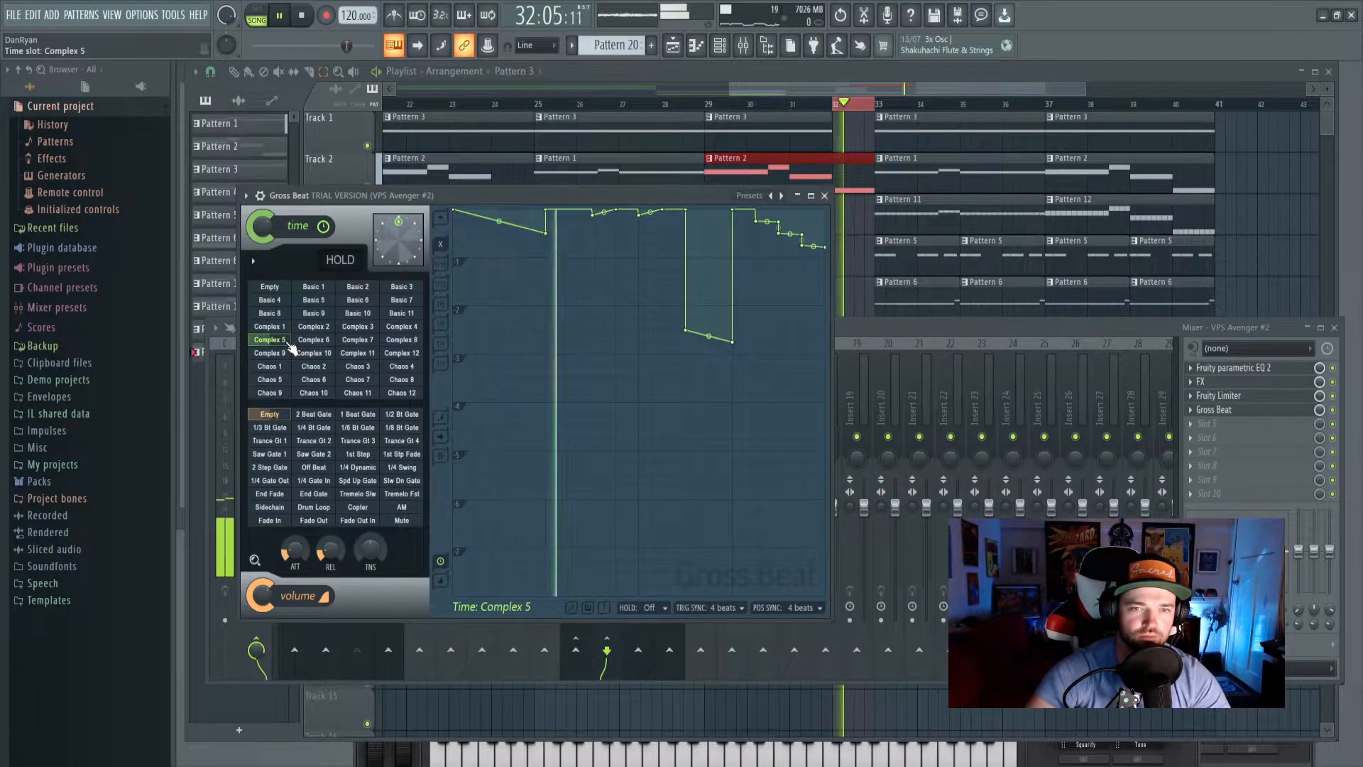
{"action": "left_click", "coordinate": [402, 328]}
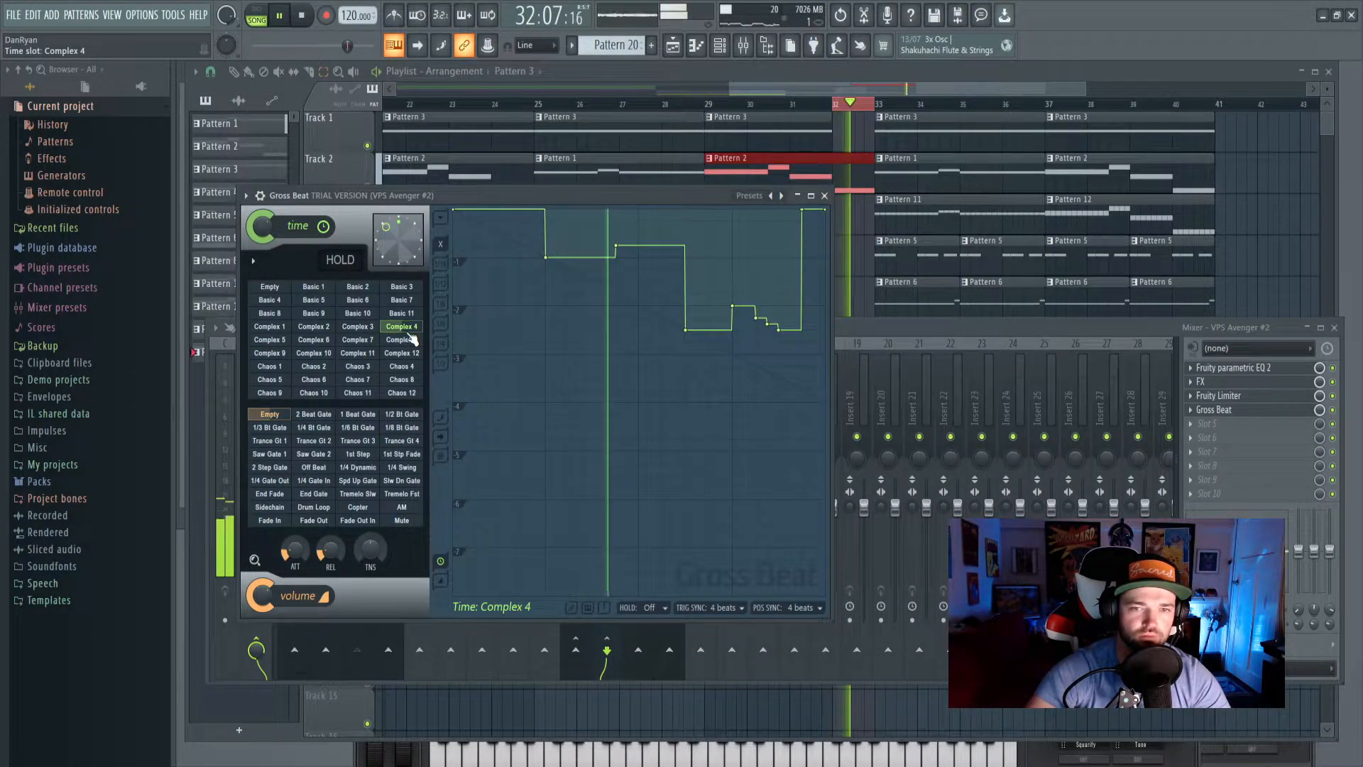
{"action": "left_click", "coordinate": [366, 330]}
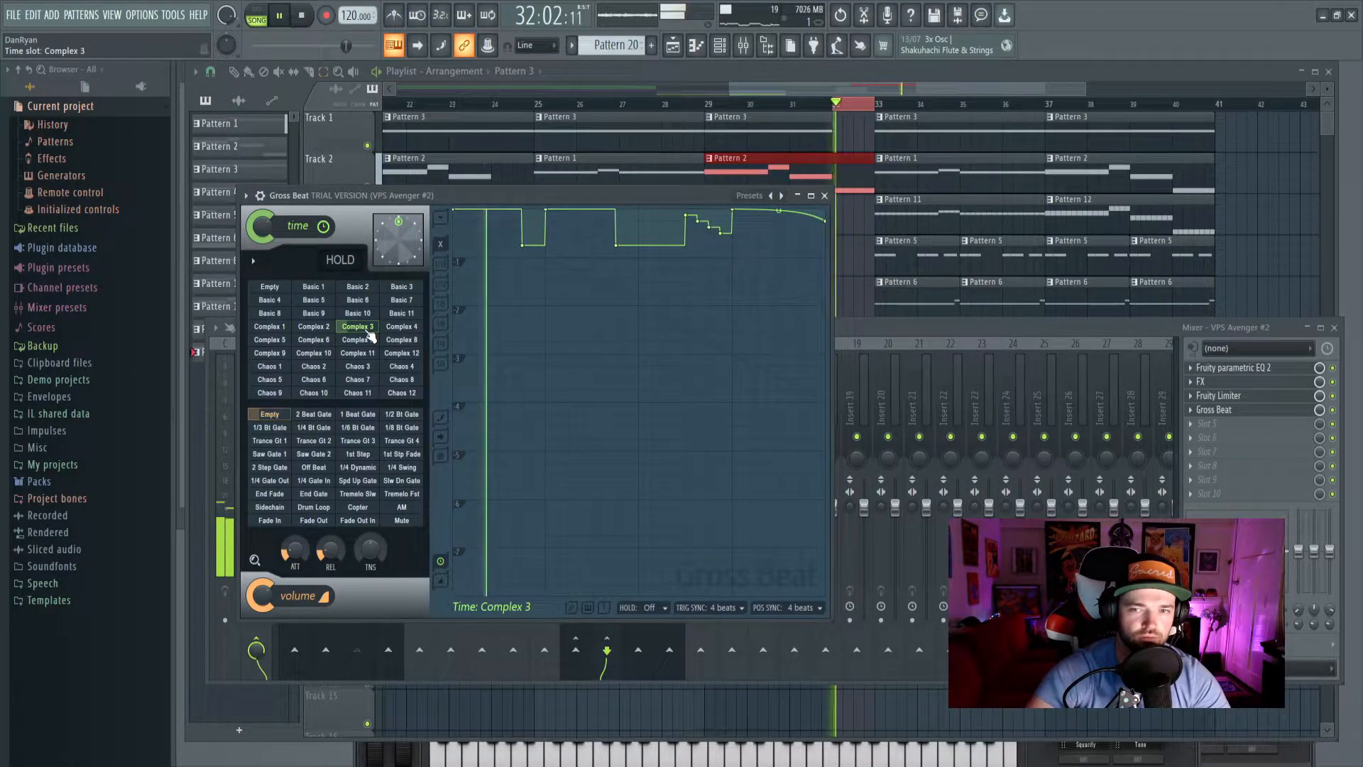
{"action": "key", "text": "space"}
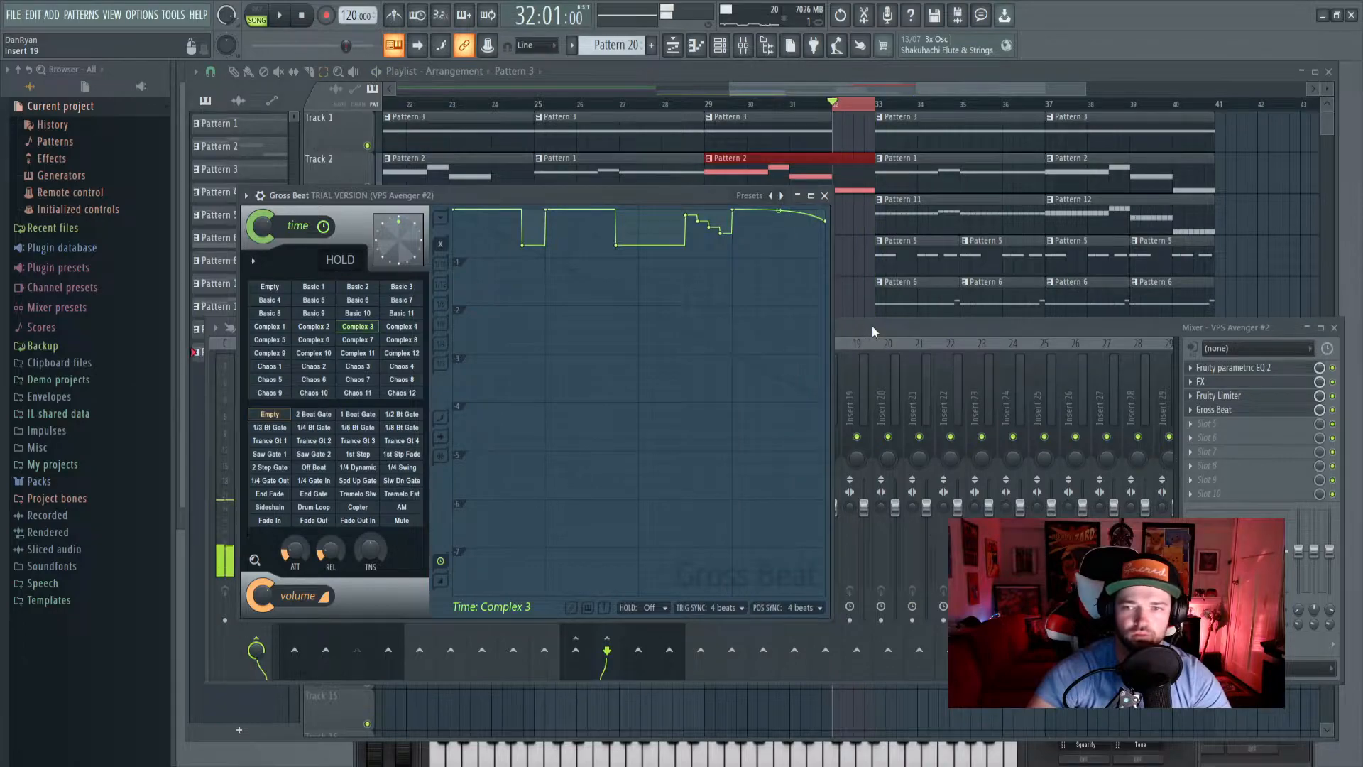
Create an automation clip for Gross Beat's mix level over bar 32 on Track 3.
{"action": "left_click", "coordinate": [873, 332]}
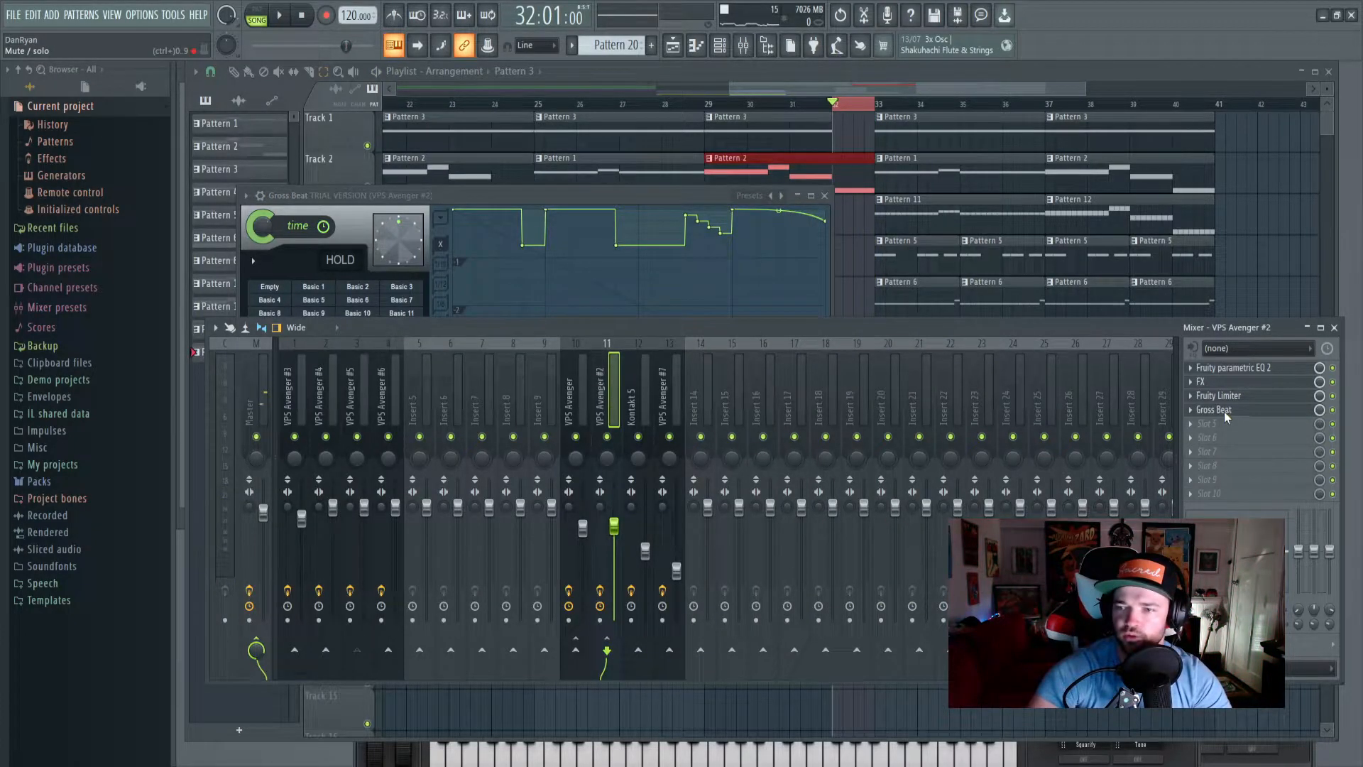
{"action": "left_click", "coordinate": [1225, 413]}
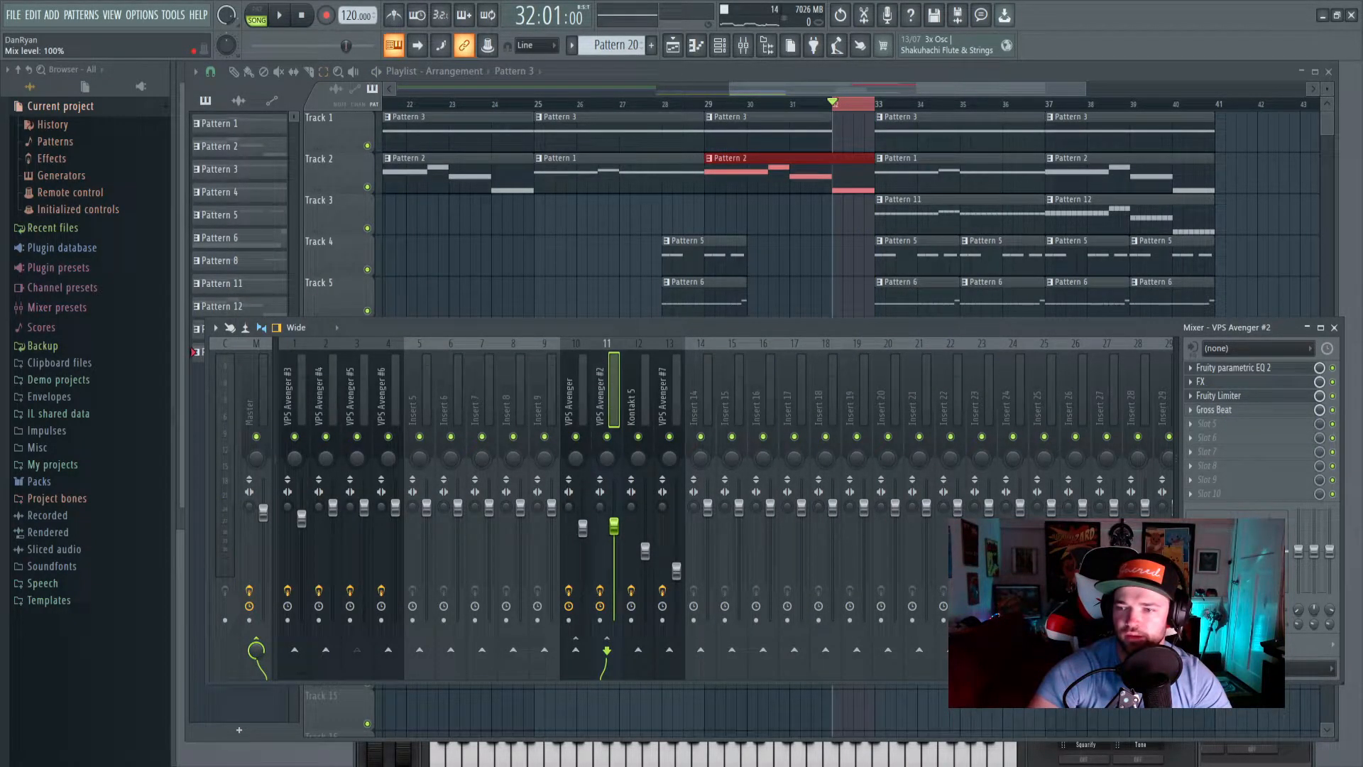
{"action": "left_click", "coordinate": [1287, 507]}
{"action": "left_click", "coordinate": [235, 74]}
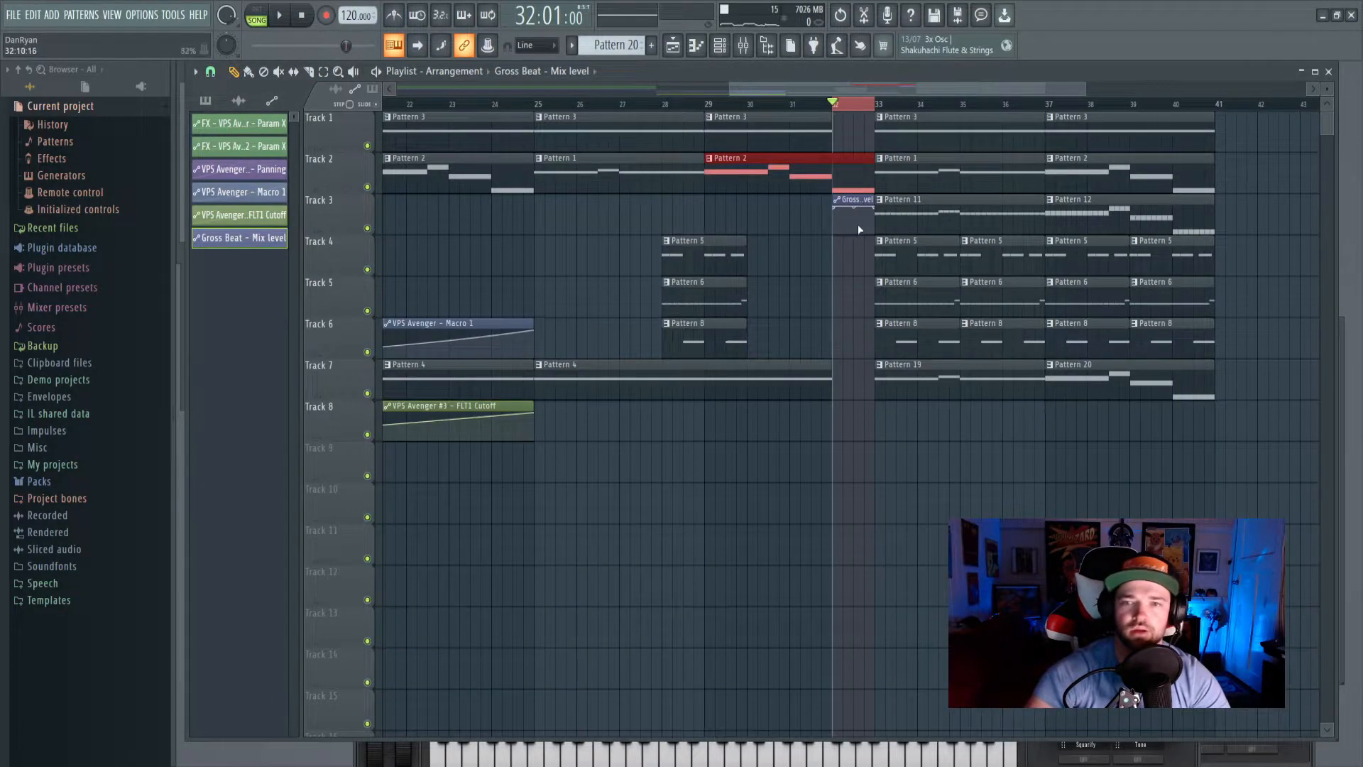
Place a unique copy of the Gross Beat mix level automation on Track 9, held at zero from bar 1 to bar 32.
{"action": "scroll", "coordinate": [483, 557], "scroll_direction": "down", "scroll_amount": 5}
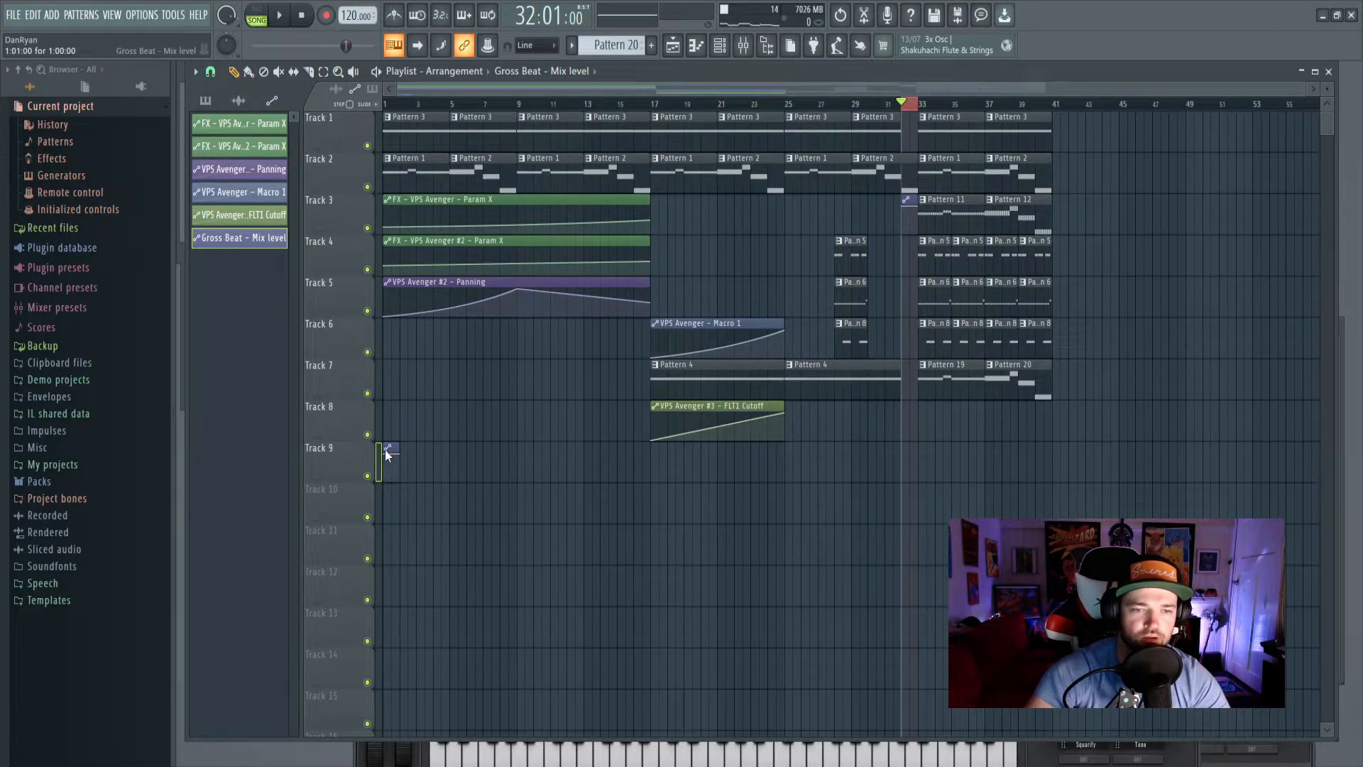
{"action": "left_click", "coordinate": [412, 568]}
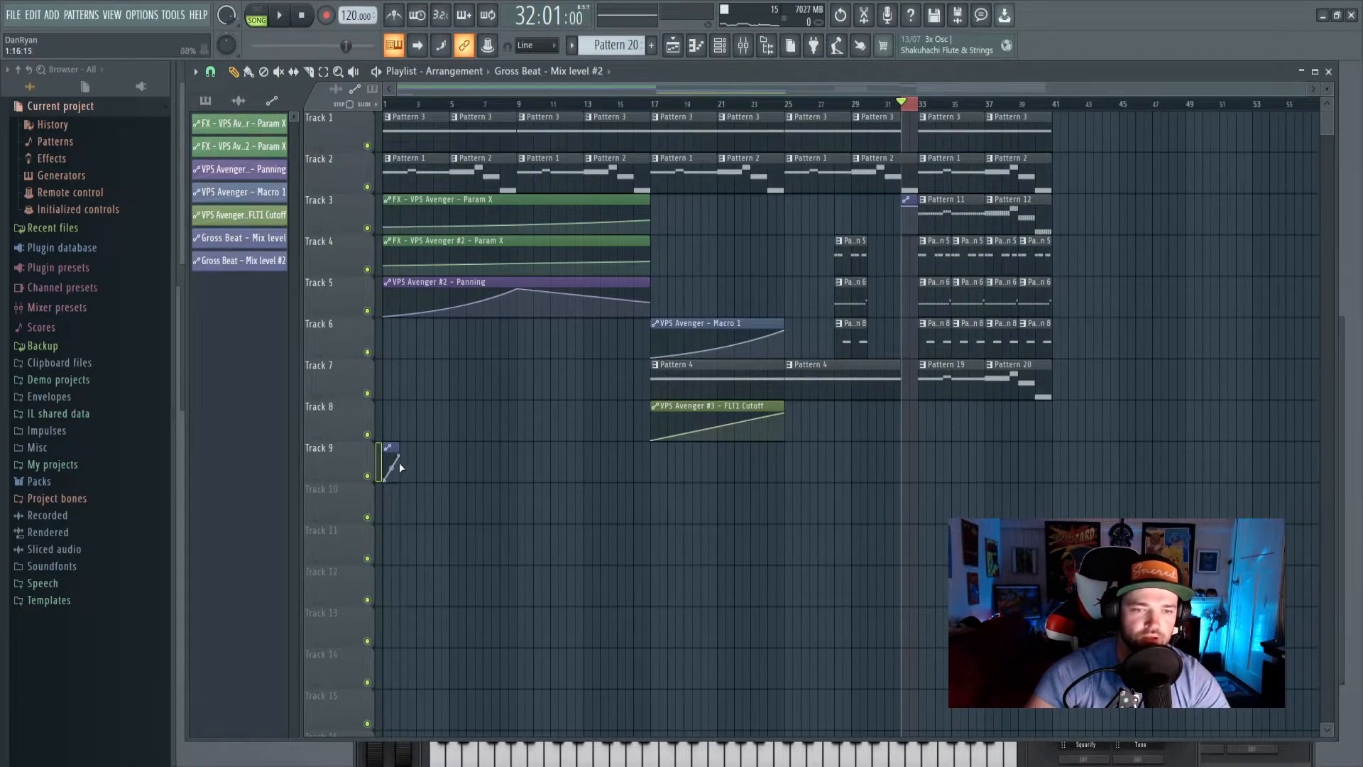
{"action": "left_click_drag", "start_coordinate": [403, 455], "coordinate": [920, 458]}
Add another unique zero-level Gross Beat mix automation clip on Track 9 at bar 33 and trim it to end at bar 41.
{"action": "left_click", "coordinate": [921, 458]}
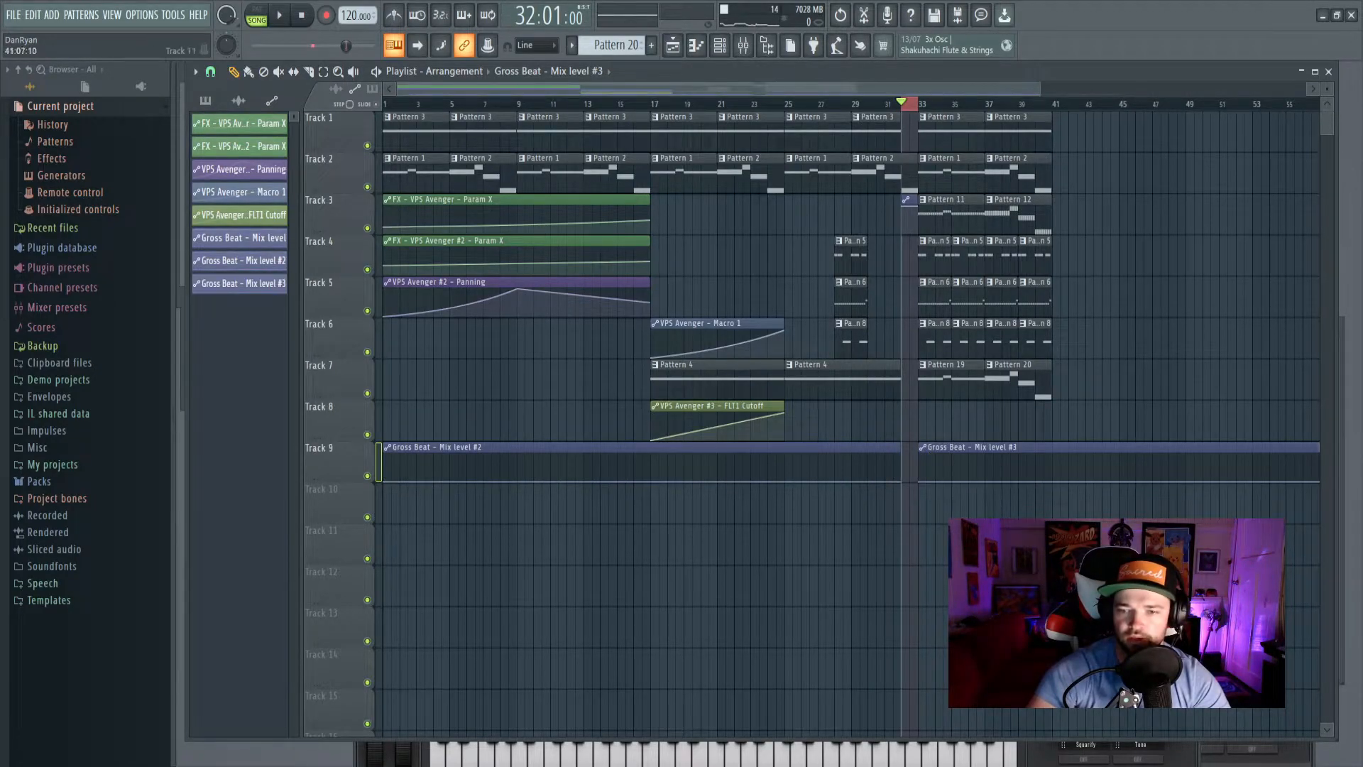
{"action": "left_click_drag", "start_coordinate": [1016, 90], "coordinate": [1136, 91]}
{"action": "left_click_drag", "start_coordinate": [1269, 490], "coordinate": [884, 488]}
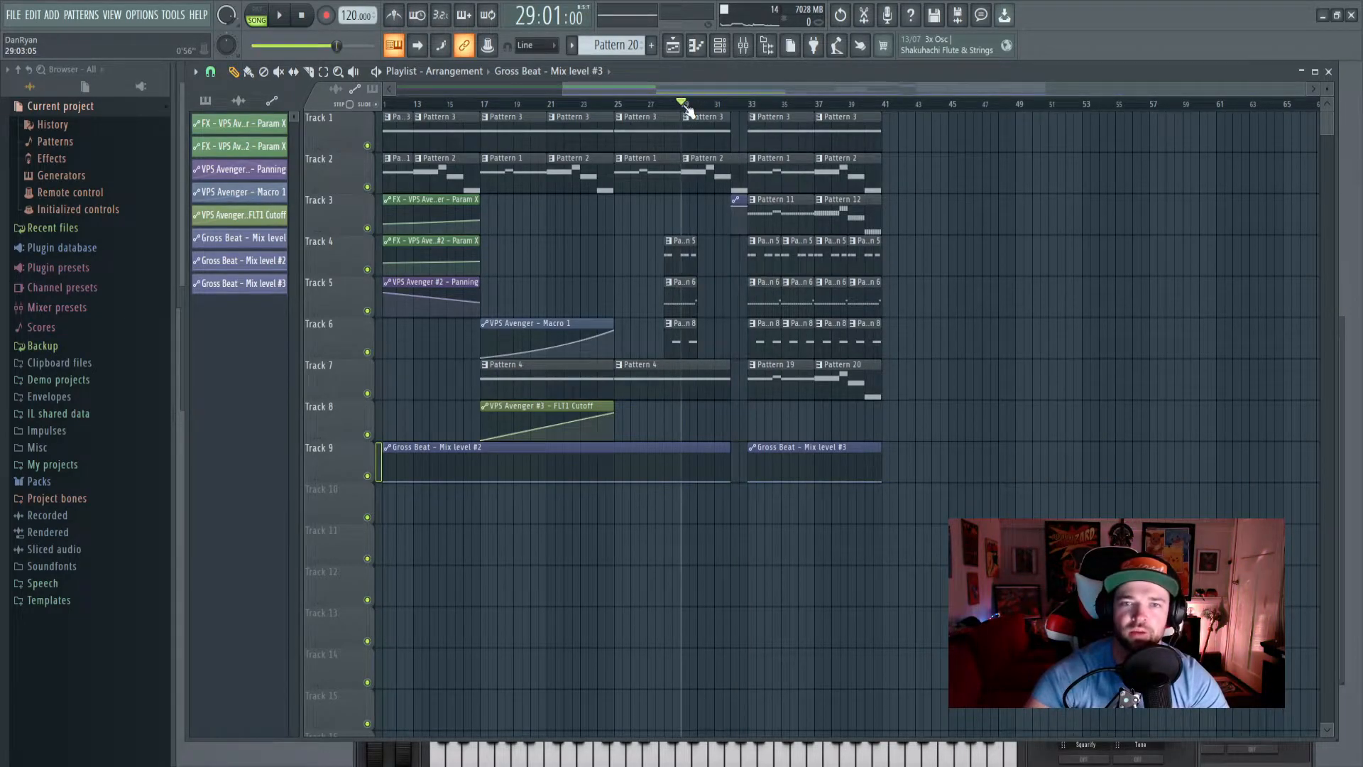
Play the arrangement from bar 29 to check the Gross Beat transition.
{"action": "key", "text": "space"}
{"action": "scroll", "coordinate": [706, 107], "scroll_direction": "up", "scroll_amount": 2}
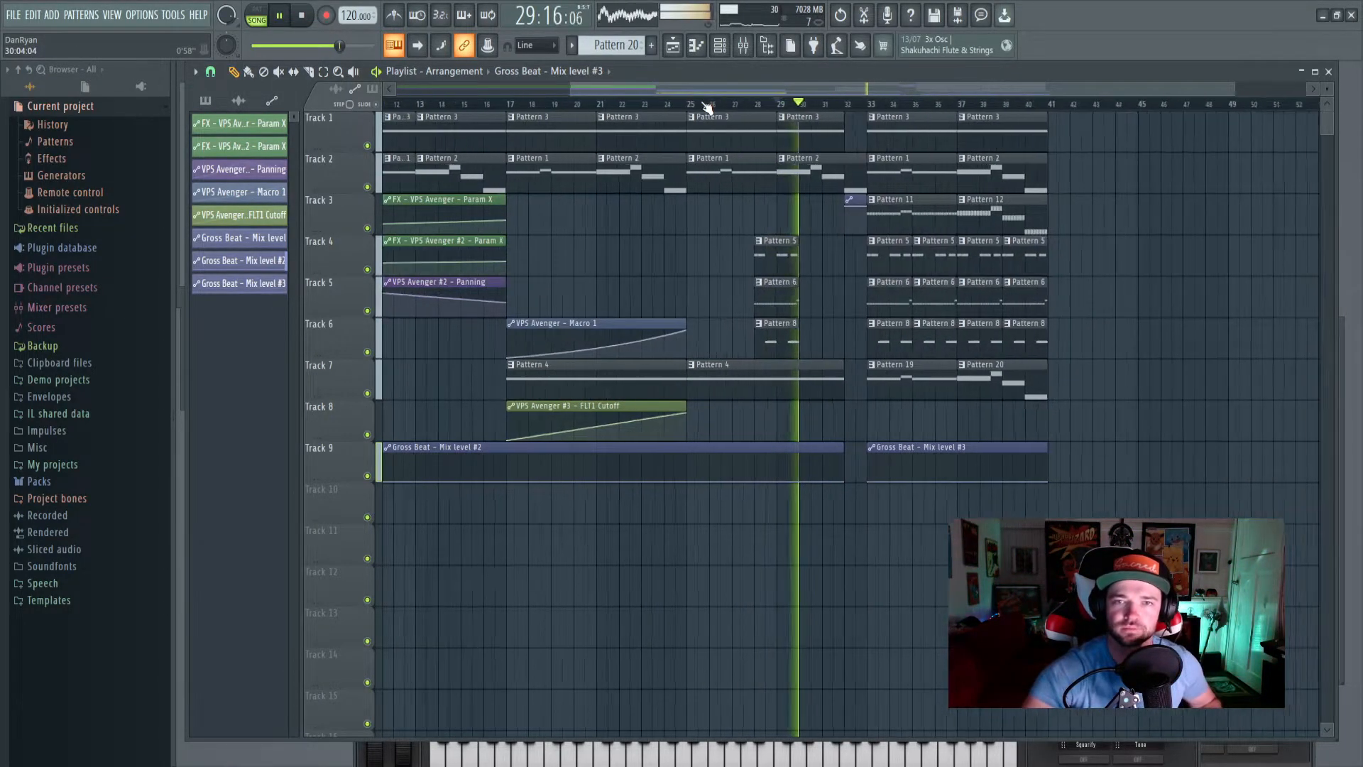
{"action": "scroll", "coordinate": [744, 91], "scroll_direction": "up", "scroll_amount": 3}
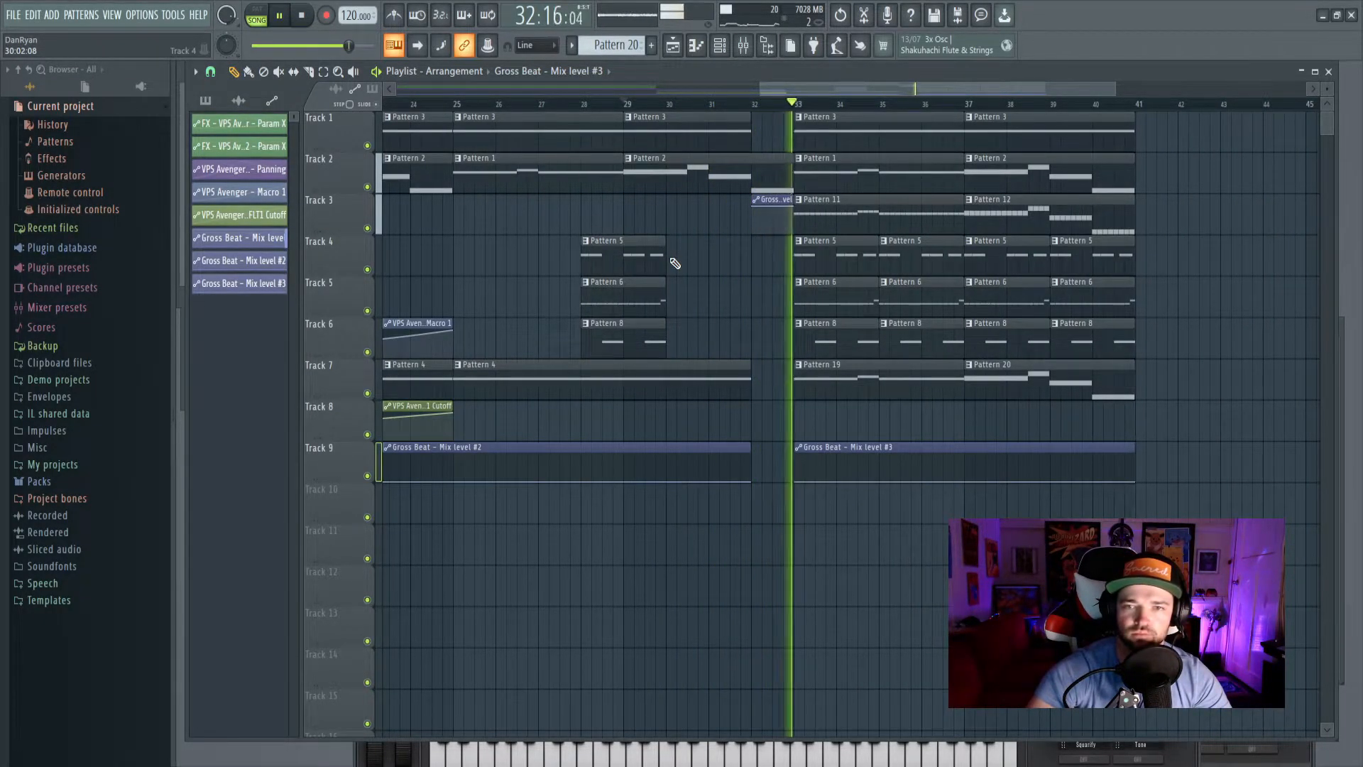
Delete the Pattern 5, 6 and 8 clips at bar 28 on Tracks 4 to 6 and stop playback after the transition.
{"action": "right_click", "coordinate": [625, 254]}
{"action": "right_click", "coordinate": [625, 296]}
{"action": "right_click", "coordinate": [625, 338]}
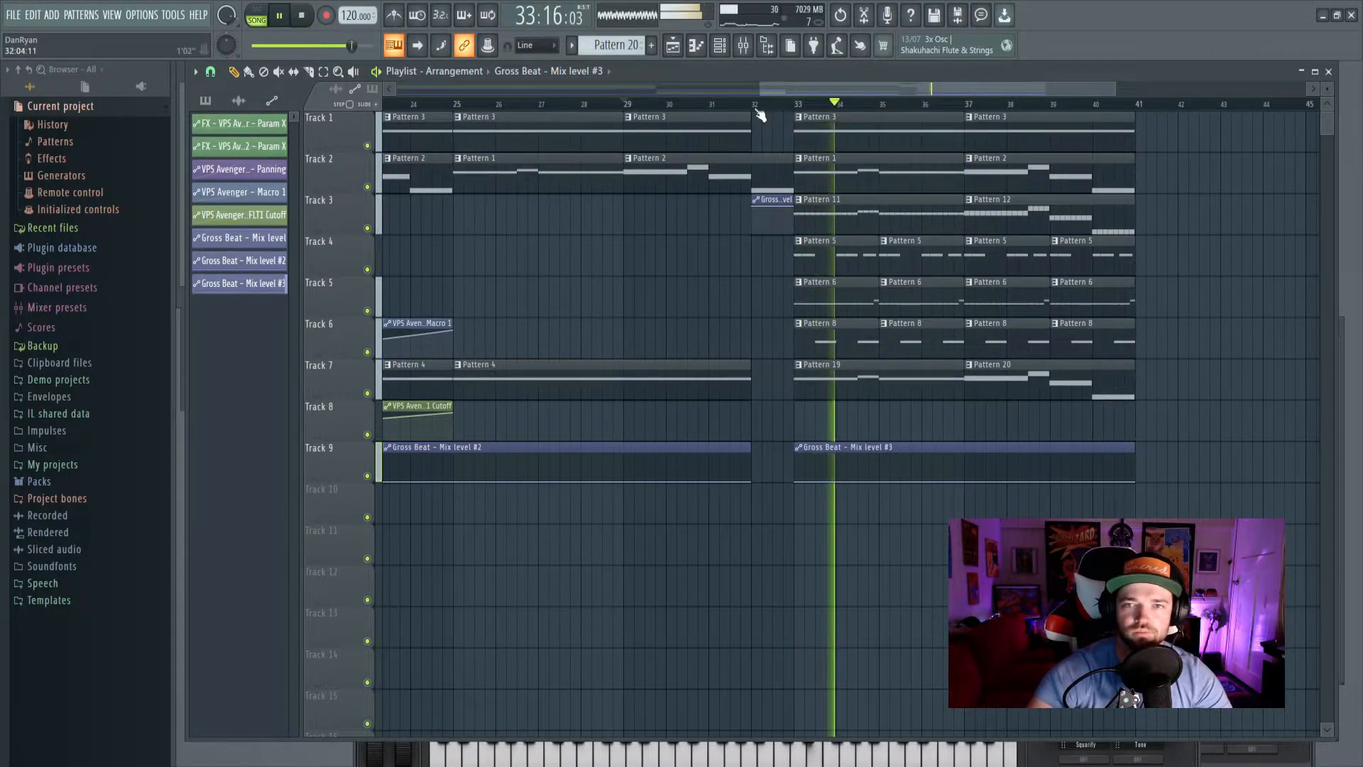
{"action": "scroll", "coordinate": [753, 107], "scroll_direction": "down", "scroll_amount": 4}
{"action": "key", "text": "space"}
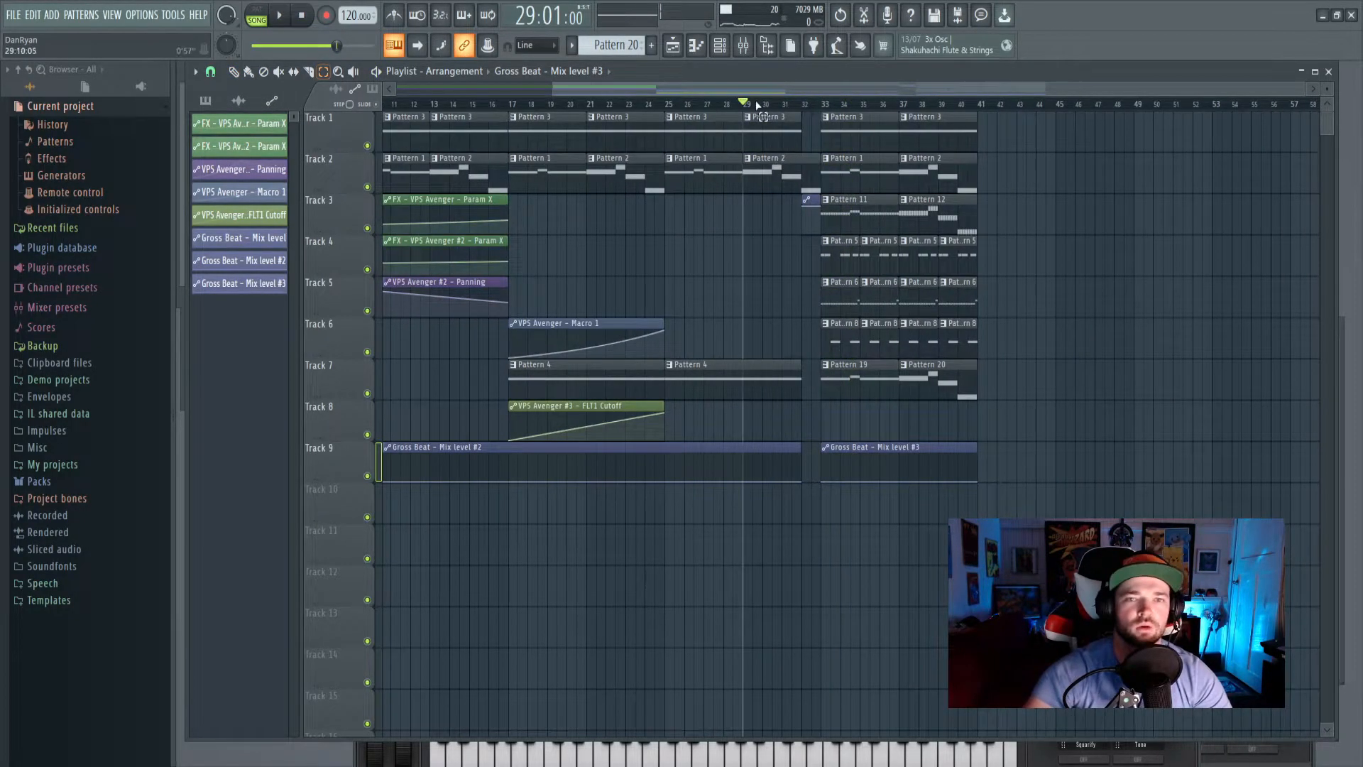
Loop bar 32, open the Effector on the VPS Avenger #2 mixer track, and create an automation clip for it over bar 32.
{"action": "left_click", "coordinate": [823, 107]}
{"action": "key", "text": "F9"}
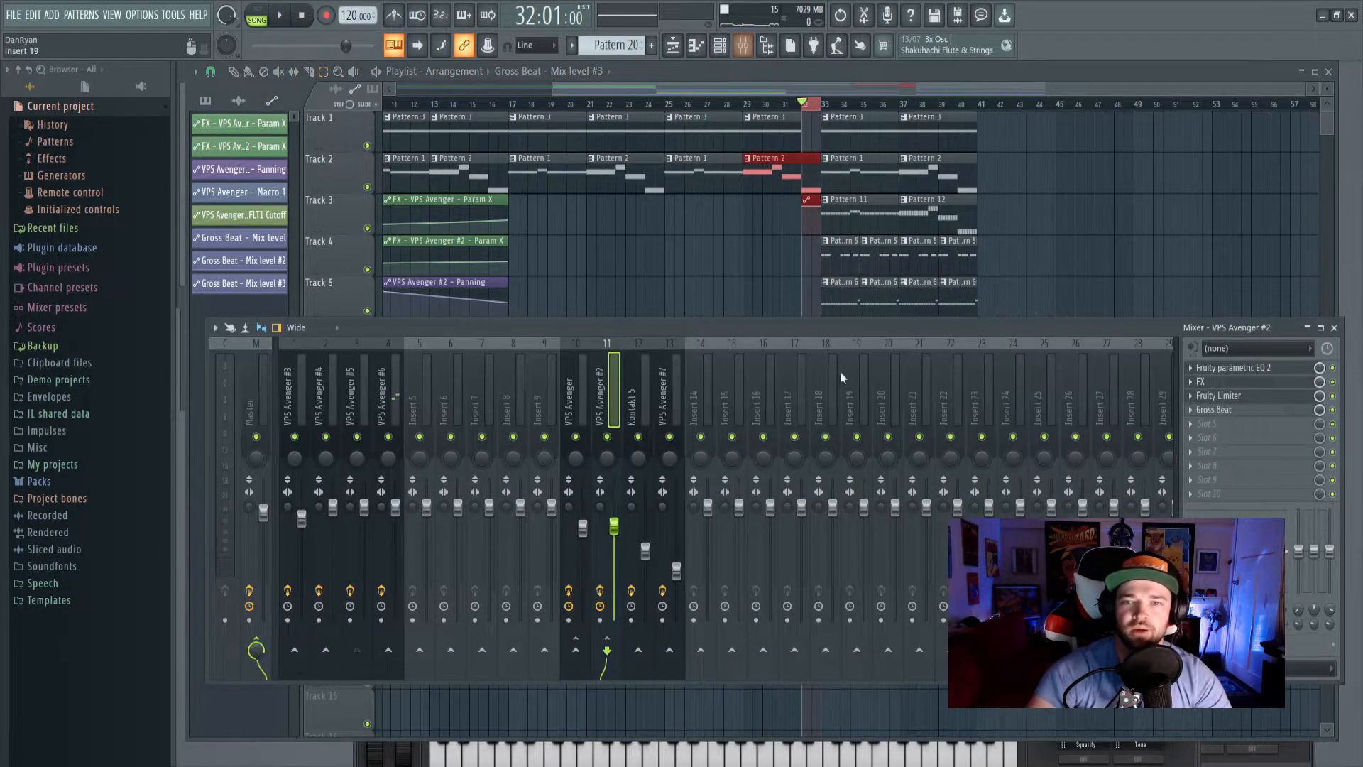
{"action": "key", "text": "space"}
{"action": "key", "text": "space"}
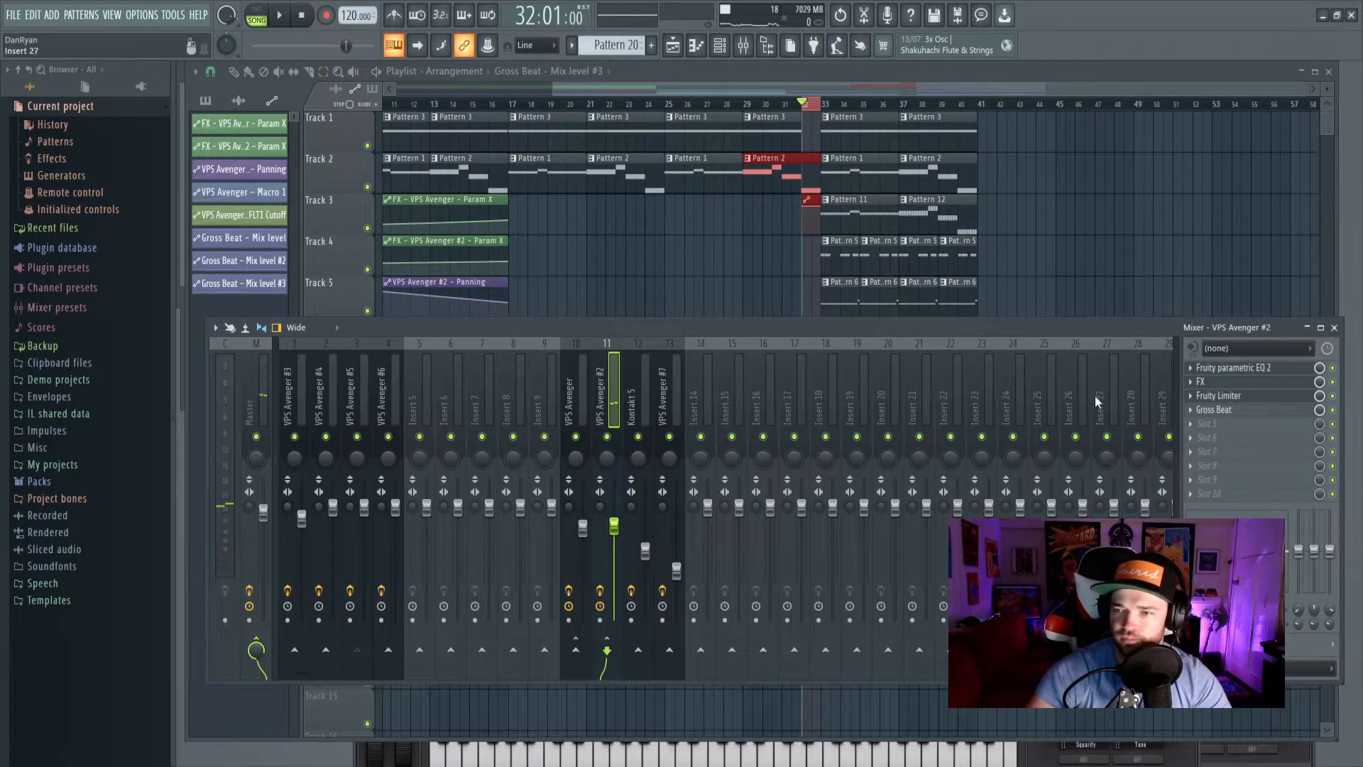
{"action": "left_click", "coordinate": [1232, 388]}
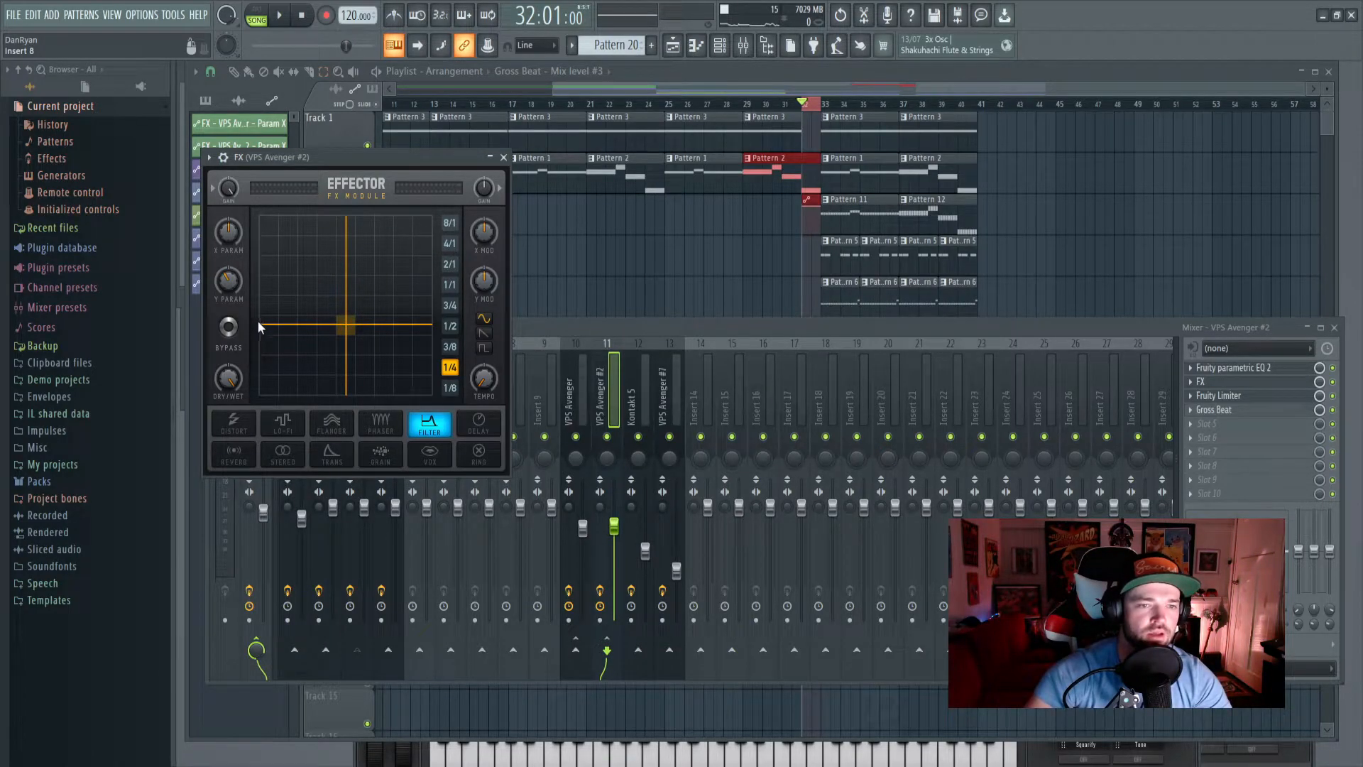
{"action": "left_click", "coordinate": [232, 71]}
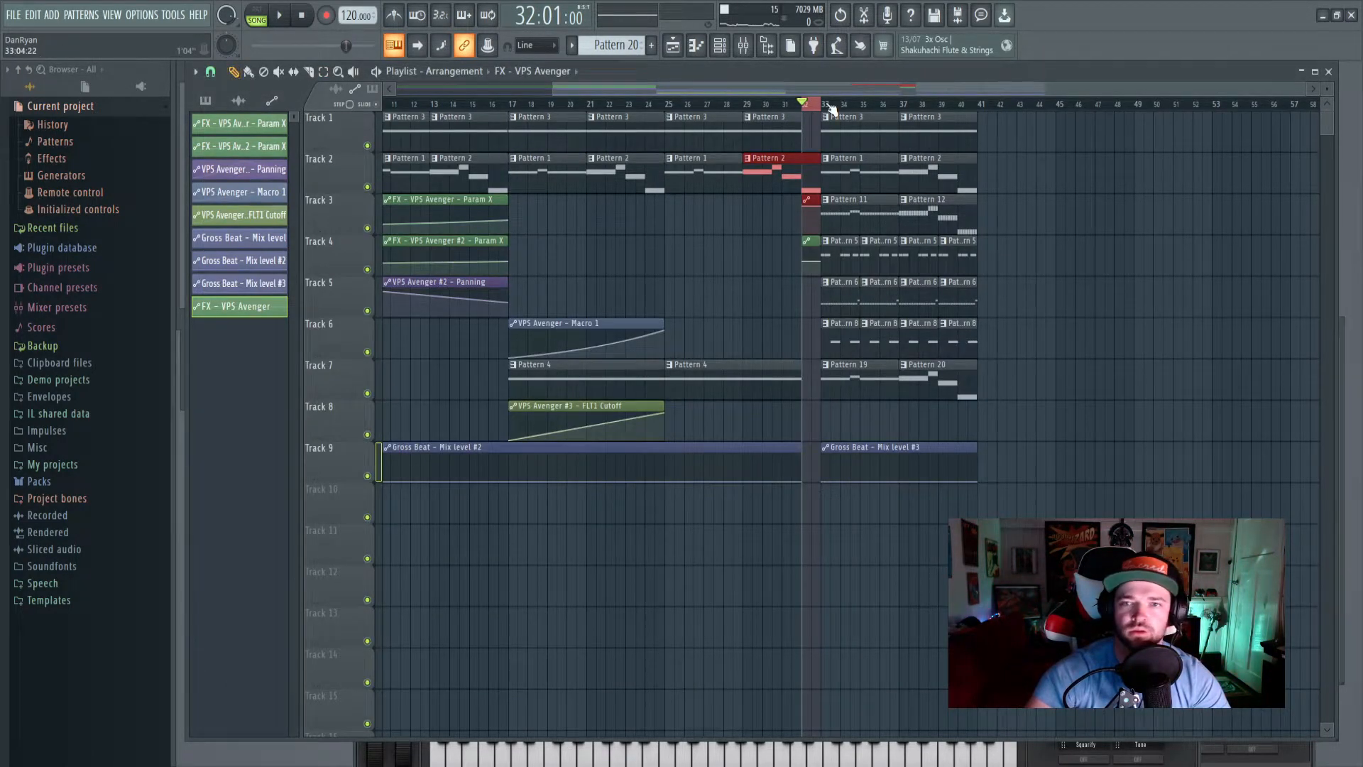
Shape the bar 32 Effector automation on Track 4 into a rising ramp and add a second Effector automation clip at bar 33 on Track 8.
{"action": "scroll", "coordinate": [832, 106], "scroll_direction": "up", "scroll_amount": 5}
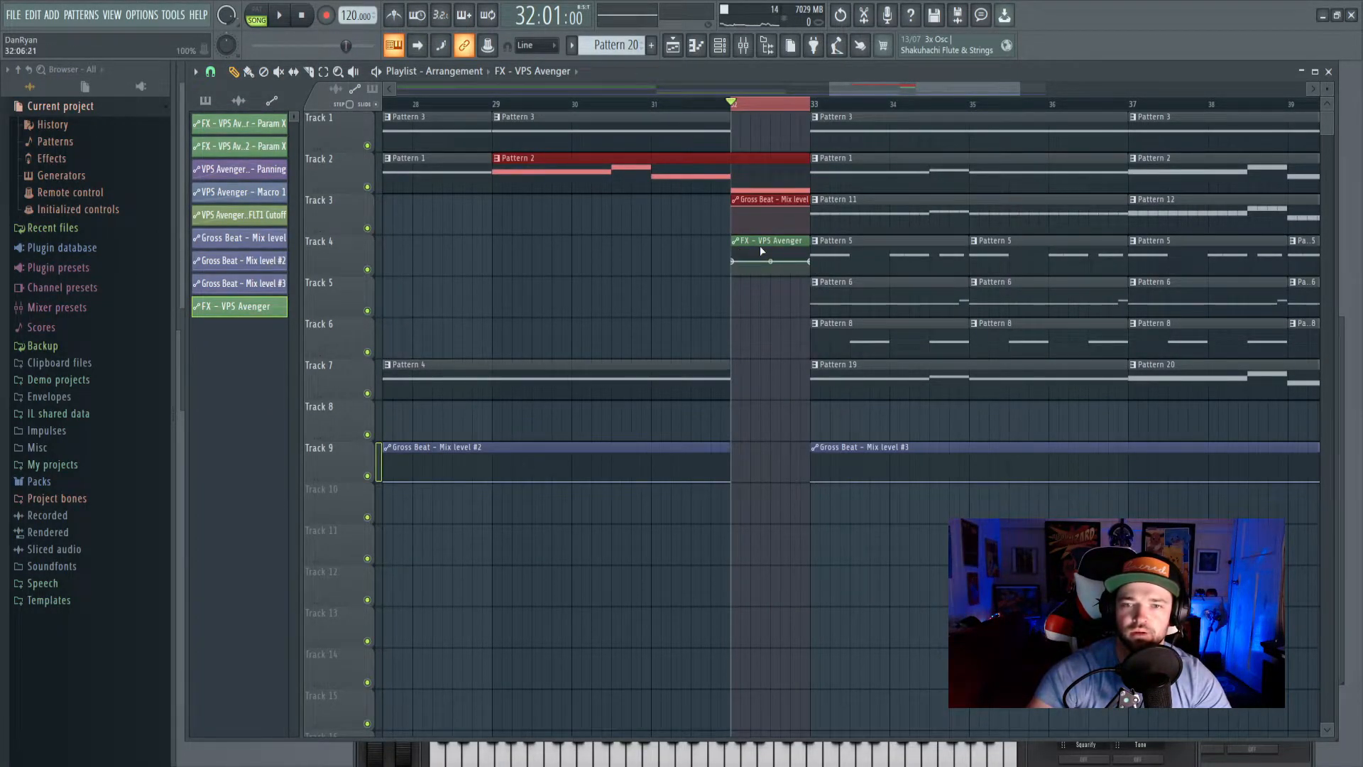
{"action": "key", "text": "ctrl+d"}
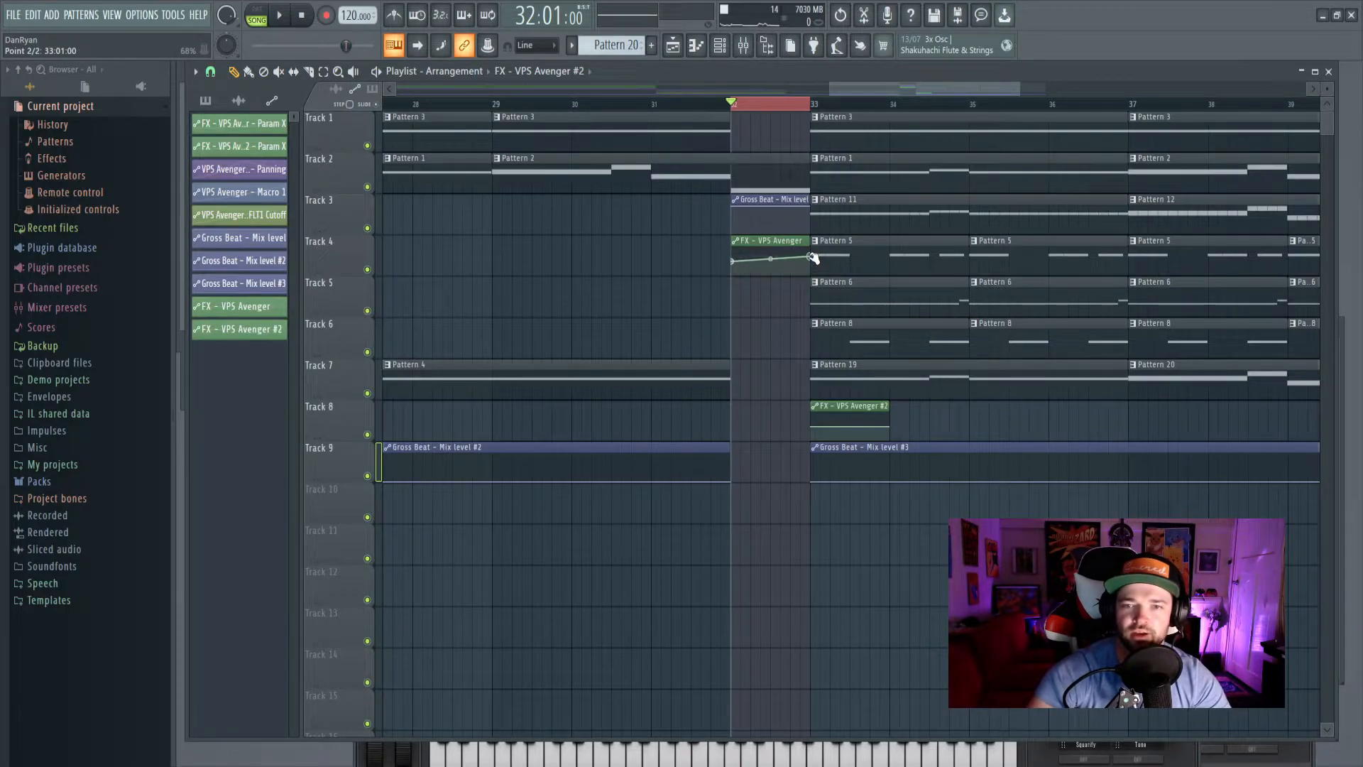
{"action": "key", "text": "space"}
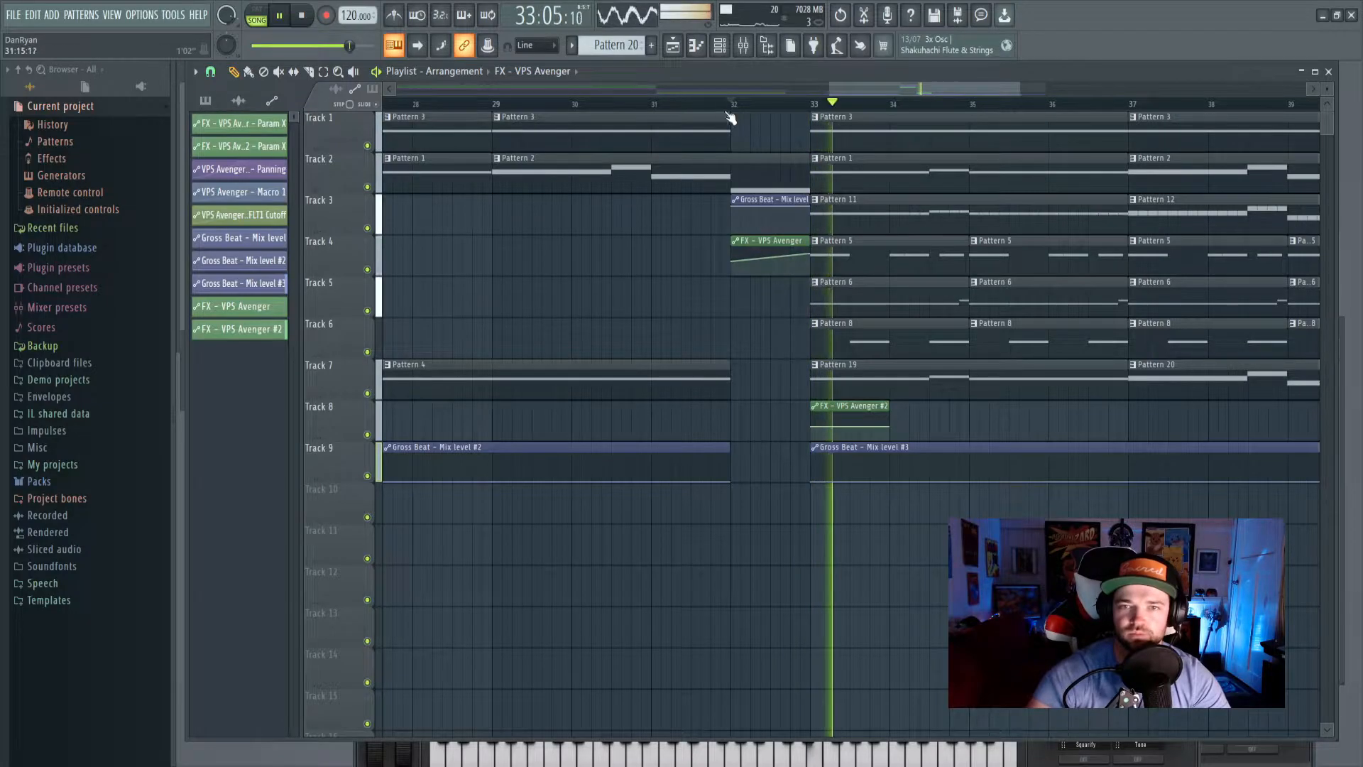
{"action": "scroll", "coordinate": [757, 261], "scroll_direction": "down", "scroll_amount": 3}
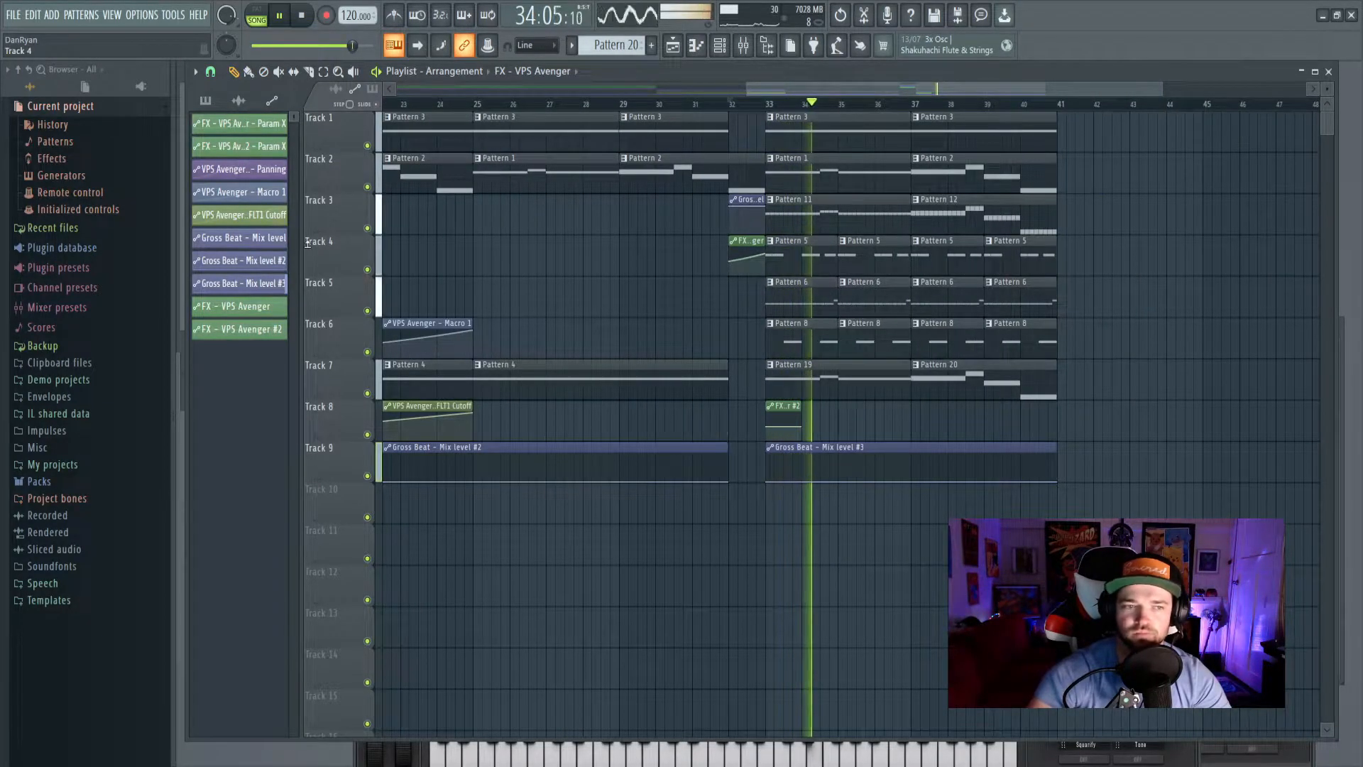
Find VDUB1 Crash 13 in the Dubstep sample pack's crash cymbals and place it at bar 33 on Track 10.
{"action": "left_click", "coordinate": [44, 481]}
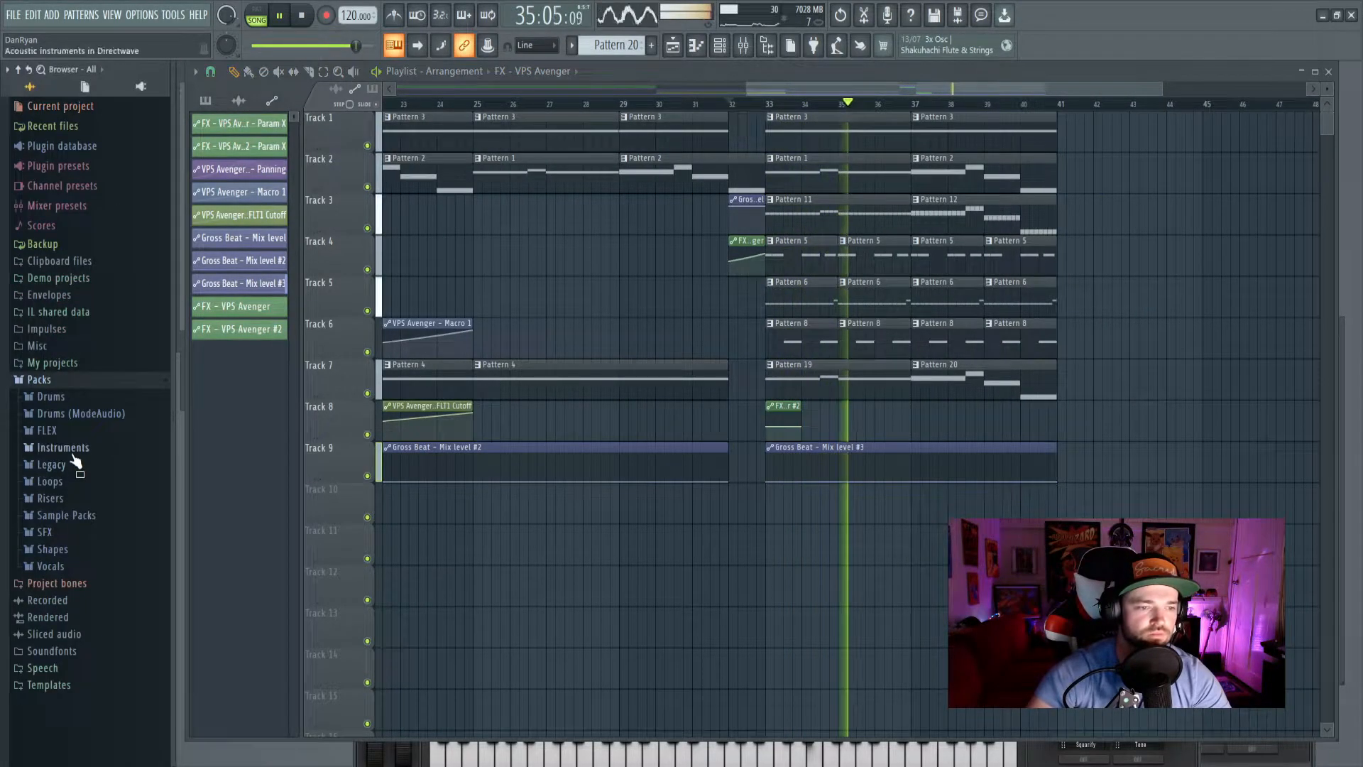
{"action": "left_click", "coordinate": [63, 515]}
{"action": "key", "text": "space"}
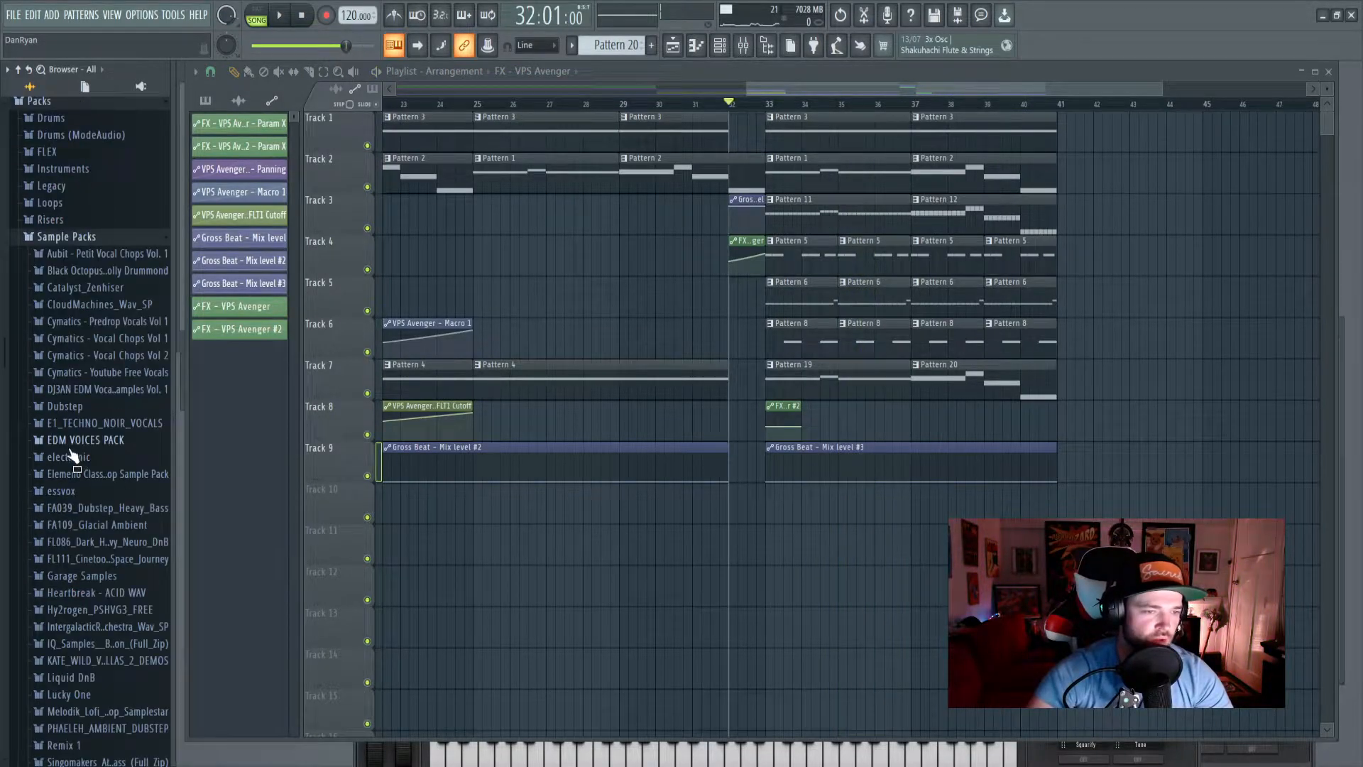
{"action": "left_click", "coordinate": [71, 407]}
{"action": "left_click", "coordinate": [98, 441]}
{"action": "left_click", "coordinate": [99, 473]}
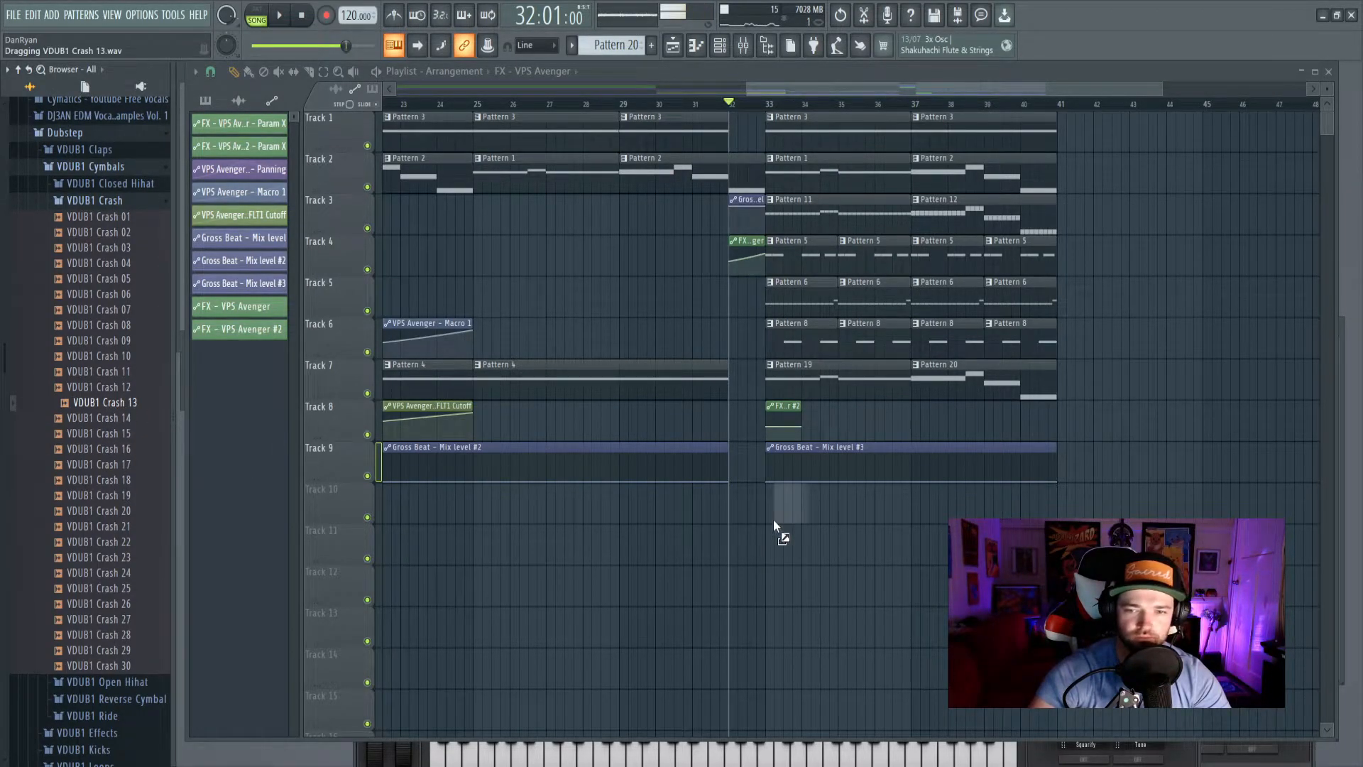
{"action": "left_click_drag", "start_coordinate": [765, 504], "coordinate": [772, 498]}
Open the VDUB1 Crash 13 channel settings and route the crash to mixer track 5.
{"action": "double_click", "coordinate": [773, 497]}
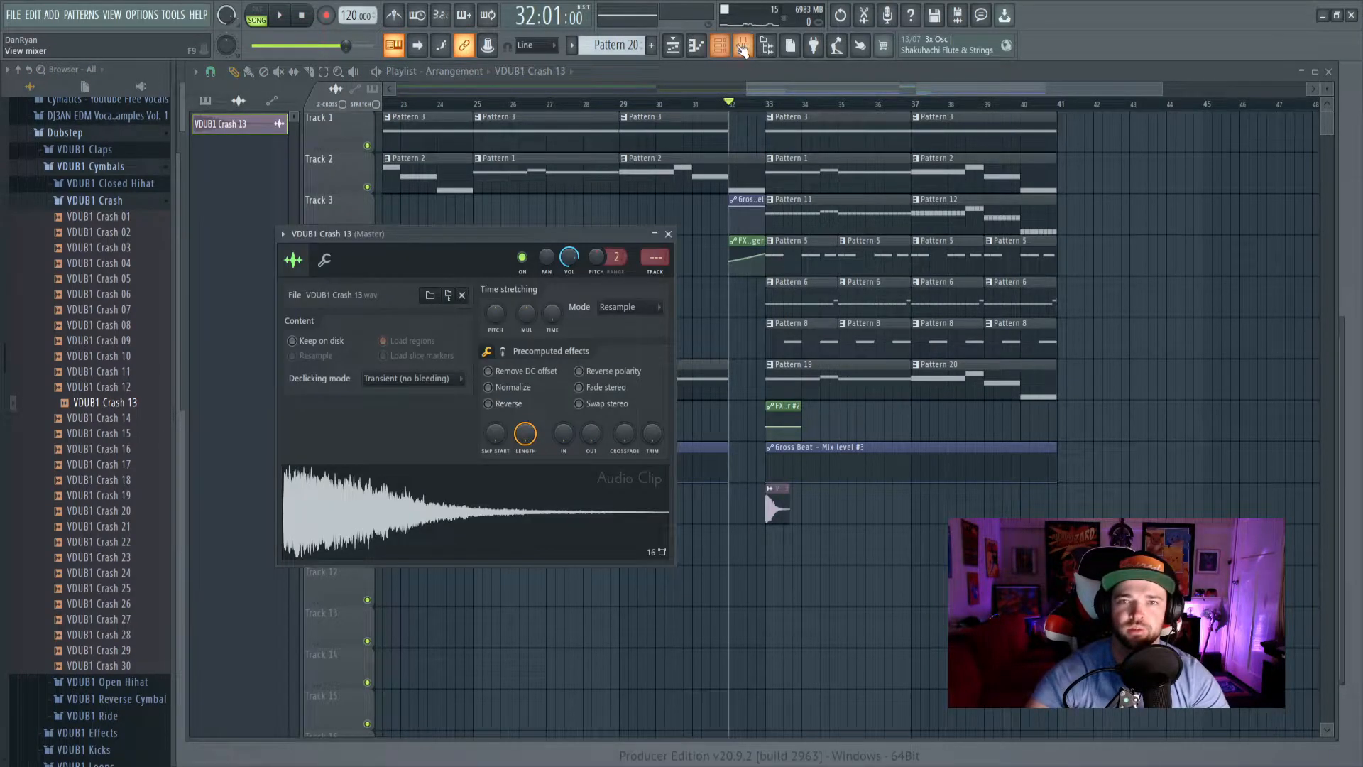
{"action": "left_click", "coordinate": [743, 45]}
{"action": "left_click", "coordinate": [425, 415]}
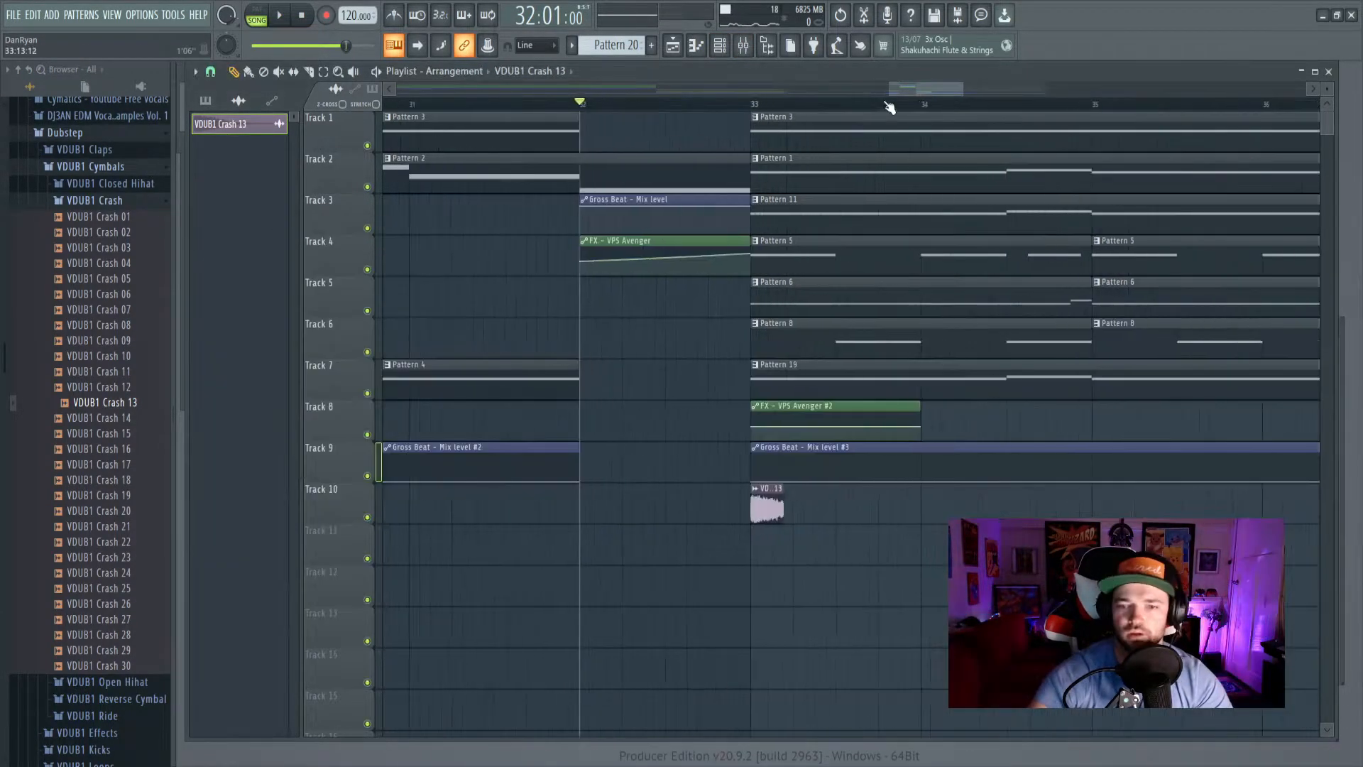
Trim the crash clip to one beat and repeat it along Track 10 up to bar 41.
{"action": "scroll", "coordinate": [892, 106], "scroll_direction": "up", "scroll_amount": 2}
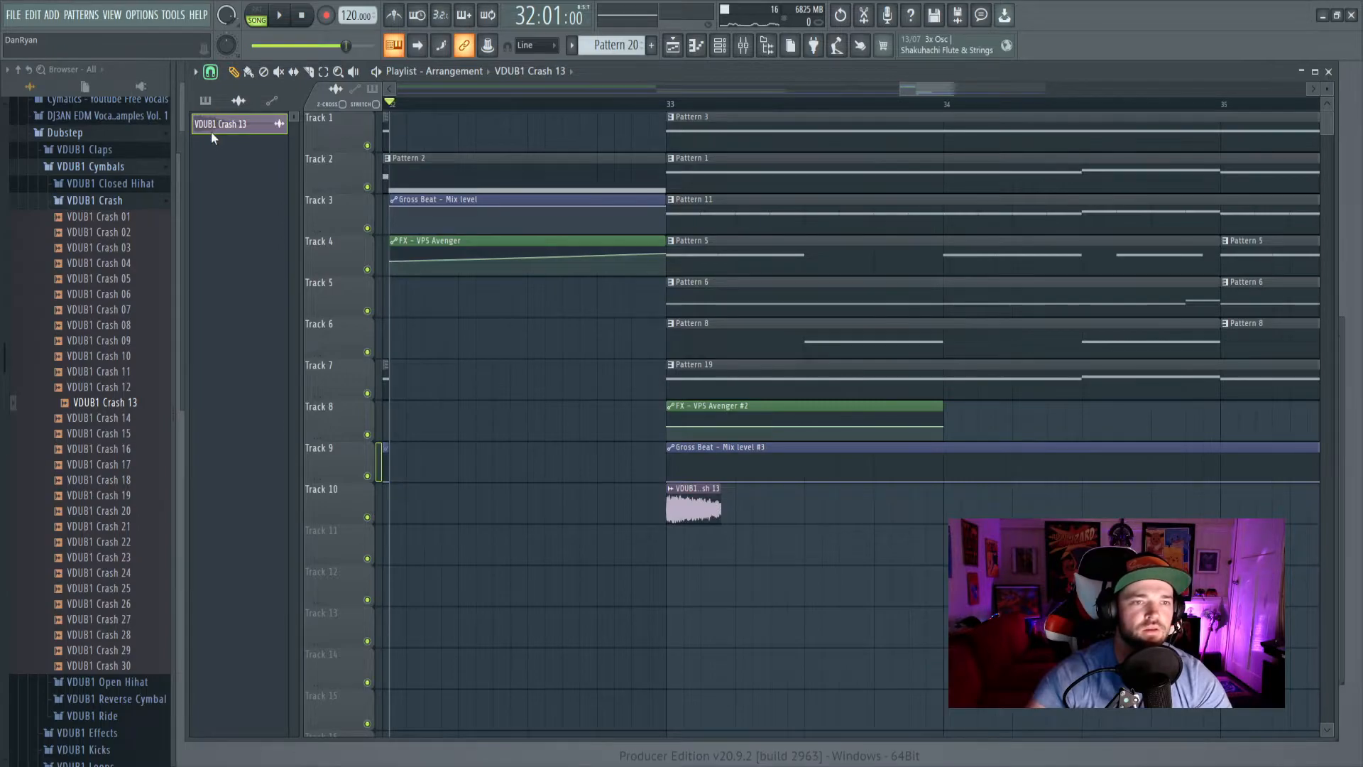
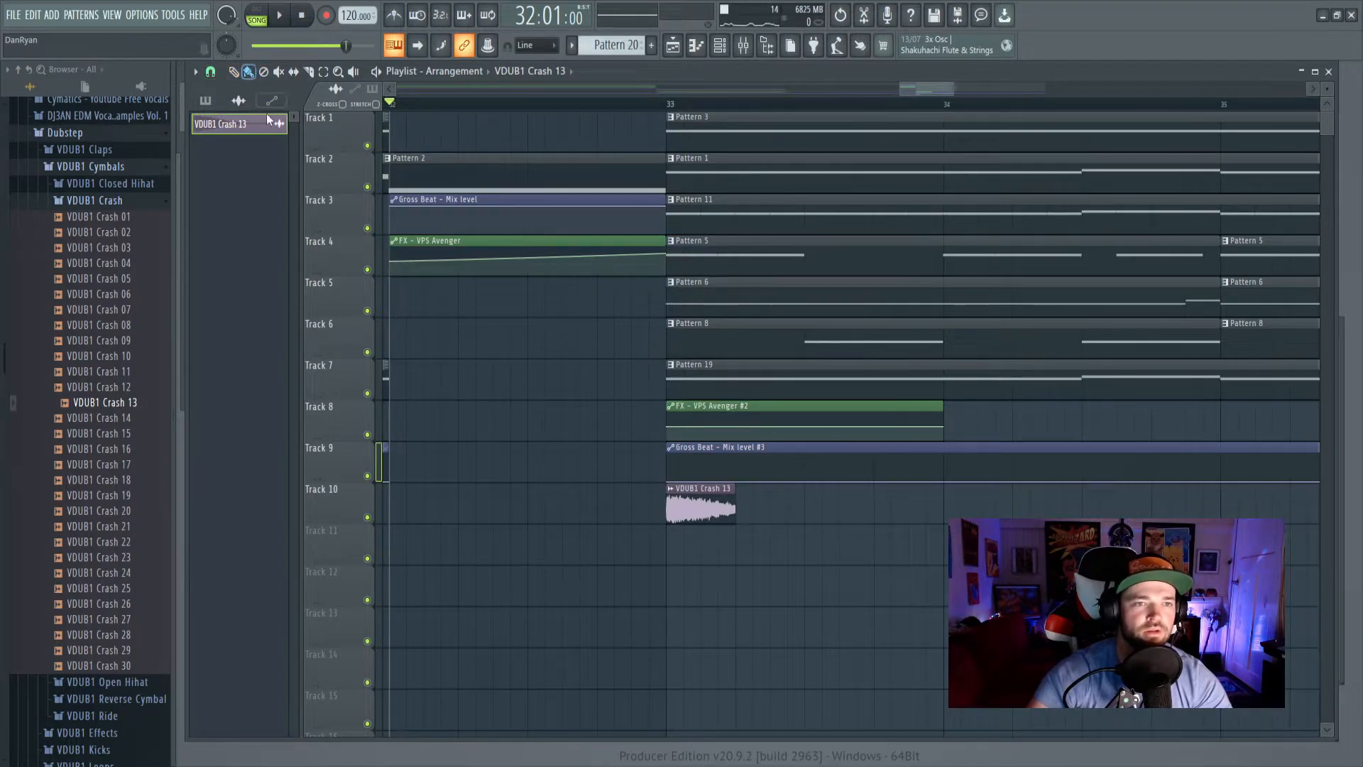
{"action": "left_click_drag", "start_coordinate": [743, 513], "coordinate": [1236, 446]}
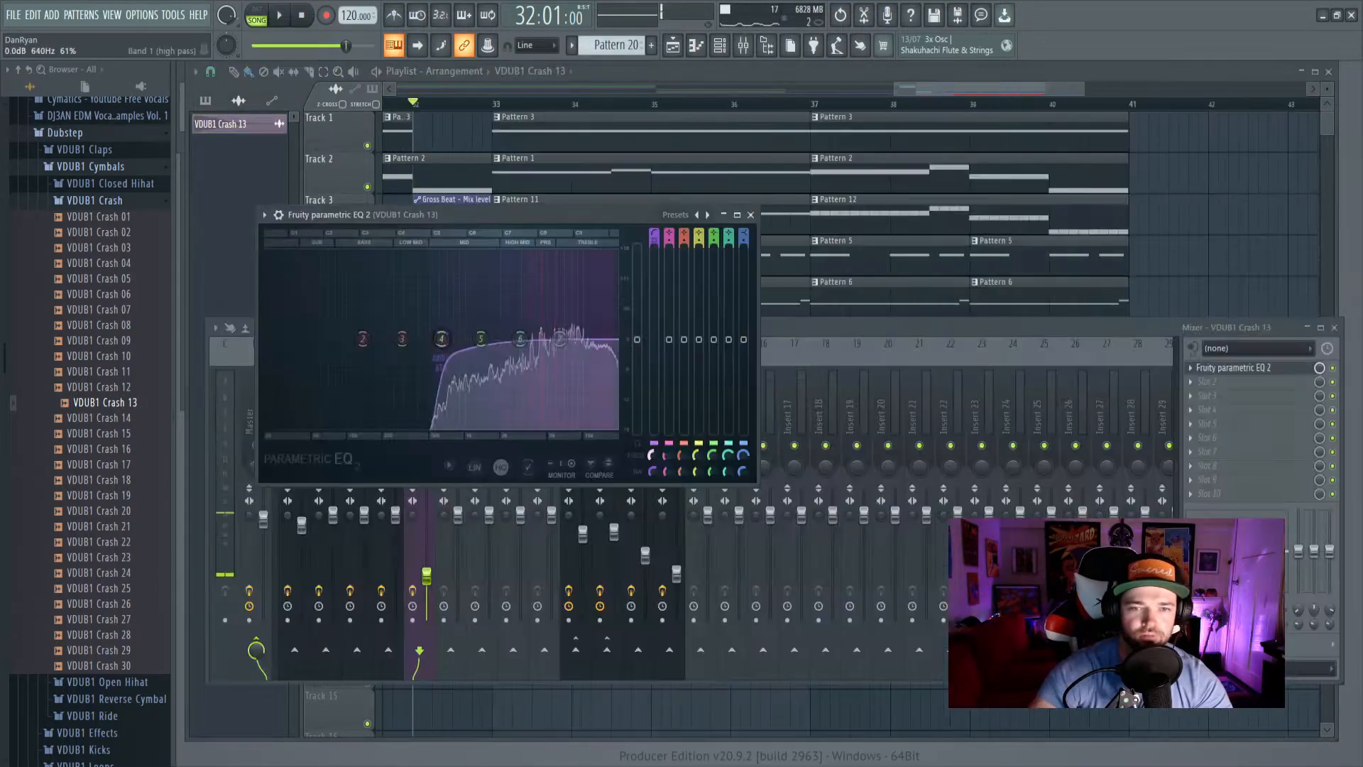
Reduce the crash's upper bands in Fruity Parametric EQ 2 and lower its mixer volume to about 37% during playback.
{"action": "left_click_drag", "start_coordinate": [540, 334], "coordinate": [568, 367]}
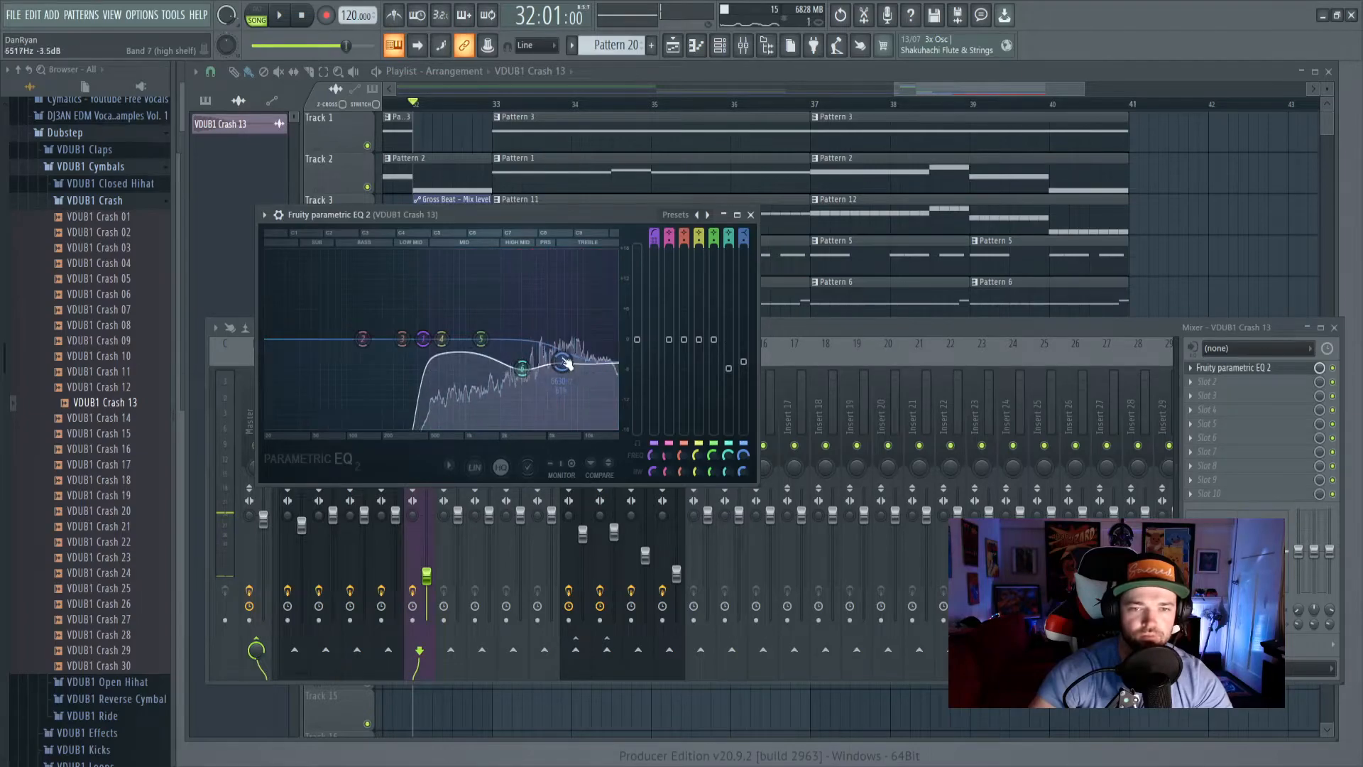
{"action": "key", "text": "space"}
{"action": "left_click", "coordinate": [845, 327]}
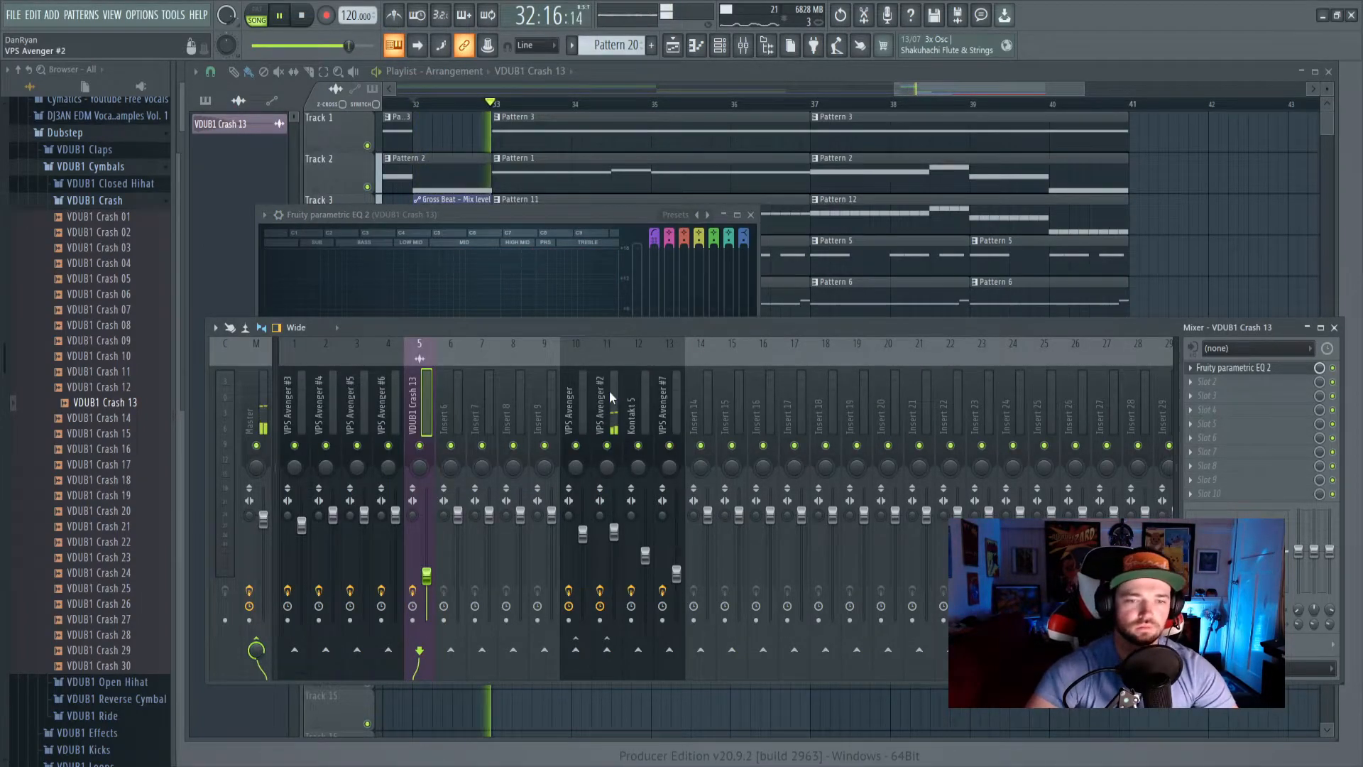
{"action": "left_click_drag", "start_coordinate": [432, 583], "coordinate": [432, 590]}
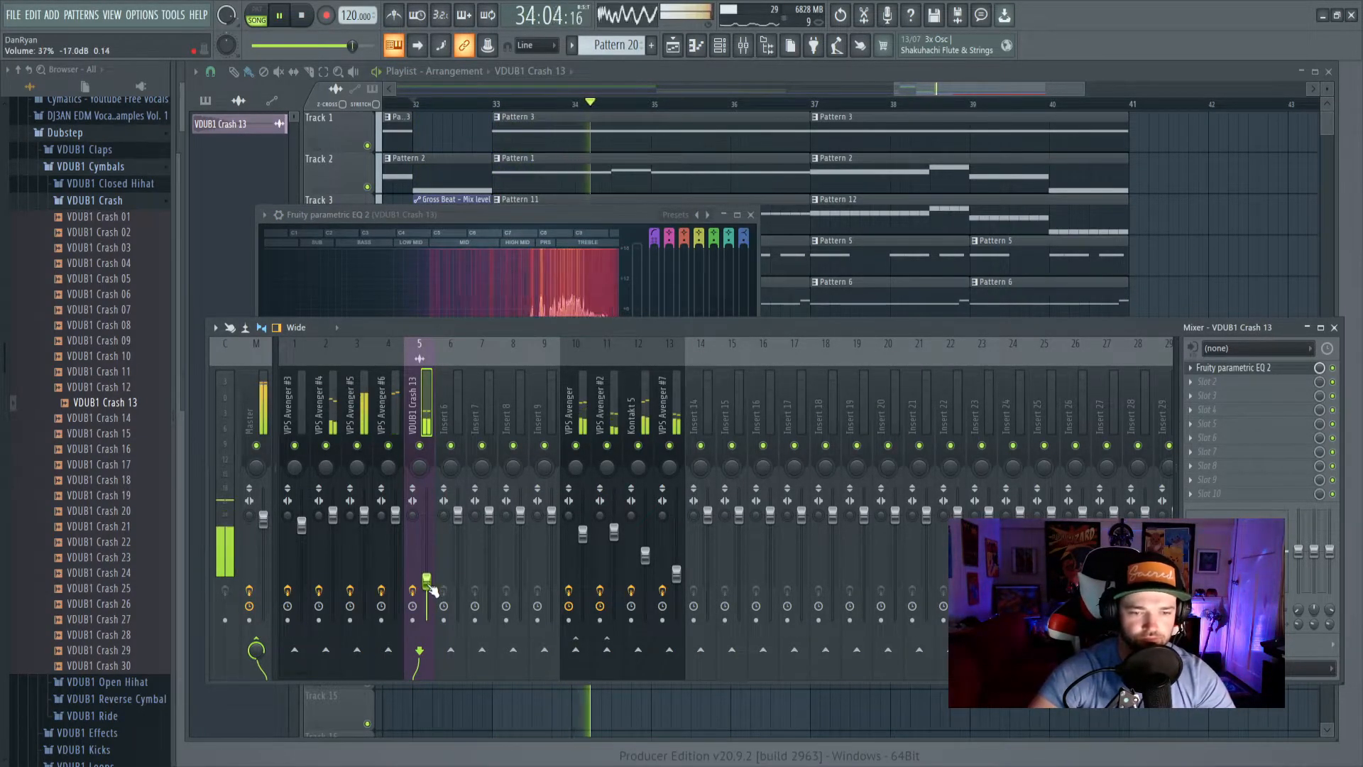
{"action": "right_click", "coordinate": [759, 716]}
Listen to the arrangement up to bar 41 with the repeated crash and stop playback.
{"action": "scroll", "coordinate": [718, 106], "scroll_direction": "down", "scroll_amount": 6}
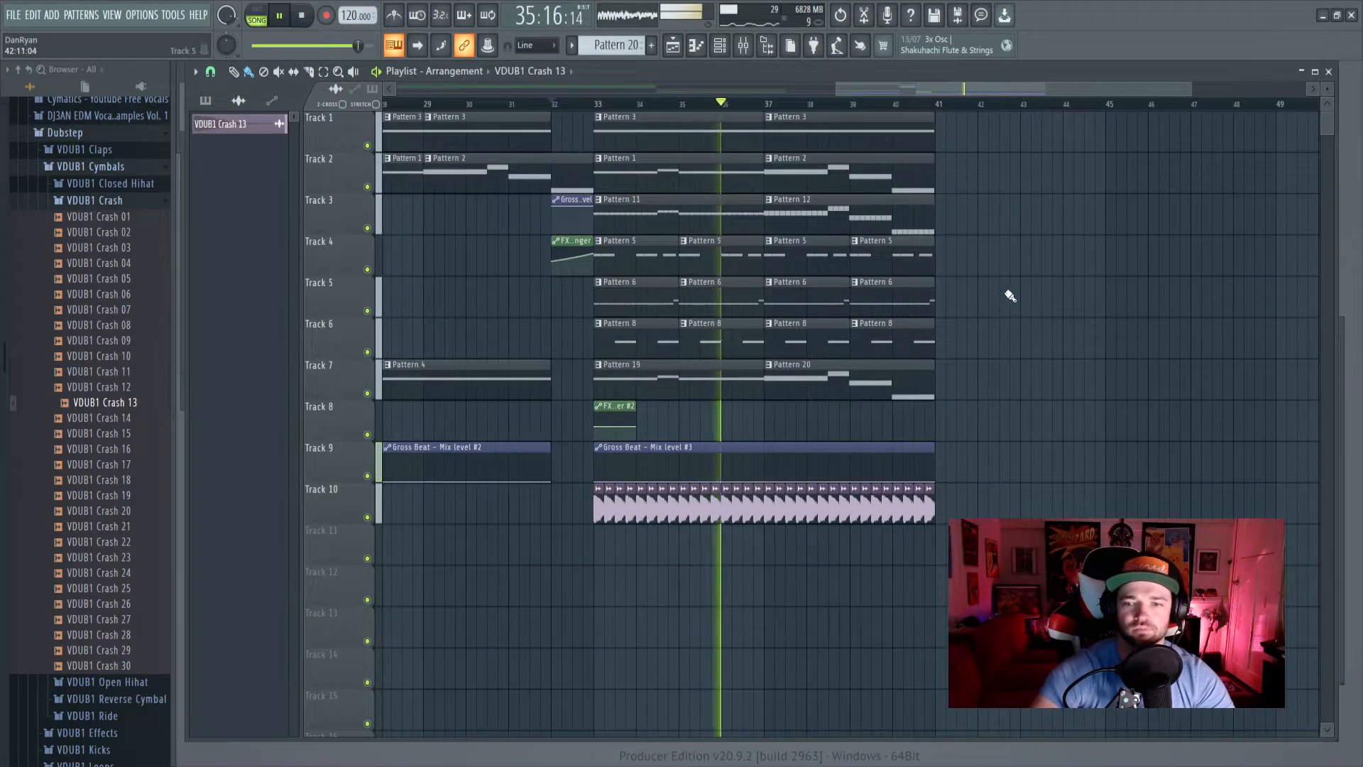
{"action": "left_click_drag", "start_coordinate": [885, 90], "coordinate": [873, 90]}
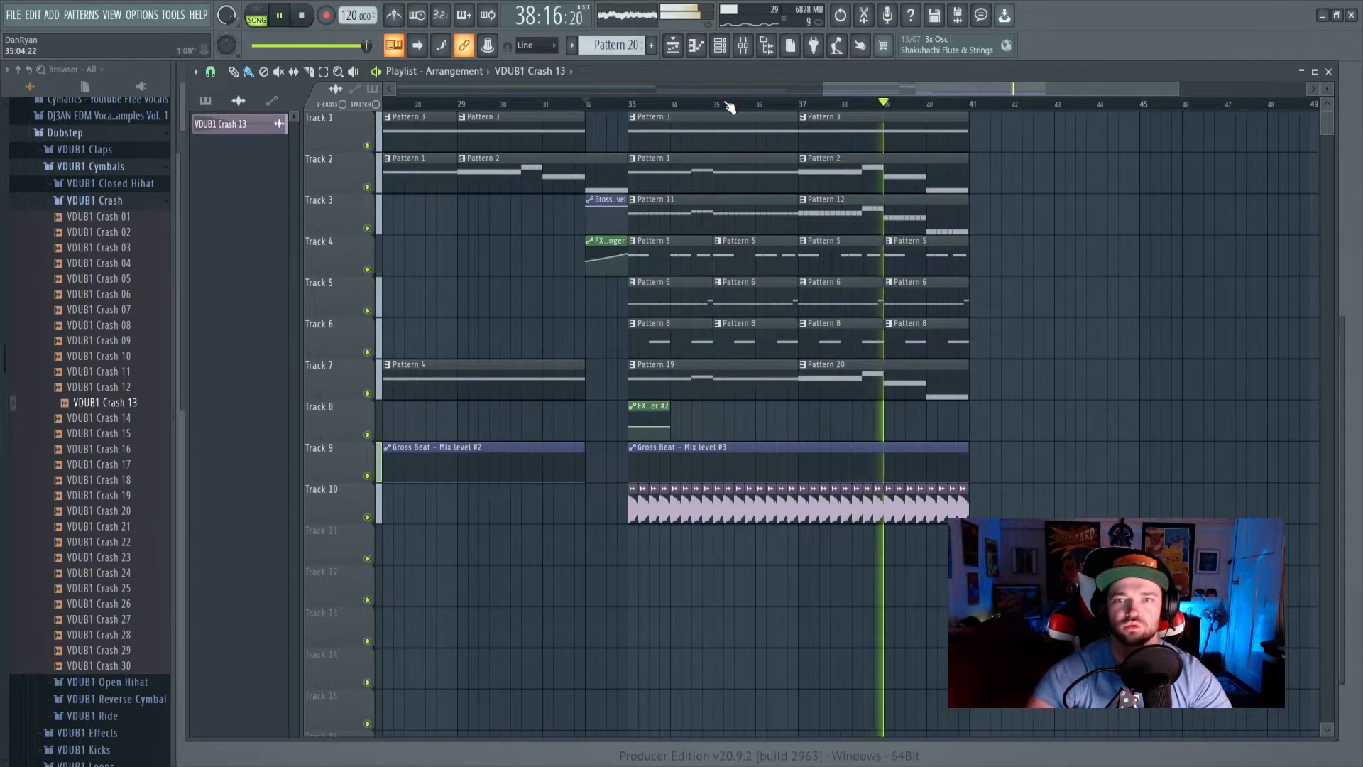
{"action": "scroll", "coordinate": [731, 105], "scroll_direction": "up", "scroll_amount": 2}
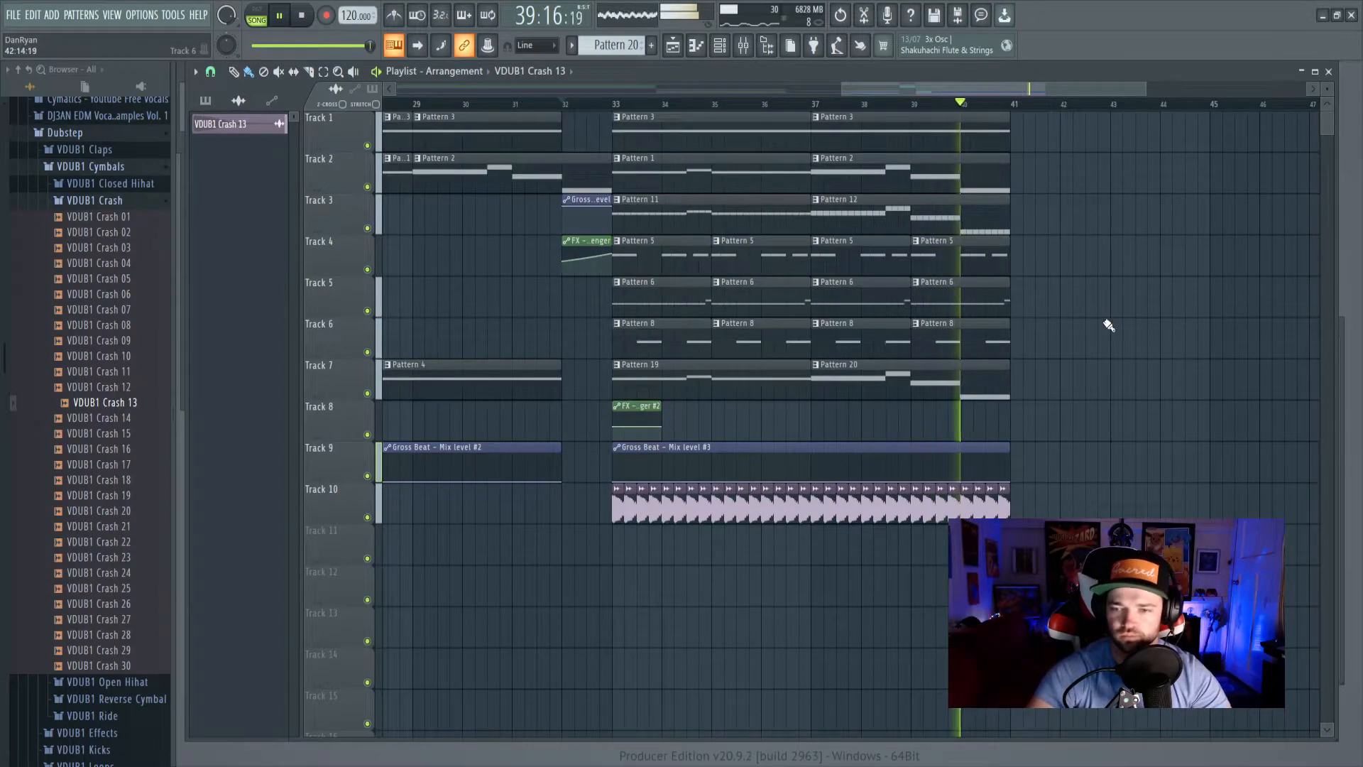
{"action": "scroll", "coordinate": [1122, 318], "scroll_direction": "down", "scroll_amount": 4}
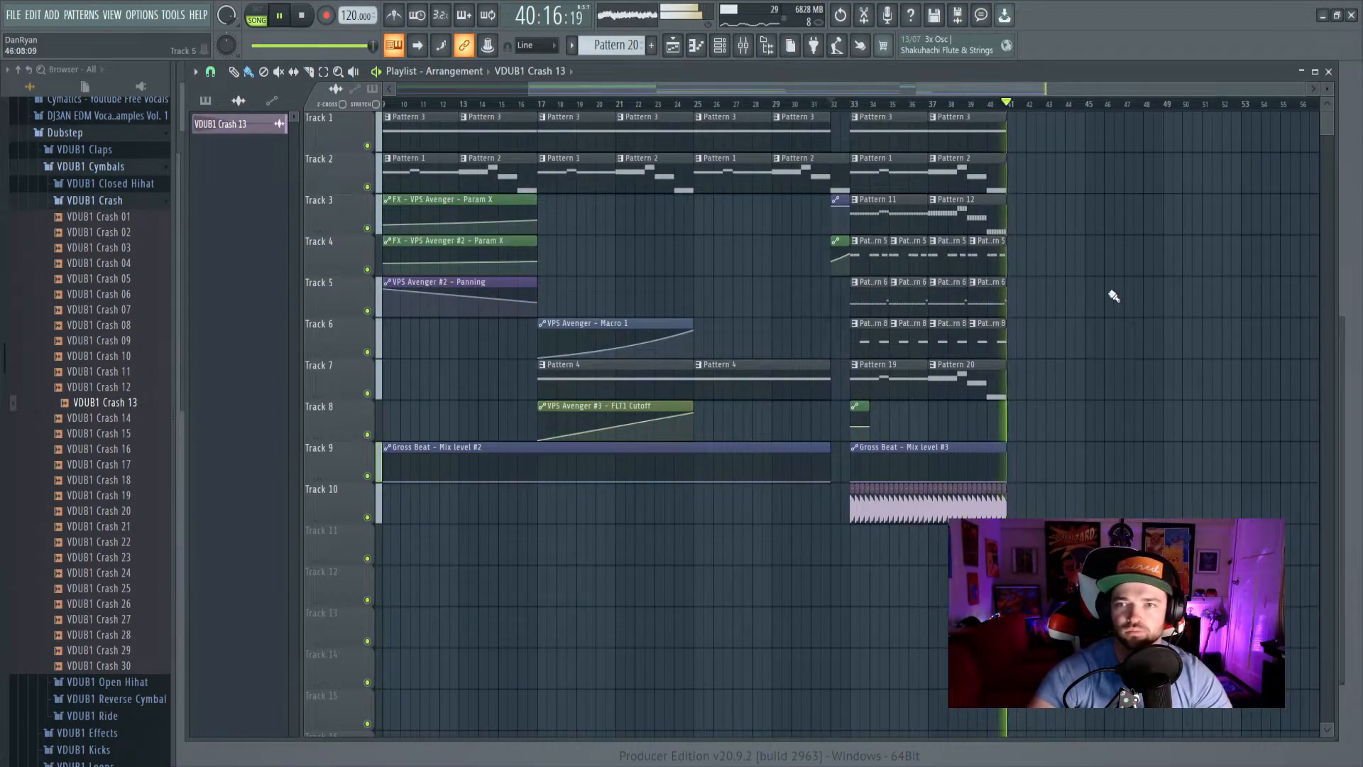
{"action": "key", "text": "space"}
Open Pattern 1's melody, create Pattern 28, and load the Basic Sine bass preset from the Factory Presets in Nexus.
{"action": "scroll", "coordinate": [1134, 311], "scroll_direction": "up", "scroll_amount": 3}
{"action": "double_click", "coordinate": [700, 162]}
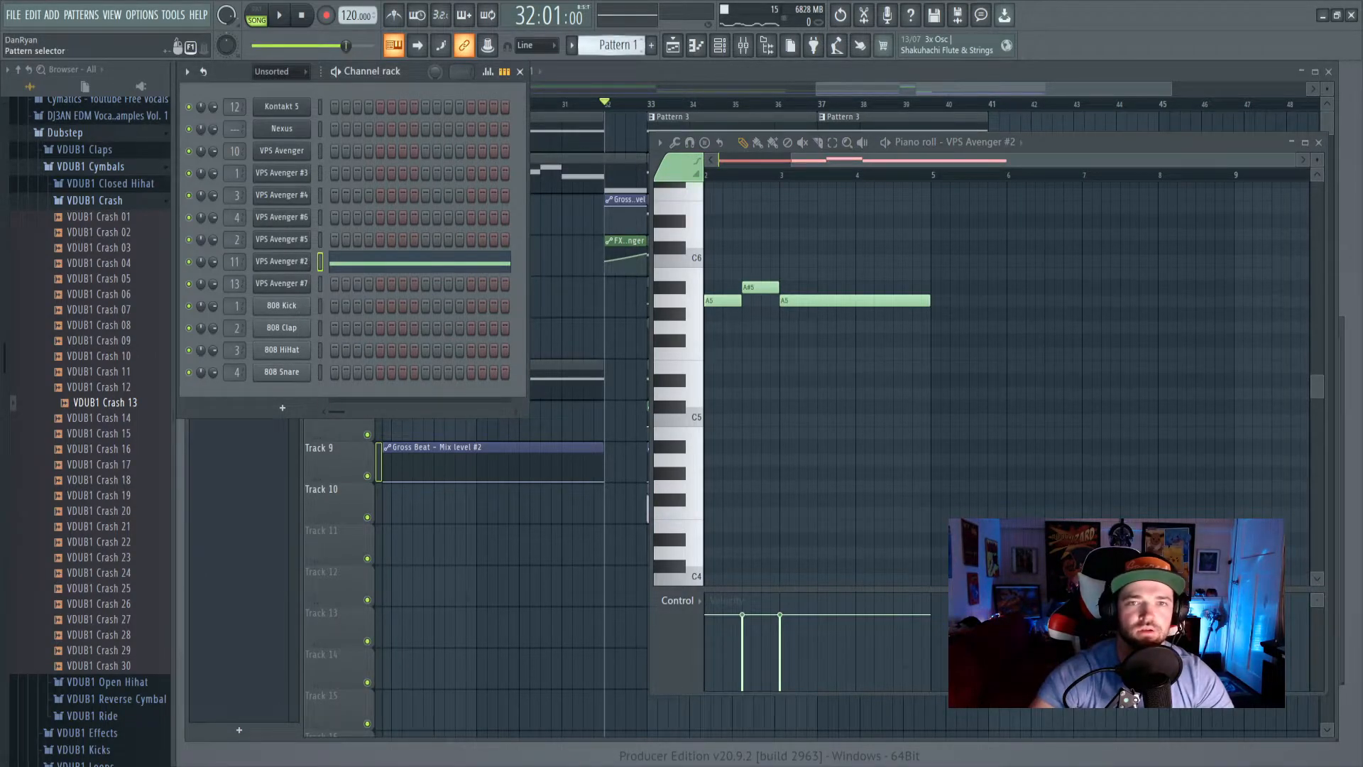
{"action": "key", "text": "F4"}
{"action": "left_click", "coordinate": [283, 134]}
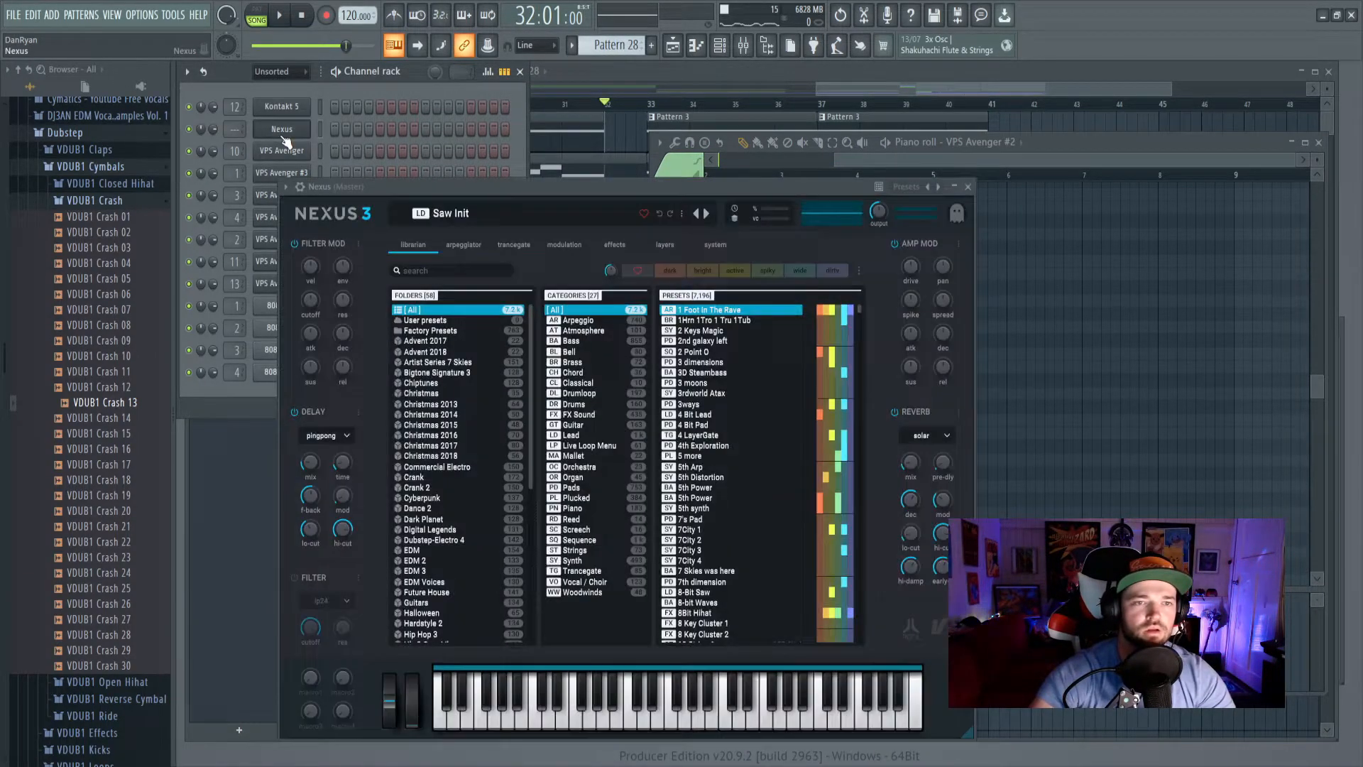
{"action": "left_click", "coordinate": [426, 332]}
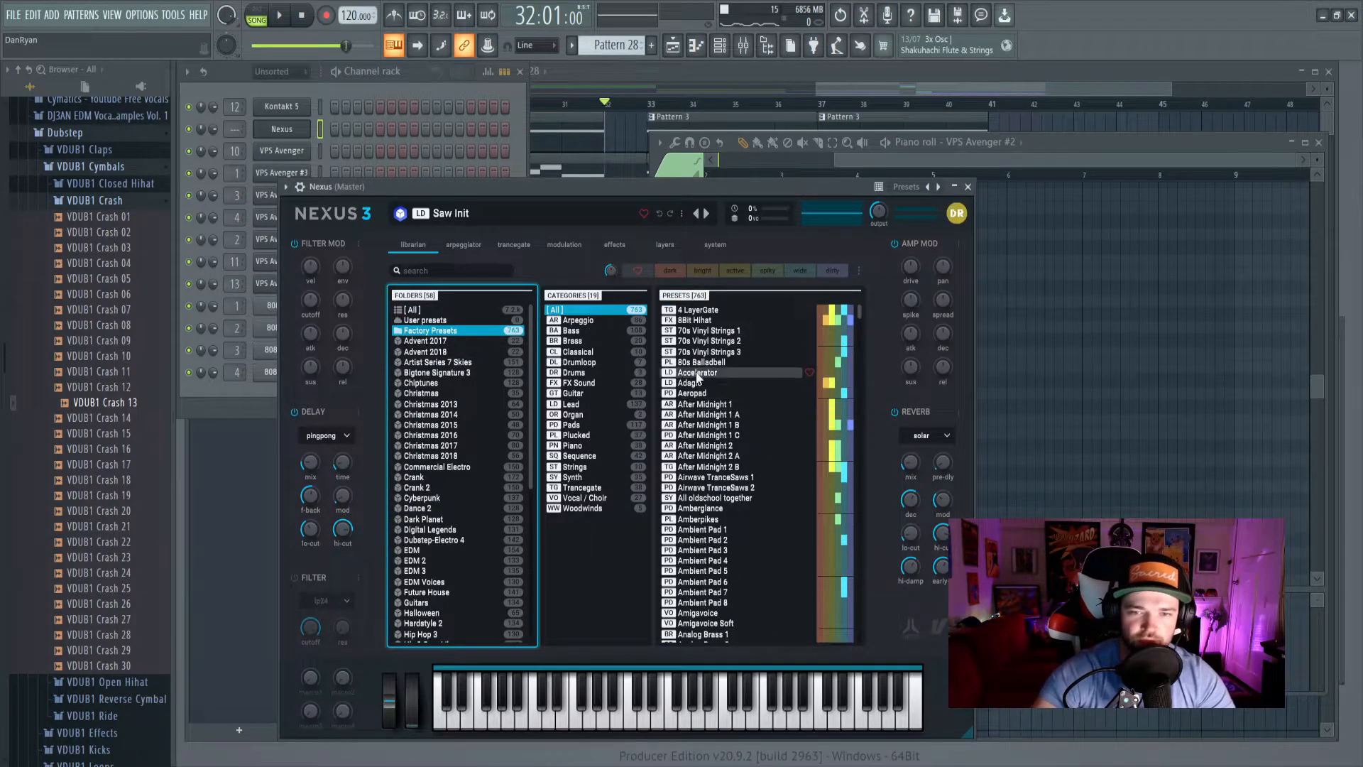
{"action": "left_click", "coordinate": [572, 333]}
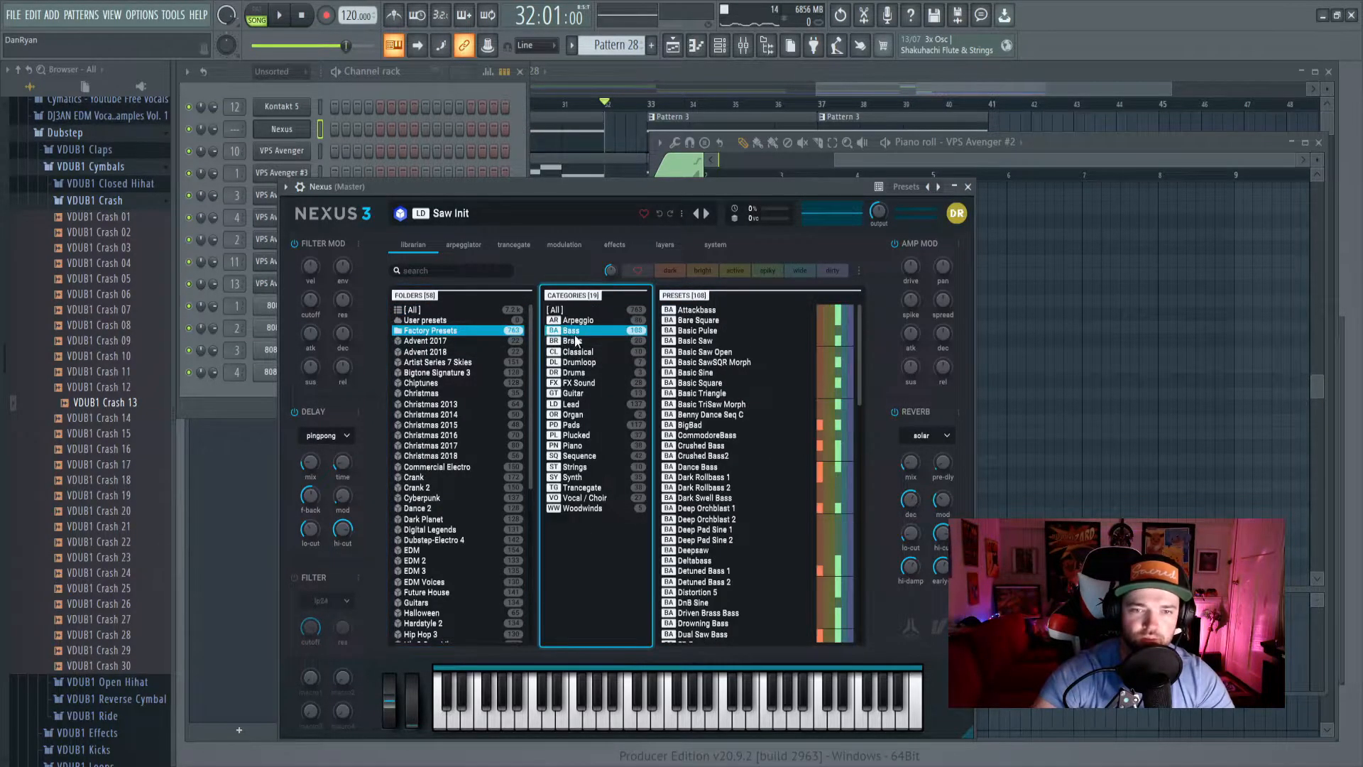
{"action": "left_click", "coordinate": [709, 374]}
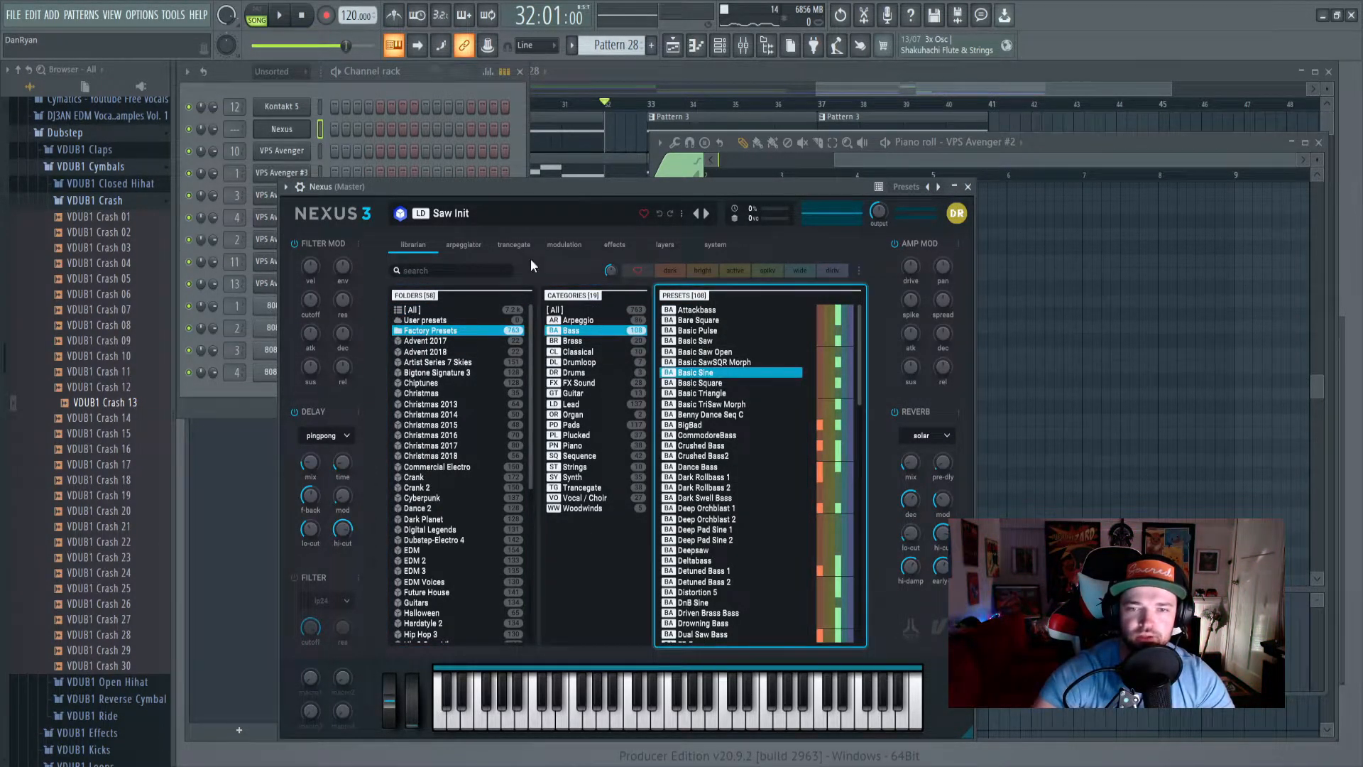
Add the melody notes to Nexus in Pattern 28 and place the pattern at bar 33 on Track 11.
{"action": "left_click", "coordinate": [317, 127]}
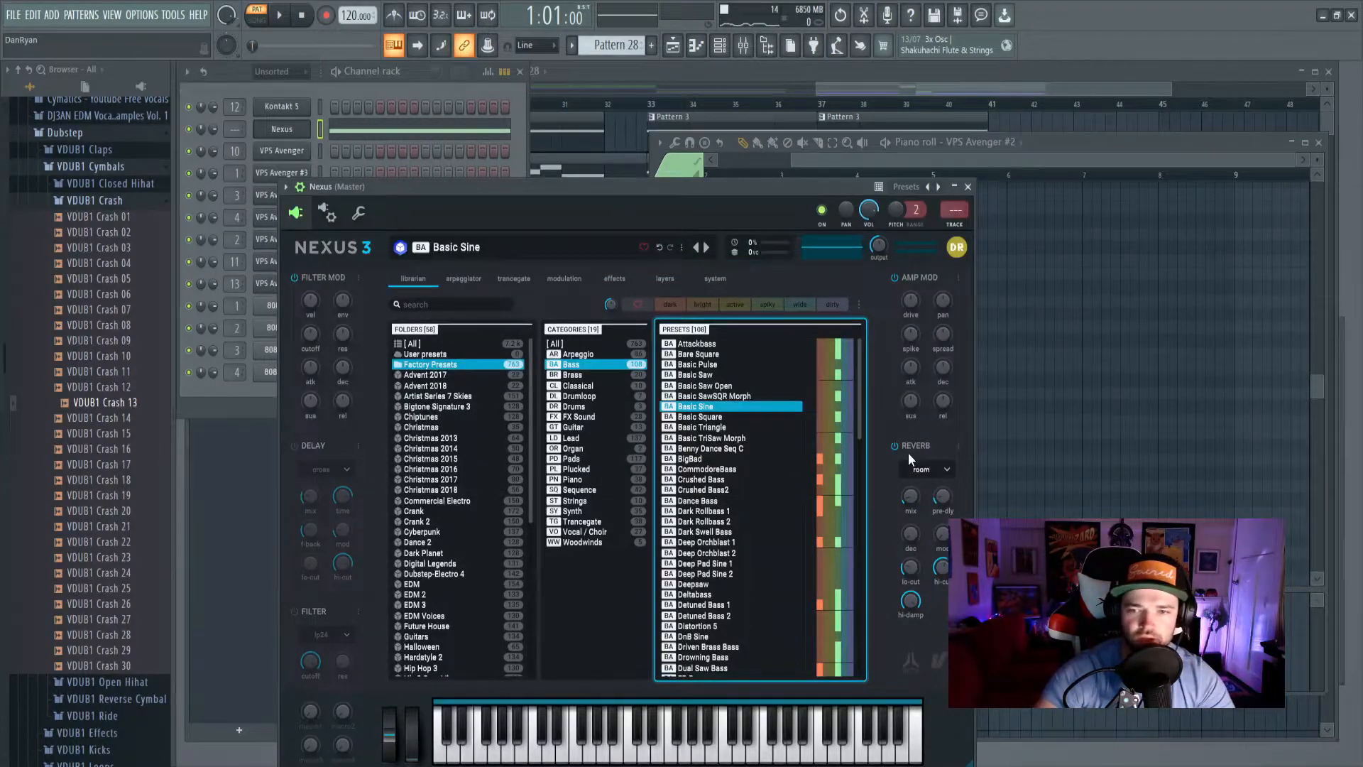
{"action": "left_click", "coordinate": [672, 46]}
{"action": "key", "text": "space"}
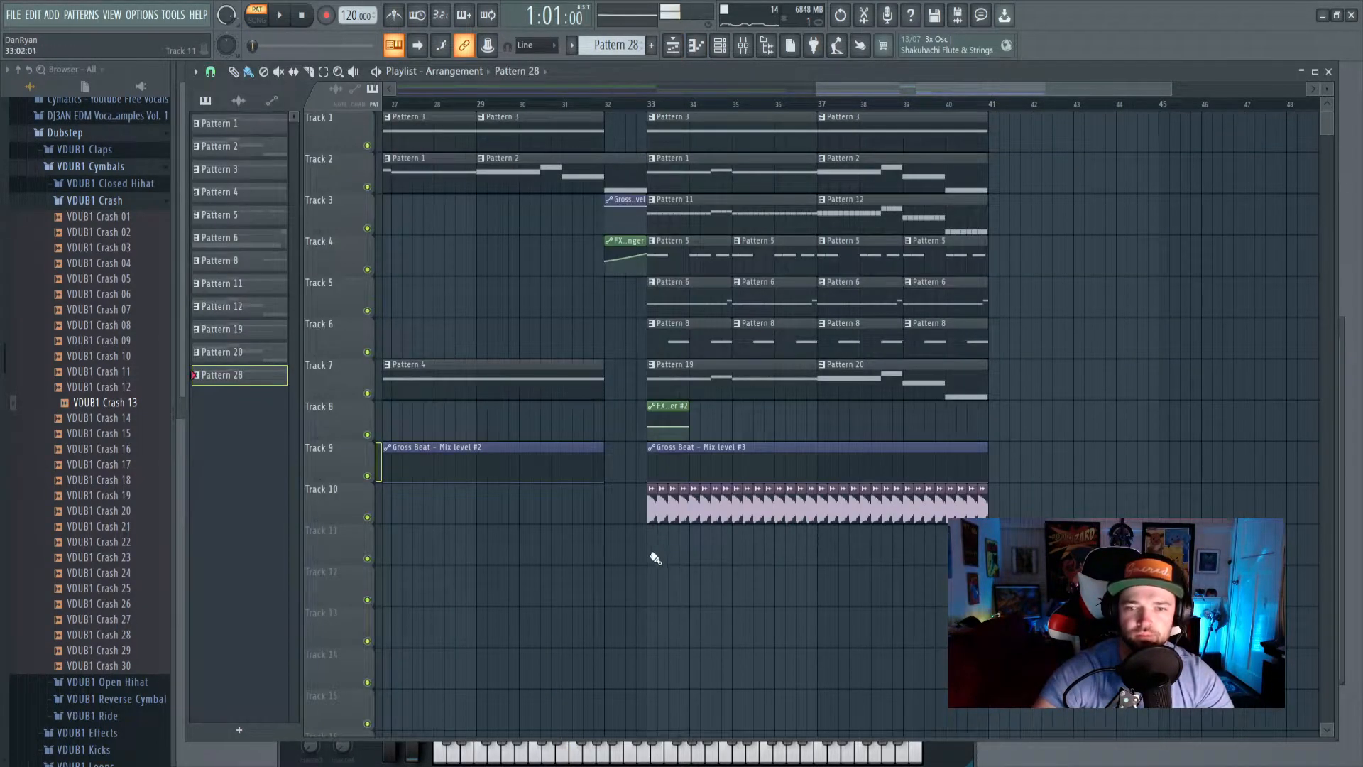
{"action": "left_click", "coordinate": [654, 558]}
Play from bar 33, route Nexus to mixer track 6, and stop playback.
{"action": "double_click", "coordinate": [650, 104]}
{"action": "left_click", "coordinate": [743, 46]}
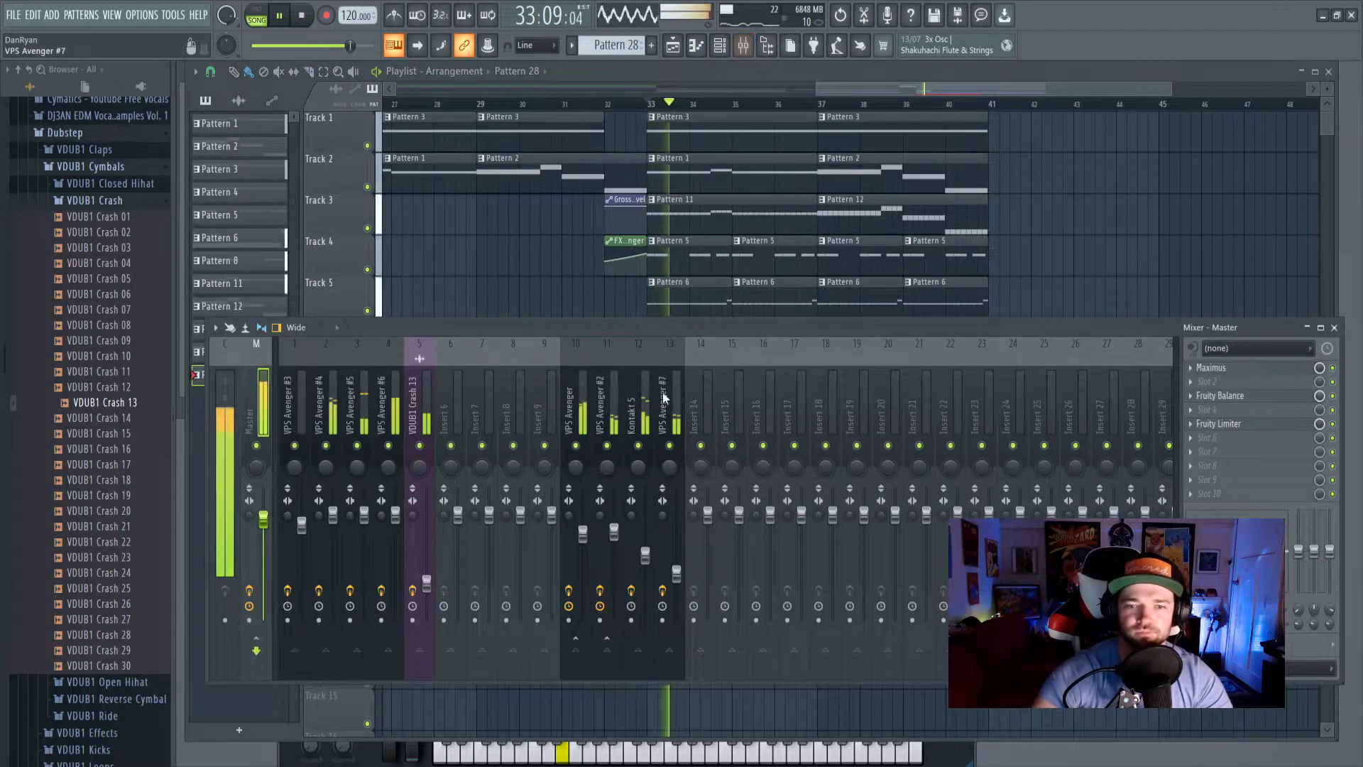
{"action": "left_click", "coordinate": [450, 397]}
{"action": "key", "text": "ctrl+l"}
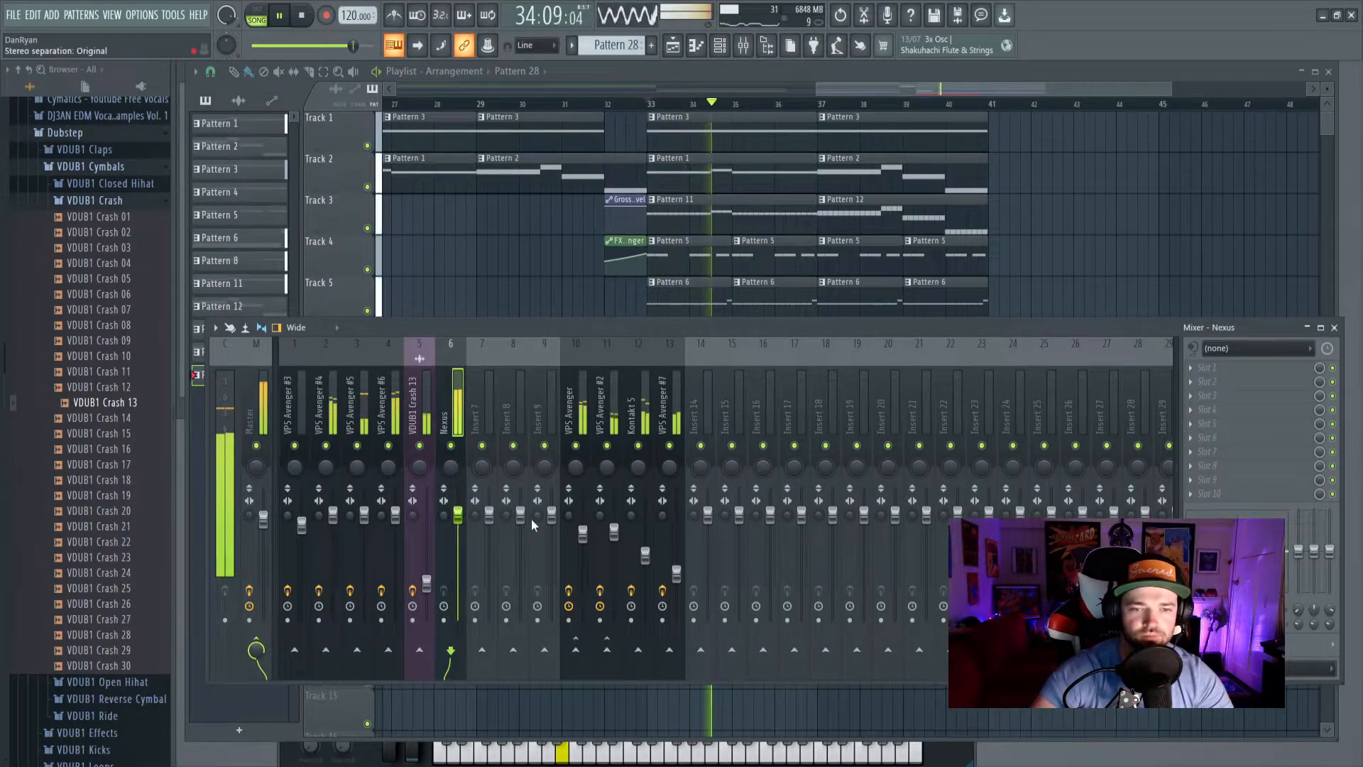
{"action": "key", "text": "space"}
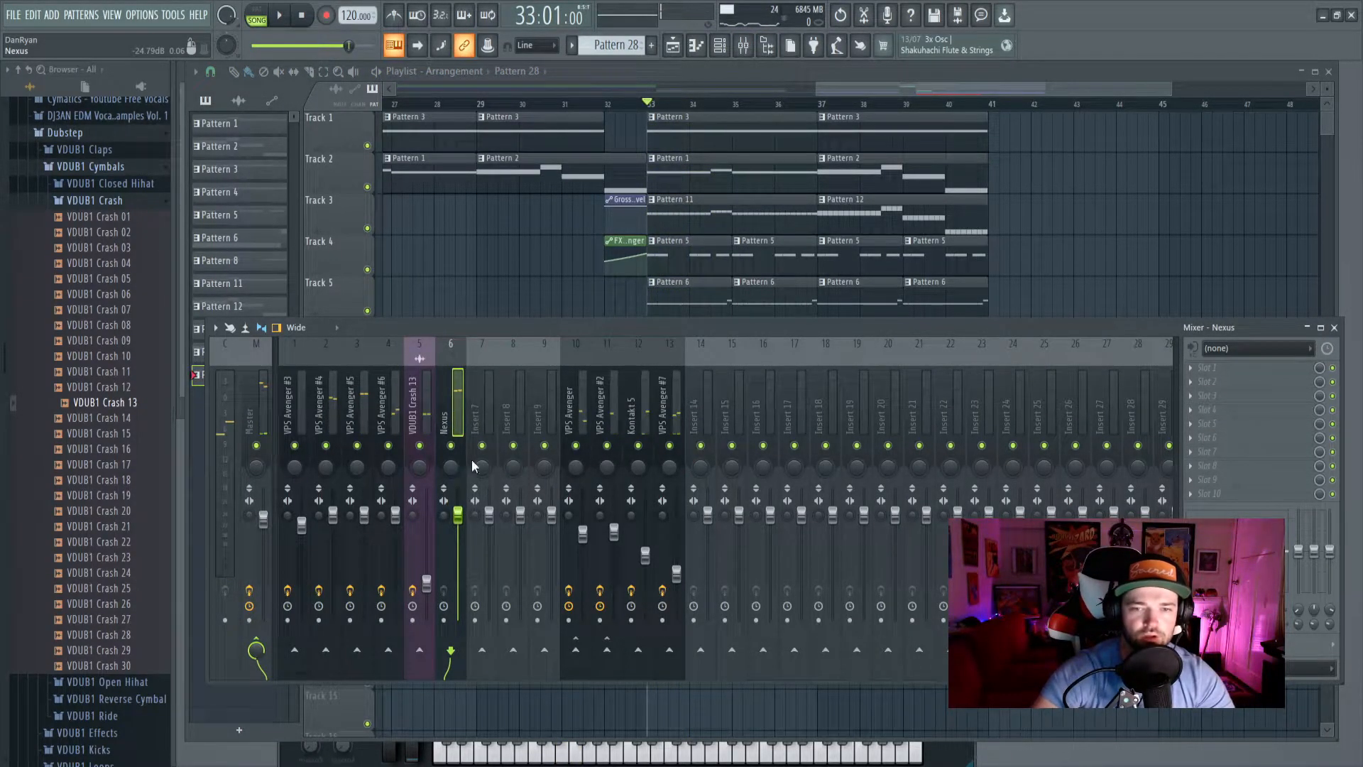
Load the Bass effects preset with Fruity Limiter, WaveShaper and Parametric EQ 2 on mixer track 6 and balance its volume during playback.
{"action": "double_click", "coordinate": [171, 376]}
{"action": "key", "text": "space"}
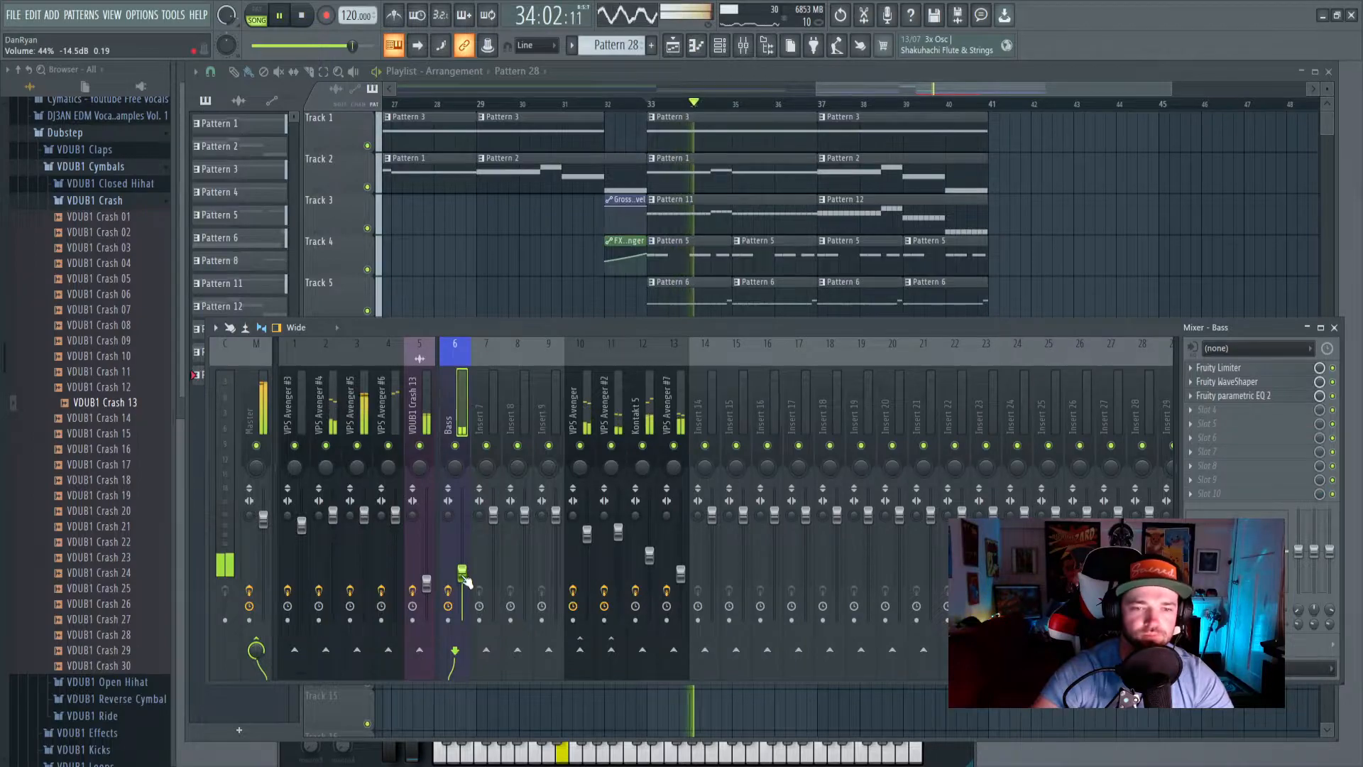
{"action": "left_click_drag", "start_coordinate": [465, 579], "coordinate": [465, 561]}
{"action": "key", "text": "space"}
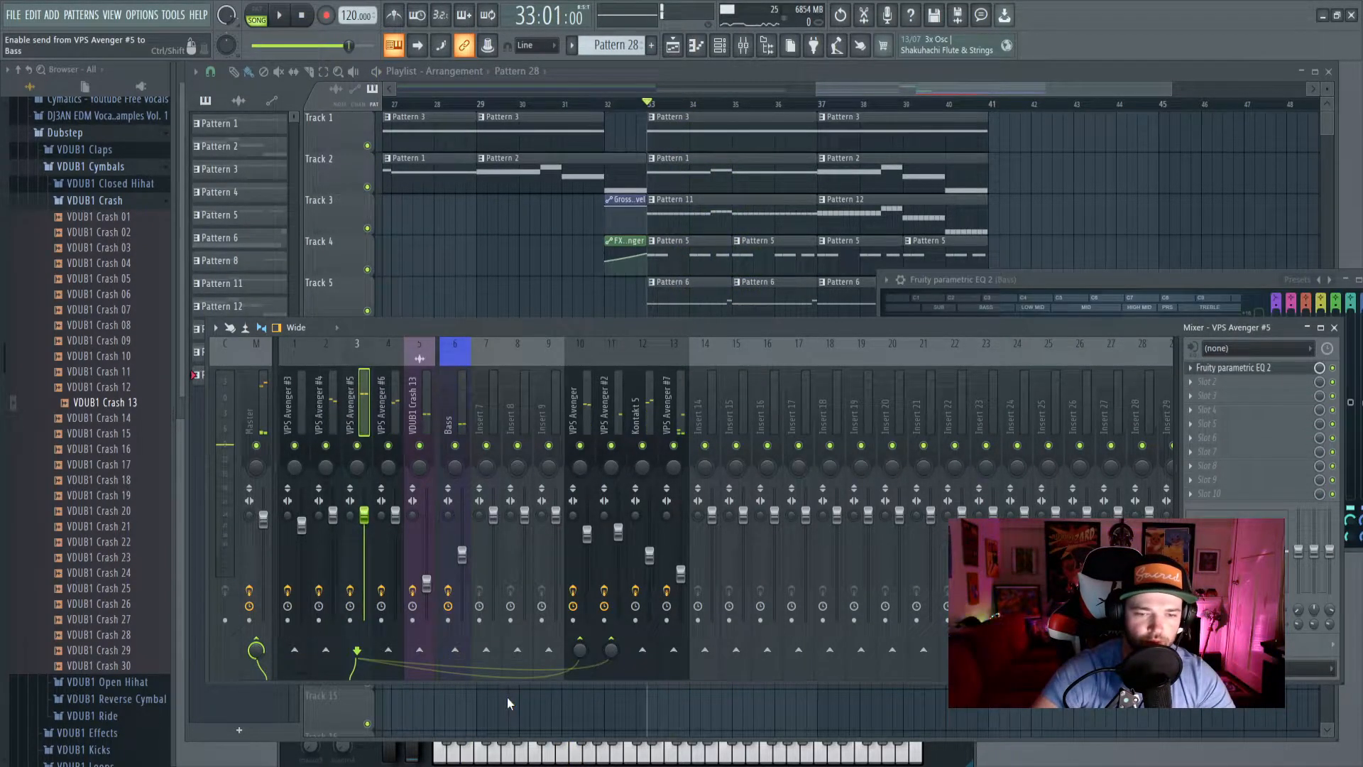
Open the Fruity Limiter on the Bass mixer track and play the section to check its compression.
{"action": "left_click", "coordinate": [452, 424]}
{"action": "left_click", "coordinate": [1218, 367]}
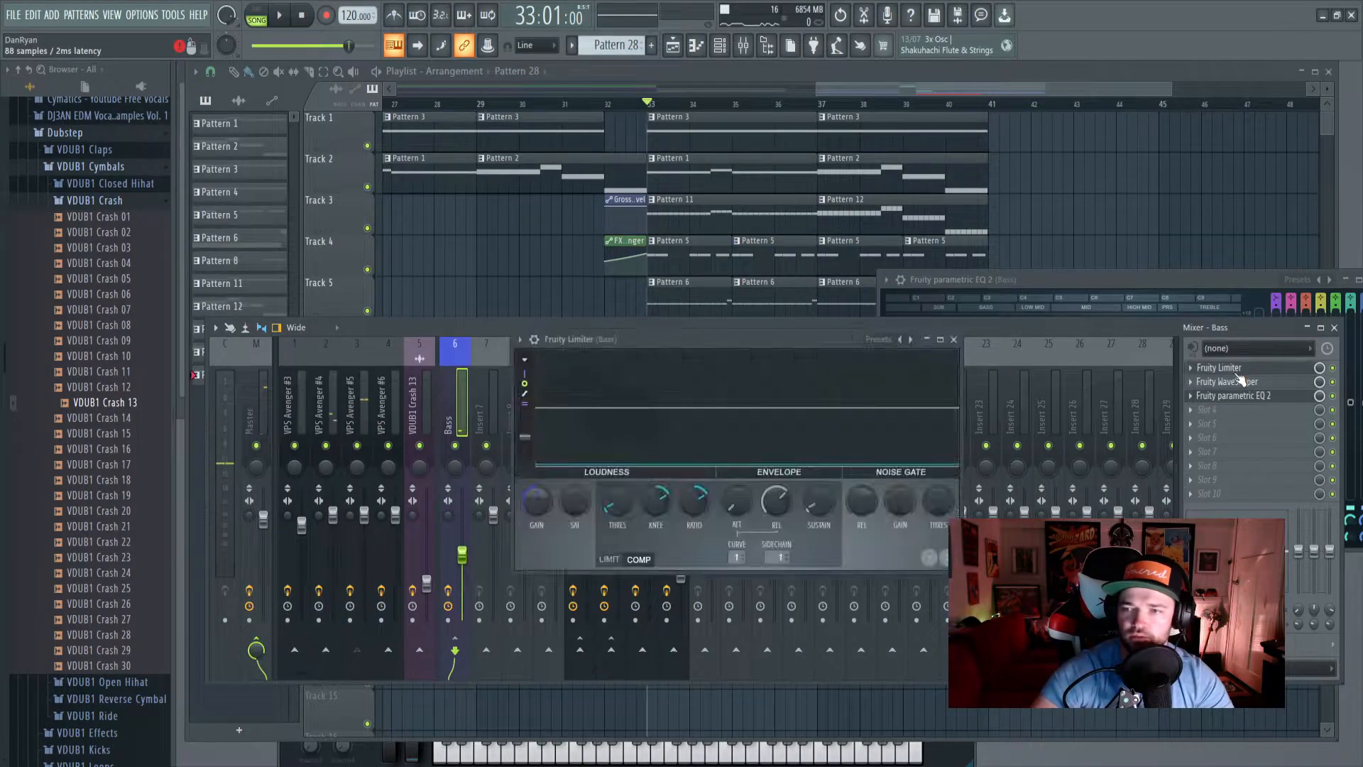
{"action": "left_click", "coordinate": [1218, 367]}
{"action": "key", "text": "space"}
{"action": "left_click", "coordinate": [1219, 367]}
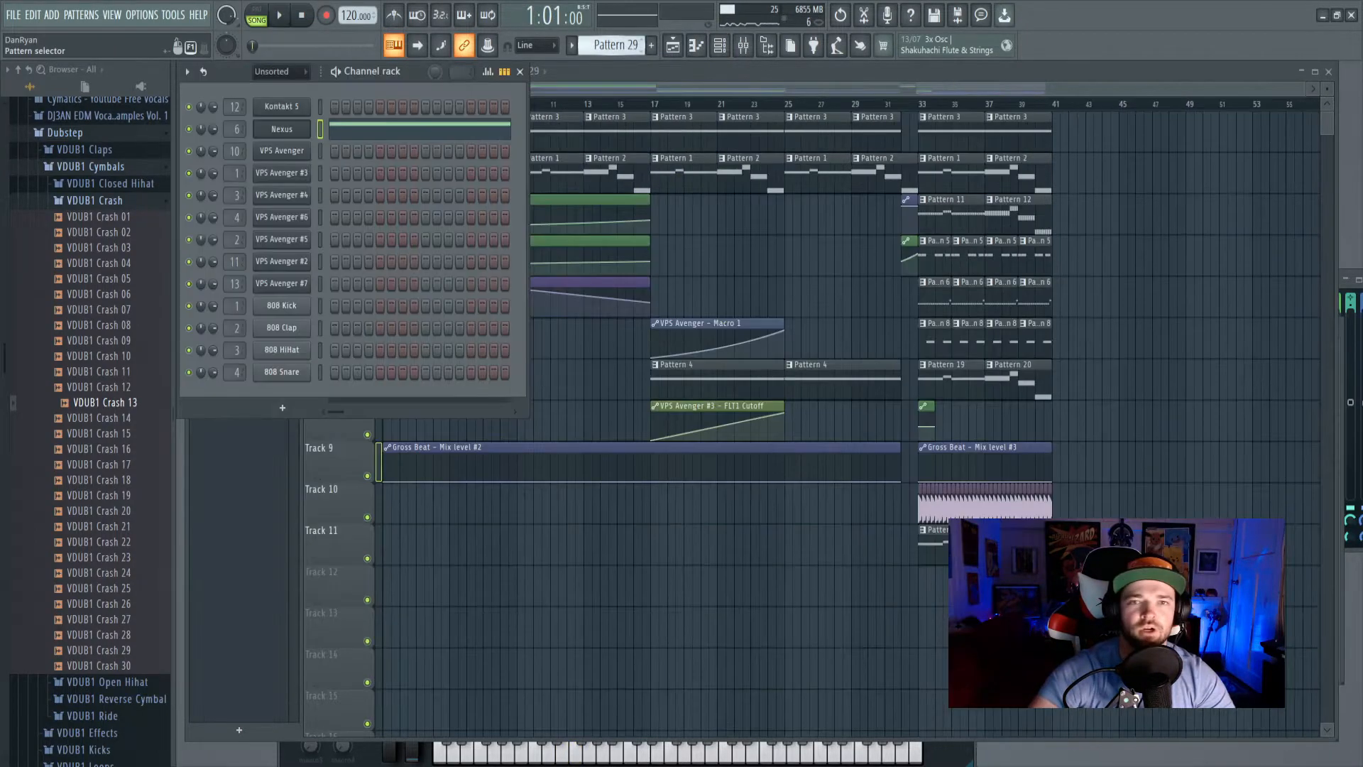
Switch to Pattern 35 for VPS Avenger #8, audition its effects presets in the looping pattern and load FX The Hunt.
{"action": "left_click_drag", "start_coordinate": [615, 45], "coordinate": [615, 29]}
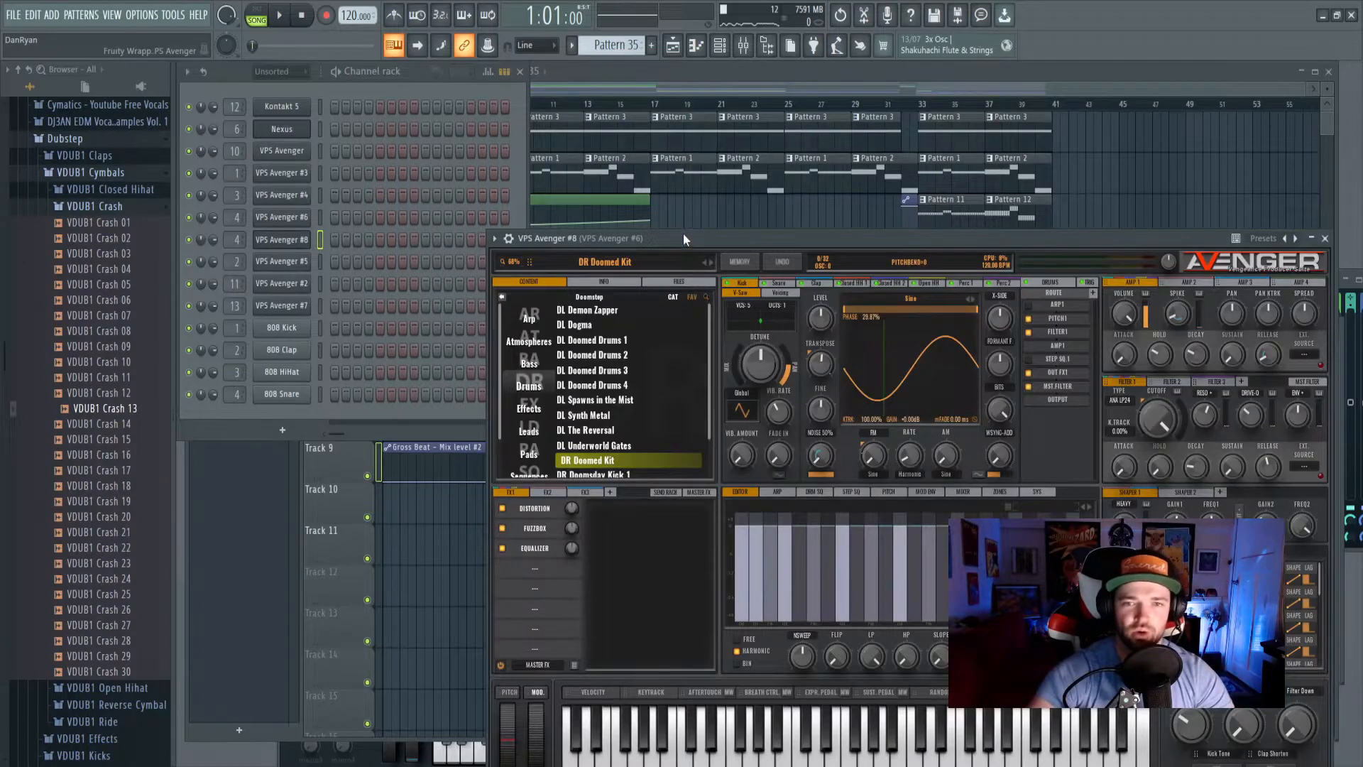
{"action": "left_click_drag", "start_coordinate": [683, 240], "coordinate": [598, 132]}
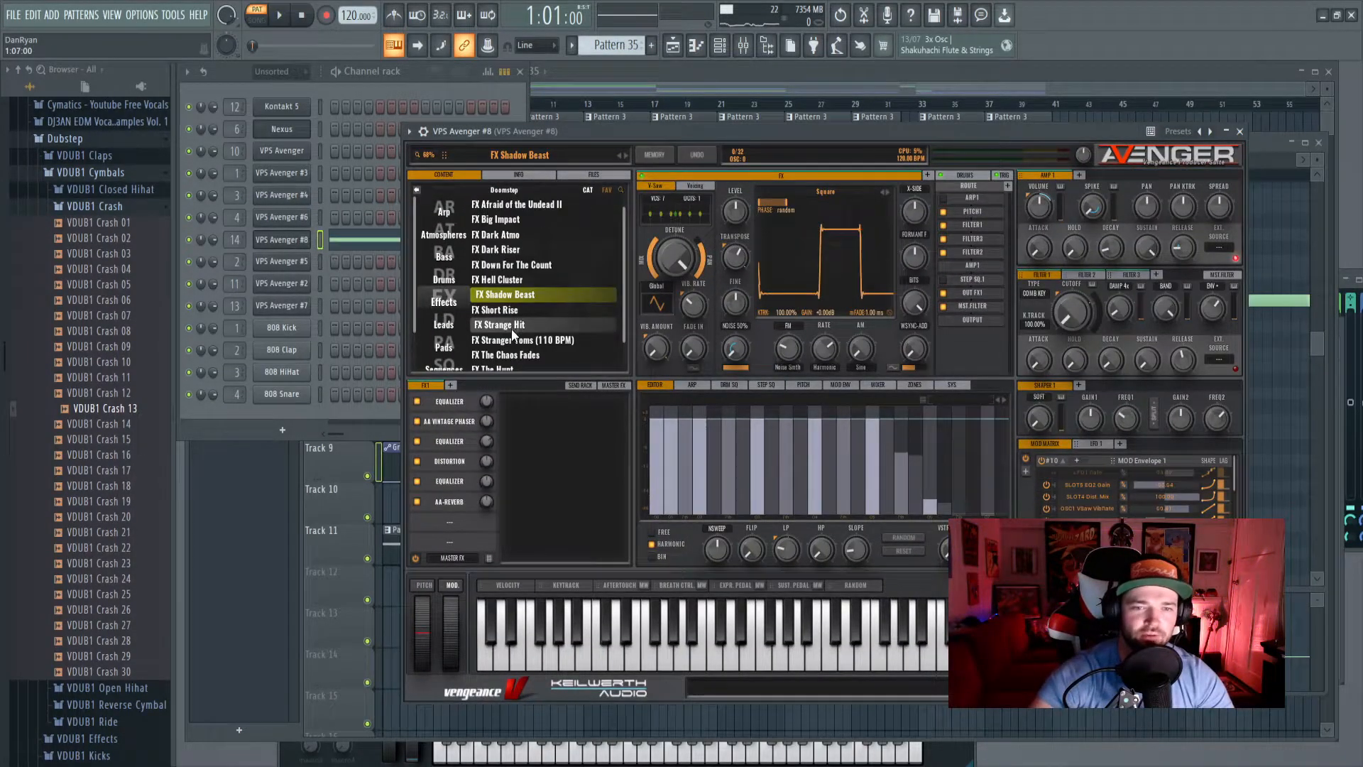
{"action": "scroll", "coordinate": [511, 330], "scroll_direction": "down", "scroll_amount": 1}
{"action": "left_click", "coordinate": [511, 325]}
{"action": "key", "text": "space"}
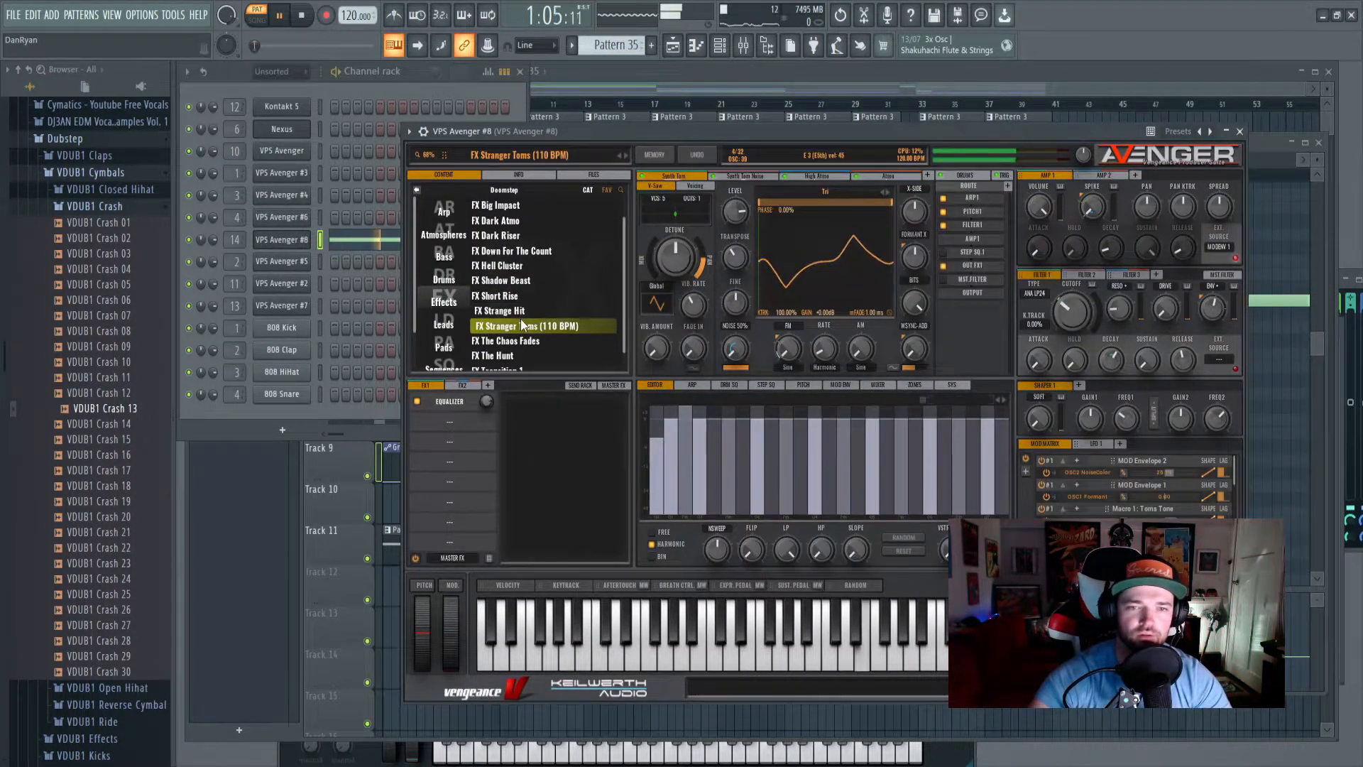
{"action": "left_click", "coordinate": [534, 355]}
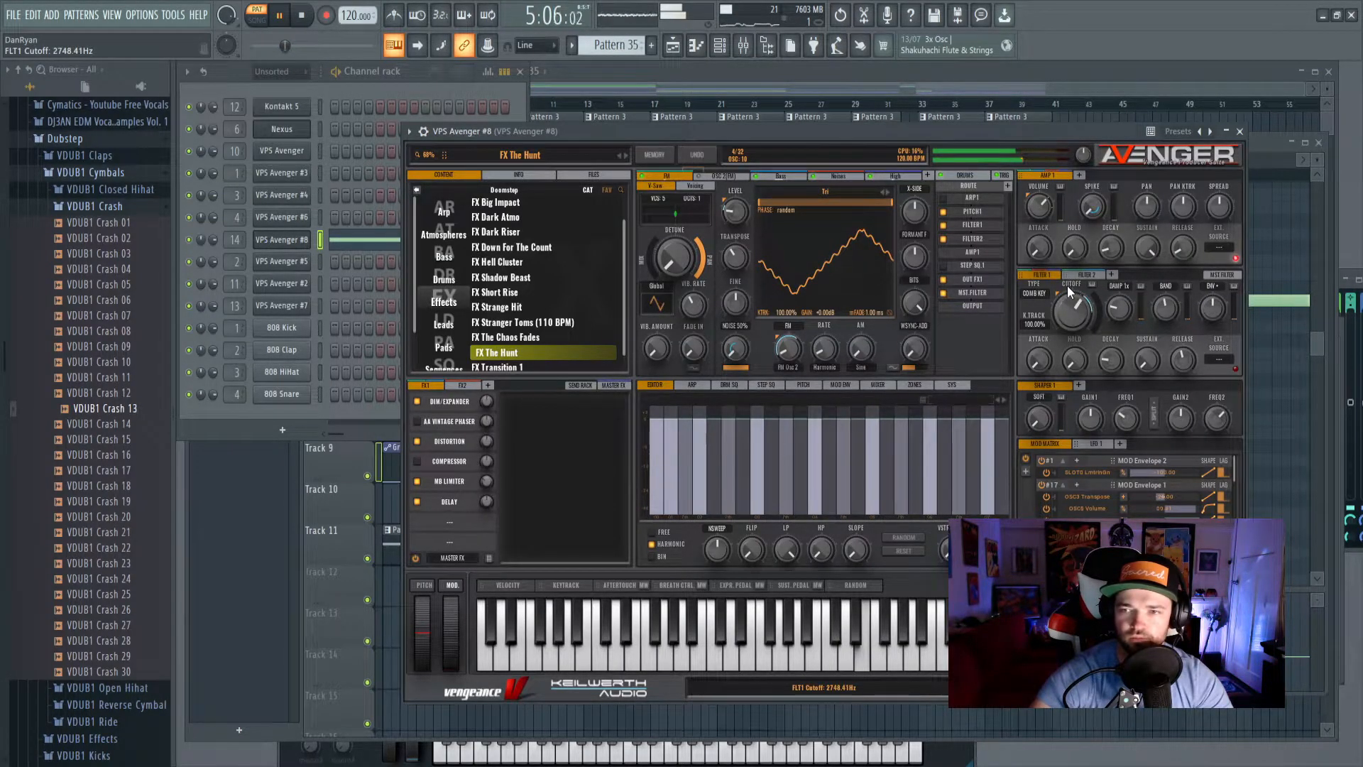
During song playback, add Parametric EQ 2 to the VPS Avenger #8 mixer track, cut the lows with a high-pass and dip the upper mids slightly.
{"action": "left_click", "coordinate": [252, 21]}
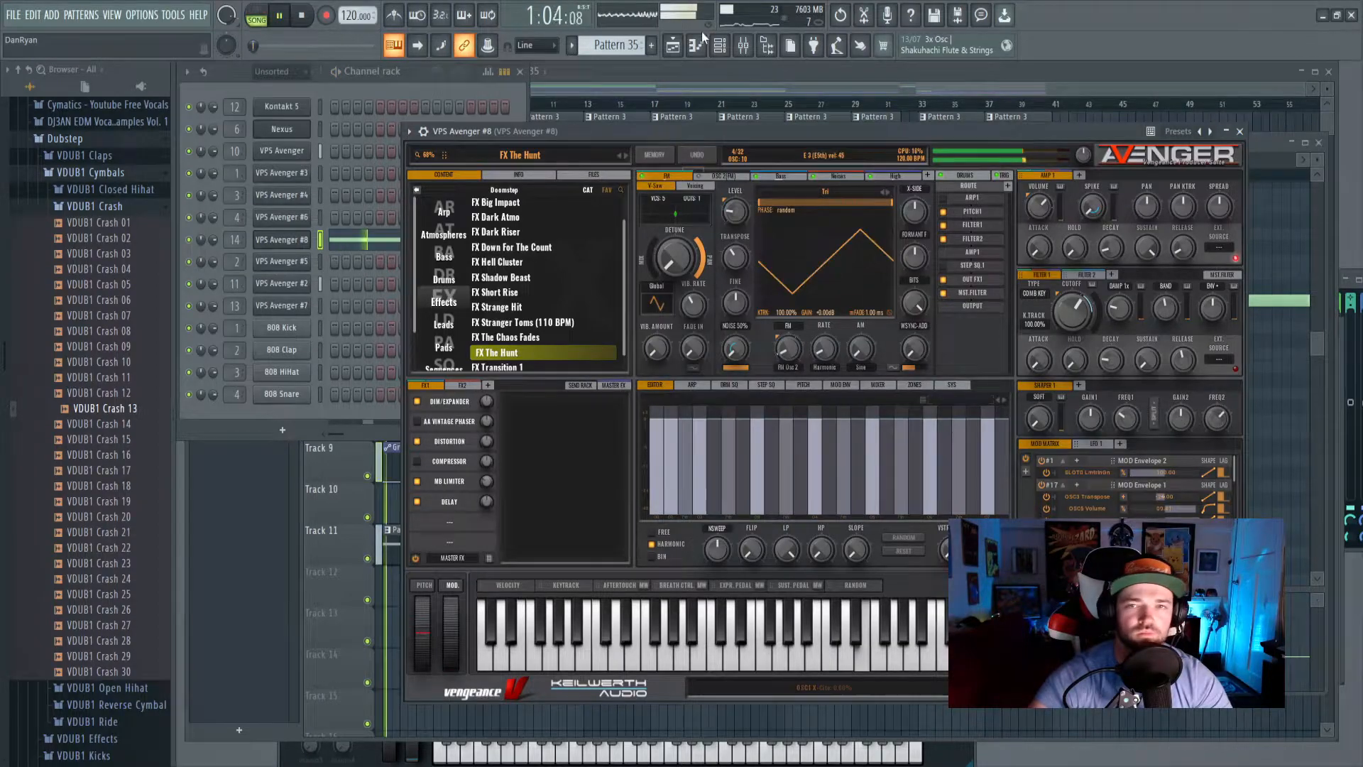
{"action": "left_click", "coordinate": [742, 47]}
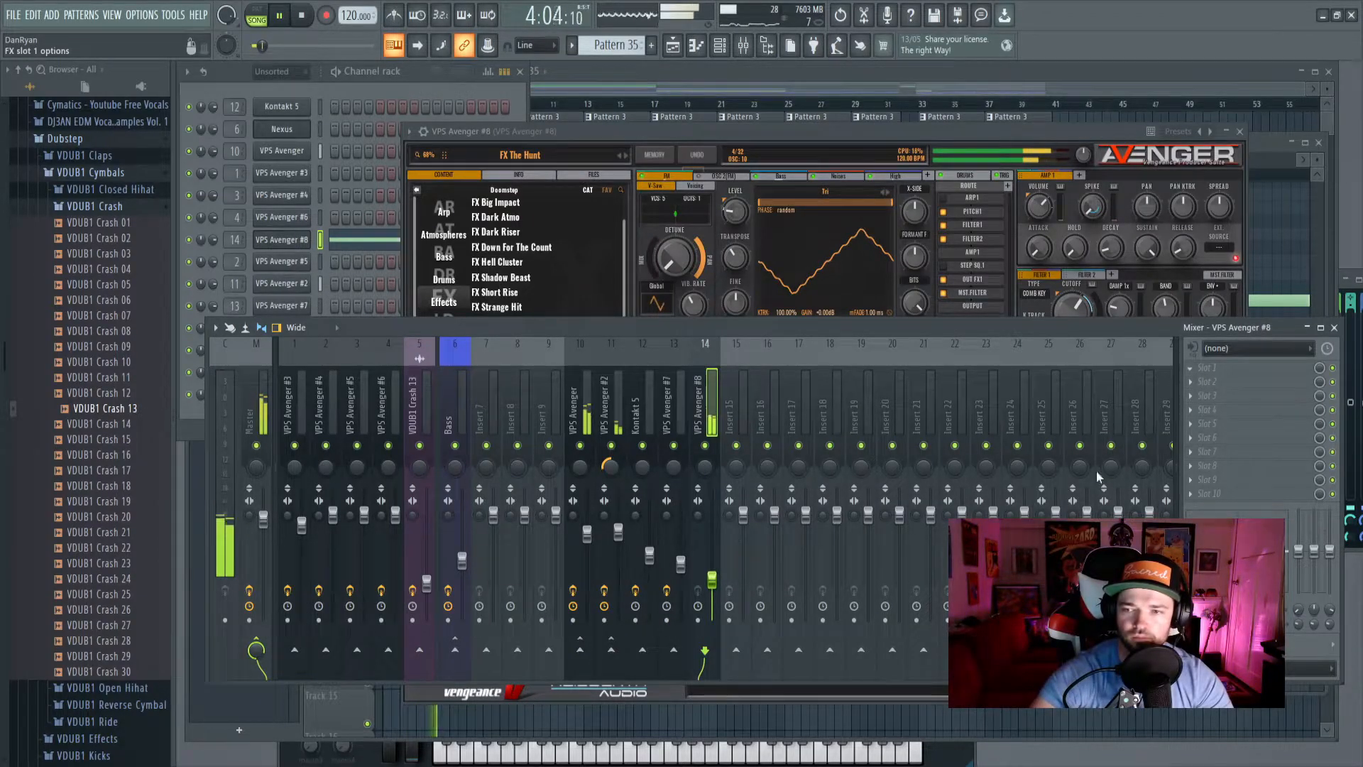
{"action": "left_click", "coordinate": [1043, 499]}
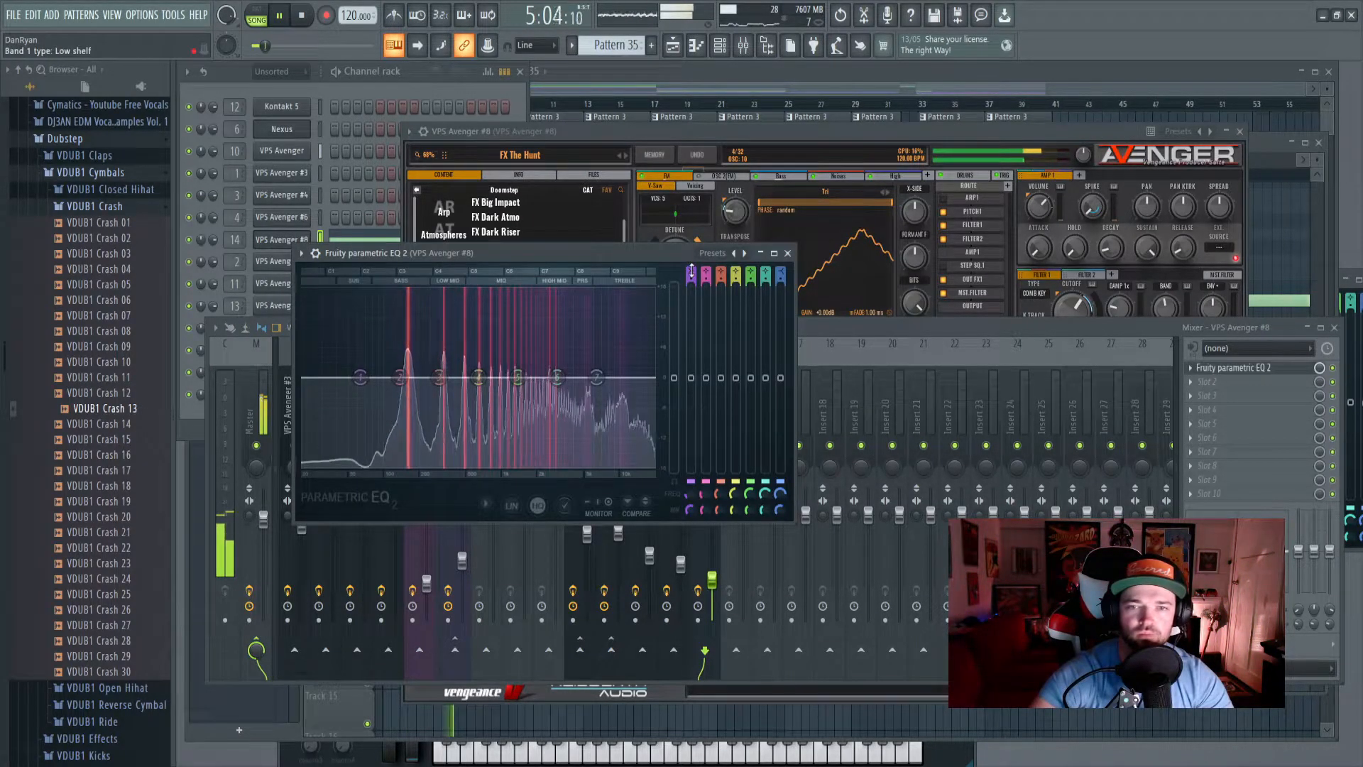
{"action": "scroll", "coordinate": [692, 270], "scroll_direction": "down", "scroll_amount": 2}
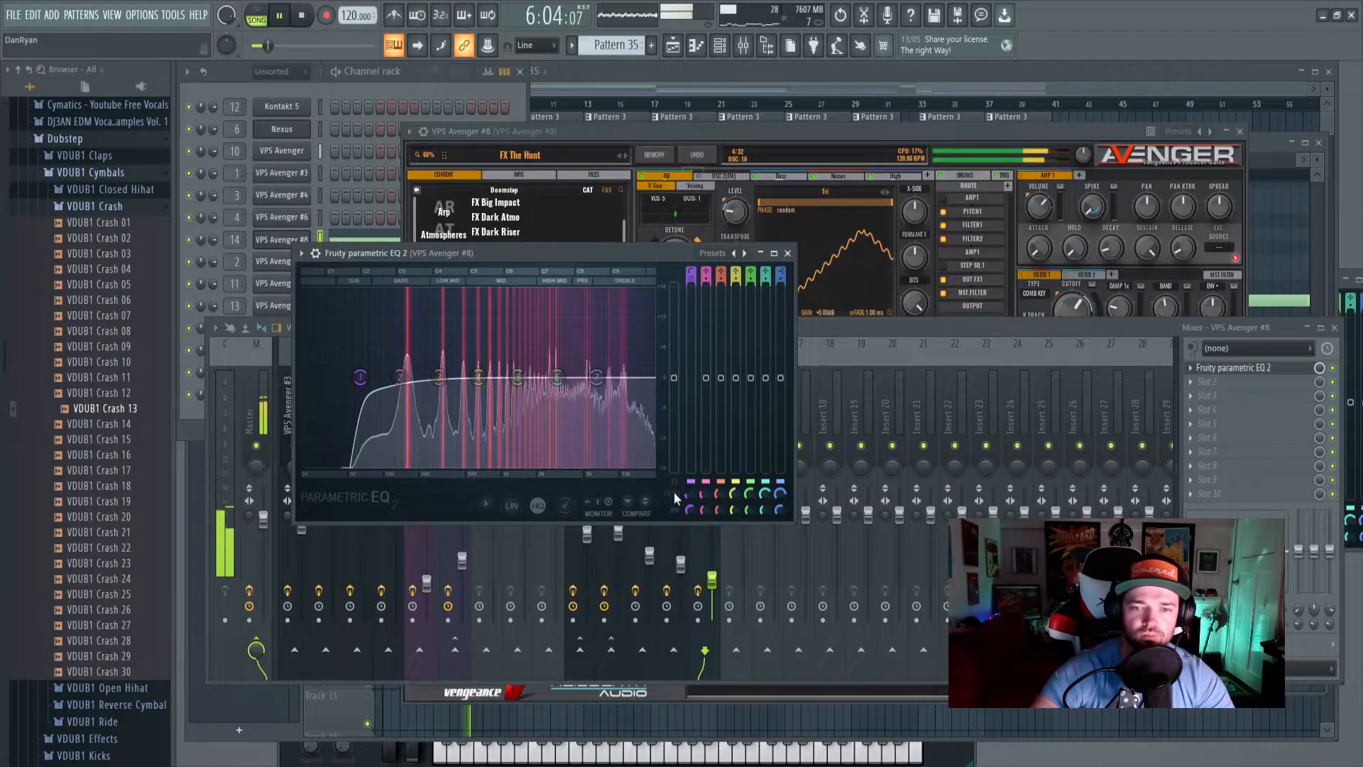
{"action": "left_click_drag", "start_coordinate": [361, 378], "coordinate": [399, 379]}
{"action": "left_click_drag", "start_coordinate": [558, 378], "coordinate": [559, 389]}
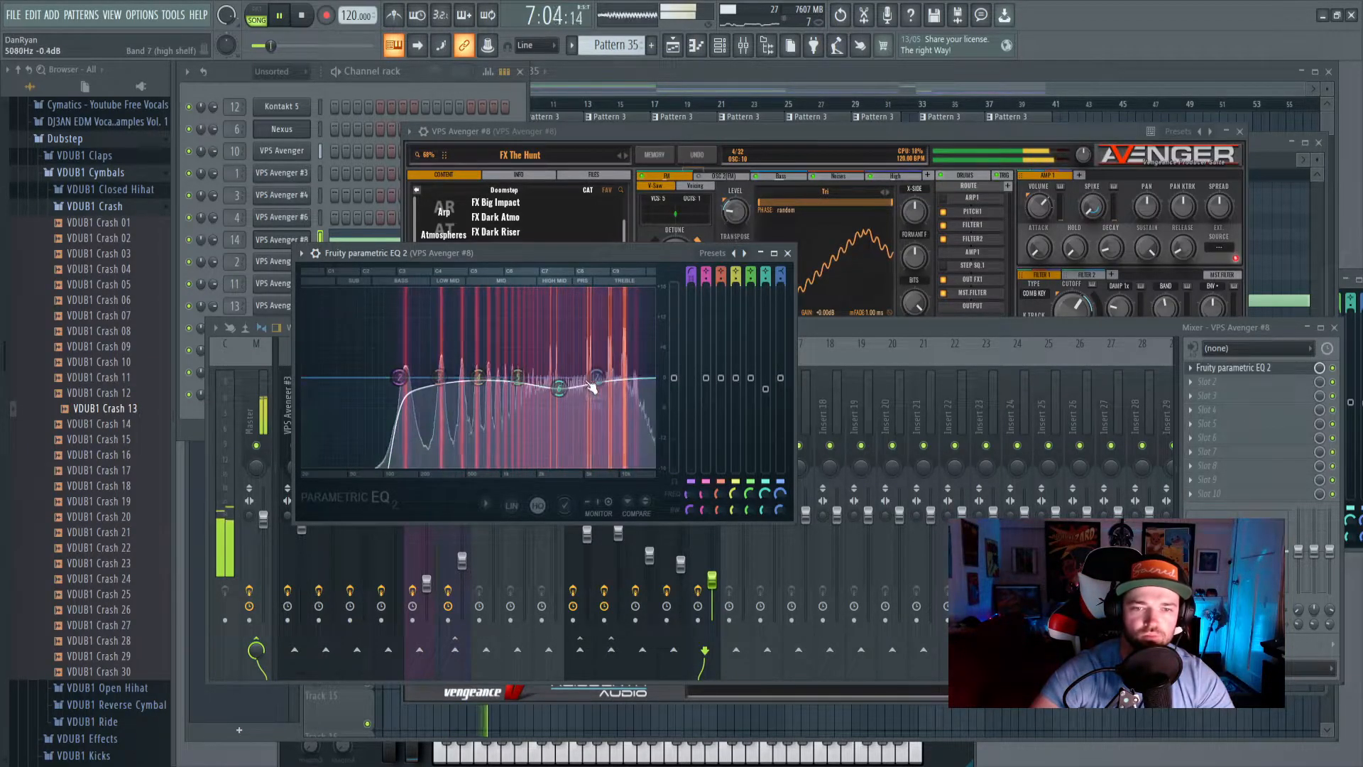
Add a Fruity Limiter to the VPS Avenger #8 mixer track and replay the song from the start to check it.
{"action": "key", "text": "F5"}
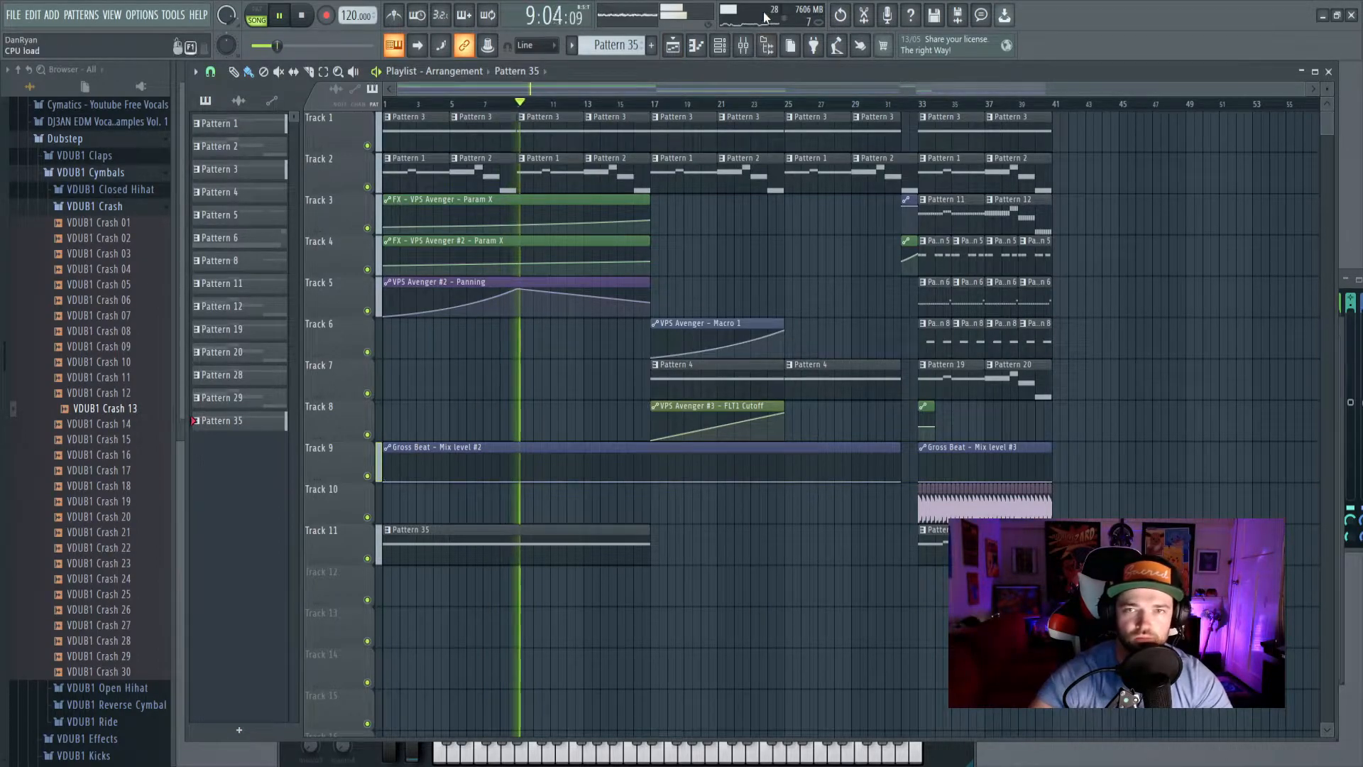
{"action": "left_click", "coordinate": [743, 46]}
{"action": "key", "text": "space"}
{"action": "key", "text": "space"}
{"action": "key", "text": "F9"}
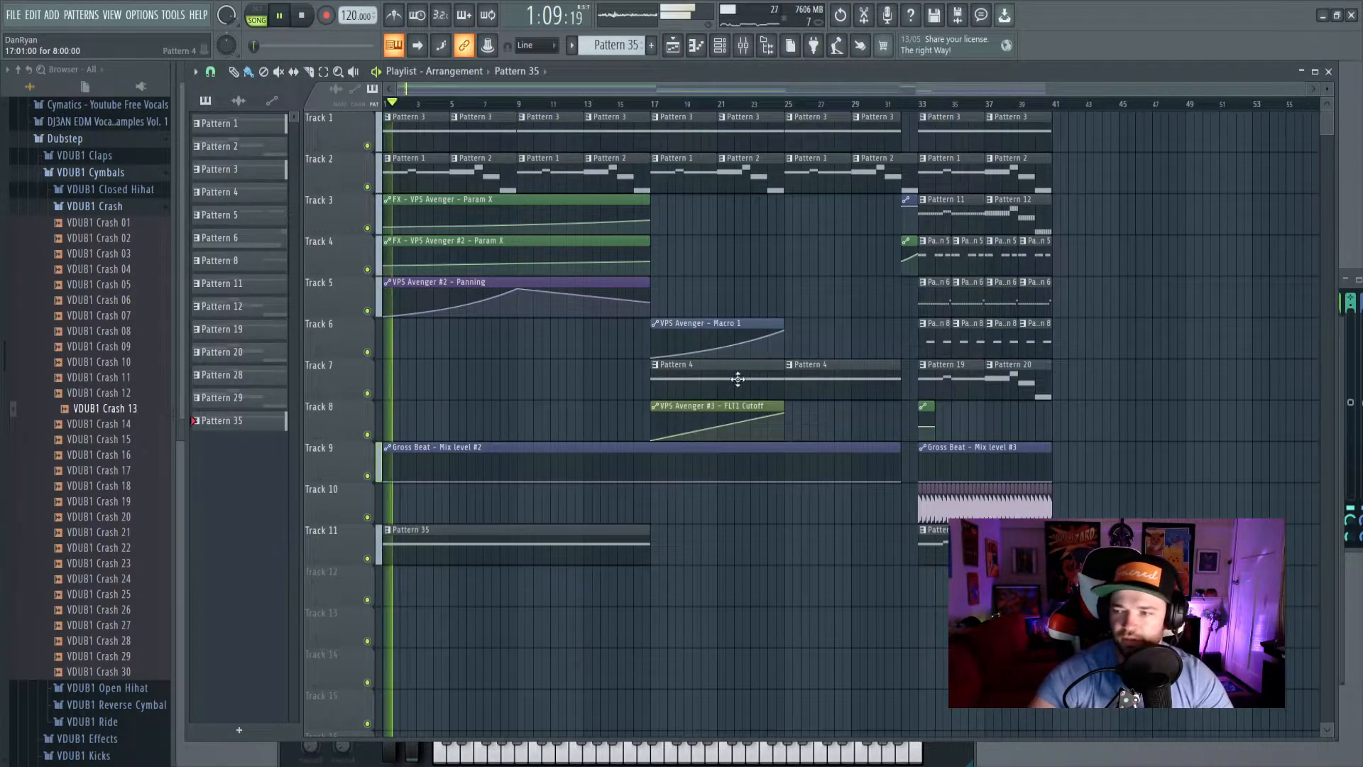
{"action": "key", "text": "space"}
{"action": "key", "text": "space"}
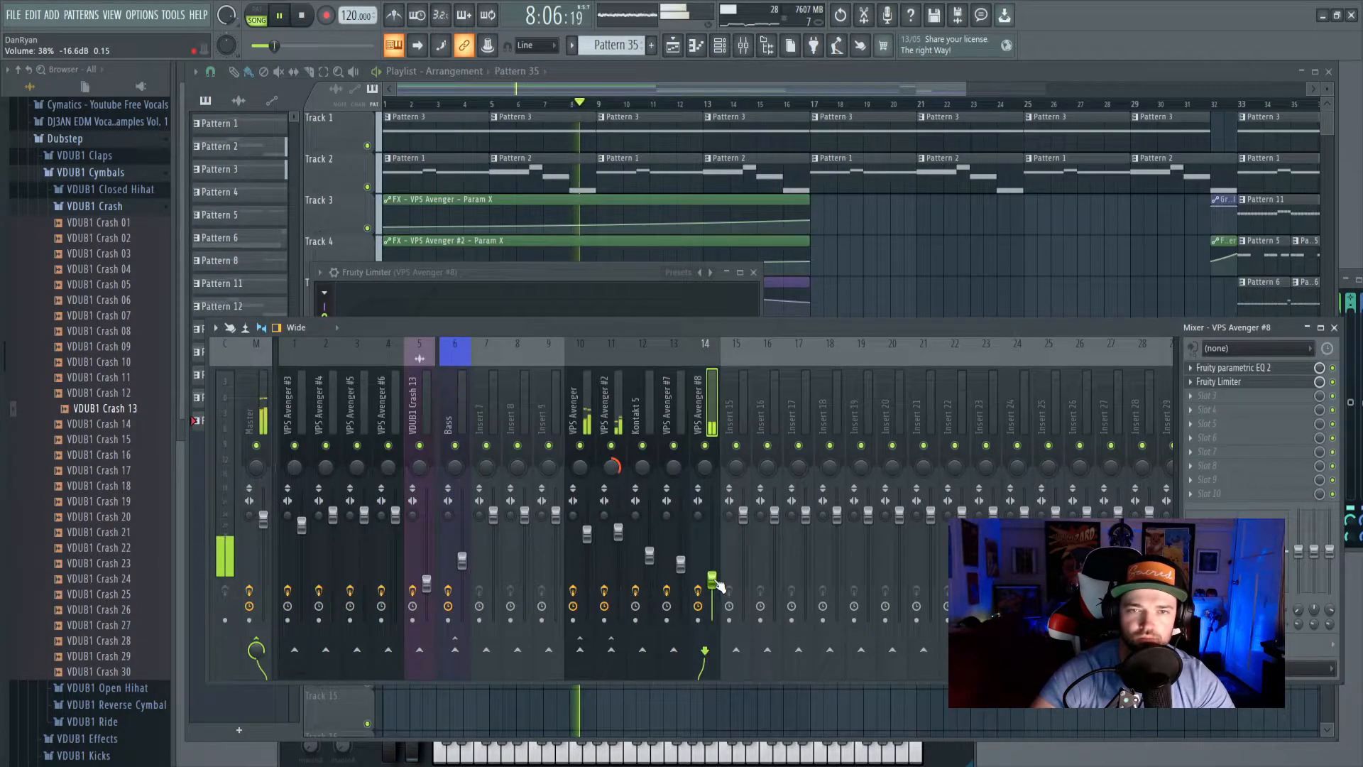
{"action": "key", "text": "F9"}
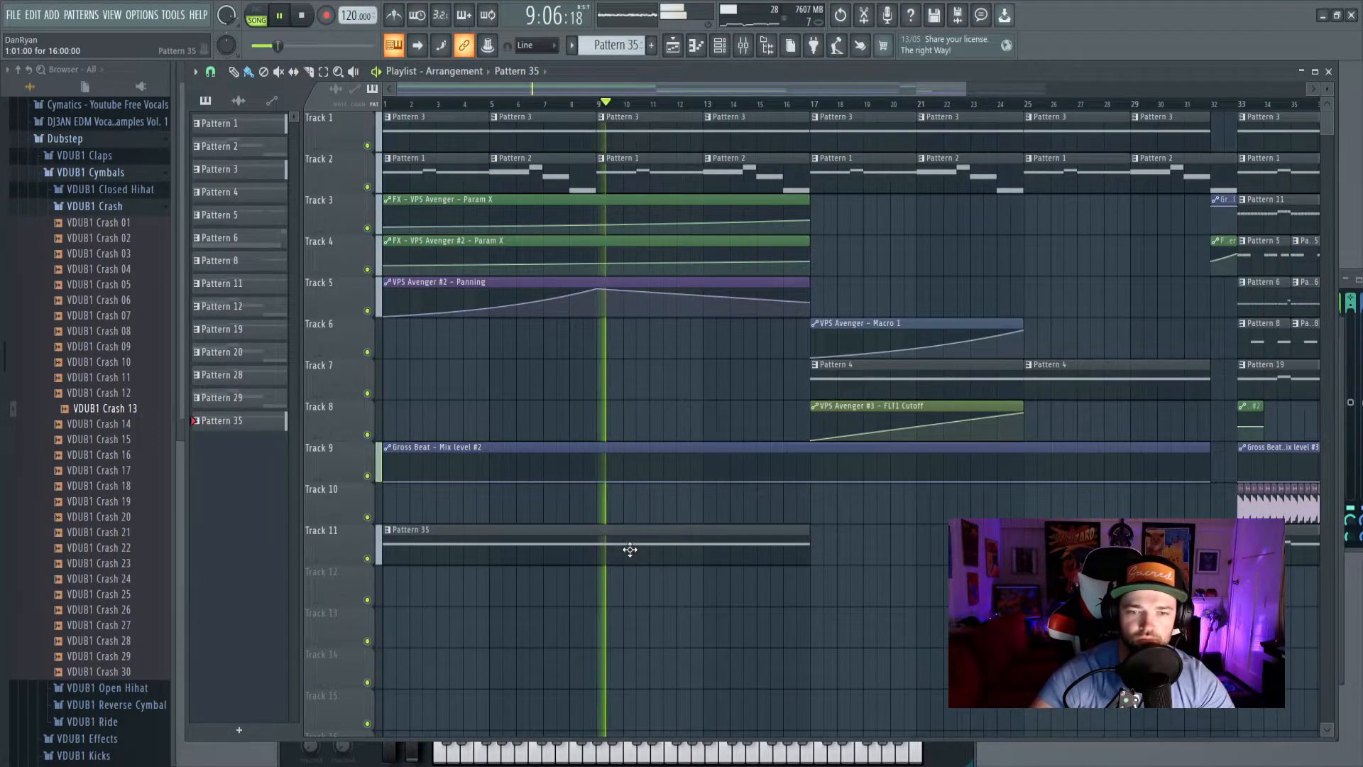
Stop playback and shorten the sustained A6 note in Pattern 35 to 8 bars.
{"action": "double_click", "coordinate": [605, 548]}
{"action": "key", "text": "space"}
{"action": "scroll", "coordinate": [842, 175], "scroll_direction": "down", "scroll_amount": 4}
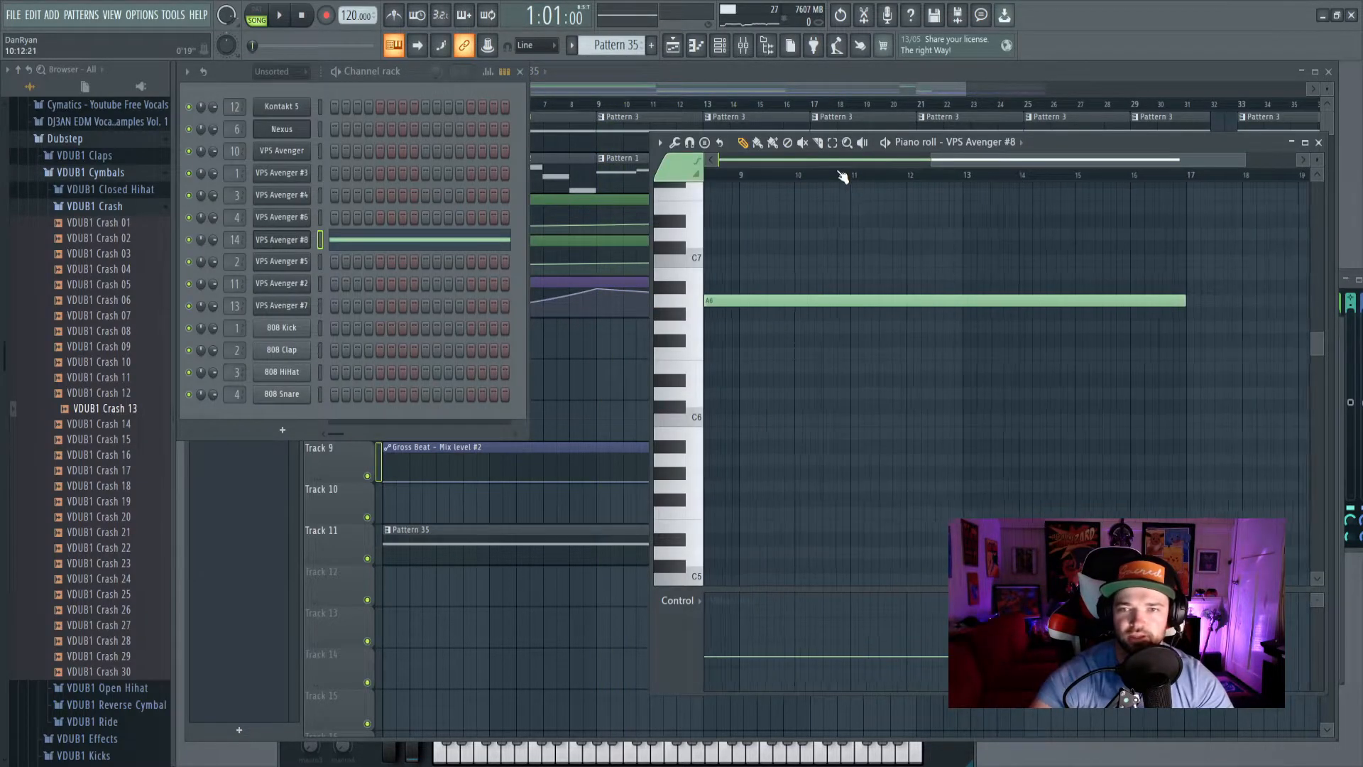
{"action": "left_click_drag", "start_coordinate": [1185, 304], "coordinate": [947, 307]}
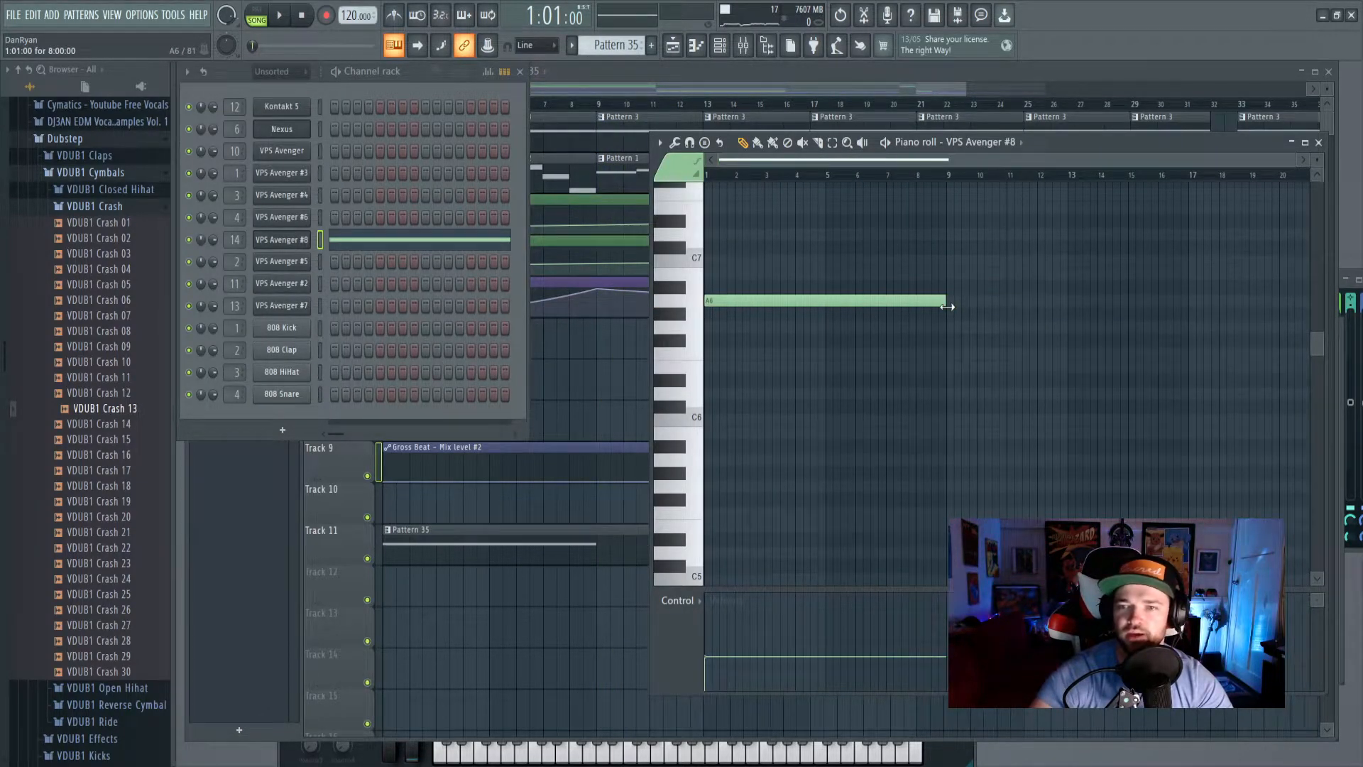
Place a copy of Pattern 35 at bar 9 on Track 12 and make it the separate Pattern 36 with a cloned Avenger channel.
{"action": "key", "text": "F12"}
{"action": "left_click", "coordinate": [603, 588]}
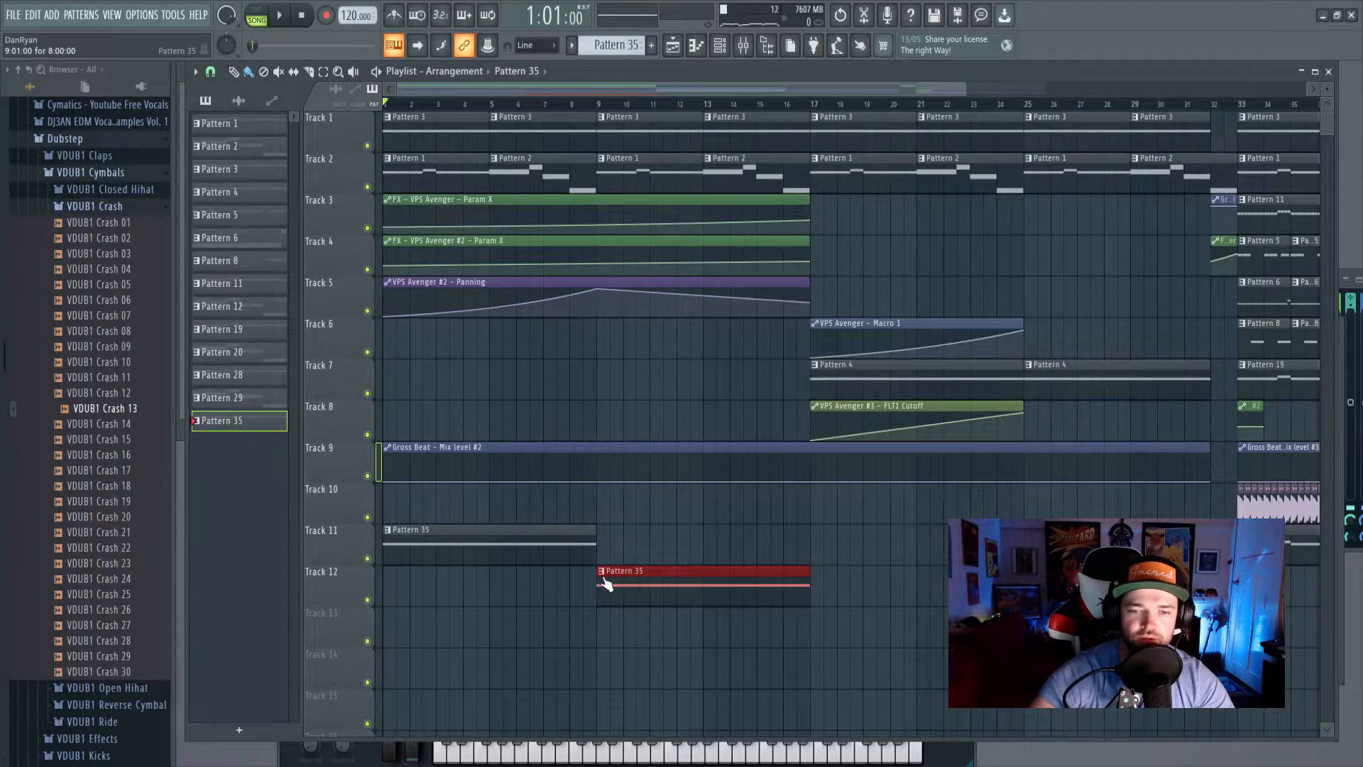
{"action": "double_click", "coordinate": [661, 590]}
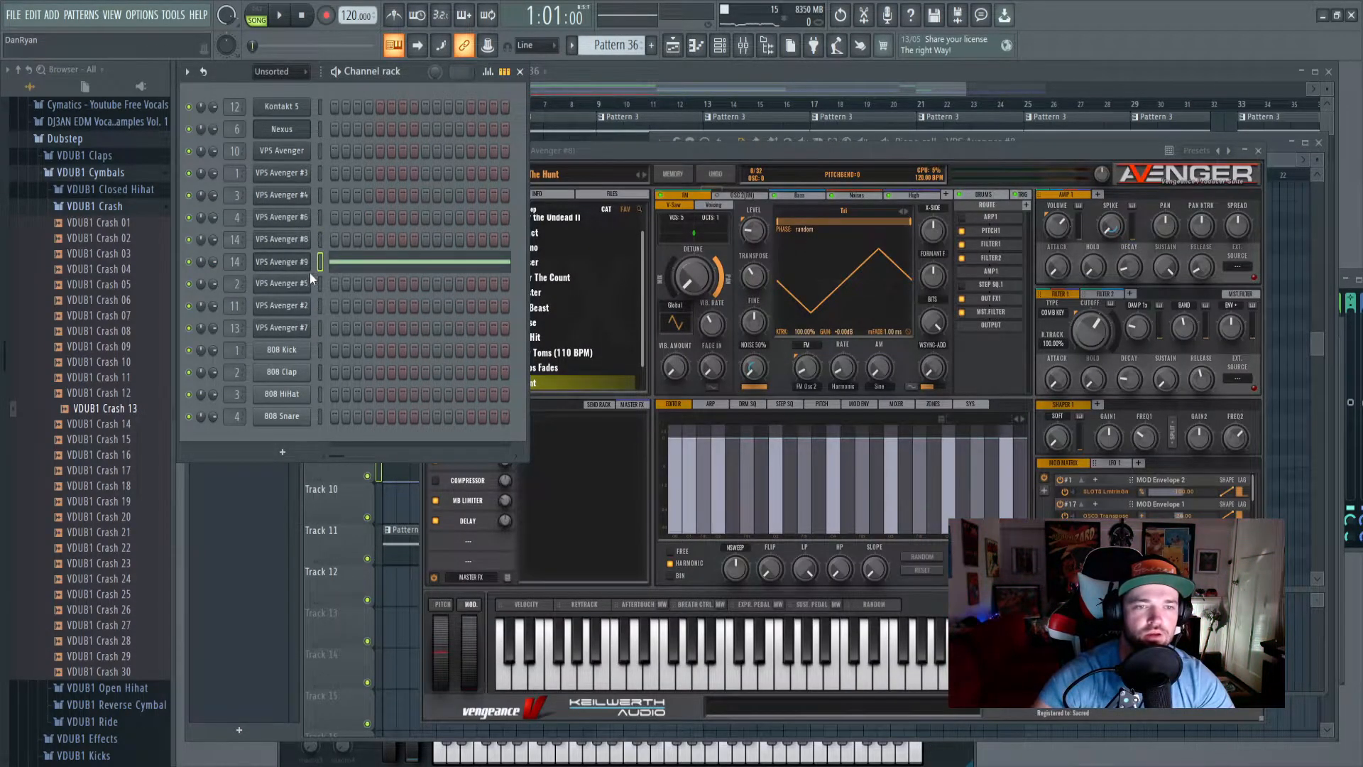
Load the FX Big Impact preset in VPS Avenger #9 and set the channel's root note to F5.
{"action": "left_click", "coordinate": [290, 262]}
{"action": "left_click", "coordinate": [283, 262]}
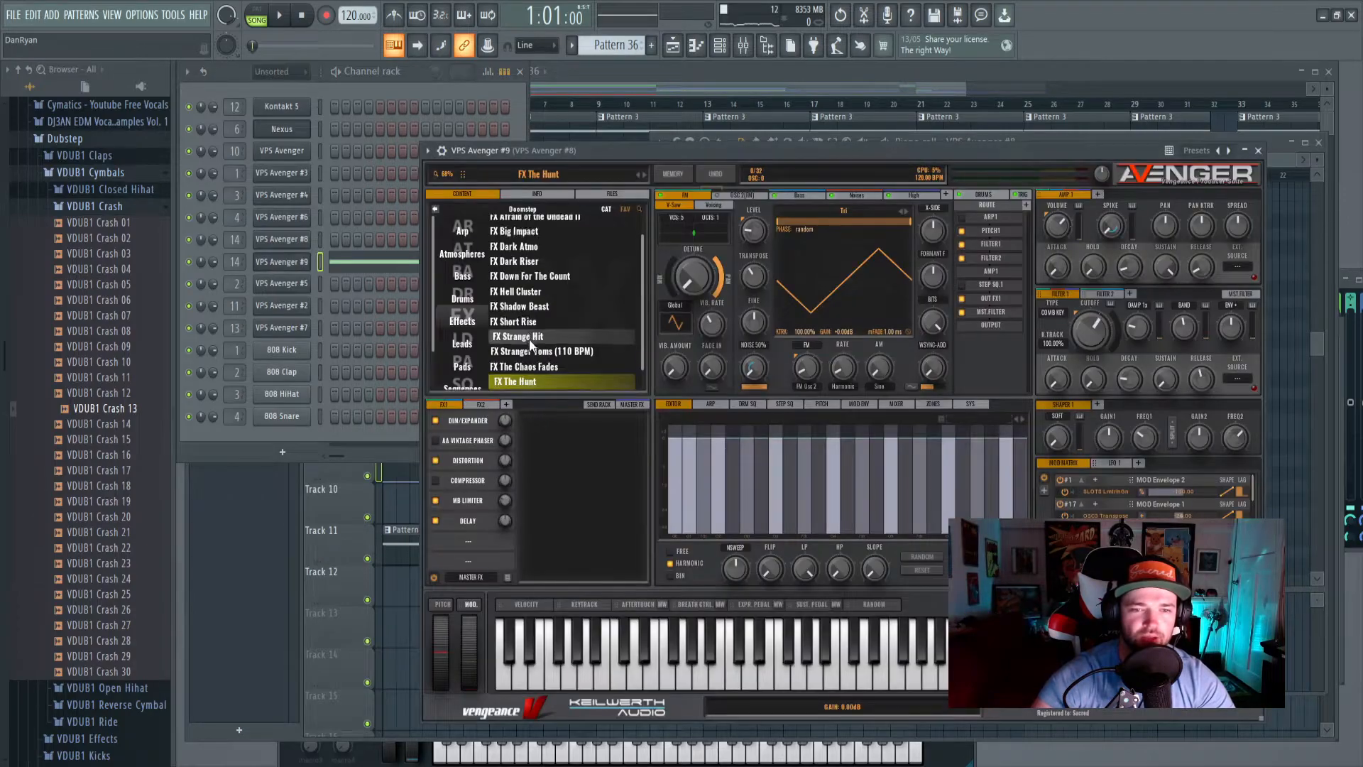
{"action": "scroll", "coordinate": [528, 355], "scroll_direction": "down", "scroll_amount": 2}
{"action": "left_click", "coordinate": [519, 371]}
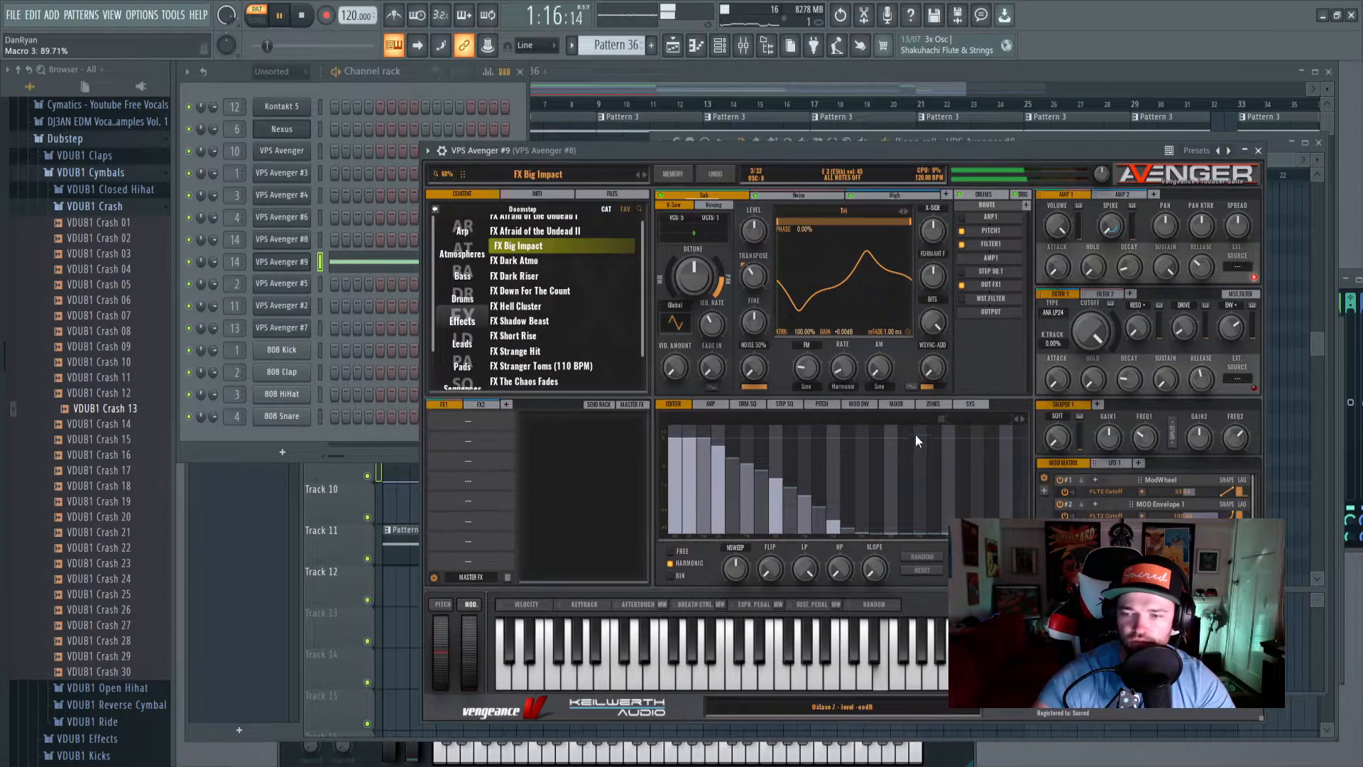
{"action": "left_click", "coordinate": [443, 151]}
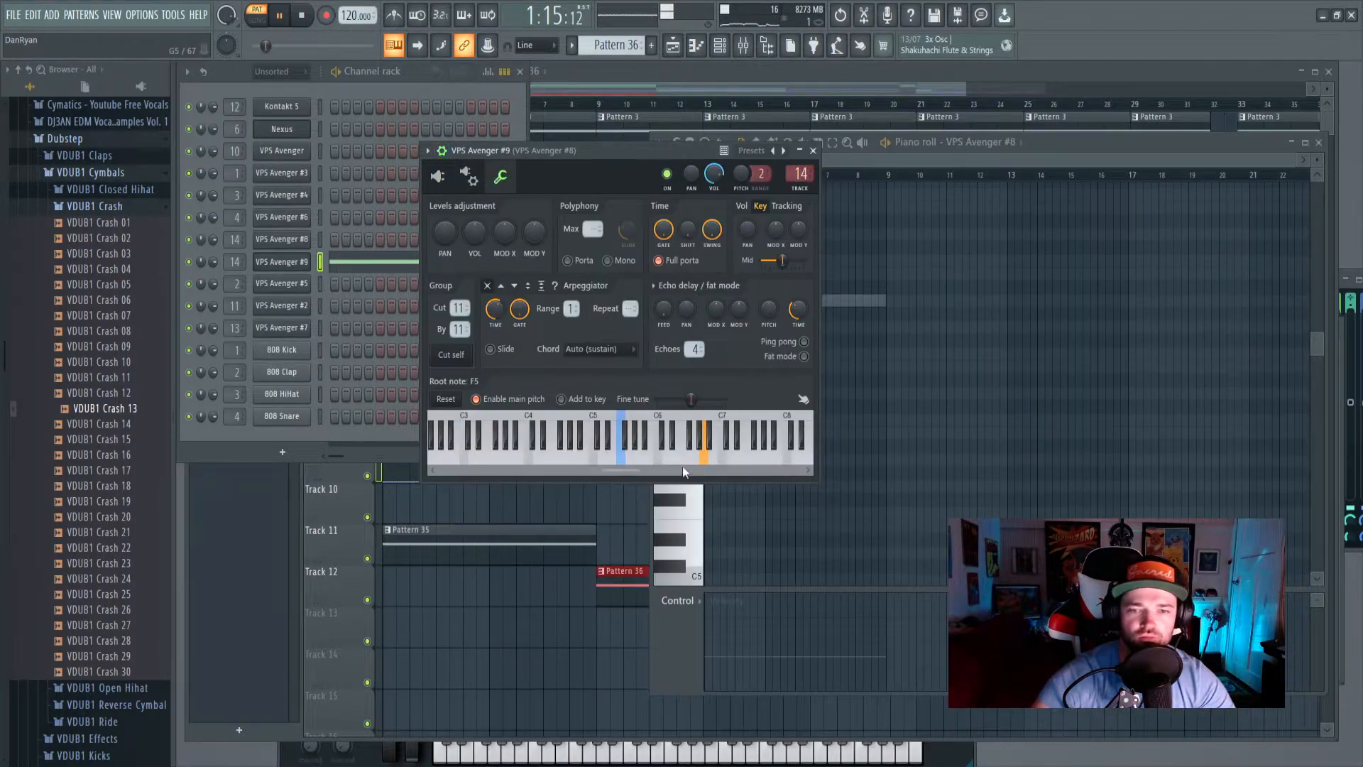
{"action": "left_click", "coordinate": [552, 83]}
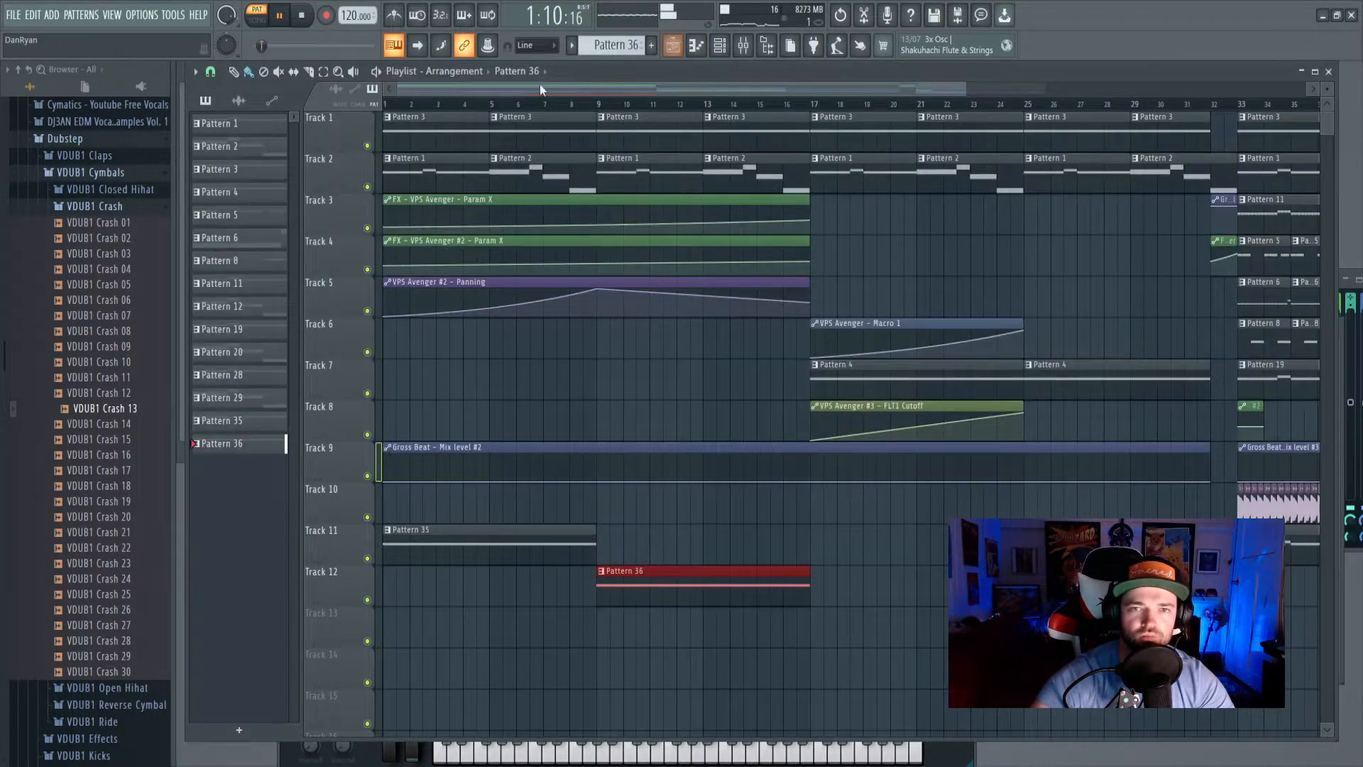
Play the song and route VPS Avenger #9 to mixer track 15 with its volume lowered.
{"action": "left_click", "coordinate": [258, 17]}
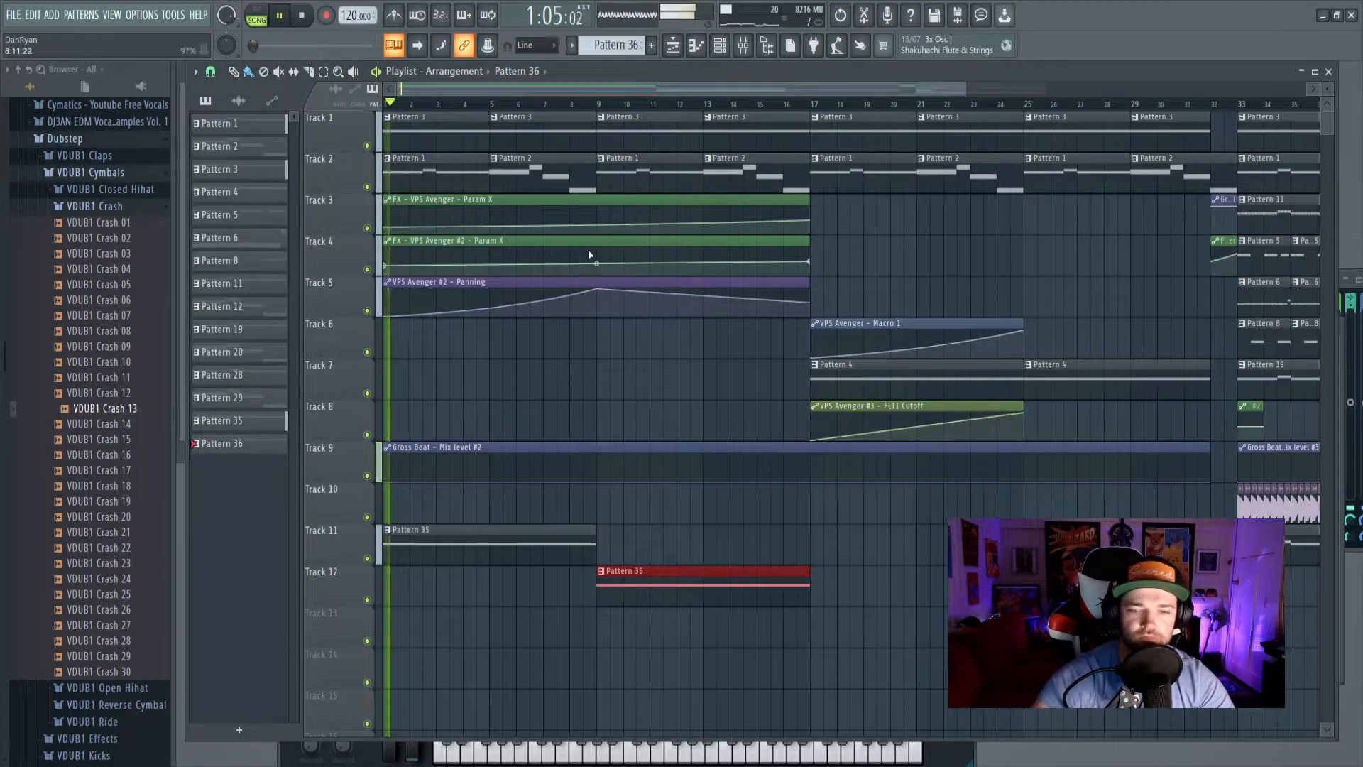
{"action": "left_click", "coordinate": [743, 45]}
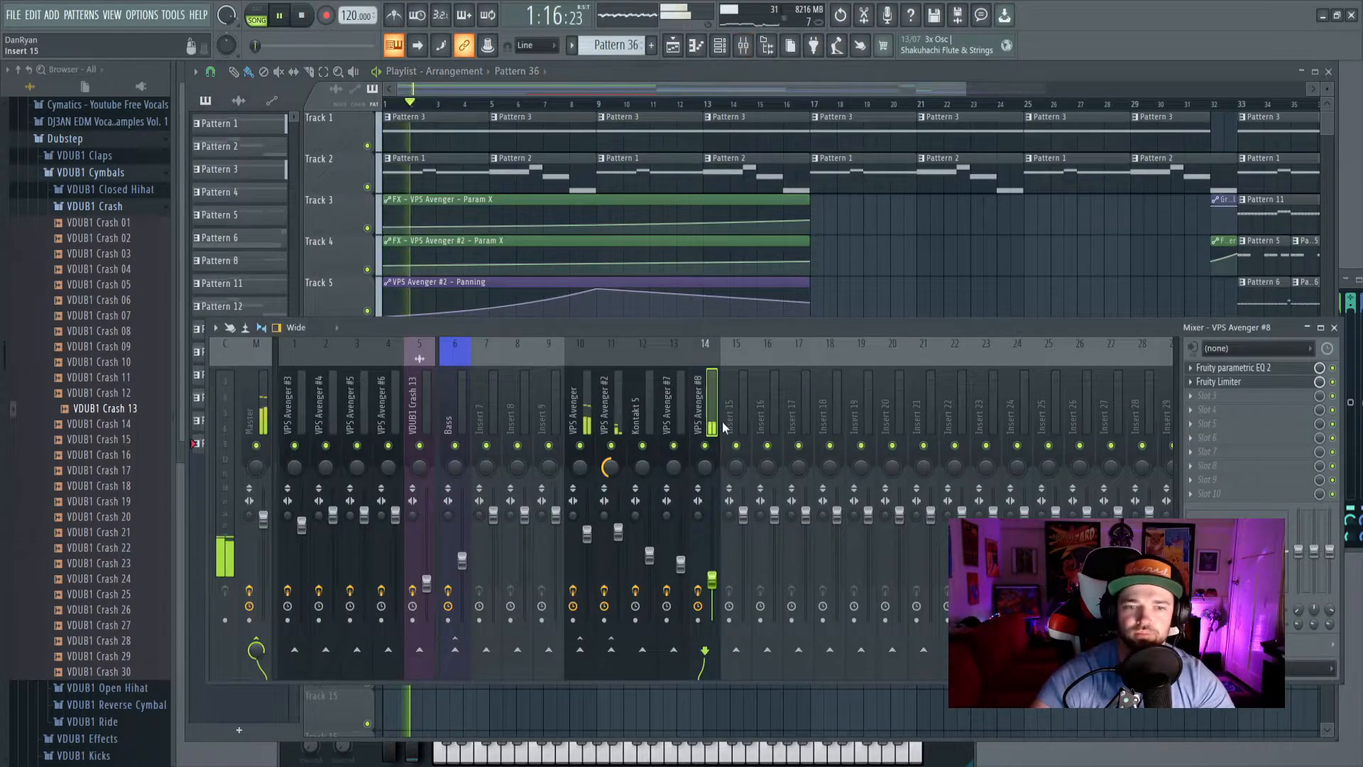
{"action": "left_click", "coordinate": [754, 460]}
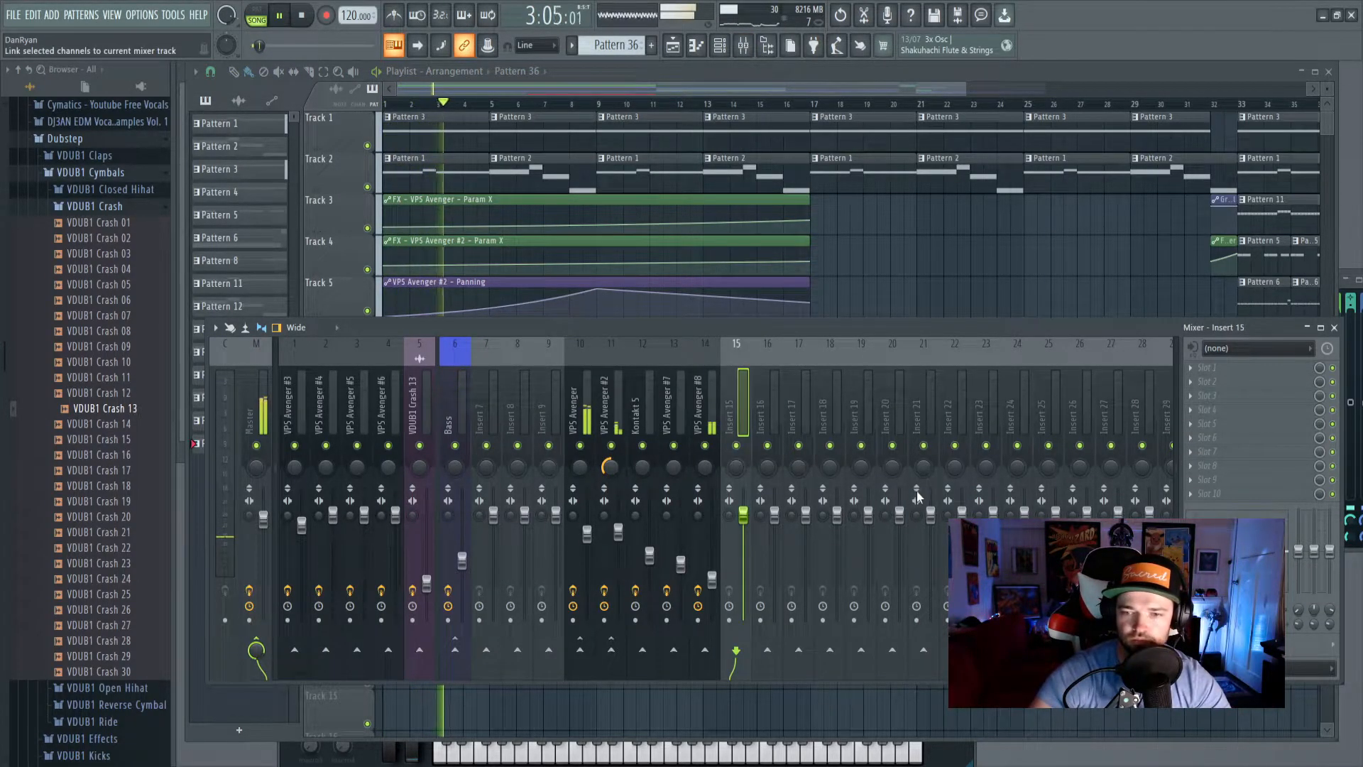
{"action": "key", "text": "ctrl+l"}
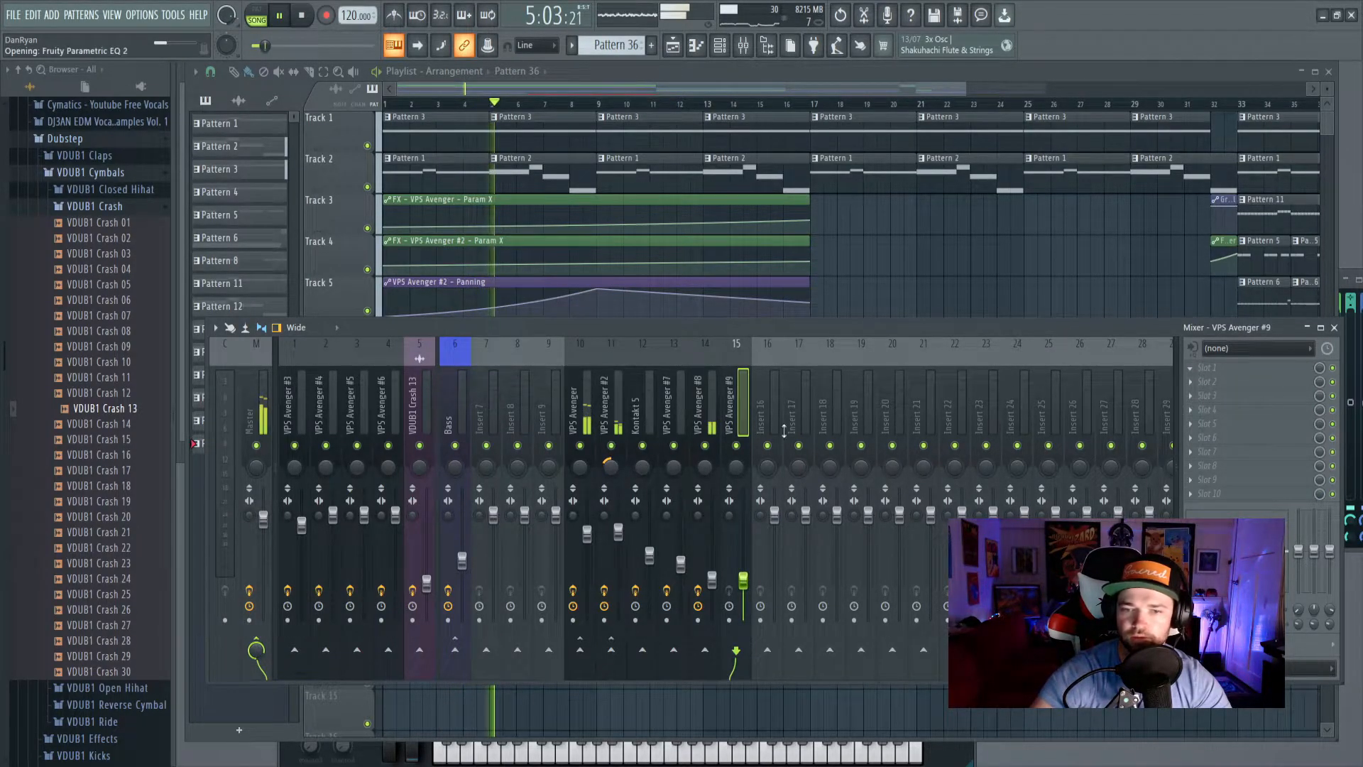
Add Parametric EQ 2 to the VPS Avenger #9 mixer track with a high-pass, a boosted bass band and reduced highs.
{"action": "left_click", "coordinate": [579, 159]}
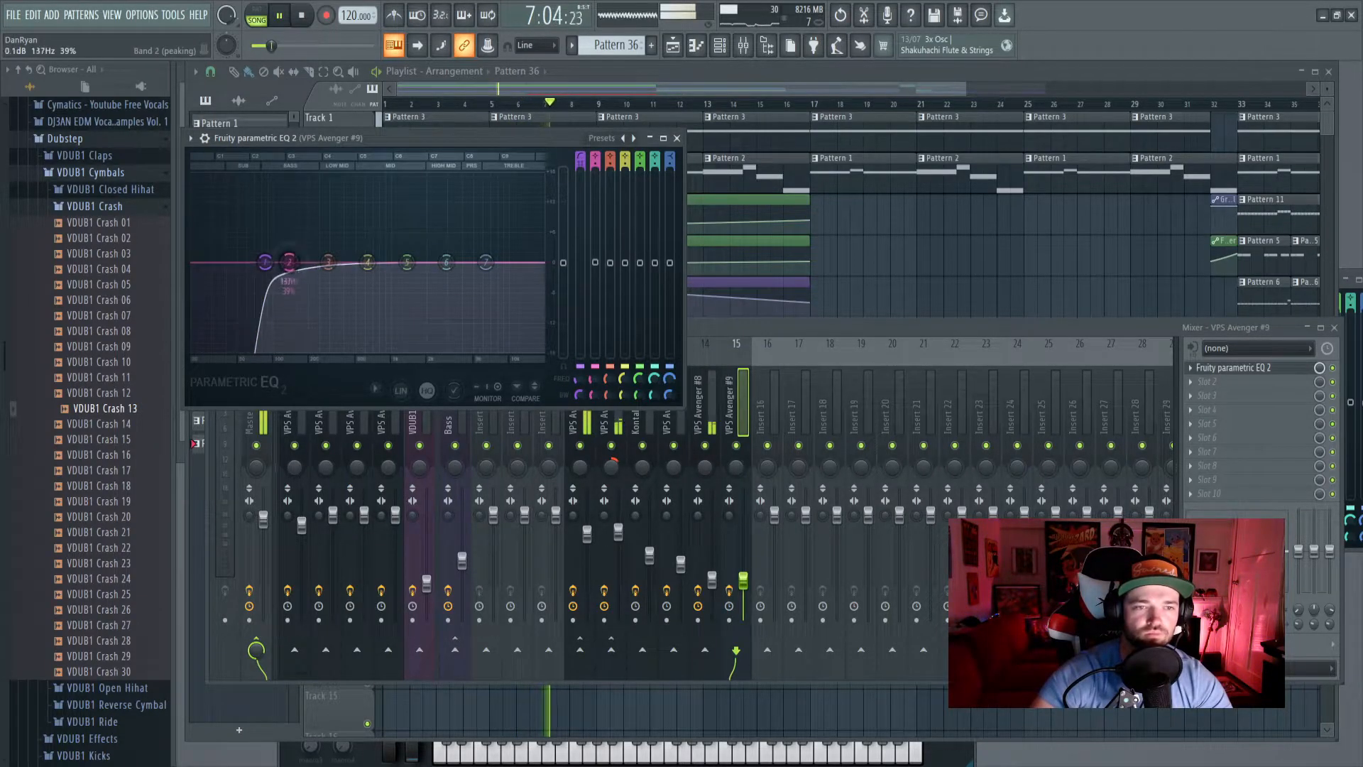
{"action": "left_click_drag", "start_coordinate": [290, 262], "coordinate": [293, 237]}
{"action": "left_click_drag", "start_coordinate": [446, 263], "coordinate": [478, 291]}
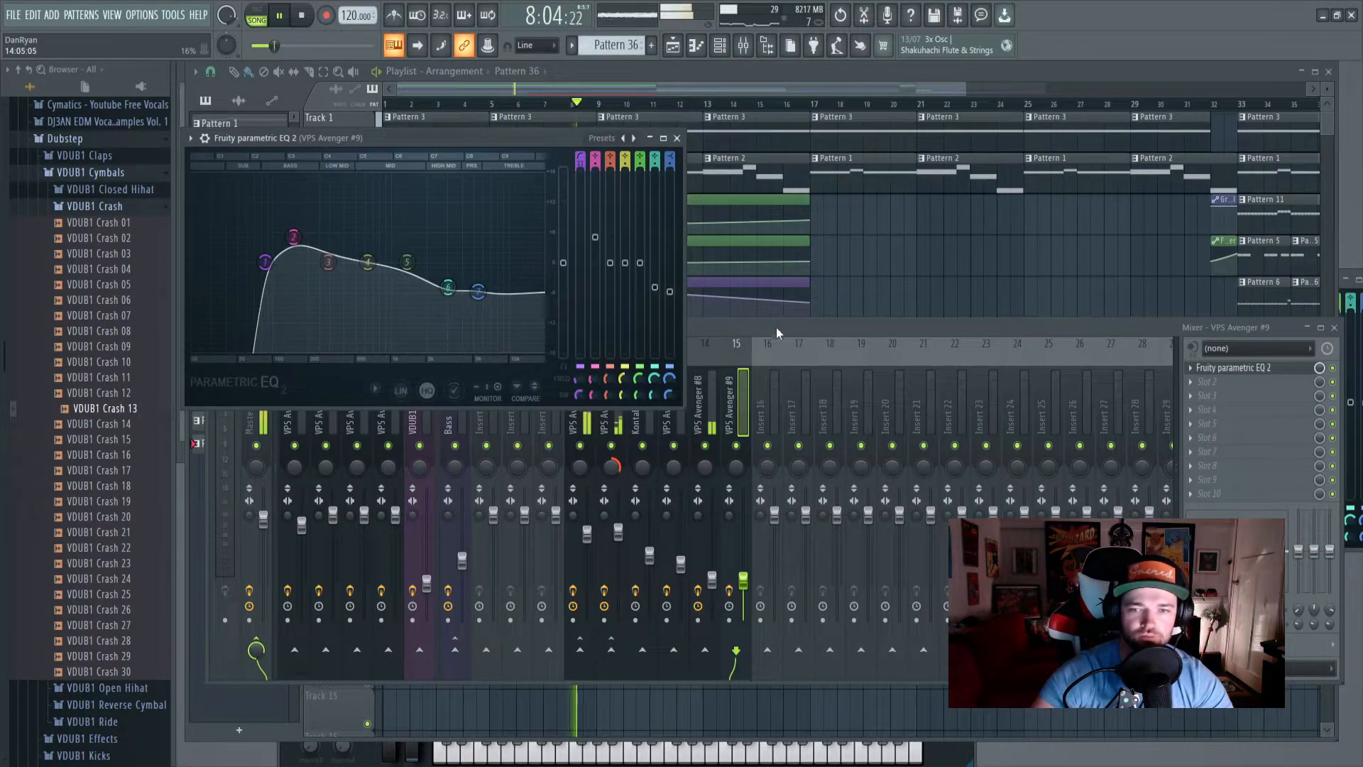
{"action": "left_click", "coordinate": [788, 329]}
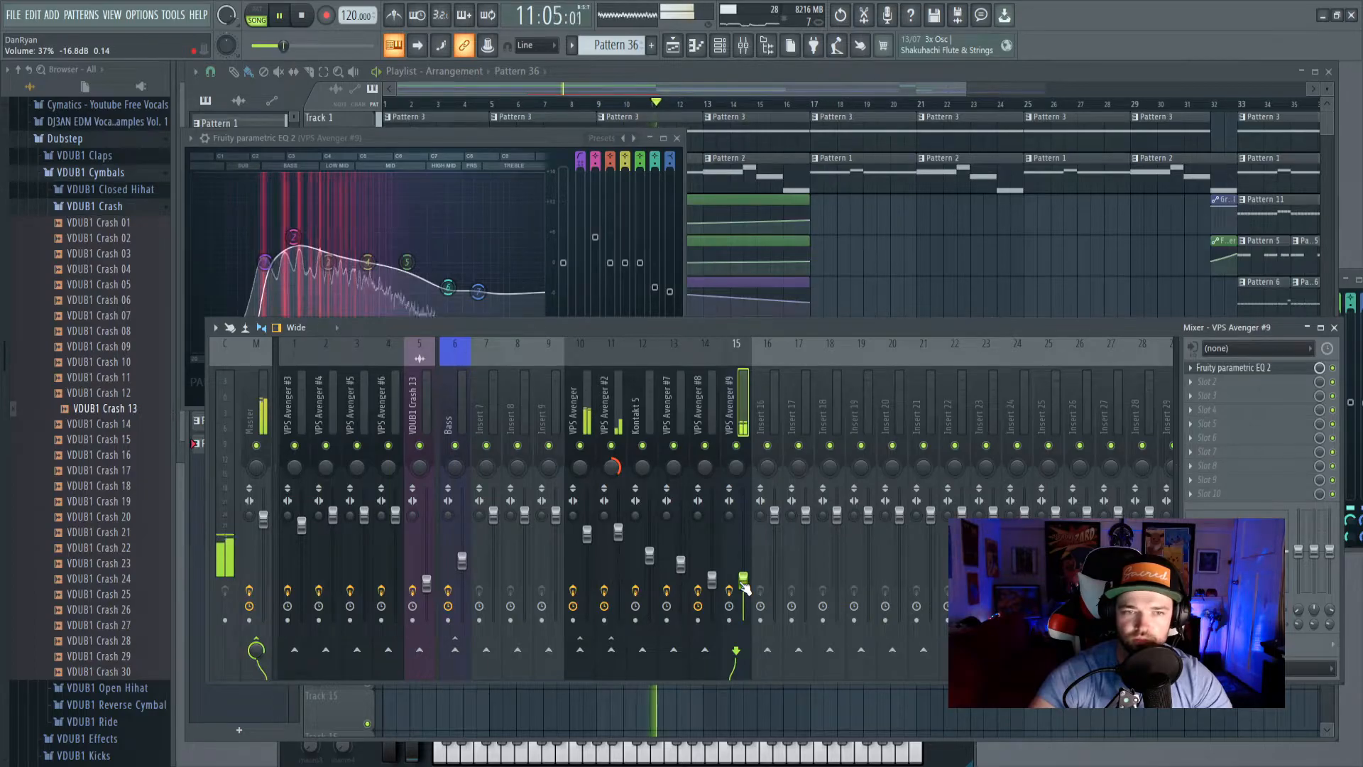
{"action": "left_click_drag", "start_coordinate": [293, 237], "coordinate": [292, 241]}
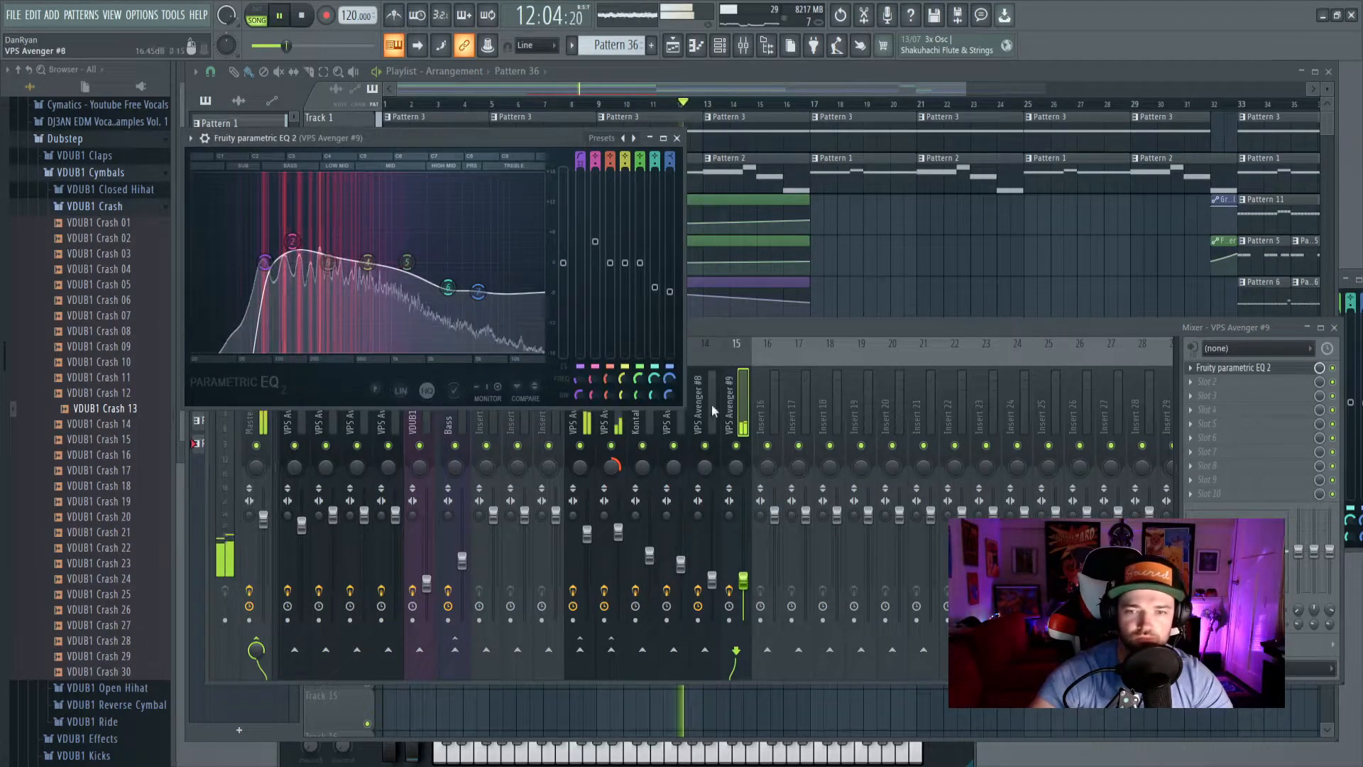
Create the empty Pattern 37 and place it at bar 15 on Track 13.
{"action": "left_click", "coordinate": [781, 333]}
{"action": "left_click", "coordinate": [721, 73]}
{"action": "left_click_drag", "start_coordinate": [712, 88], "coordinate": [881, 127]}
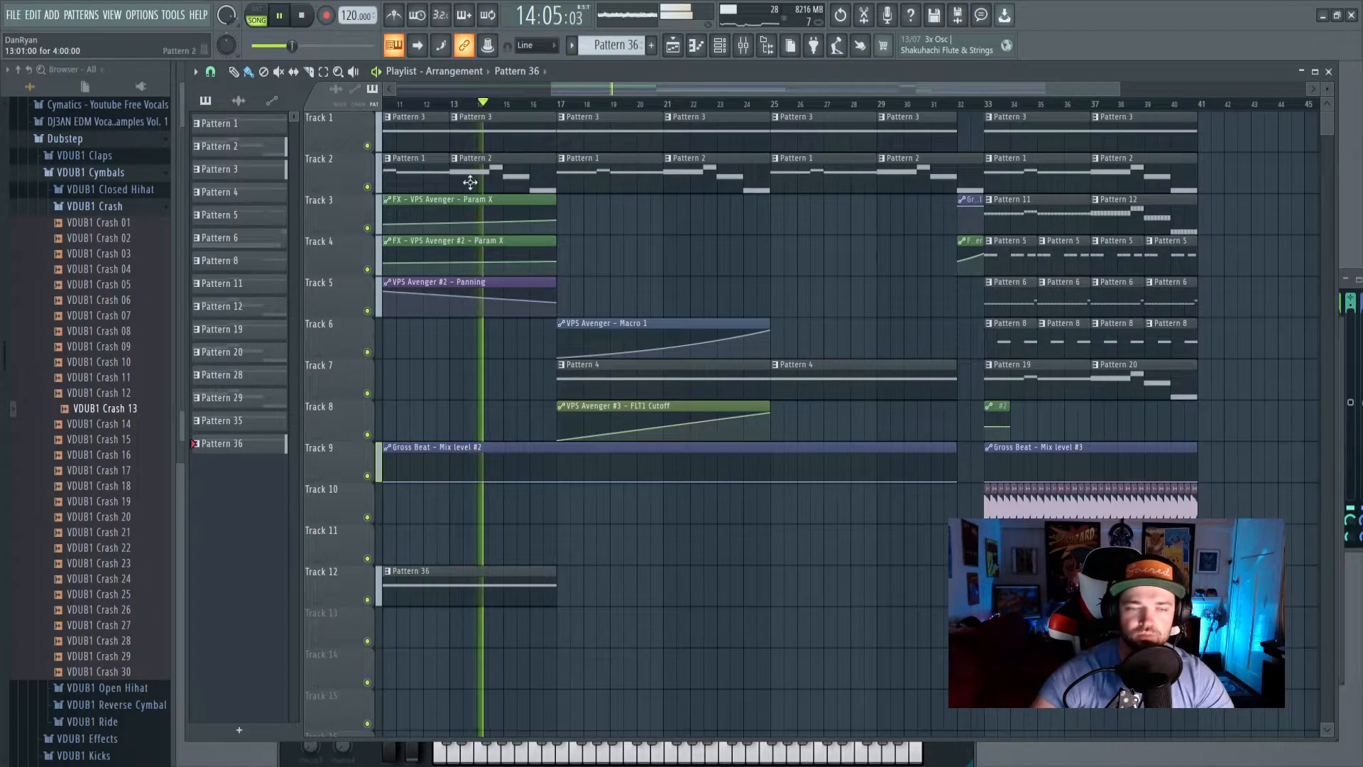
{"action": "key", "text": "F4"}
{"action": "left_click", "coordinate": [505, 628]}
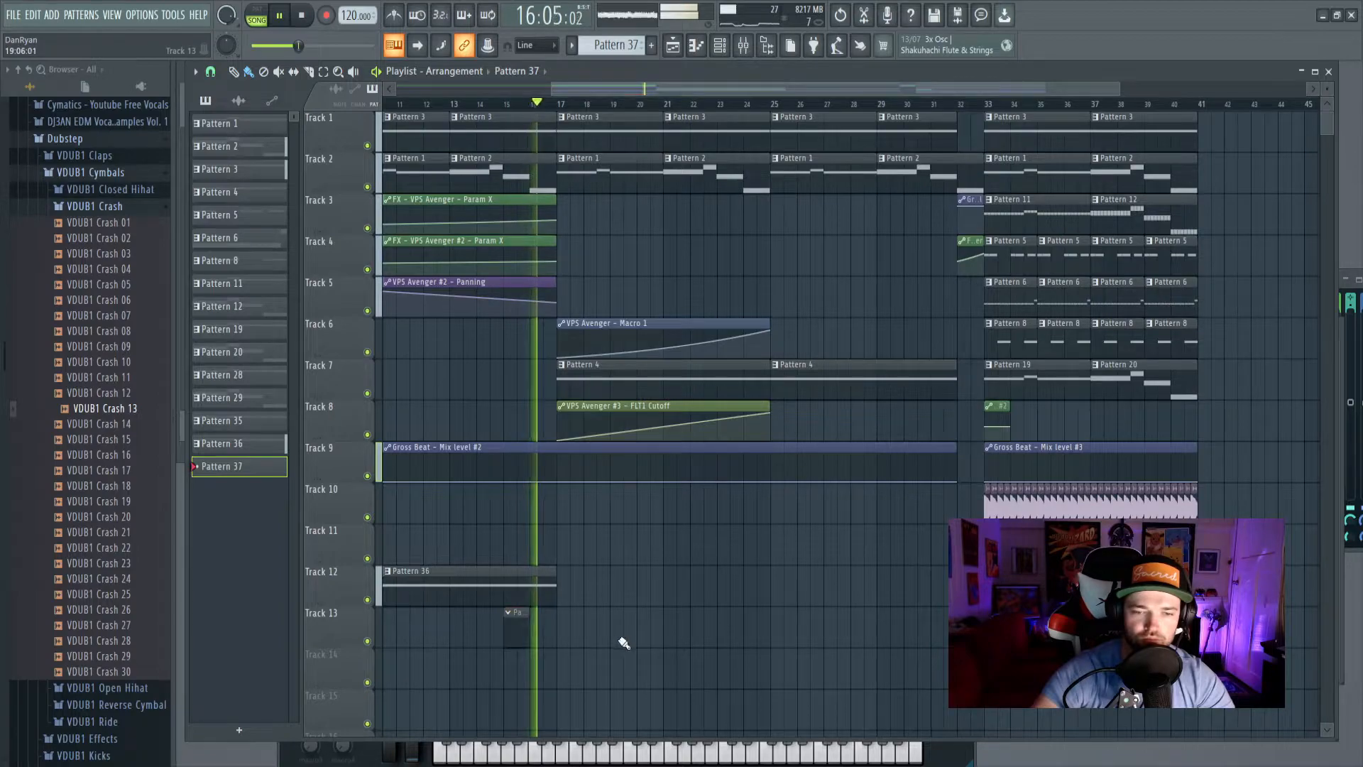
{"action": "key", "text": "F6"}
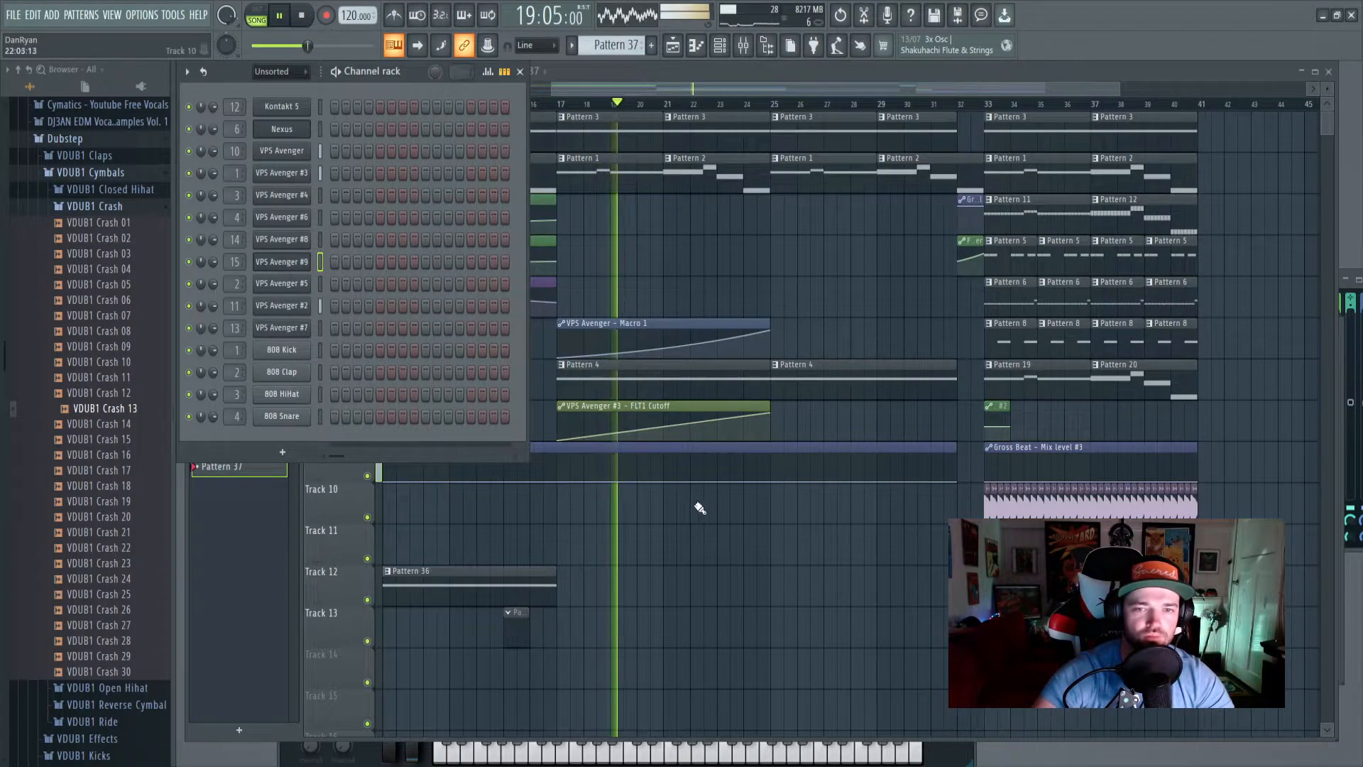
{"action": "key", "text": "F5"}
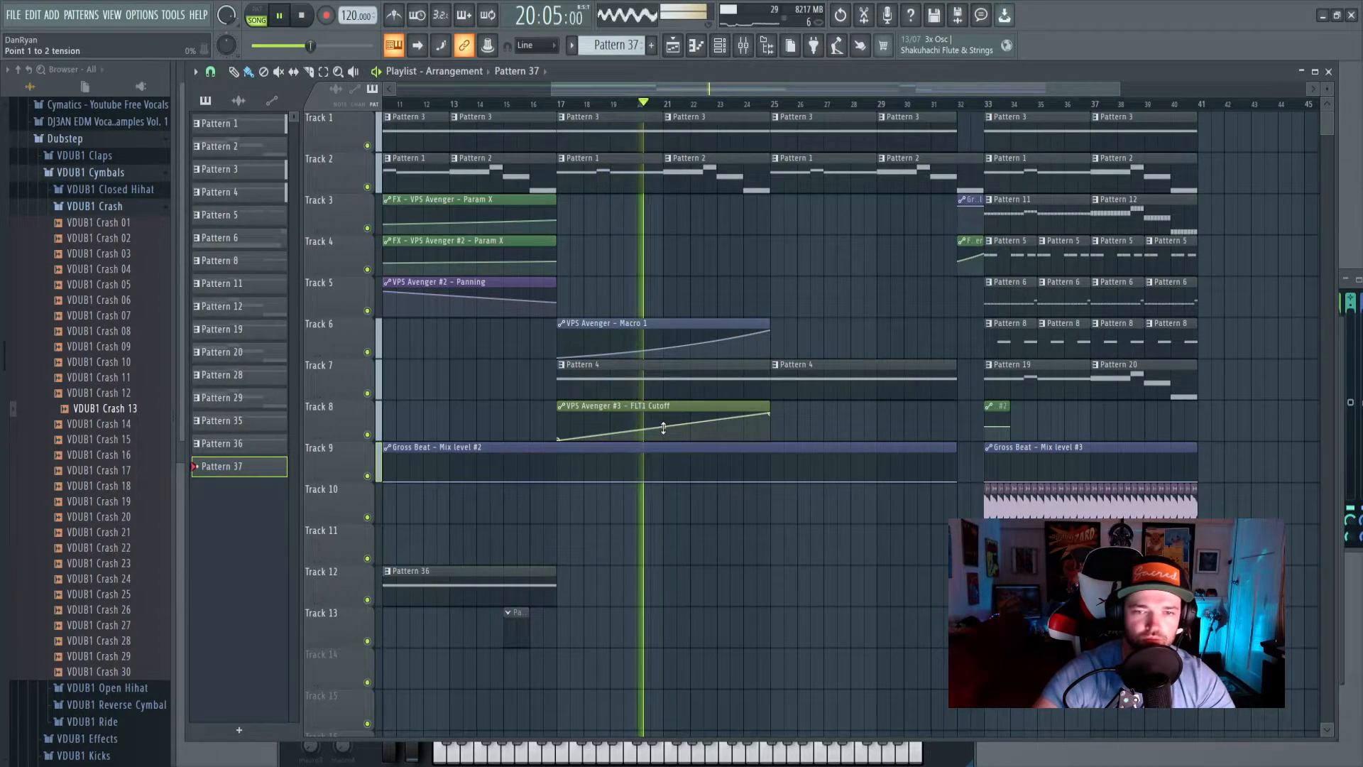
Bend the VPS Avenger #3 FLT1 Cutoff and VPS Avenger Macro 1 automation curves so they rise more slowly at first.
{"action": "left_click_drag", "start_coordinate": [664, 425], "coordinate": [664, 435]}
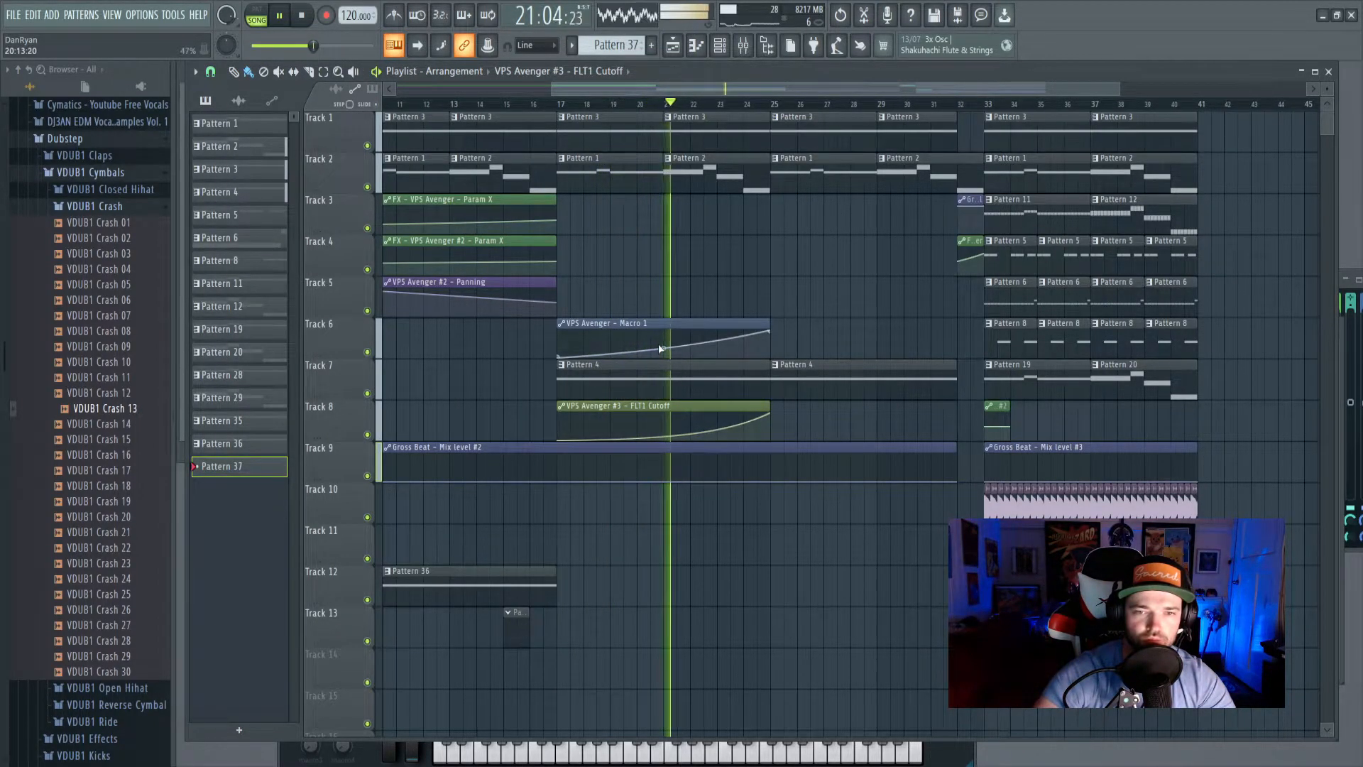
{"action": "left_click_drag", "start_coordinate": [663, 350], "coordinate": [663, 354]}
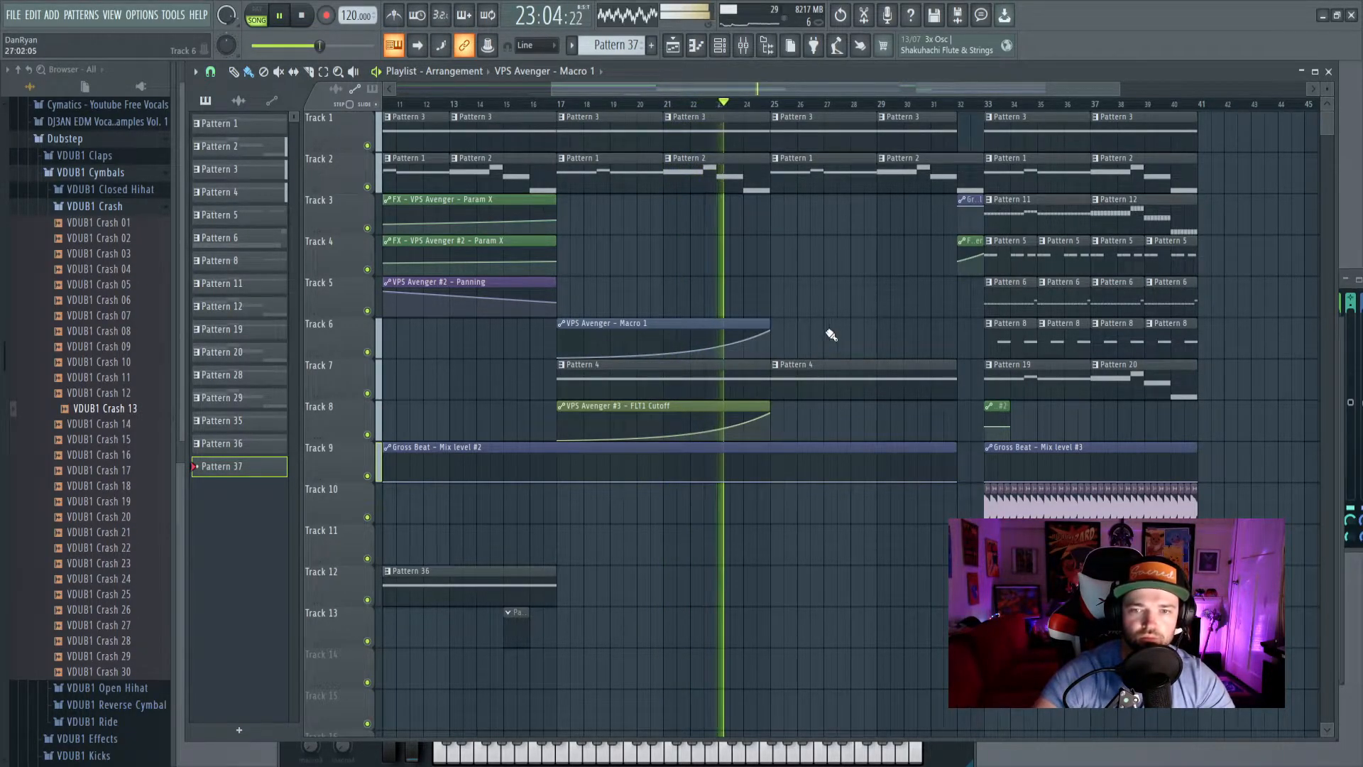
Place a copy of Pattern 35 at bar 25 on Track 11.
{"action": "left_click_drag", "start_coordinate": [709, 86], "coordinate": [740, 93]}
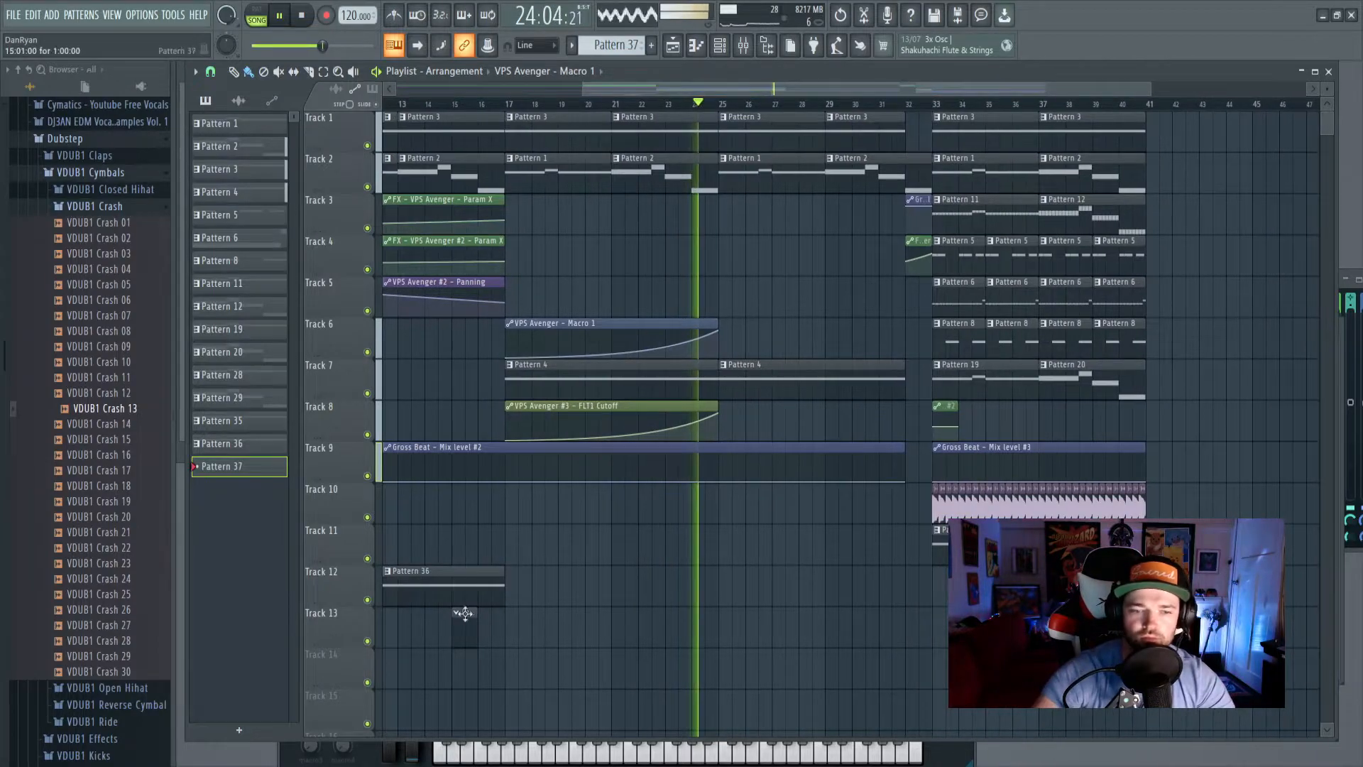
{"action": "left_click_drag", "start_coordinate": [612, 91], "coordinate": [426, 92]}
{"action": "left_click", "coordinate": [481, 551]}
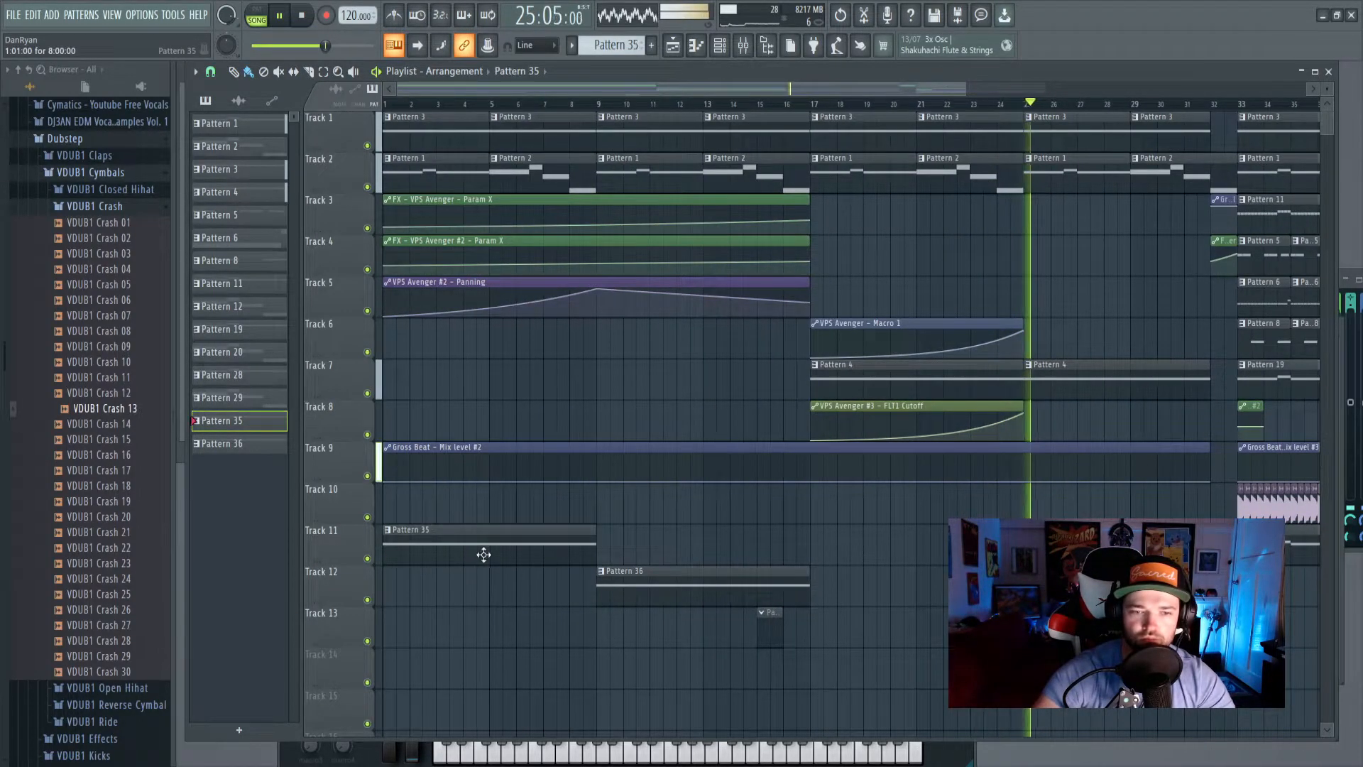
{"action": "key", "text": "space"}
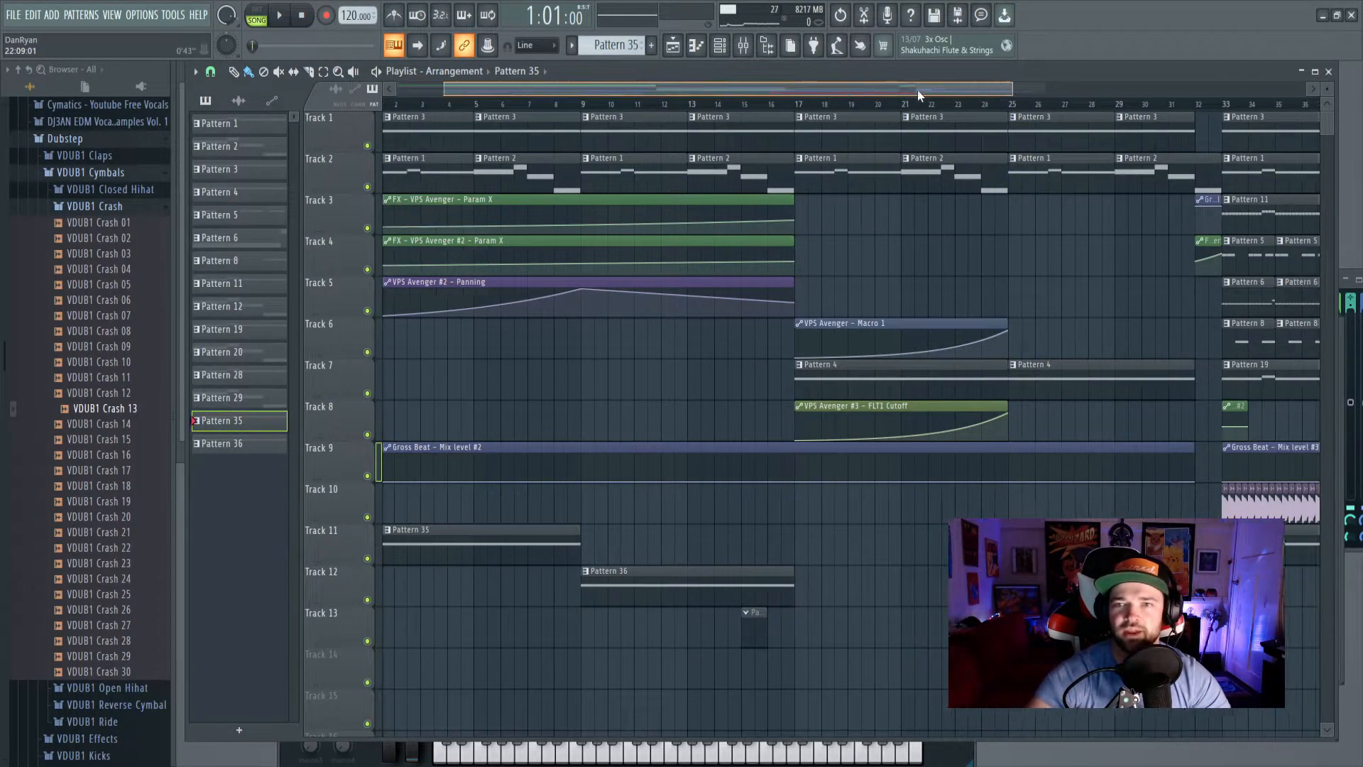
{"action": "scroll", "coordinate": [893, 88], "scroll_direction": "right", "scroll_amount": 4}
{"action": "key", "text": "space"}
{"action": "scroll", "coordinate": [957, 100], "scroll_direction": "right", "scroll_amount": 3}
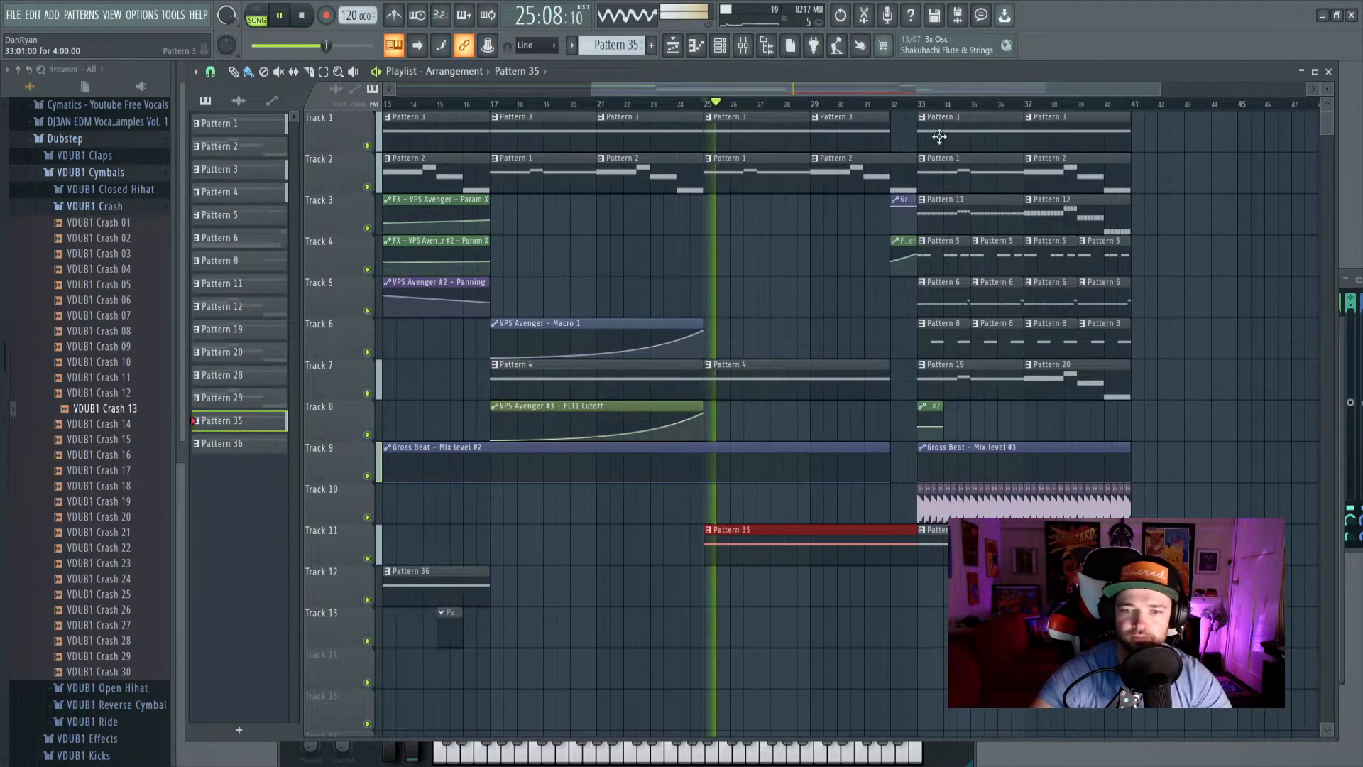
Lower the VPS Avenger #8 mixer volume to about 46% and trim the copied Pattern 35 to end at bar 32.
{"action": "left_click", "coordinate": [742, 45]}
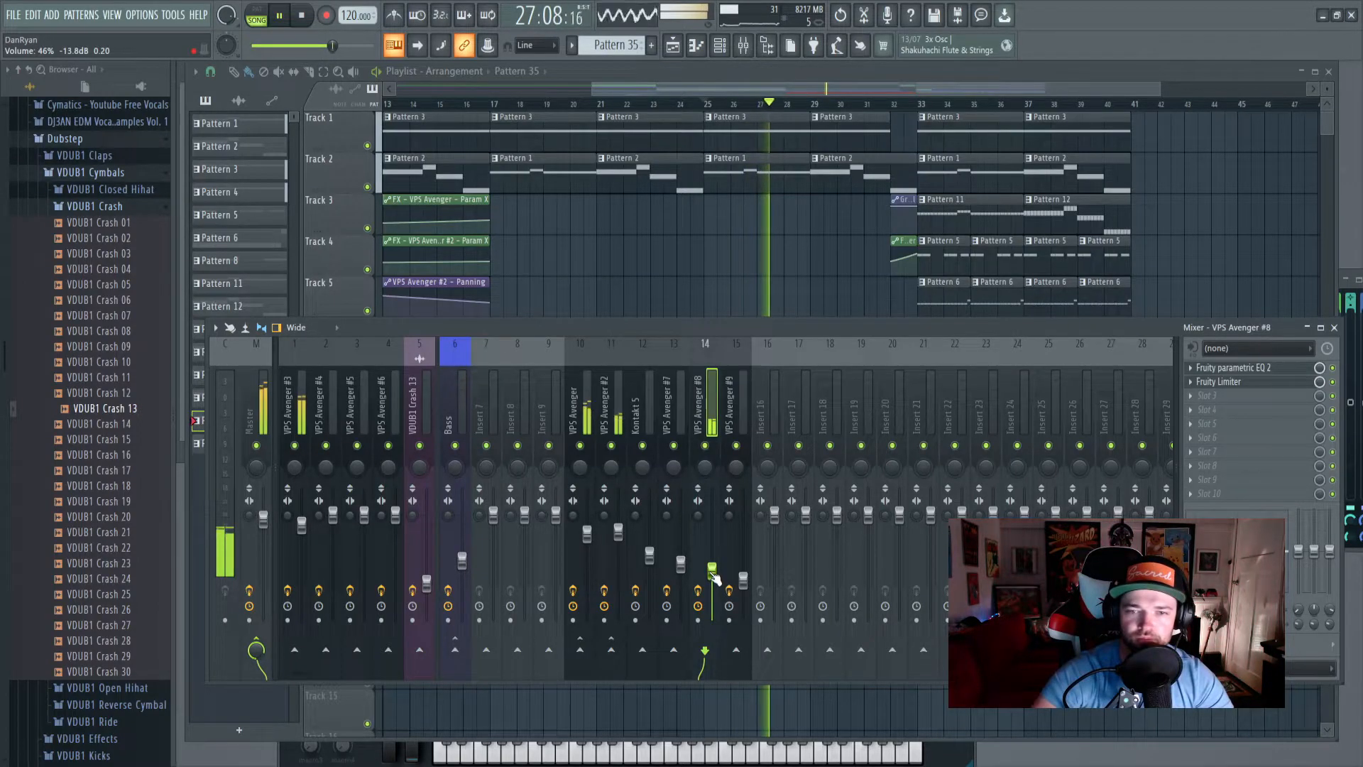
{"action": "left_click_drag", "start_coordinate": [845, 90], "coordinate": [949, 101]}
{"action": "scroll", "coordinate": [673, 108], "scroll_direction": "up", "scroll_amount": 2}
{"action": "left_click_drag", "start_coordinate": [805, 90], "coordinate": [860, 105]}
{"action": "left_click", "coordinate": [602, 678], "text": "ctrl"}
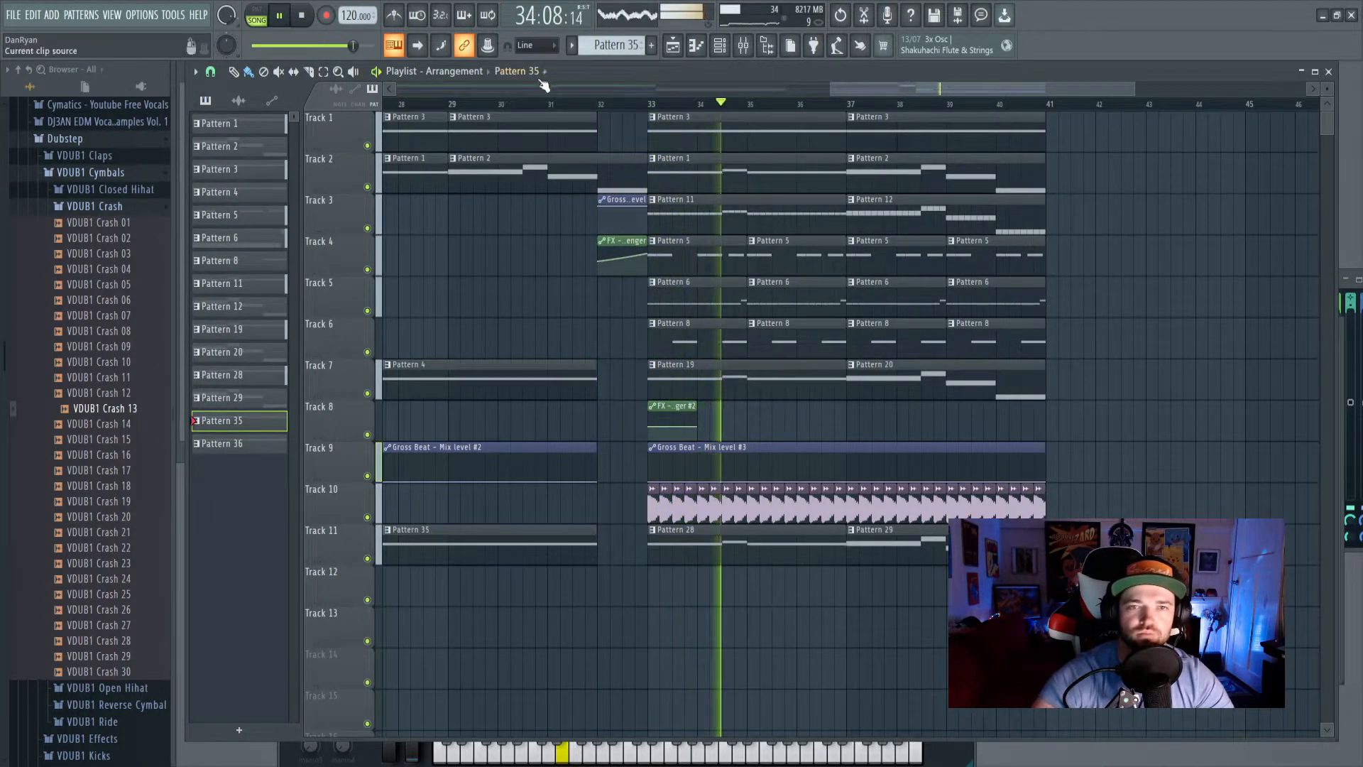
Play the transition from bar 31 into the section starting at bar 33.
{"action": "left_click", "coordinate": [554, 104]}
{"action": "scroll", "coordinate": [555, 104], "scroll_direction": "up", "scroll_amount": 3}
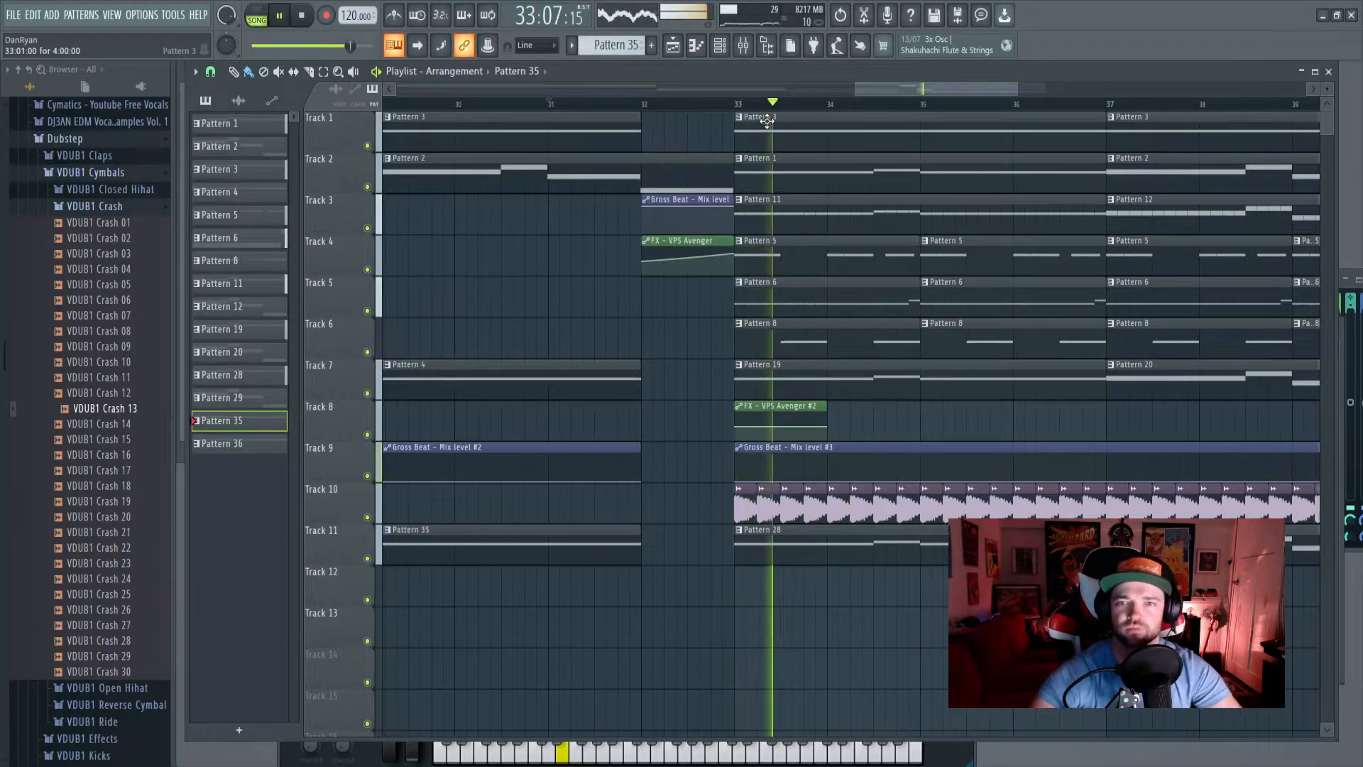
{"action": "scroll", "coordinate": [753, 213], "scroll_direction": "down", "scroll_amount": 2}
{"action": "key", "text": "space"}
{"action": "scroll", "coordinate": [707, 286], "scroll_direction": "down", "scroll_amount": 5}
{"action": "scroll", "coordinate": [1146, 311], "scroll_direction": "up", "scroll_amount": 2}
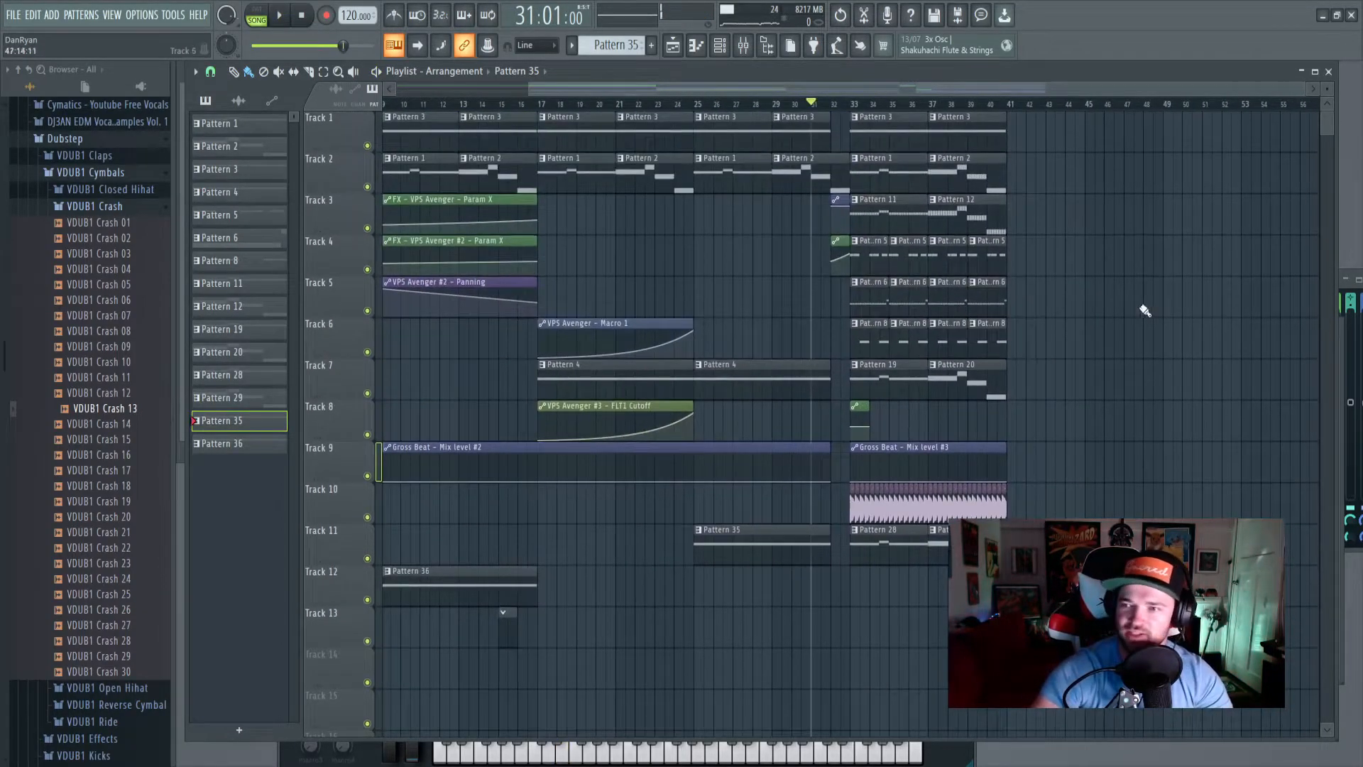
{"action": "key", "text": "space"}
{"action": "scroll", "coordinate": [544, 106], "scroll_direction": "up", "scroll_amount": 2}
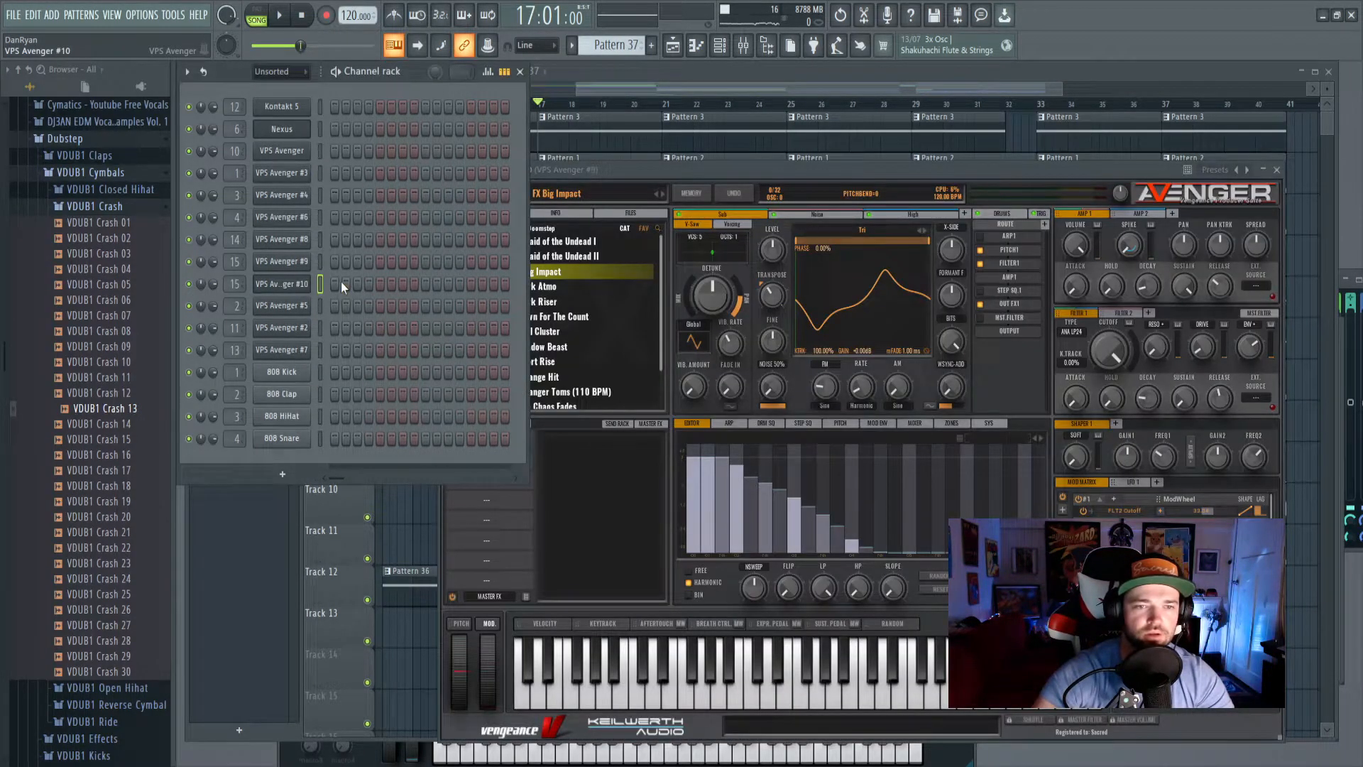
Load the Doomstep voice preset VO Church Choir 3 in VPS Avenger #10 and add a long A5 note to Pattern 37.
{"action": "left_click", "coordinate": [298, 286]}
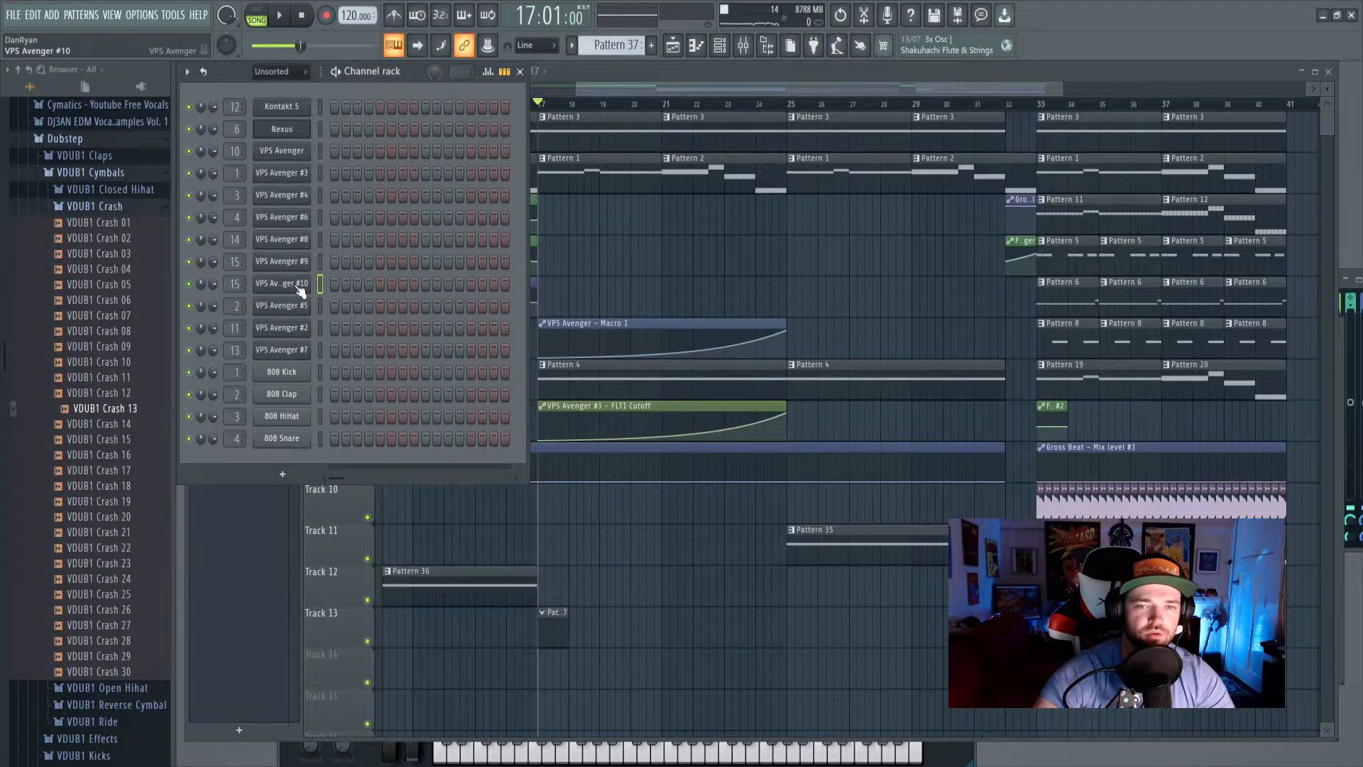
{"action": "left_click", "coordinate": [297, 286]}
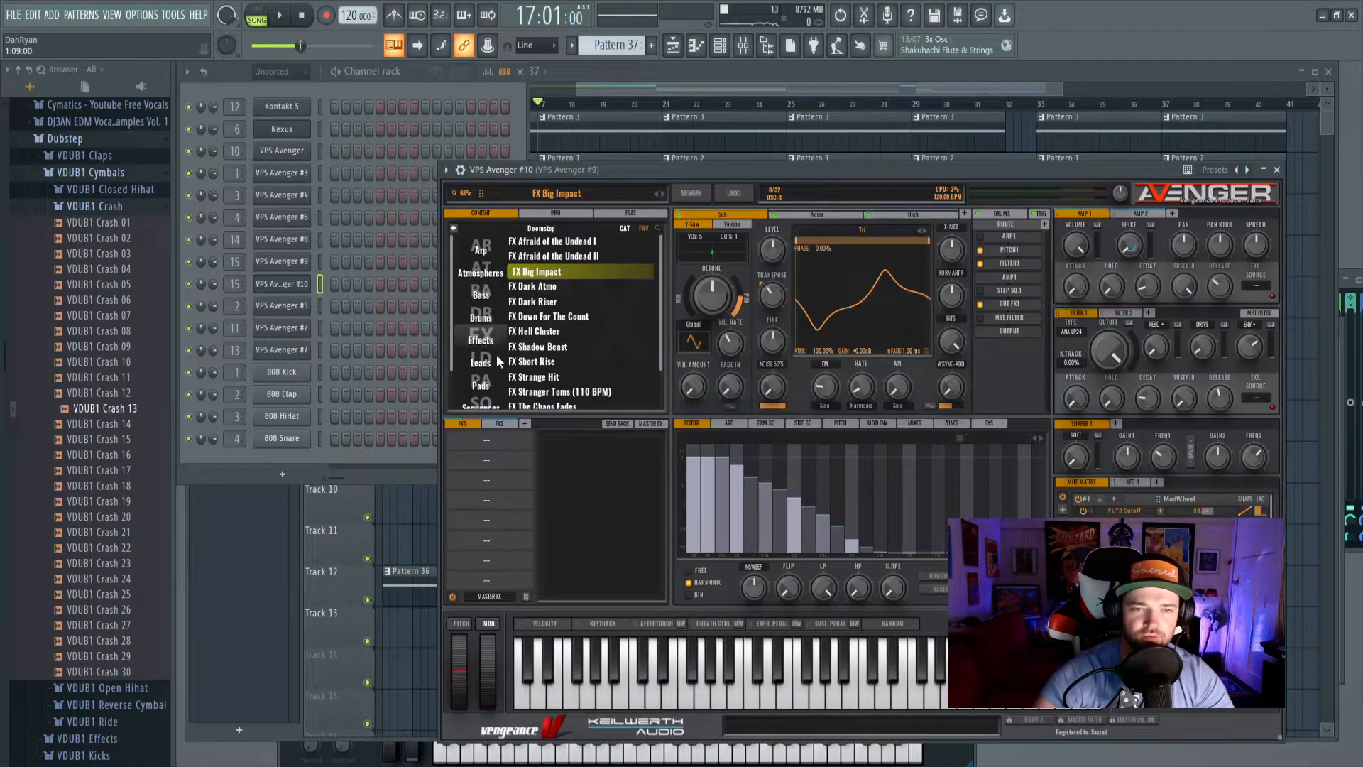
{"action": "scroll", "coordinate": [495, 381], "scroll_direction": "down", "scroll_amount": 1}
{"action": "left_click", "coordinate": [487, 399]}
{"action": "left_click", "coordinate": [563, 303]}
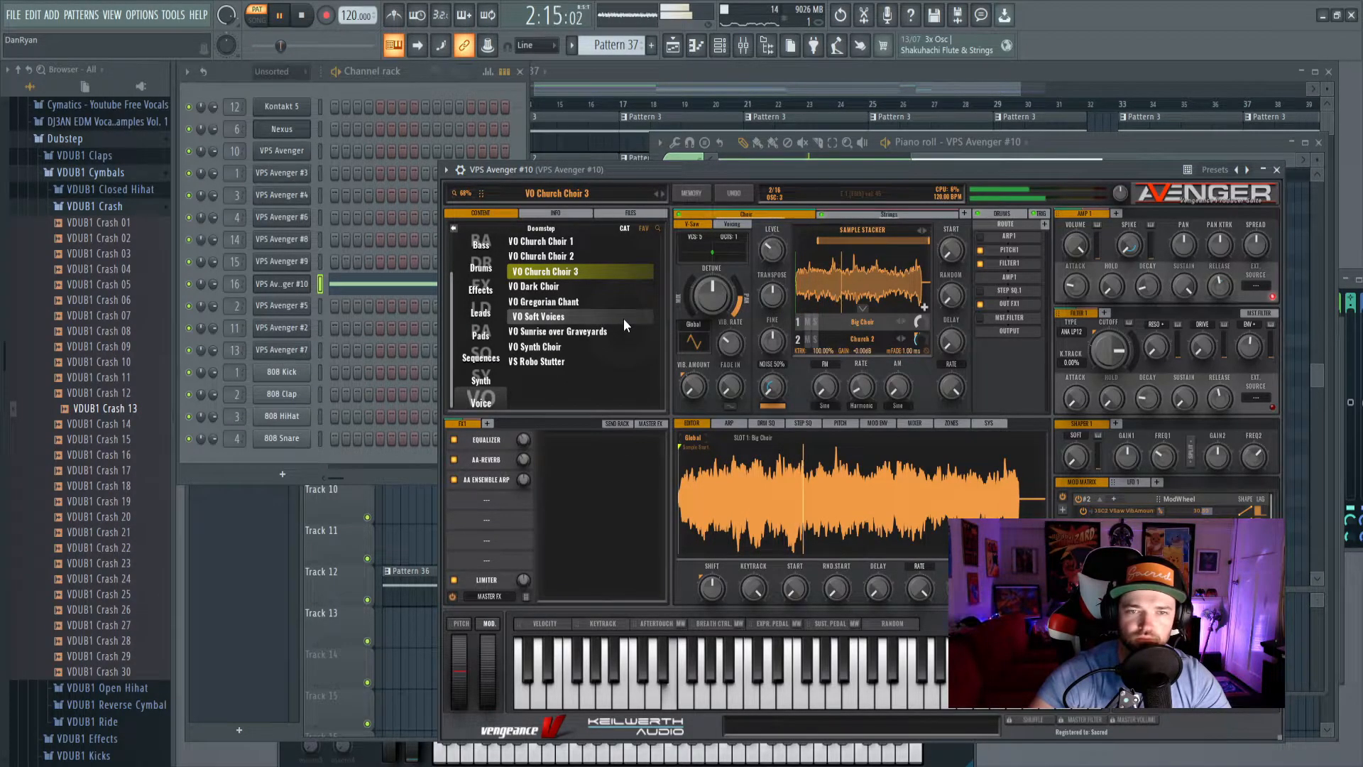
Play the song and route VPS Avenger #10 to mixer track 16 with its volume lowered.
{"action": "left_click", "coordinate": [709, 90]}
{"action": "key", "text": "l"}
{"action": "key", "text": "F9"}
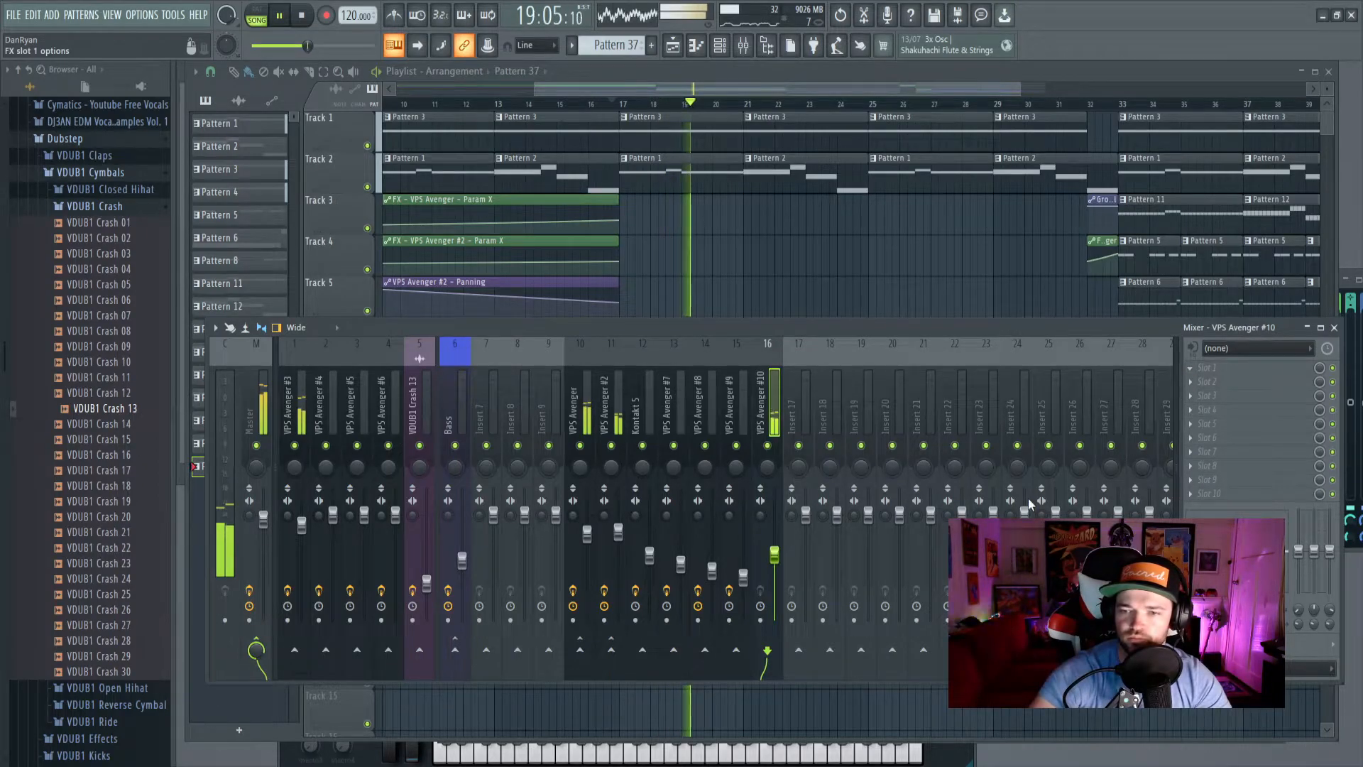
Add Parametric EQ 2 to the VPS Avenger #10 track with a high-pass, raised highs and a boost of about 1.9 dB at 648 Hz.
{"action": "left_click_drag", "start_coordinate": [615, 193], "coordinate": [616, 205]}
{"action": "left_click_drag", "start_coordinate": [616, 204], "coordinate": [616, 192]}
{"action": "left_click_drag", "start_coordinate": [617, 417], "coordinate": [616, 398]}
{"action": "left_click_drag", "start_coordinate": [484, 301], "coordinate": [511, 285]}
{"action": "left_click_drag", "start_coordinate": [476, 306], "coordinate": [476, 303]}
{"action": "left_click_drag", "start_coordinate": [405, 301], "coordinate": [405, 291]}
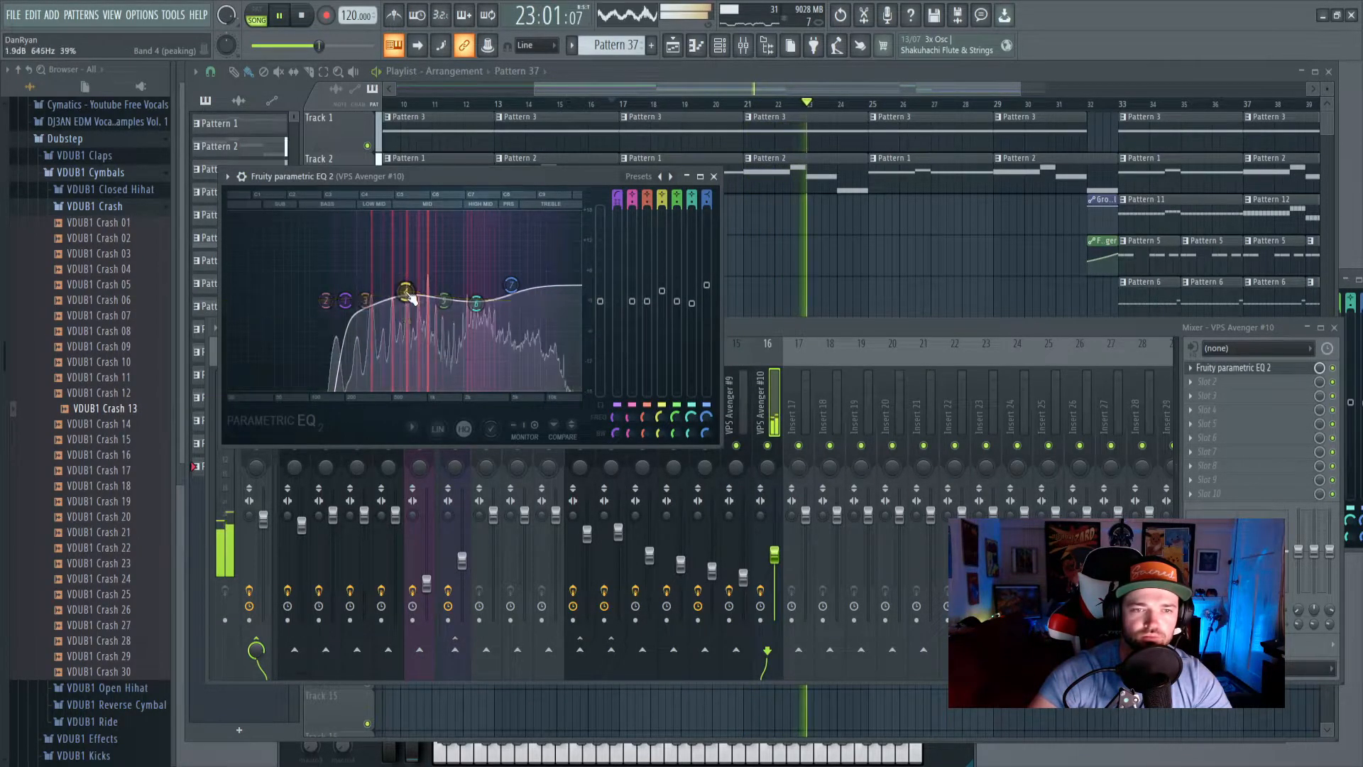
{"action": "left_click", "coordinate": [777, 326]}
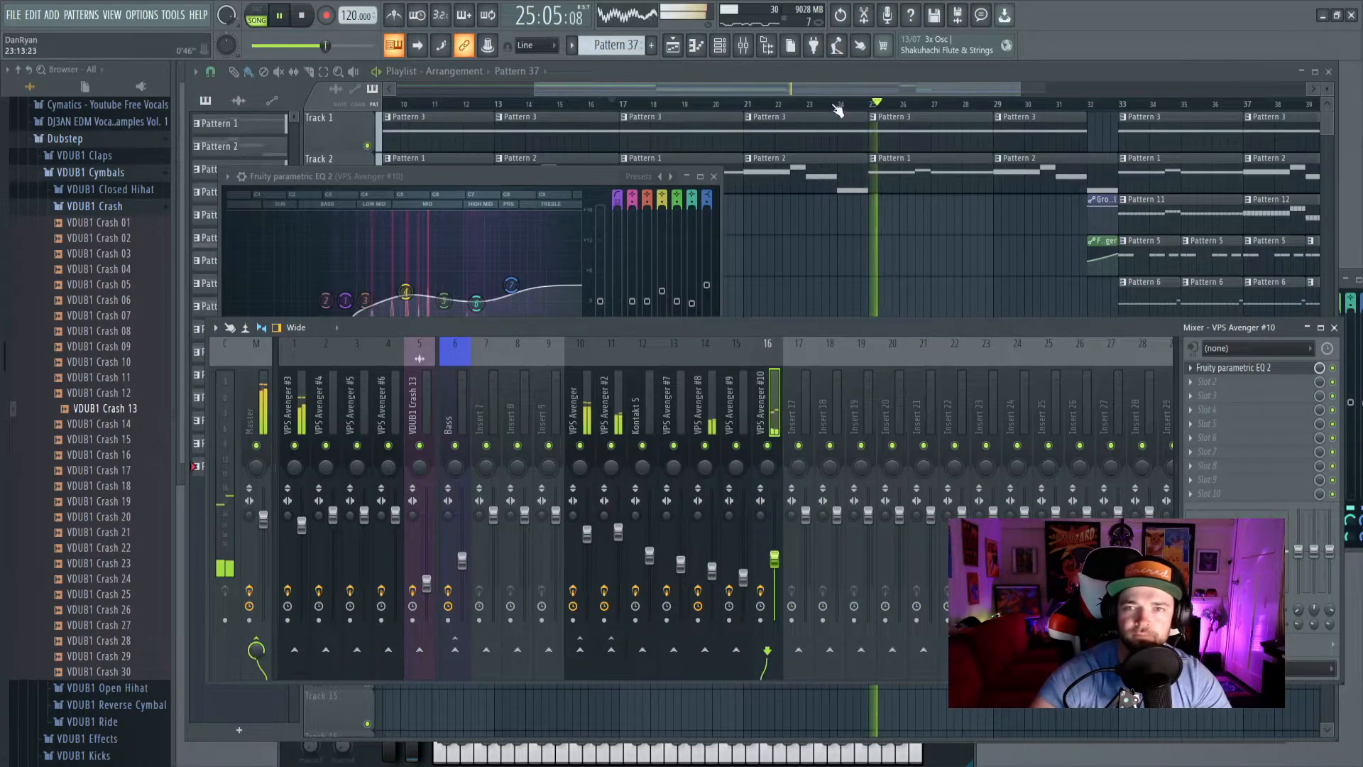
Play the arrangement from bar 17 to check how the choir in Pattern 37 sits in the build-up.
{"action": "left_click_drag", "start_coordinate": [839, 89], "coordinate": [918, 91]}
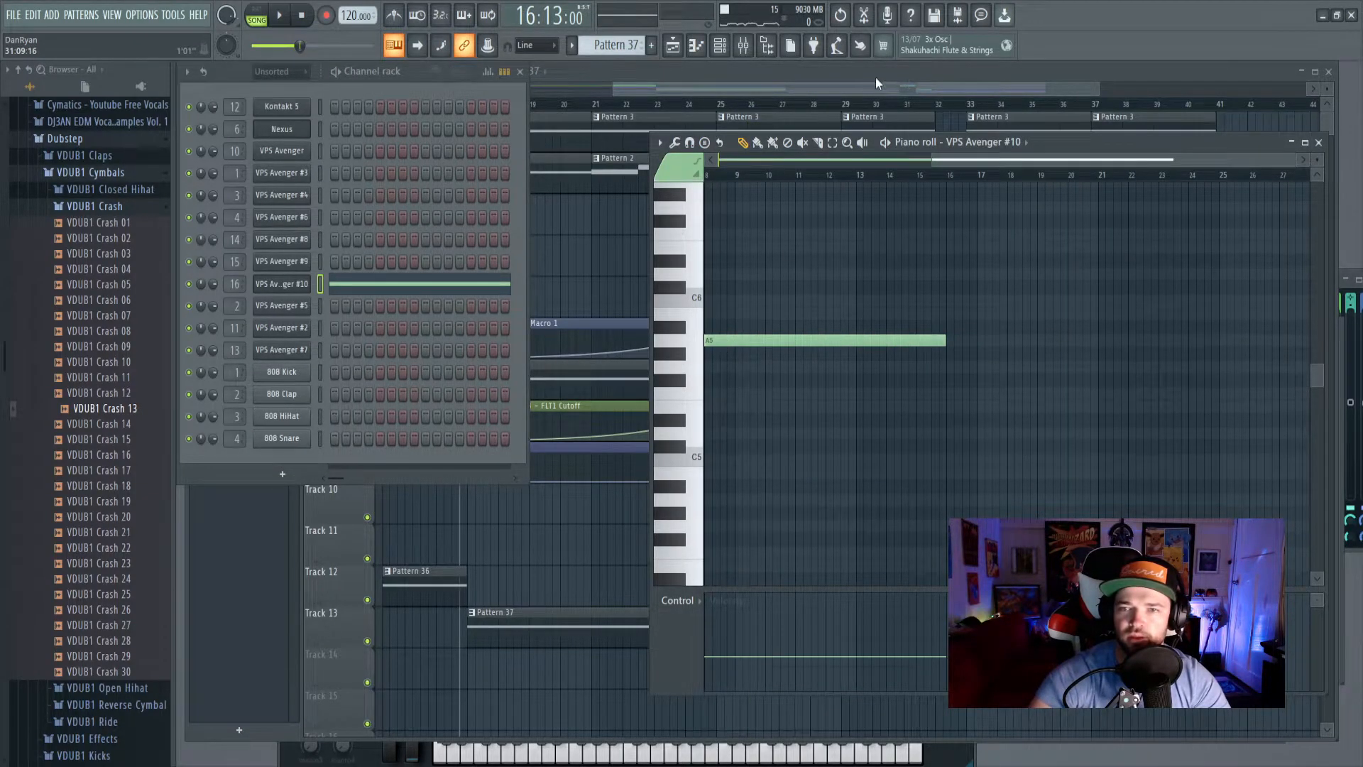
{"action": "left_click", "coordinate": [845, 119]}
{"action": "left_click", "coordinate": [845, 106]}
{"action": "key", "text": "space"}
{"action": "scroll", "coordinate": [845, 106], "scroll_direction": "up", "scroll_amount": 3}
{"action": "scroll", "coordinate": [844, 106], "scroll_direction": "down", "scroll_amount": 1}
{"action": "left_click", "coordinate": [408, 105]}
{"action": "scroll", "coordinate": [412, 106], "scroll_direction": "up", "scroll_amount": 4}
{"action": "left_click_drag", "start_coordinate": [714, 91], "coordinate": [700, 93]}
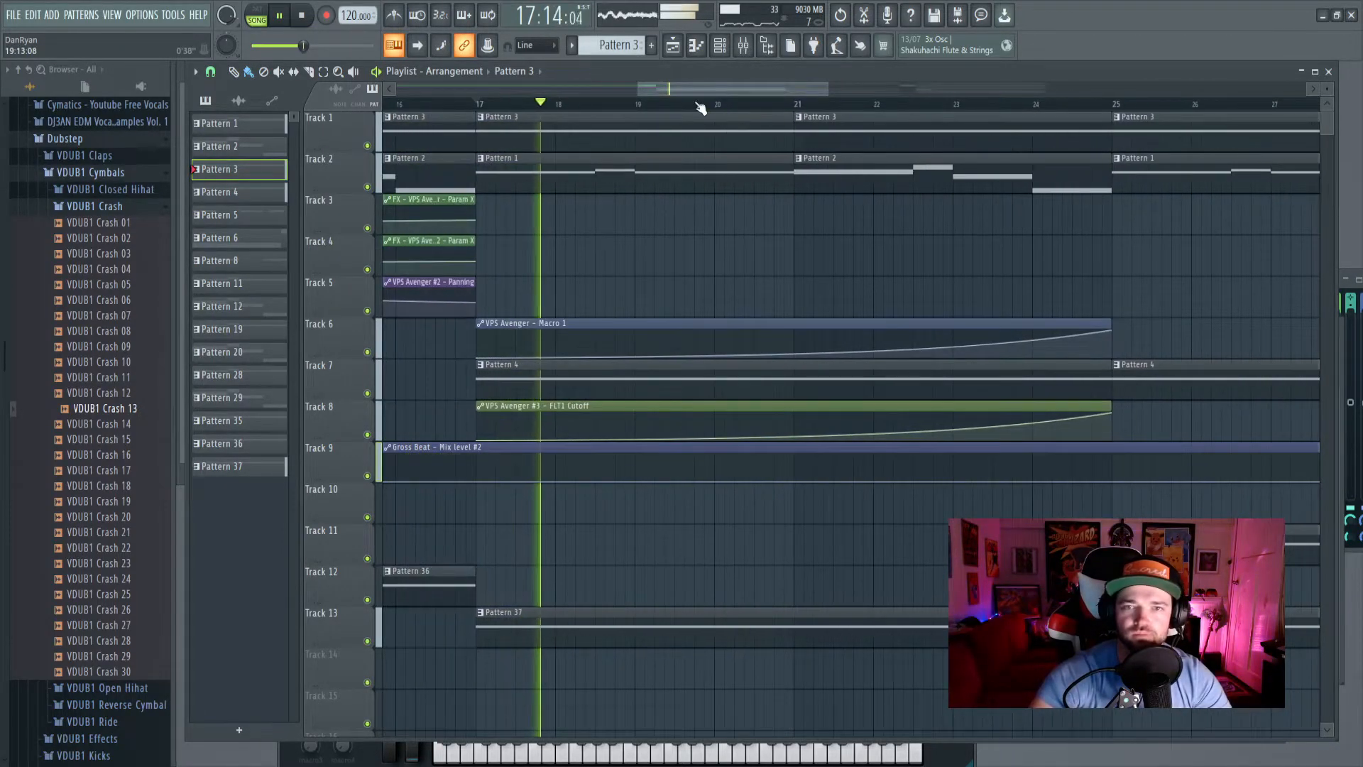
{"action": "scroll", "coordinate": [700, 107], "scroll_direction": "down", "scroll_amount": 5}
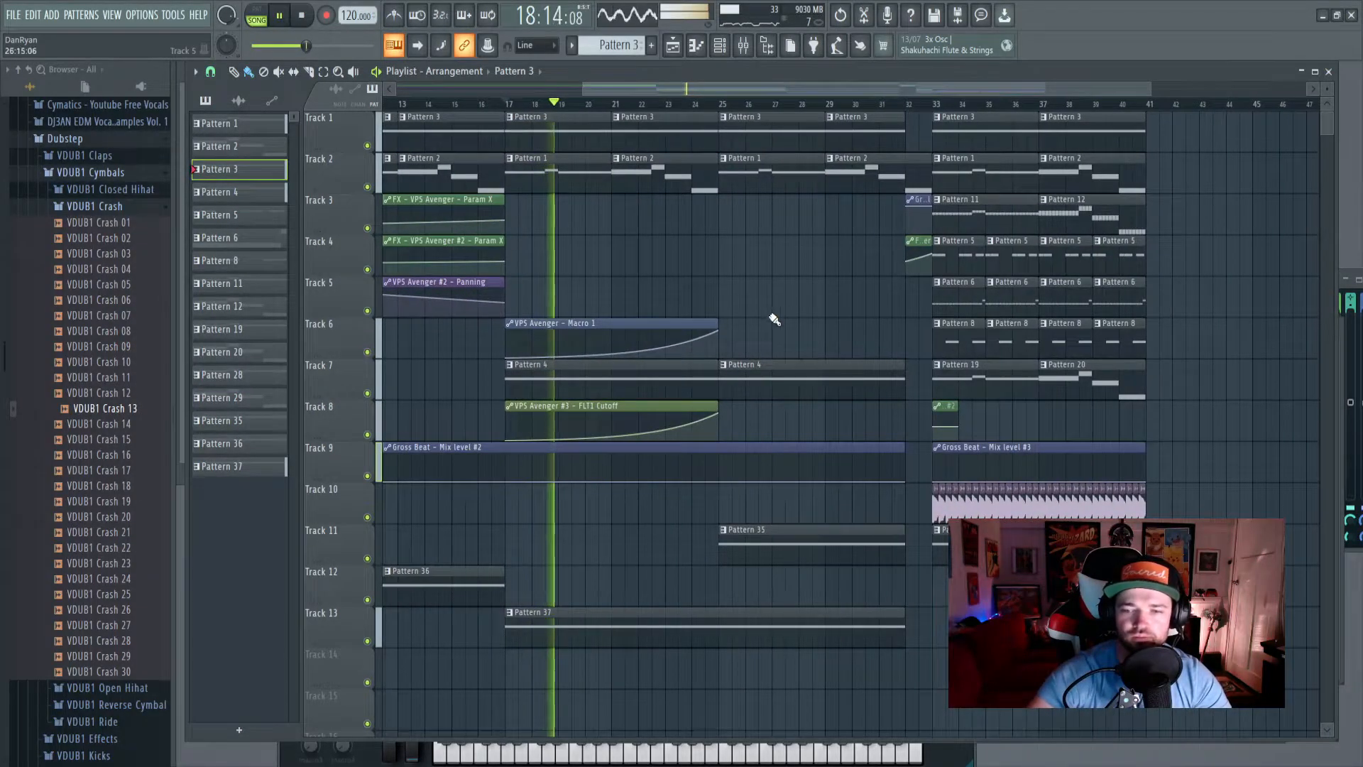
{"action": "scroll", "coordinate": [540, 568], "scroll_direction": "down", "scroll_amount": 3}
{"action": "left_click", "coordinate": [520, 543]}
{"action": "right_click", "coordinate": [523, 550]}
{"action": "scroll", "coordinate": [615, 46], "scroll_direction": "down", "scroll_amount": 3}
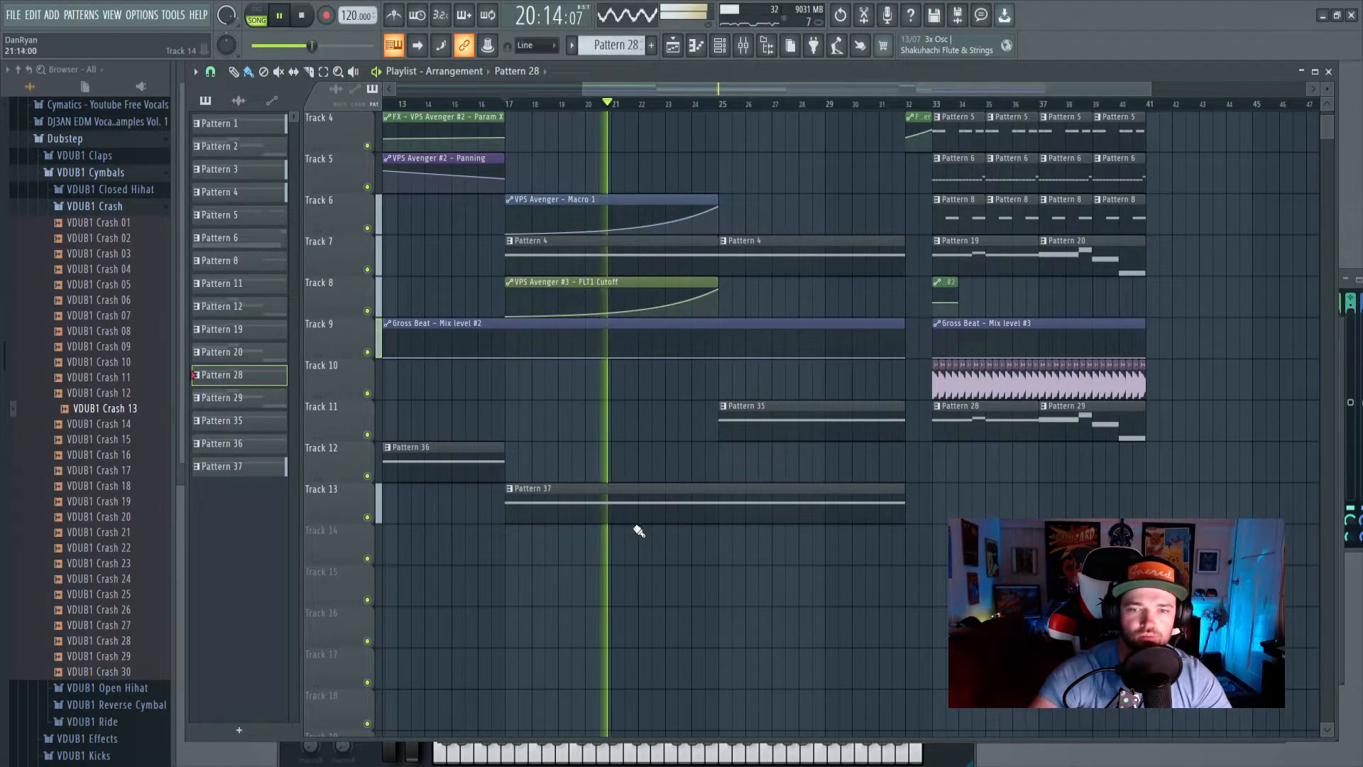
{"action": "left_click", "coordinate": [516, 545]}
{"action": "right_click", "coordinate": [547, 548]}
Create the empty Pattern 62, place it at bar 17 on Track 14 and clone the VPS Avenger #10 channel.
{"action": "left_click_drag", "start_coordinate": [611, 46], "coordinate": [608, 85]}
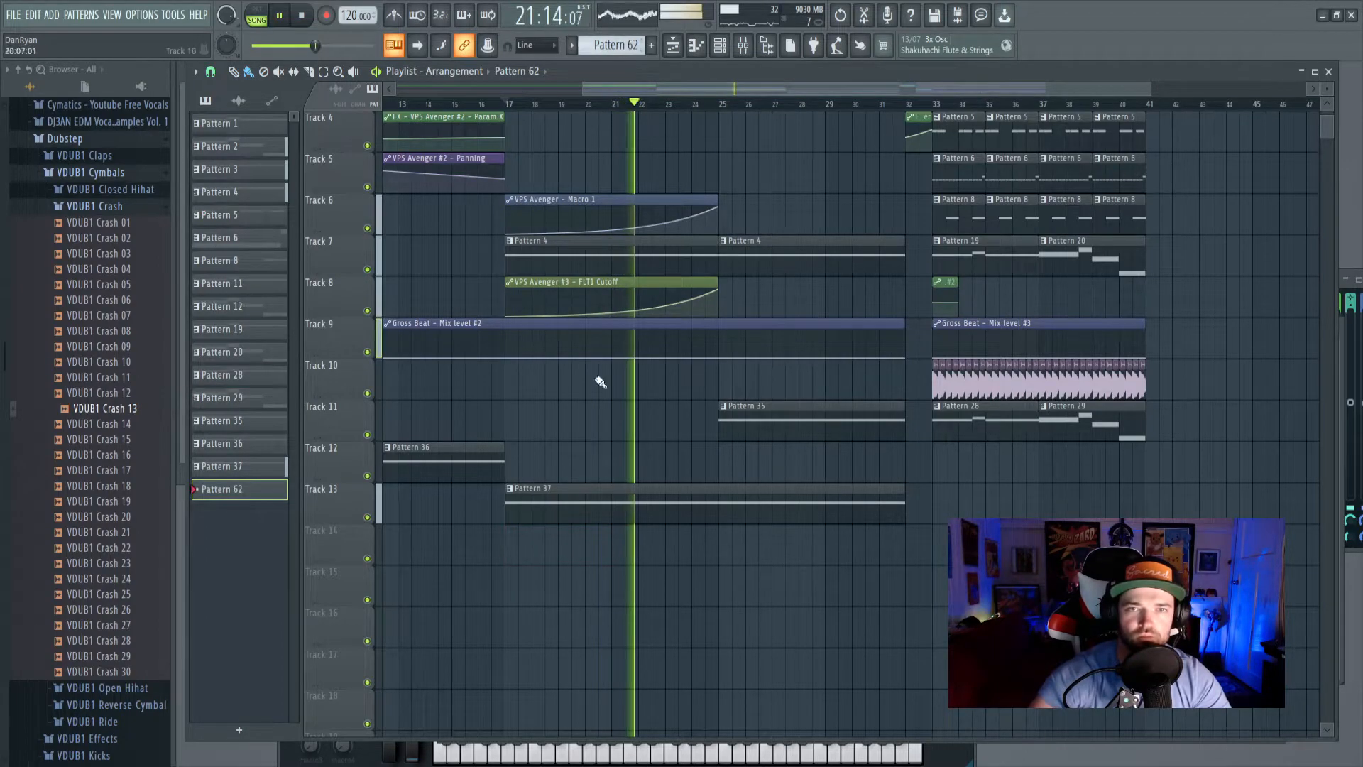
{"action": "left_click", "coordinate": [512, 546]}
{"action": "double_click", "coordinate": [512, 542]}
{"action": "key", "text": "space"}
{"action": "key", "text": "alt+c"}
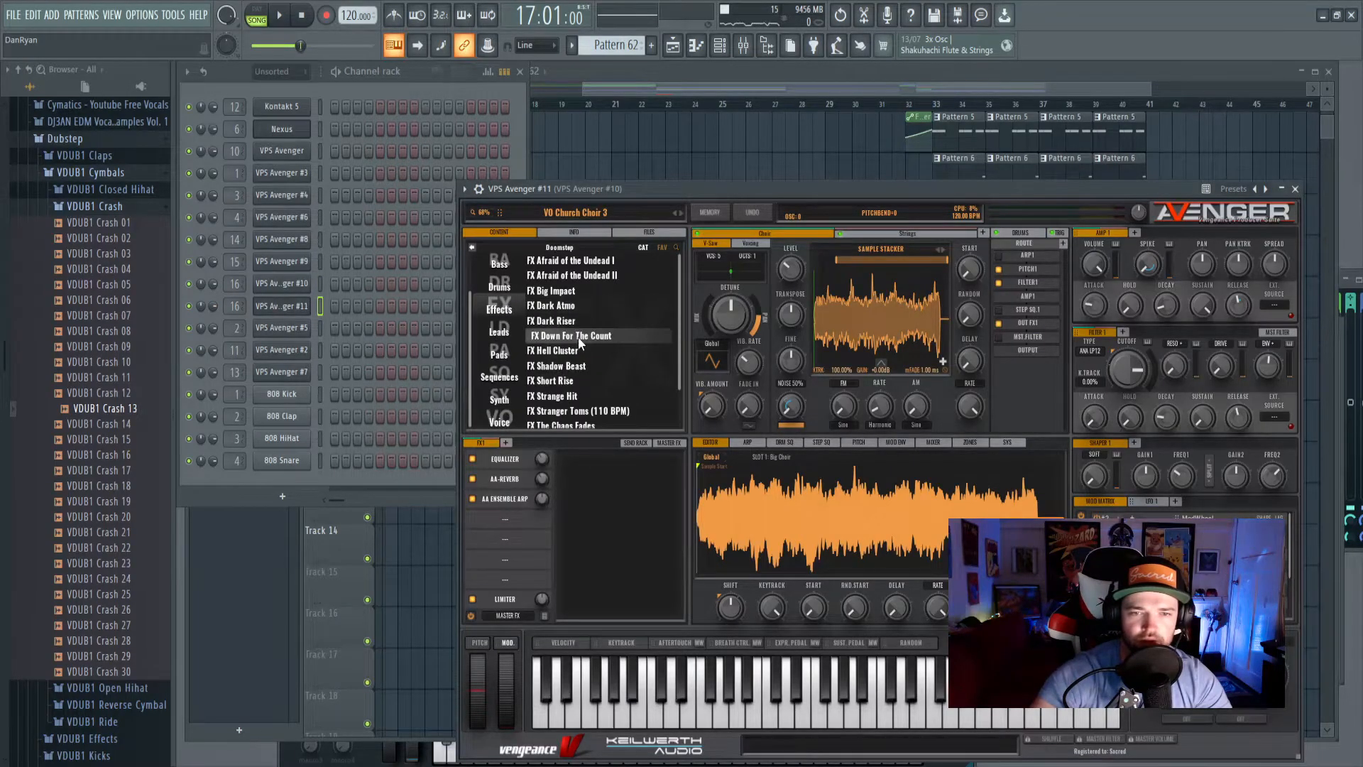
Choose an effects preset in VPS Avenger #11 and play Pattern 62 with a 15-bar A4 note.
{"action": "scroll", "coordinate": [587, 398], "scroll_direction": "down", "scroll_amount": 1}
{"action": "scroll", "coordinate": [589, 401], "scroll_direction": "down", "scroll_amount": 1}
{"action": "key", "text": "space"}
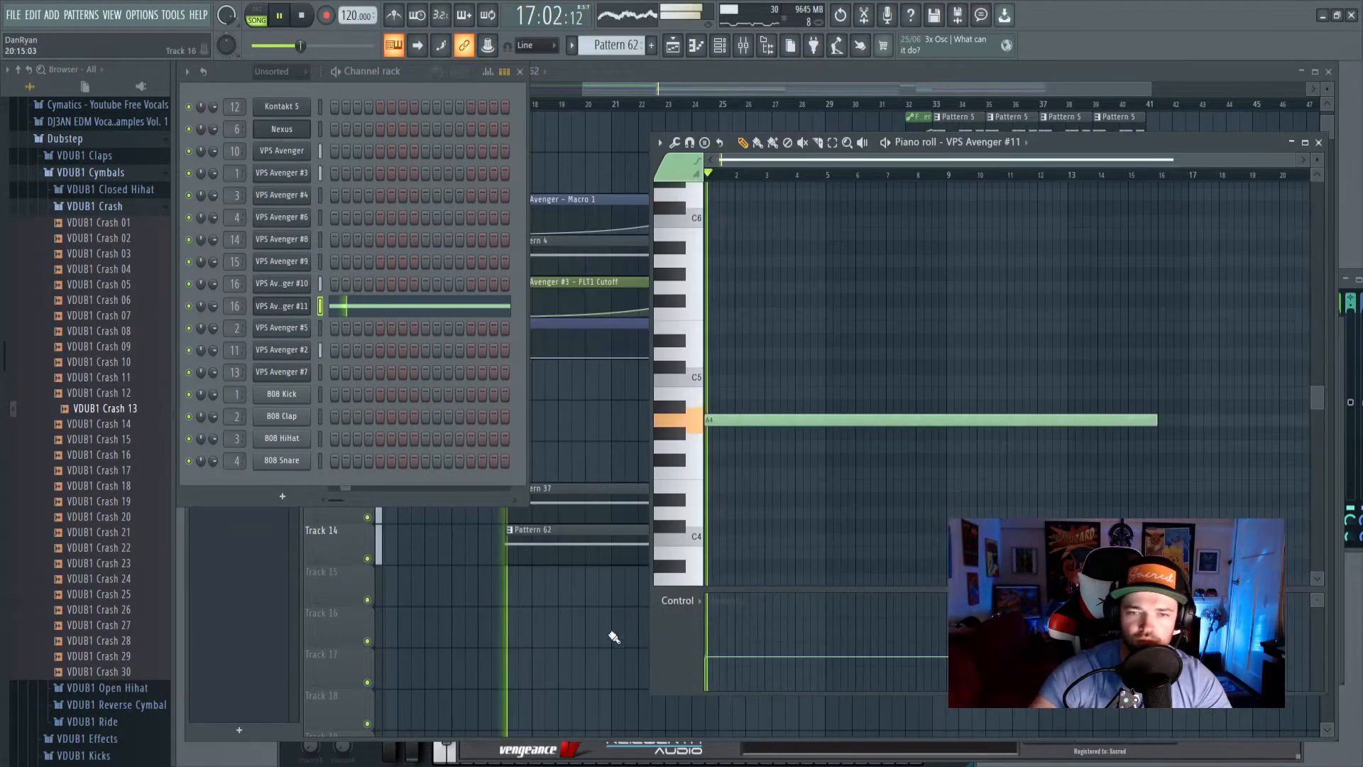
{"action": "left_click", "coordinate": [639, 559]}
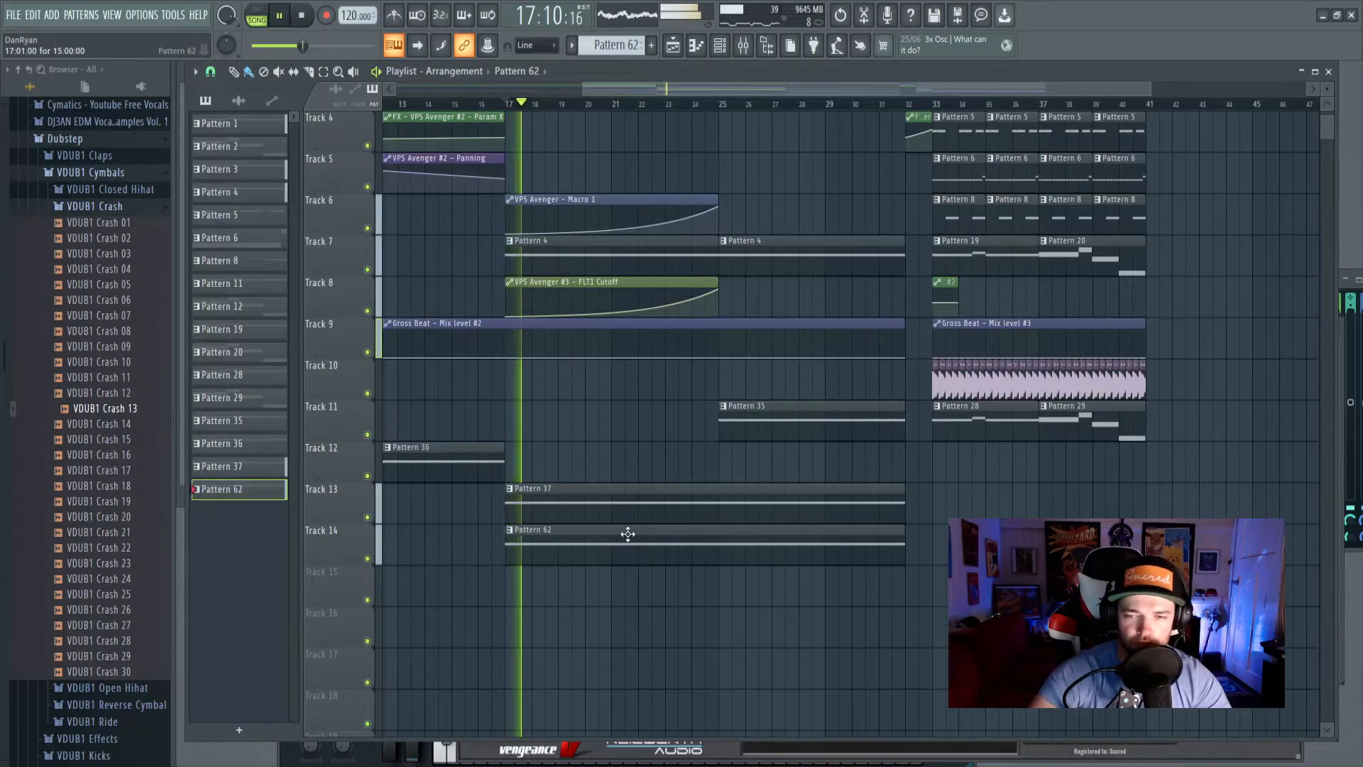
Route VPS Avenger #11 to mixer track 17 and lower the track's volume.
{"action": "left_click", "coordinate": [742, 45]}
{"action": "left_click", "coordinate": [698, 426]}
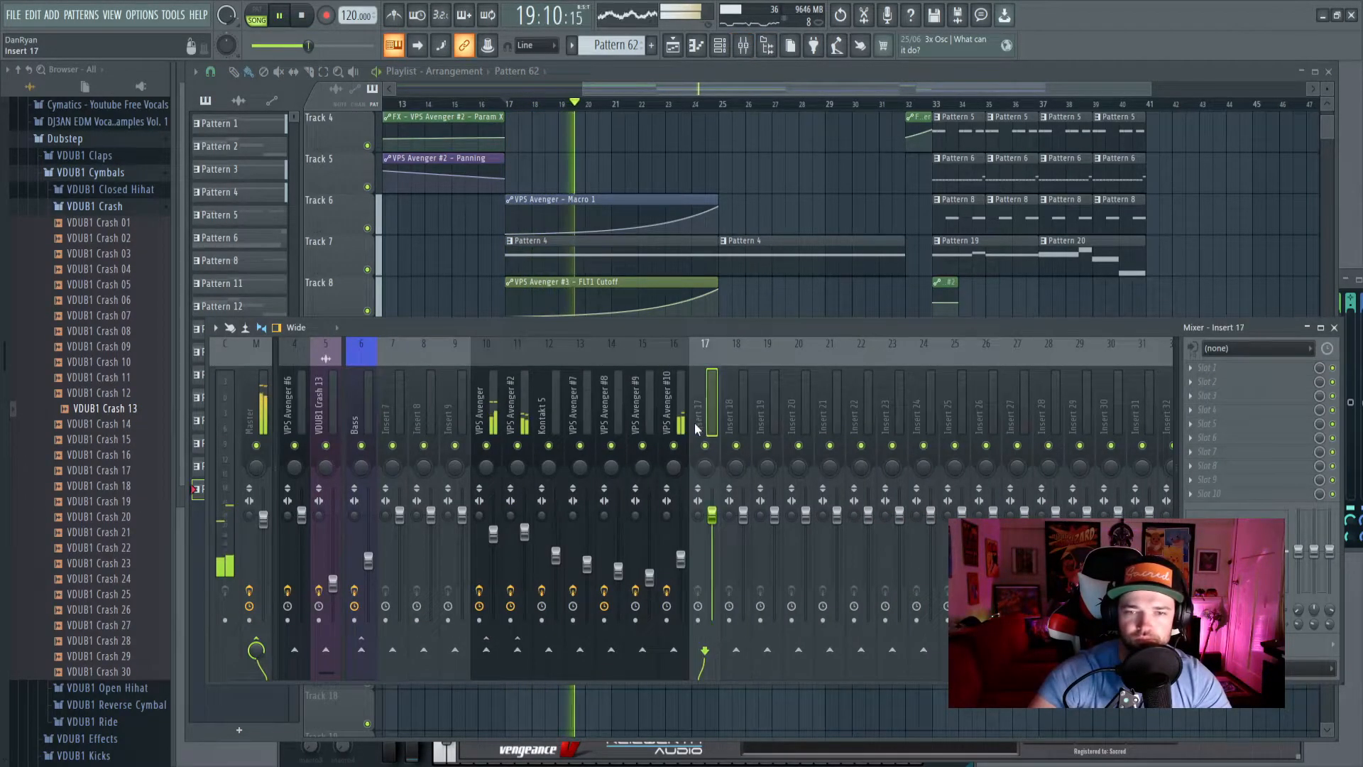
{"action": "key", "text": "ctrl+l"}
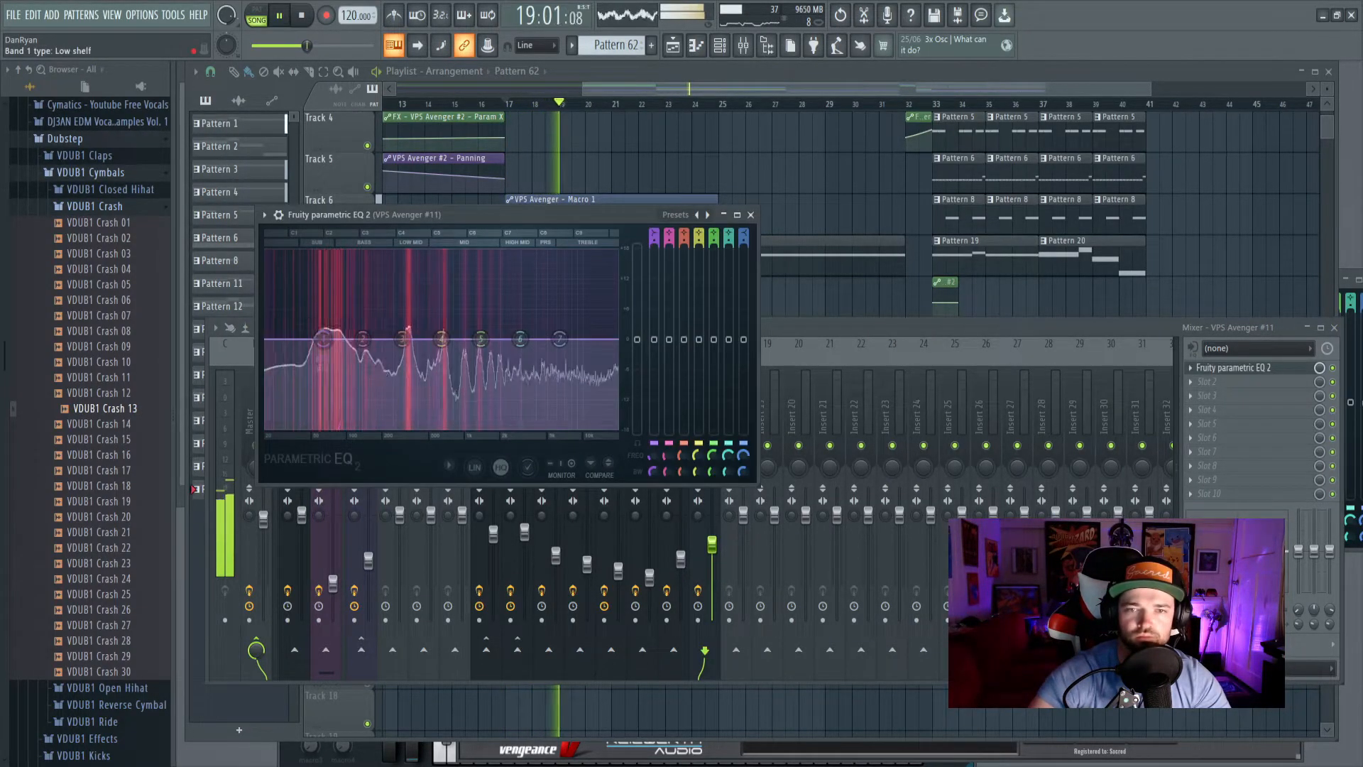
Shape Parametric EQ 2 on the VPS Avenger #11 track with a high-pass, a bass cut, reduced highs and a 2.3 dB boost around 663 Hz.
{"action": "key", "text": "space"}
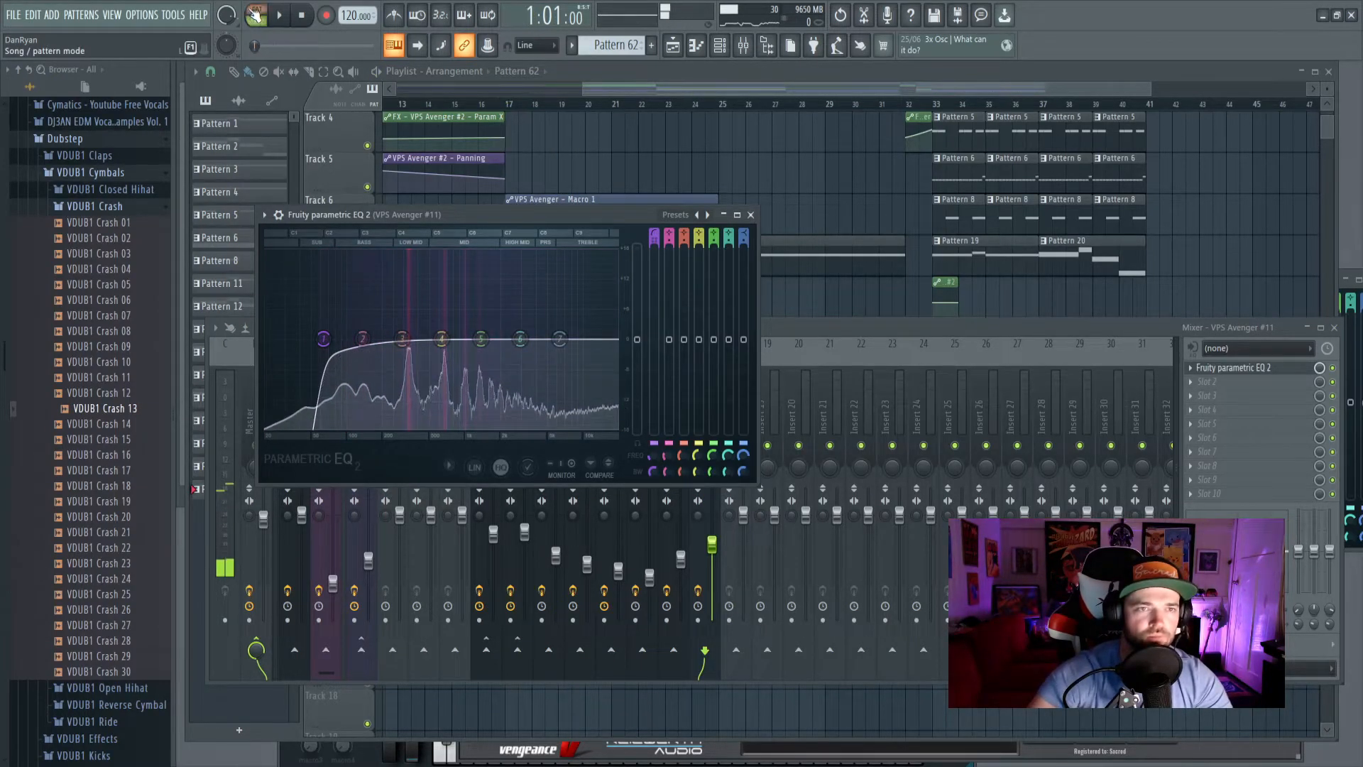
{"action": "key", "text": "space"}
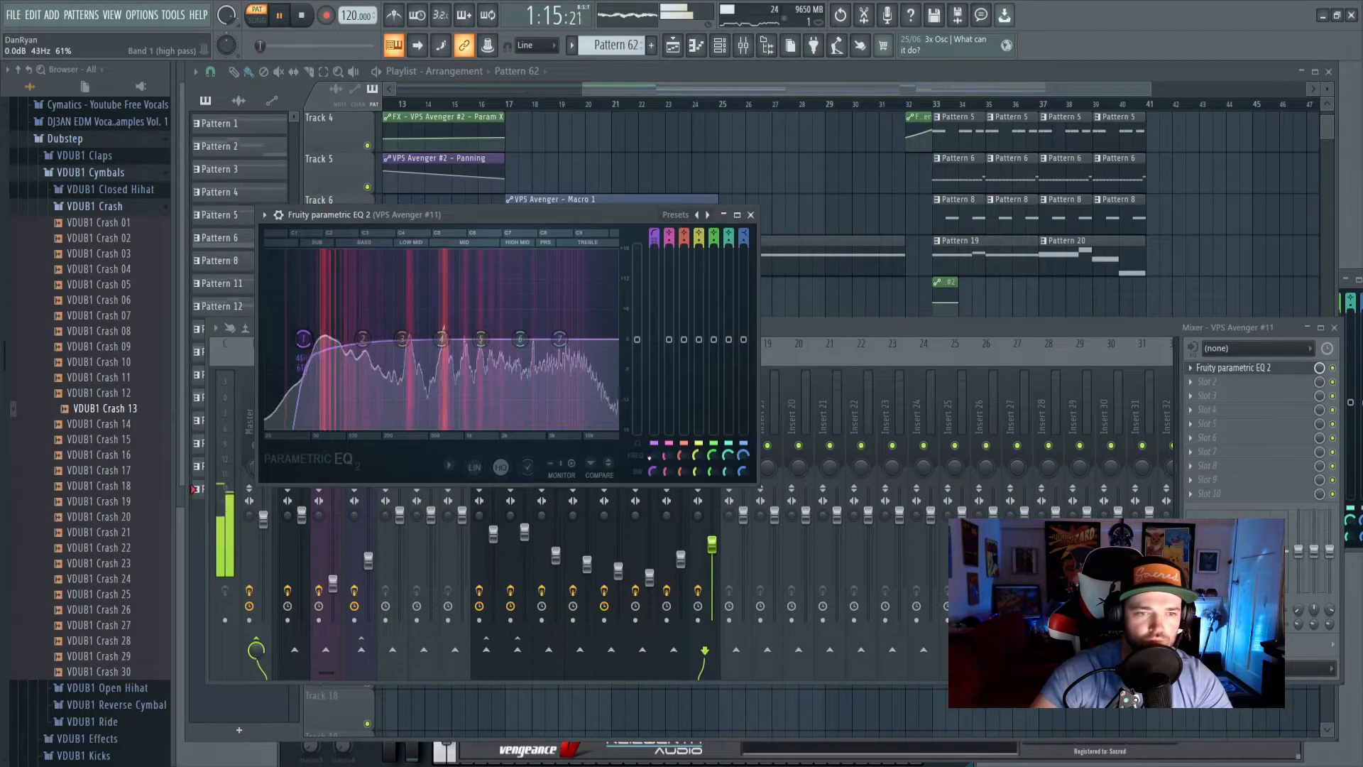
{"action": "left_click_drag", "start_coordinate": [363, 339], "coordinate": [345, 371]}
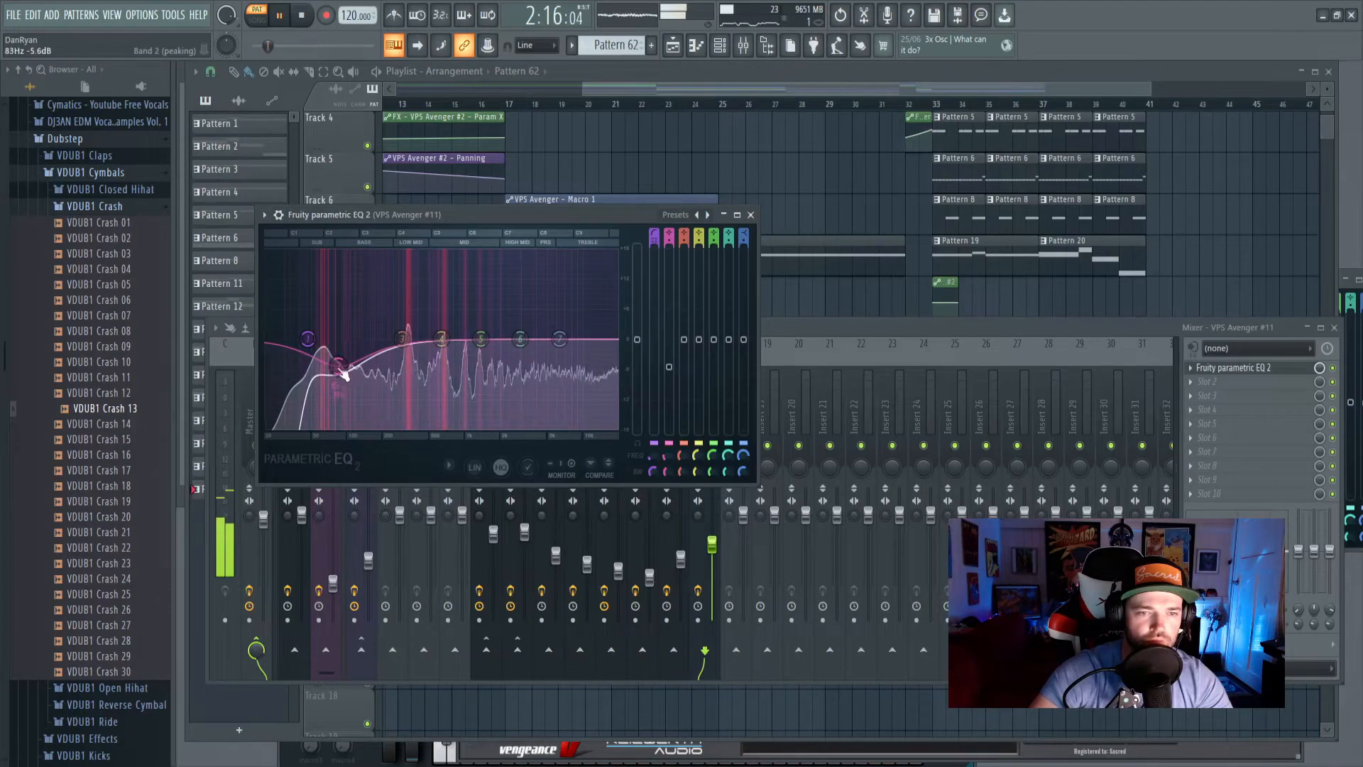
{"action": "left_click_drag", "start_coordinate": [653, 458], "coordinate": [654, 447]}
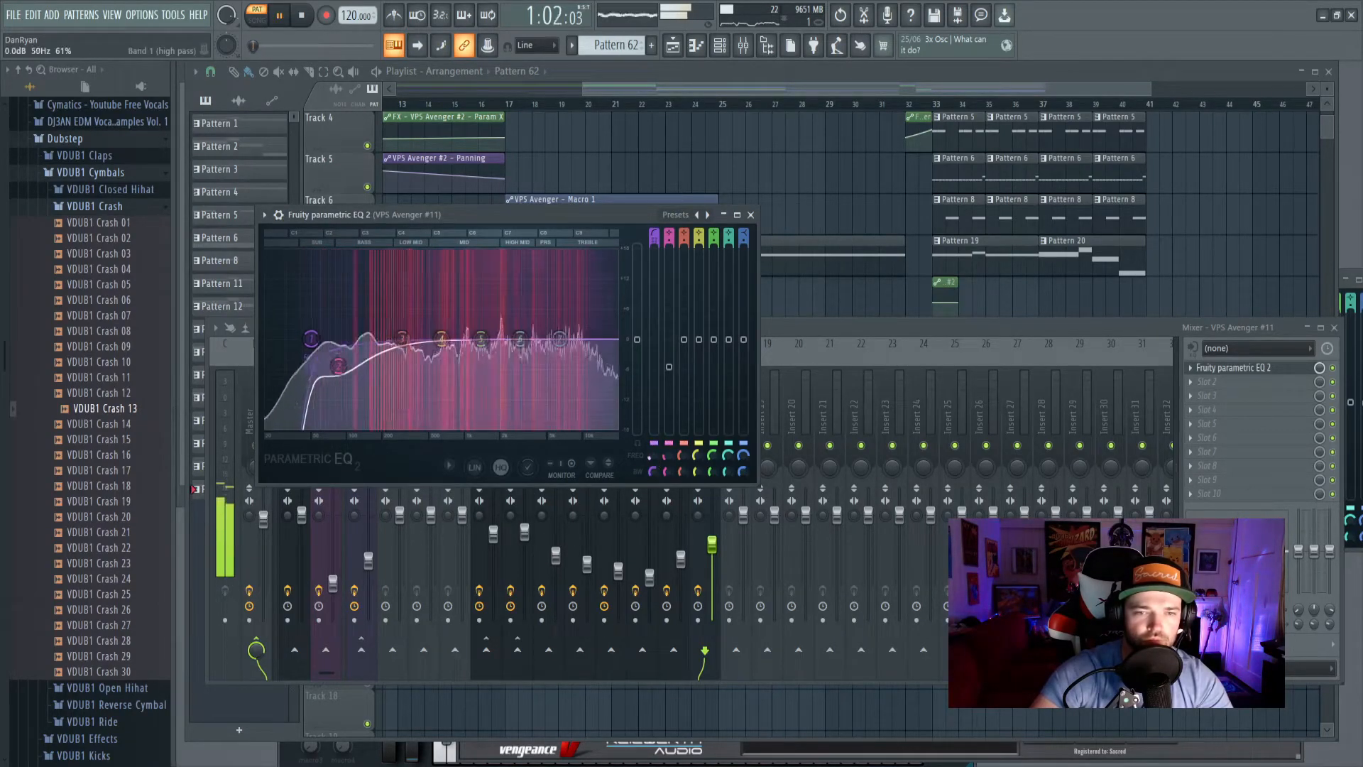
{"action": "left_click_drag", "start_coordinate": [338, 366], "coordinate": [365, 384]}
{"action": "left_click_drag", "start_coordinate": [517, 360], "coordinate": [525, 377]}
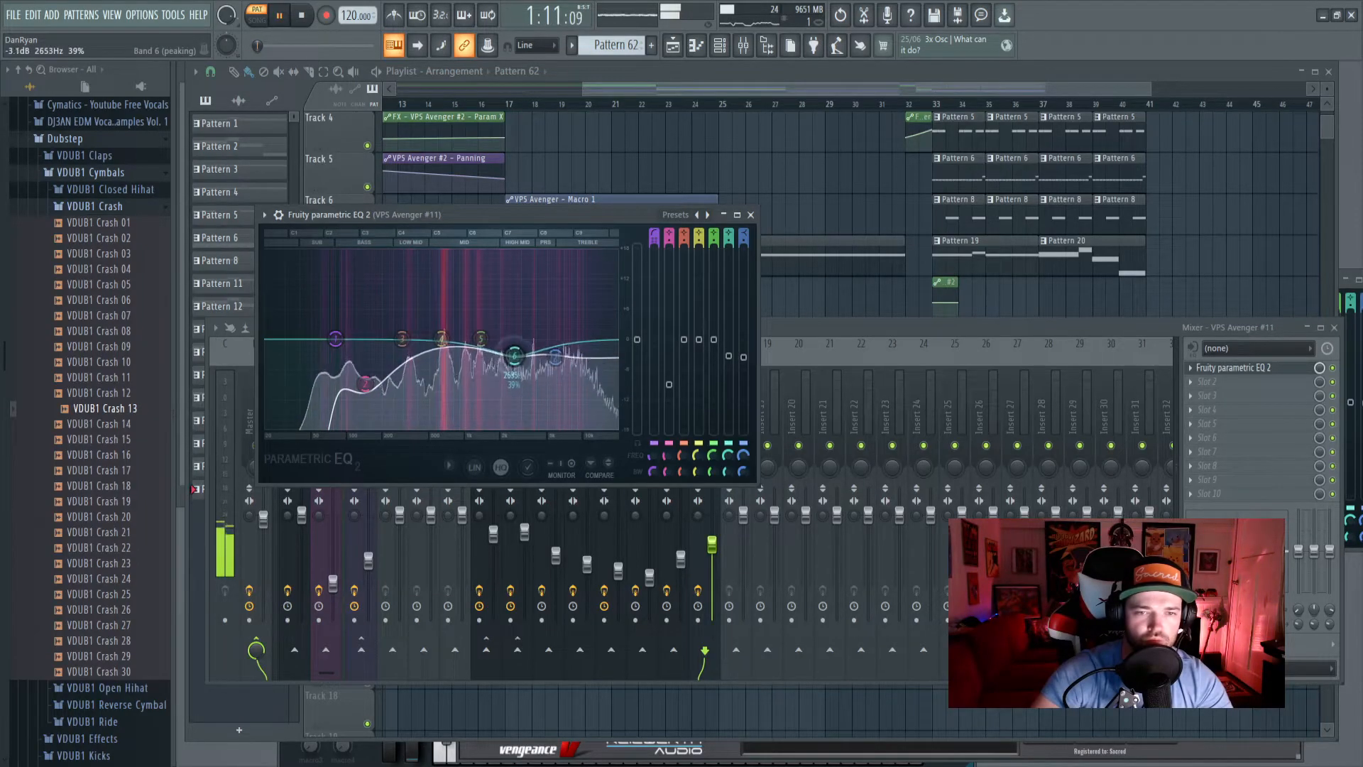
{"action": "left_click_drag", "start_coordinate": [448, 343], "coordinate": [448, 326]}
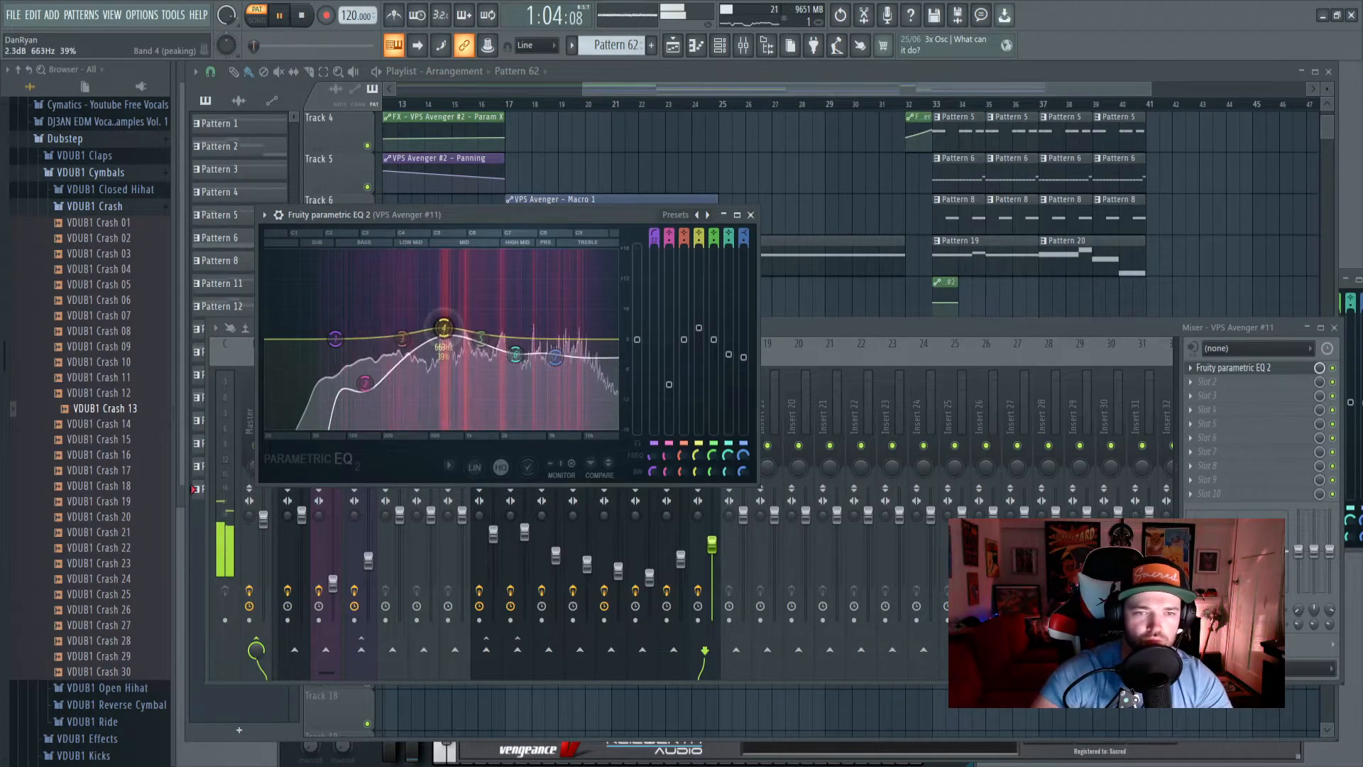
{"action": "left_click", "coordinate": [801, 328]}
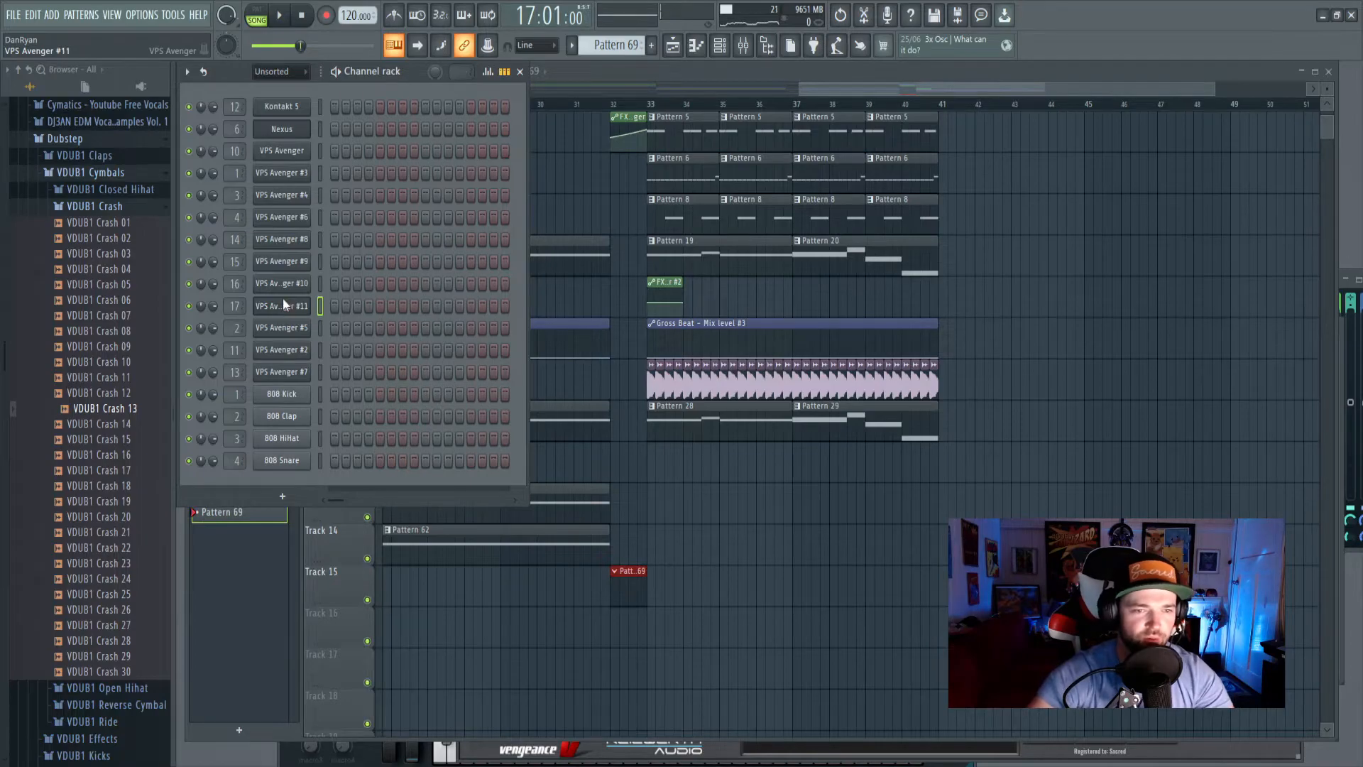
Clone the VPS Avenger #11 channel and load the FX Transition 1 effects preset in the new VPS Avenger #12.
{"action": "left_click", "coordinate": [281, 305]}
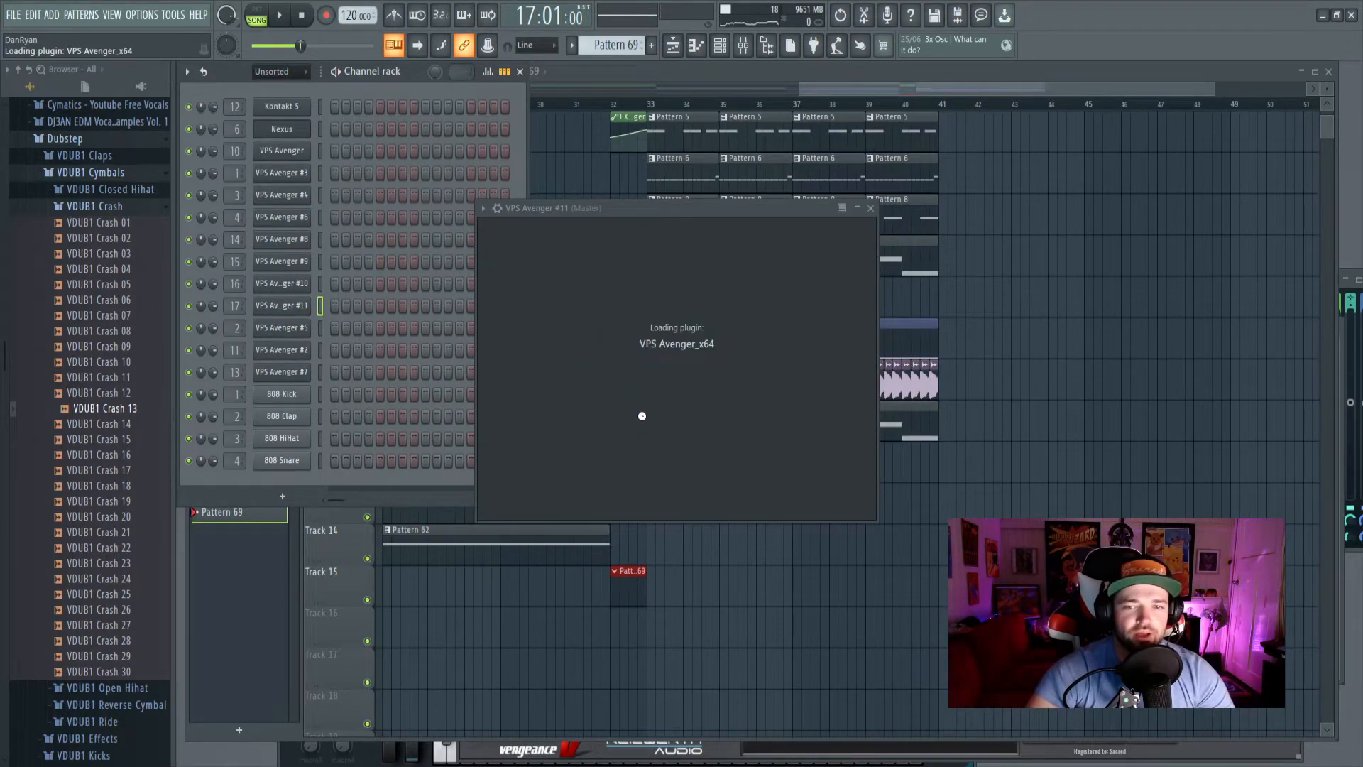
{"action": "scroll", "coordinate": [653, 440], "scroll_direction": "down", "scroll_amount": 1}
{"action": "scroll", "coordinate": [512, 424], "scroll_direction": "down", "scroll_amount": 1}
{"action": "scroll", "coordinate": [551, 405], "scroll_direction": "down", "scroll_amount": 3}
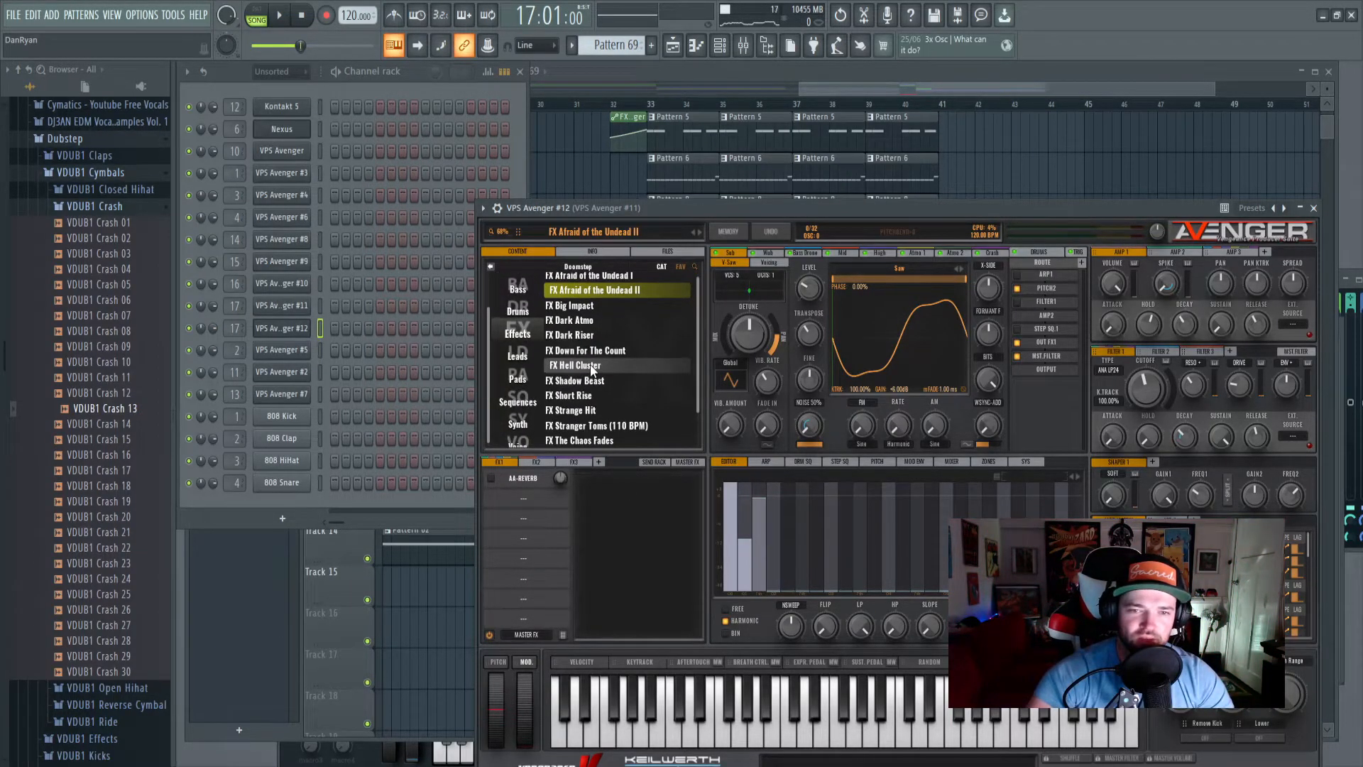
{"action": "scroll", "coordinate": [585, 420], "scroll_direction": "down", "scroll_amount": 1}
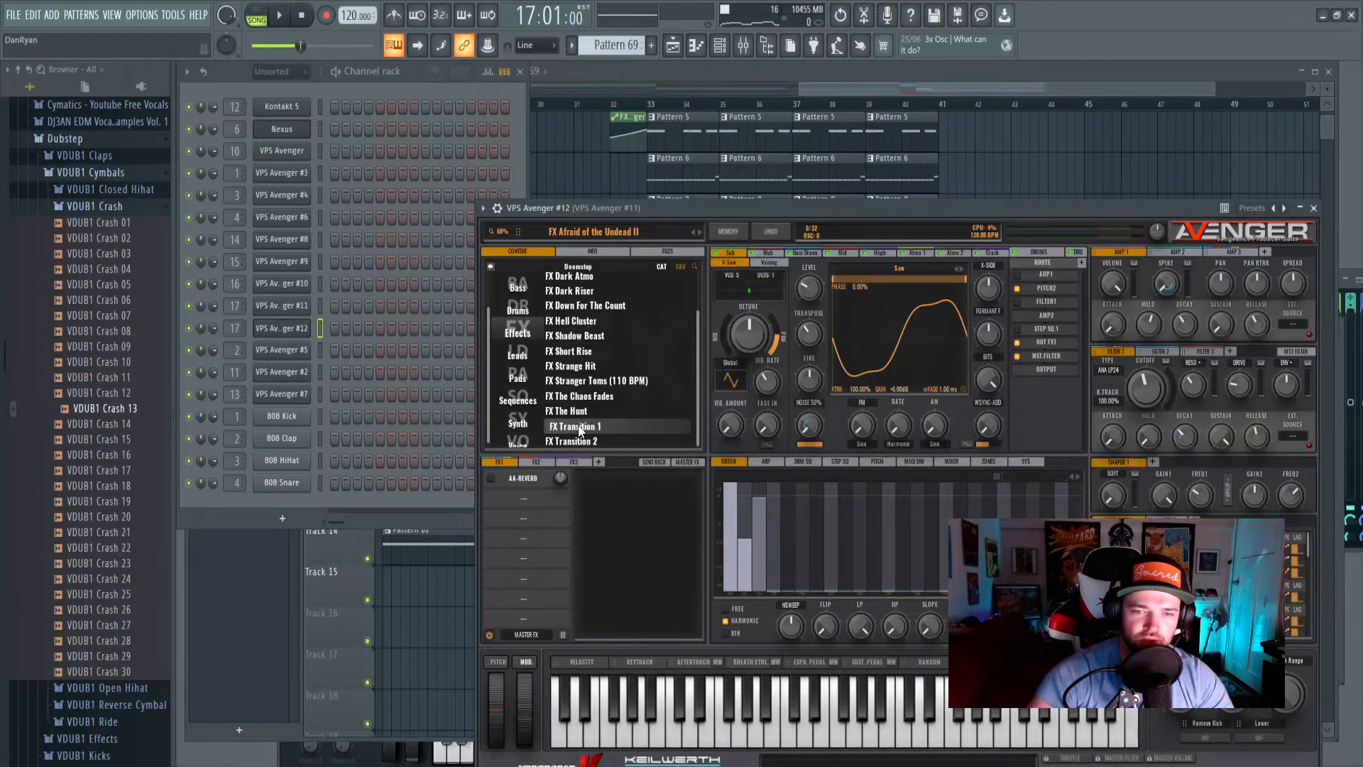
{"action": "left_click", "coordinate": [580, 431]}
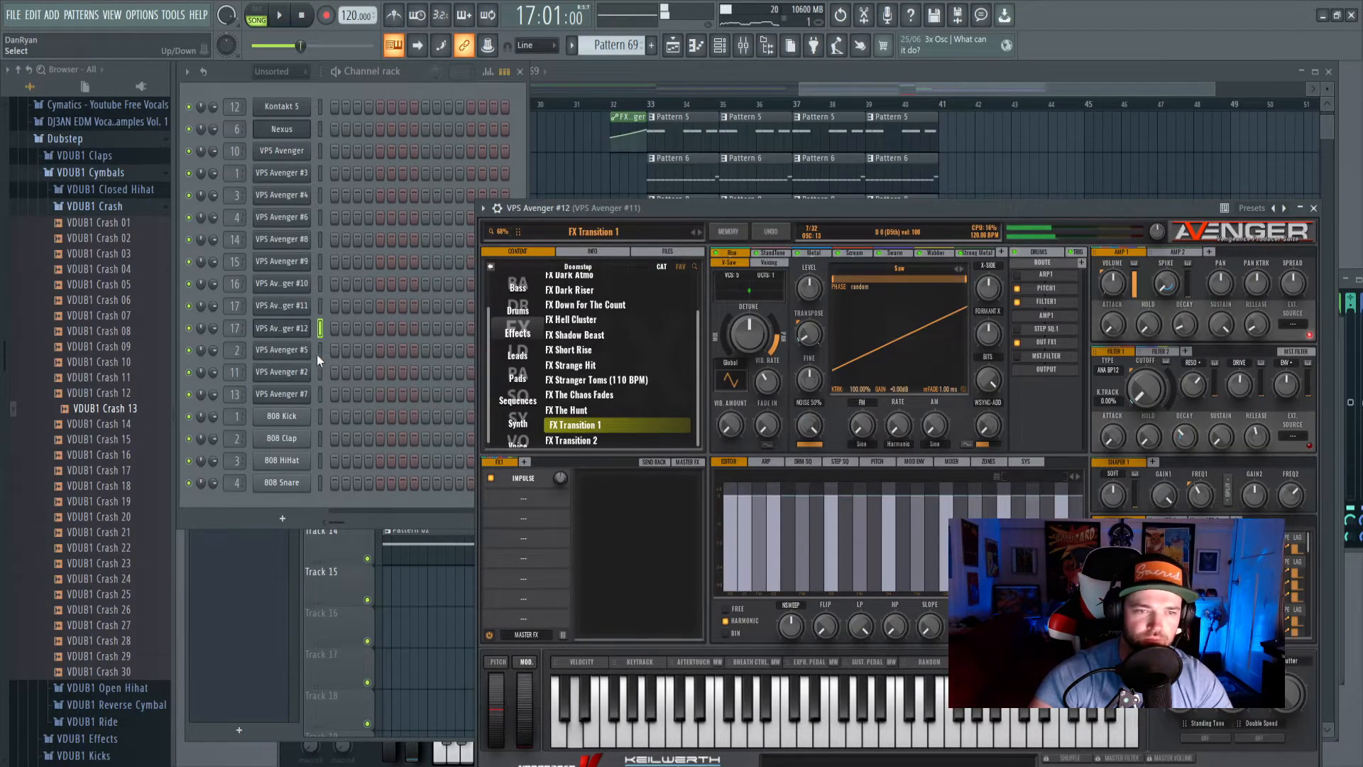
Add an A4 note at bar 1 of Pattern 69 for VPS Avenger #12, audition it and trim it to 4 bars.
{"action": "left_click", "coordinate": [321, 328]}
{"action": "key", "text": "F7"}
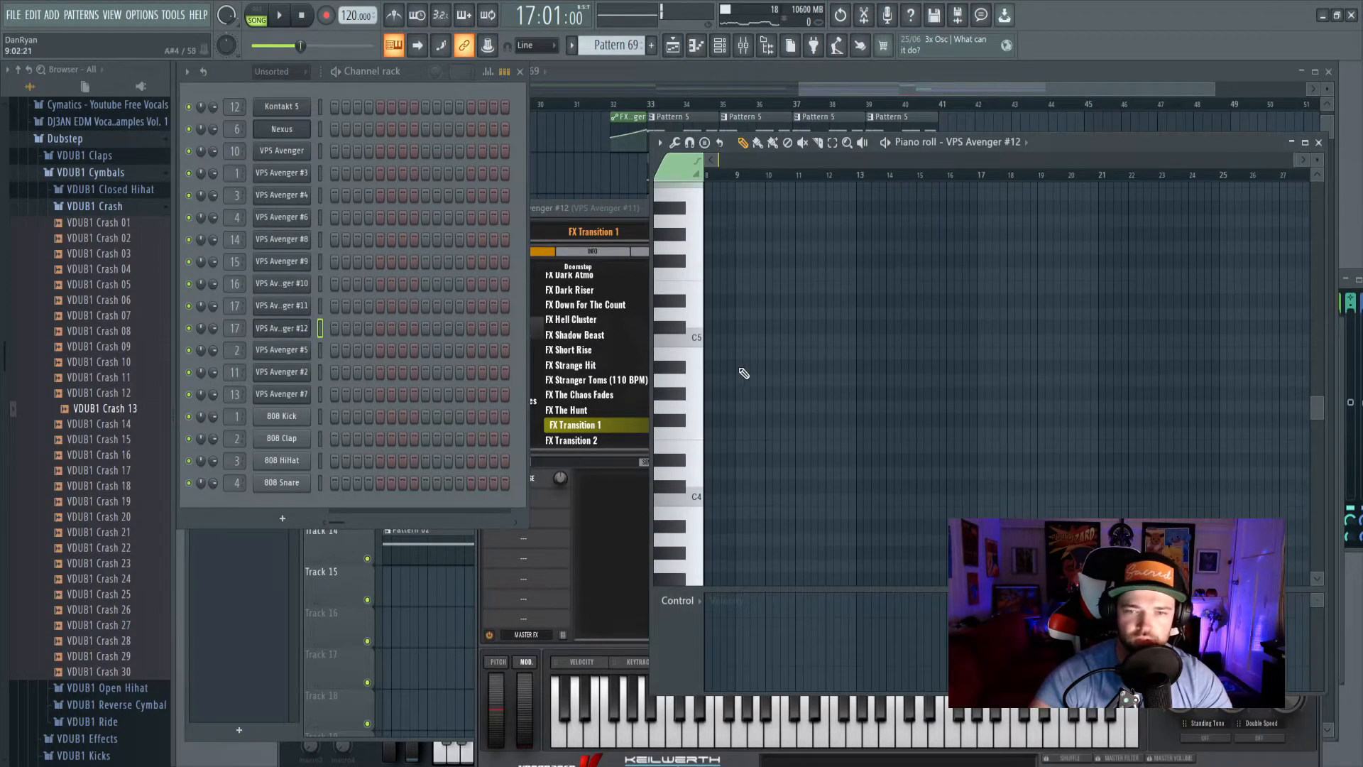
{"action": "left_click", "coordinate": [734, 340]}
{"action": "left_click_drag", "start_coordinate": [782, 343], "coordinate": [612, 381]}
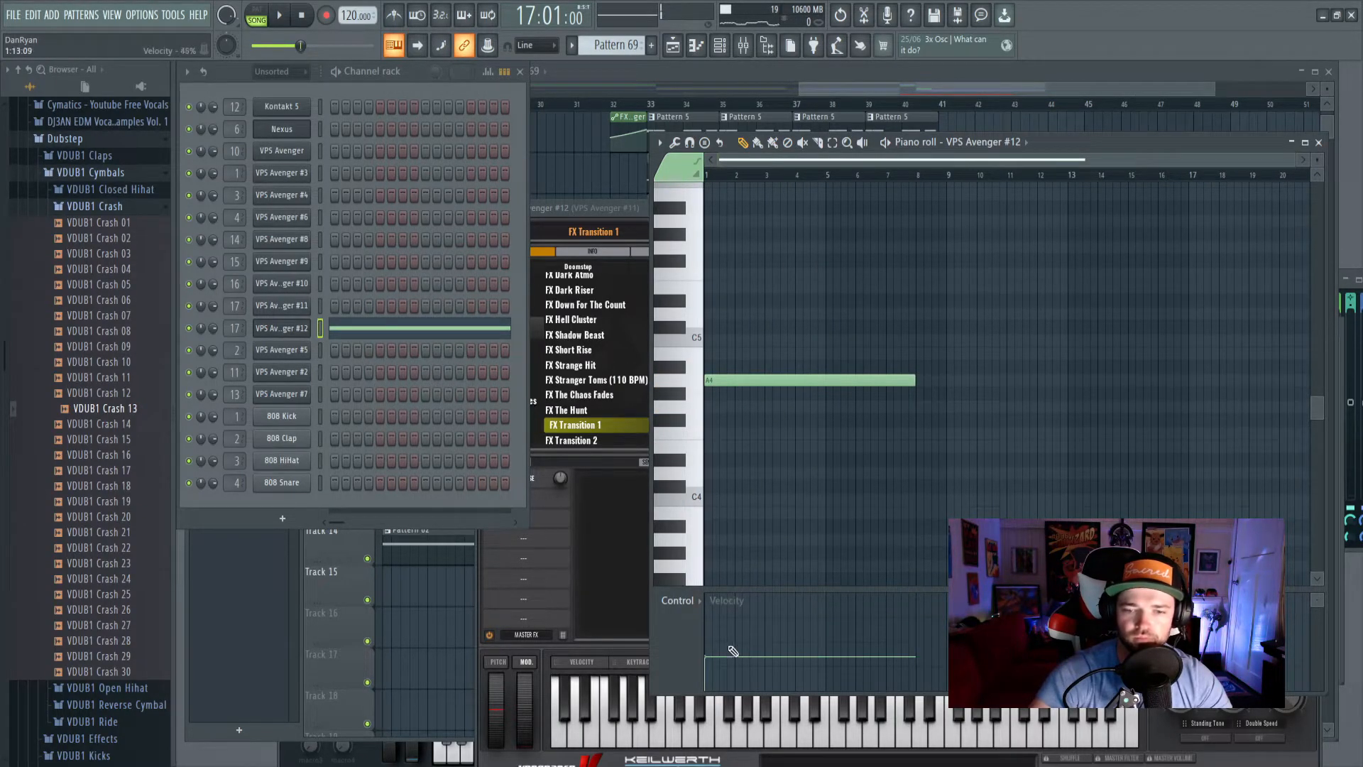
{"action": "left_click", "coordinate": [281, 15]}
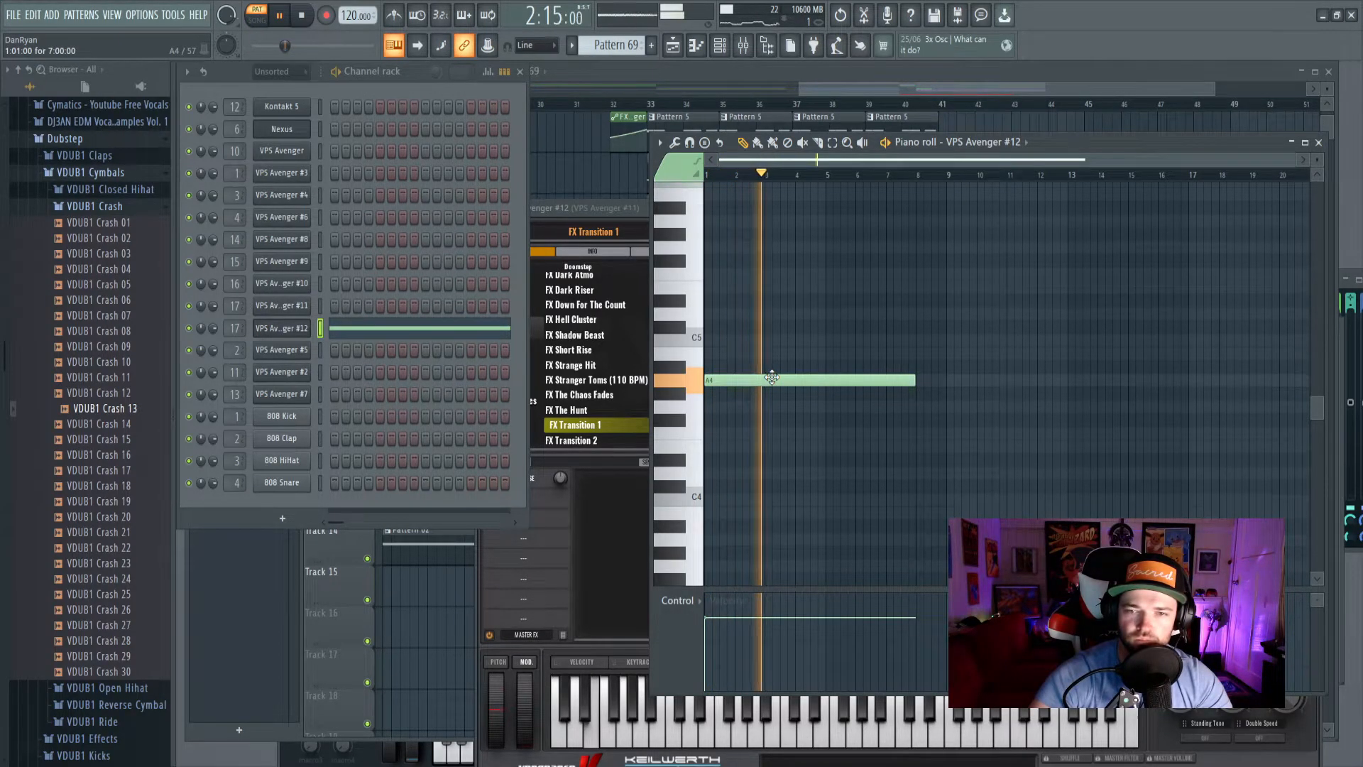
{"action": "left_click_drag", "start_coordinate": [916, 380], "coordinate": [823, 384]}
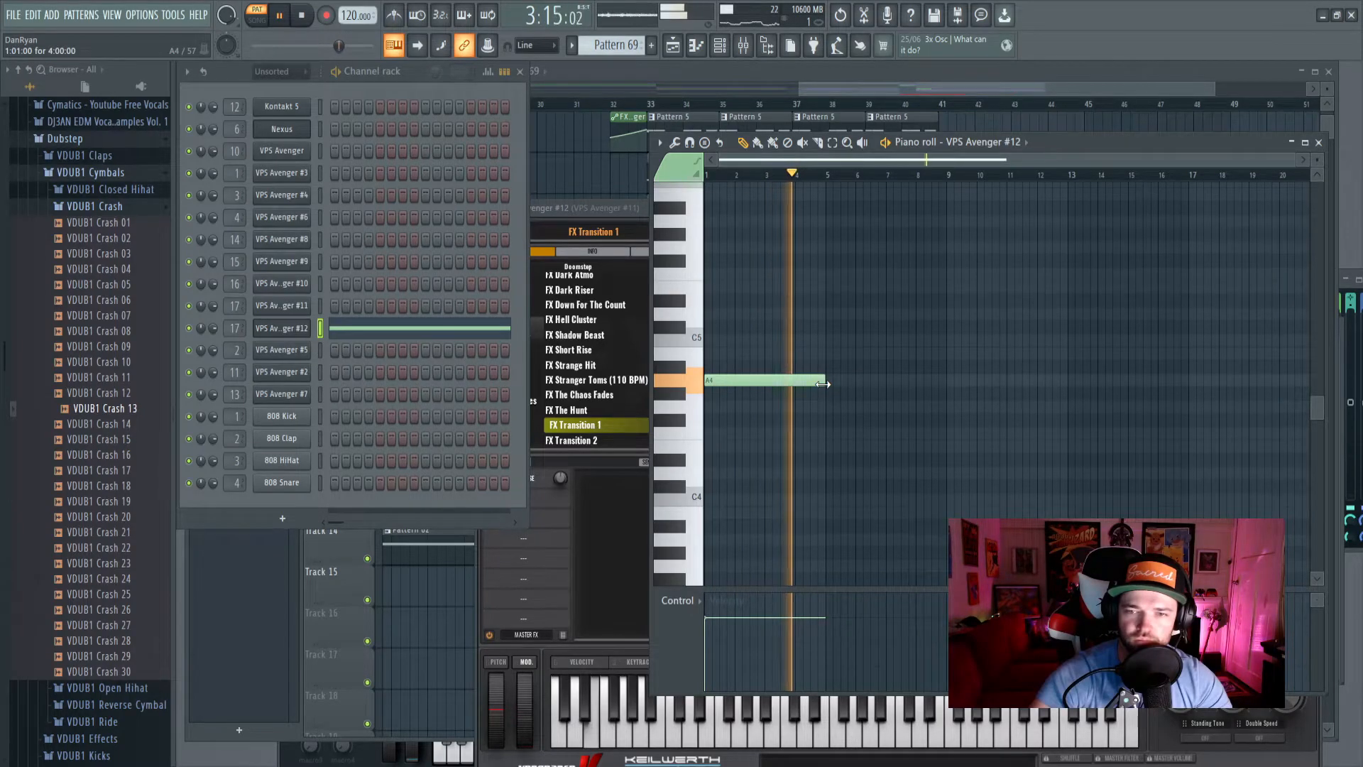
{"action": "key", "text": "space"}
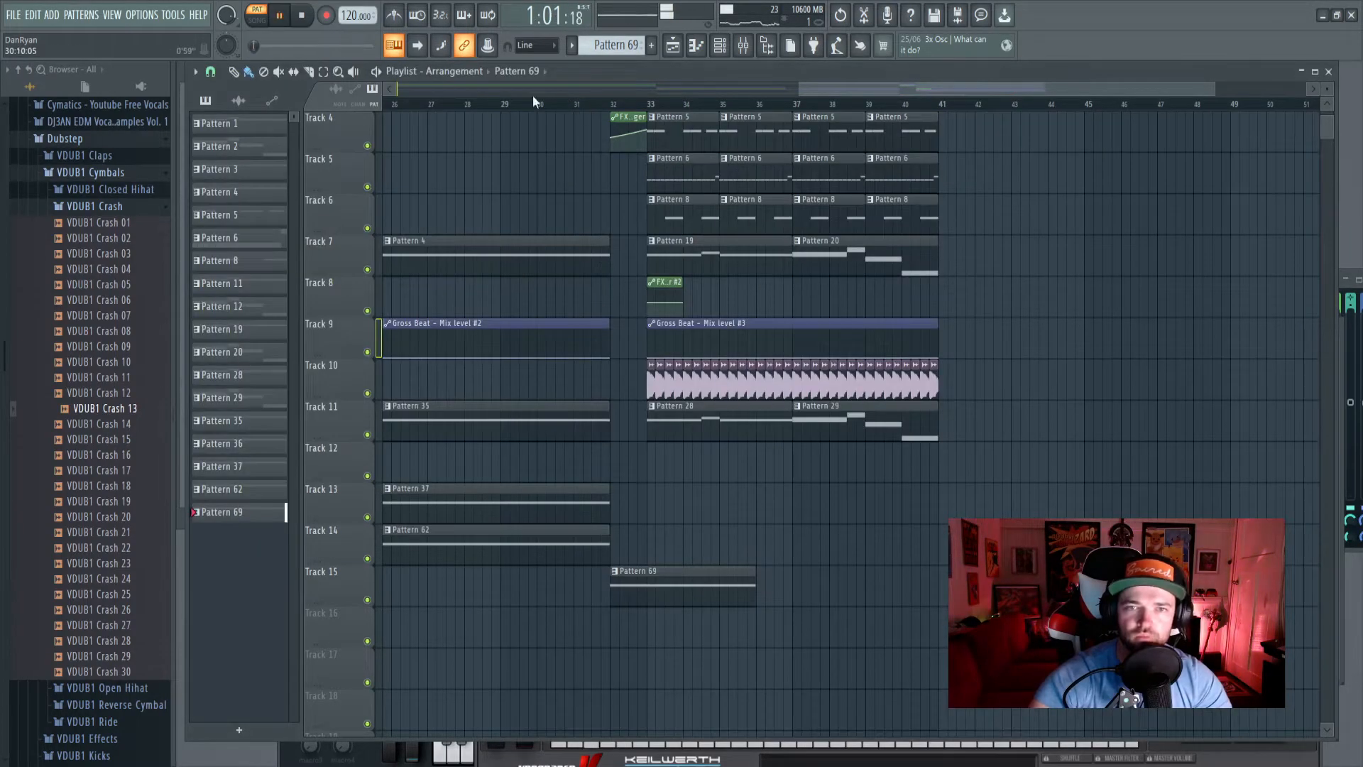
Play the song from bar 29 and place a second Pattern 69 clip at bar 29 on Track 16.
{"action": "left_click", "coordinate": [496, 106]}
{"action": "scroll", "coordinate": [501, 114], "scroll_direction": "up", "scroll_amount": 2}
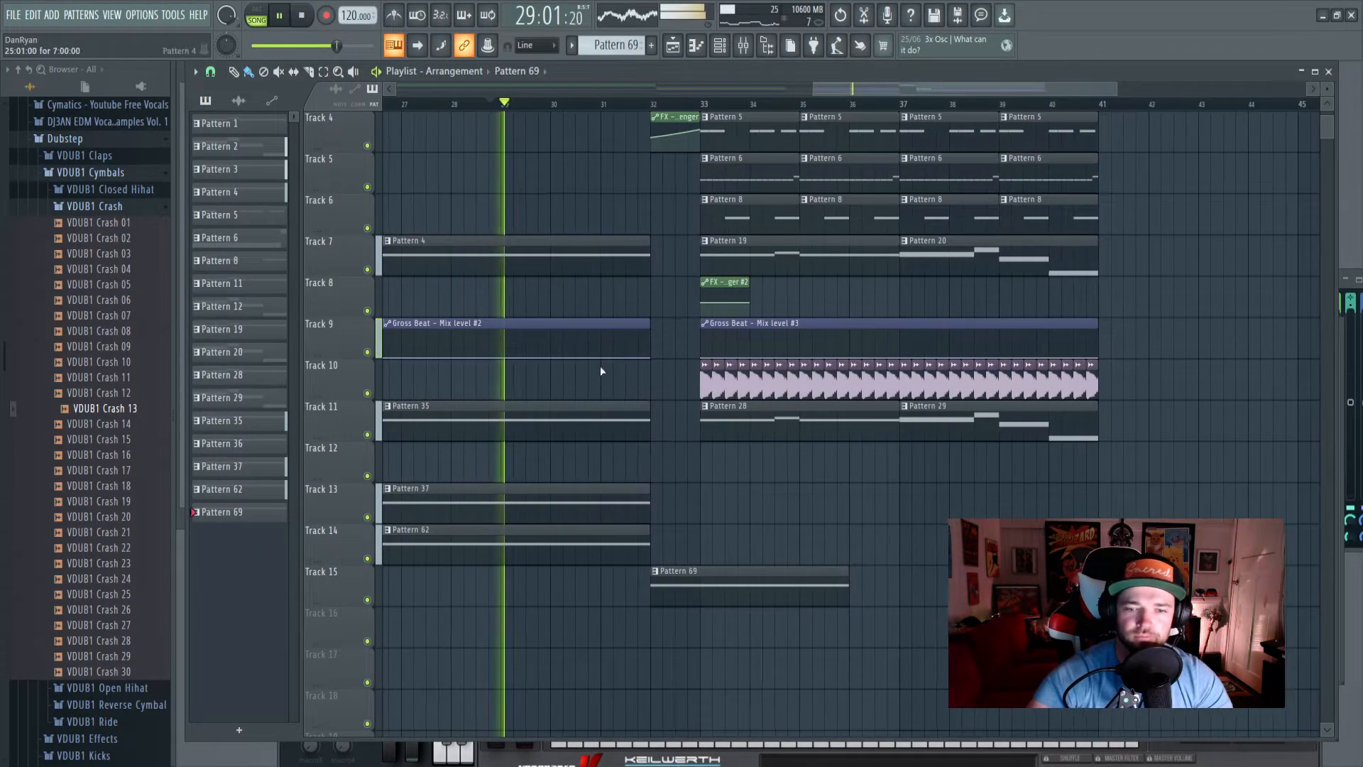
{"action": "left_click", "coordinate": [527, 628]}
Route VPS Avenger #12 to mixer track 18 and lower the track's volume to 73% (-6.5 dB).
{"action": "key", "text": "F9"}
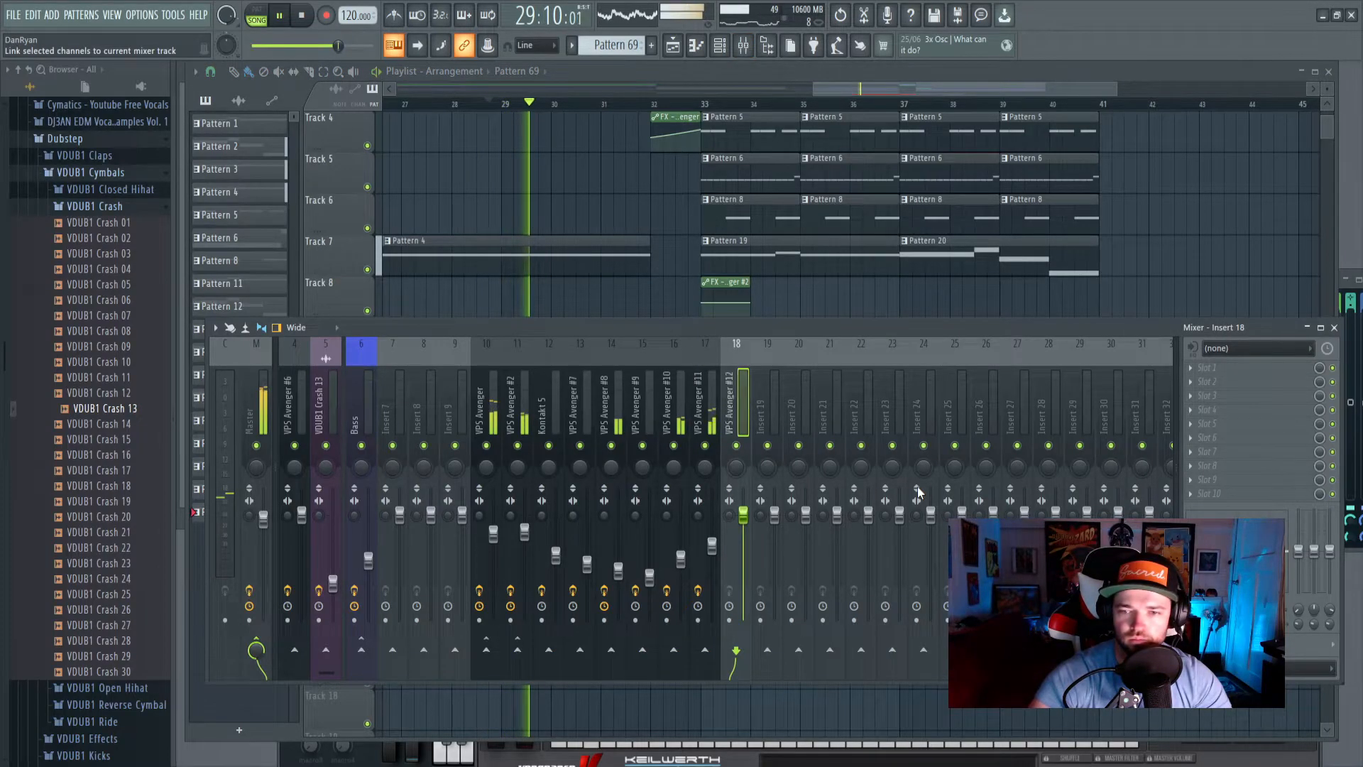
{"action": "key", "text": "space"}
{"action": "key", "text": "space"}
{"action": "left_click_drag", "start_coordinate": [743, 515], "coordinate": [744, 528]}
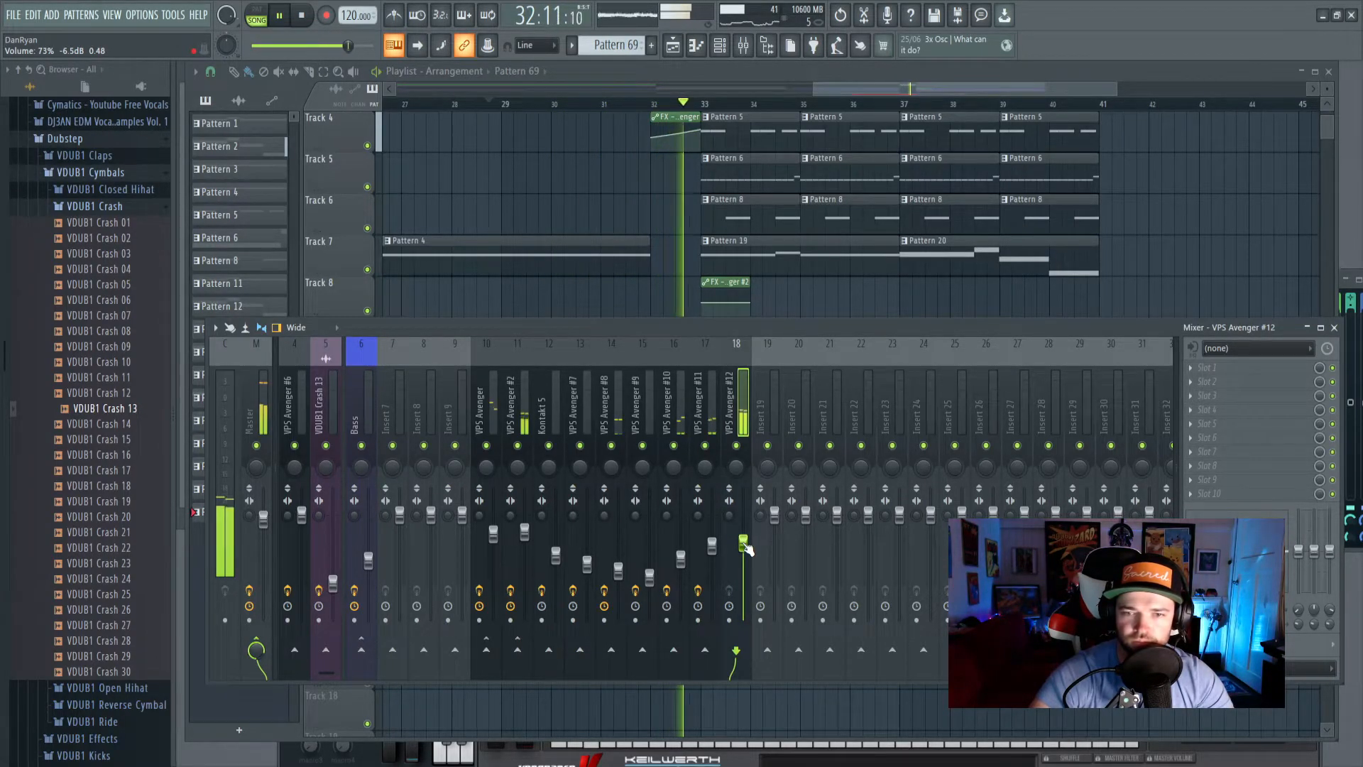
Add Fruity Parametric EQ 2 to the VPS Avenger #12 track with a band 1 high-pass and reduced highs, replaying from bar 29.
{"action": "left_click", "coordinate": [504, 105]}
{"action": "left_click", "coordinate": [744, 46]}
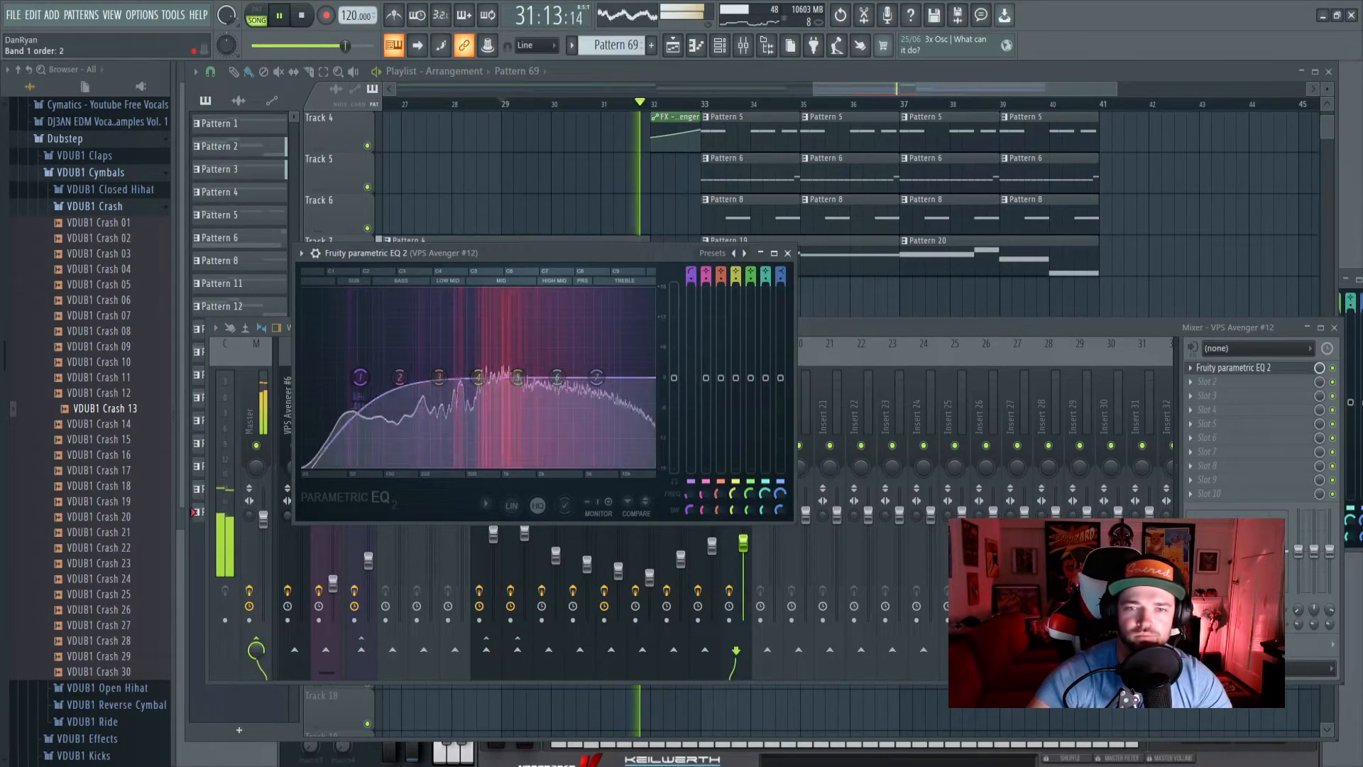
{"action": "left_click_drag", "start_coordinate": [691, 280], "coordinate": [691, 266]}
{"action": "left_click_drag", "start_coordinate": [691, 493], "coordinate": [690, 465]}
{"action": "left_click_drag", "start_coordinate": [597, 377], "coordinate": [554, 398]}
{"action": "left_click", "coordinate": [602, 71]}
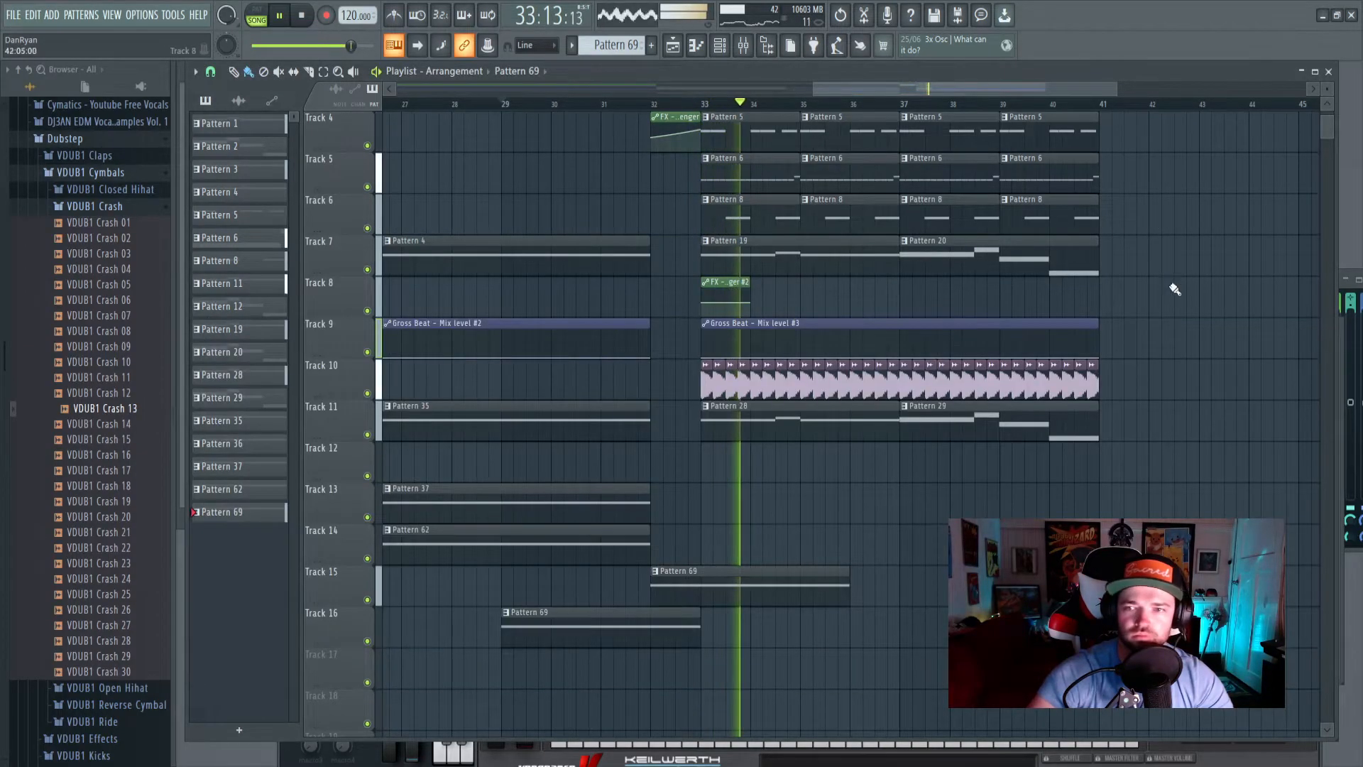
Listen through the drop after bar 33 while reviewing the arrangement's tracks from the build-up to the end.
{"action": "scroll", "coordinate": [1173, 253], "scroll_direction": "up", "scroll_amount": 3}
{"action": "scroll", "coordinate": [1164, 248], "scroll_direction": "down", "scroll_amount": 2}
{"action": "scroll", "coordinate": [740, 107], "scroll_direction": "down", "scroll_amount": 2}
{"action": "scroll", "coordinate": [1129, 321], "scroll_direction": "up", "scroll_amount": 2}
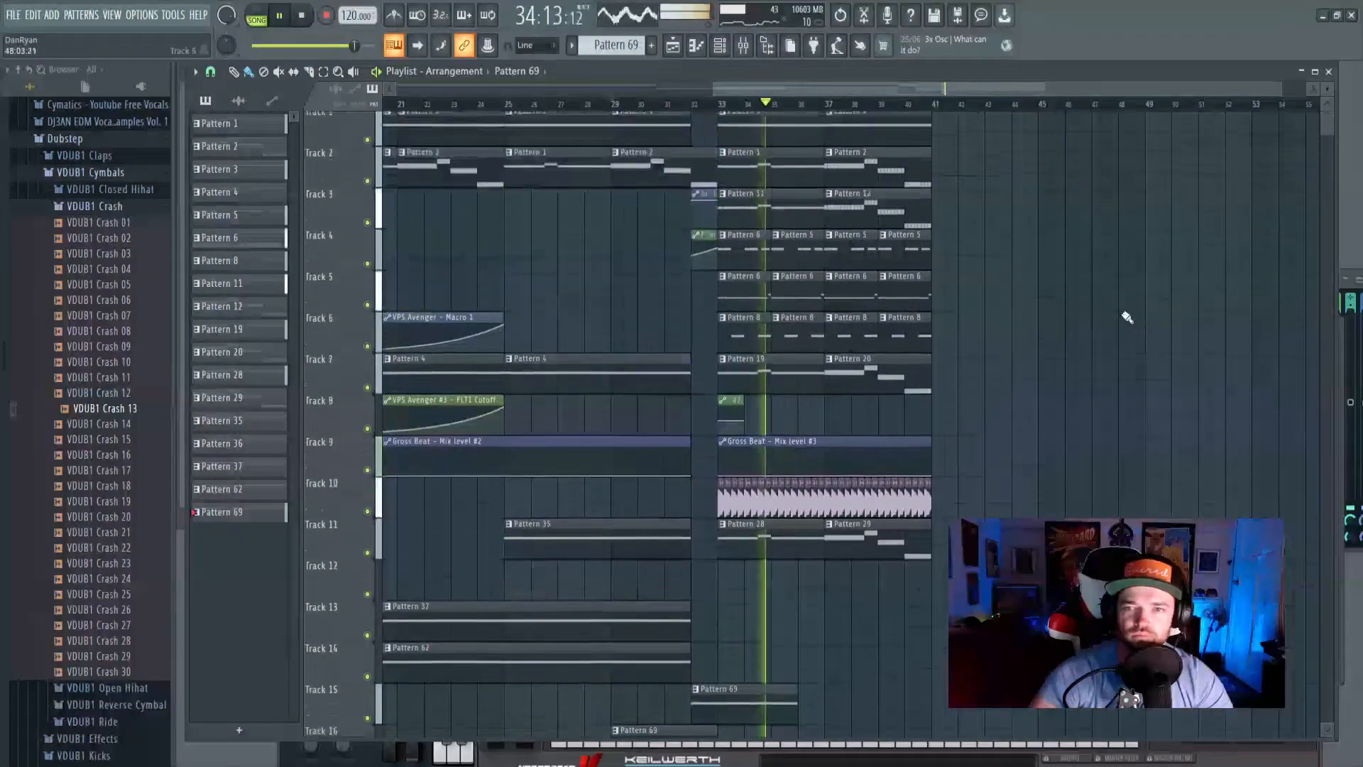
{"action": "scroll", "coordinate": [1121, 316], "scroll_direction": "down", "scroll_amount": 3}
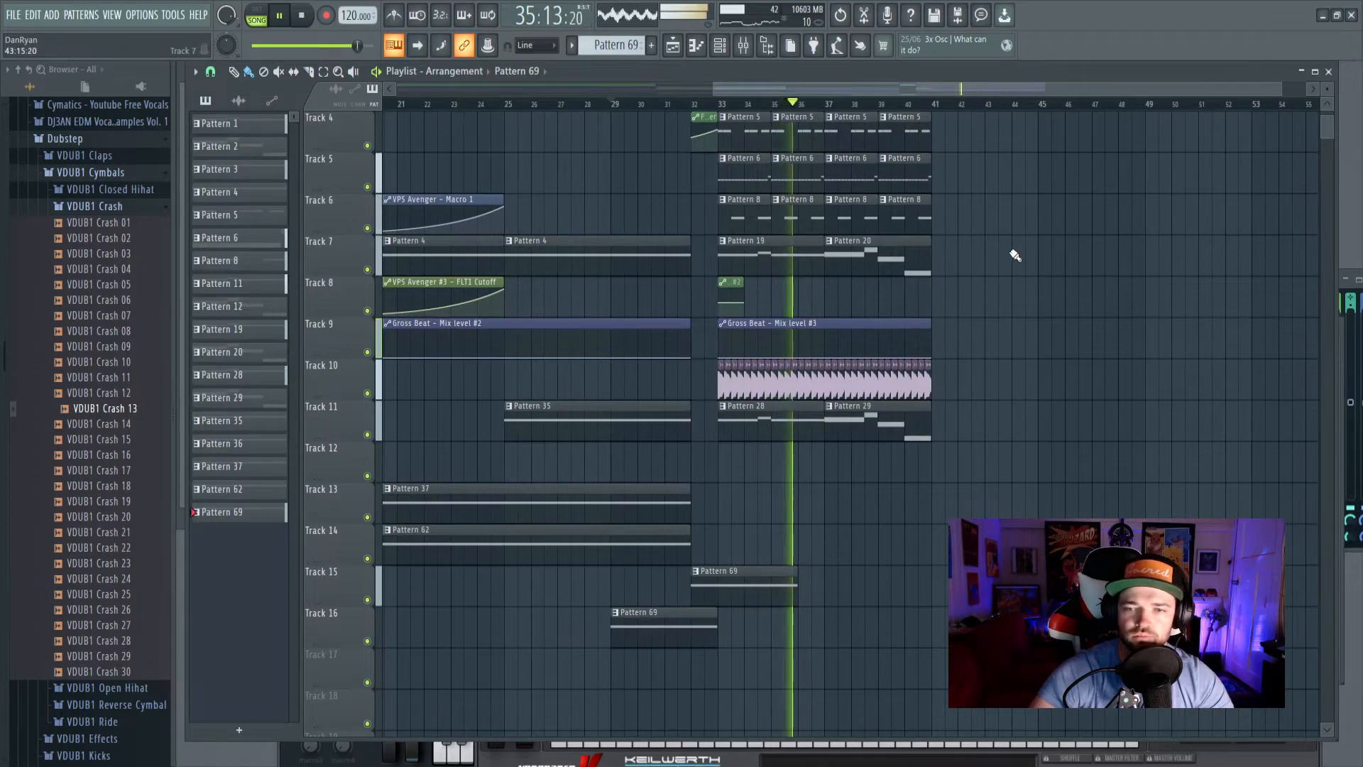
{"action": "scroll", "coordinate": [1025, 350], "scroll_direction": "up", "scroll_amount": 3}
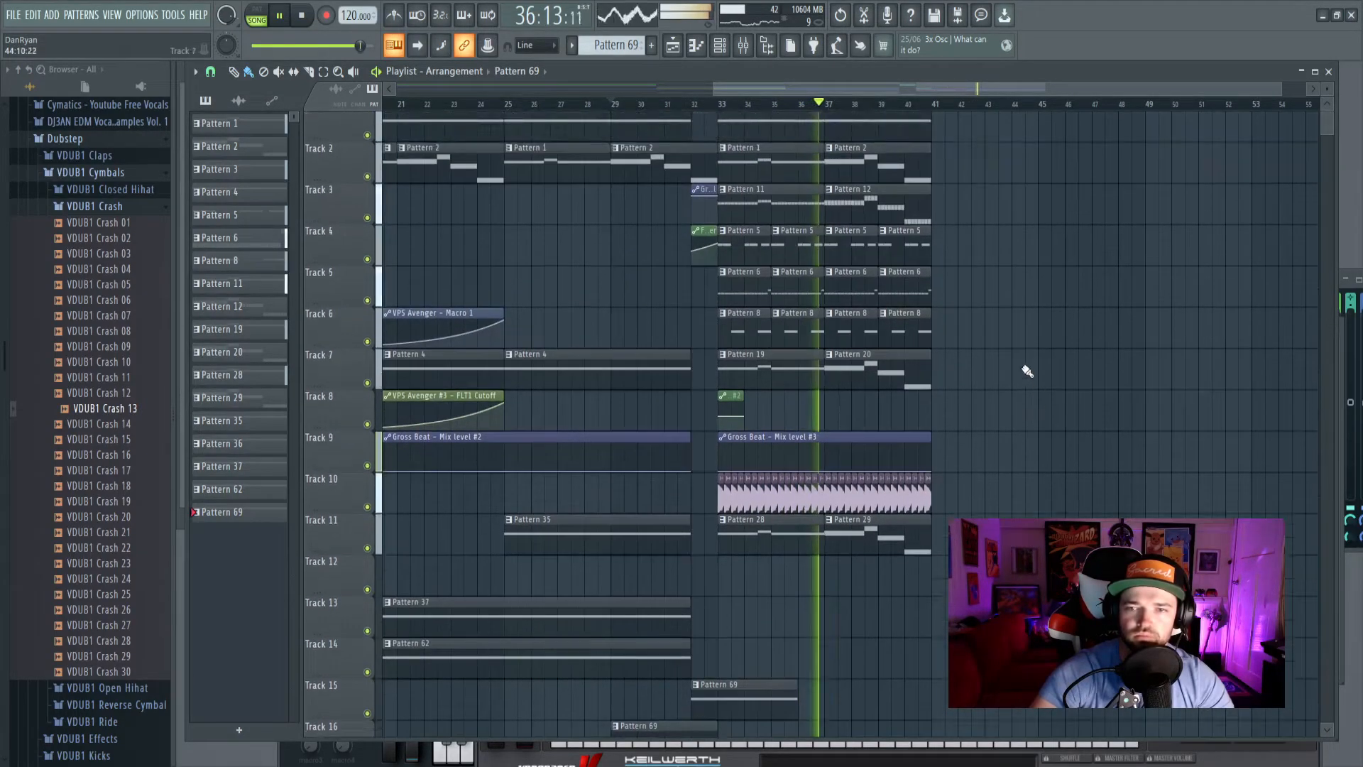
{"action": "scroll", "coordinate": [733, 106], "scroll_direction": "up", "scroll_amount": 3}
{"action": "left_click_drag", "start_coordinate": [873, 93], "coordinate": [898, 94]}
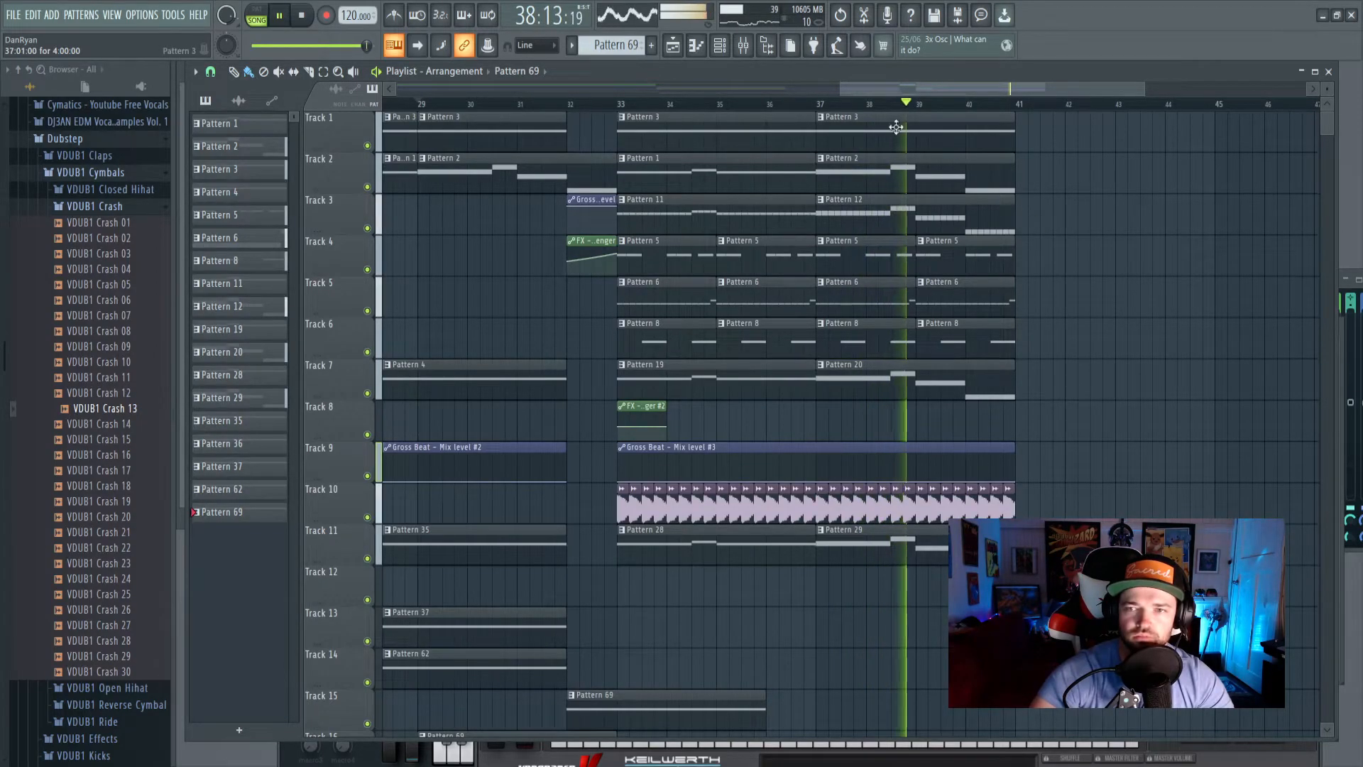
{"action": "scroll", "coordinate": [882, 106], "scroll_direction": "down", "scroll_amount": 3}
{"action": "left_click_drag", "start_coordinate": [878, 92], "coordinate": [931, 93]}
{"action": "scroll", "coordinate": [1006, 317], "scroll_direction": "down", "scroll_amount": 3}
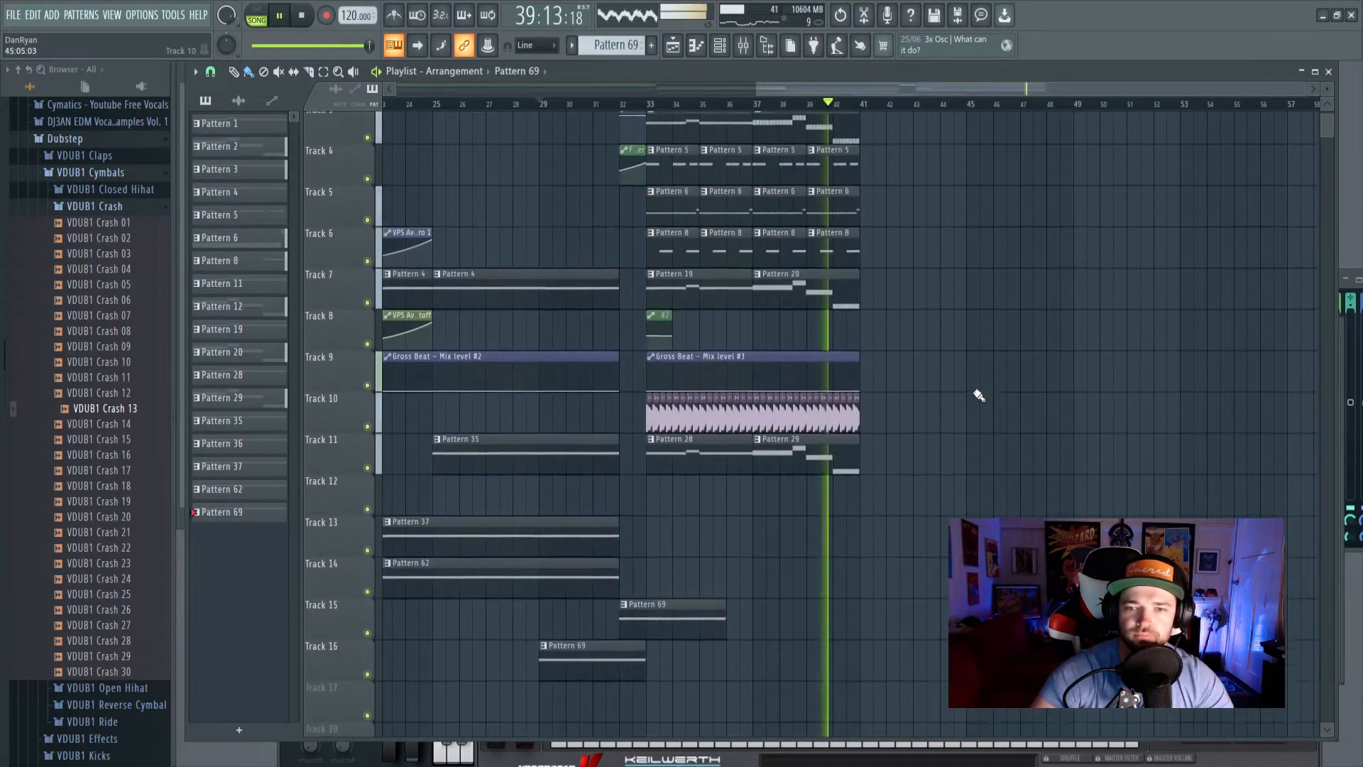
{"action": "scroll", "coordinate": [979, 396], "scroll_direction": "up", "scroll_amount": 2}
{"action": "scroll", "coordinate": [740, 107], "scroll_direction": "down", "scroll_amount": 3}
{"action": "key", "text": "space"}
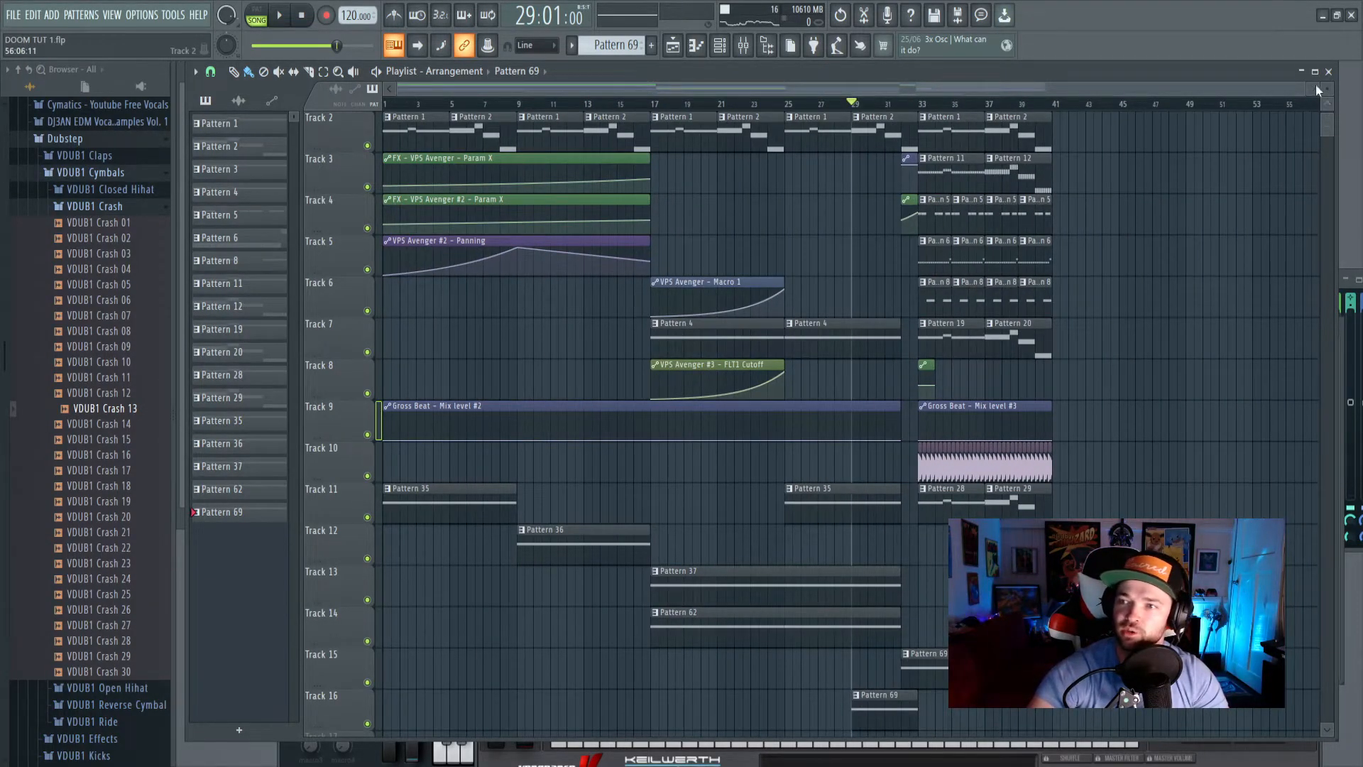
Play the arrangement through the build-up into the drop and collapse the Dubstep sample folder.
{"action": "scroll", "coordinate": [1303, 97], "scroll_direction": "up", "scroll_amount": 3}
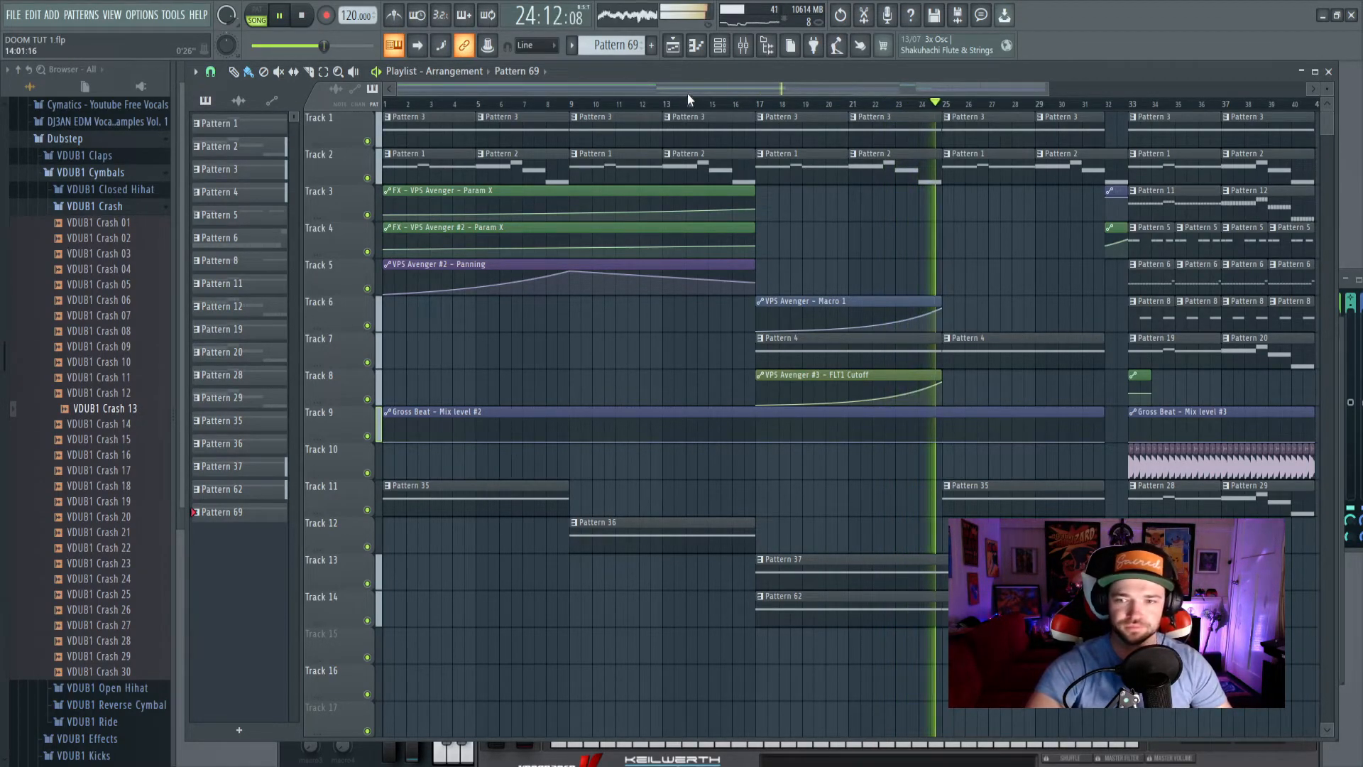
{"action": "mouse_move", "coordinate": [713, 83]}
{"action": "left_mouse_down"}
{"action": "mouse_move", "coordinate": [748, 91]}
{"action": "mouse_move", "coordinate": [701, 95]}
{"action": "left_mouse_up"}
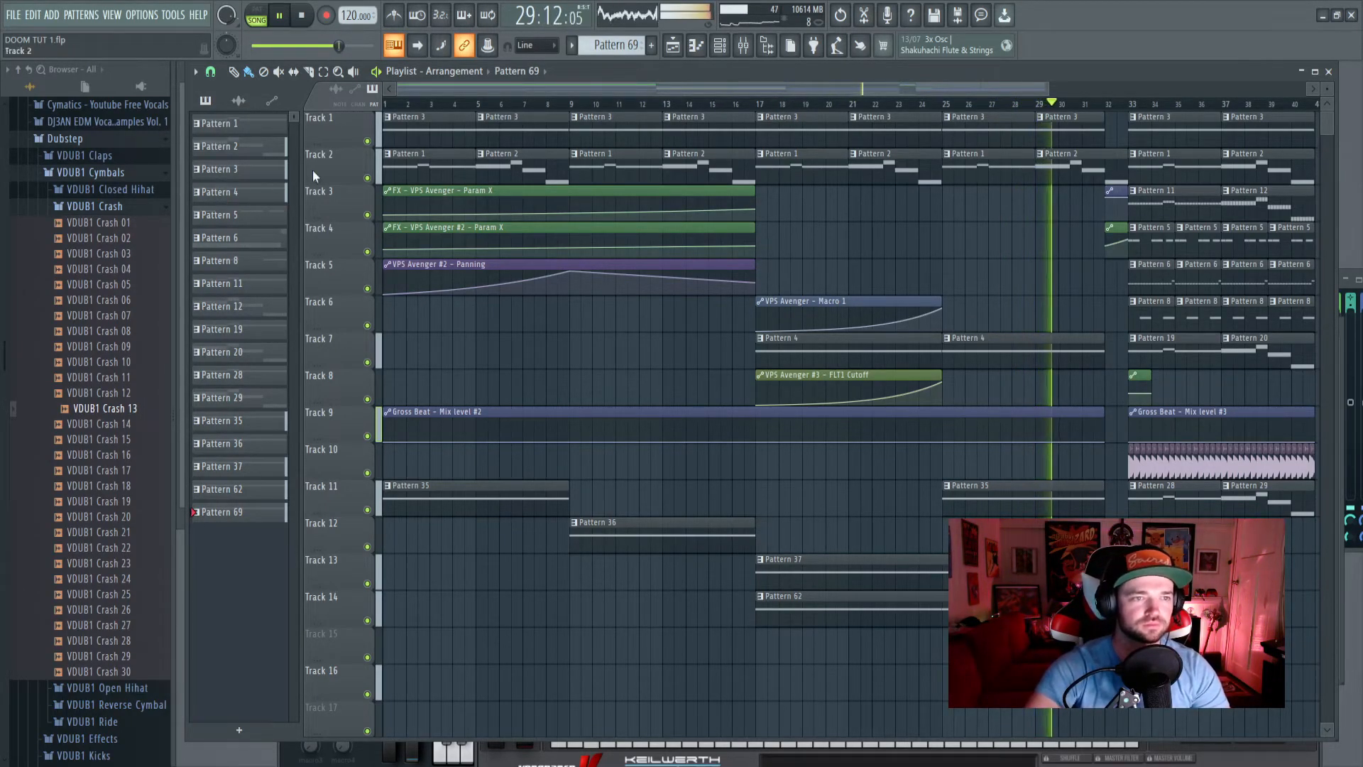
{"action": "left_click", "coordinate": [64, 138]}
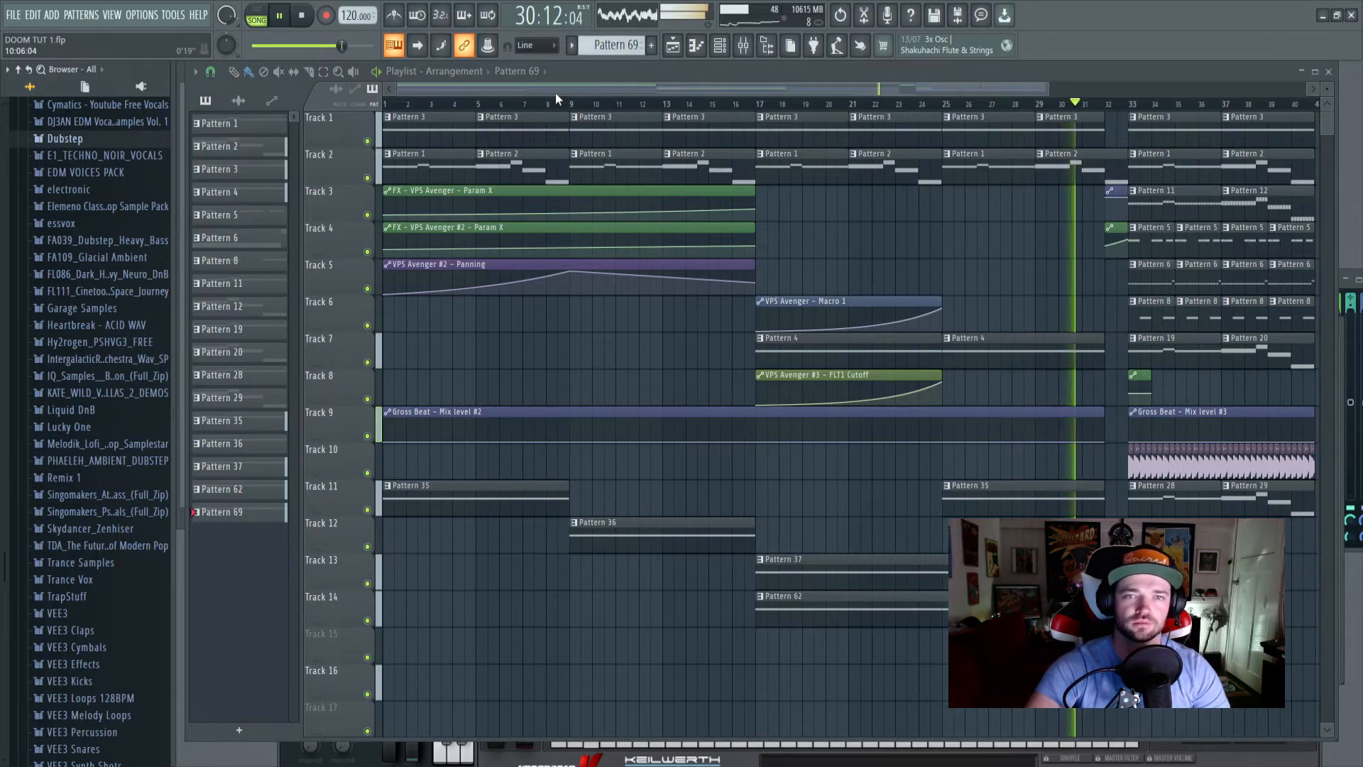
{"action": "left_click_drag", "start_coordinate": [573, 87], "coordinate": [671, 101]}
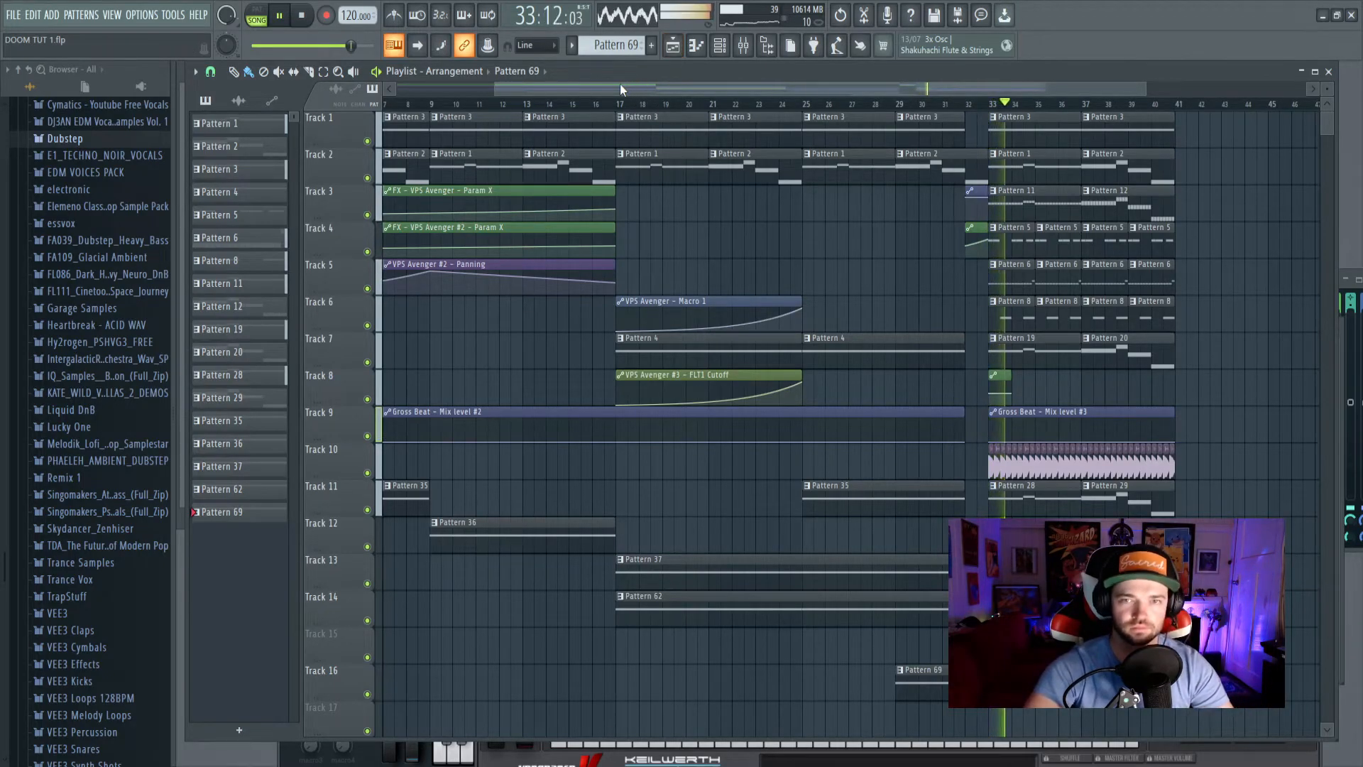
{"action": "left_click_drag", "start_coordinate": [619, 84], "coordinate": [472, 91]}
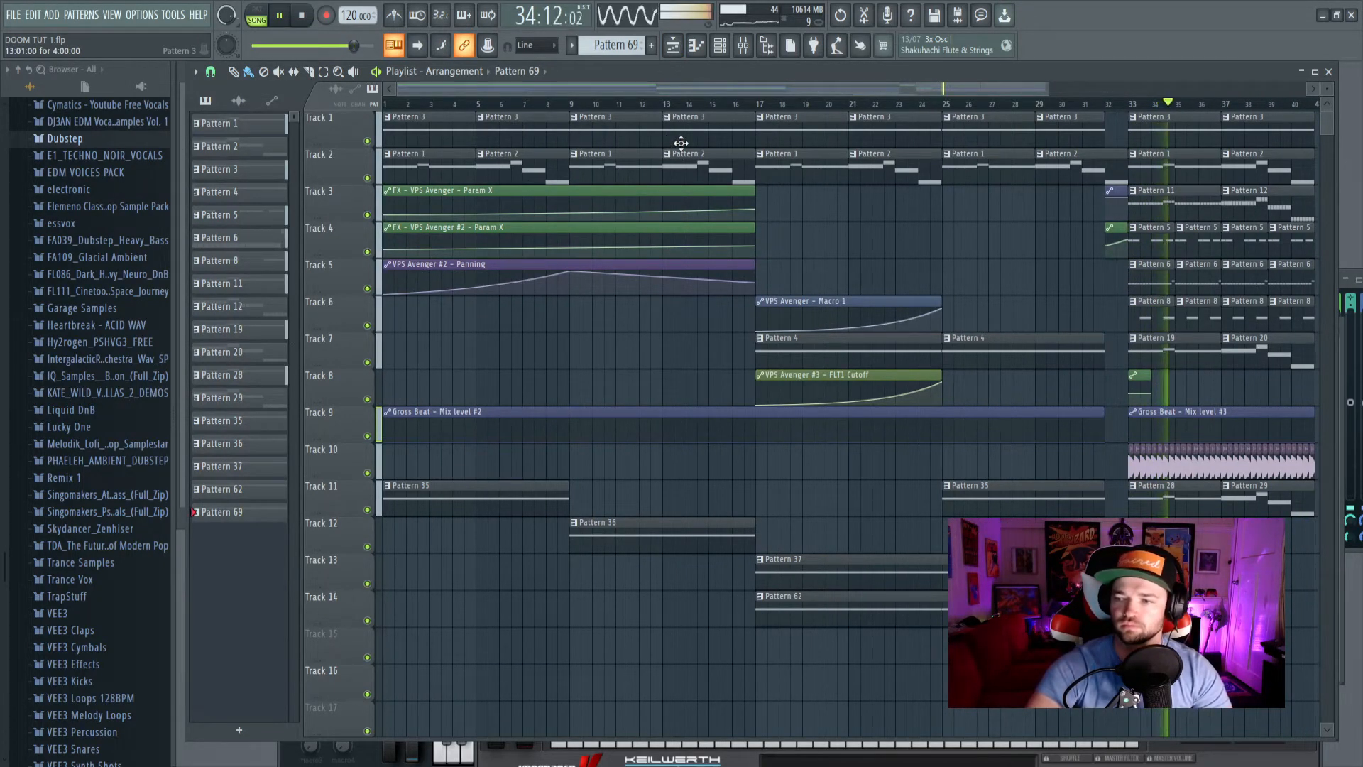
Open Fruity Parametric EQ 2 on the VPS Avenger #7 mixer track and lower an upper band.
{"action": "left_click", "coordinate": [743, 46]}
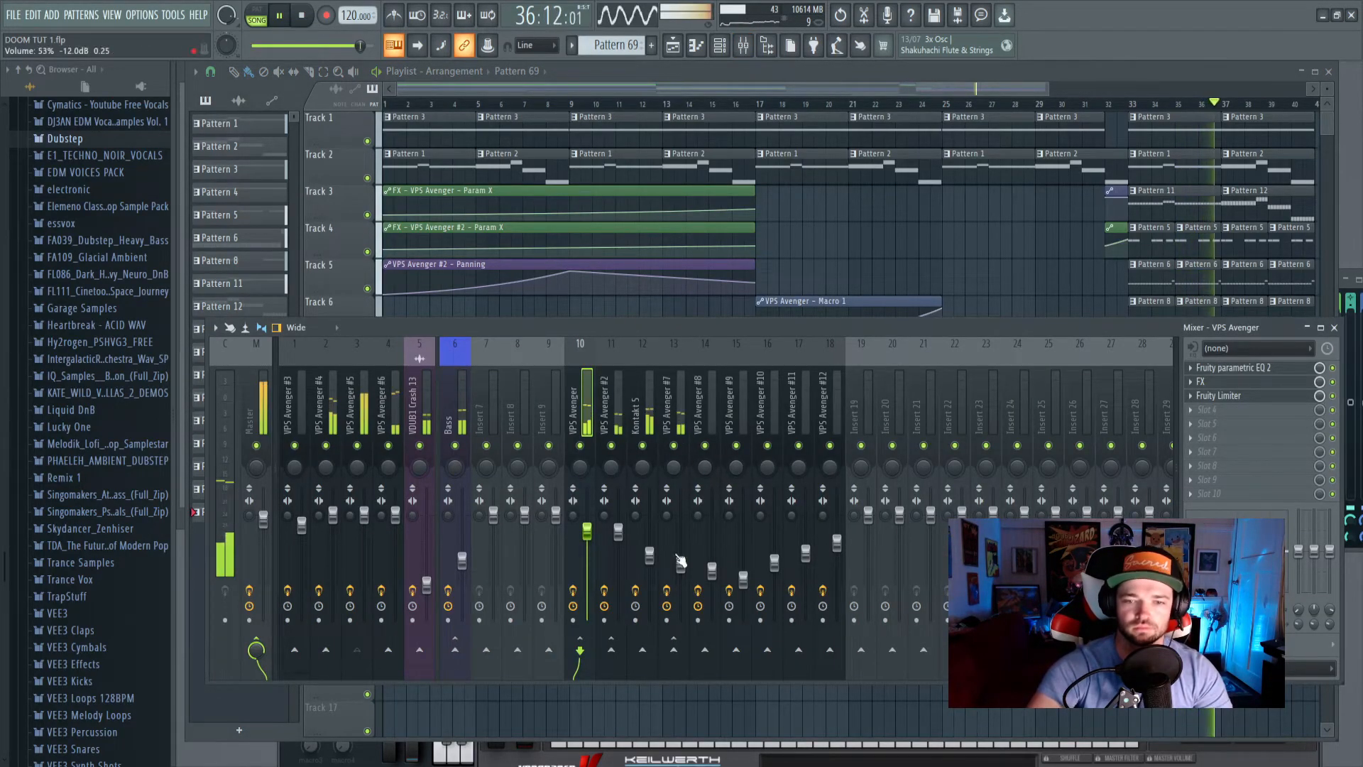
{"action": "left_click", "coordinate": [680, 412]}
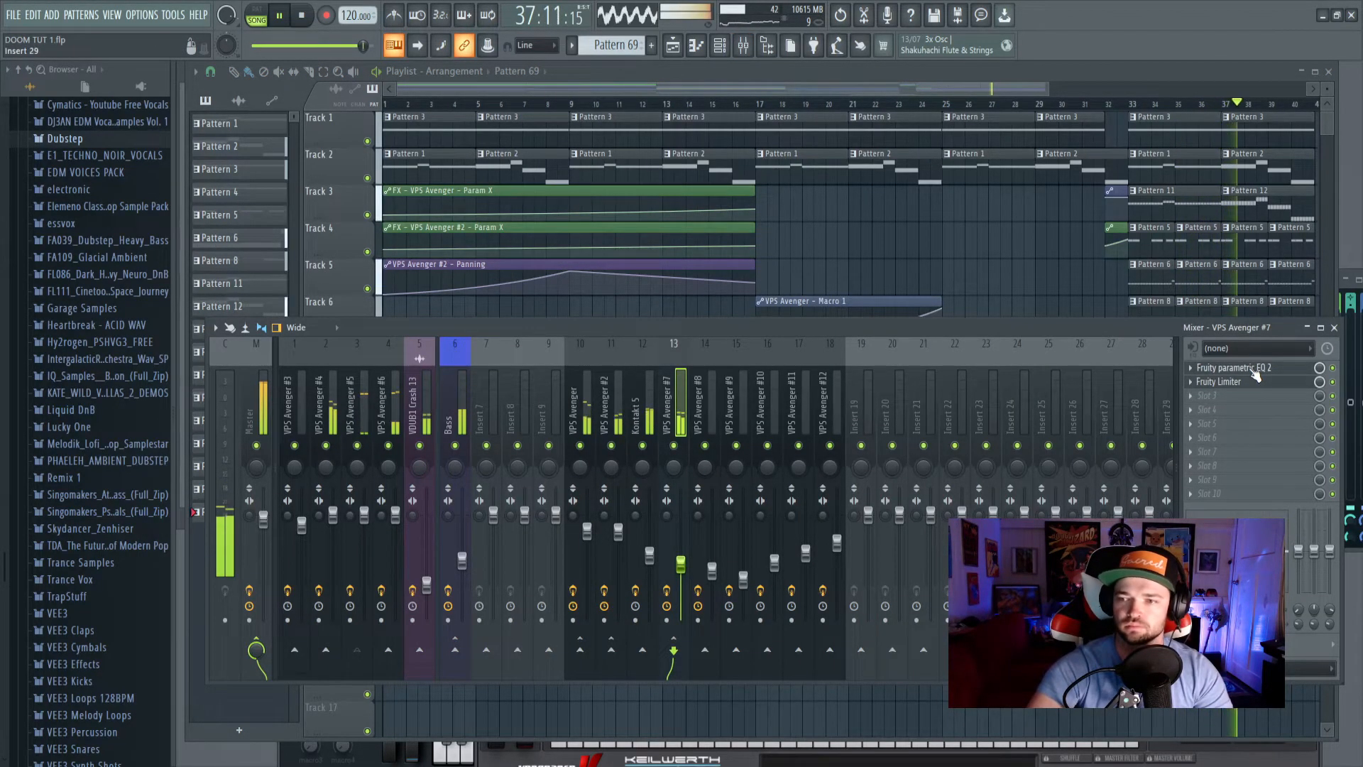
{"action": "left_click", "coordinate": [1255, 374]}
{"action": "left_click_drag", "start_coordinate": [568, 364], "coordinate": [555, 378]}
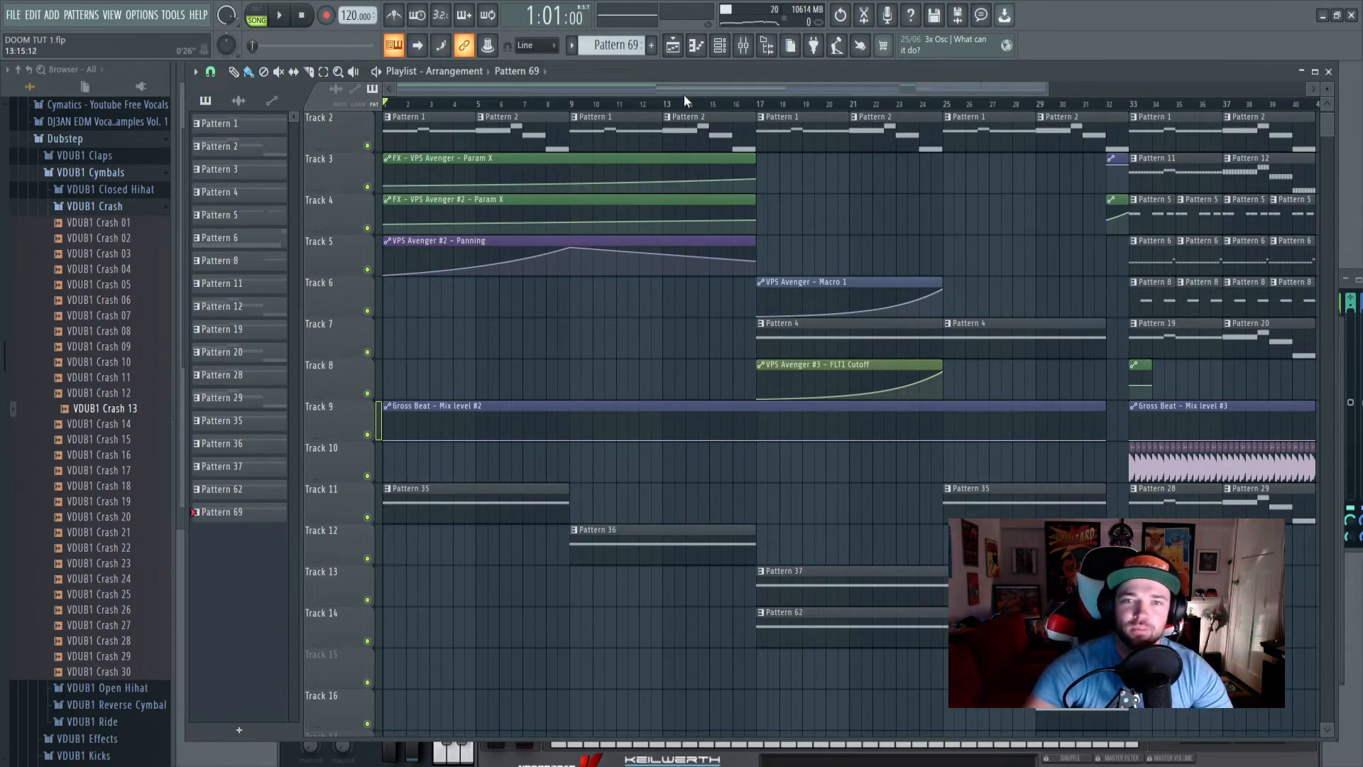
{"action": "scroll", "coordinate": [685, 100], "scroll_direction": "down", "scroll_amount": 3}
{"action": "left_click_drag", "start_coordinate": [685, 91], "coordinate": [465, 91]}
{"action": "scroll", "coordinate": [573, 105], "scroll_direction": "down", "scroll_amount": 2}
{"action": "scroll", "coordinate": [574, 105], "scroll_direction": "up", "scroll_amount": 2}
{"action": "scroll", "coordinate": [576, 106], "scroll_direction": "up", "scroll_amount": 3}
{"action": "scroll", "coordinate": [576, 106], "scroll_direction": "down", "scroll_amount": 2}
{"action": "scroll", "coordinate": [553, 88], "scroll_direction": "up", "scroll_amount": 3}
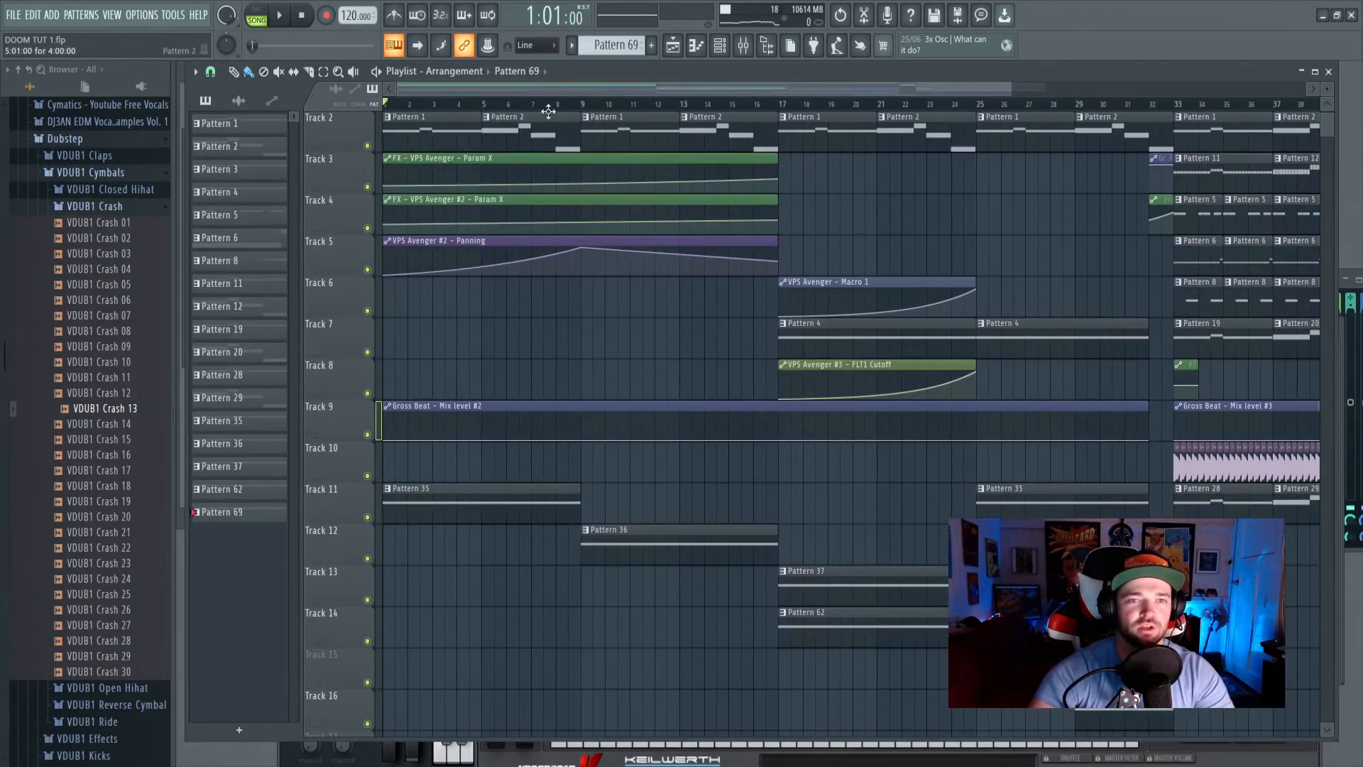
{"action": "left_click_drag", "start_coordinate": [1011, 88], "coordinate": [1046, 97]}
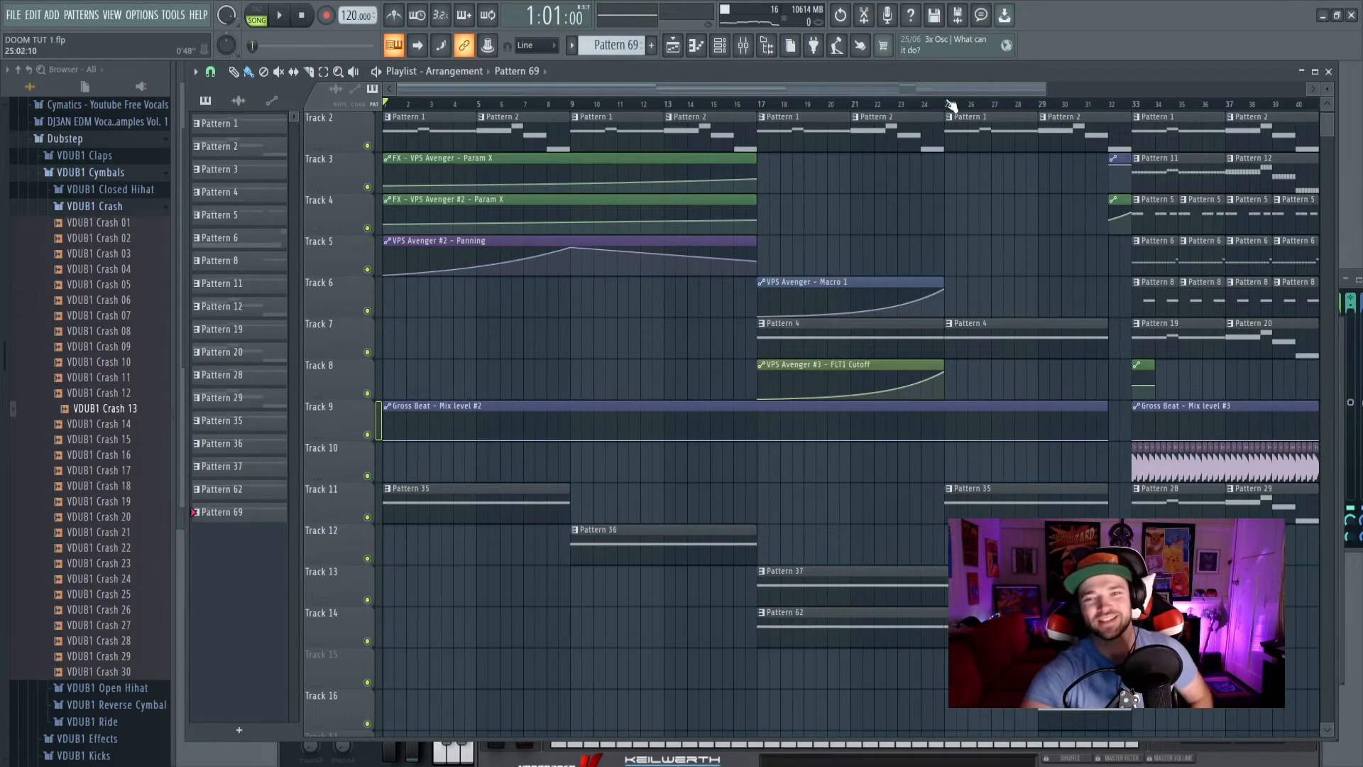
{"action": "left_click_drag", "start_coordinate": [1046, 90], "coordinate": [1048, 93]}
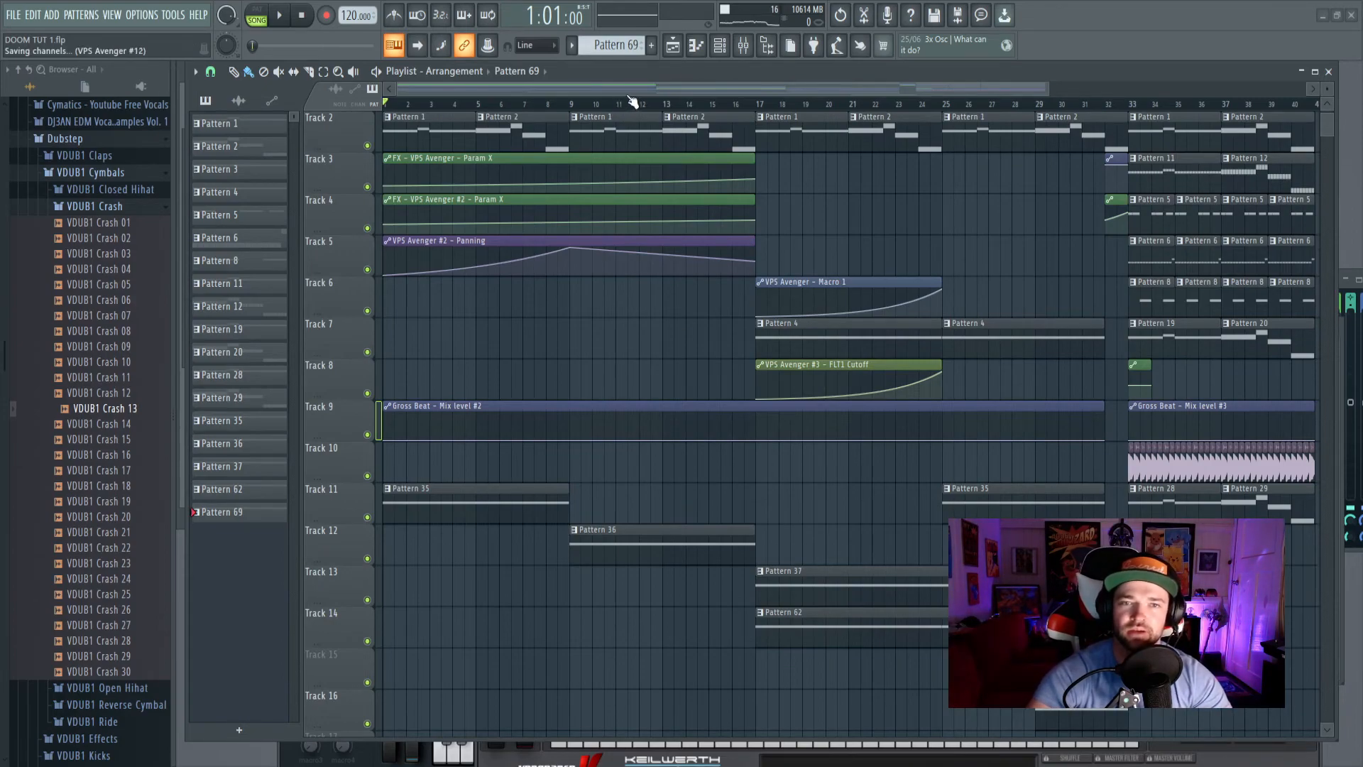
{"action": "left_click", "coordinate": [719, 54]}
{"action": "left_click", "coordinate": [719, 52]}
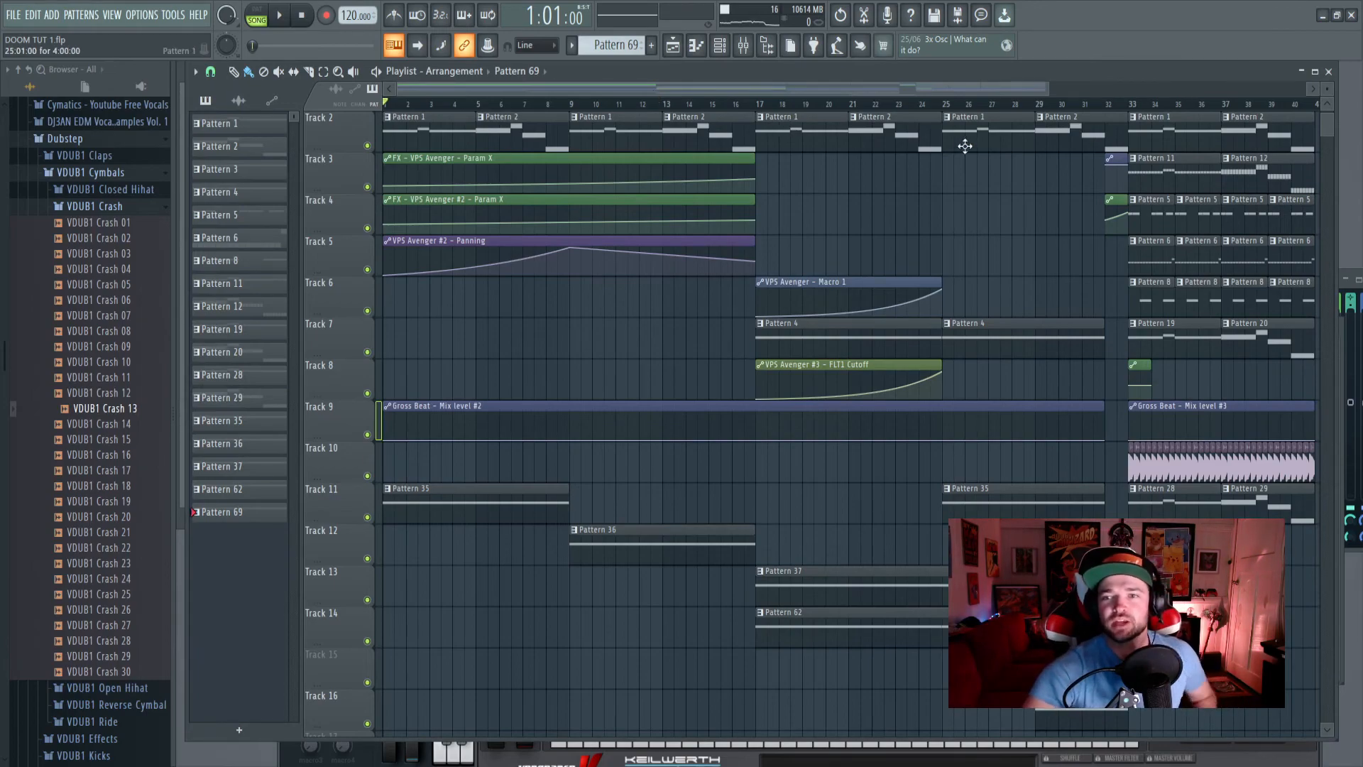
{"action": "scroll", "coordinate": [964, 115], "scroll_direction": "up", "scroll_amount": 2}
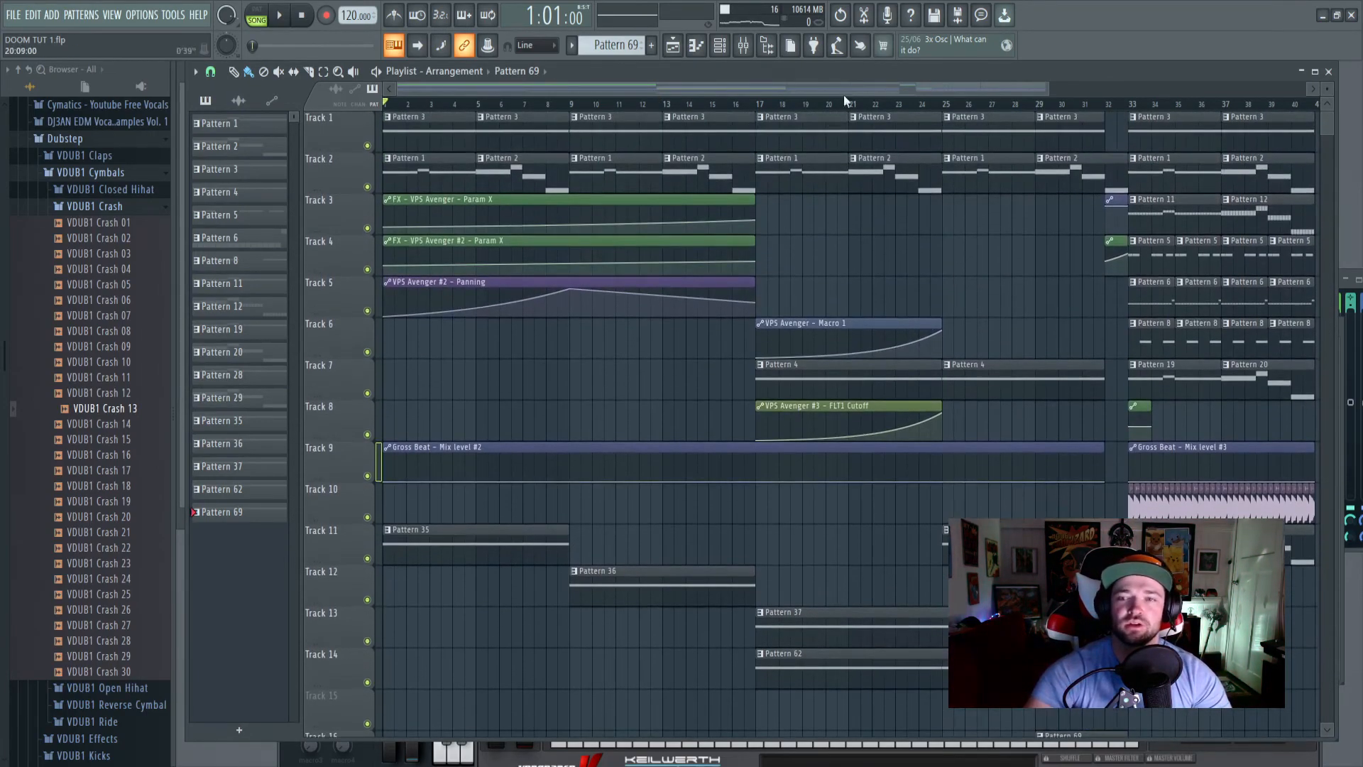
{"action": "left_click", "coordinate": [719, 46]}
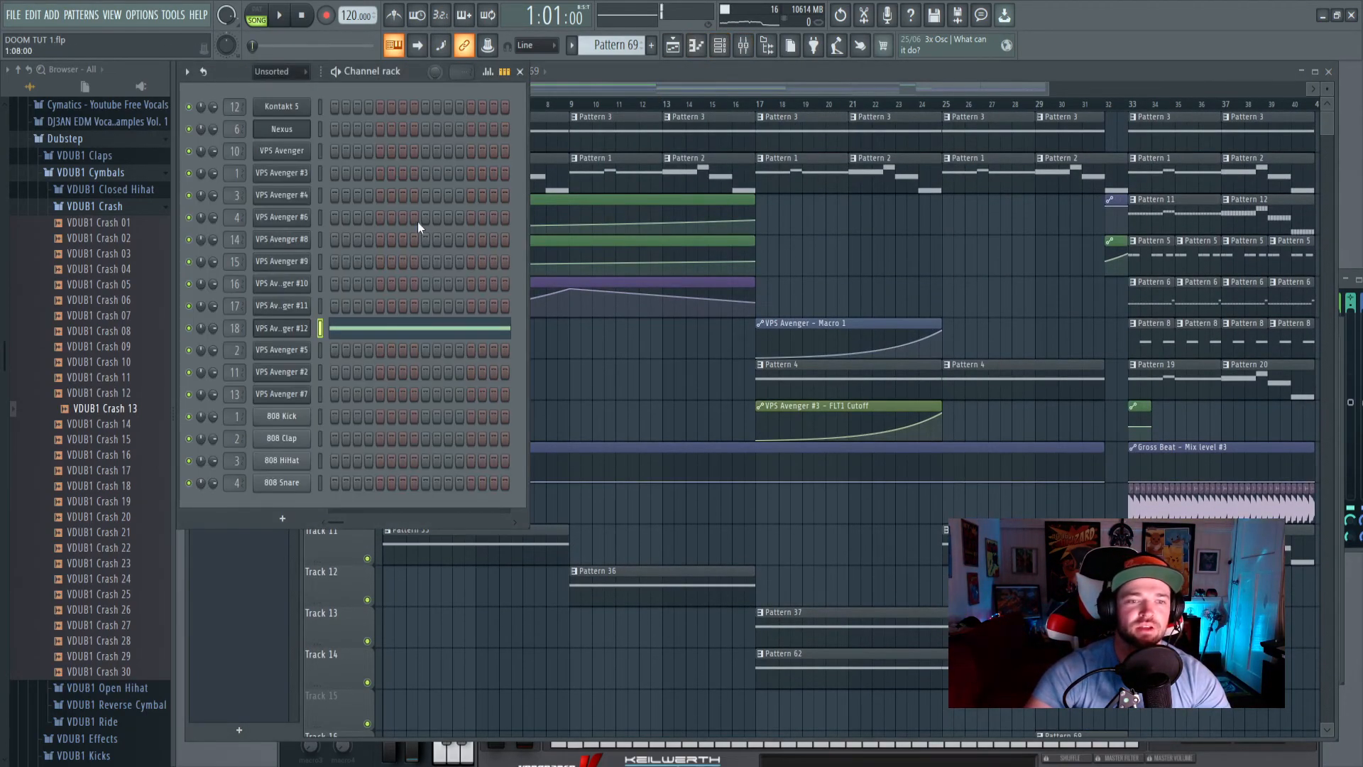
{"action": "left_click", "coordinate": [703, 93]}
{"action": "scroll", "coordinate": [611, 113], "scroll_direction": "down", "scroll_amount": 3}
{"action": "scroll", "coordinate": [612, 112], "scroll_direction": "up", "scroll_amount": 2}
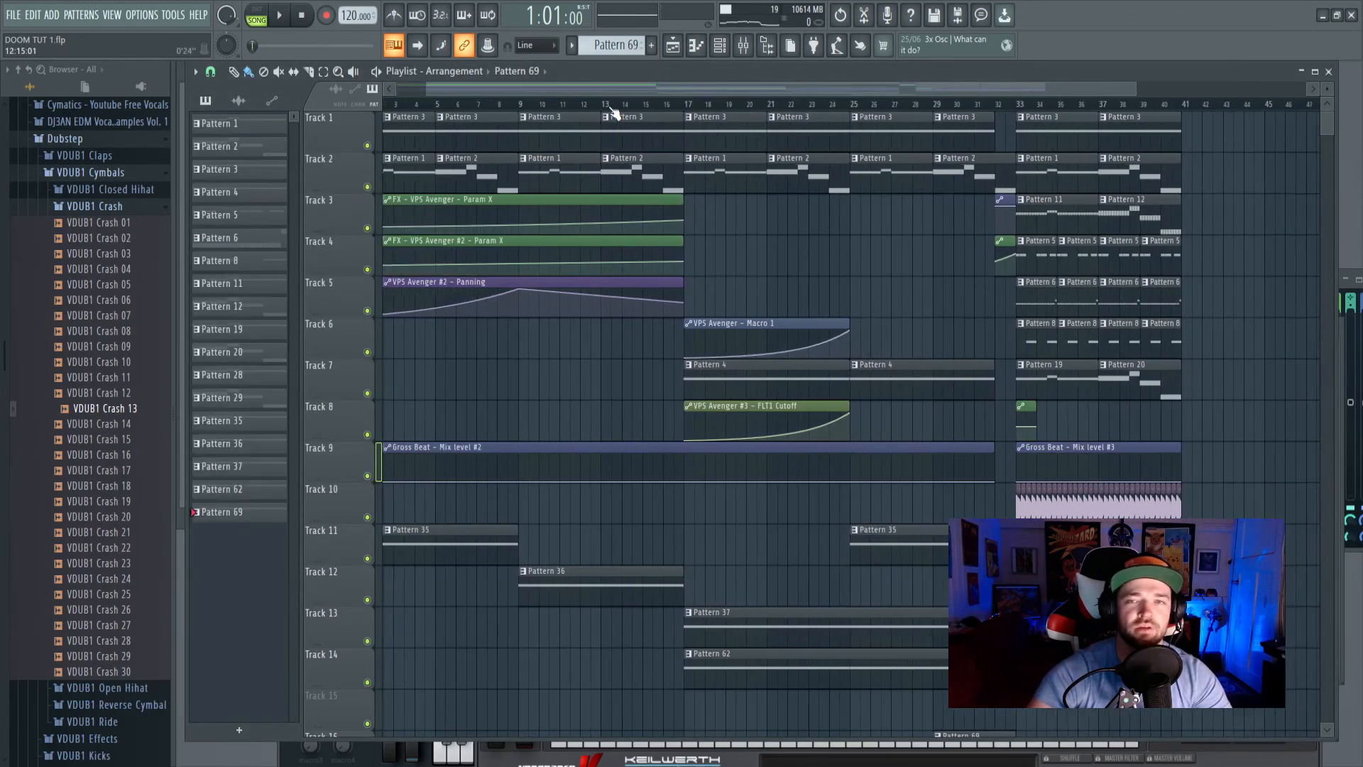
Examine the full Playlist arrangement from bar 1 through the drop ending at bar 41, across Tracks 1 to 16.
{"action": "scroll", "coordinate": [620, 85], "scroll_direction": "up", "scroll_amount": 2}
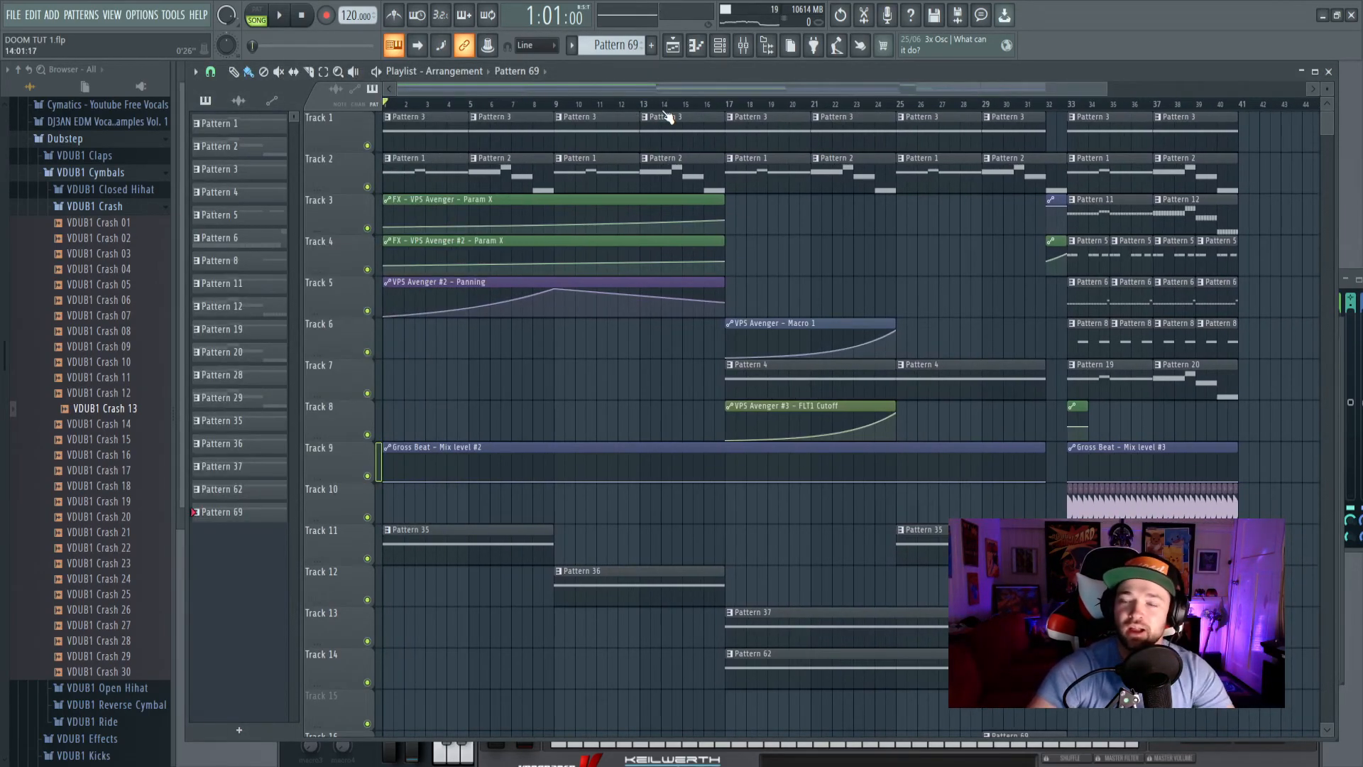
{"action": "left_click_drag", "start_coordinate": [1106, 93], "coordinate": [1054, 91]}
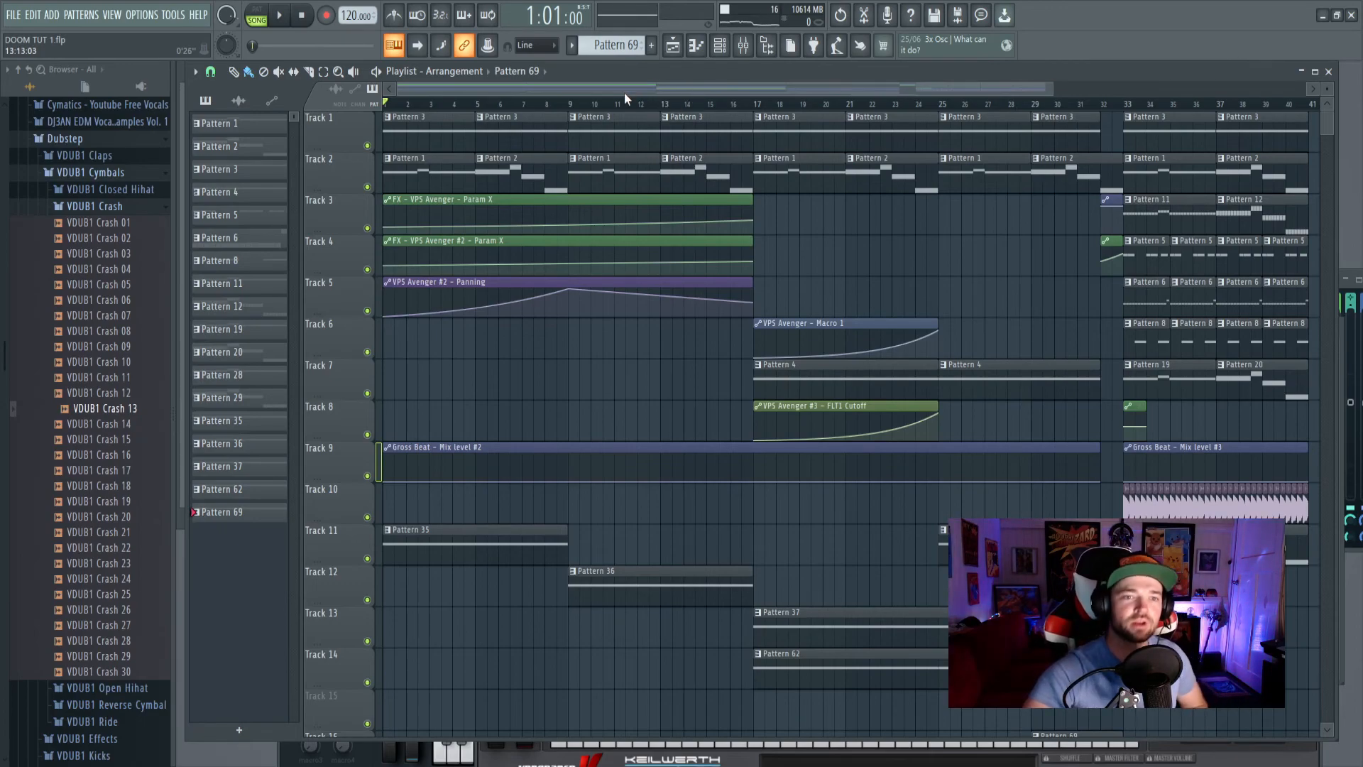
{"action": "left_click_drag", "start_coordinate": [1044, 91], "coordinate": [1038, 91]}
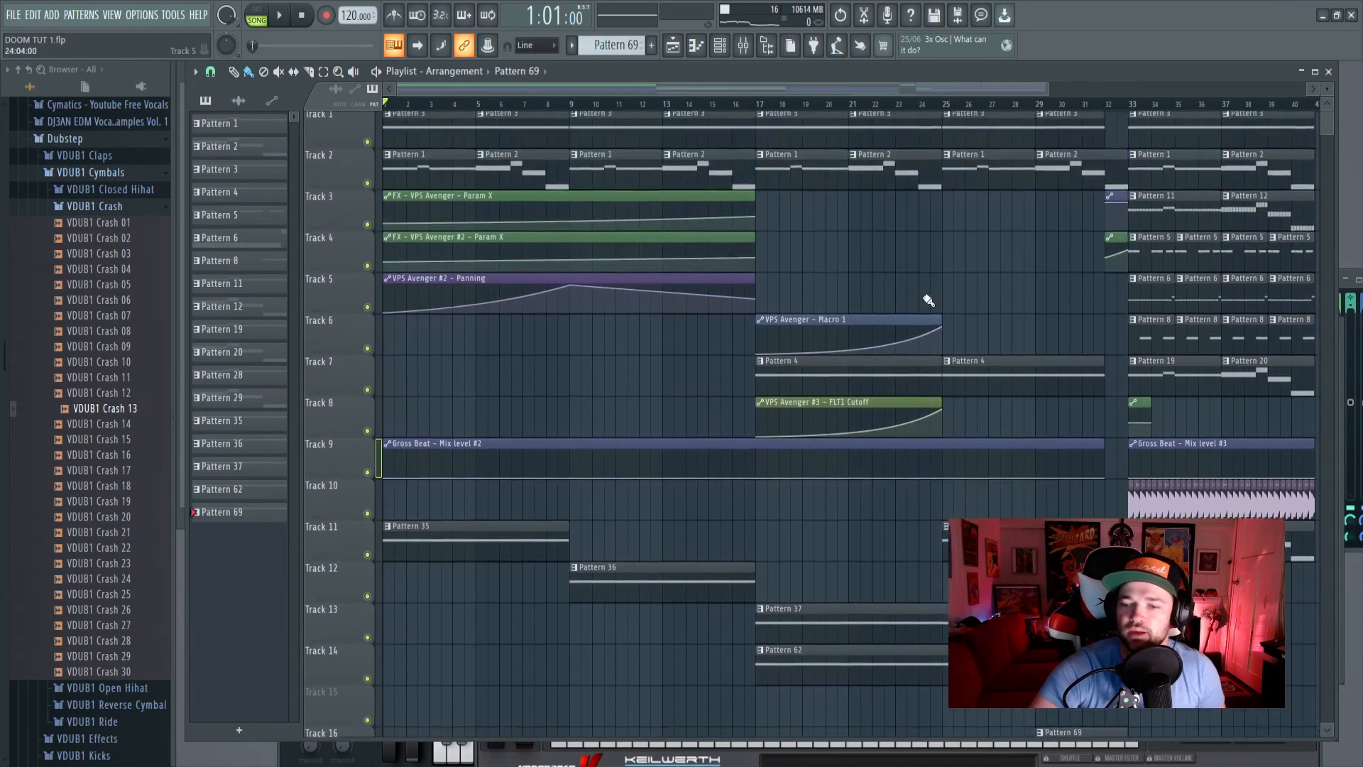
{"action": "left_click_drag", "start_coordinate": [1330, 89], "coordinate": [1330, 94]}
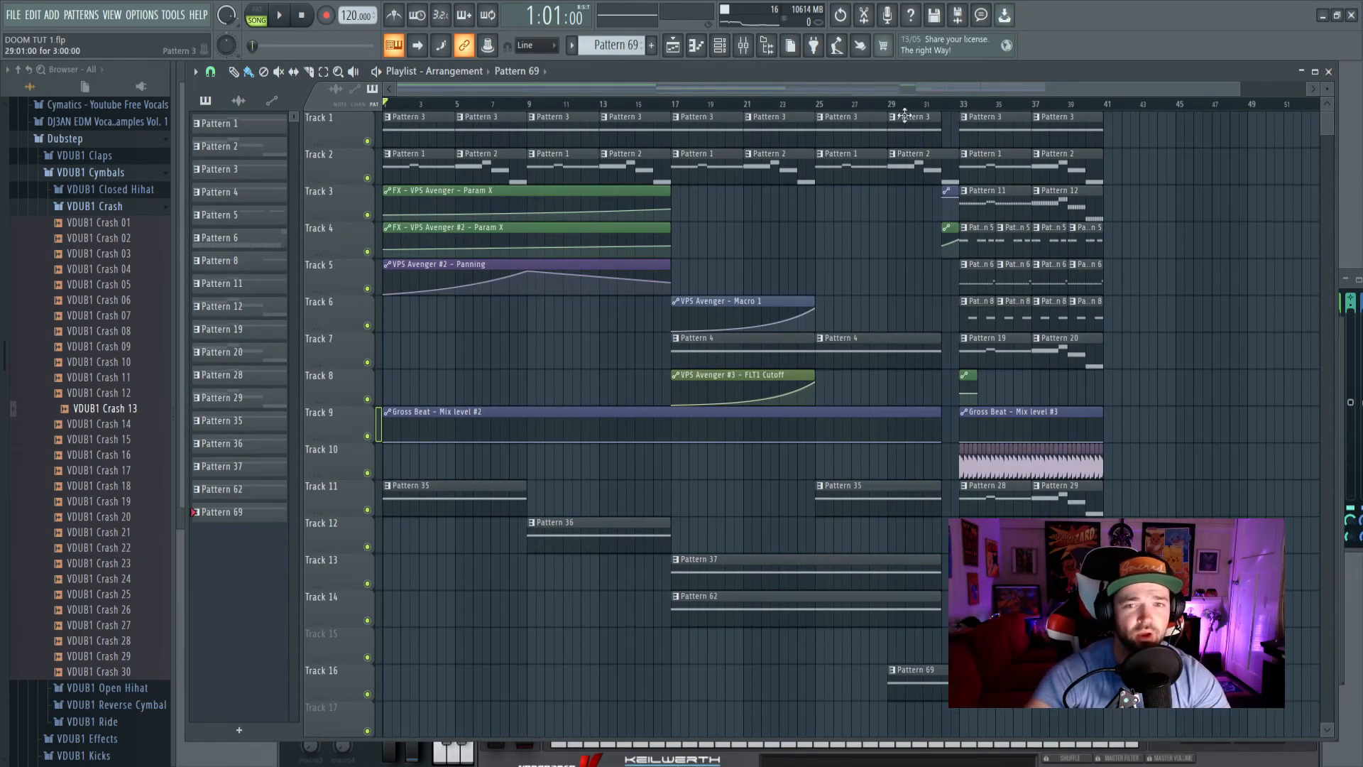
{"action": "left_click", "coordinate": [1242, 88]}
{"action": "left_click_drag", "start_coordinate": [1166, 88], "coordinate": [1145, 88]}
{"action": "left_click_drag", "start_coordinate": [1238, 89], "coordinate": [1050, 86]}
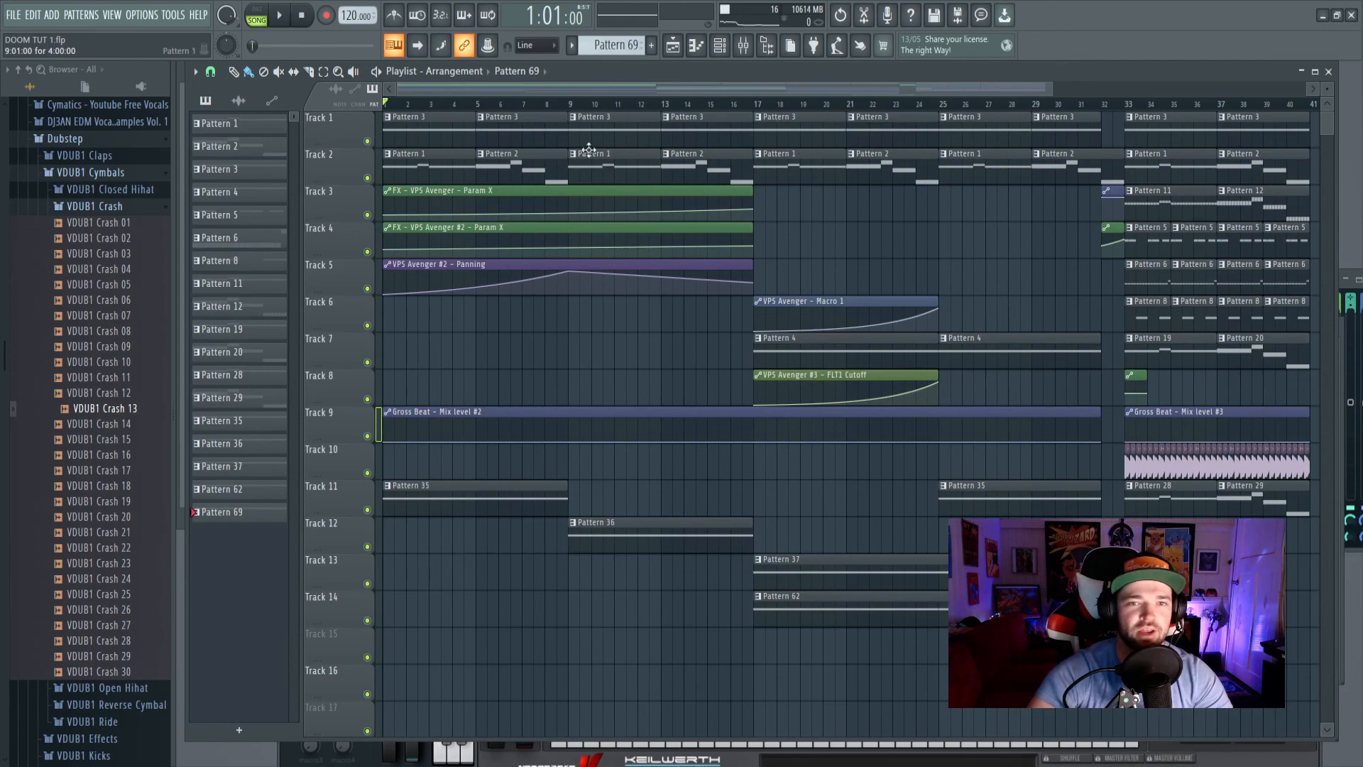
{"action": "scroll", "coordinate": [596, 142], "scroll_direction": "up", "scroll_amount": 2}
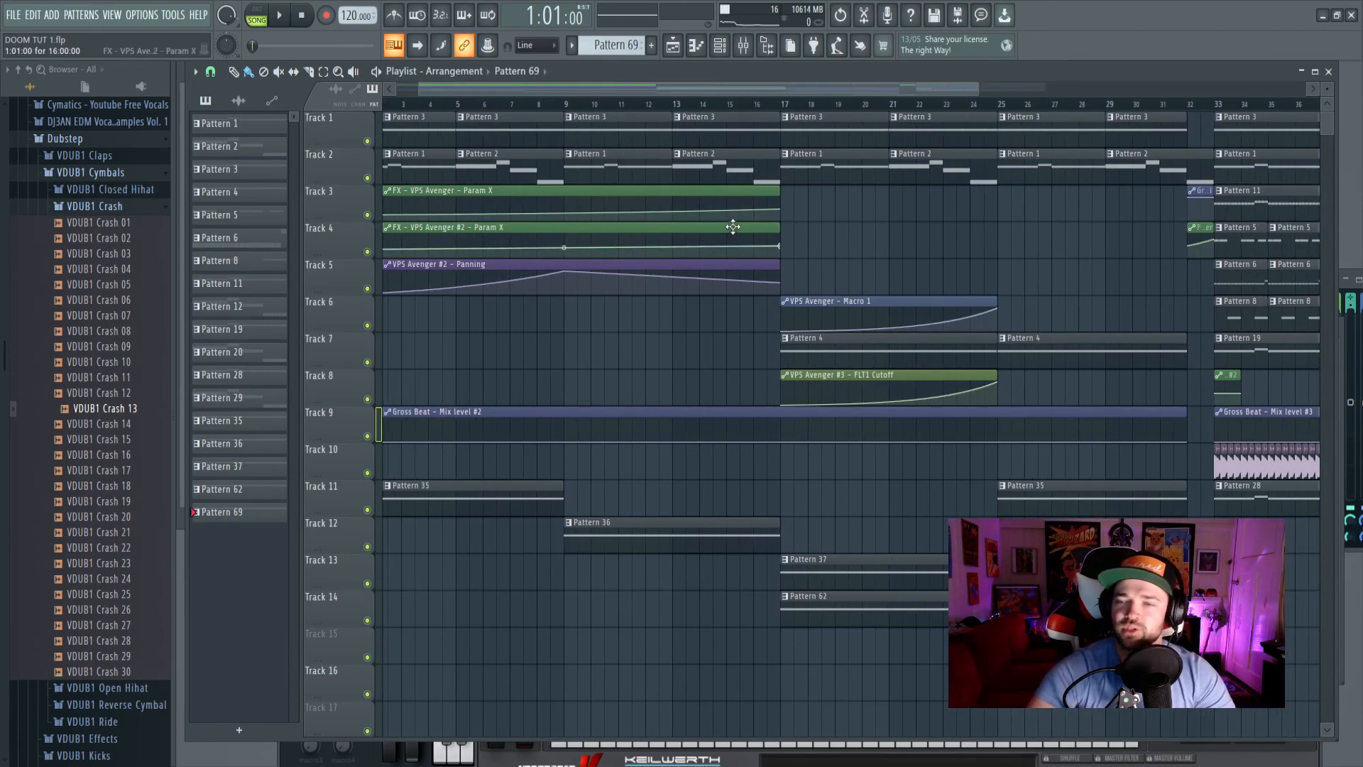